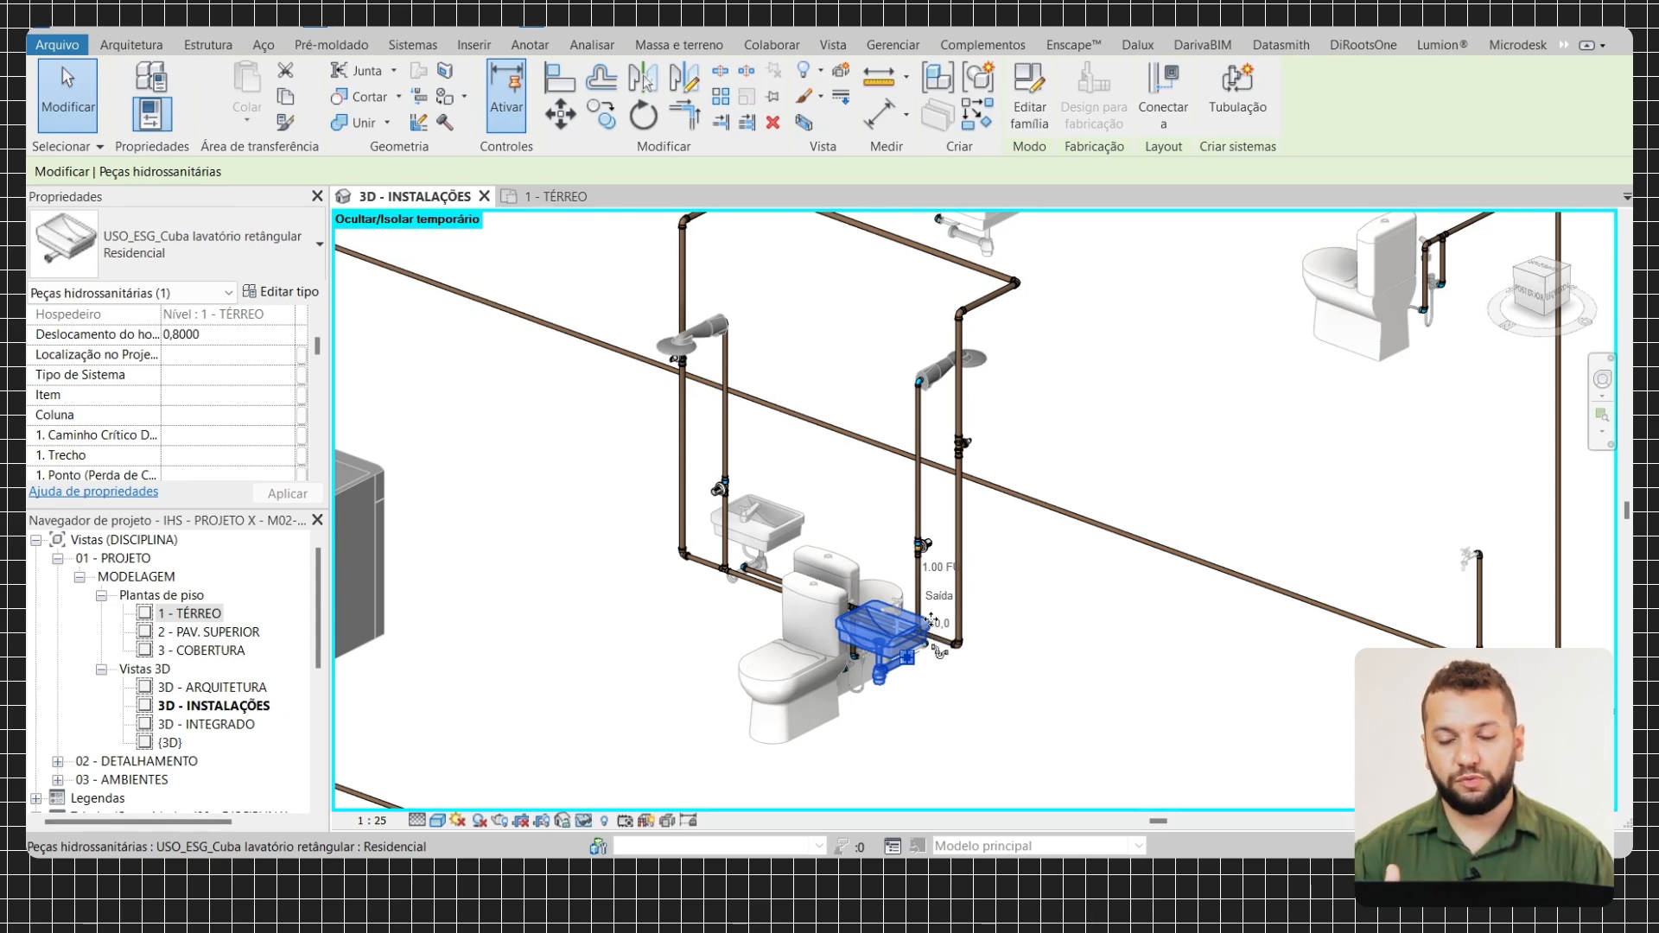
Examine the two water tanks and their connected supply piping in the 3D installations model
scroll(912, 571, down, 5)
middle_drag(915, 566, 818, 666)
shift+middle_drag(819, 666, 938, 389)
click(989, 350)
middle_drag(938, 389, 972, 479)
scroll(874, 465, up, 1)
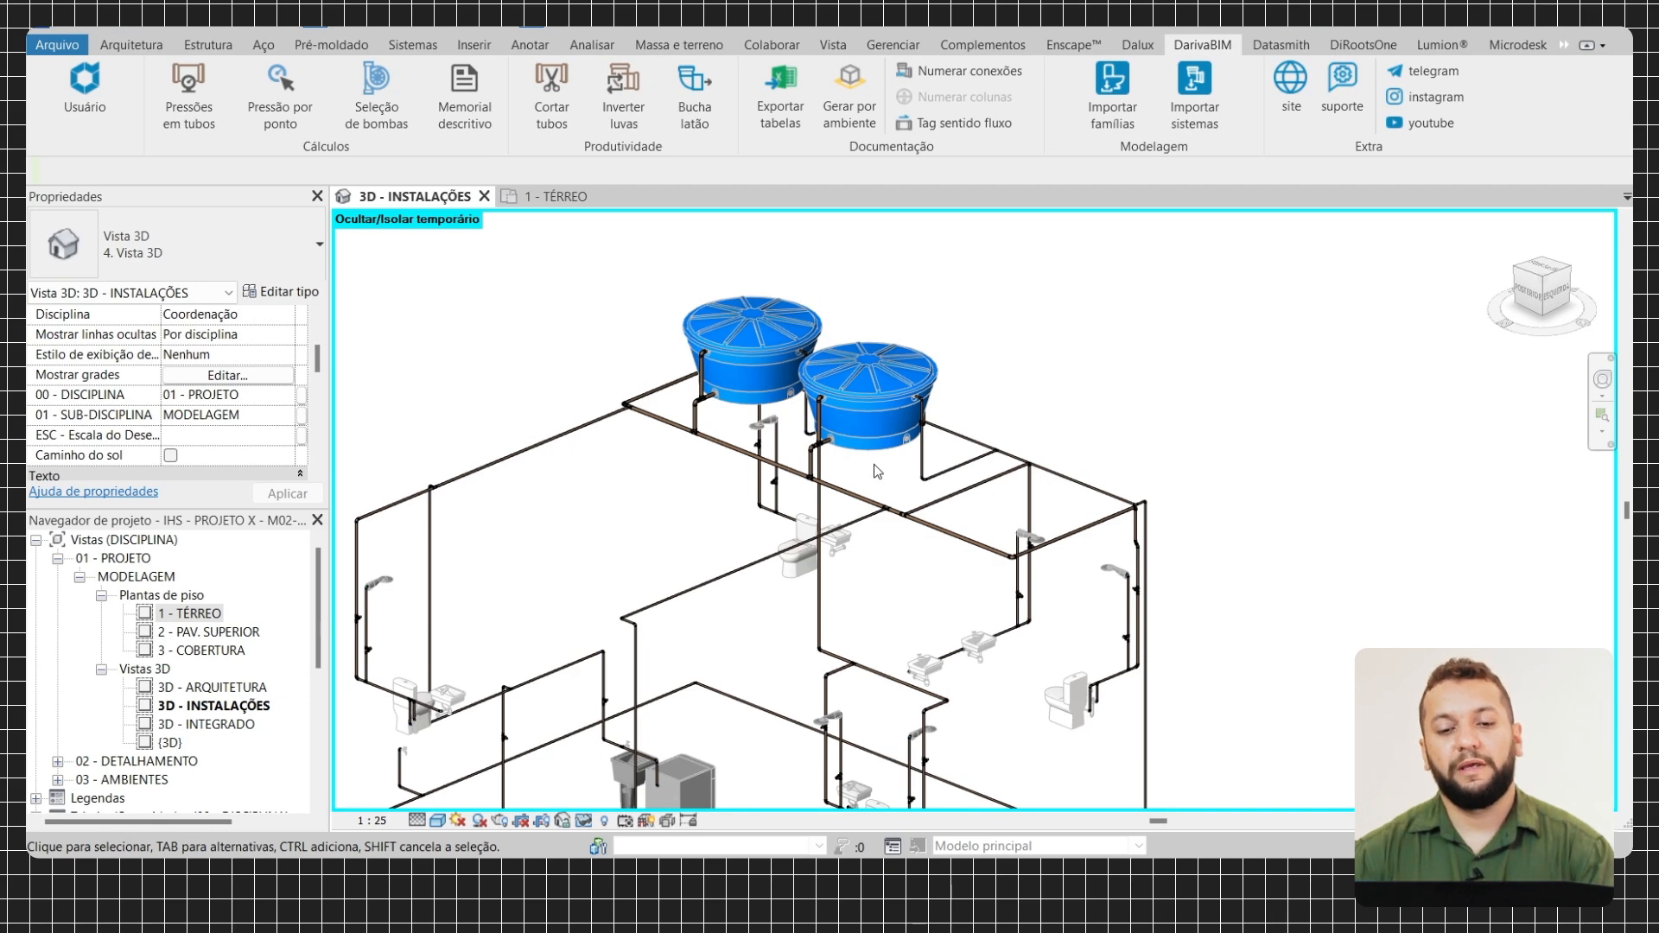
shift+middle_drag(905, 480, 999, 434)
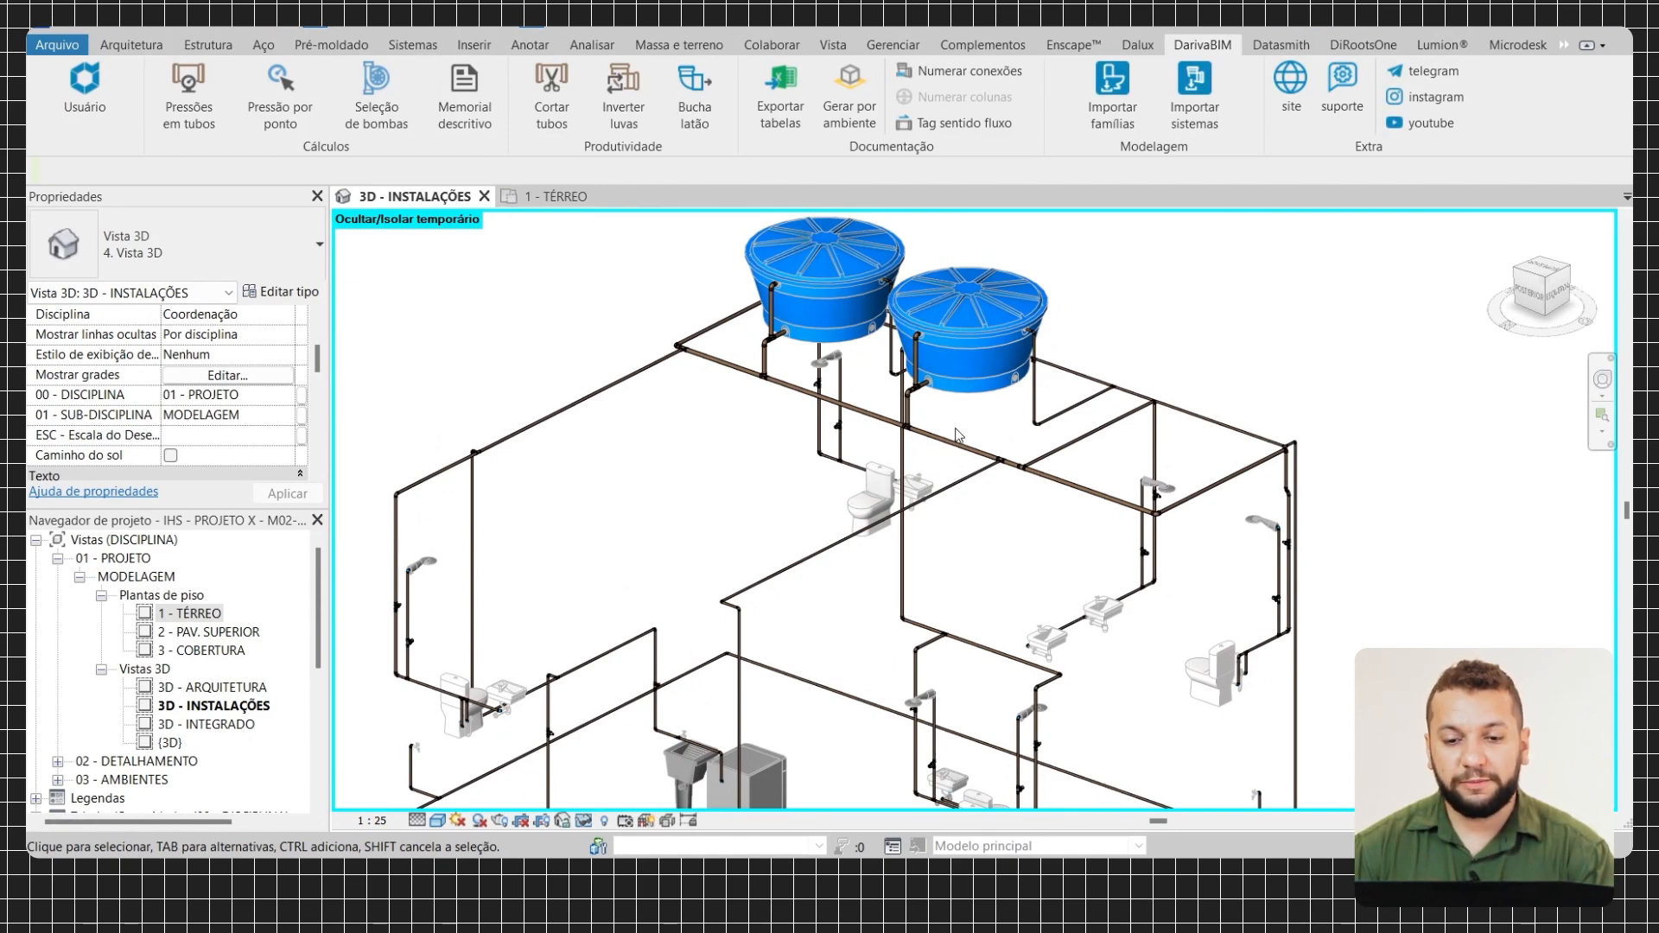
scroll(996, 433, up, 4)
shift+middle_drag(995, 427, 896, 449)
scroll(952, 399, up, 2)
scroll(897, 449, up, 2)
scroll(896, 448, down, 5)
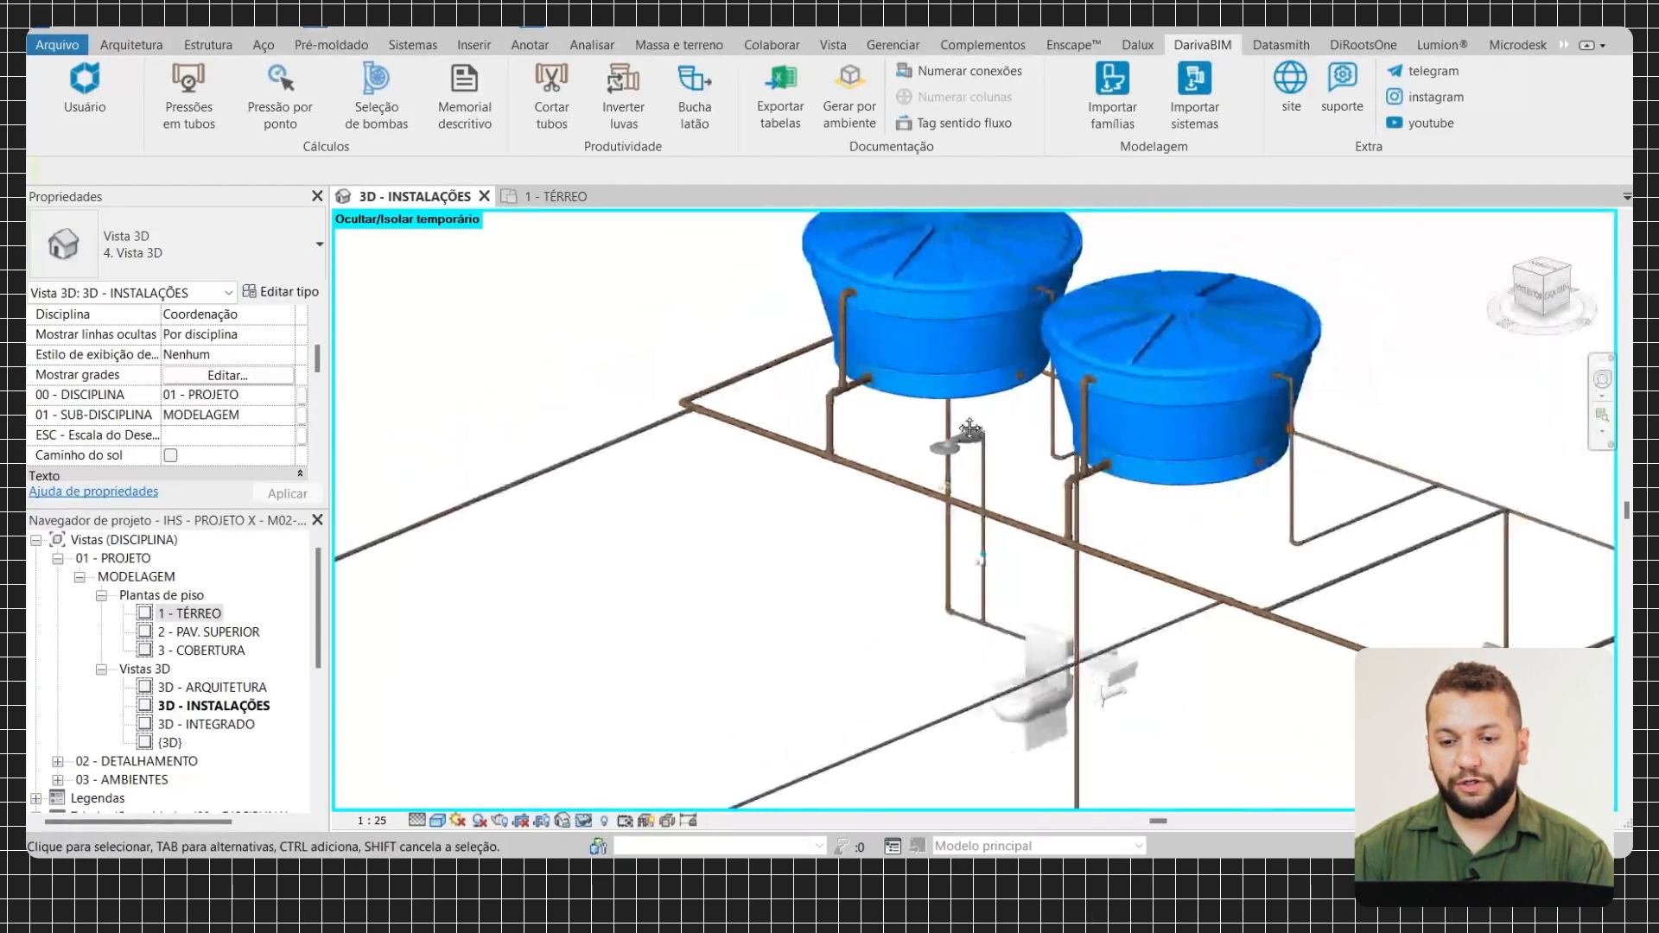
scroll(1049, 391, up, 3)
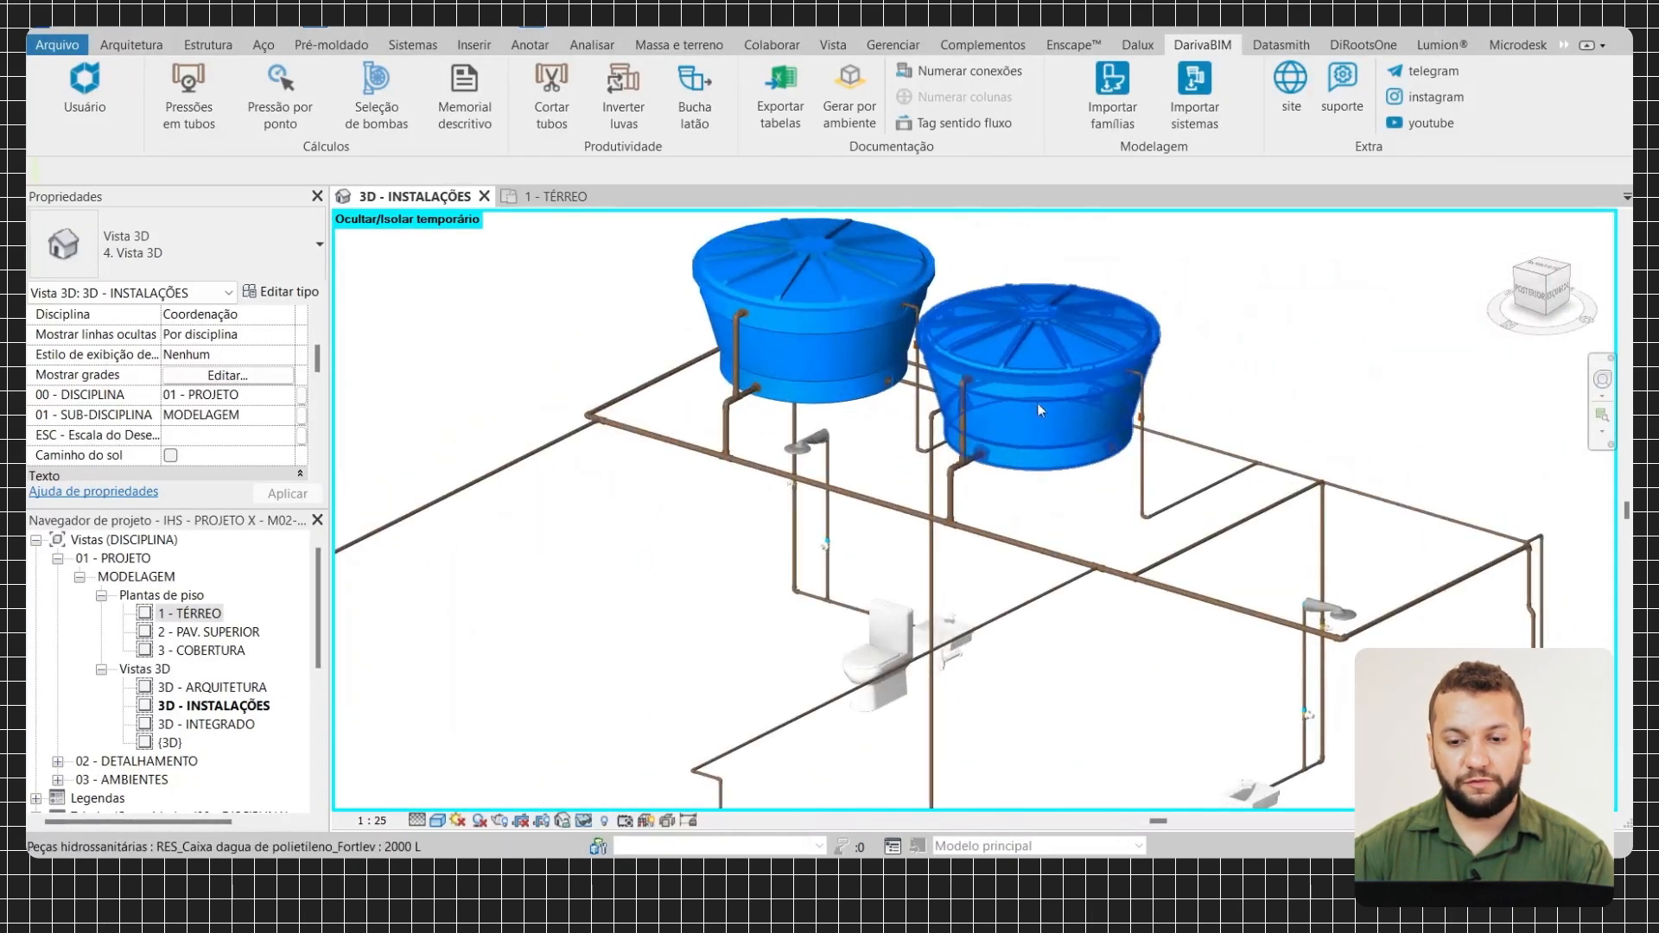
scroll(812, 367, up, 3)
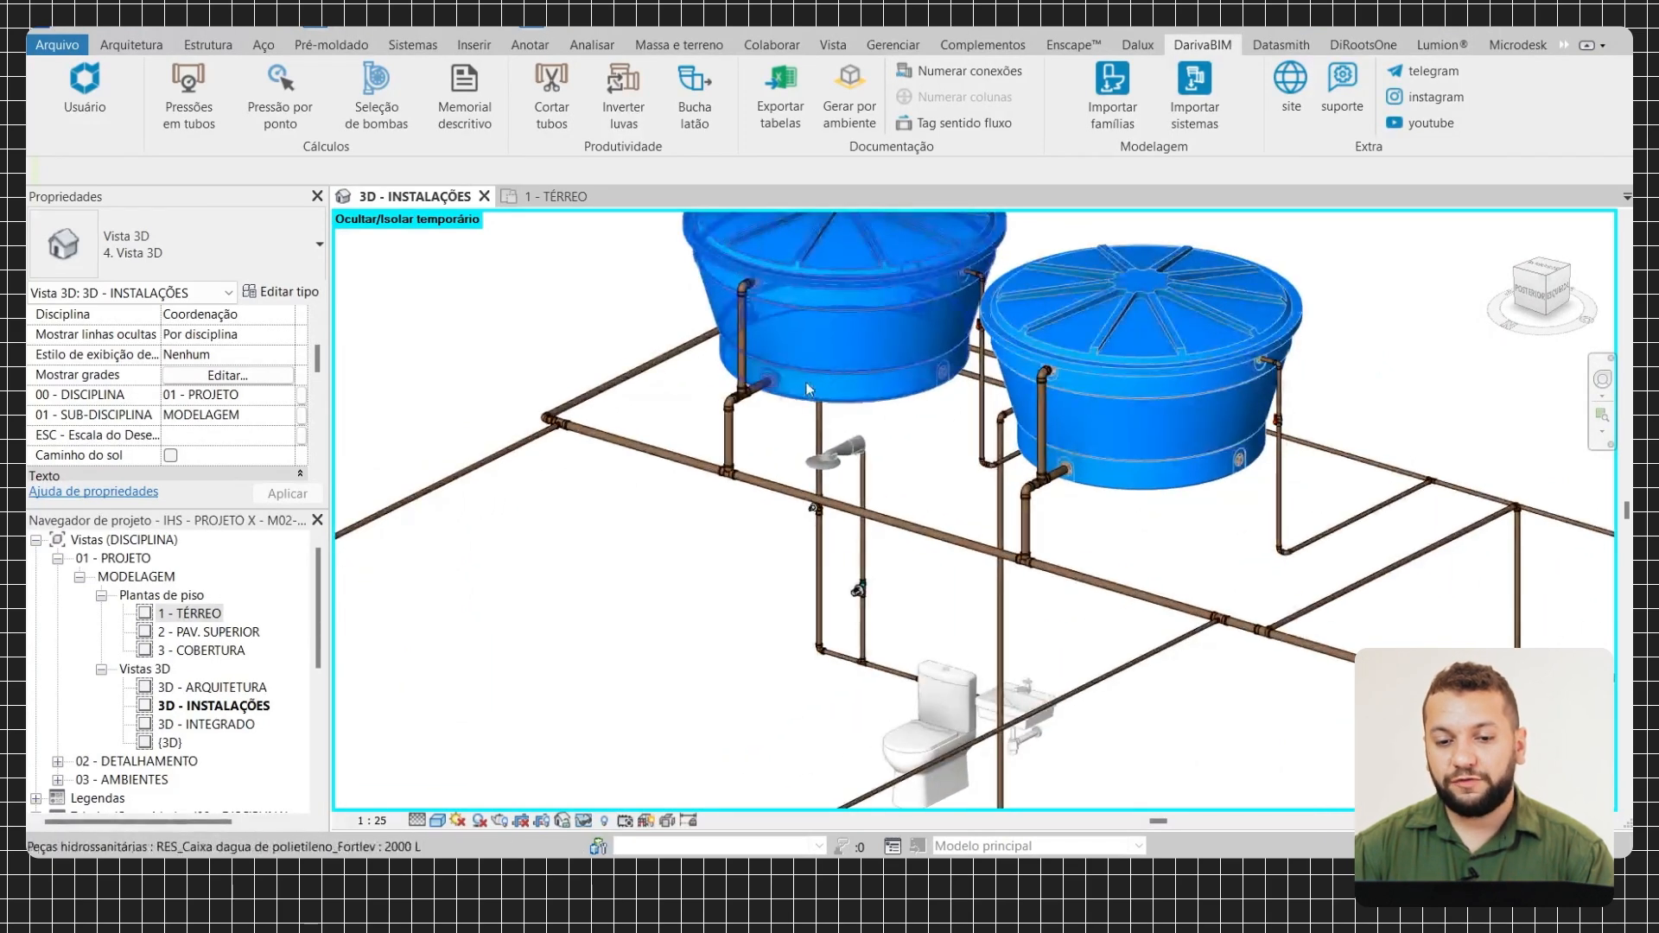
Shorten the vertical outlet pipe below the left tank to about 0.26 m, pulling its upper end away from the elbow
scroll(759, 441, up, 2)
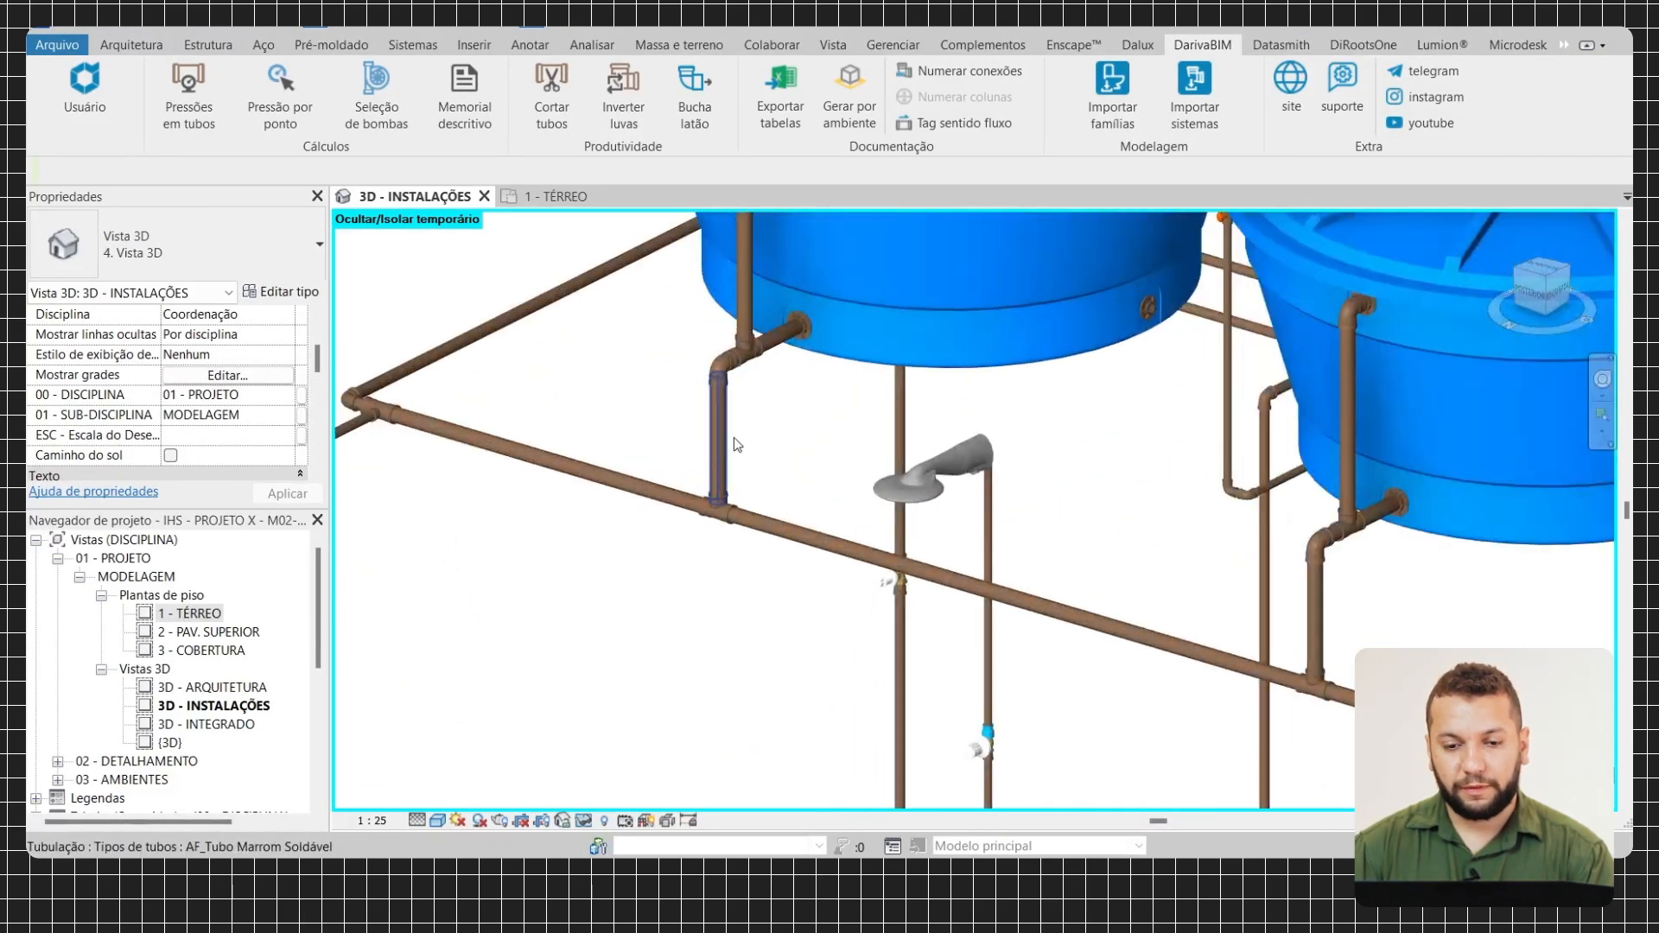
scroll(734, 444, up, 2)
click(711, 414)
drag(714, 388, 711, 422)
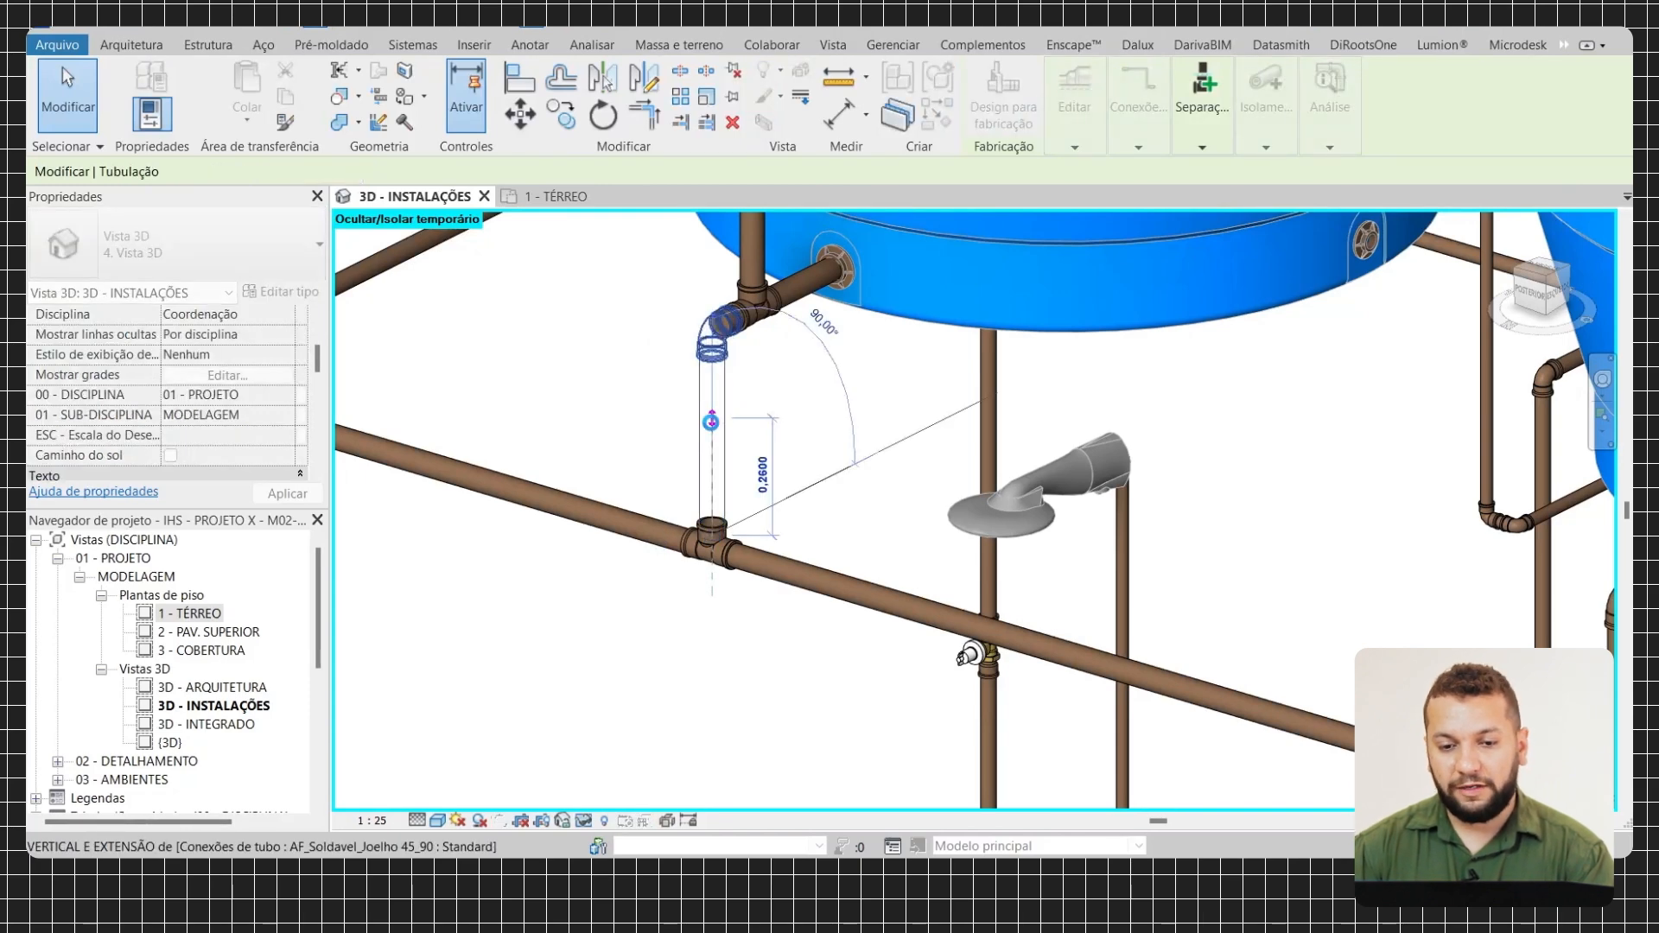
click(792, 418)
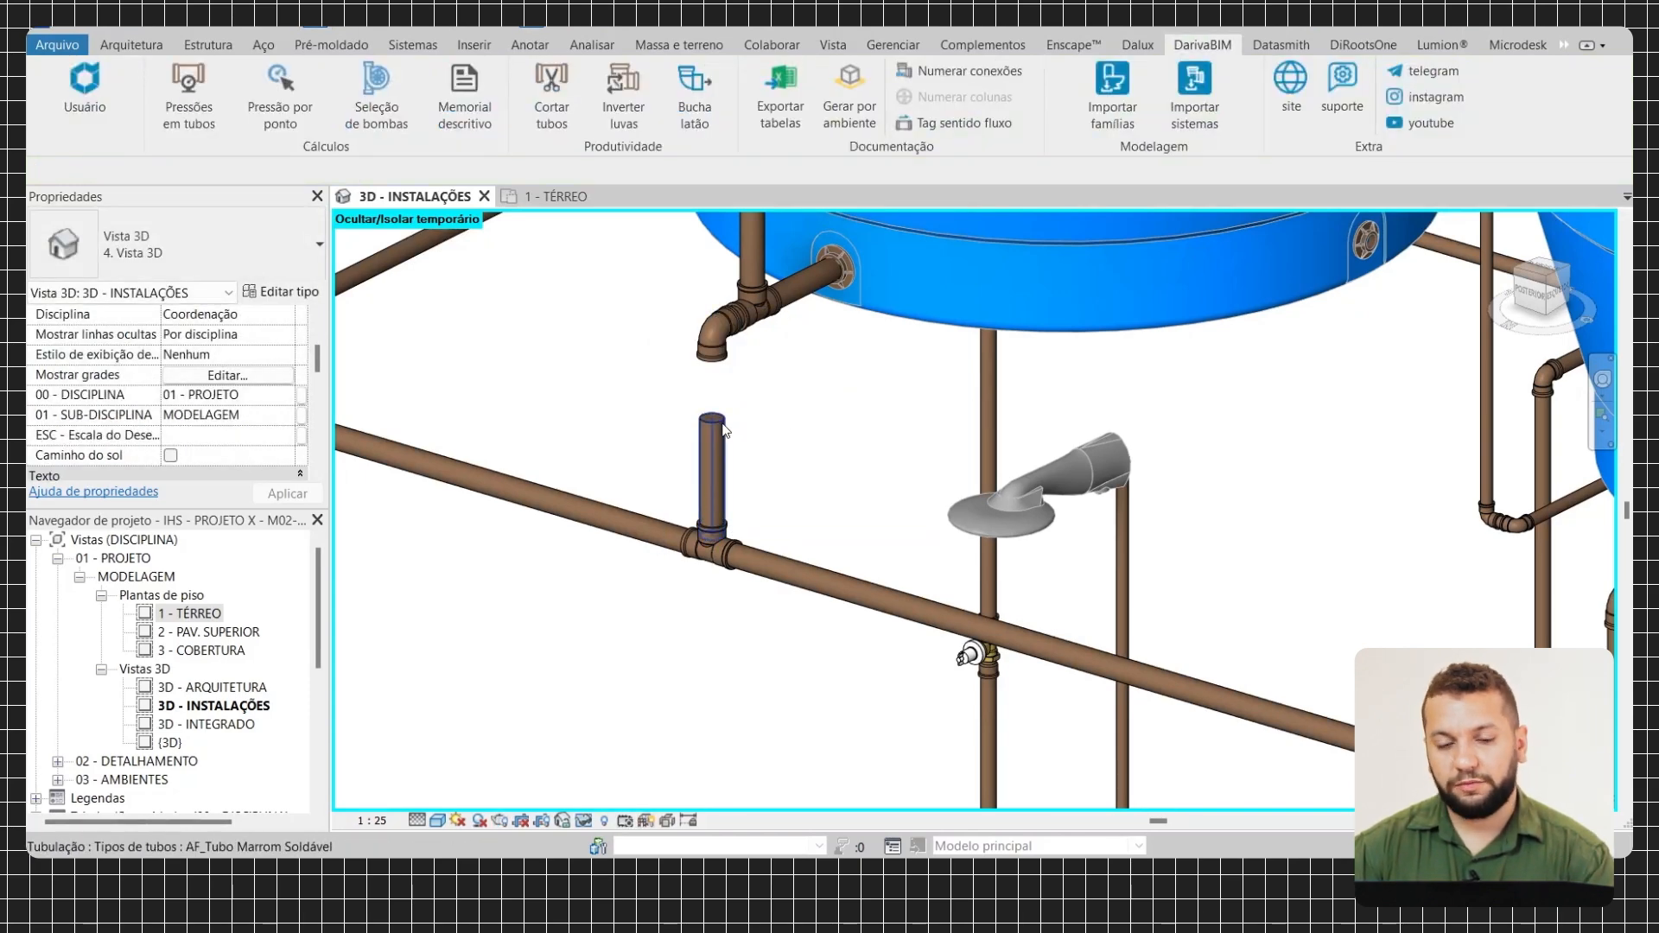
Shorten the vertical pipe beside the right tank to about 0.48 m, pulling its upper end down from the elbow
scroll(751, 425, down, 5)
middle_drag(959, 455, 822, 448)
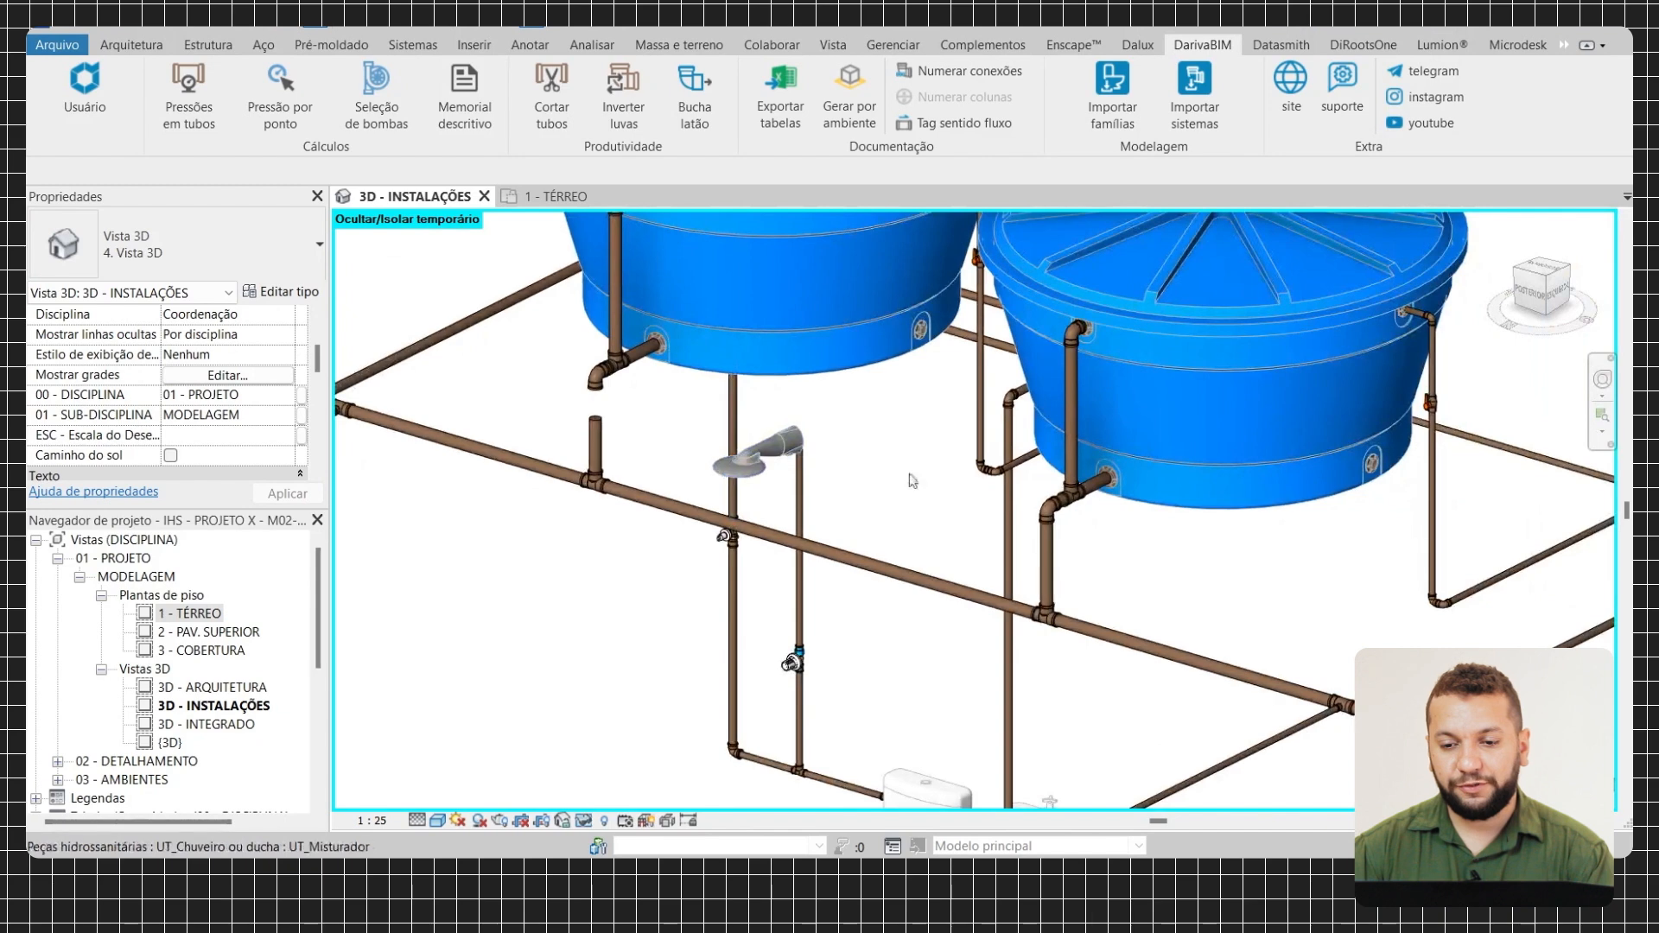
key(d)
click(1070, 440)
scroll(967, 417, up, 4)
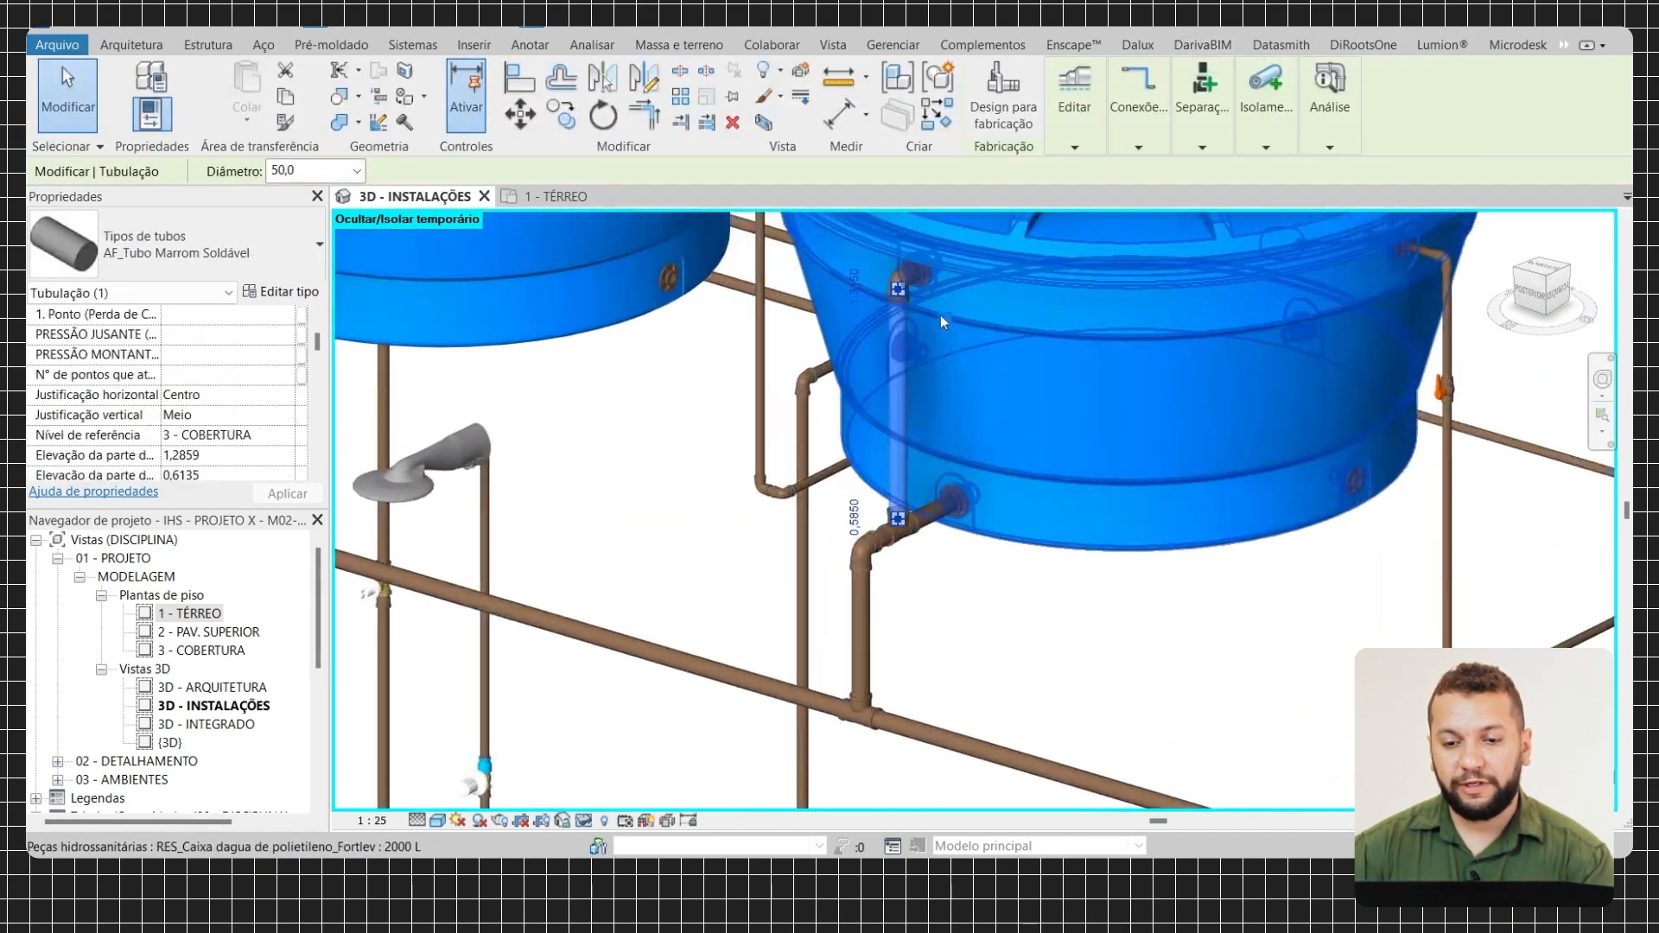
drag(897, 319, 896, 363)
key(Escape)
scroll(977, 411, down, 5)
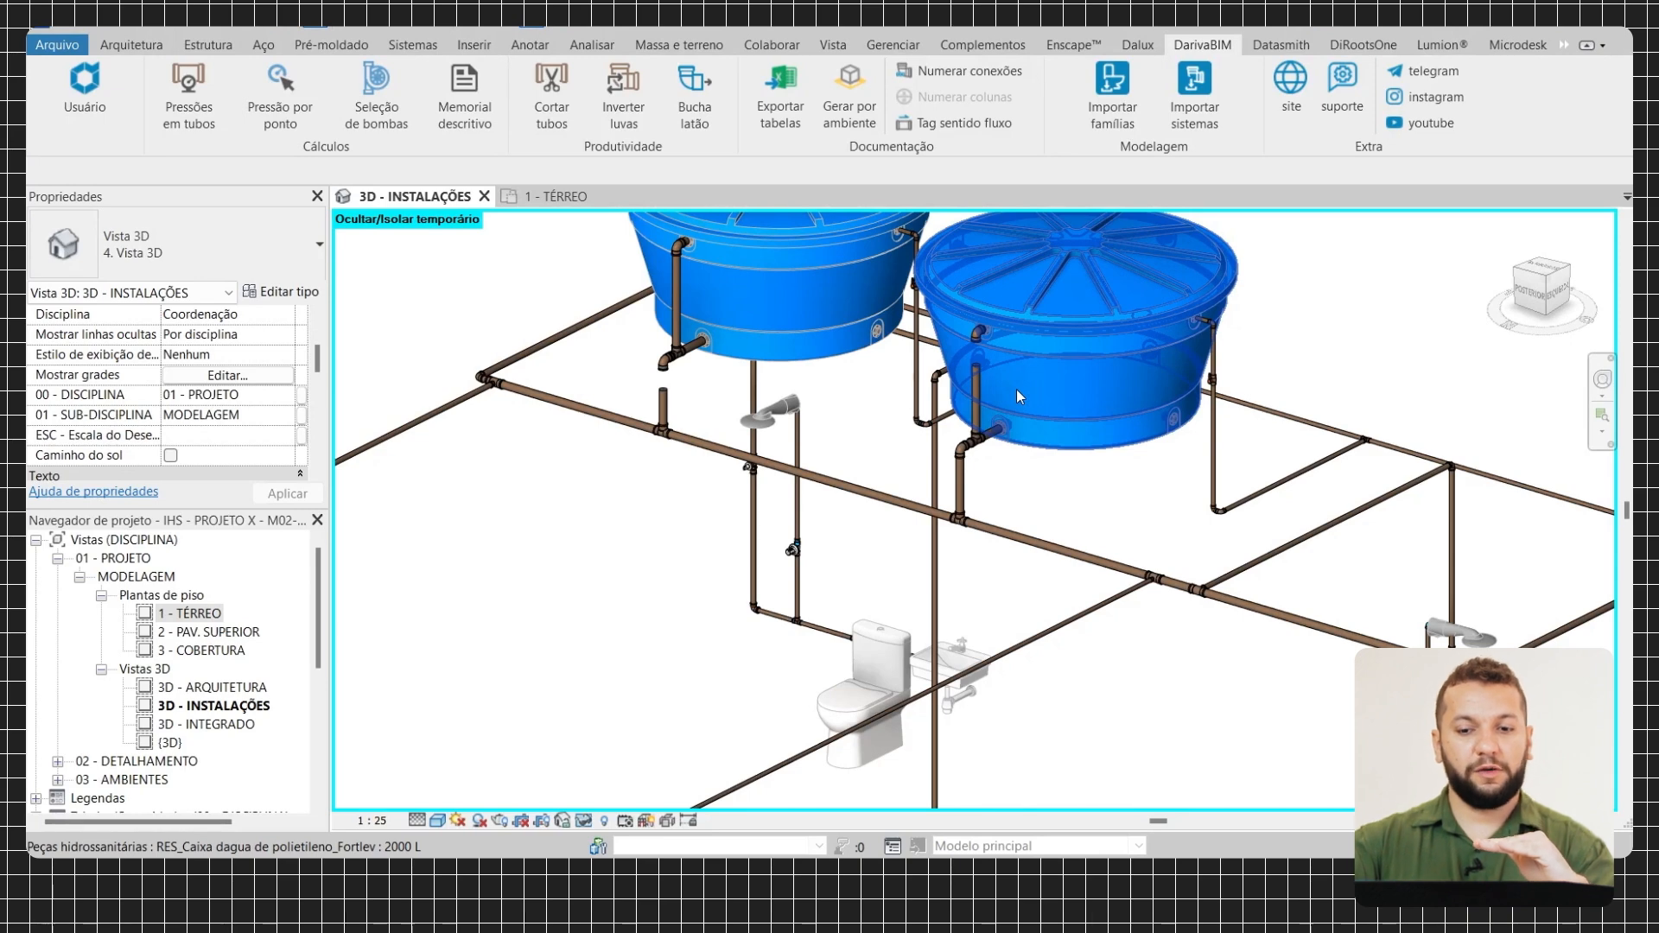
Cap the open upper end of the shortened outlet pipe below the left tank
scroll(1017, 389, up, 3)
middle_drag(1051, 443, 1014, 466)
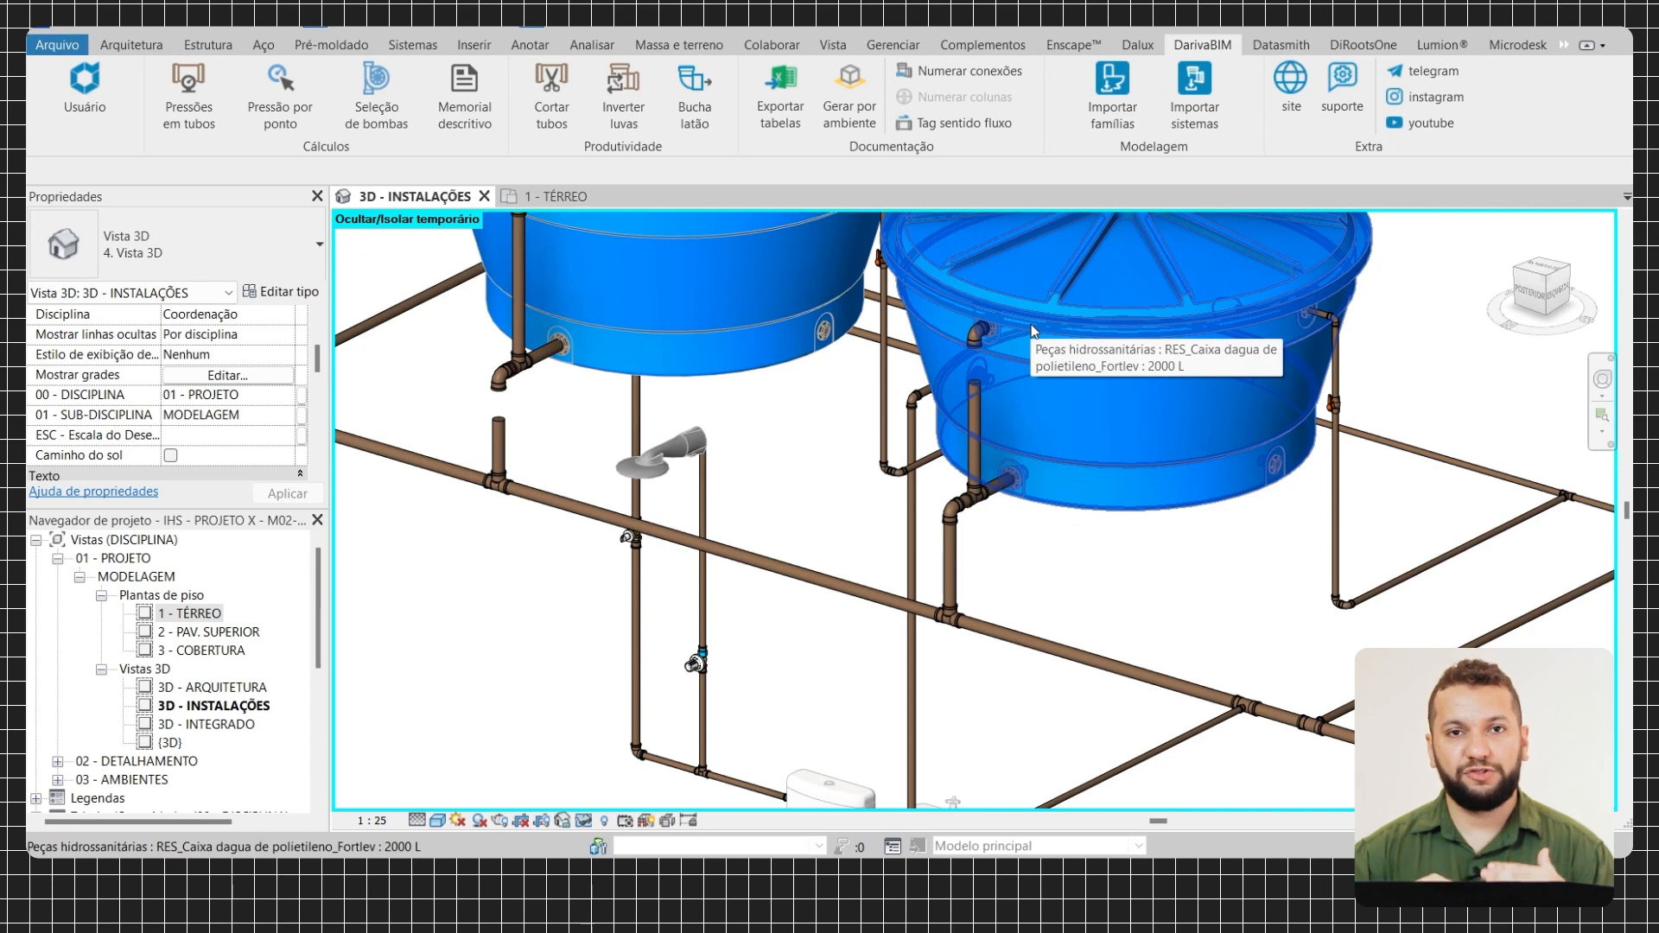
middle_drag(558, 372, 767, 481)
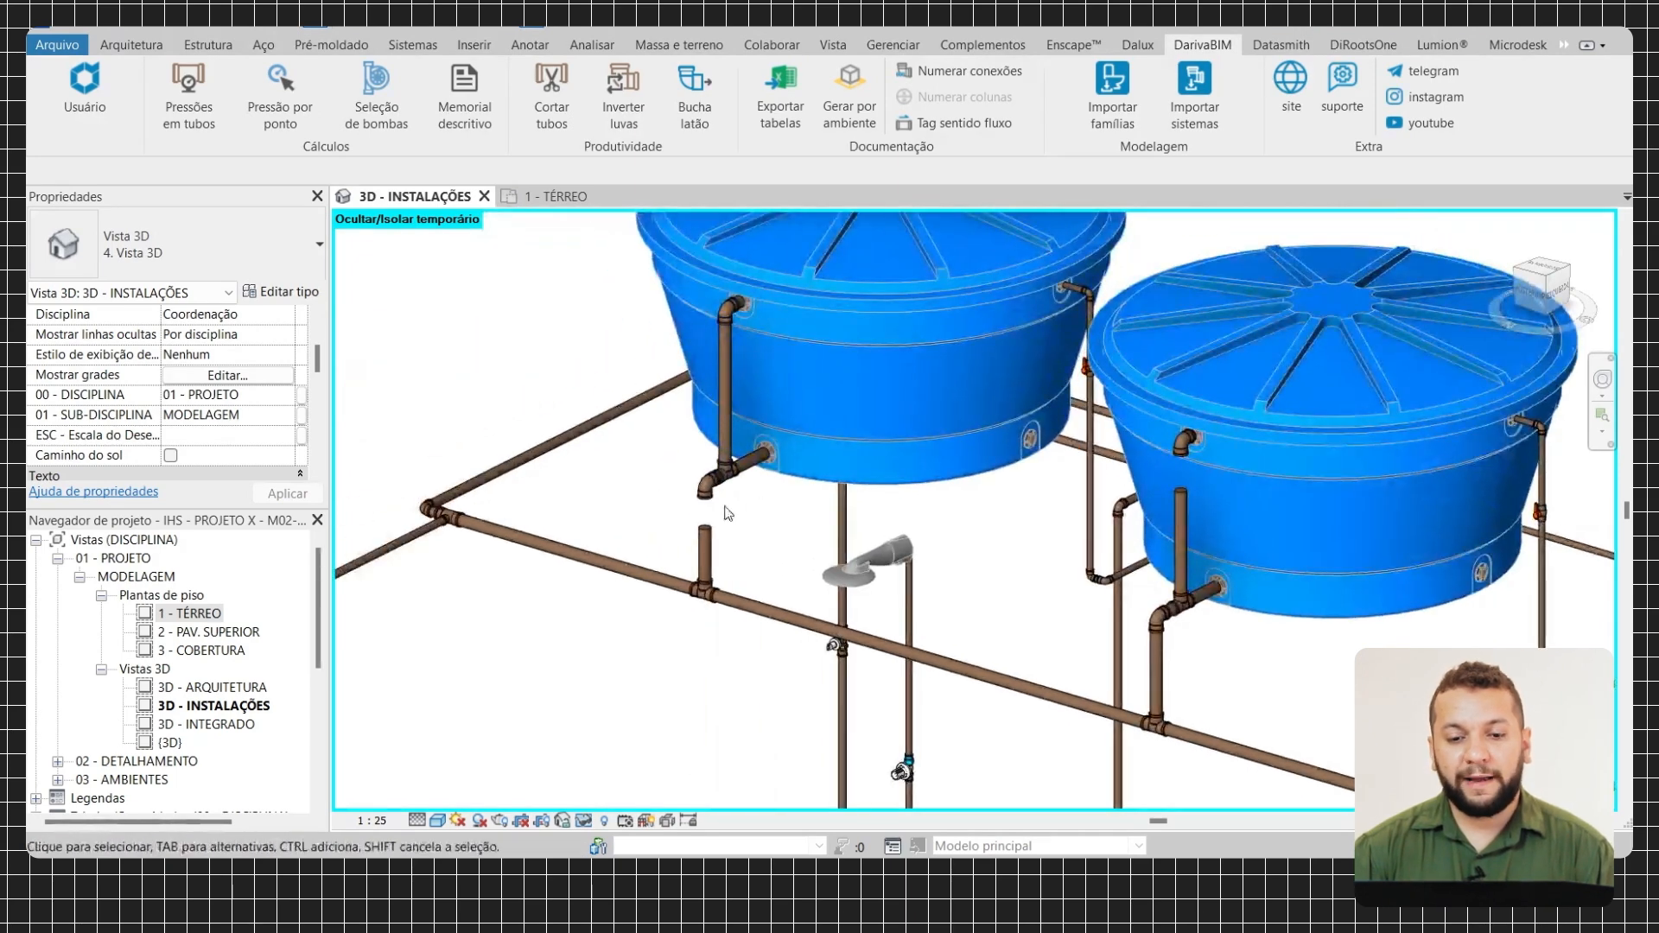
scroll(753, 506, up, 1)
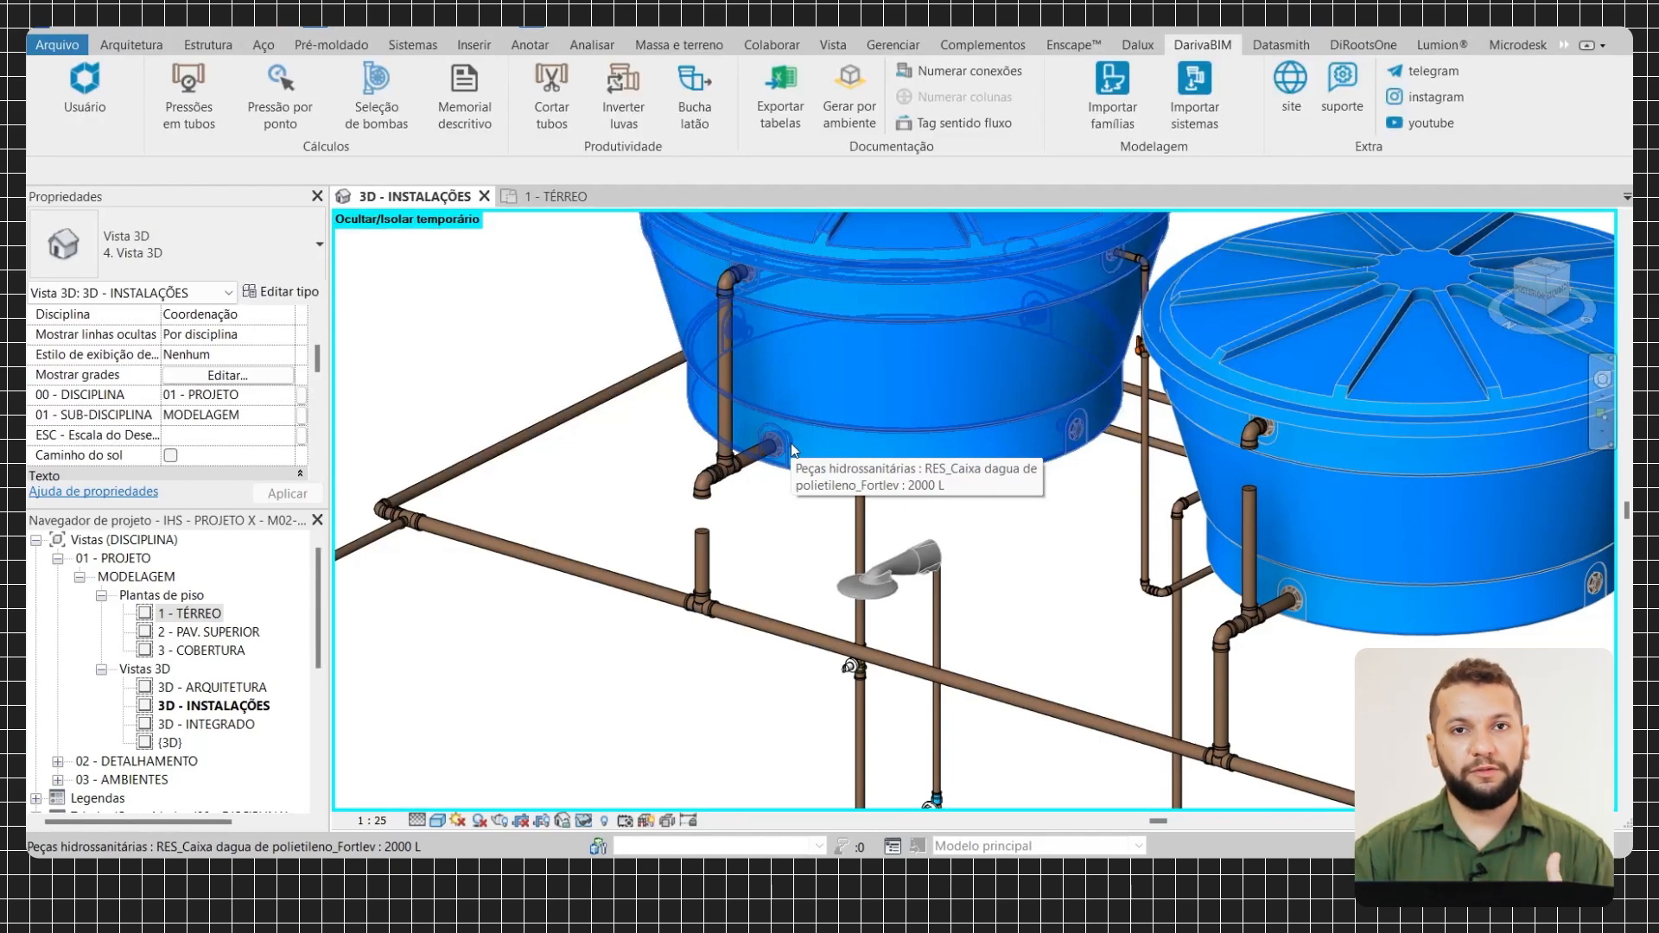
scroll(790, 443, up, 1)
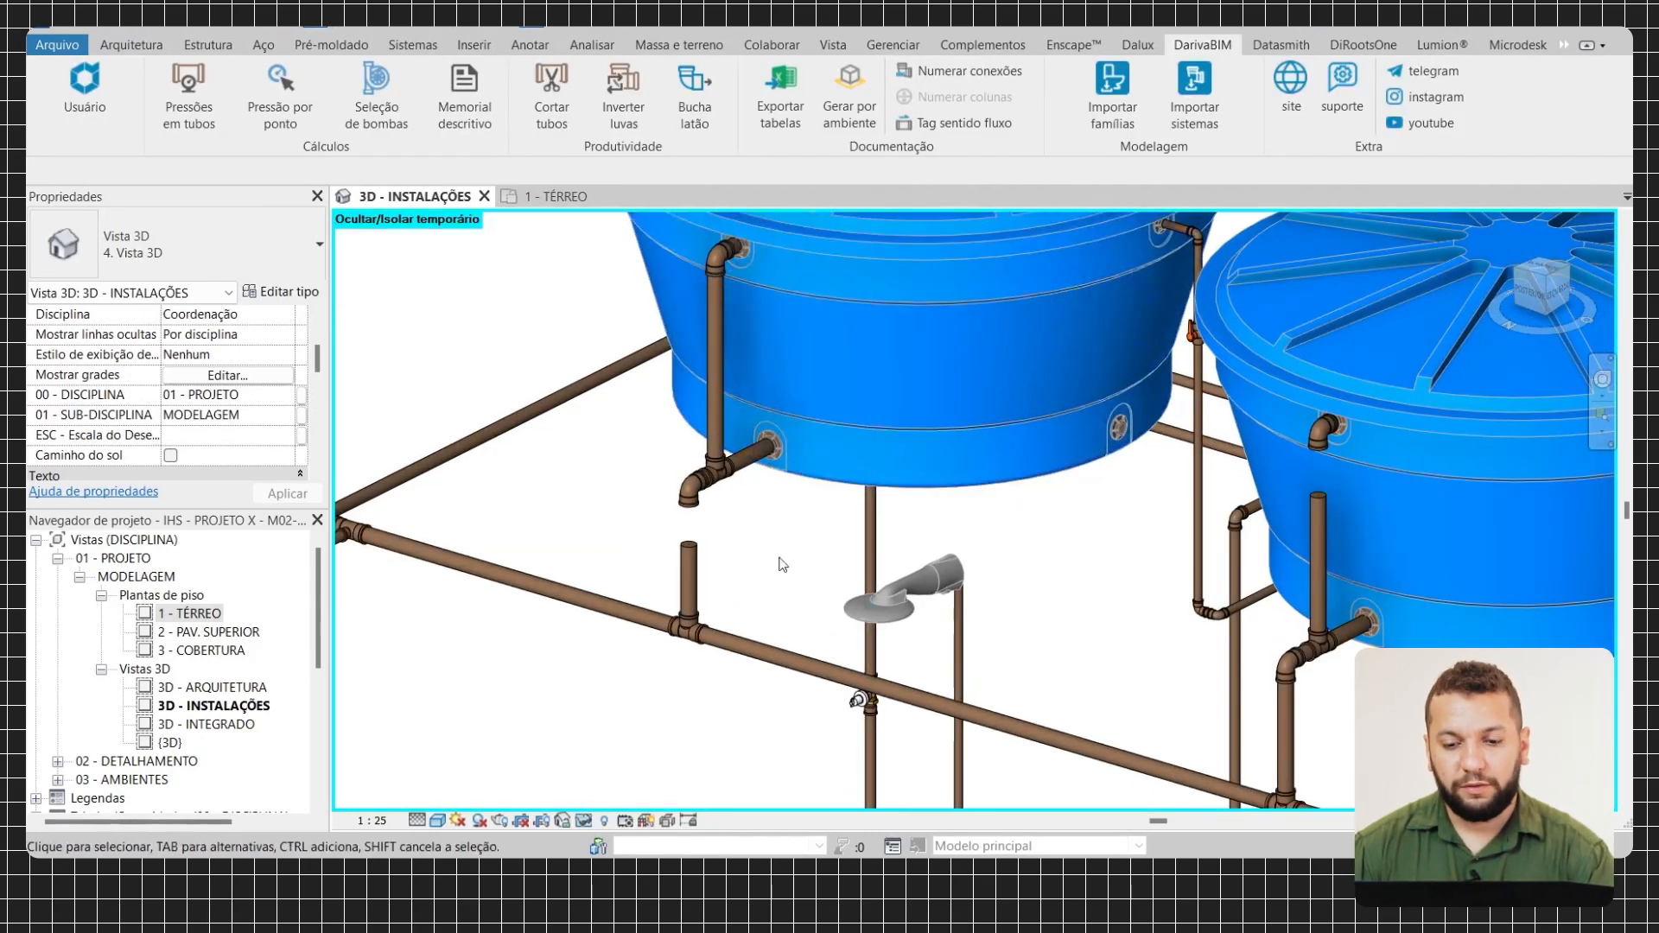
click(689, 573)
scroll(702, 562, up, 3)
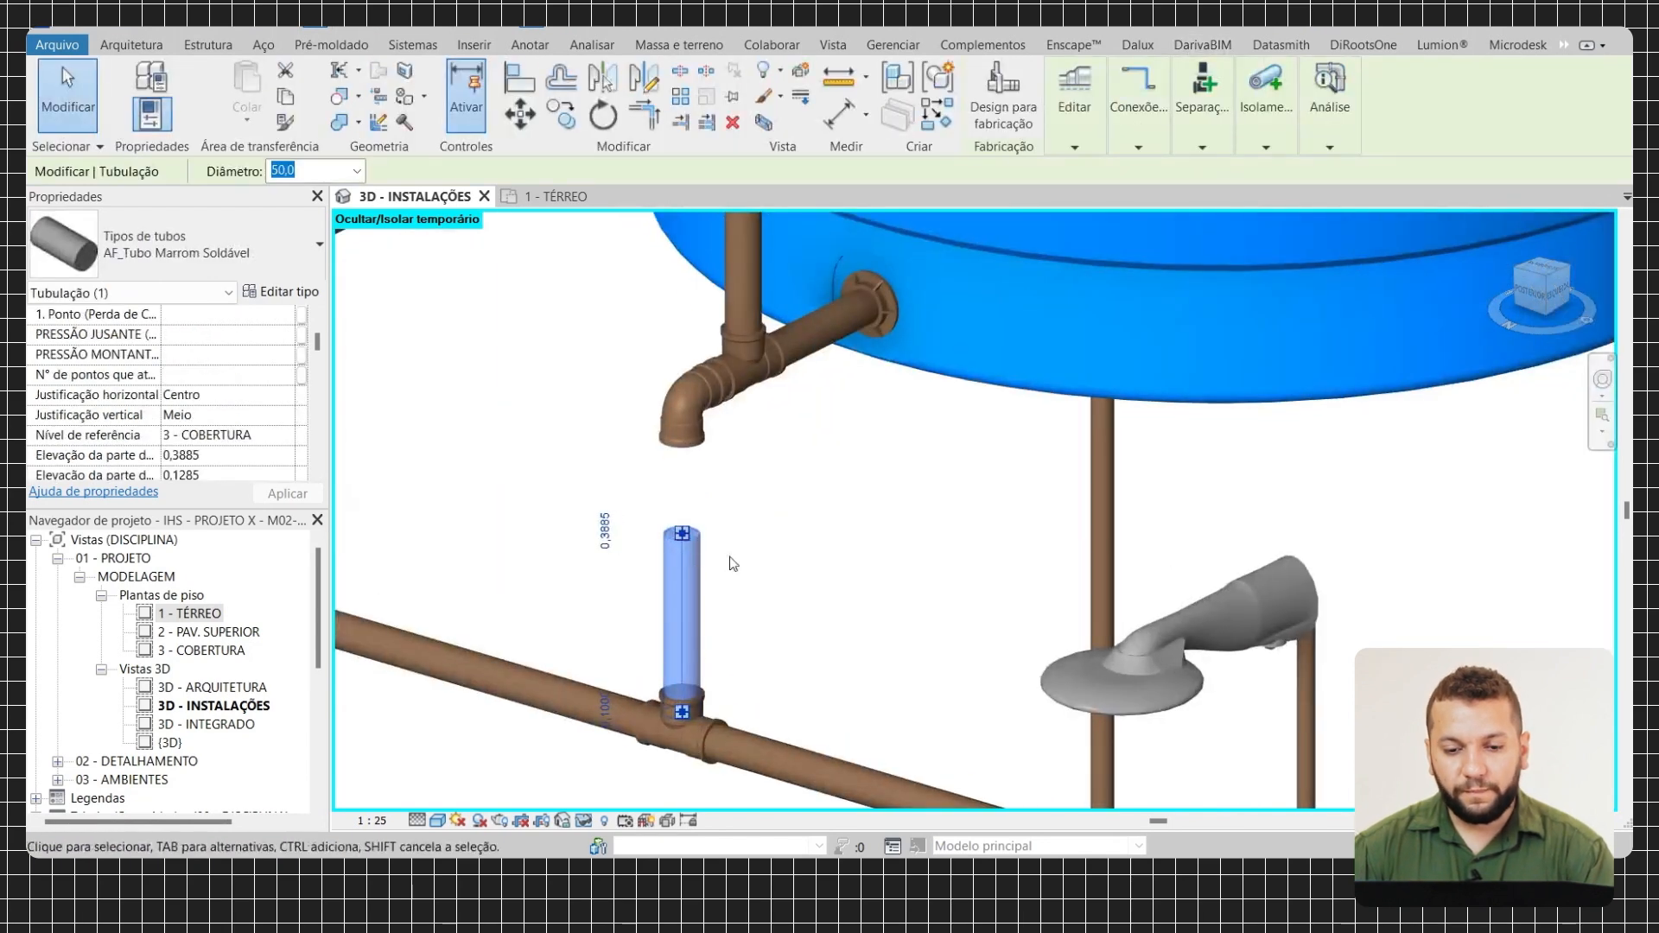
right_click(683, 537)
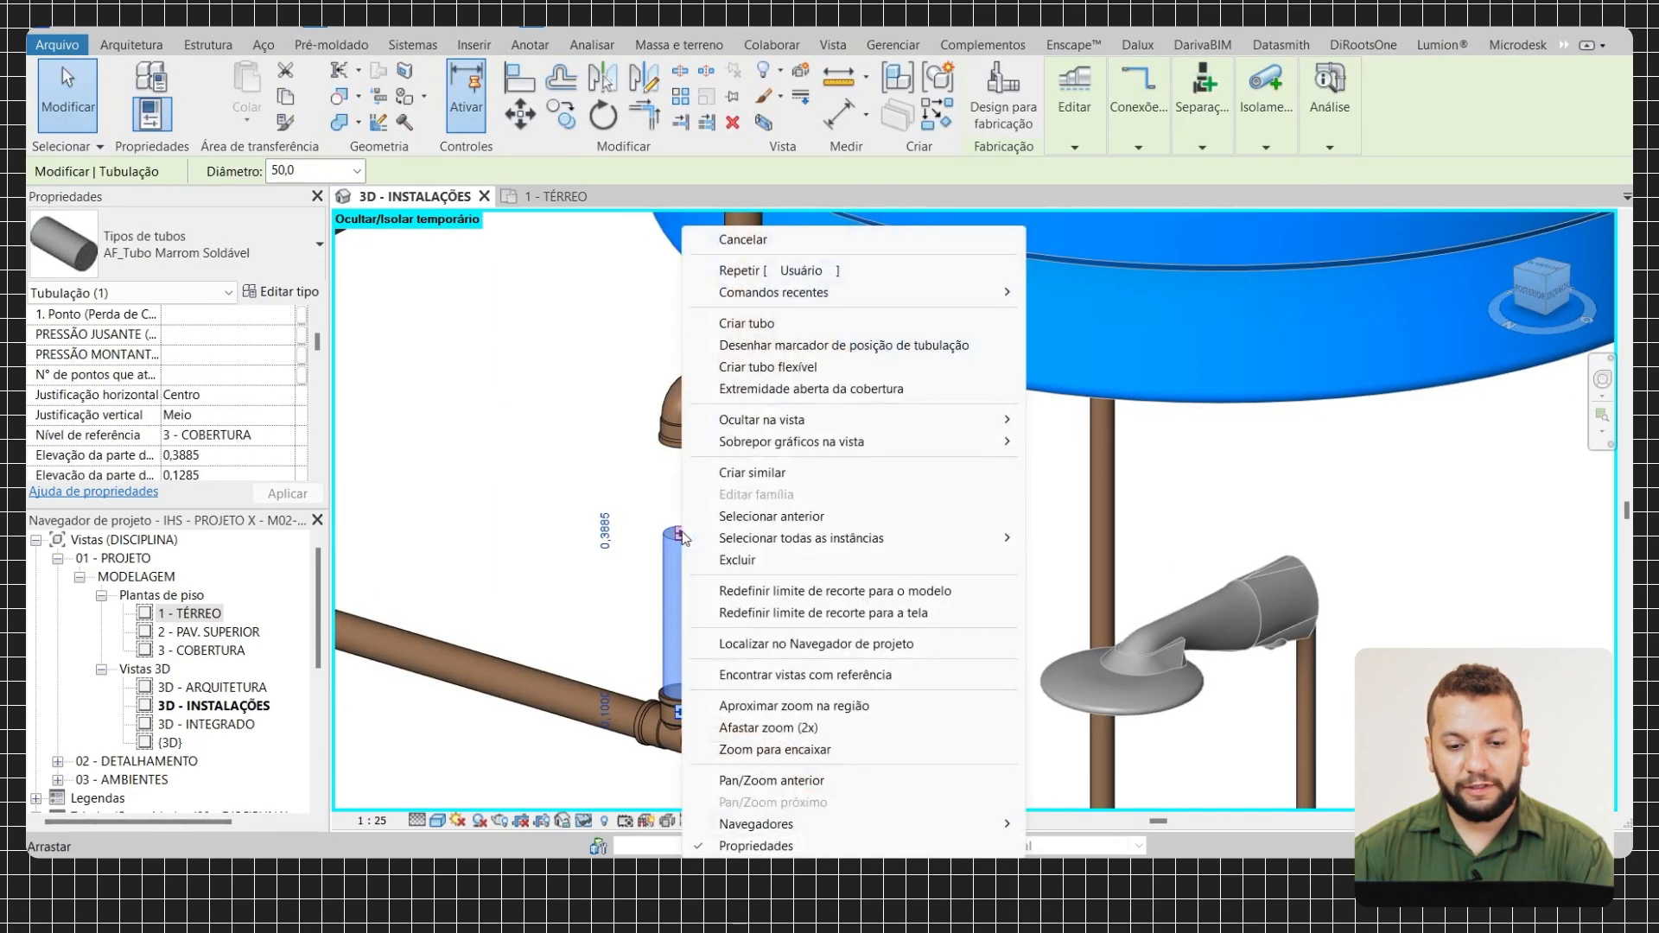
click(881, 391)
scroll(699, 538, up, 2)
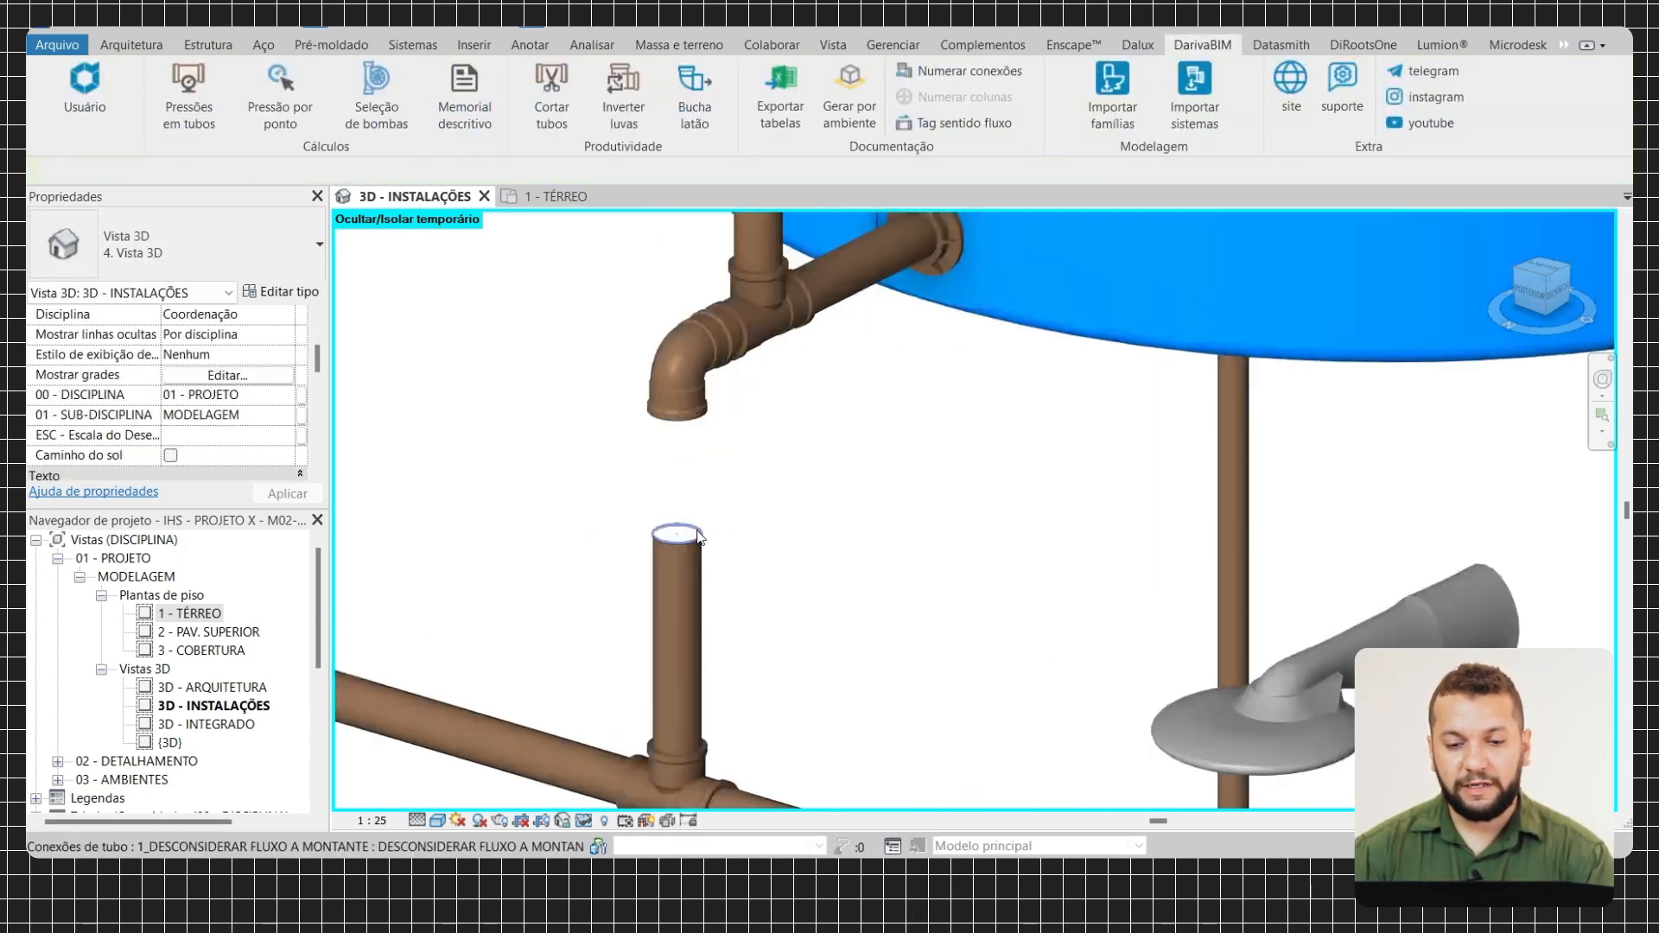
Check which family type is used by the cap on the left tank's outlet pipe
scroll(699, 538, up, 1)
click(695, 536)
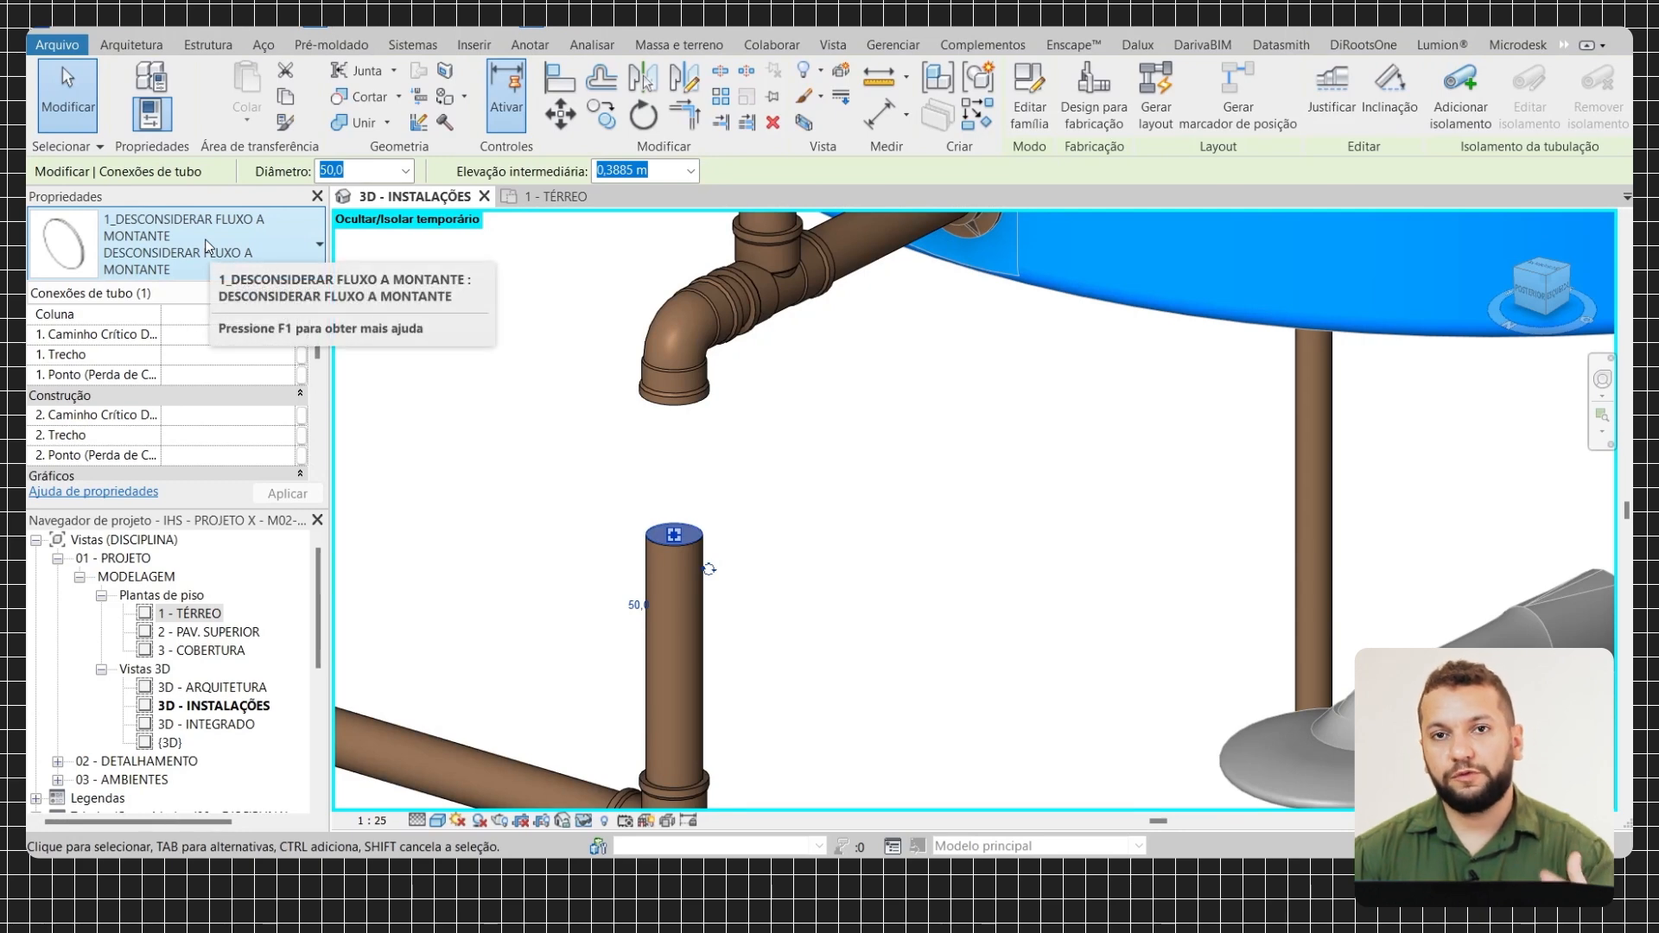
click(857, 495)
click(741, 554)
Cap the open upper end of the shortened vertical pipe beside the right tank
scroll(742, 553, down, 2)
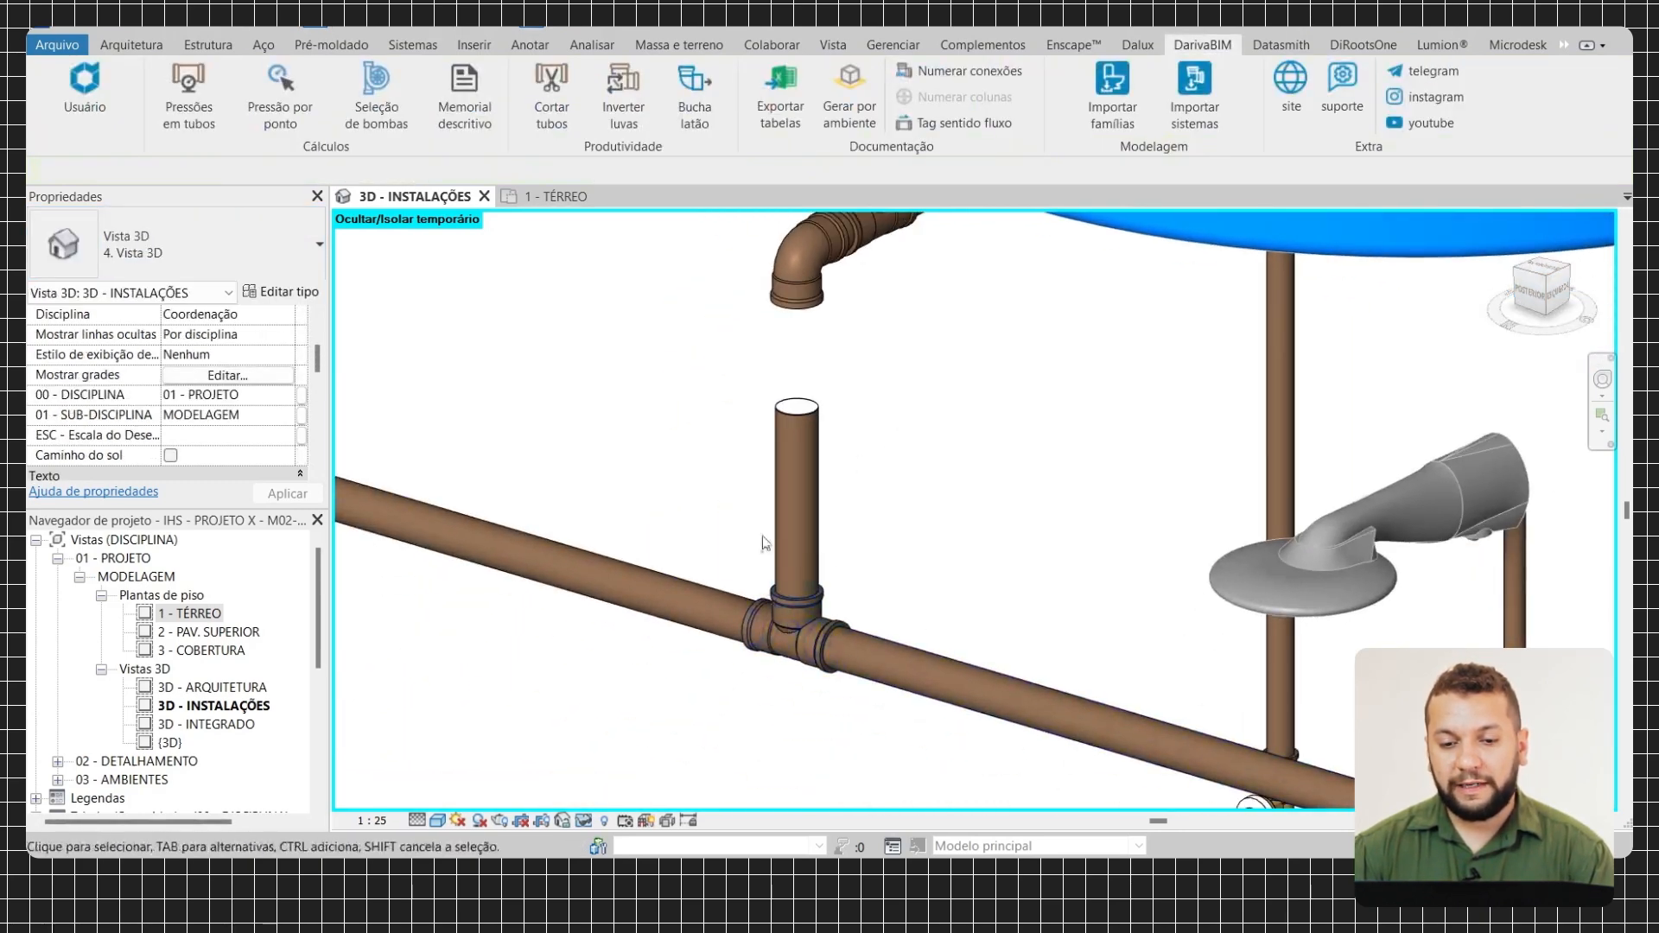
scroll(832, 558, down, 5)
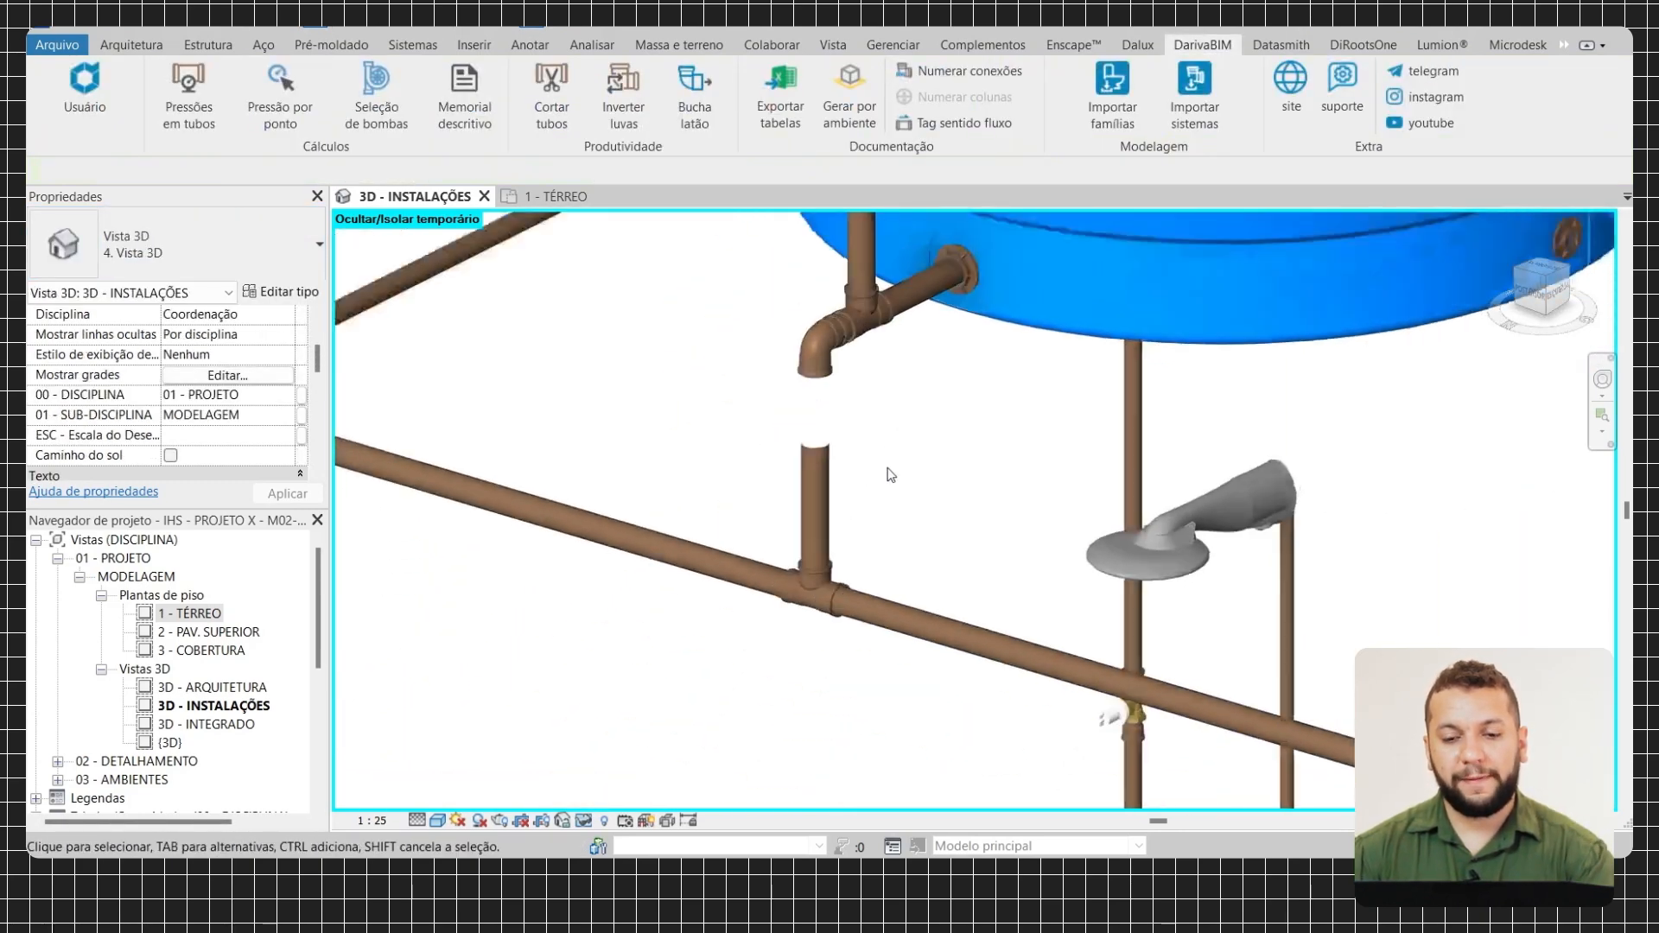
scroll(1089, 450, up, 3)
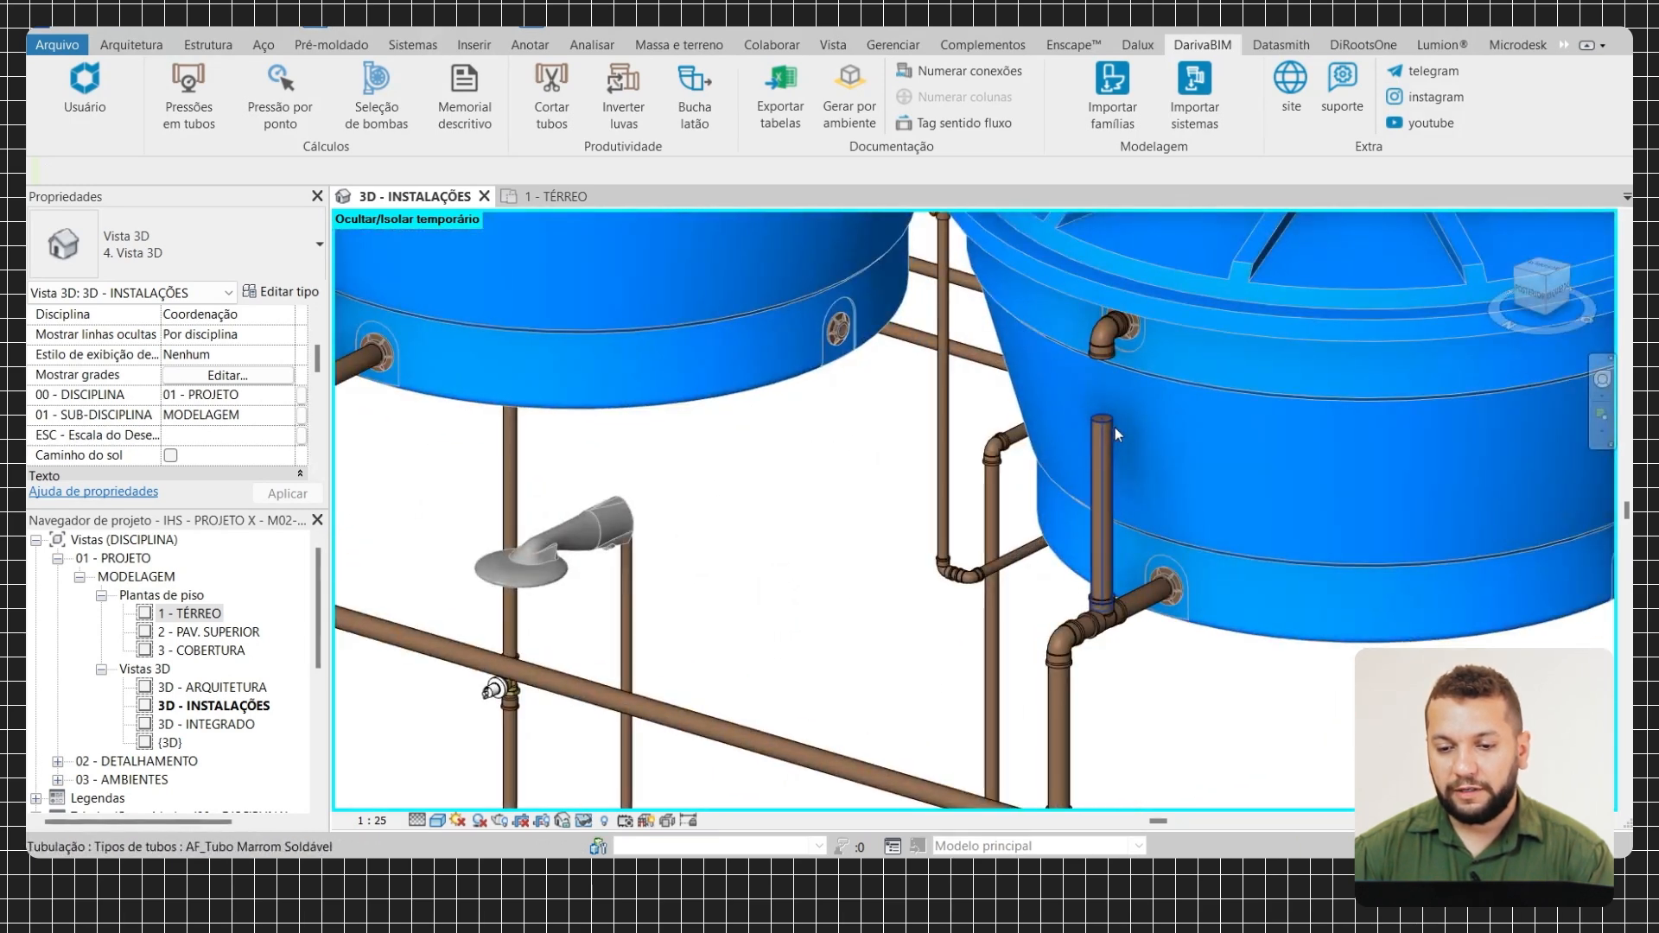
click(1118, 422)
scroll(1119, 422, up, 5)
right_click(1080, 423)
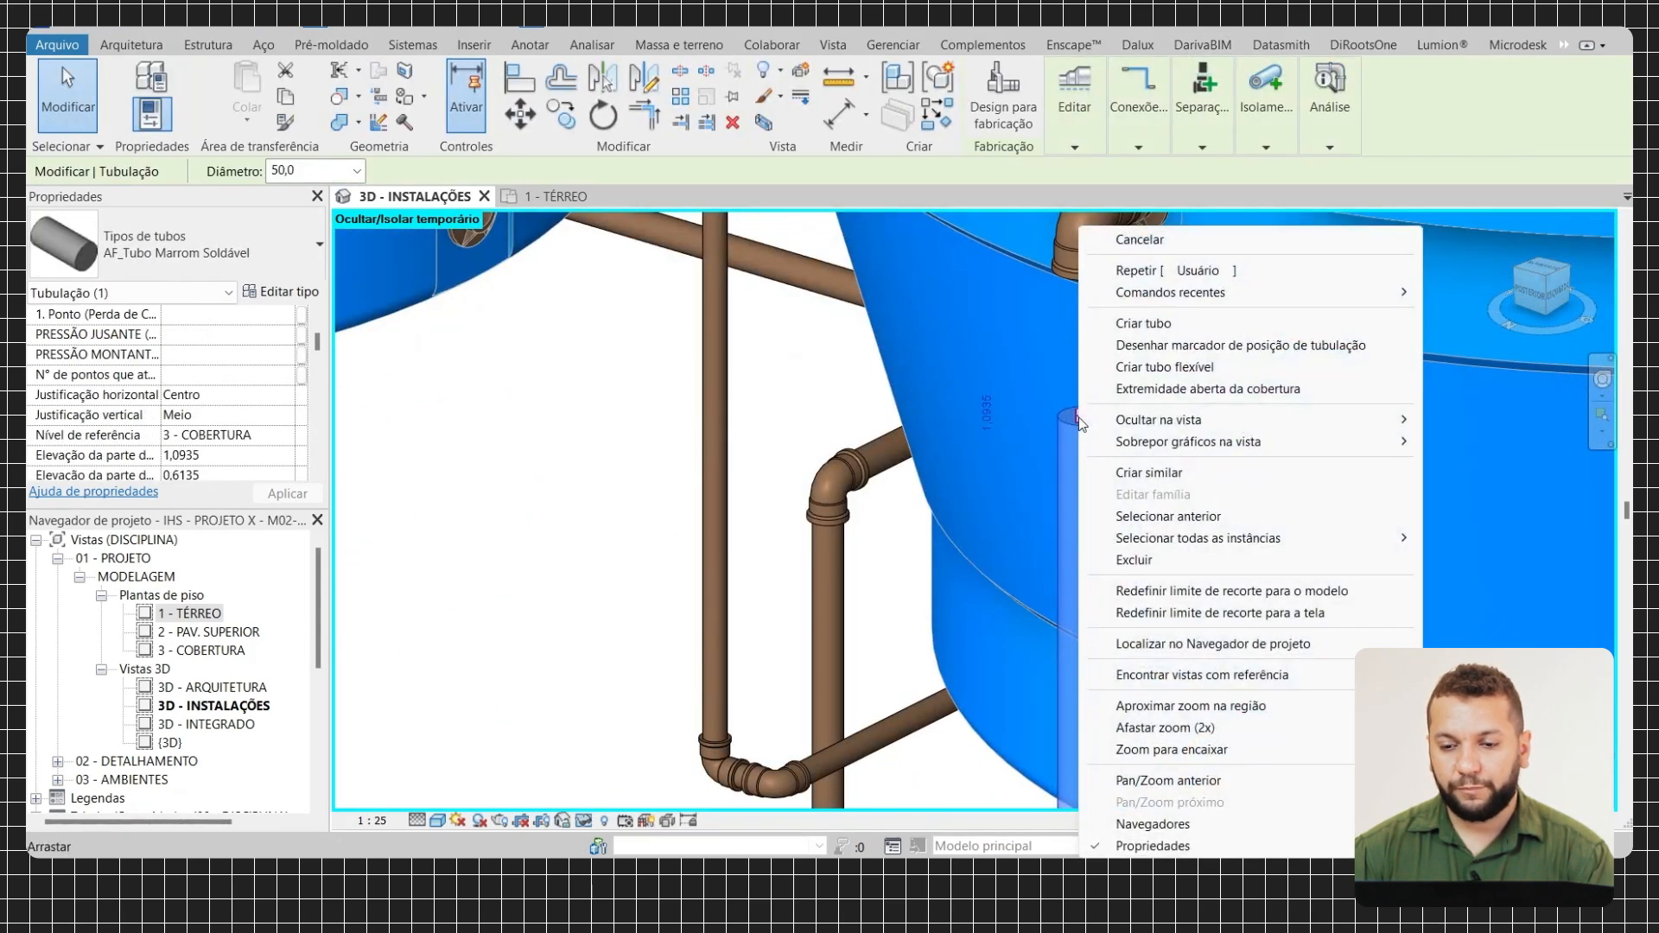
click(1239, 391)
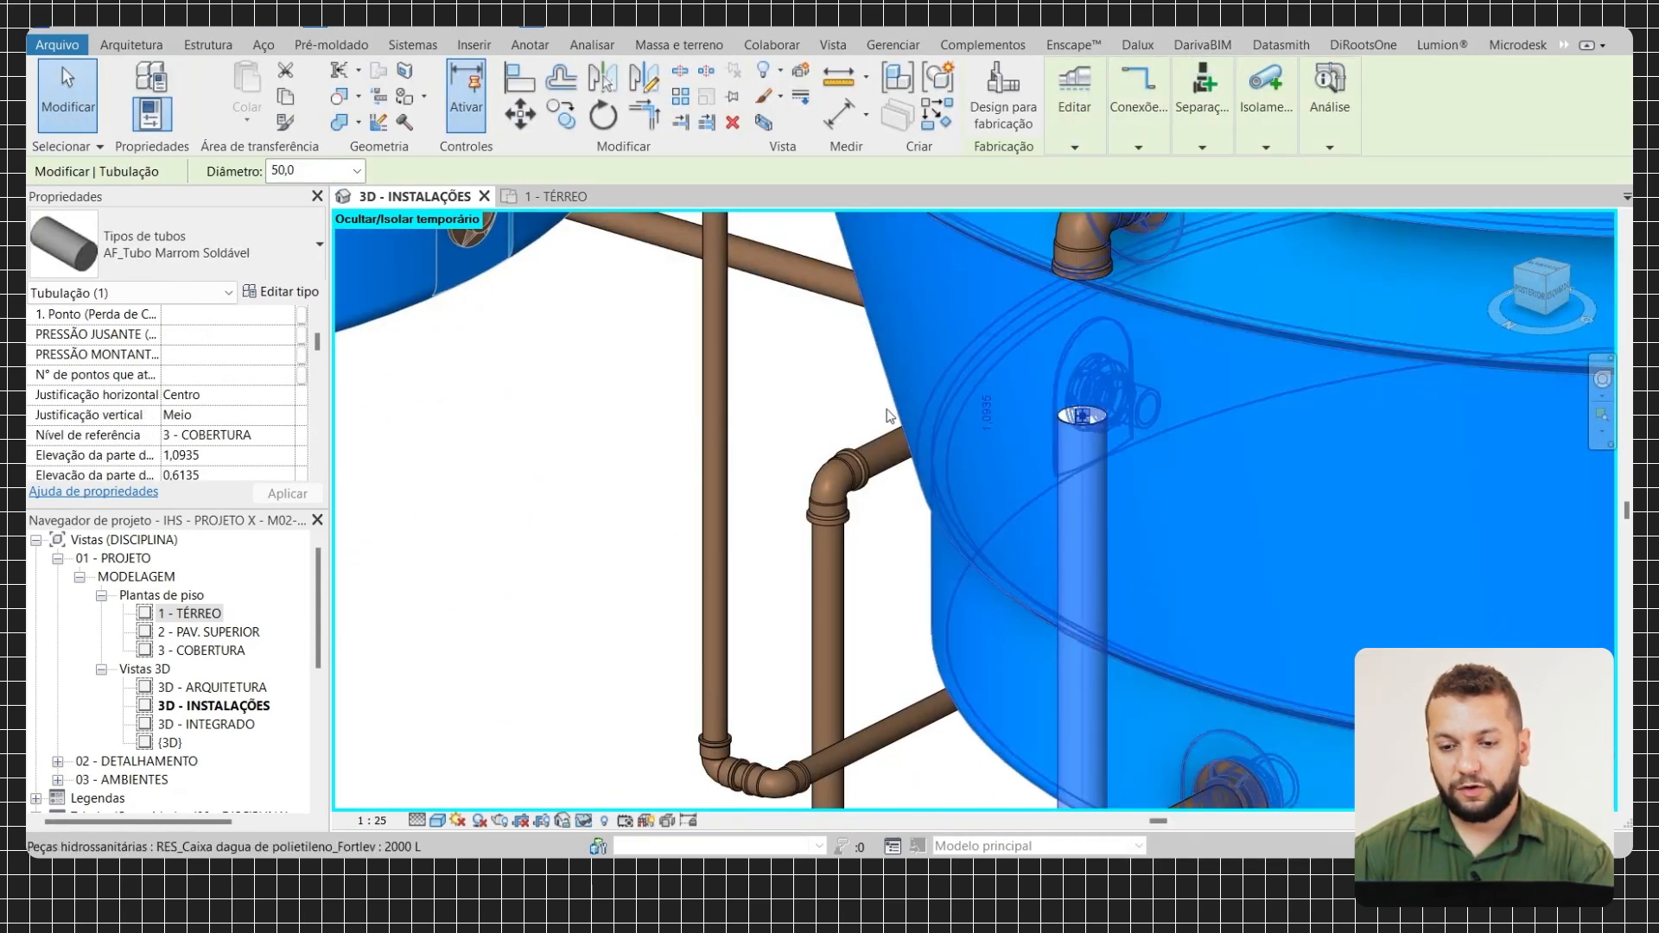
click(787, 408)
Examine how both tanks connect to the distribution piping and the fixtures across the whole network
scroll(778, 411, down, 6)
middle_drag(903, 449, 922, 535)
scroll(913, 475, down, 1)
scroll(922, 535, up, 1)
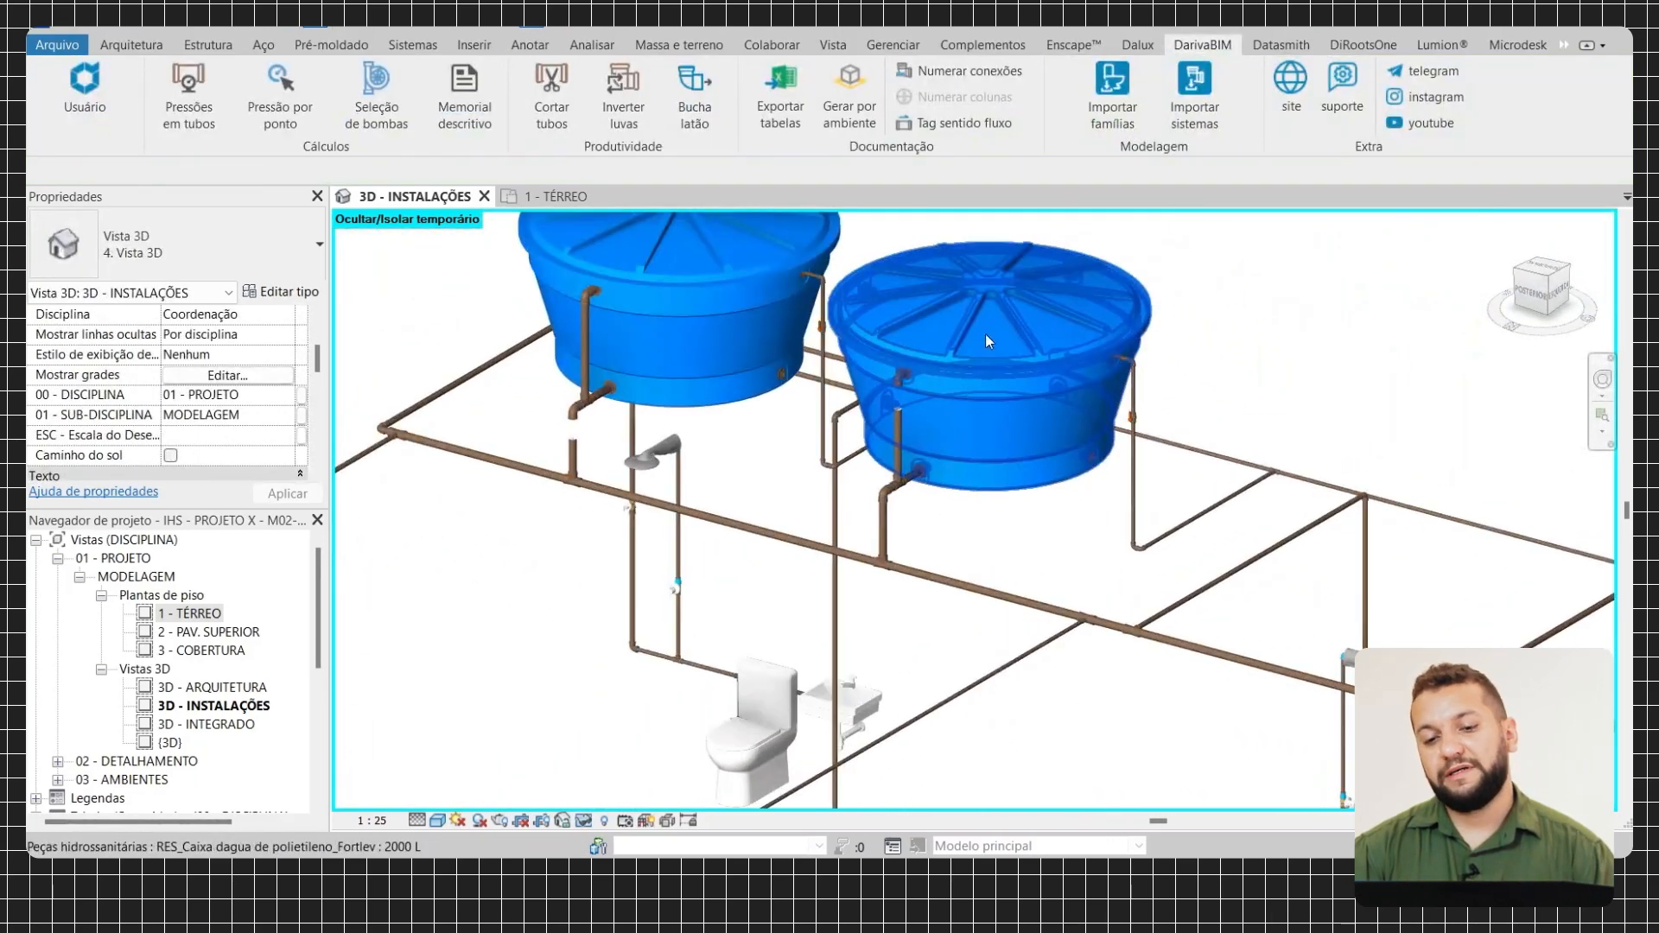
scroll(923, 474, up, 2)
scroll(876, 593, down, 3)
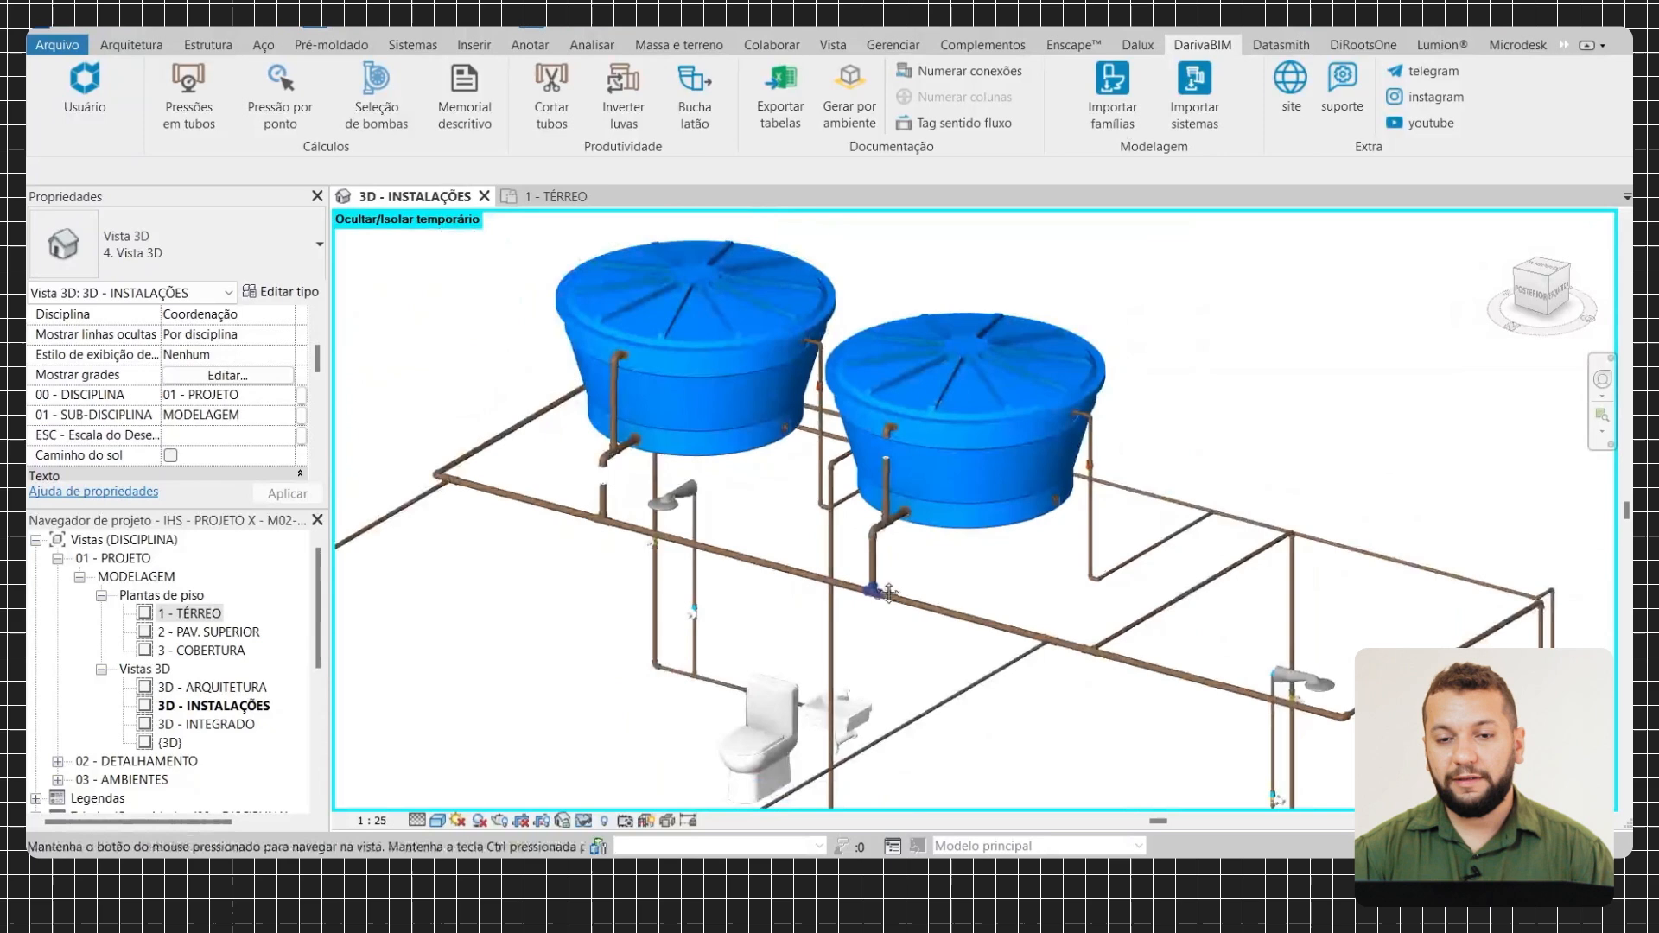
middle_drag(876, 593, 862, 528)
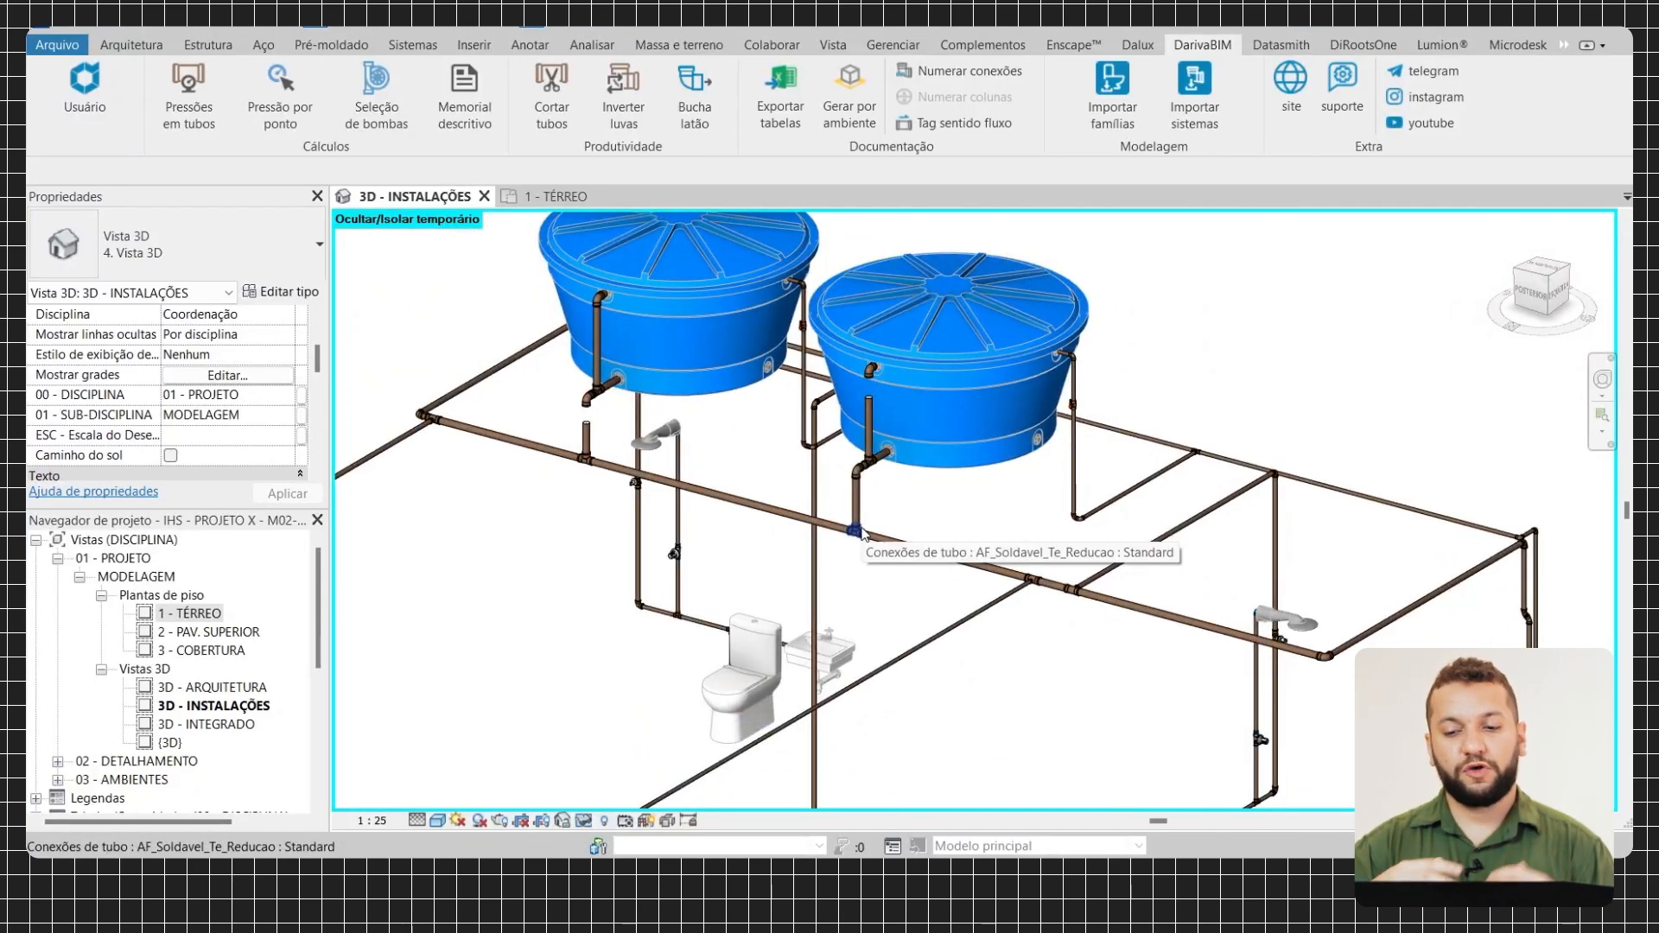
scroll(862, 533, down, 2)
shift+middle_drag(823, 552, 942, 485)
scroll(821, 546, down, 2)
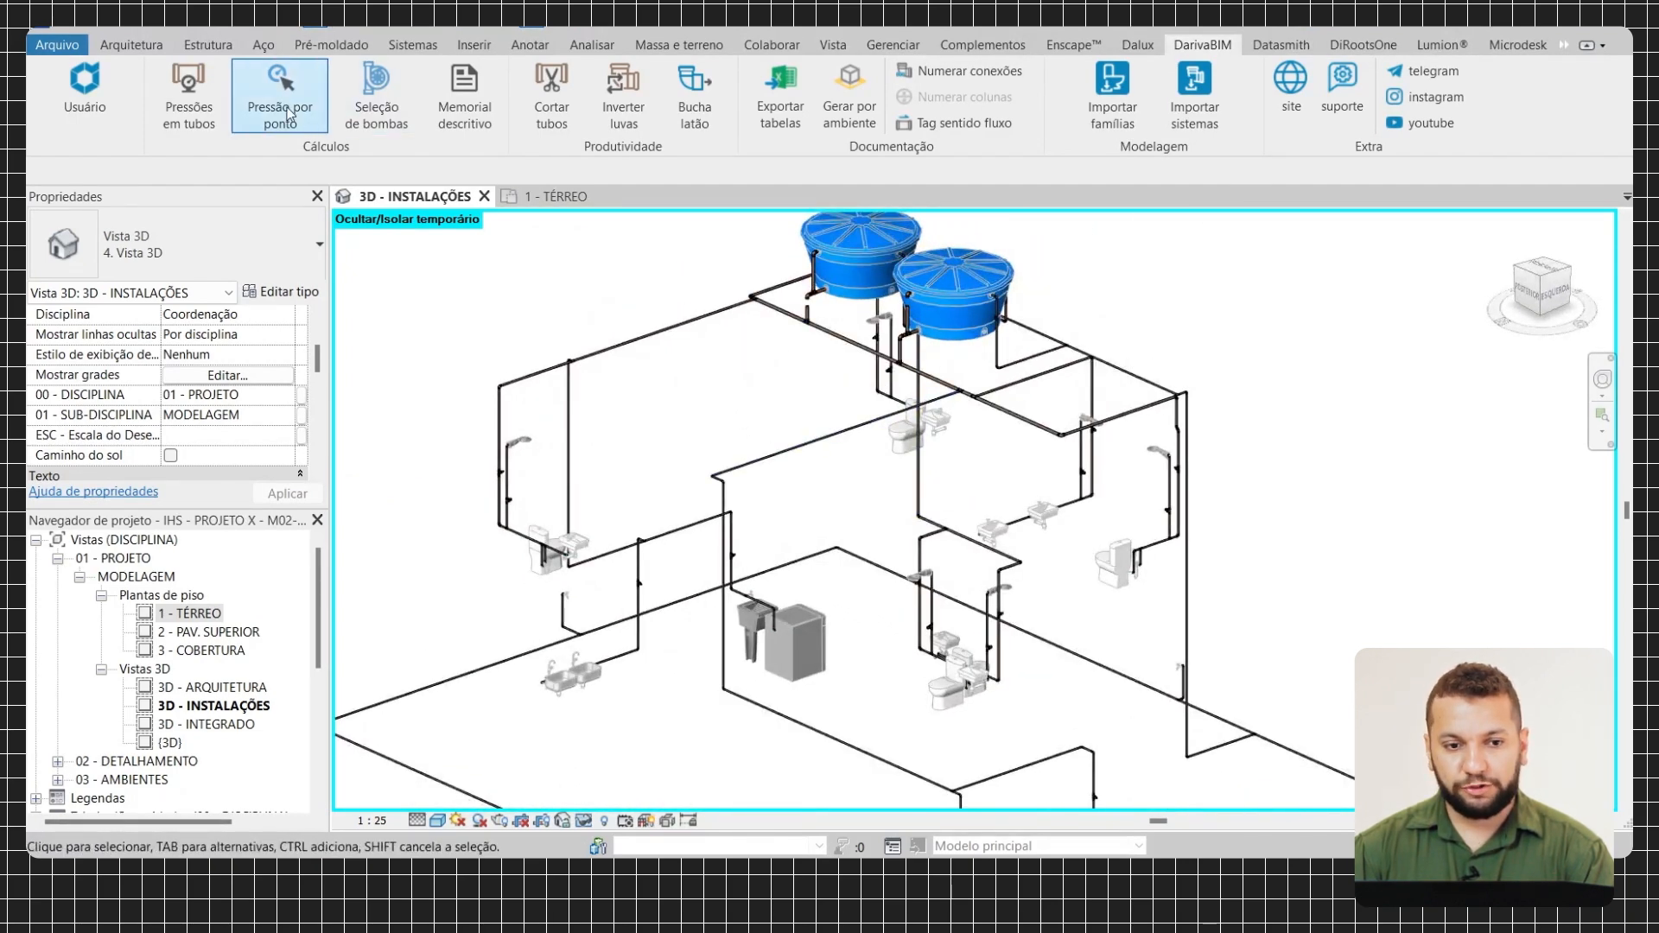
Calculate the pressure with Pressão por ponto and open the view of the calculated section
middle_drag(1046, 423, 946, 461)
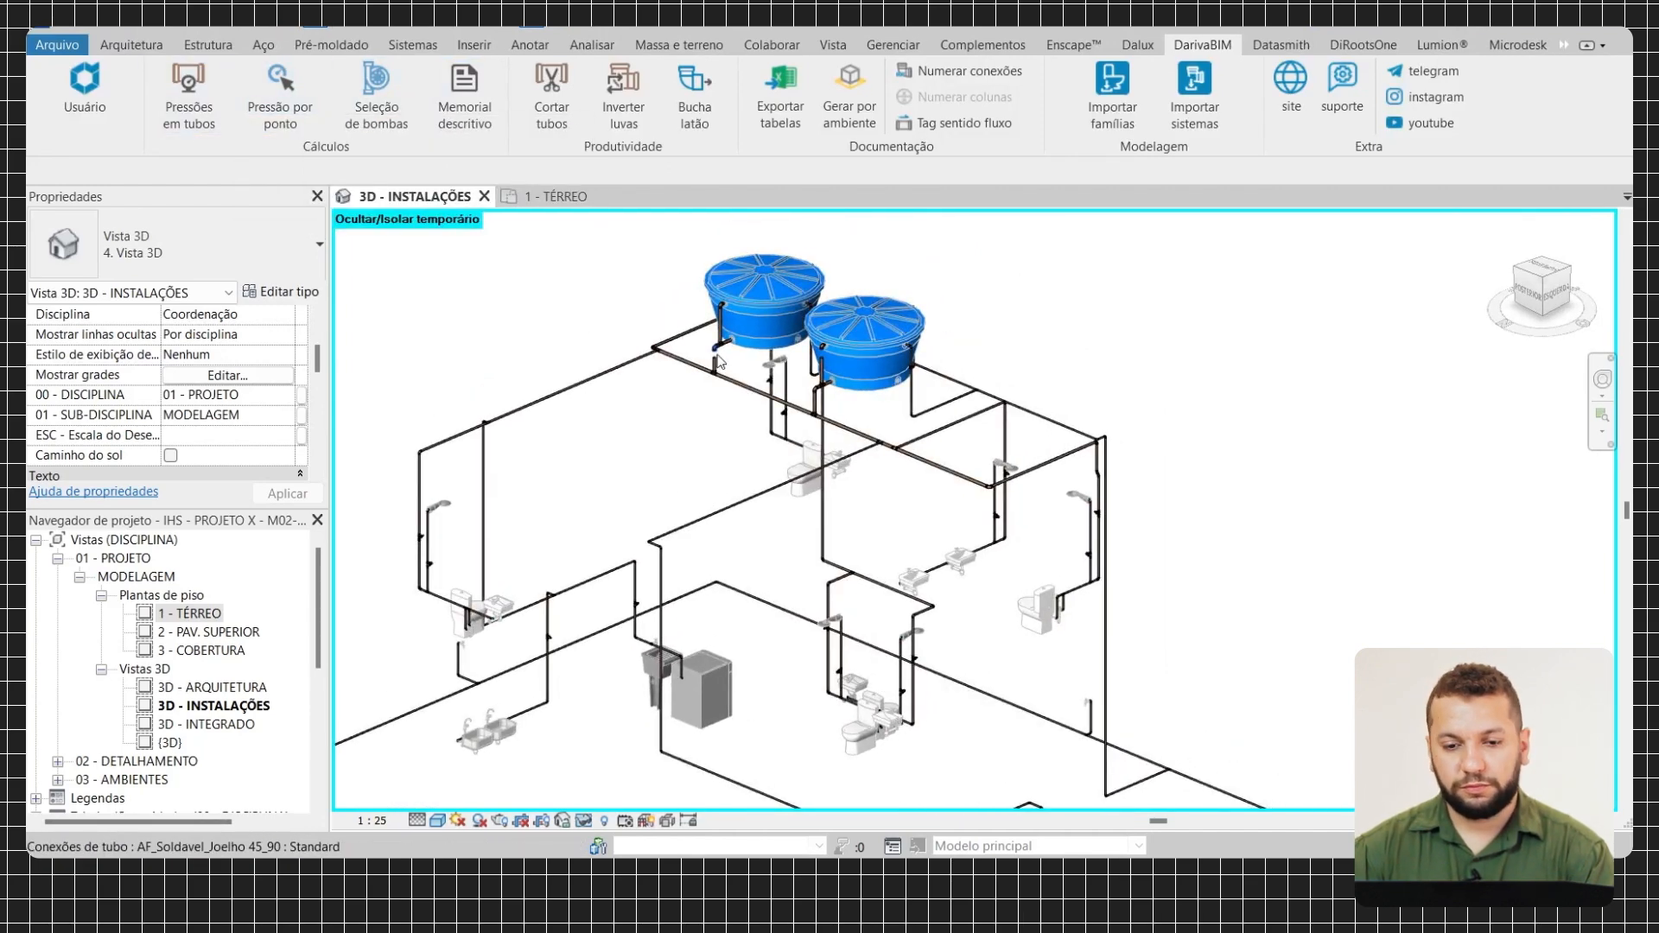
scroll(934, 449, up, 2)
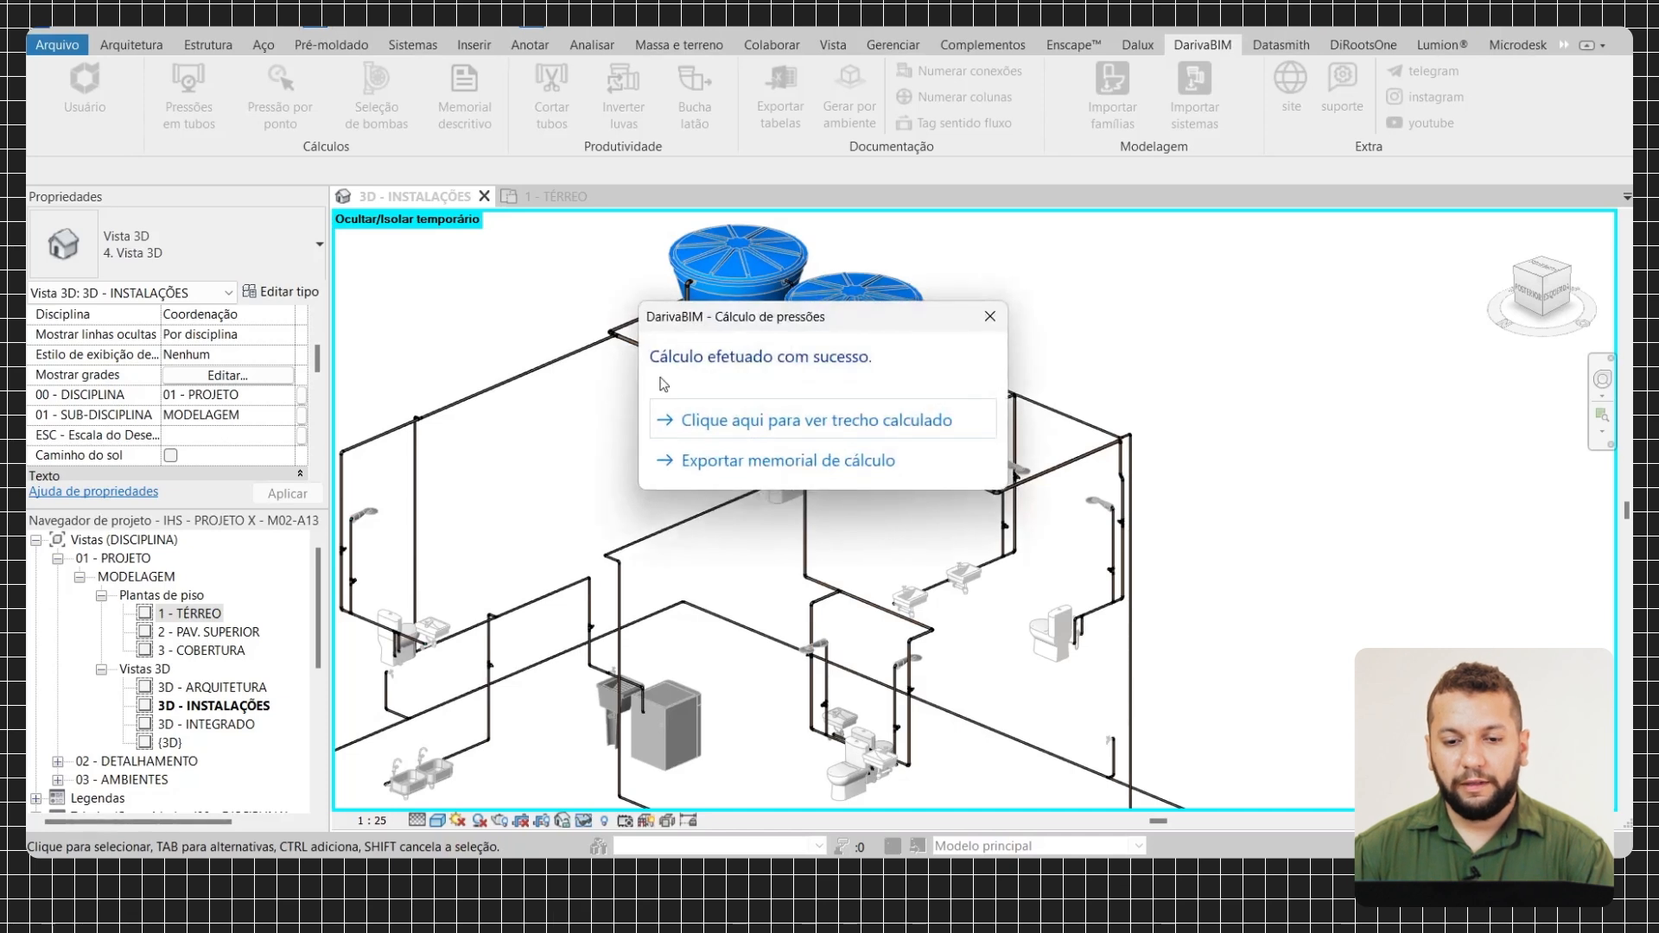
click(837, 427)
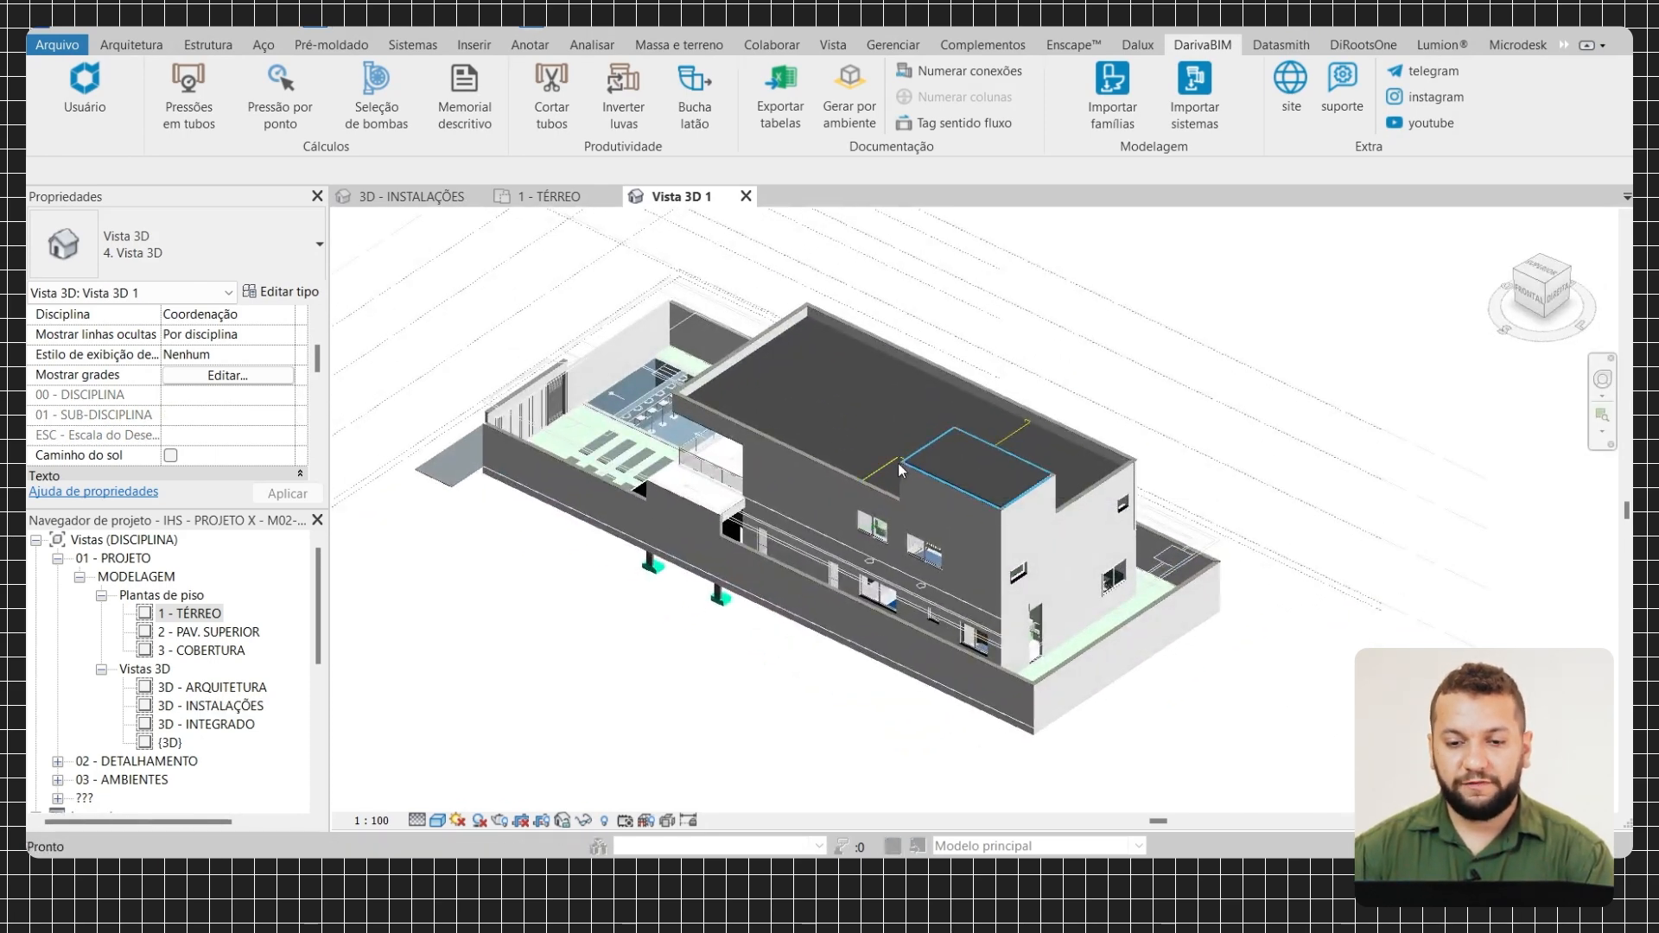
key(v)
key(v)
key(Escape)
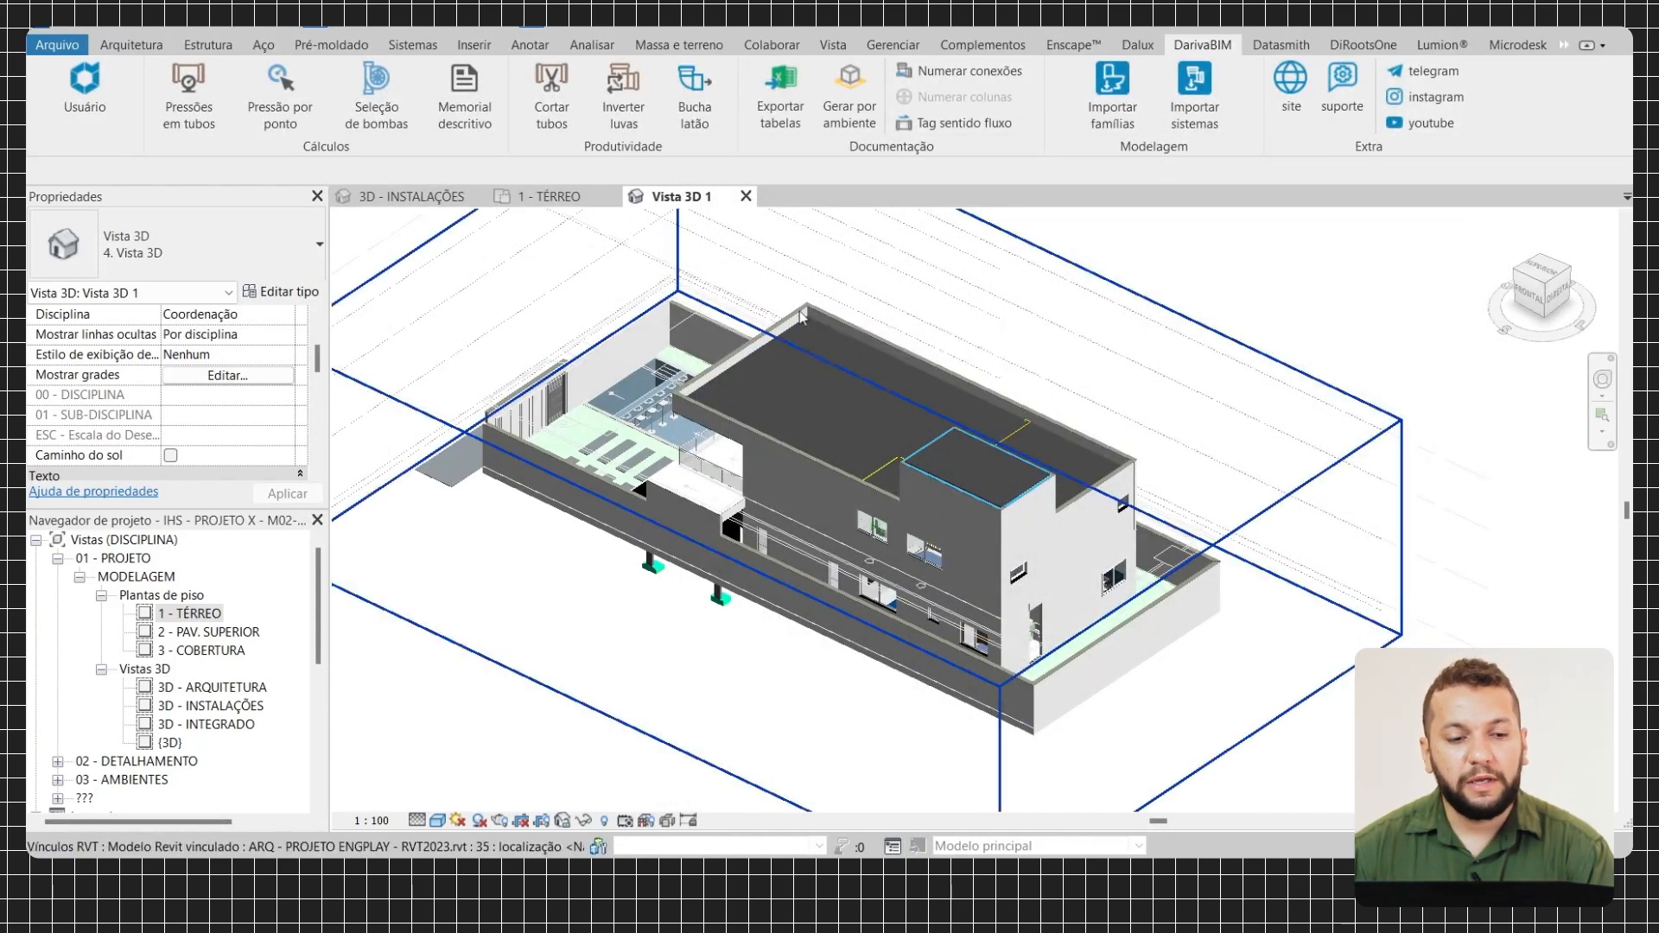
Remove the view template from the Vista 3D 1 view by assigning <Nenhum>
scroll(216, 376, down, 5)
scroll(216, 376, down, 3)
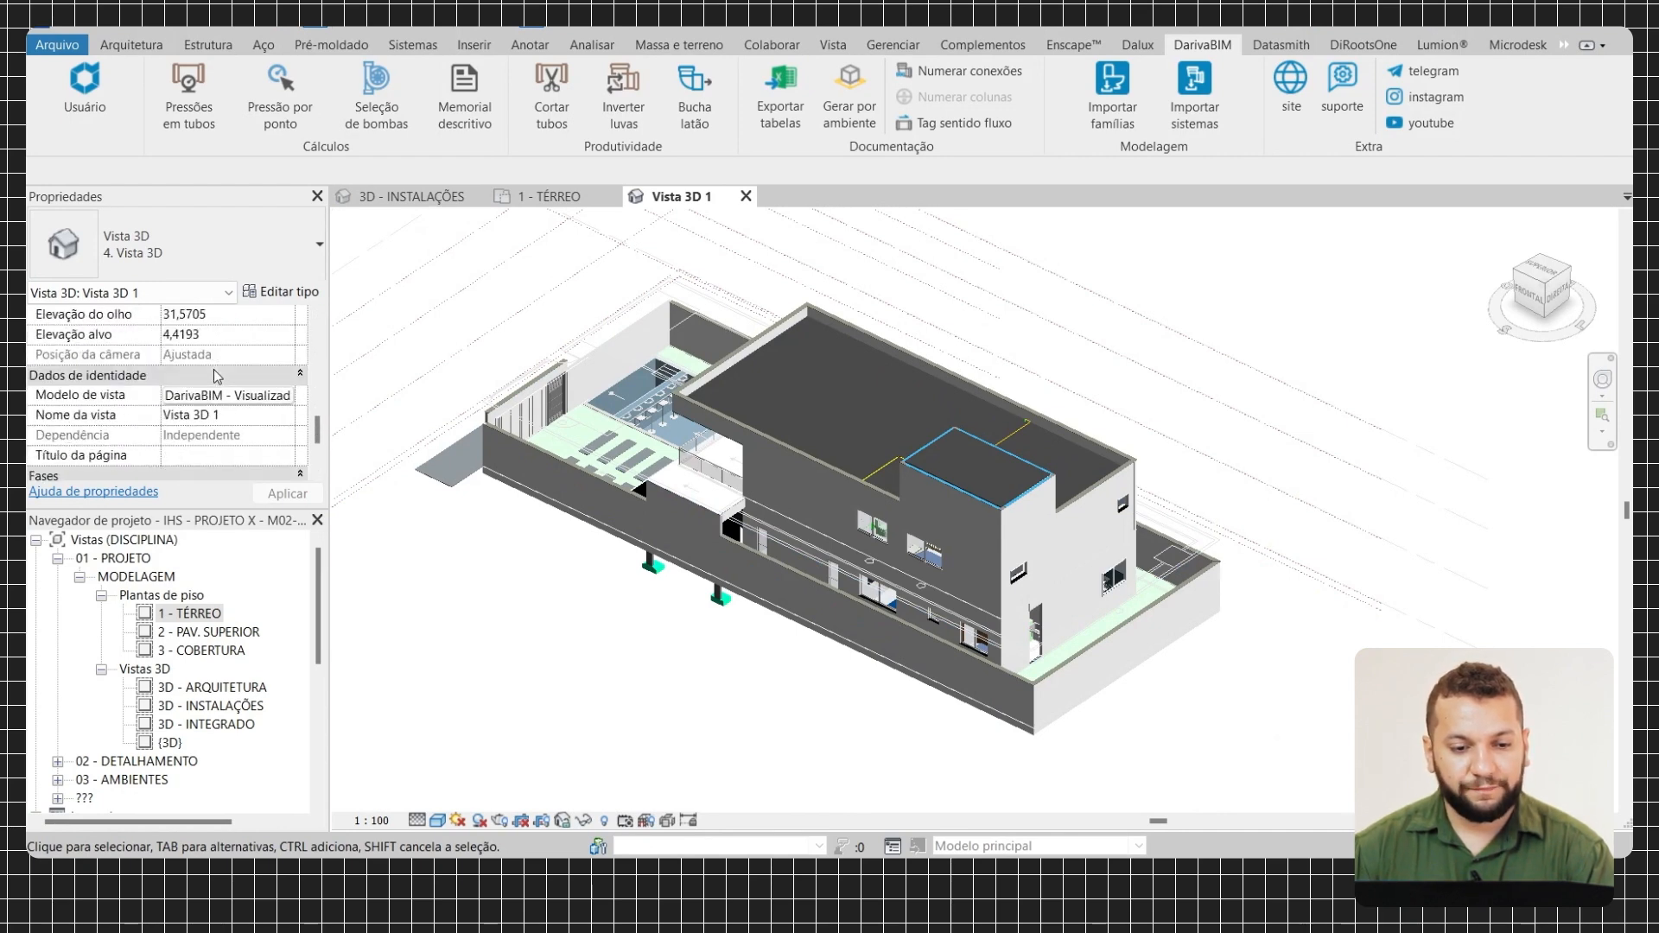
scroll(212, 388, up, 1)
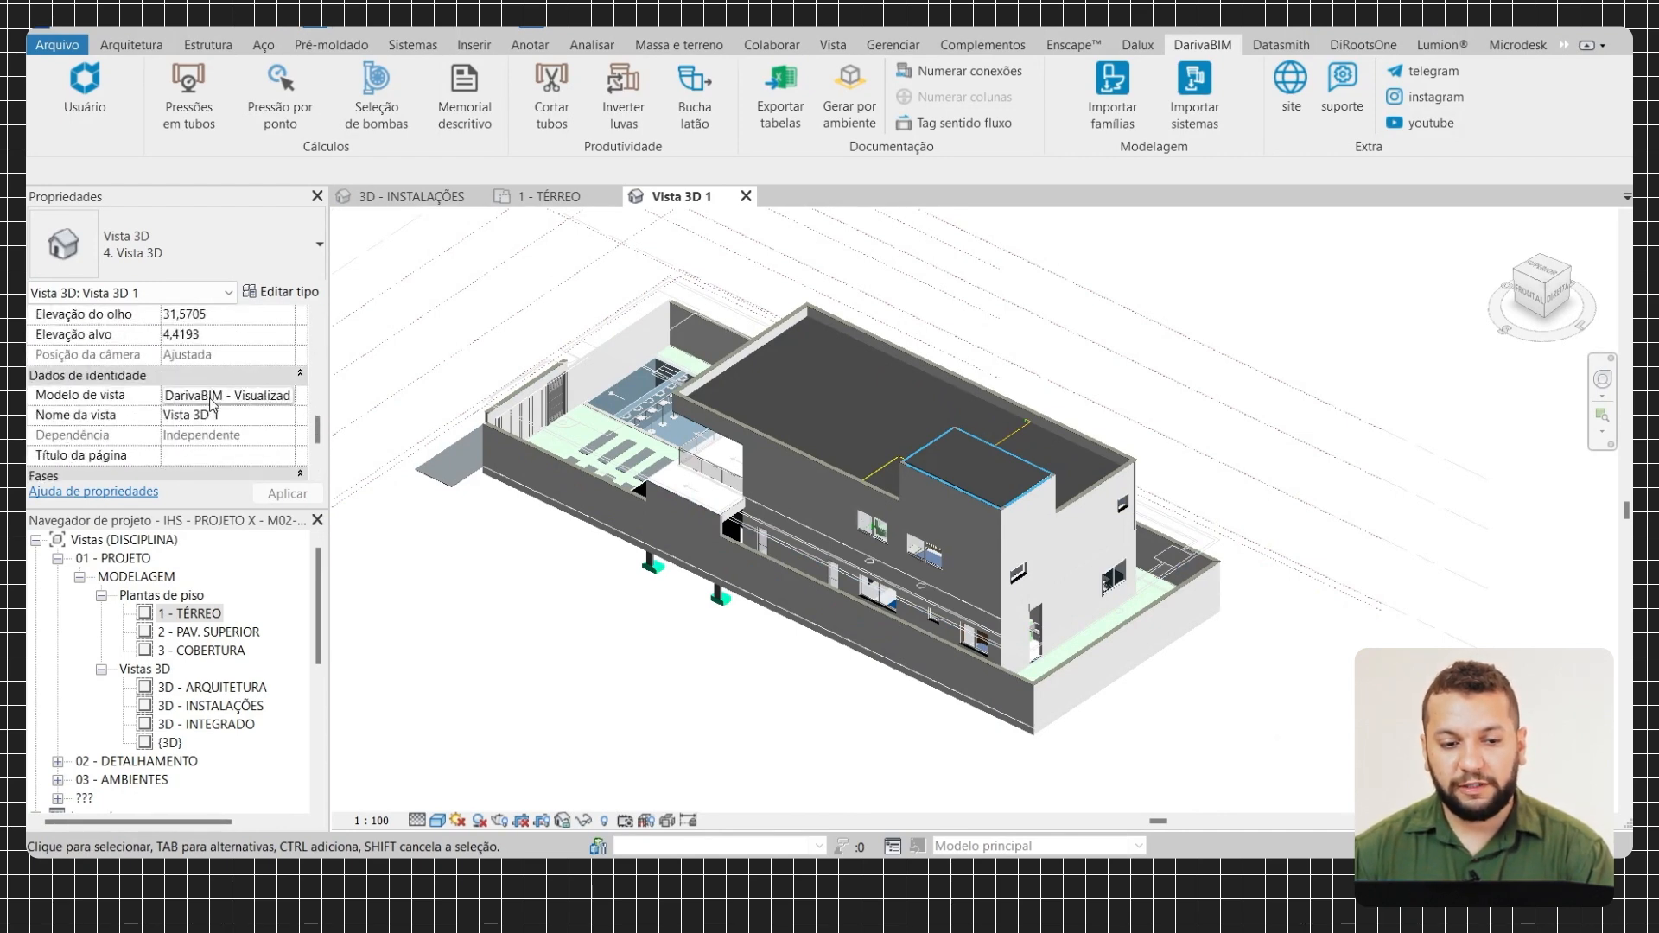
click(211, 398)
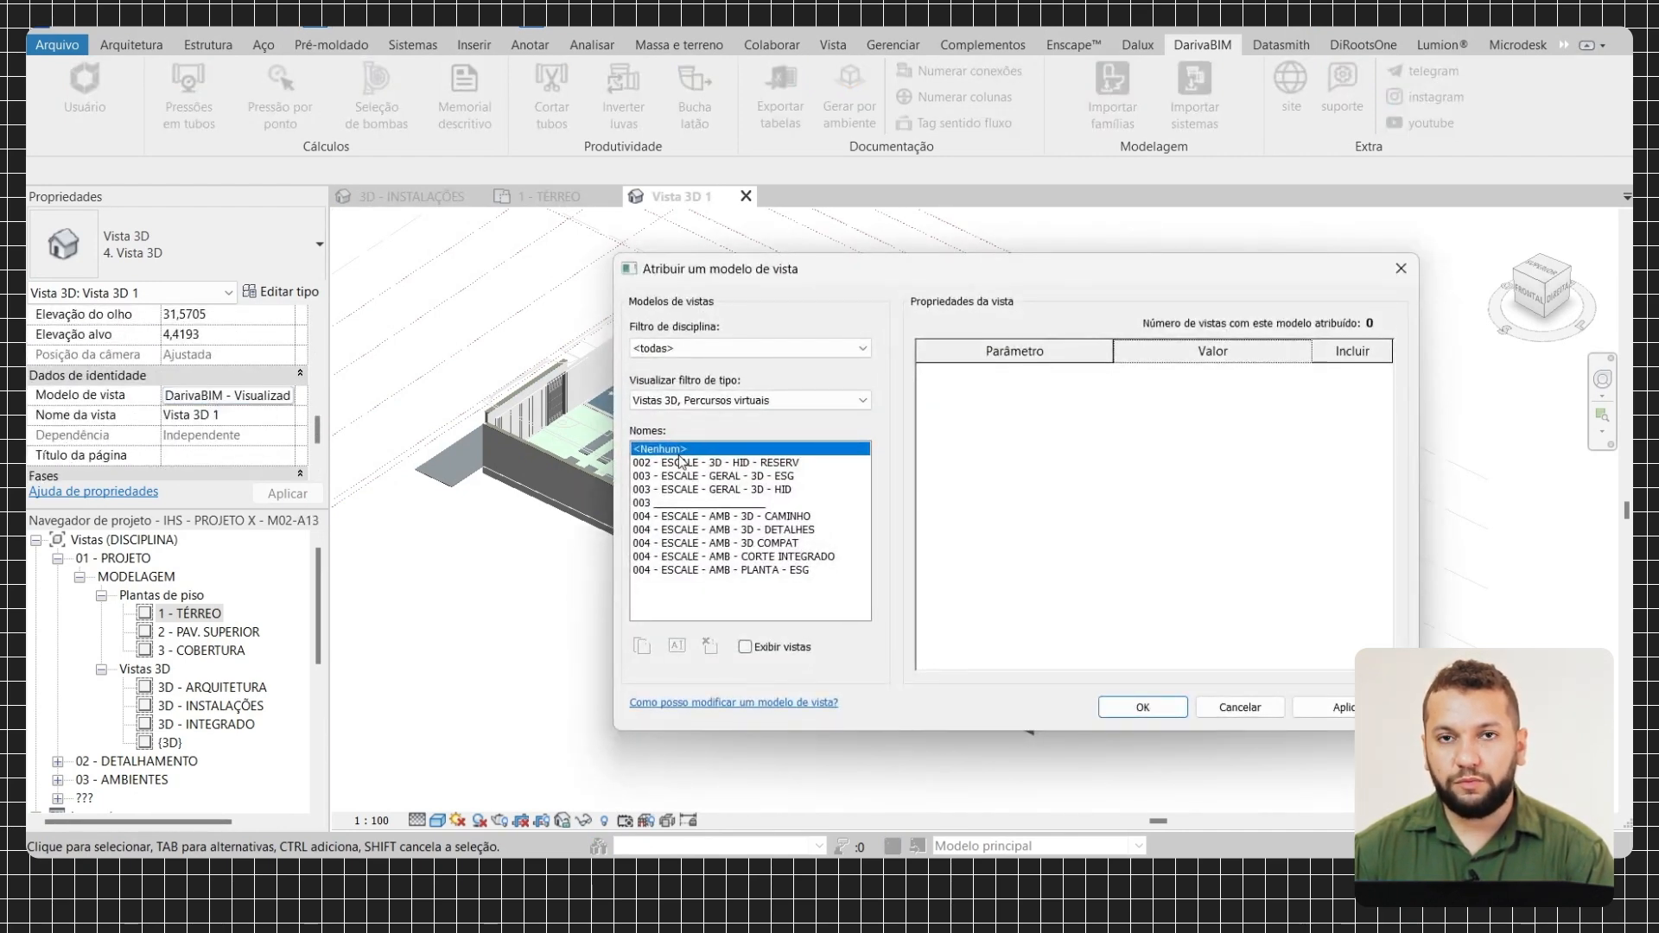
click(1142, 707)
Hide the linked architectural model ARQ - PROJETO ENGPLAY and structural model EST - PROJETO X in the 3D view
shift+middle_drag(907, 499, 948, 463)
key(v)
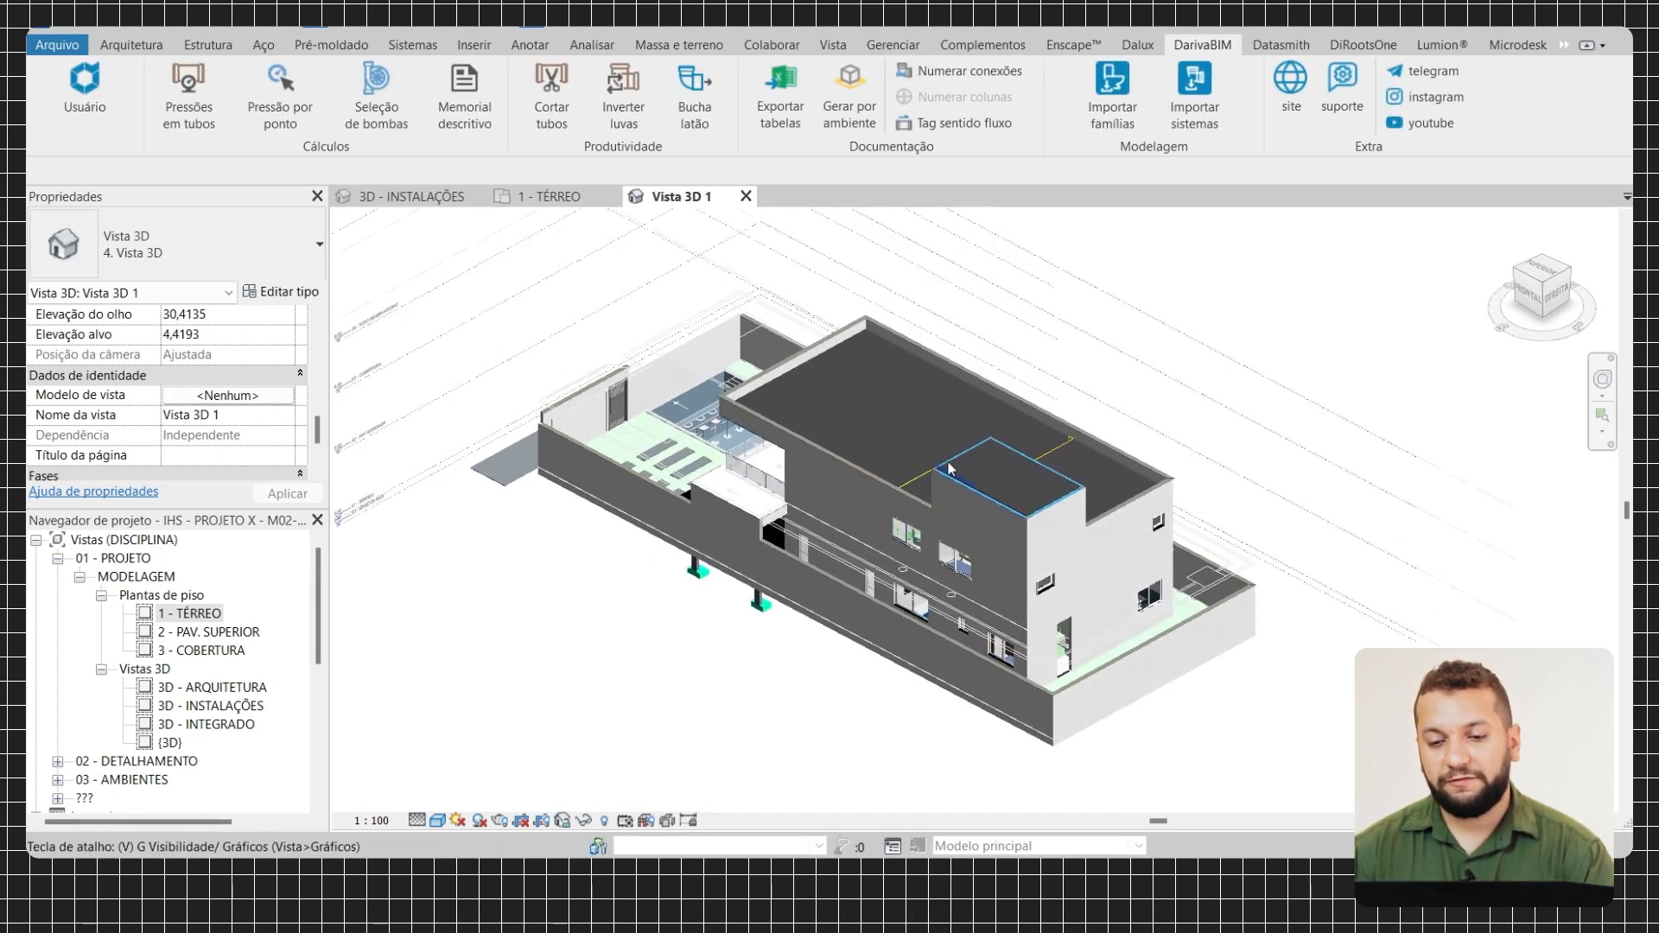
key(g)
click(1306, 192)
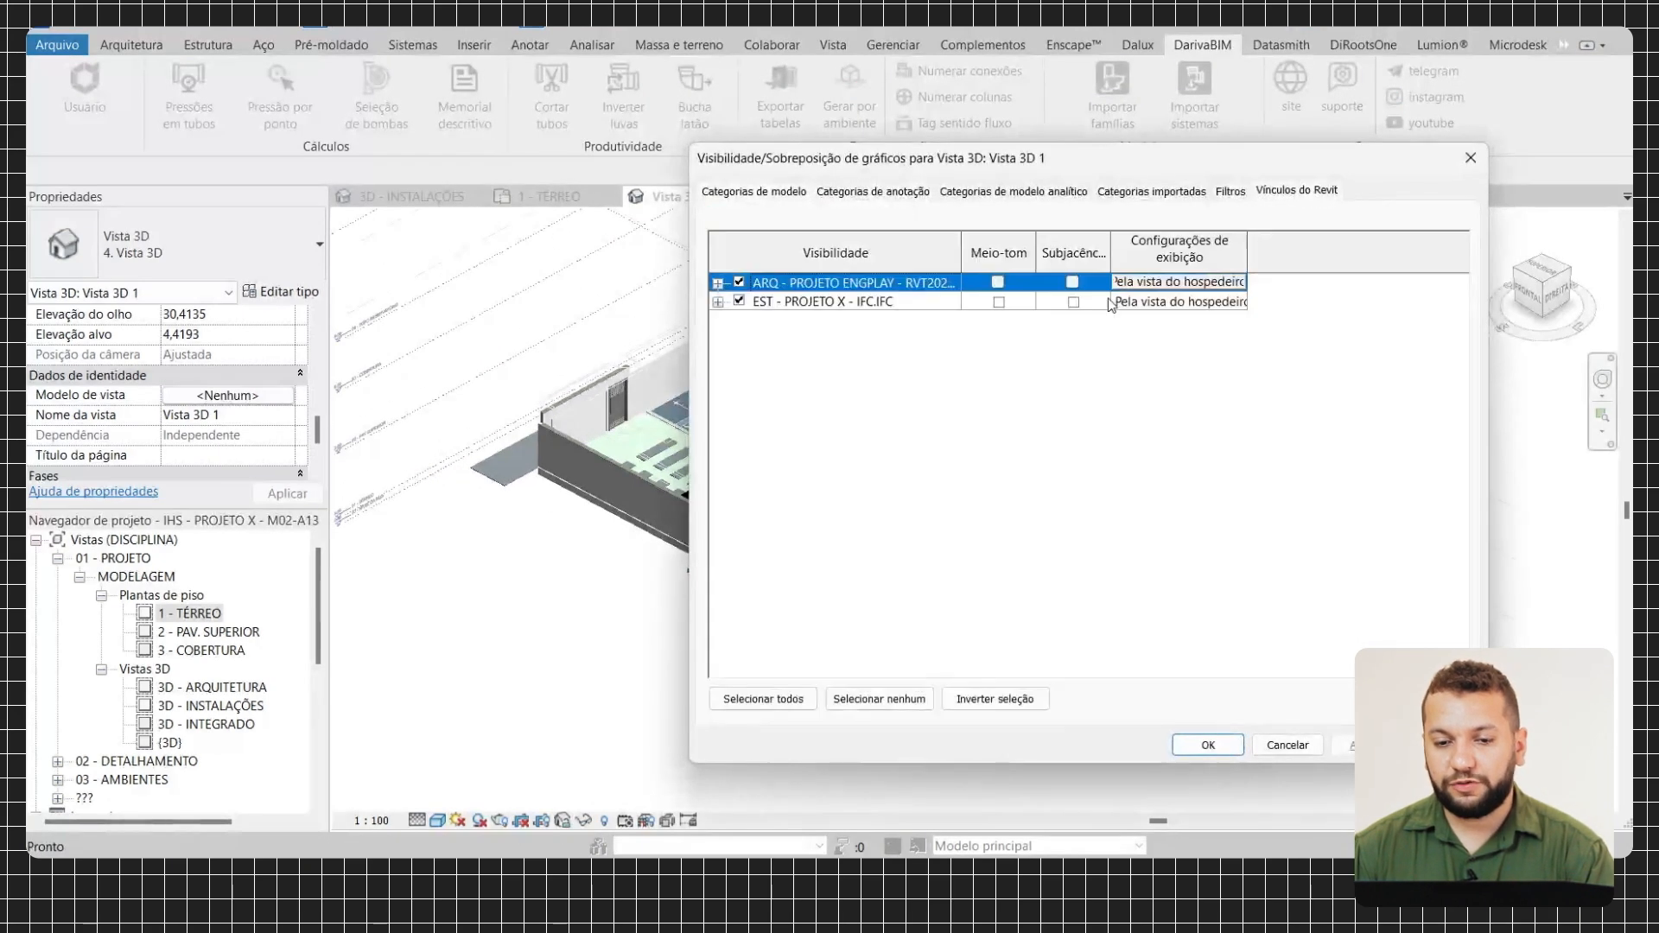
click(739, 281)
click(739, 300)
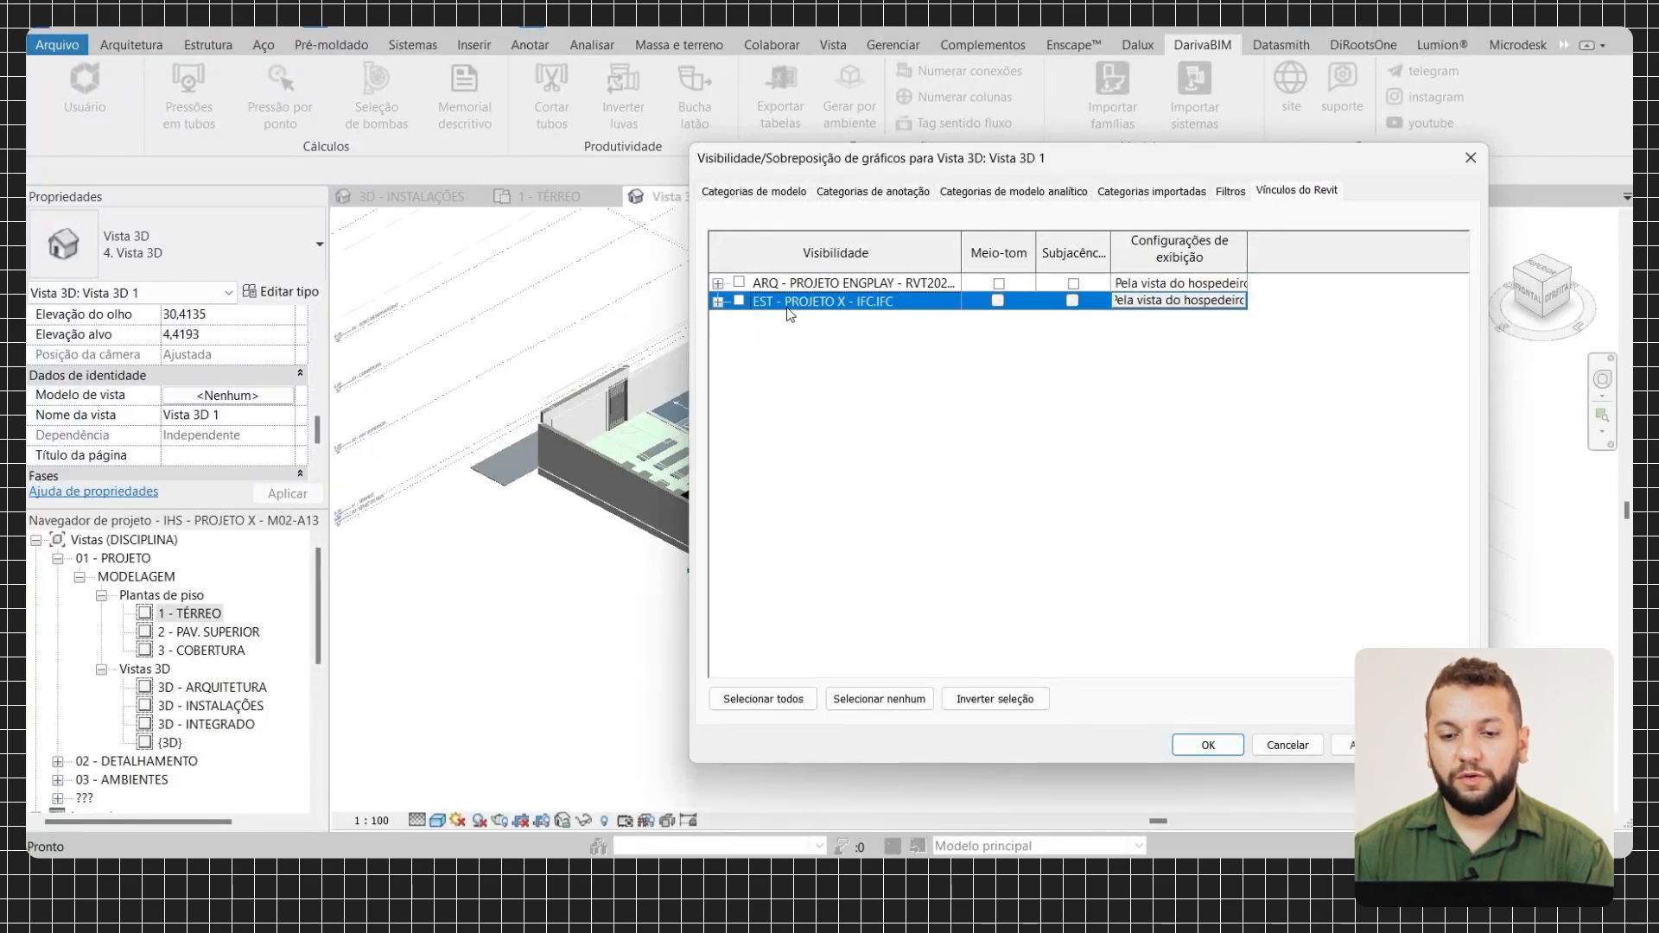
click(1208, 745)
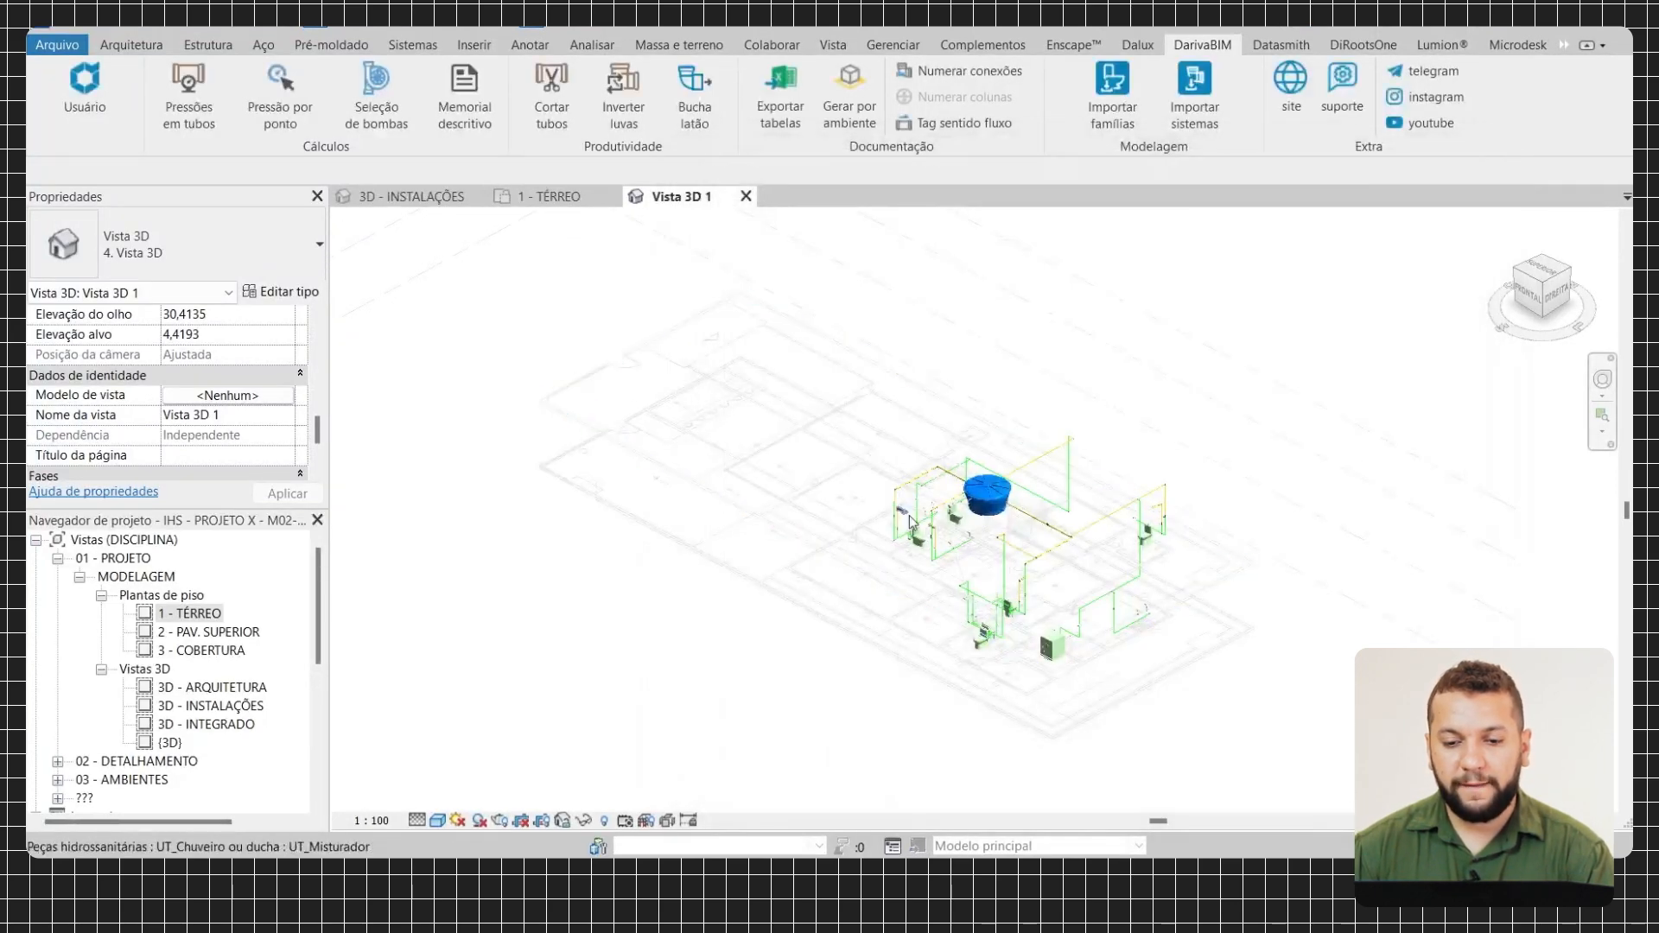
Examine the tank, distribution pipes and fixtures of the calculated network from several angles, including the separate vertical supply pipe
shift+middle_drag(976, 553, 1132, 497)
shift+middle_drag(937, 557, 1097, 553)
scroll(867, 406, down, 2)
scroll(860, 363, up, 5)
scroll(859, 364, down, 5)
shift+middle_drag(864, 372, 812, 350)
scroll(869, 395, up, 5)
shift+middle_drag(889, 401, 1052, 378)
scroll(744, 415, down, 2)
middle_drag(726, 425, 982, 329)
scroll(691, 302, up, 1)
click(623, 294)
scroll(778, 328, down, 3)
shift+middle_drag(616, 369, 1184, 353)
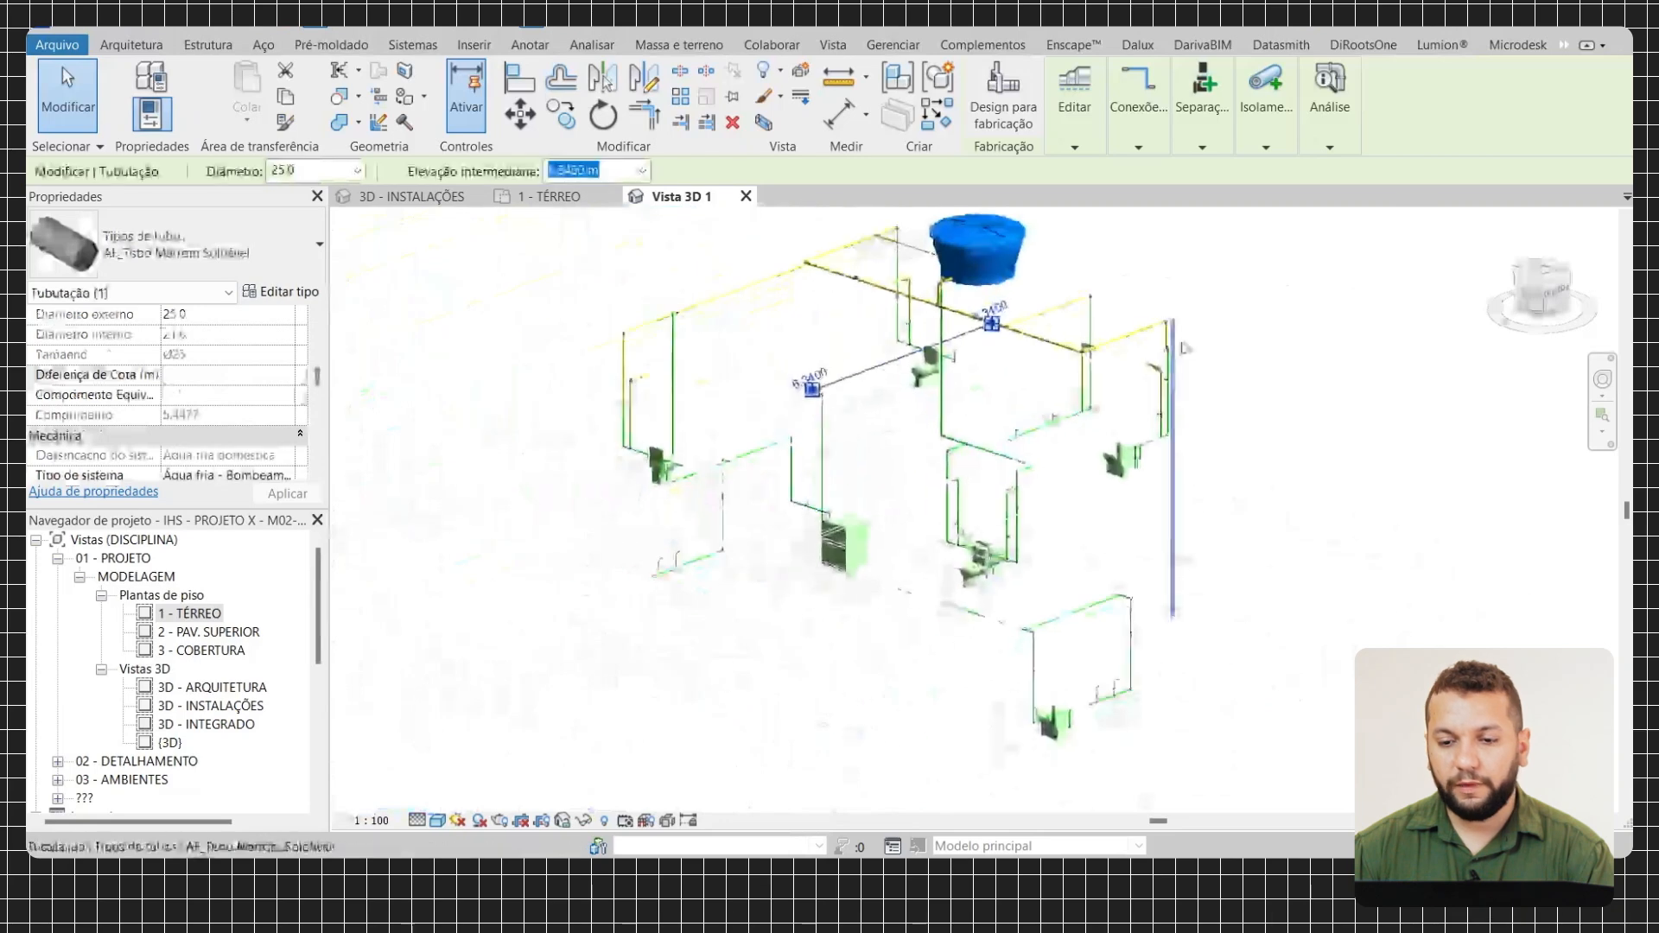
click(1237, 292)
shift+middle_drag(1237, 292, 1106, 341)
Check the filters and model category settings in the 3D view's visibility overrides
key(v)
key(v)
click(1231, 192)
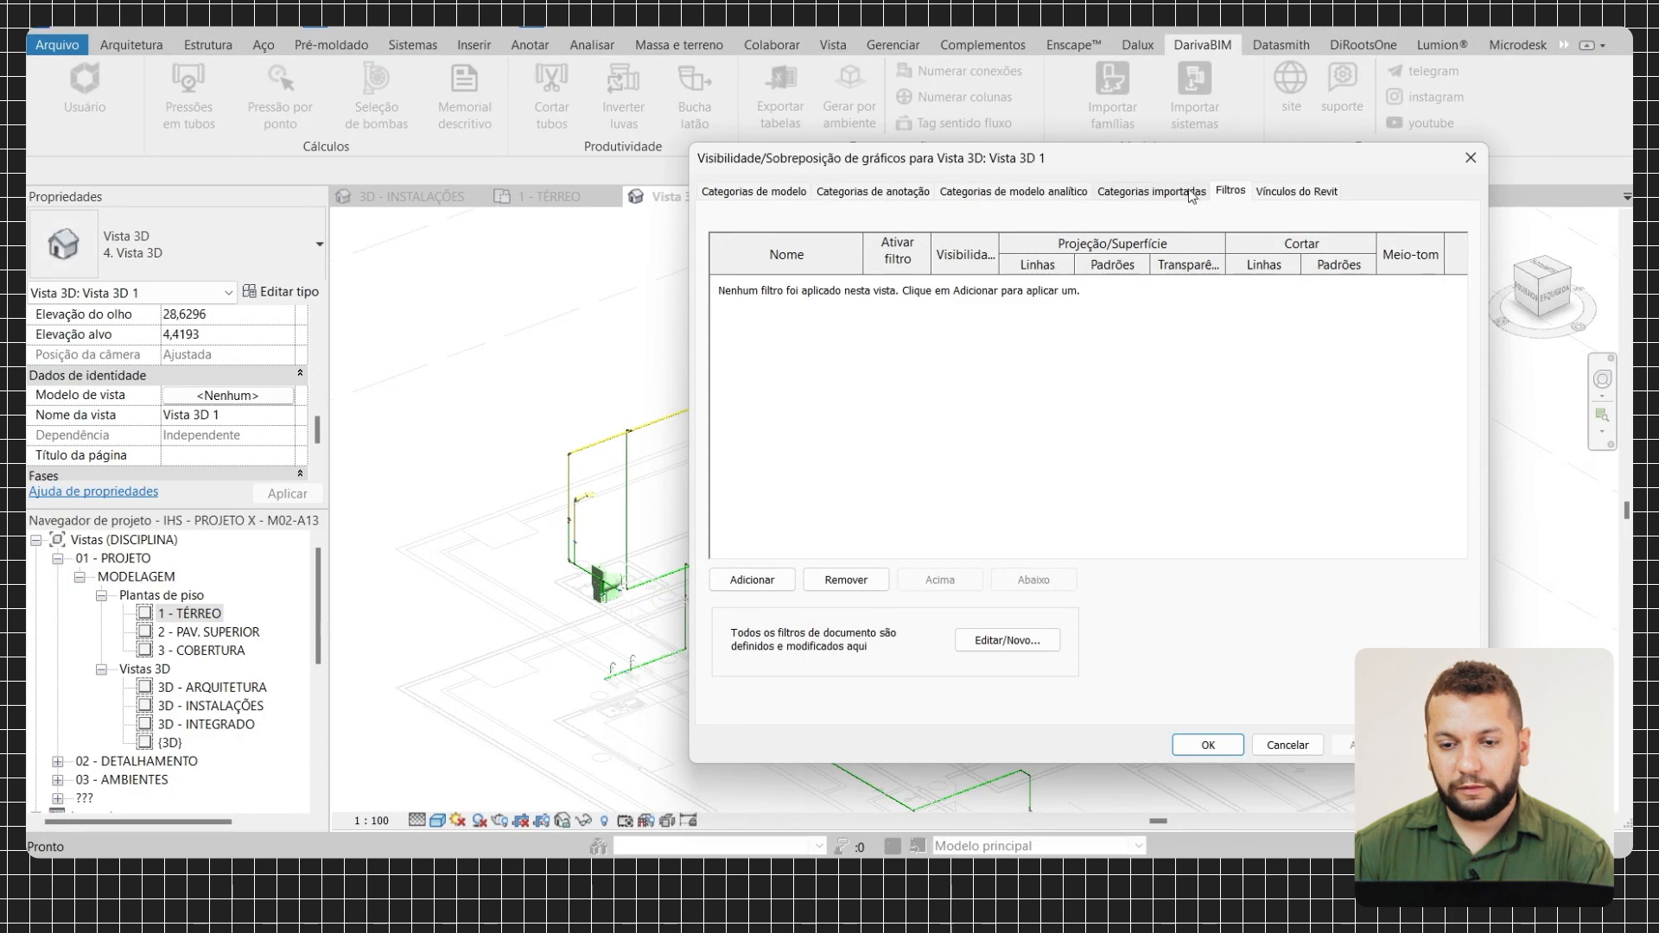
click(754, 193)
scroll(941, 453, down, 5)
Examine the yellow and green pressure colours along the pipe runs fed by the blue tank
middle_drag(869, 445, 927, 376)
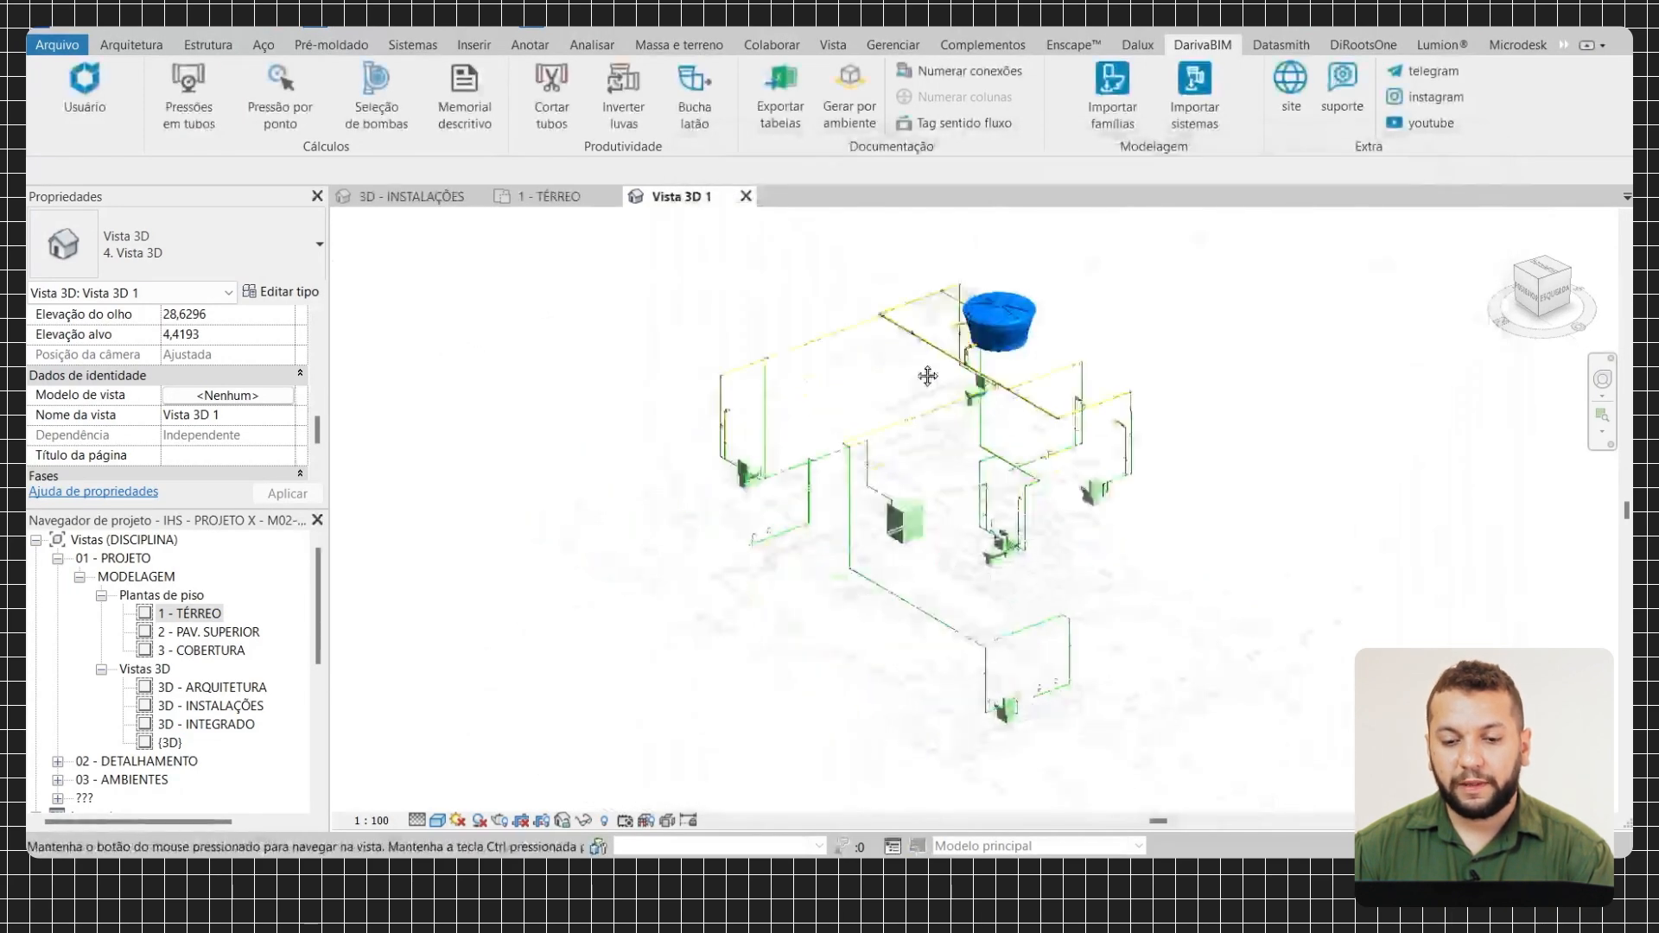
scroll(927, 376, up, 5)
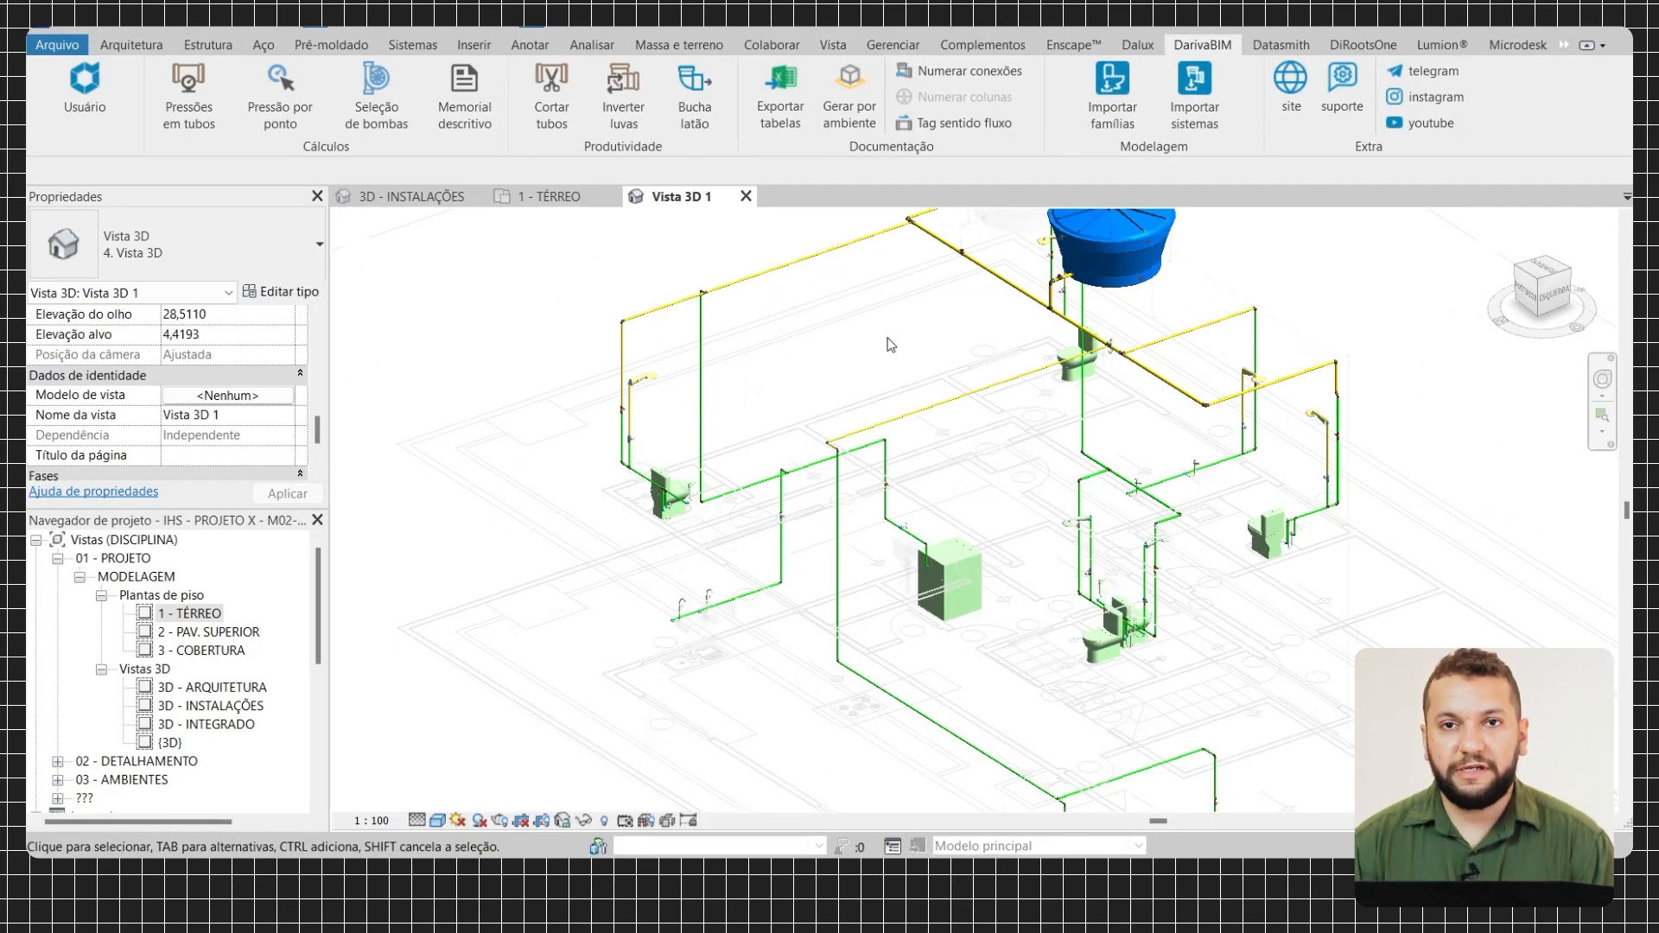
scroll(950, 423, up, 5)
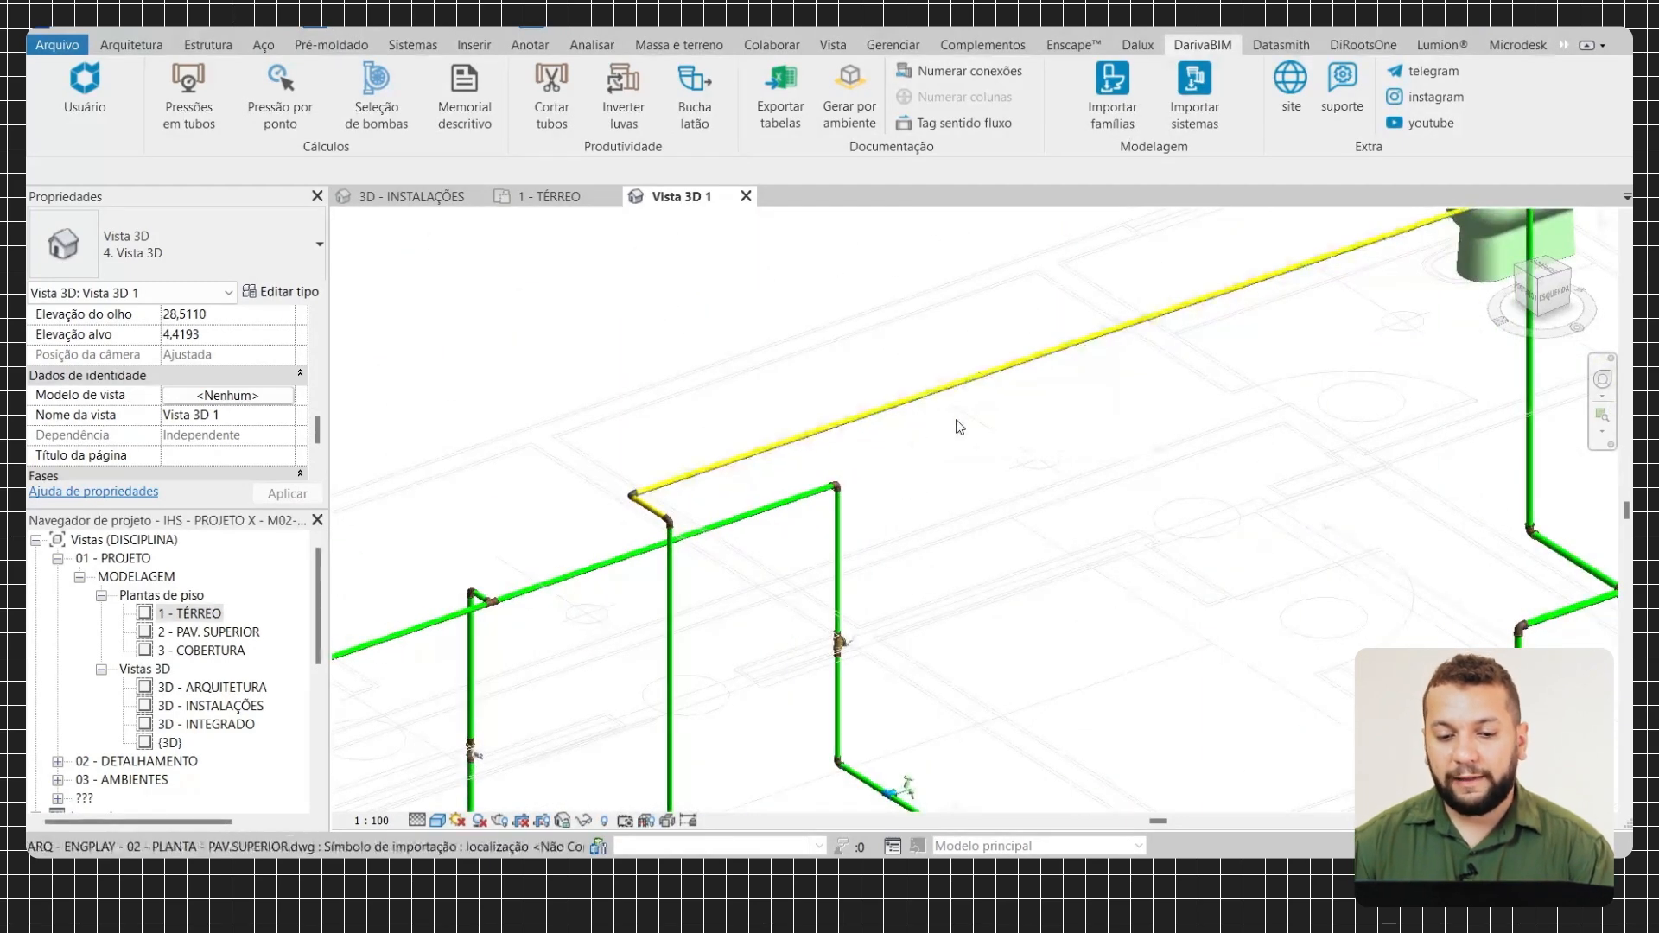
scroll(963, 464, down, 2)
middle_drag(996, 463, 939, 444)
scroll(963, 469, down, 1)
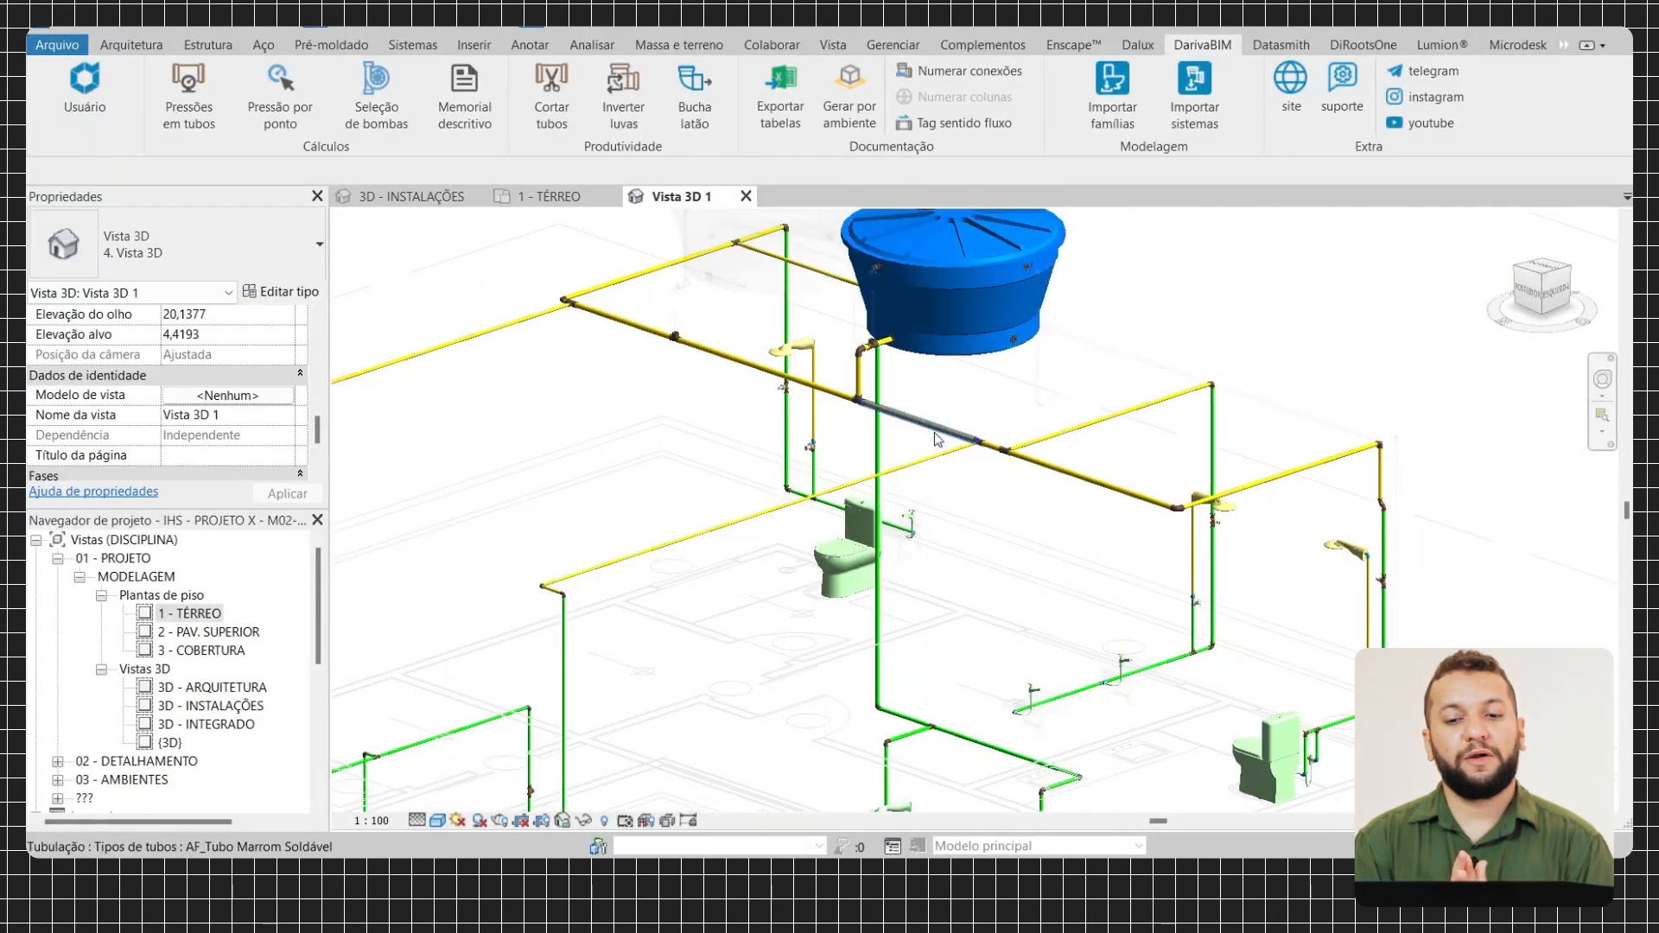
scroll(938, 439, down, 2)
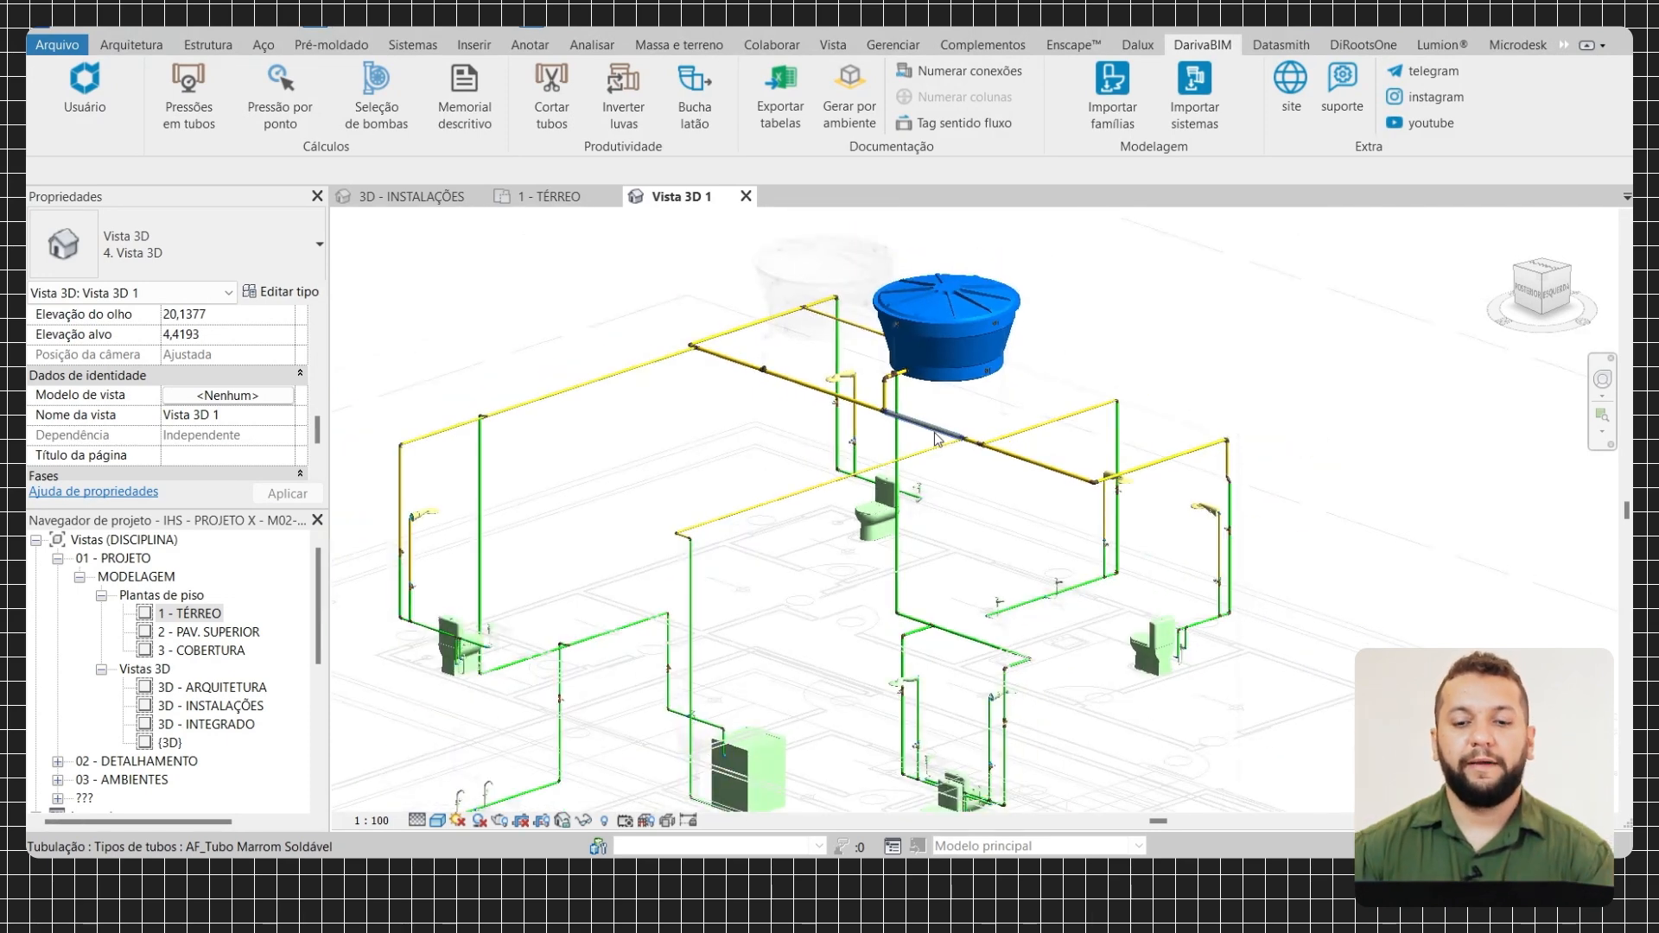
Compare the pressure colours at the upper-floor showers with those at the ground-floor showers and fixtures
scroll(936, 439, up, 10)
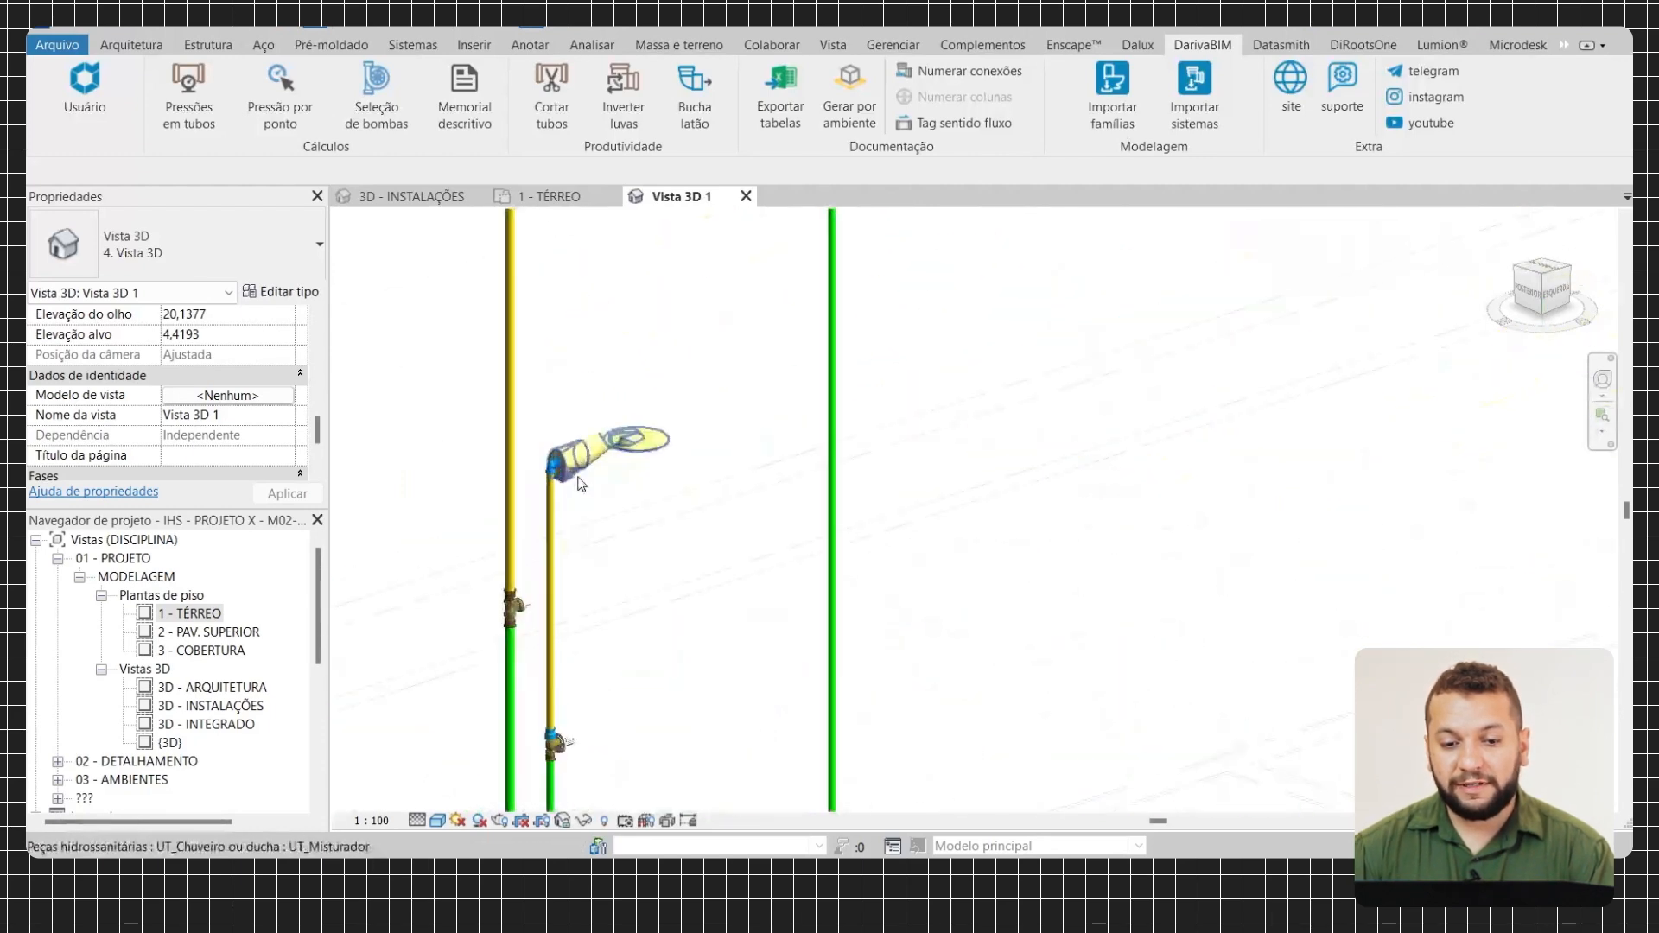
scroll(568, 733, down, 1)
middle_drag(568, 739, 633, 672)
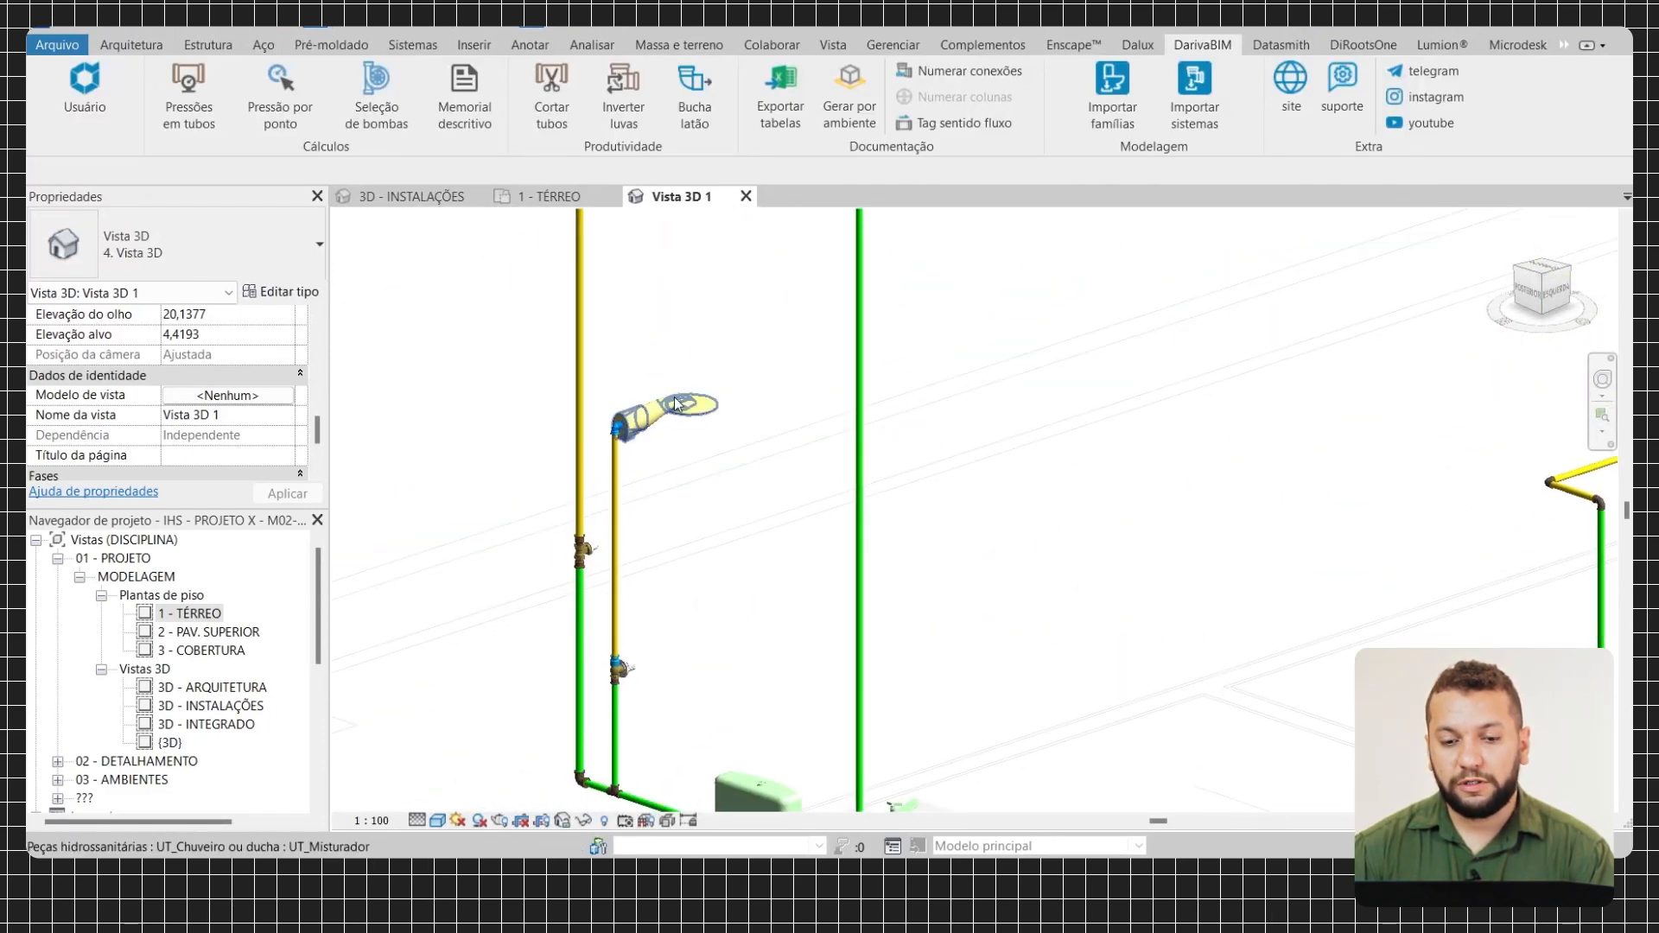
scroll(676, 403, down, 3)
scroll(677, 404, up, 2)
scroll(677, 404, down, 6)
middle_drag(1216, 460, 973, 432)
scroll(1163, 407, up, 5)
scroll(1081, 415, down, 5)
middle_drag(1028, 536, 1121, 343)
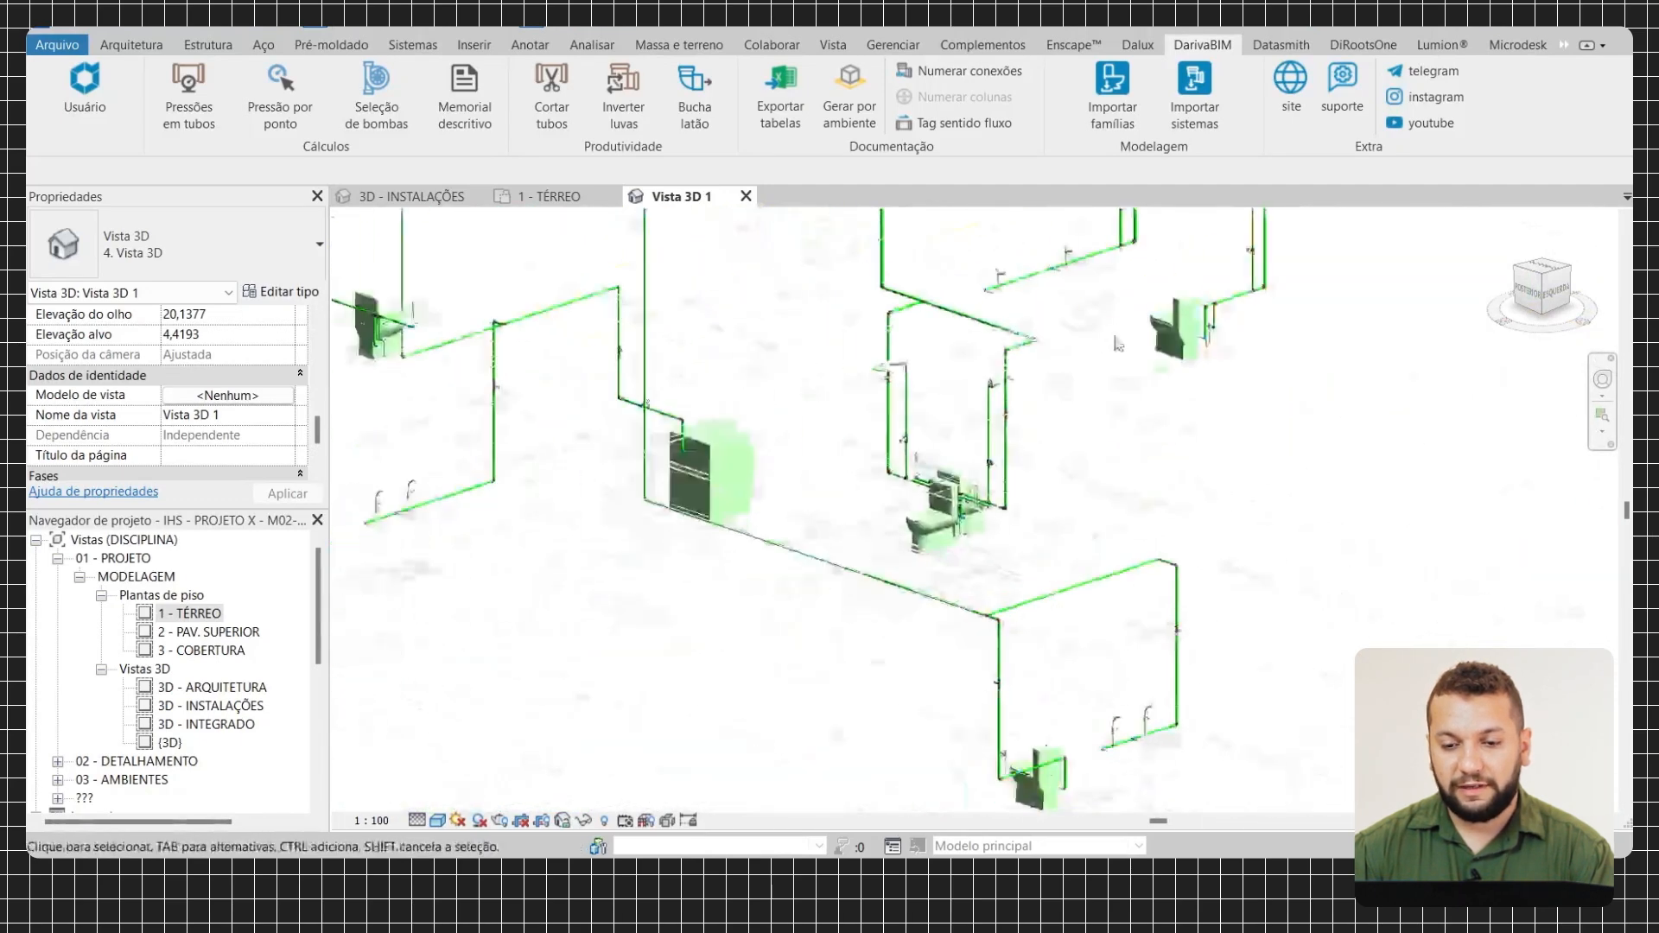
scroll(1121, 343, up, 6)
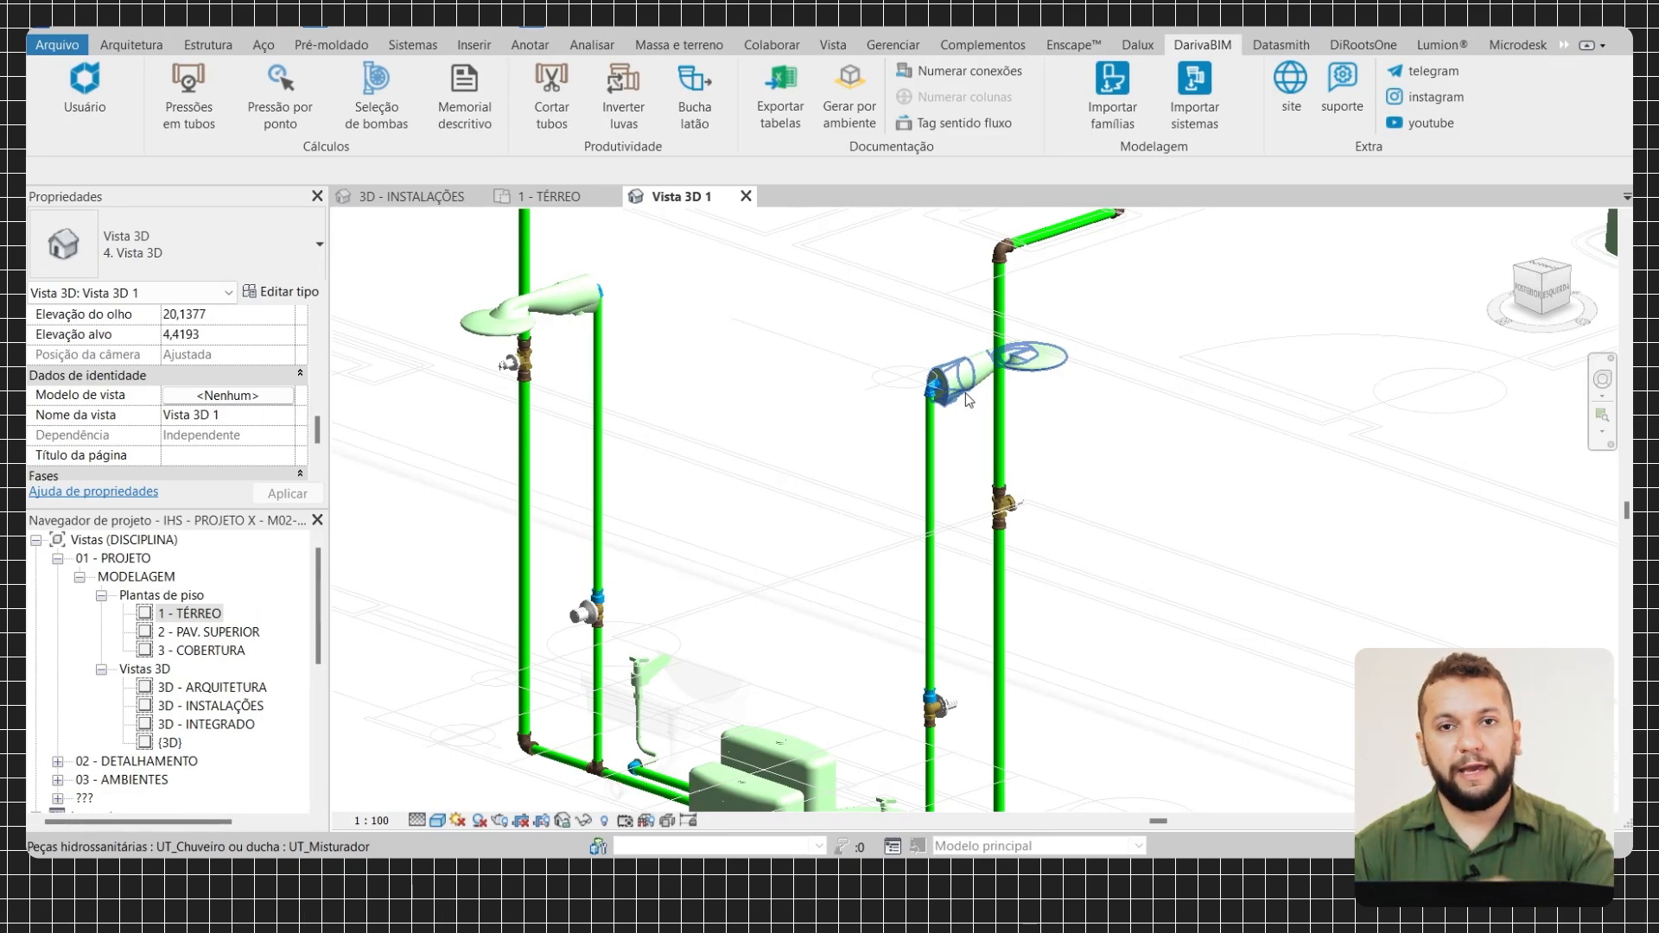
scroll(962, 400, down, 4)
middle_drag(911, 470, 922, 543)
scroll(946, 514, down, 3)
middle_drag(975, 486, 933, 519)
scroll(934, 519, down, 5)
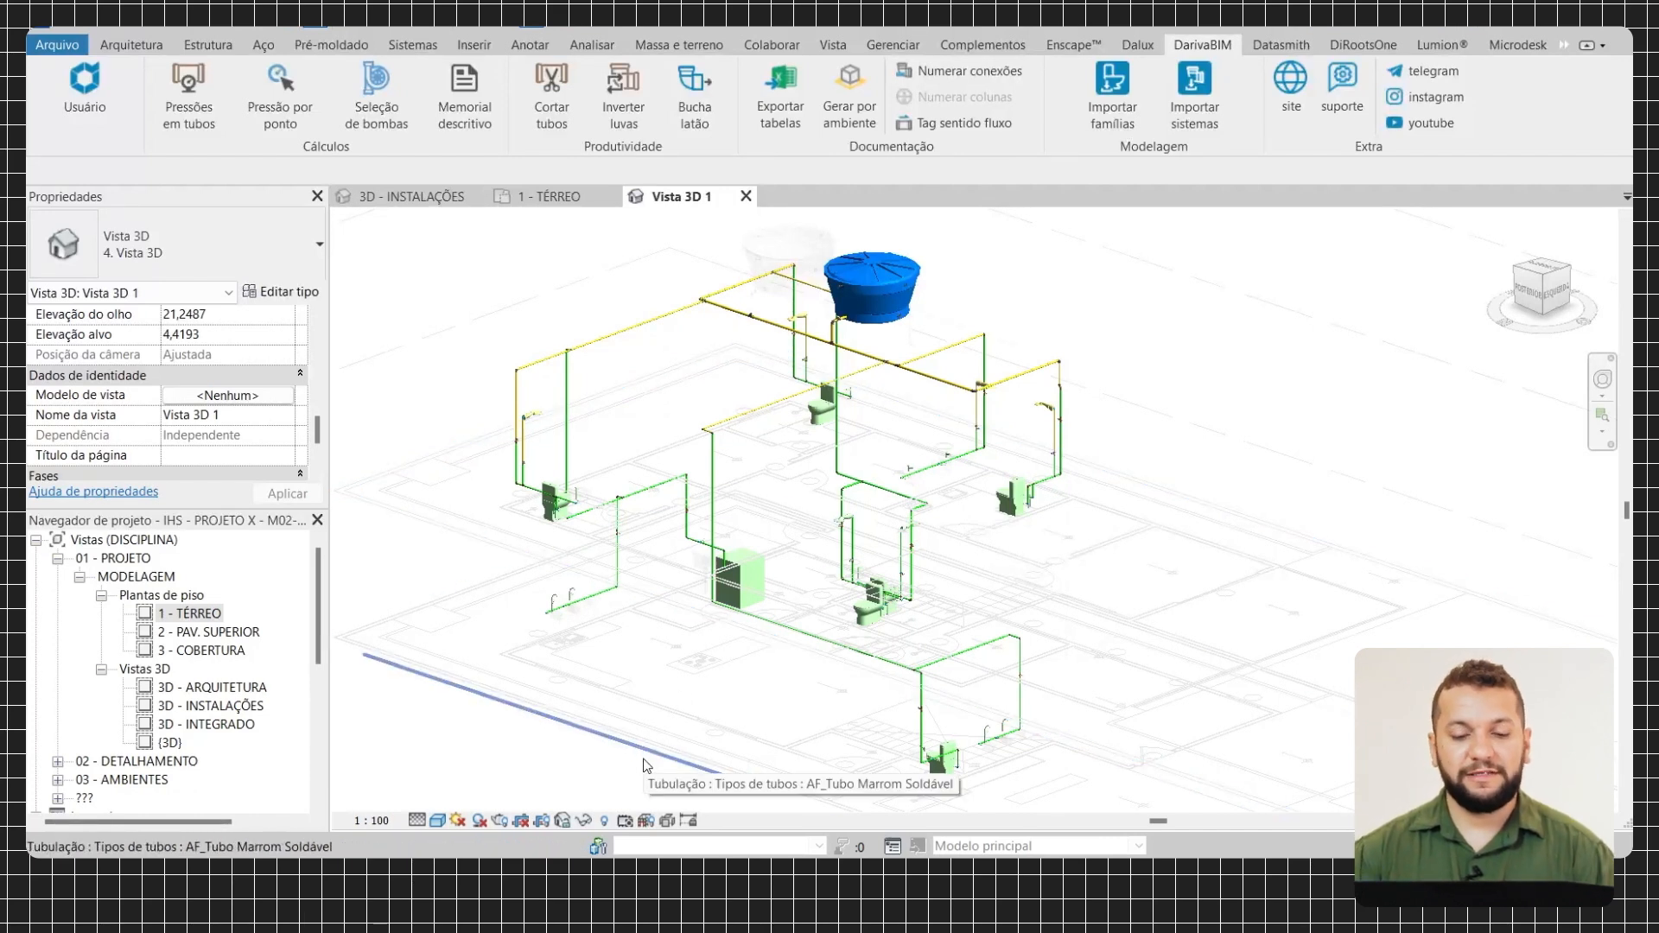
Save the 3D view's orientation and lock the view
click(561, 822)
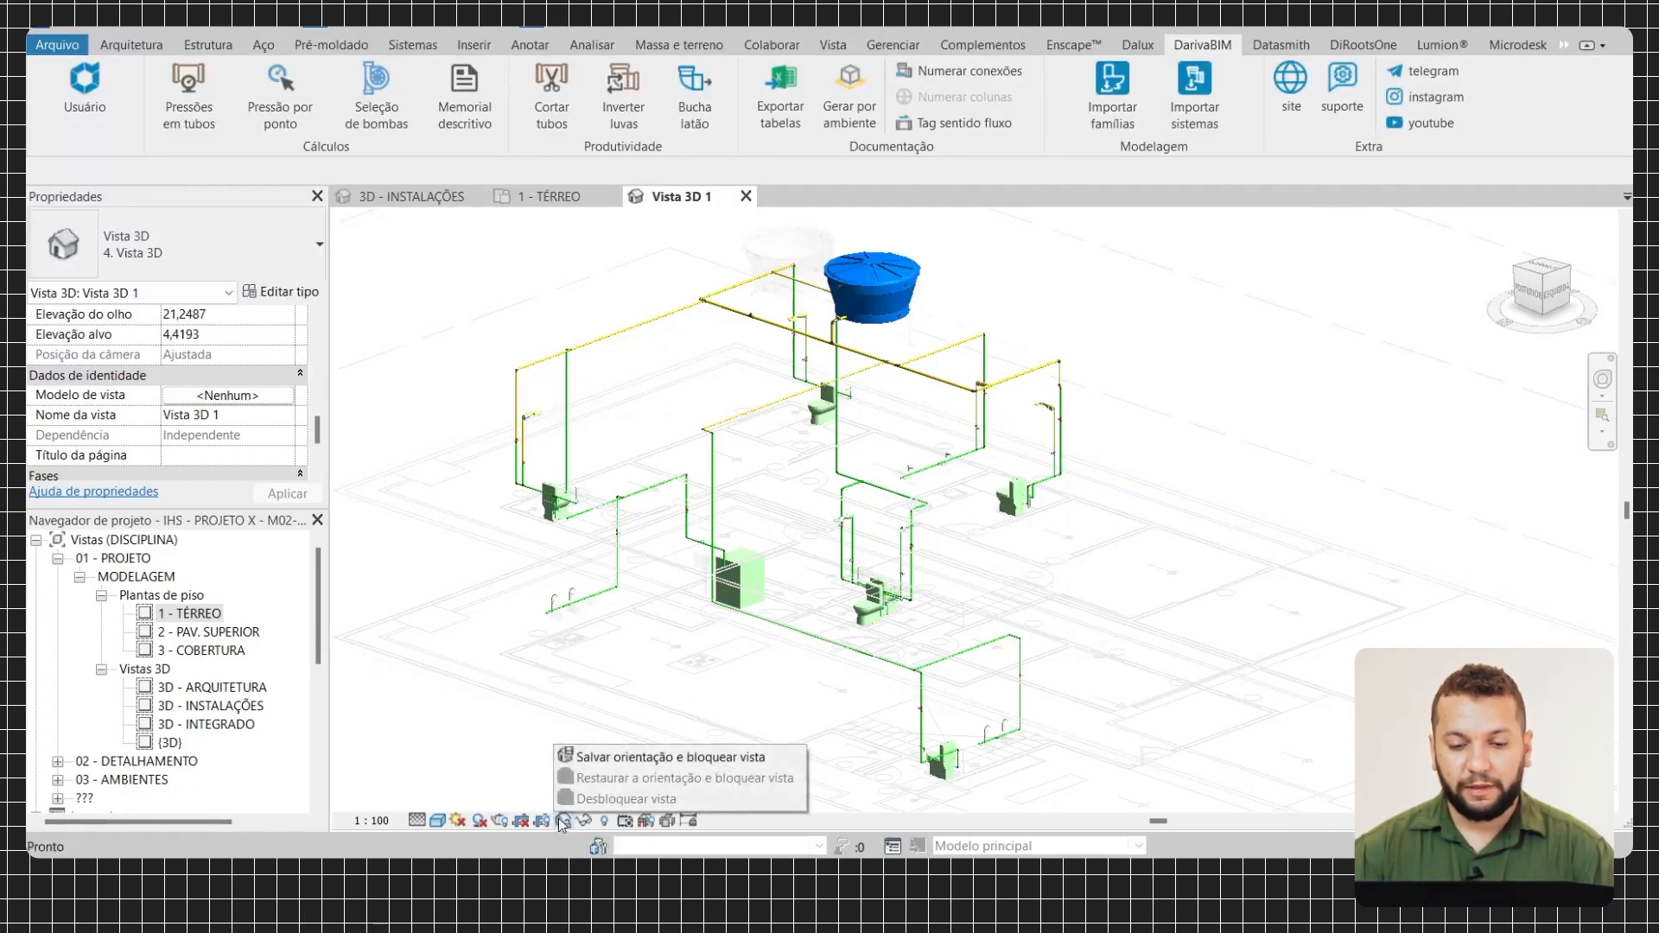
click(609, 757)
scroll(878, 527, up, 3)
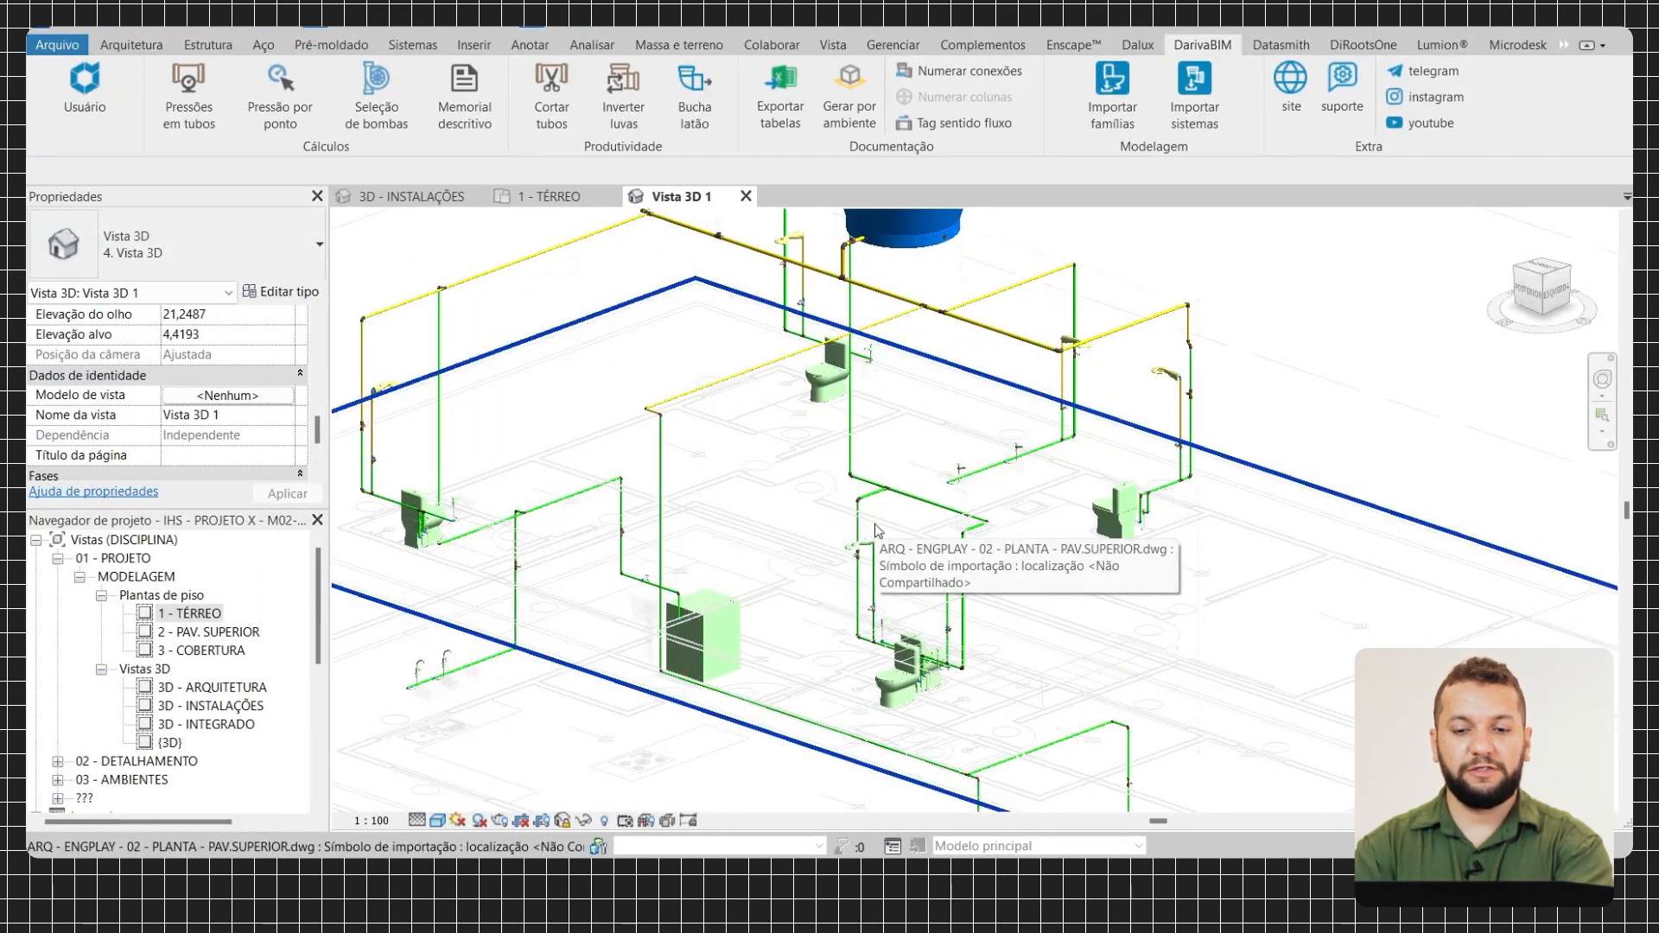
middle_drag(882, 501, 873, 533)
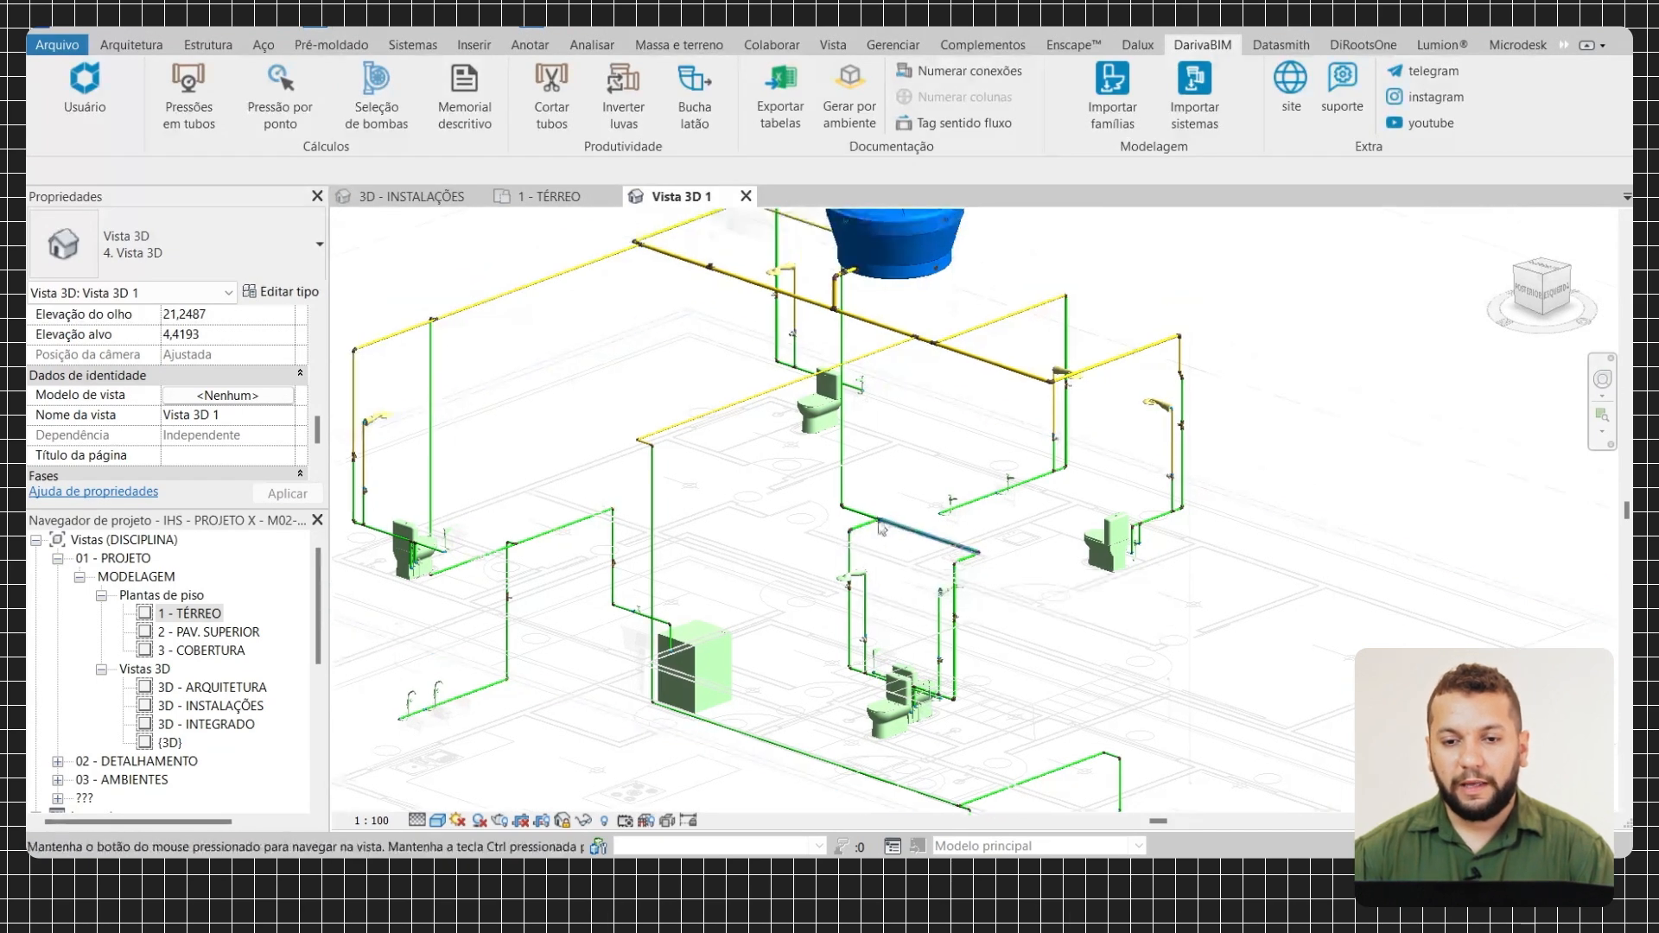
Tag the yellow shower above the separate toilet by category, placing the tag with a leader beside its pipes
click(529, 45)
middle_drag(1041, 468, 966, 468)
scroll(1288, 337, up, 1)
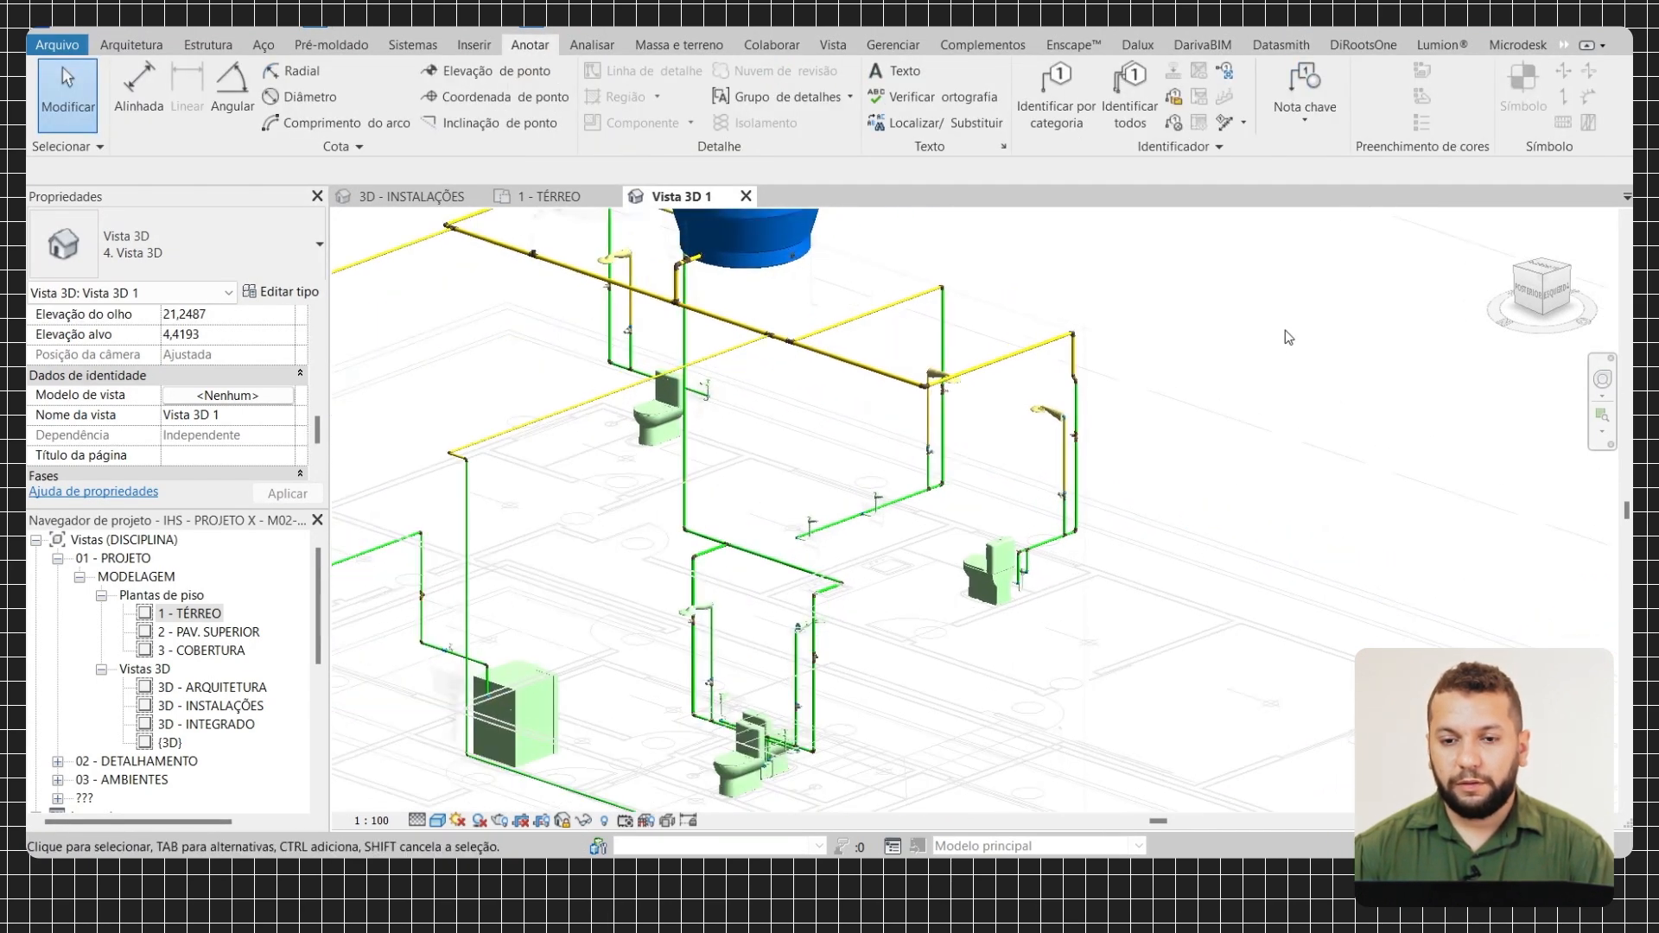
click(1056, 95)
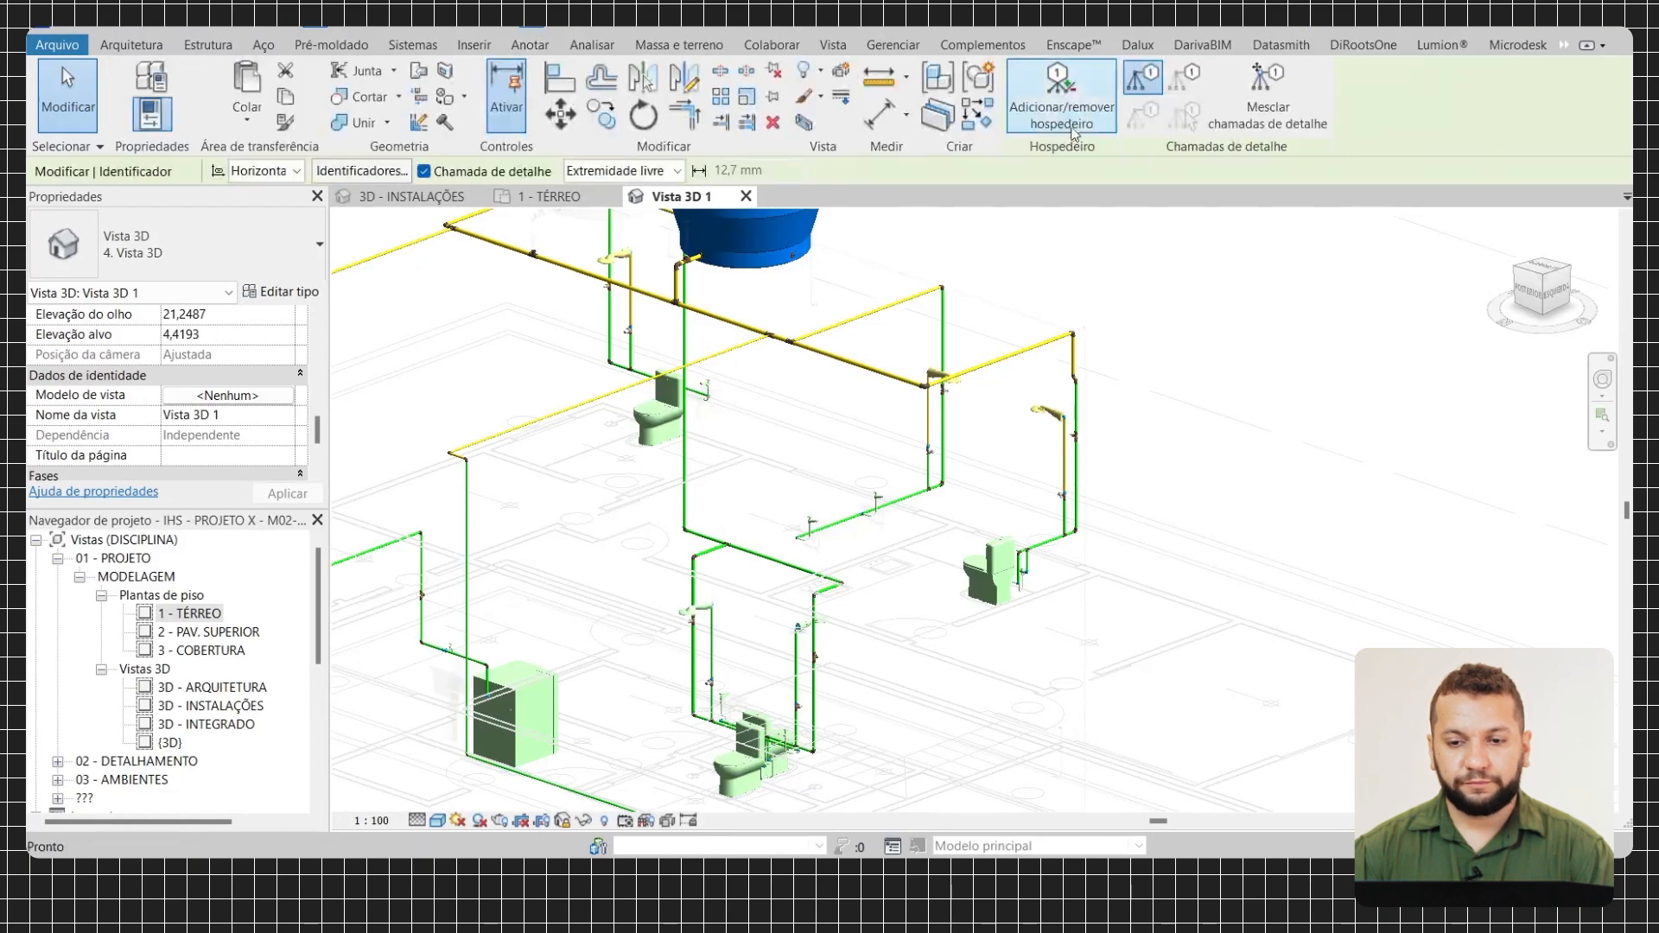
scroll(1190, 440, up, 3)
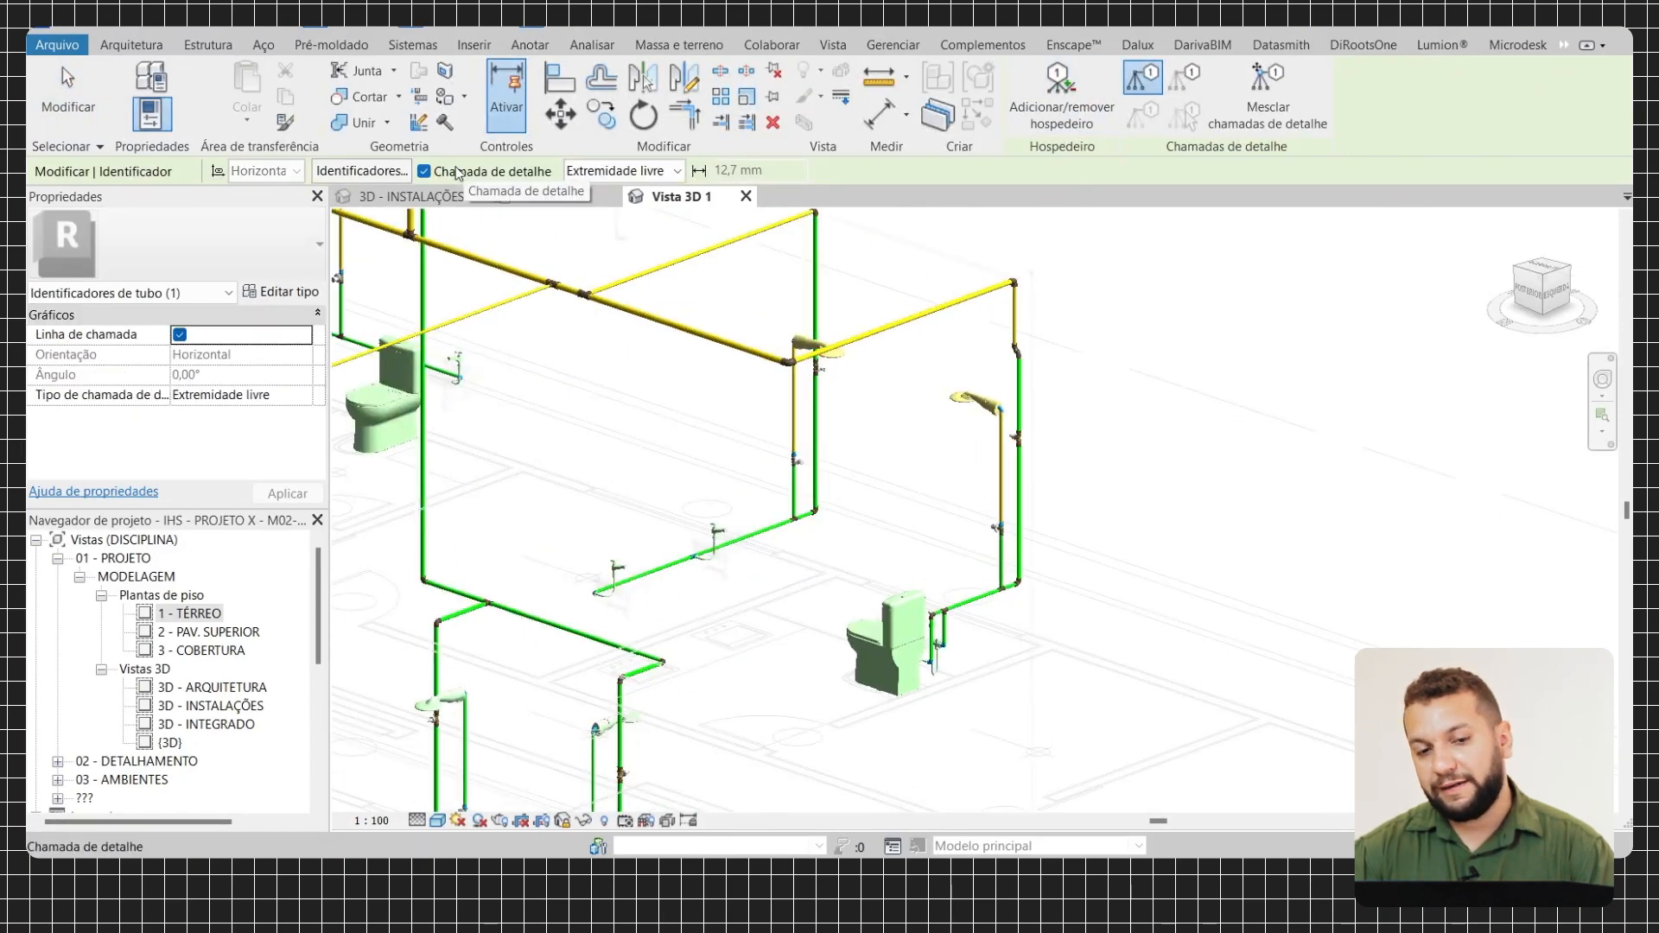
scroll(1071, 407, up, 3)
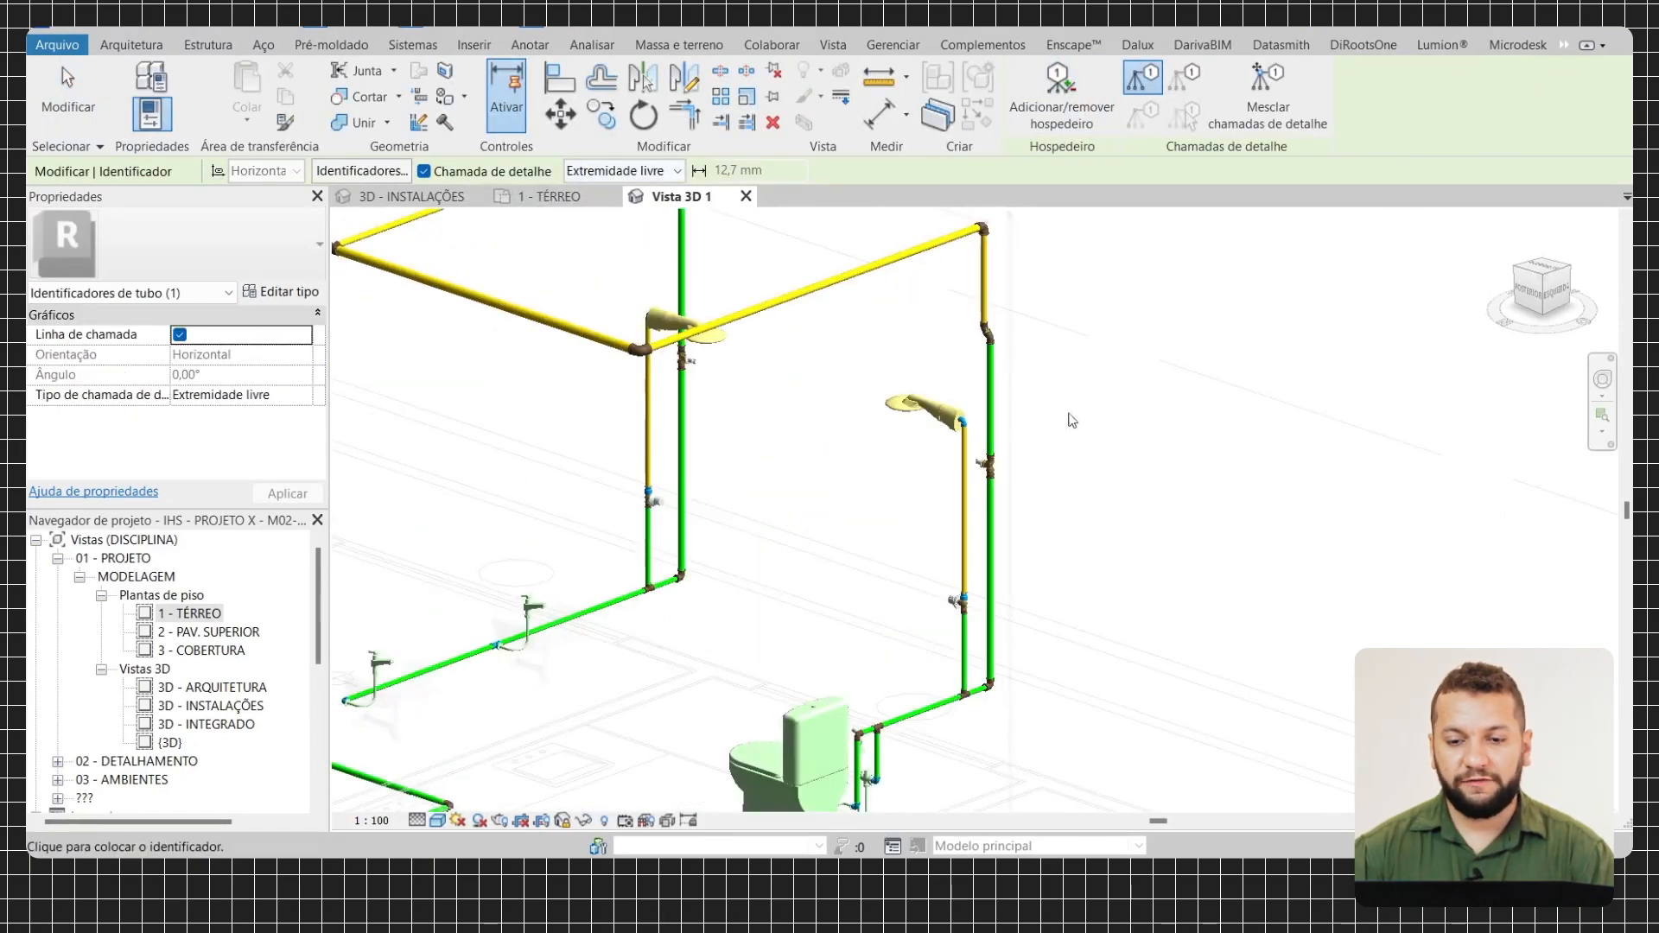
click(949, 408)
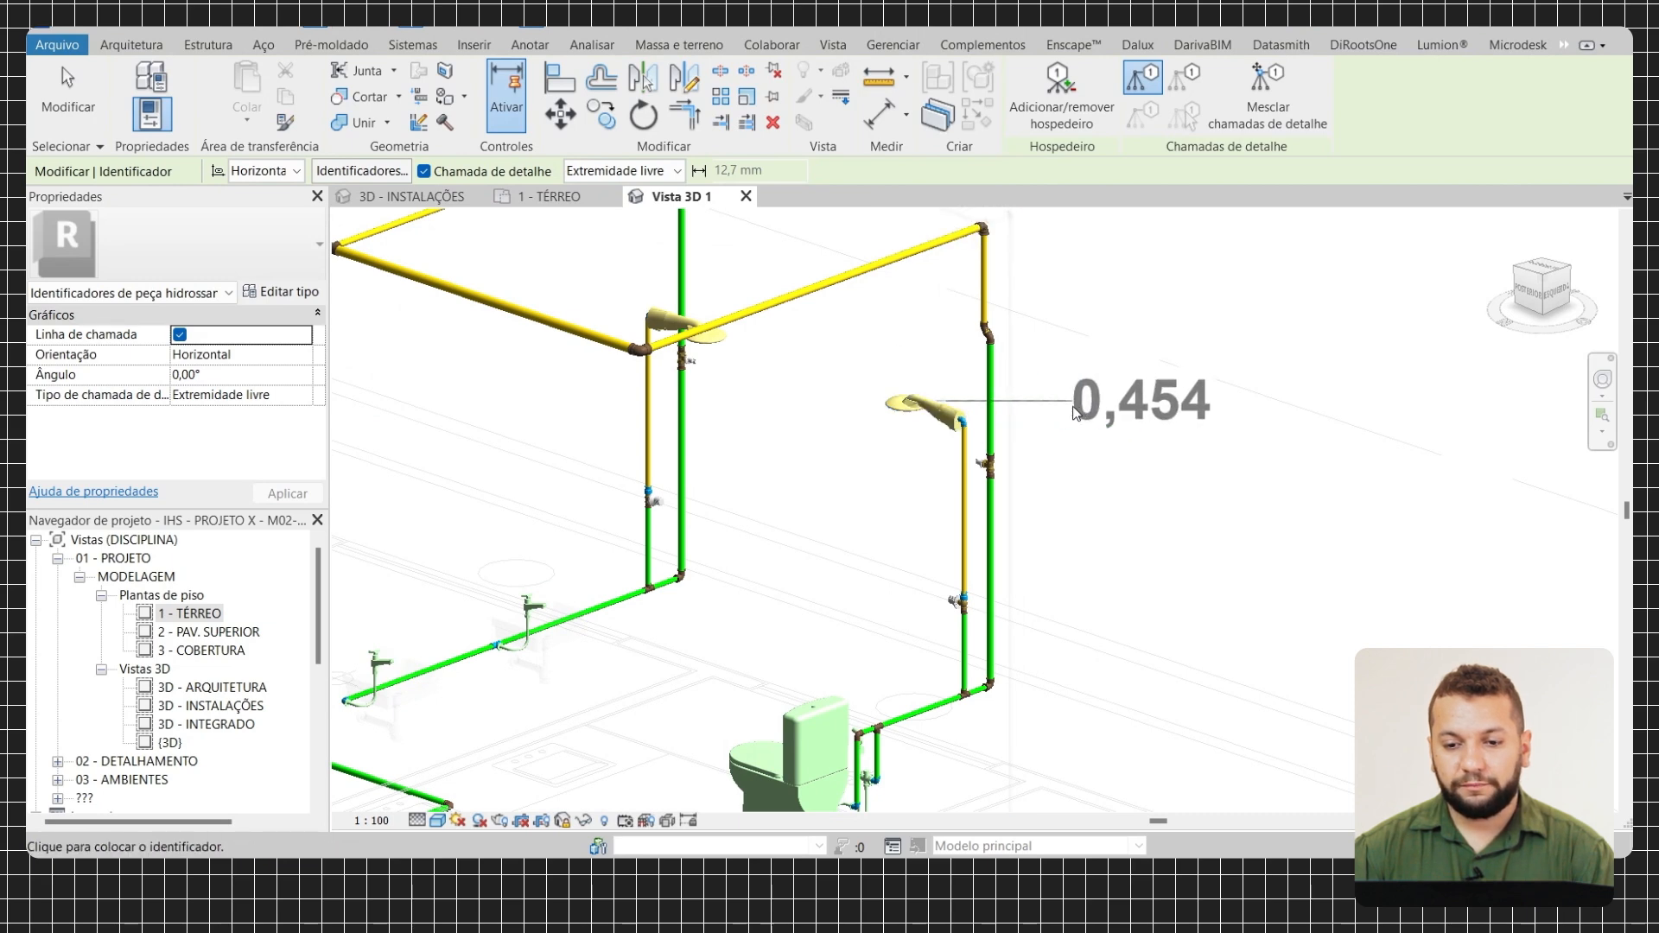
click(1121, 410)
scroll(1051, 541, down, 2)
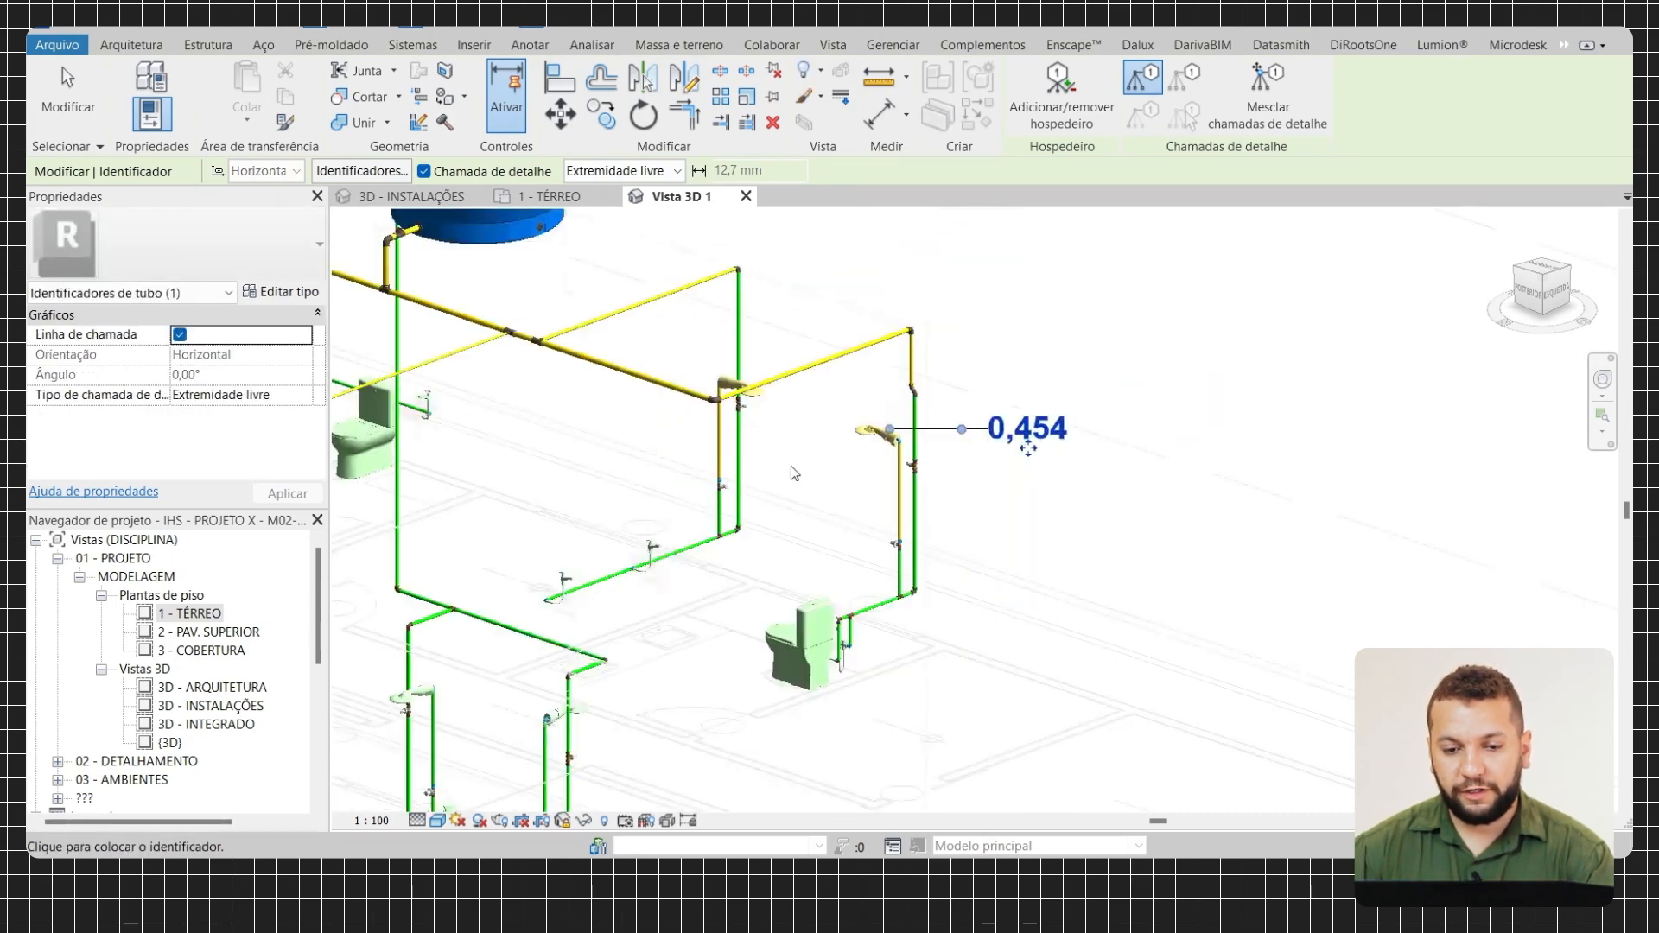
scroll(834, 421, up, 3)
key(Escape)
scroll(1205, 524, down, 2)
middle_drag(1317, 578, 1208, 562)
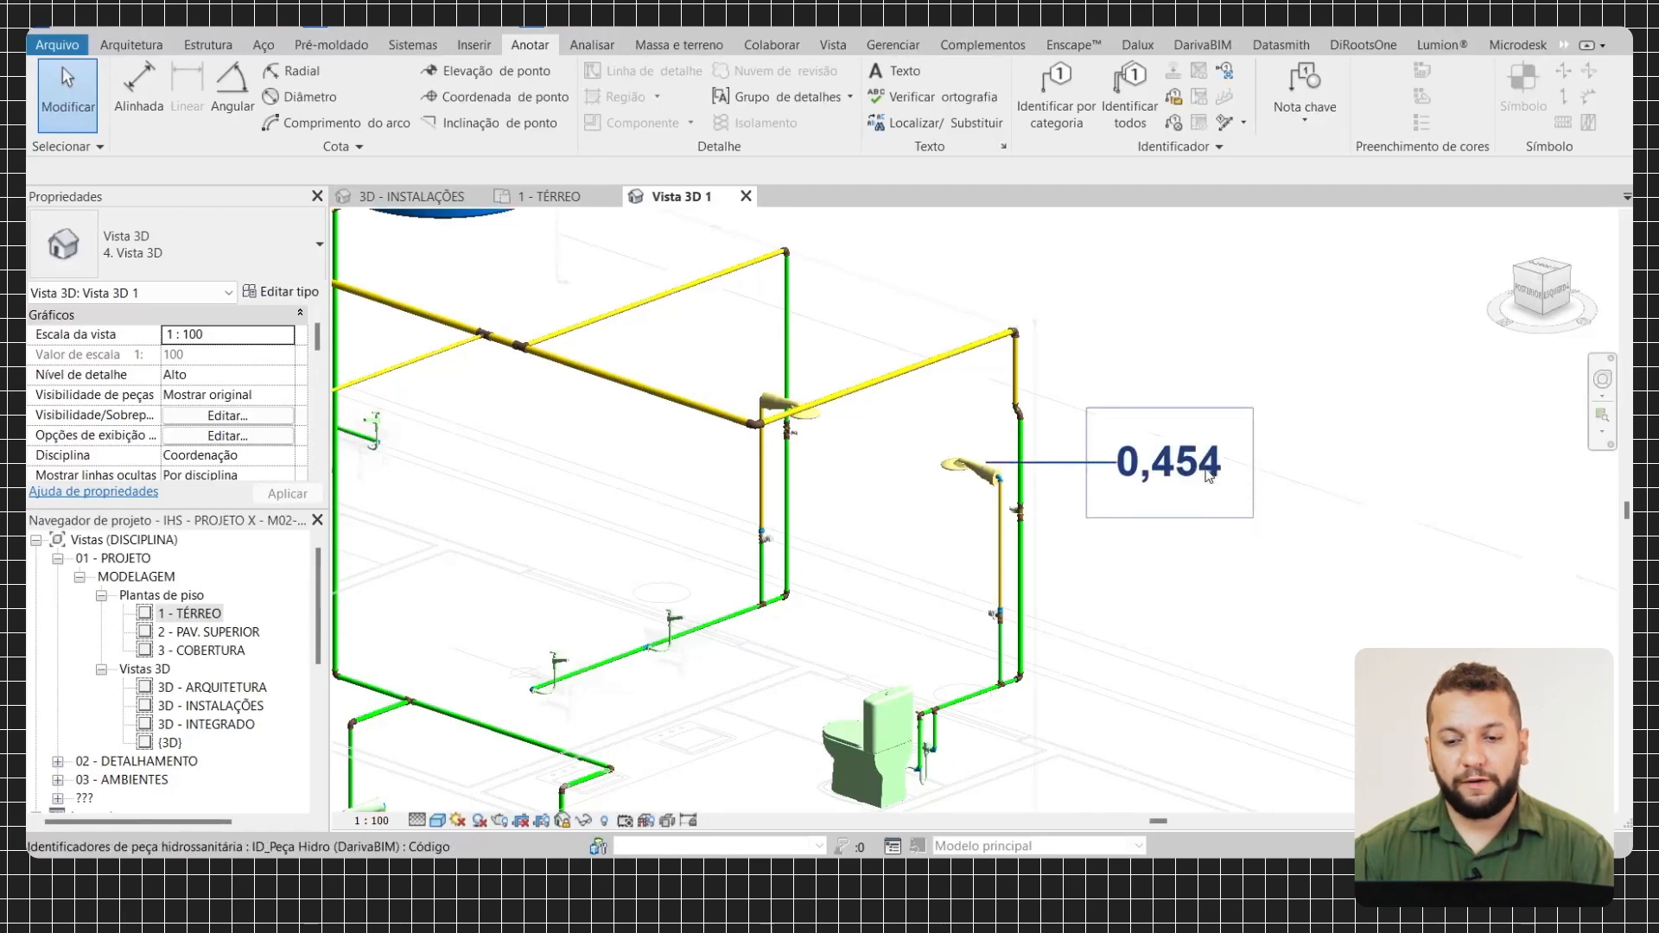
Change the shower tag's type to Pressão no ponto (mca) and move the tag farther from the pipes
click(1116, 482)
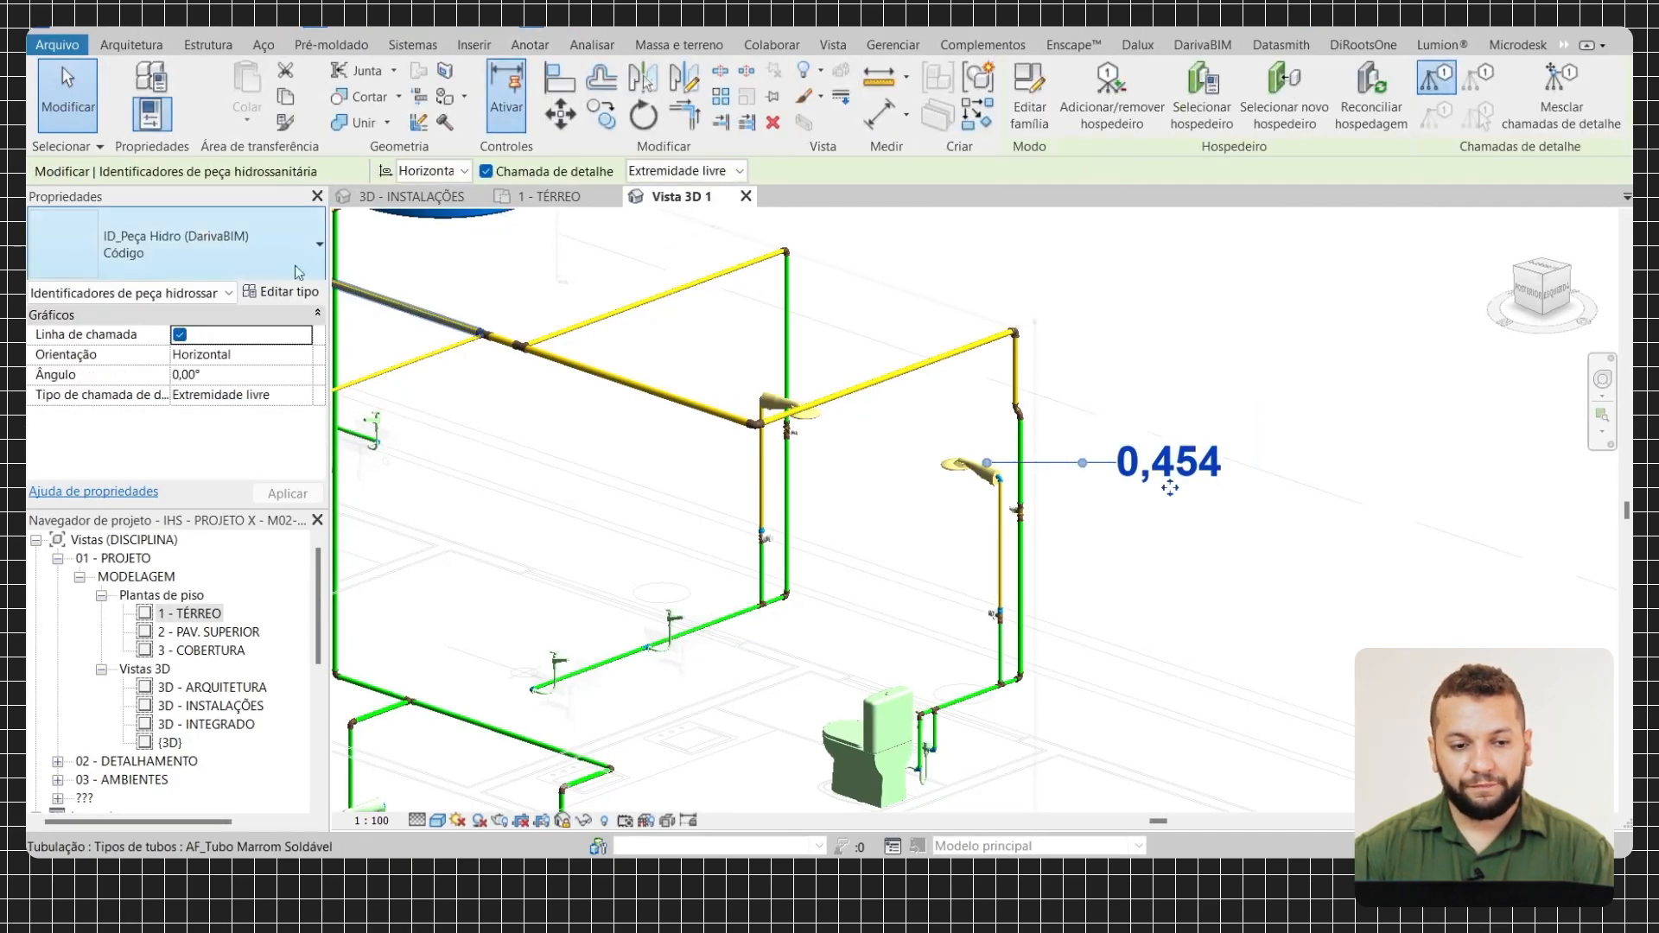
click(253, 261)
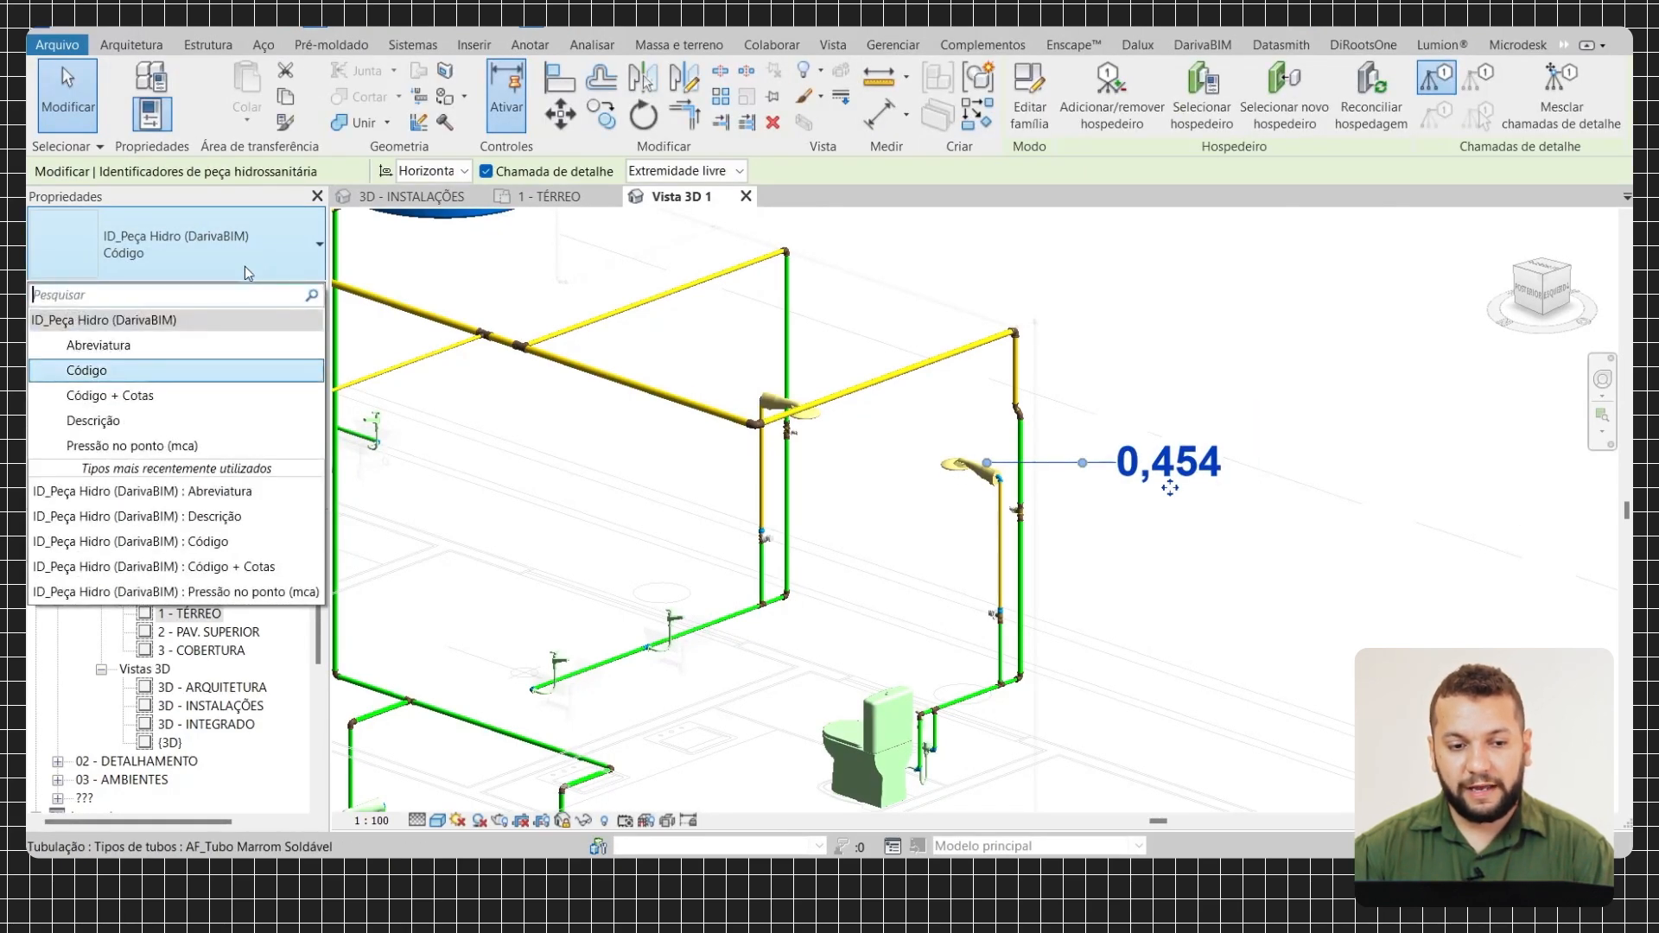
click(184, 446)
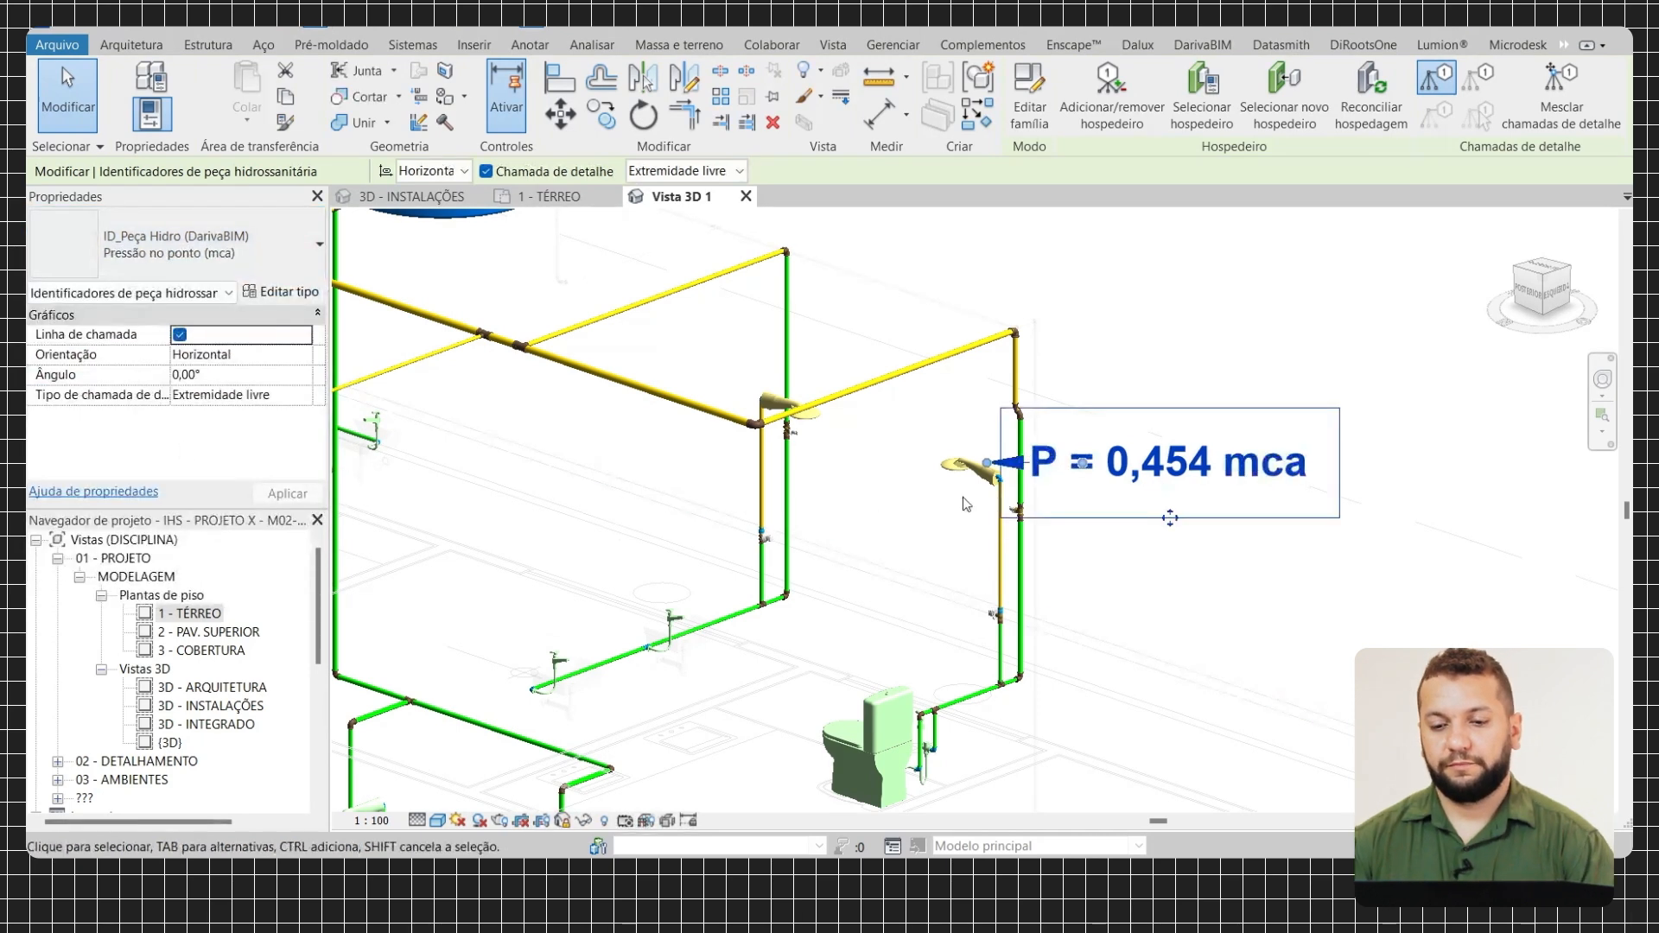
drag(1171, 517, 1278, 521)
click(944, 523)
scroll(980, 483, down, 4)
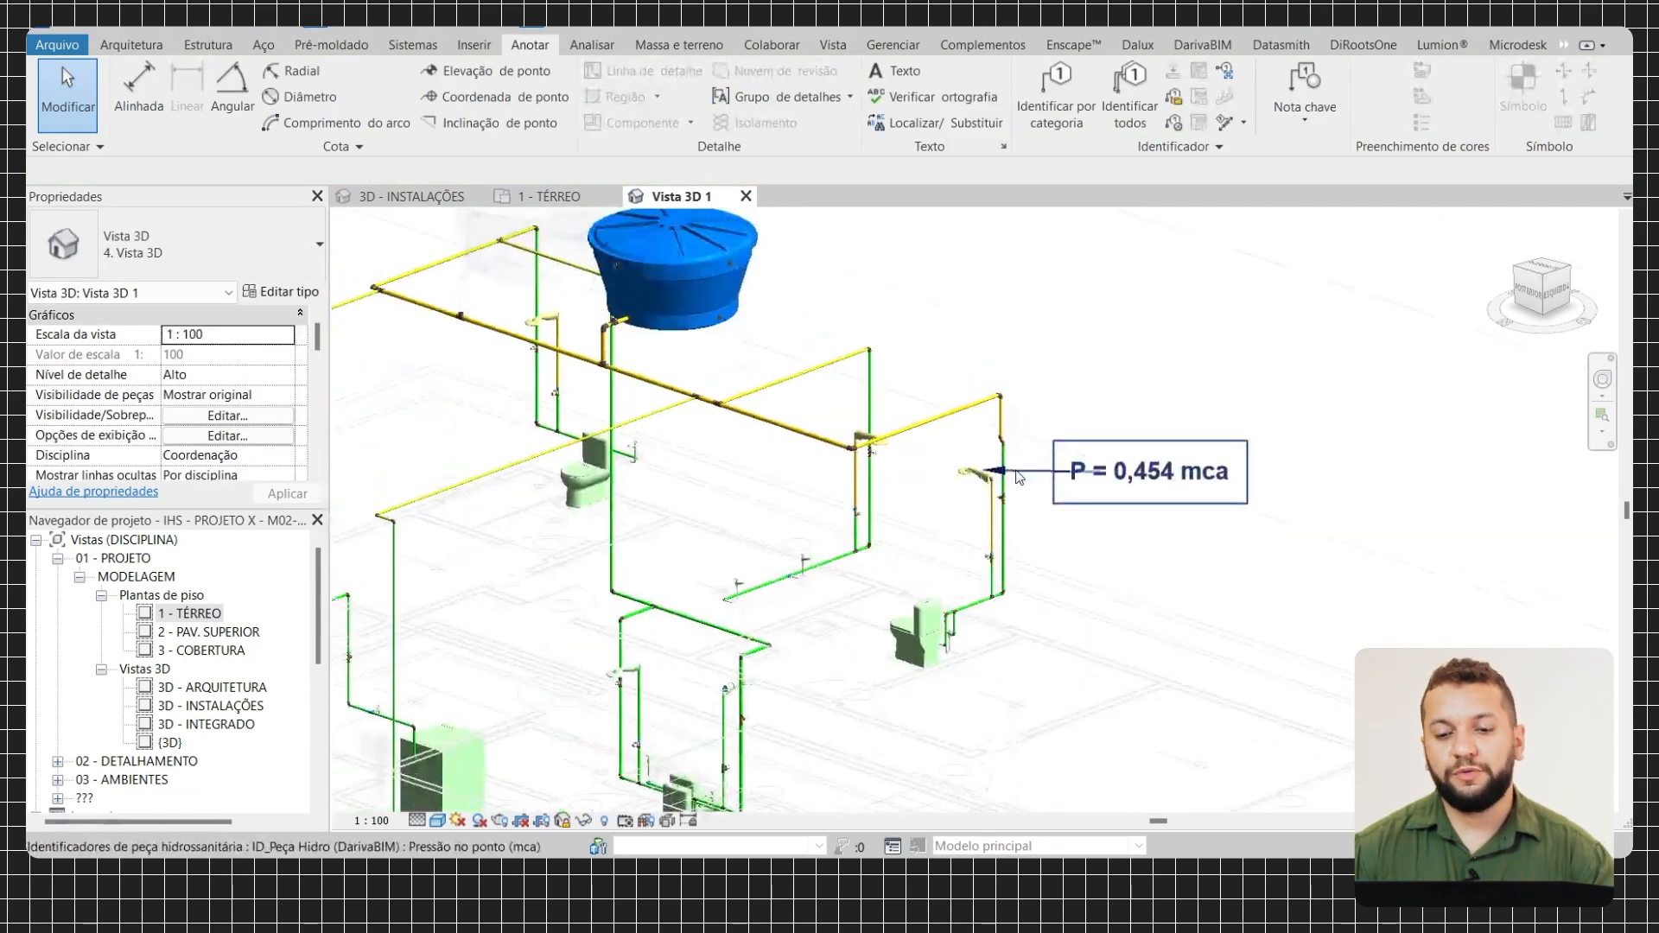
Set the 3D view's scale to 1:50
scroll(1018, 476, up, 1)
click(371, 821)
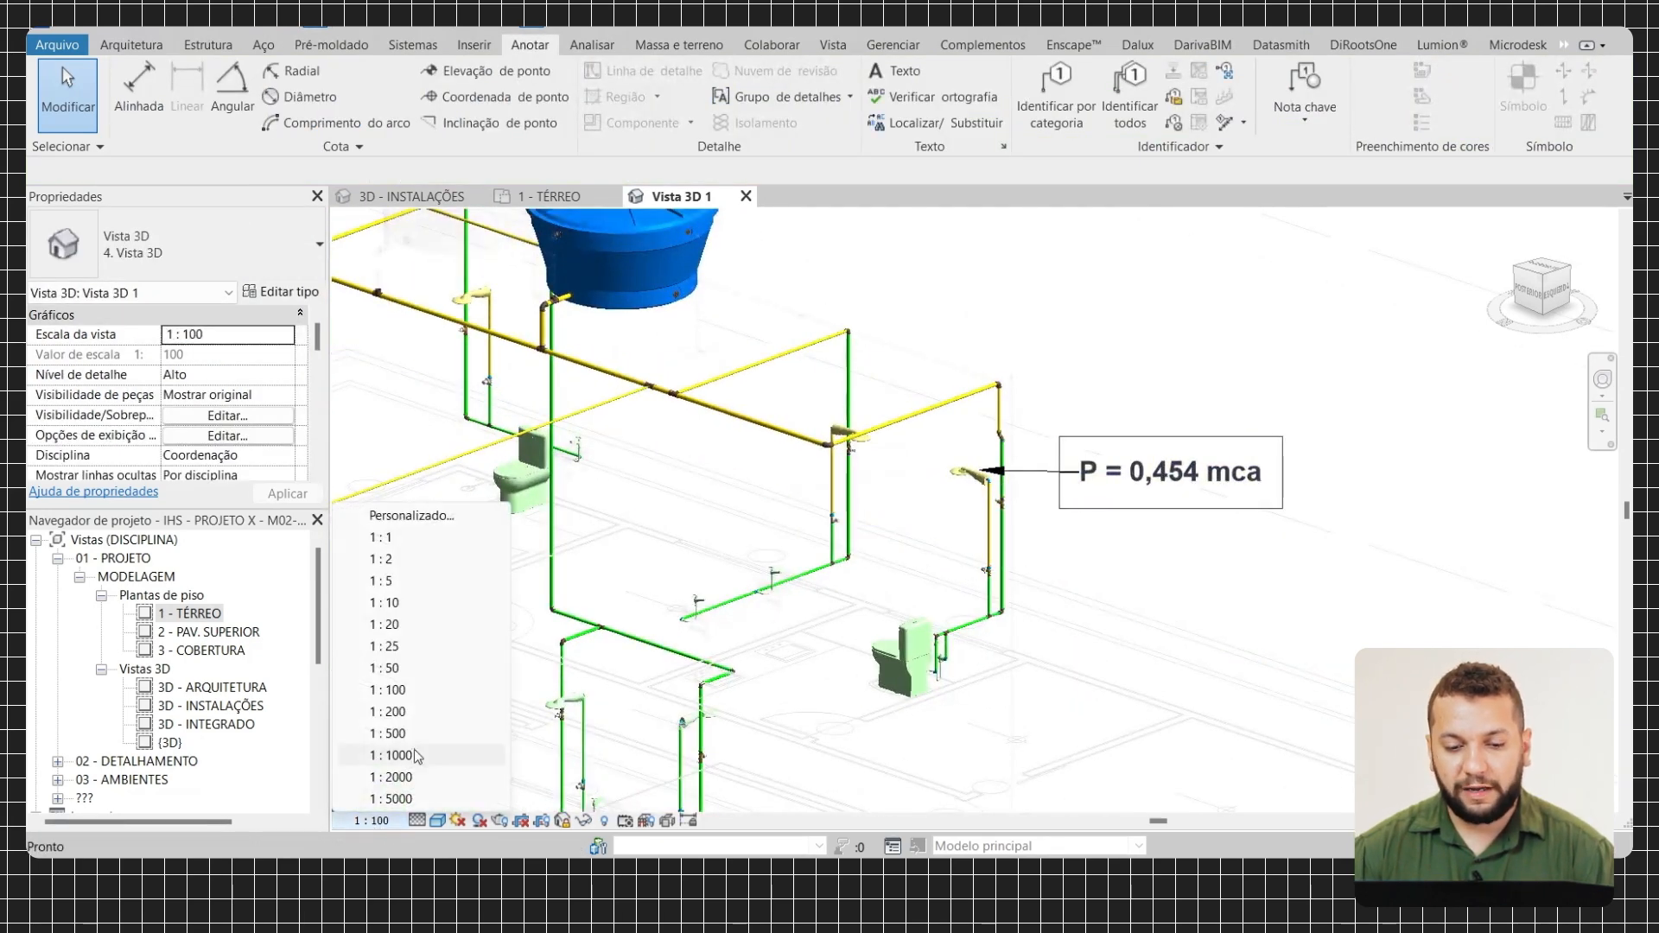
click(428, 650)
click(372, 821)
click(384, 668)
scroll(1117, 542, up, 3)
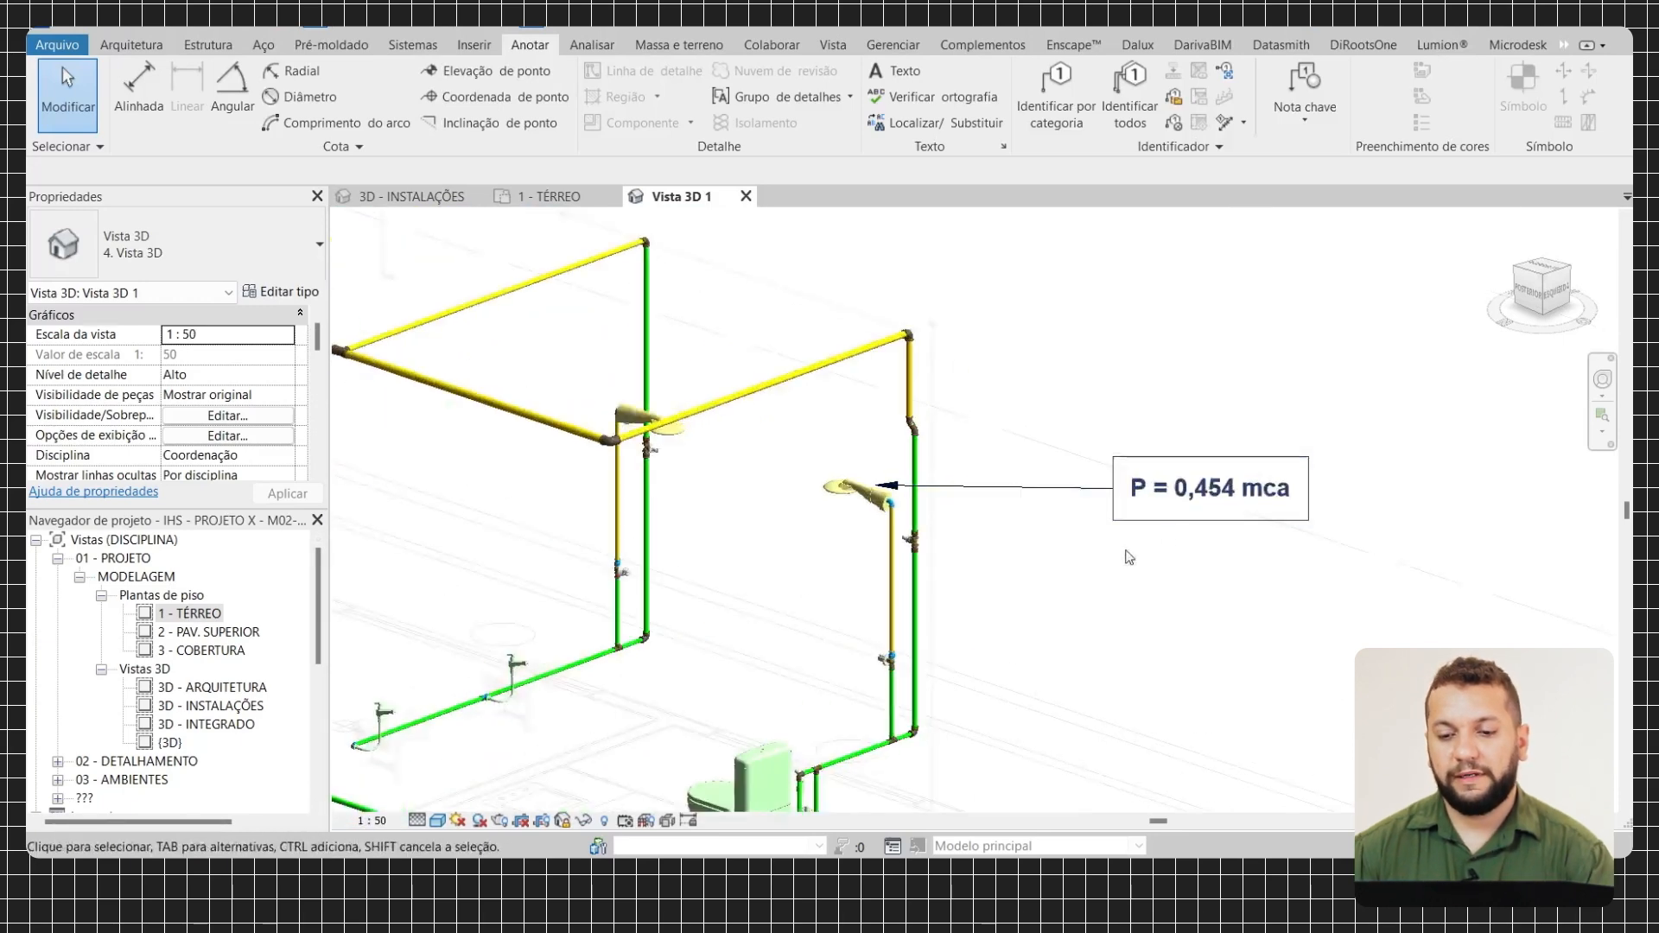
Tag the shower beside the main pipe's far elbow with another pressure tag, placing it above the pipes with a leader
middle_drag(1207, 542, 1197, 538)
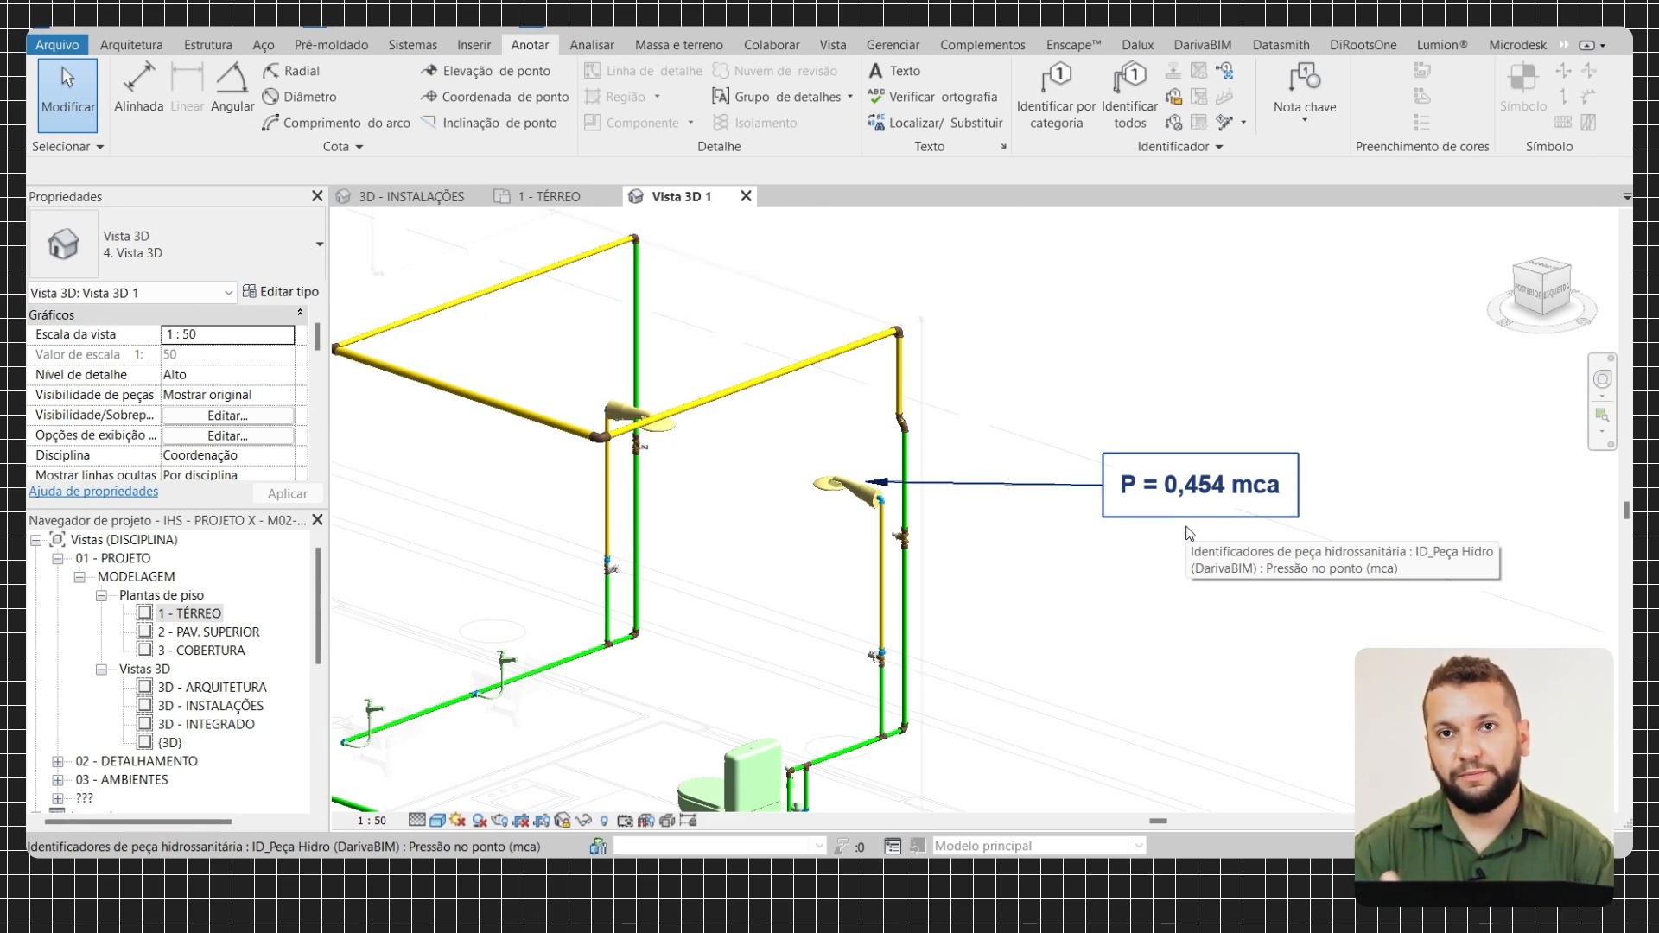
click(1189, 531)
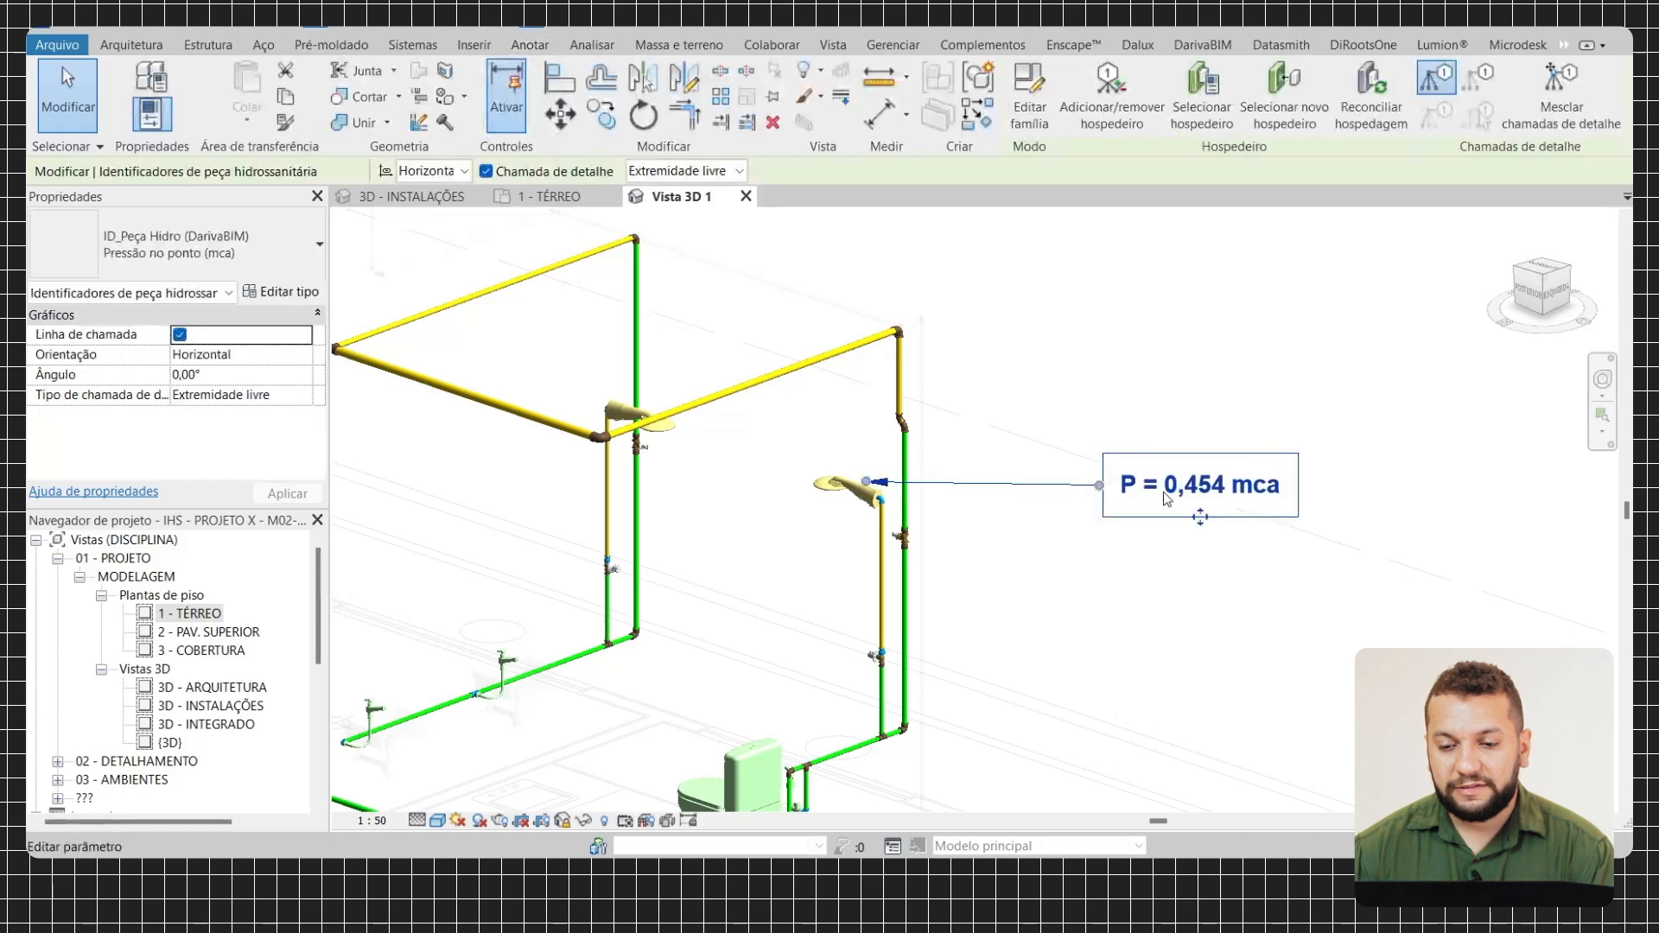
click(977, 115)
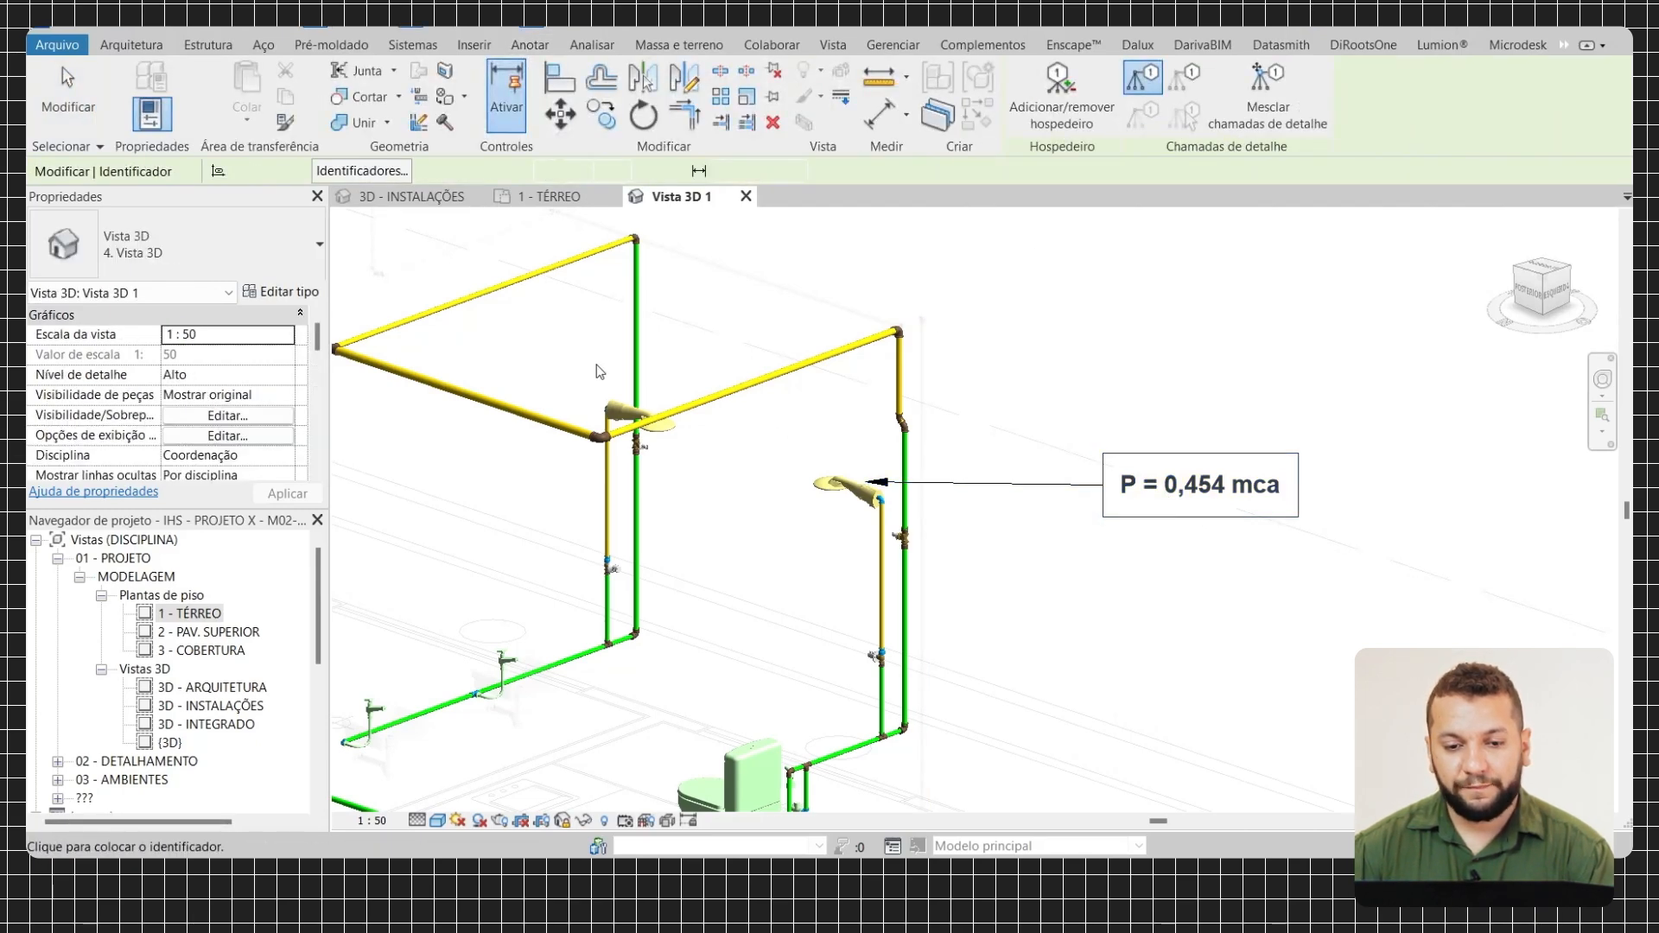
scroll(598, 366, up, 2)
click(624, 424)
scroll(633, 330, down, 1)
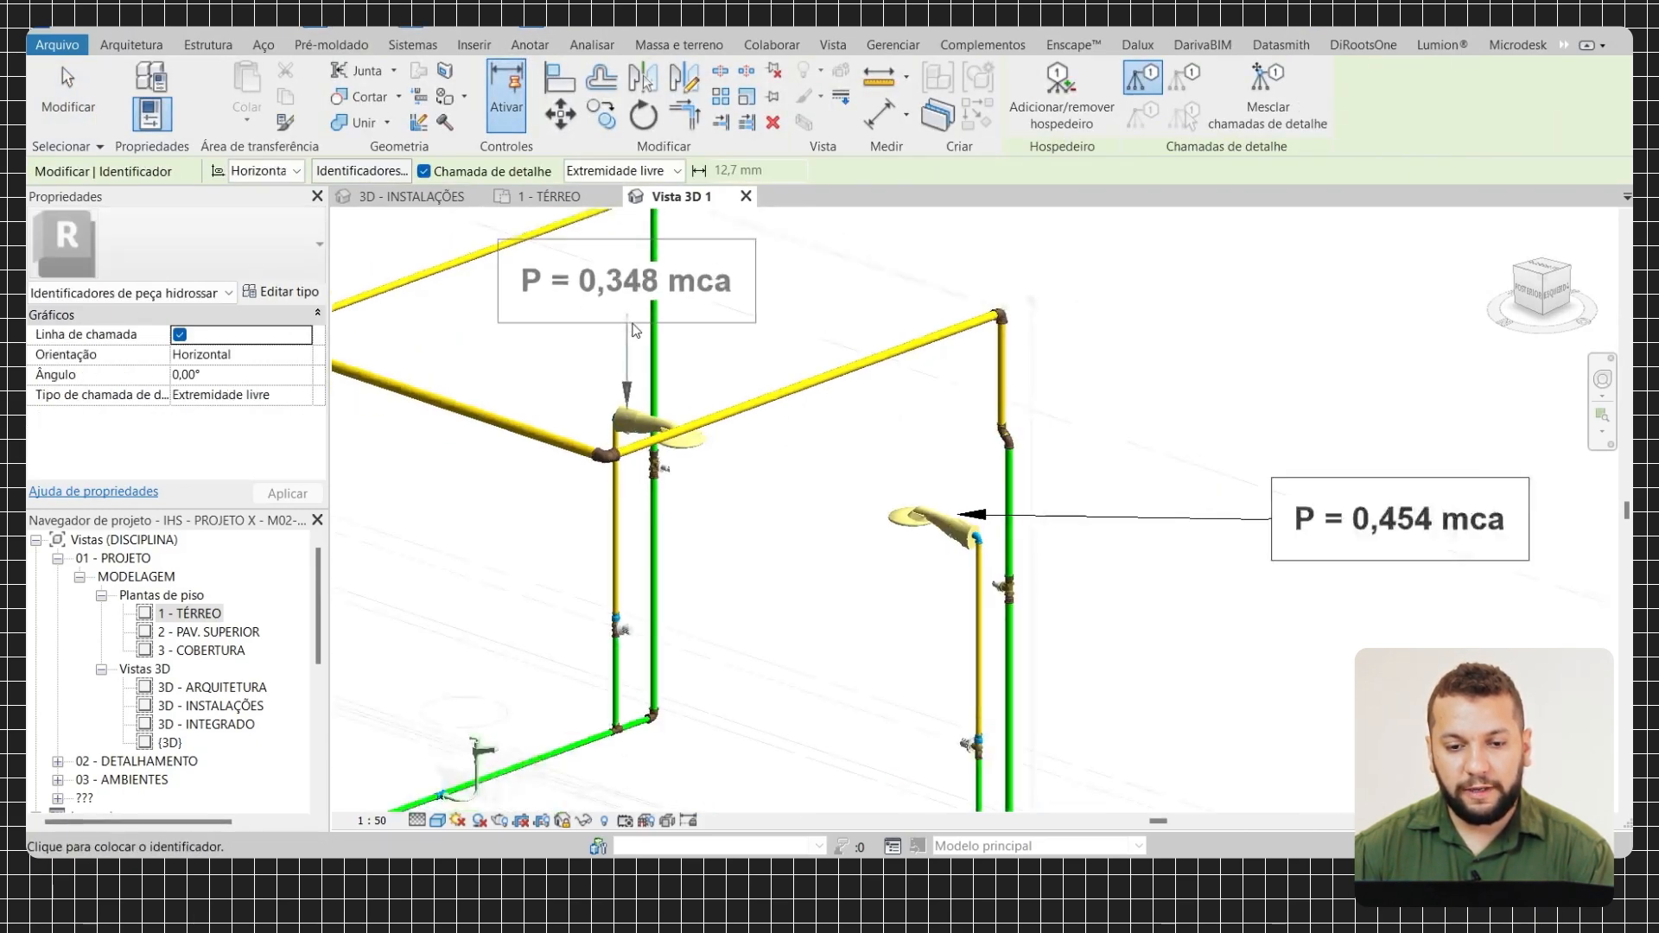
middle_drag(633, 330, 665, 521)
click(673, 357)
scroll(673, 357, down, 4)
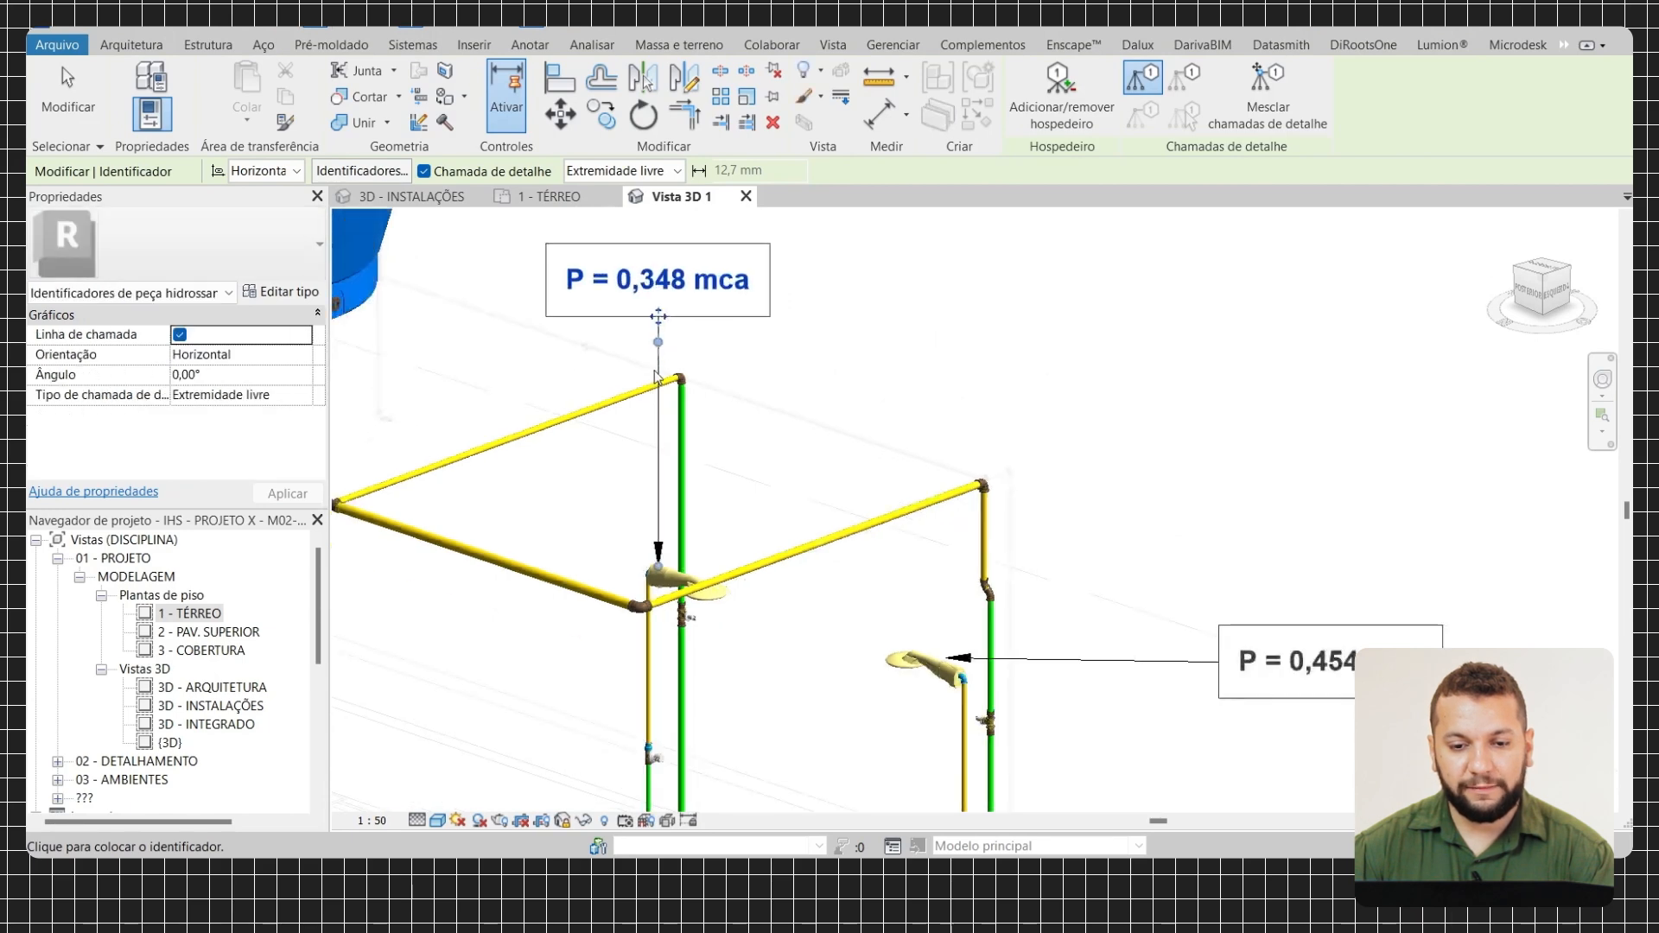
Tag the yellow shower in the bathroom farthest from the tank, placing the pressure tag outside its pipes
middle_drag(626, 356, 765, 357)
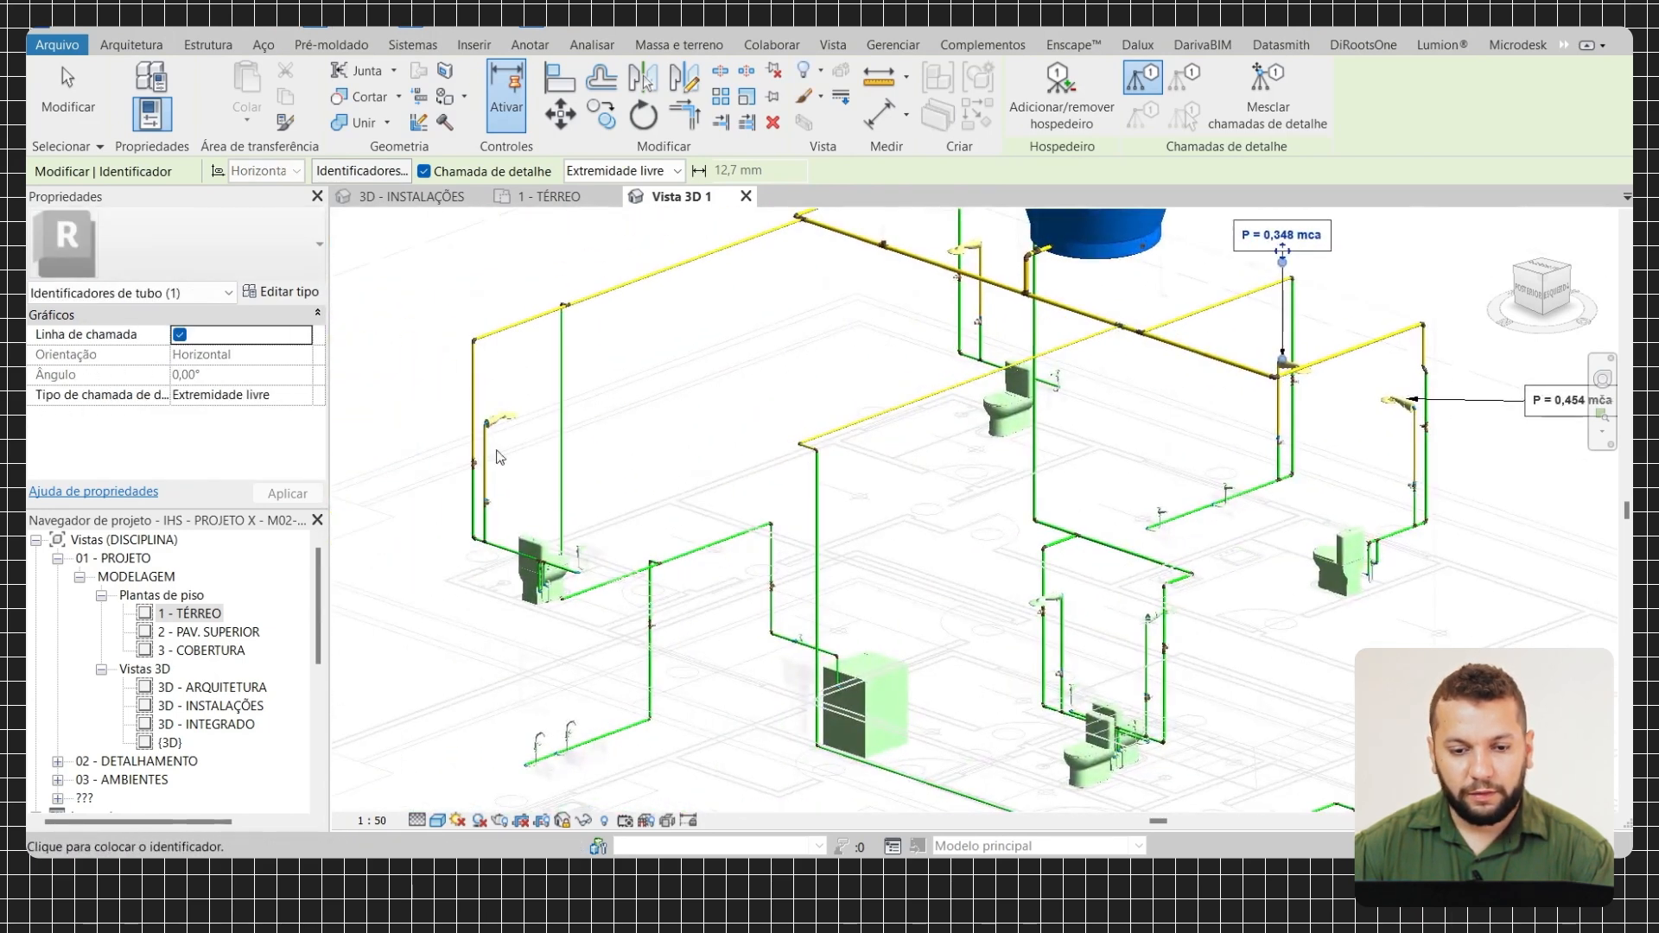
scroll(473, 433, up, 3)
click(529, 409)
click(499, 420)
key(Escape)
key(Escape)
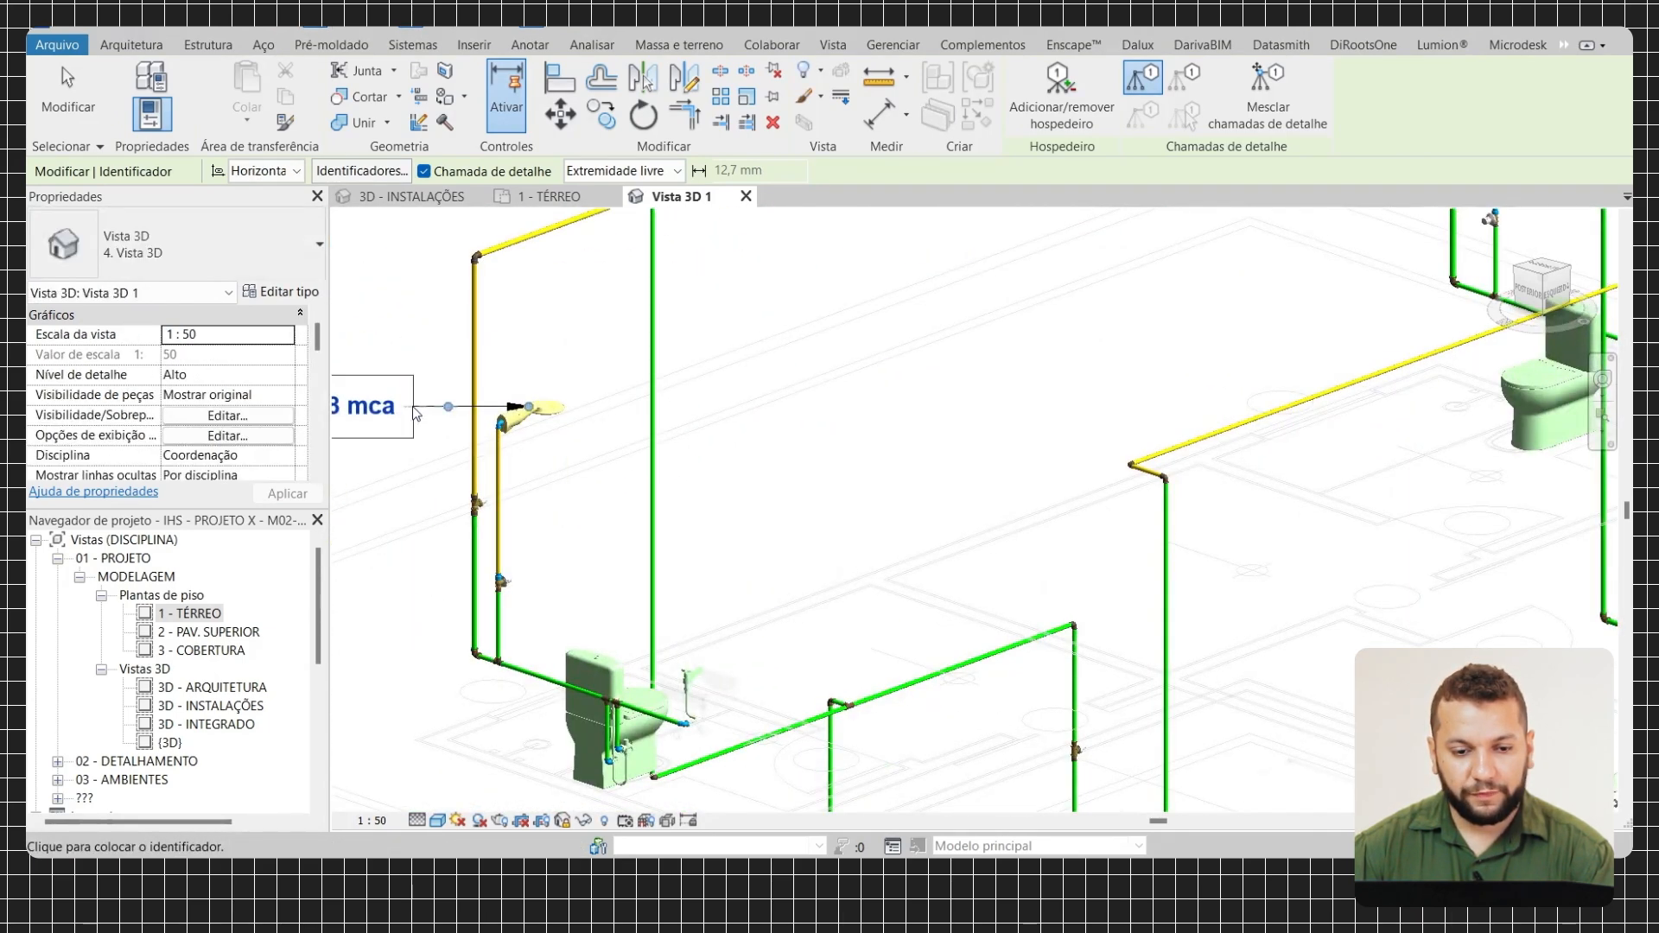
Tag the shower next to the blue tank by category, placing the tag beyond the yellow pipes with an angled leader
scroll(719, 396, down, 2)
middle_drag(719, 396, 660, 419)
middle_drag(789, 389, 667, 422)
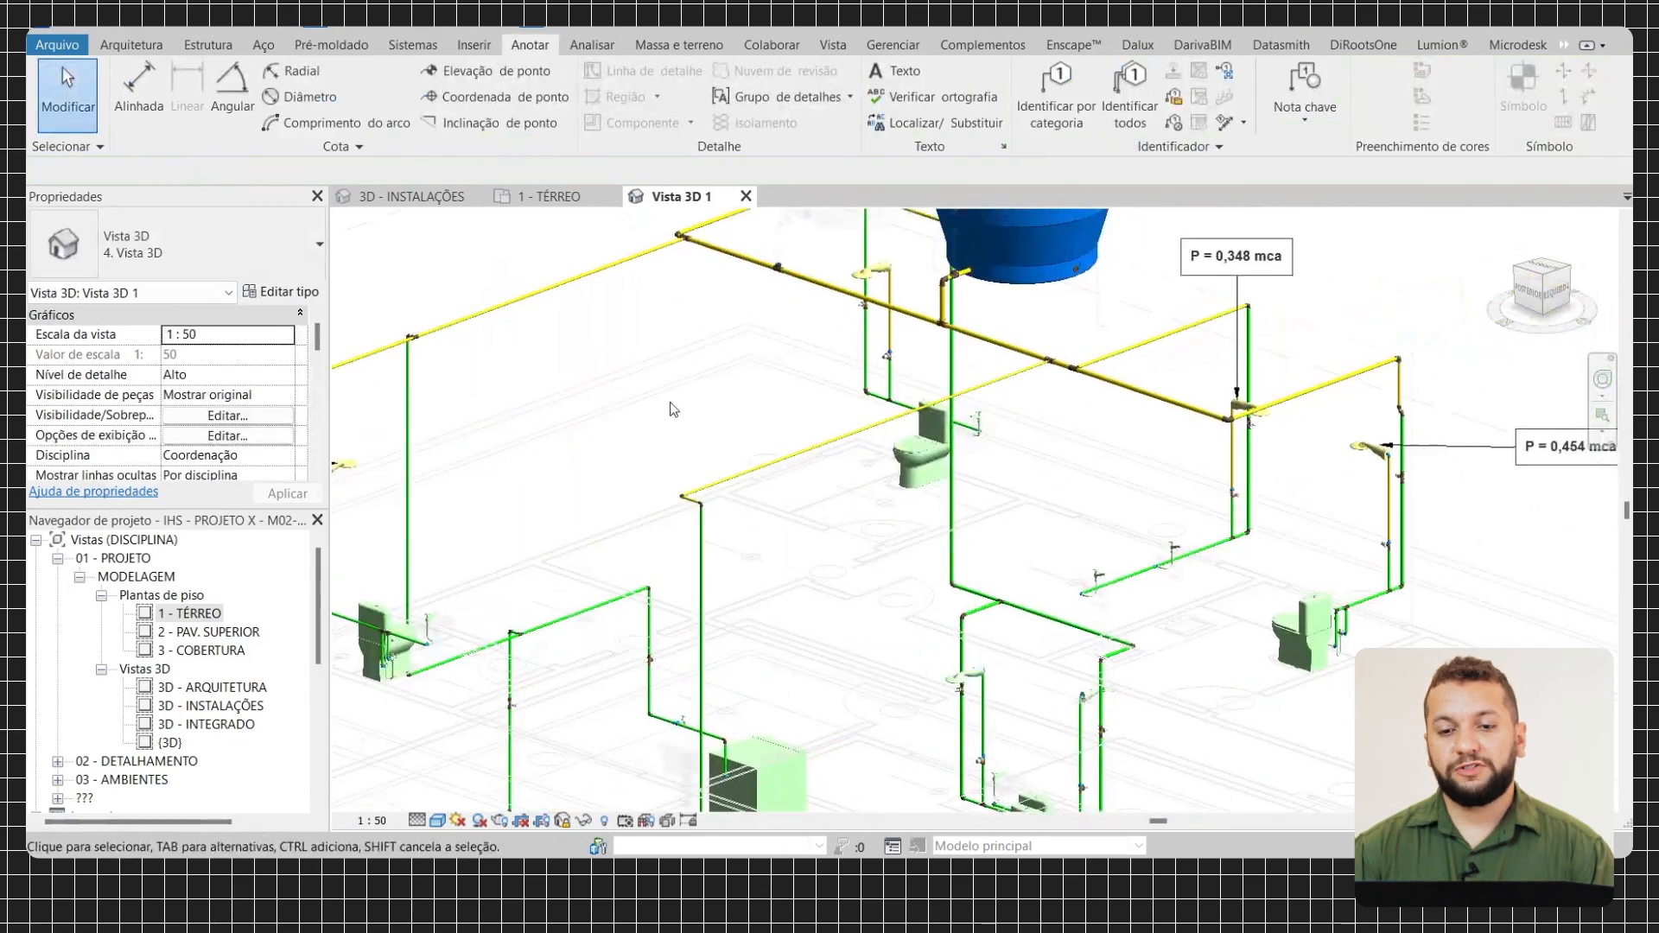
drag(1202, 322, 1198, 289)
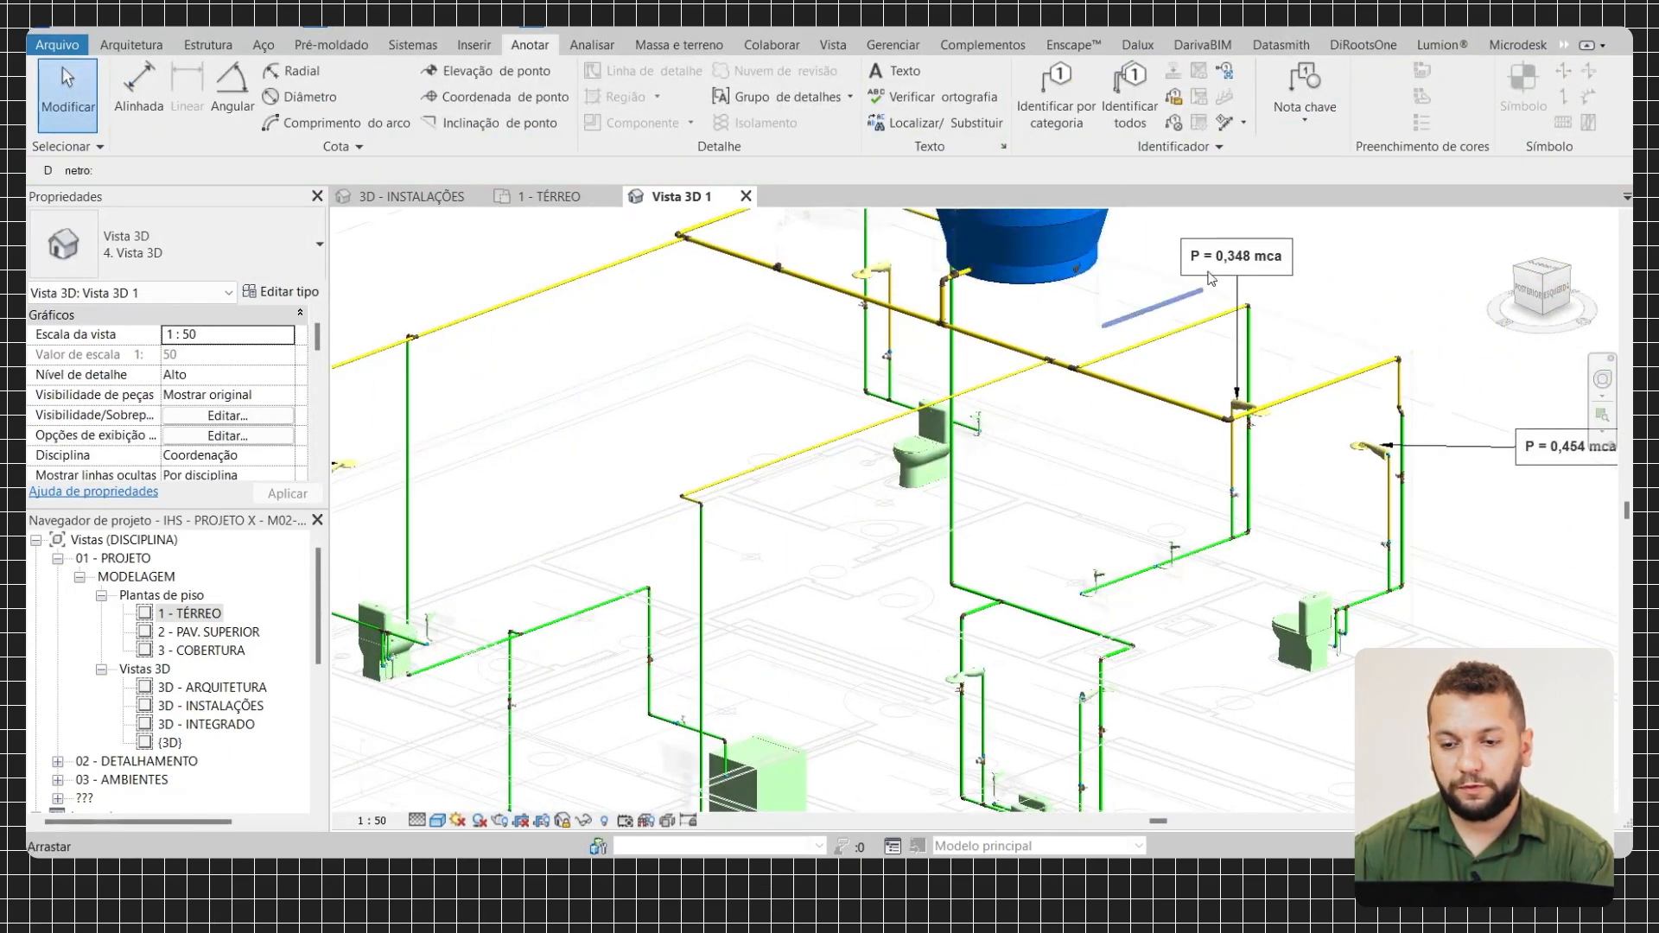
key(Escape)
click(1219, 266)
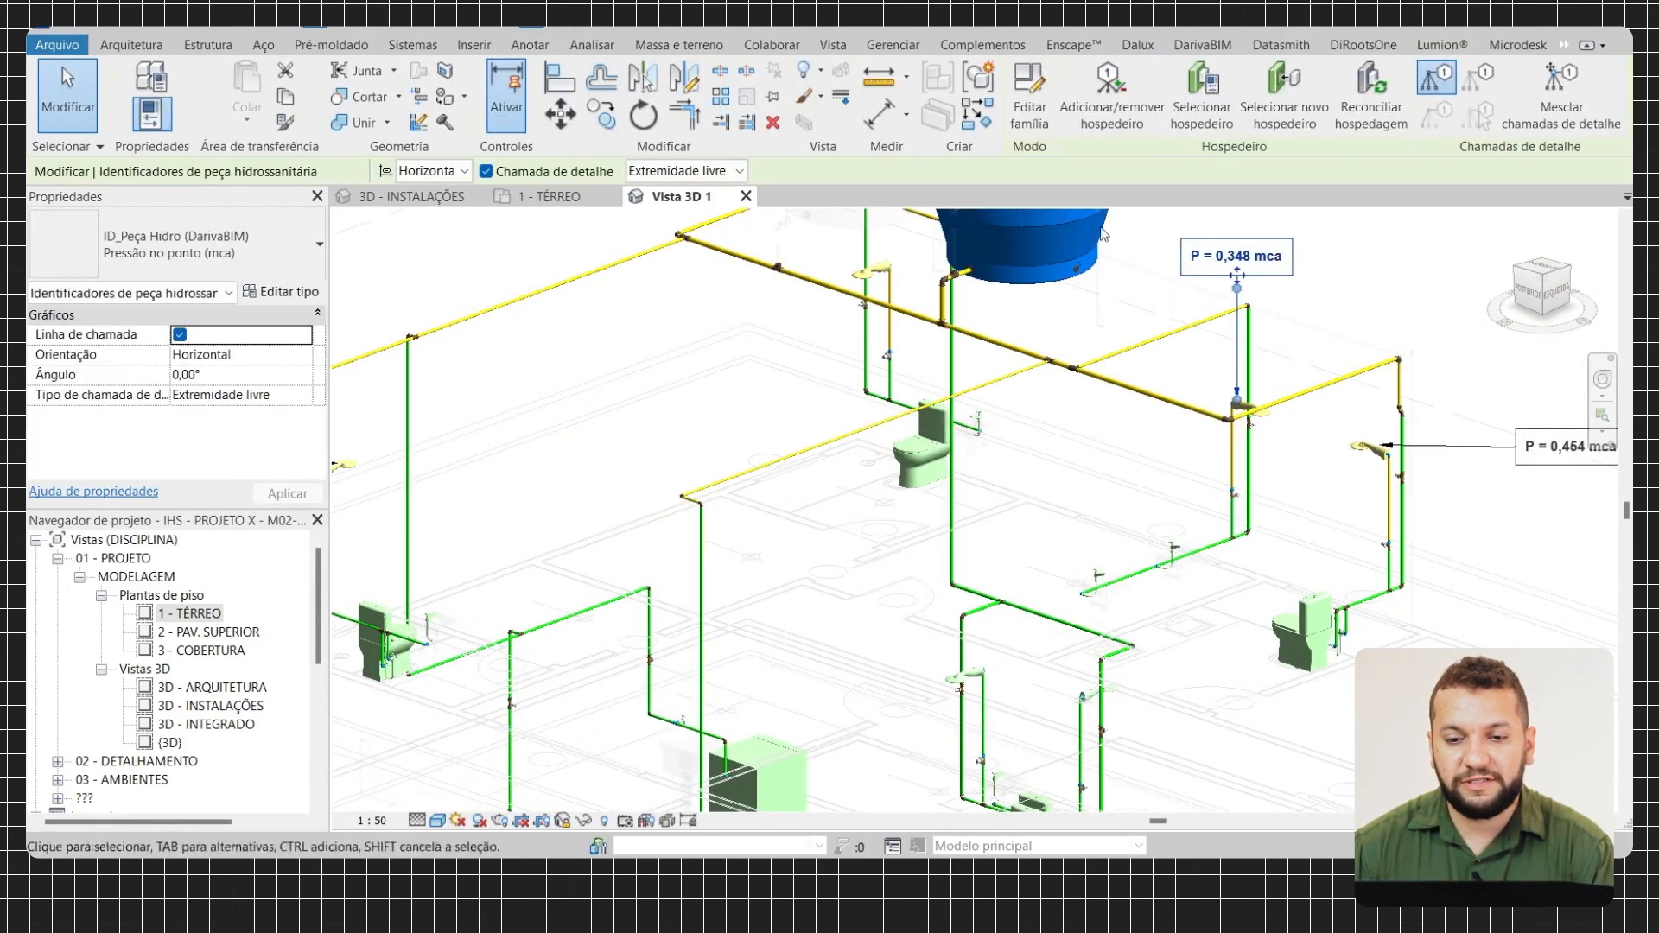
middle_drag(757, 268, 844, 435)
scroll(844, 434, up, 2)
key(t)
key(g)
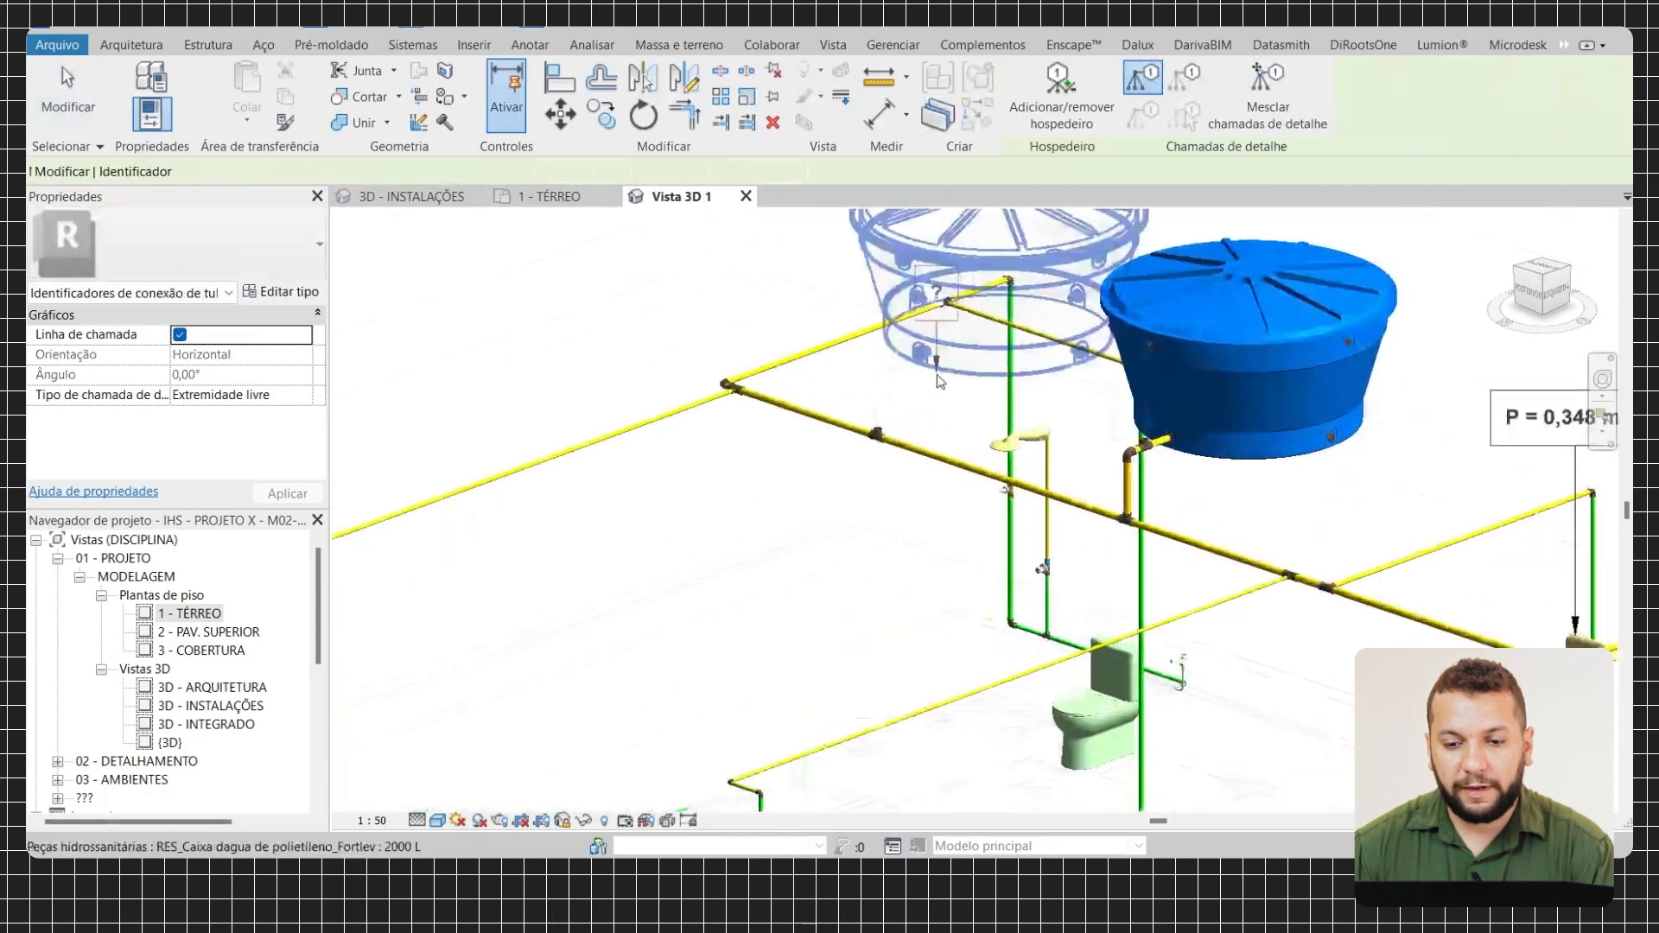
click(1029, 426)
click(762, 259)
click(708, 259)
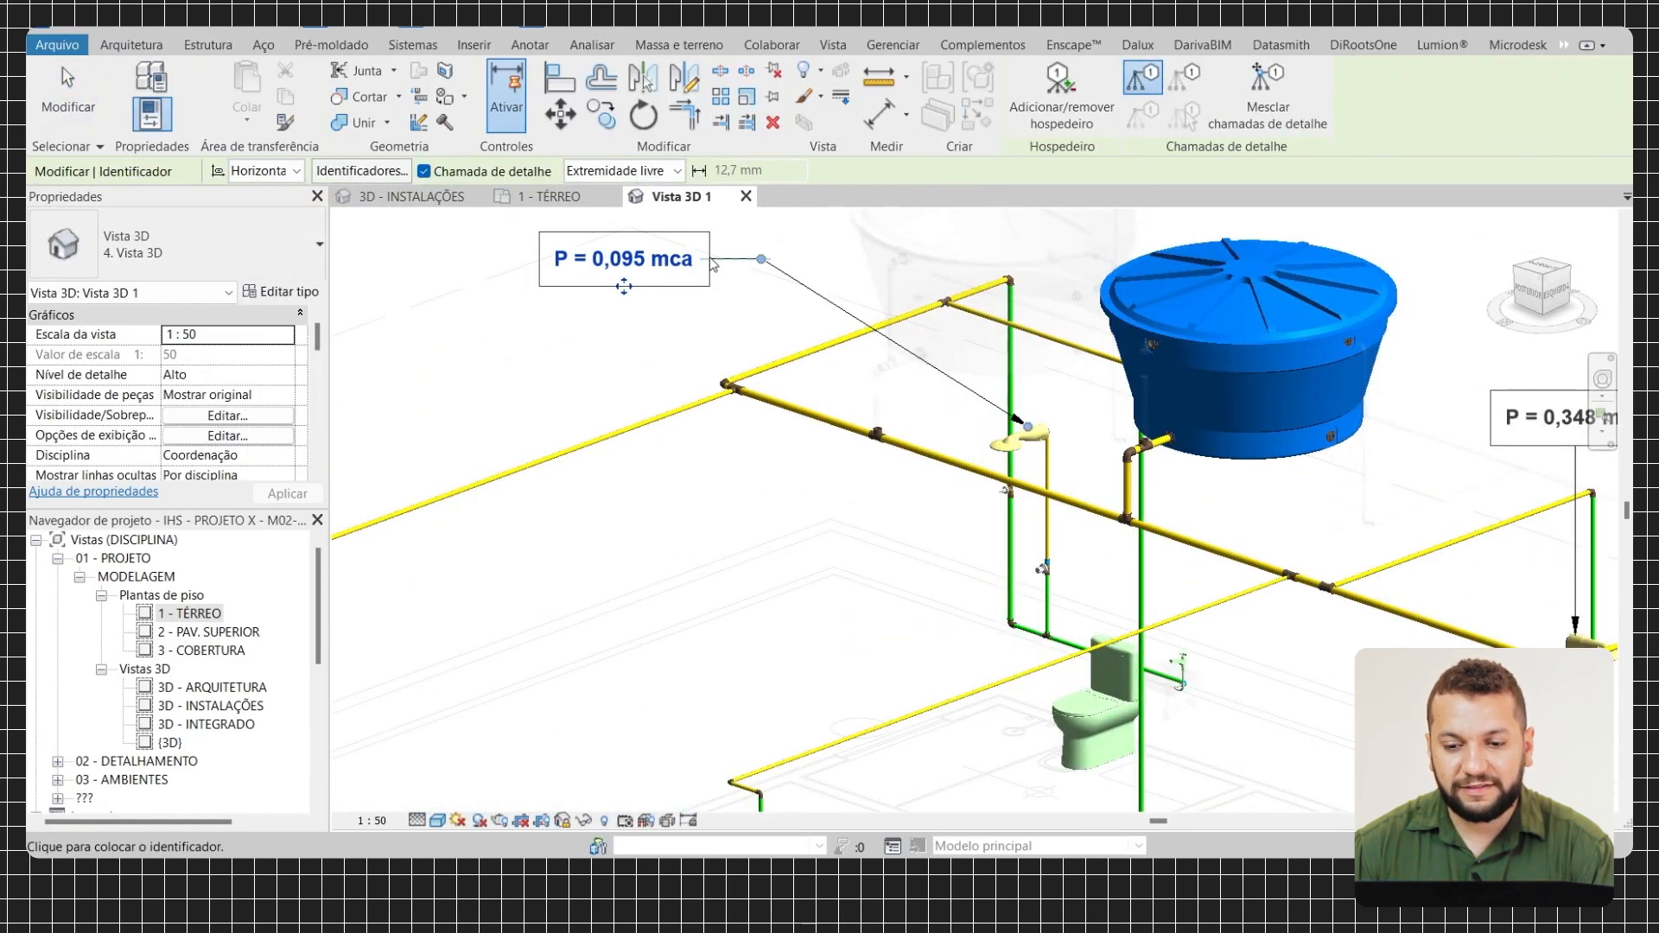
key(Escape)
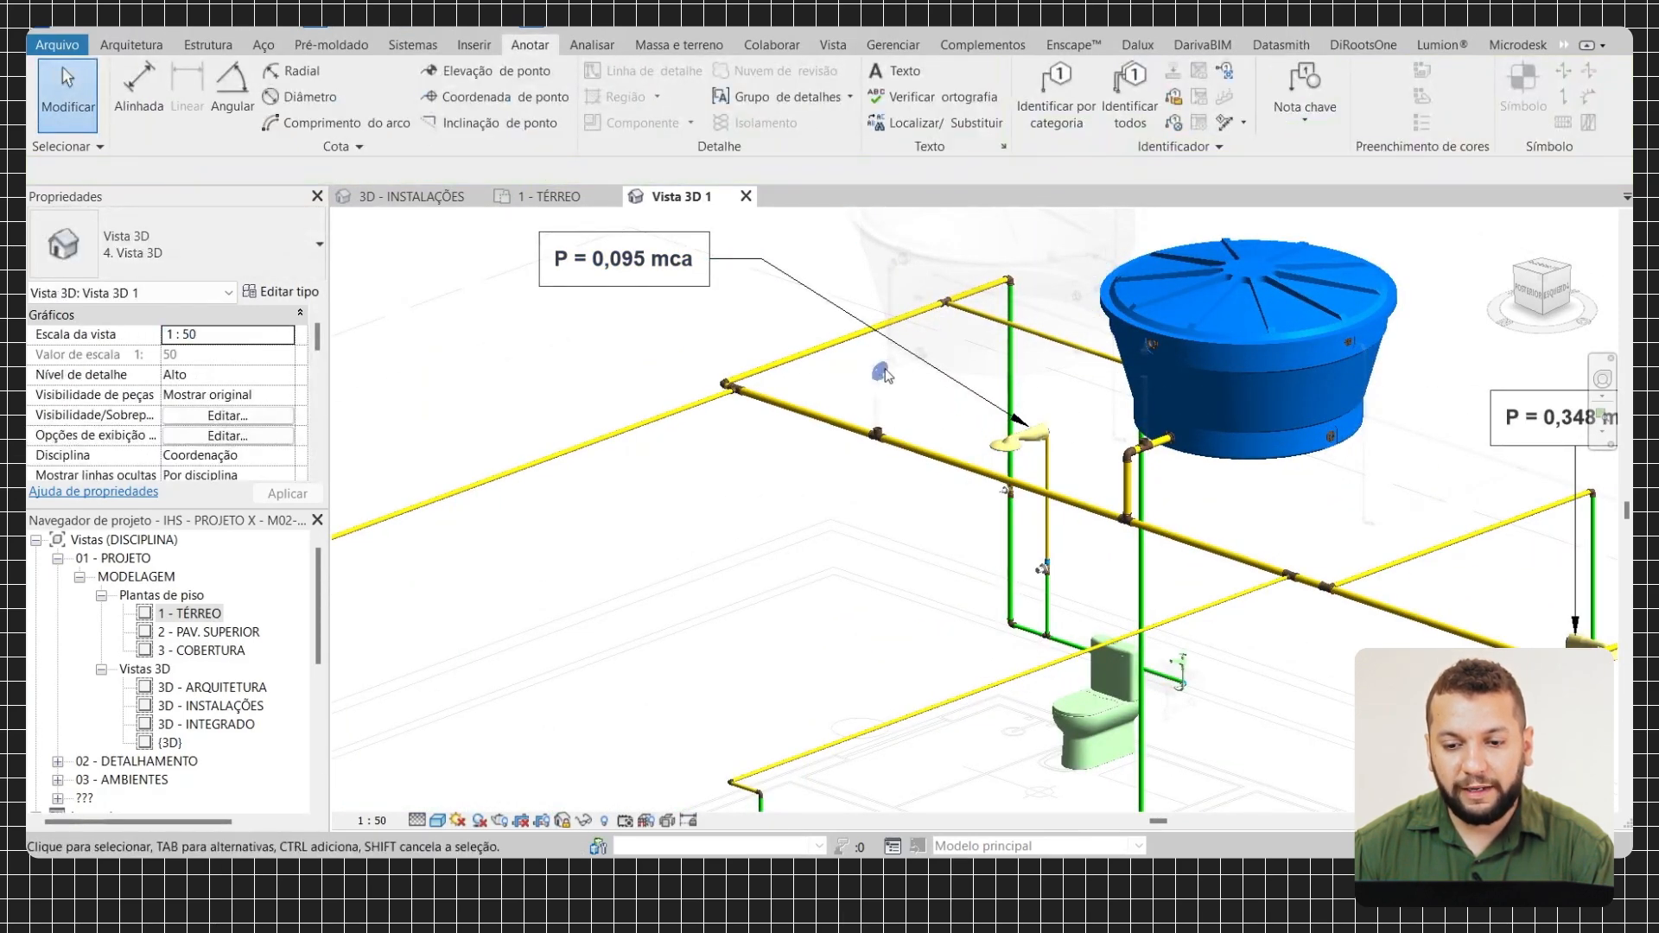
Examine the tagged shower pressures and the yellow pipes that feed them from the blue tank
scroll(956, 394, down, 2)
middle_drag(956, 394, 898, 407)
scroll(917, 375, up, 3)
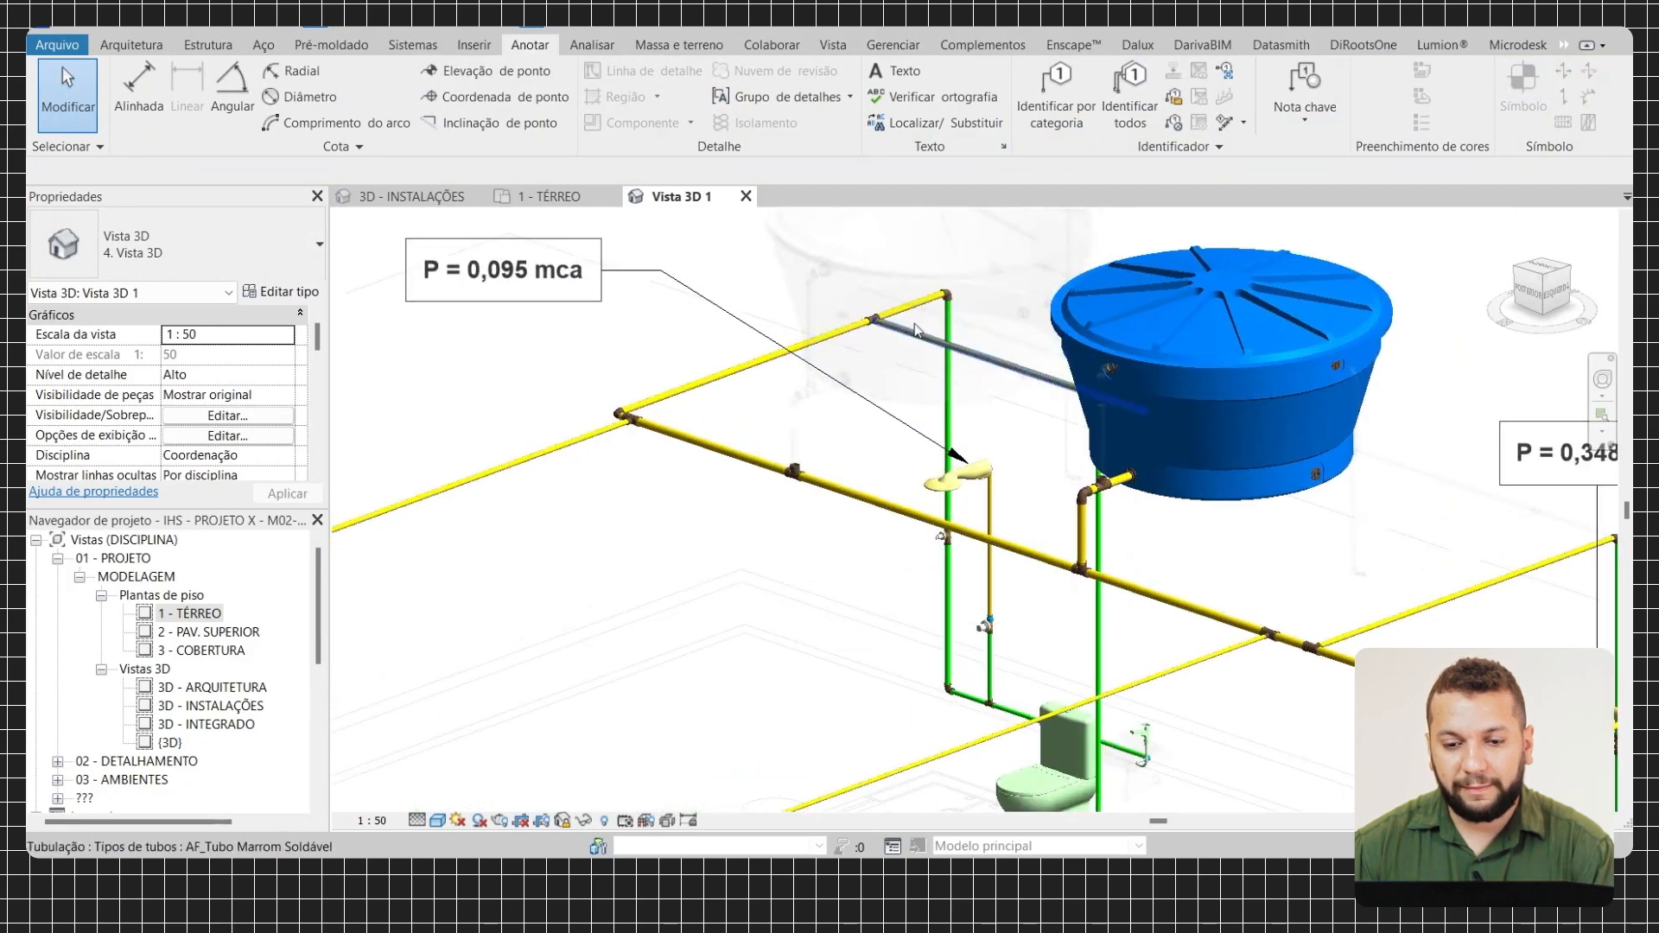
scroll(1029, 497, down, 3)
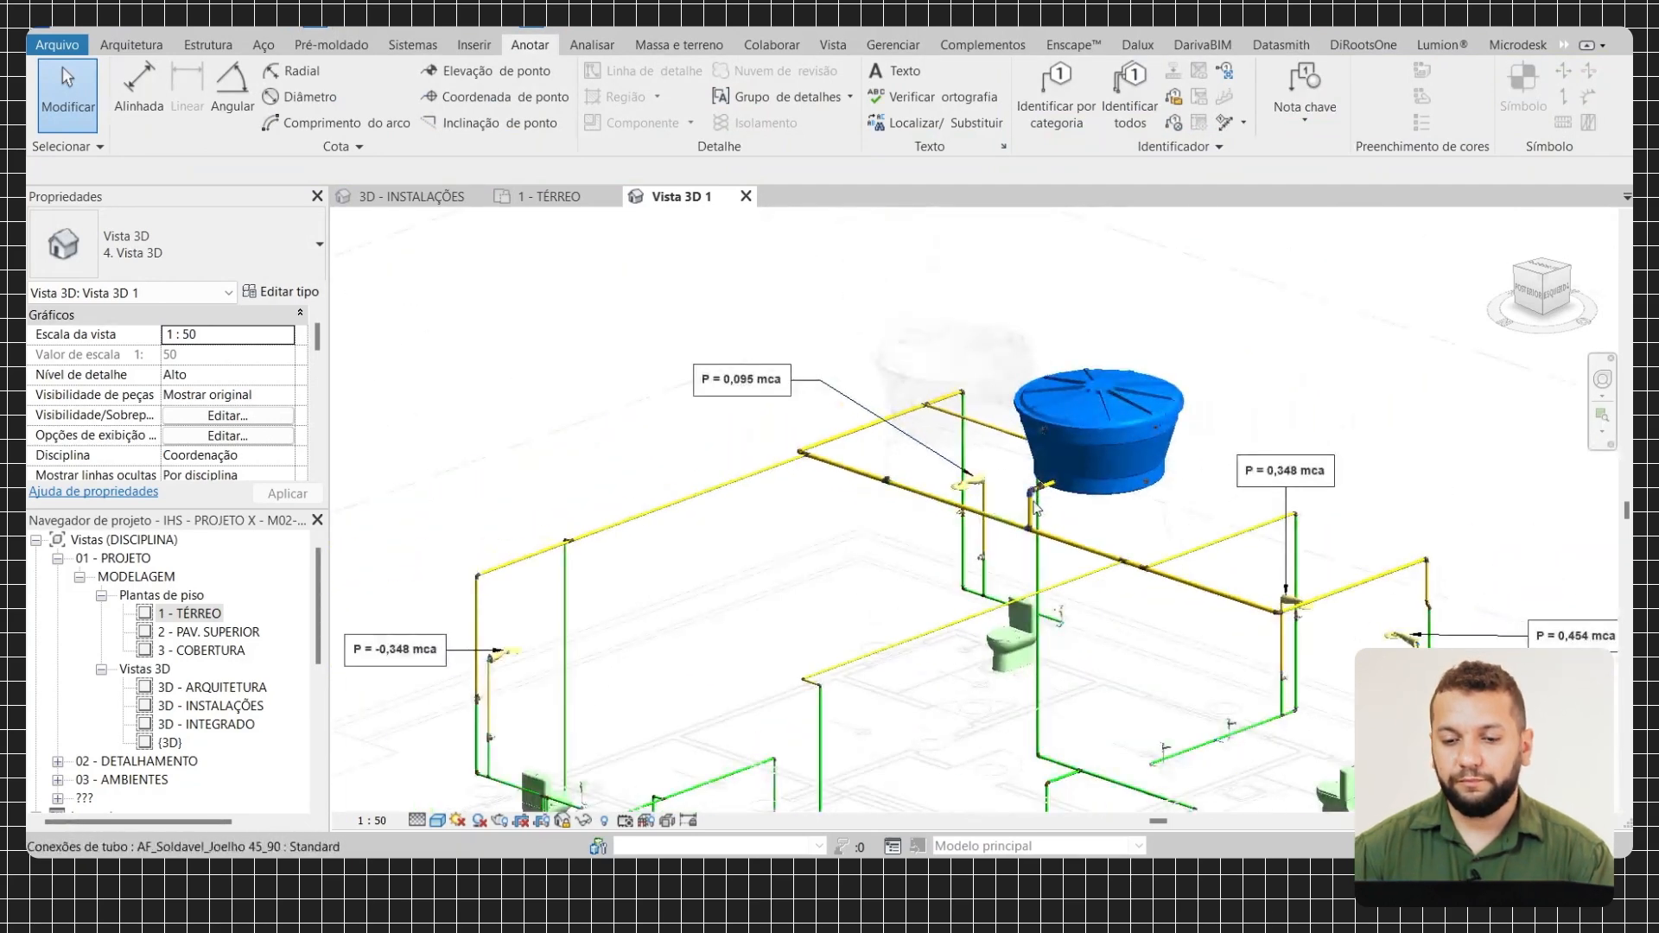
middle_drag(1038, 508, 977, 526)
middle_drag(1037, 586, 949, 510)
scroll(1001, 571, down, 2)
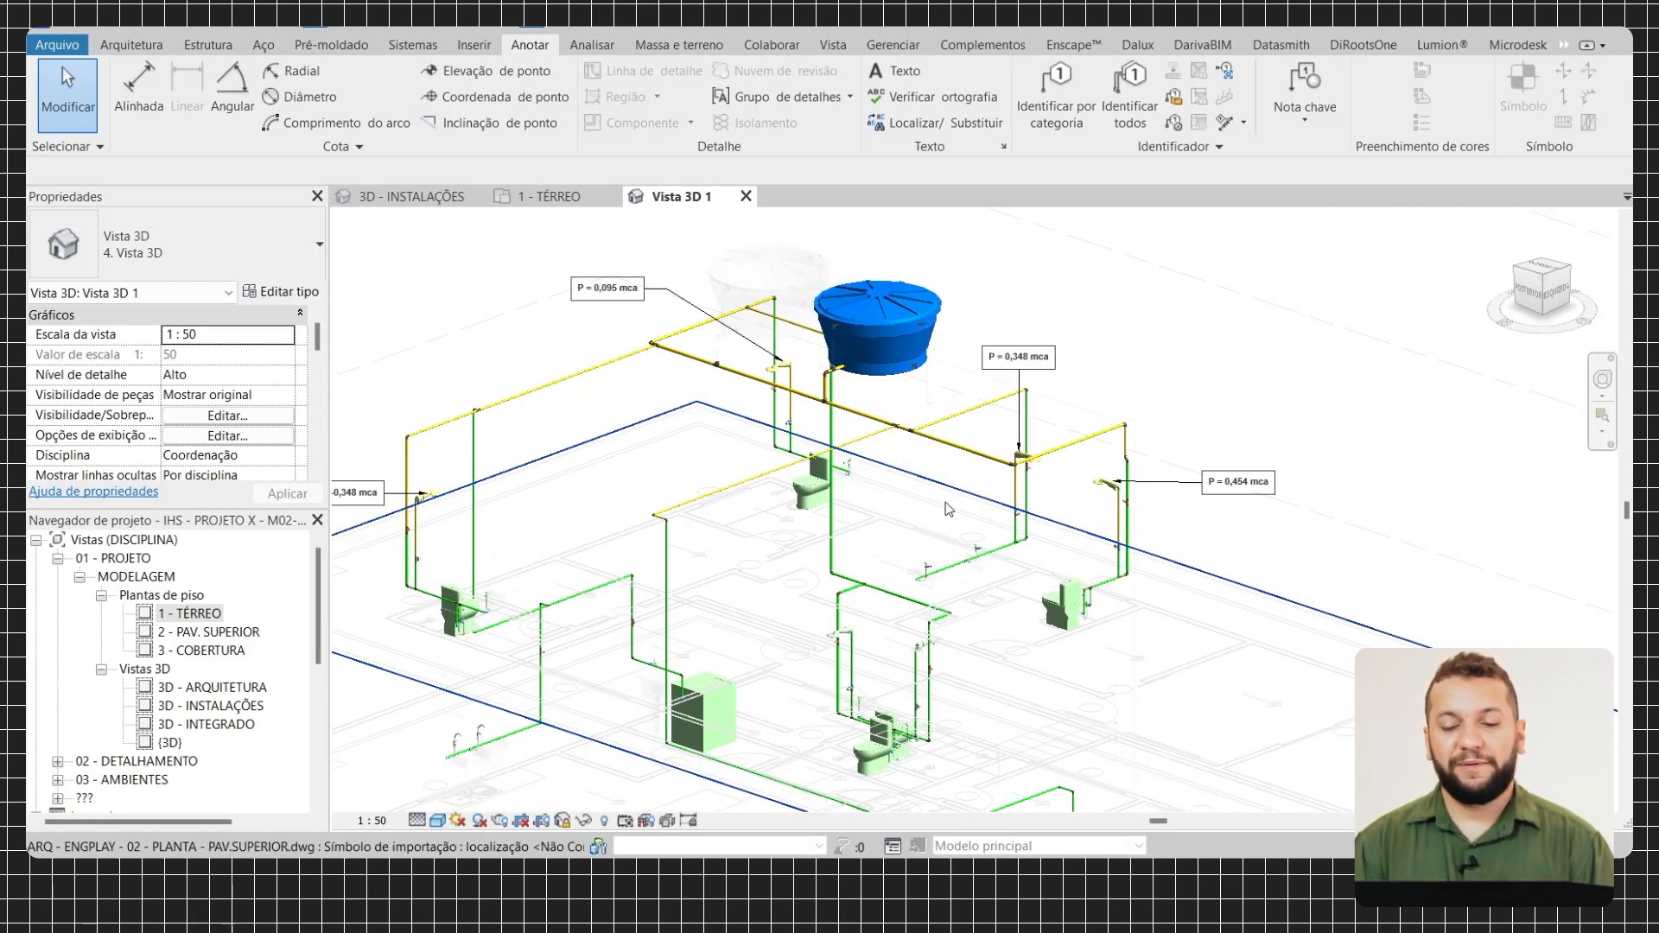
scroll(949, 509, up, 5)
scroll(830, 477, down, 2)
scroll(830, 477, up, 2)
scroll(830, 477, down, 3)
scroll(920, 477, up, 1)
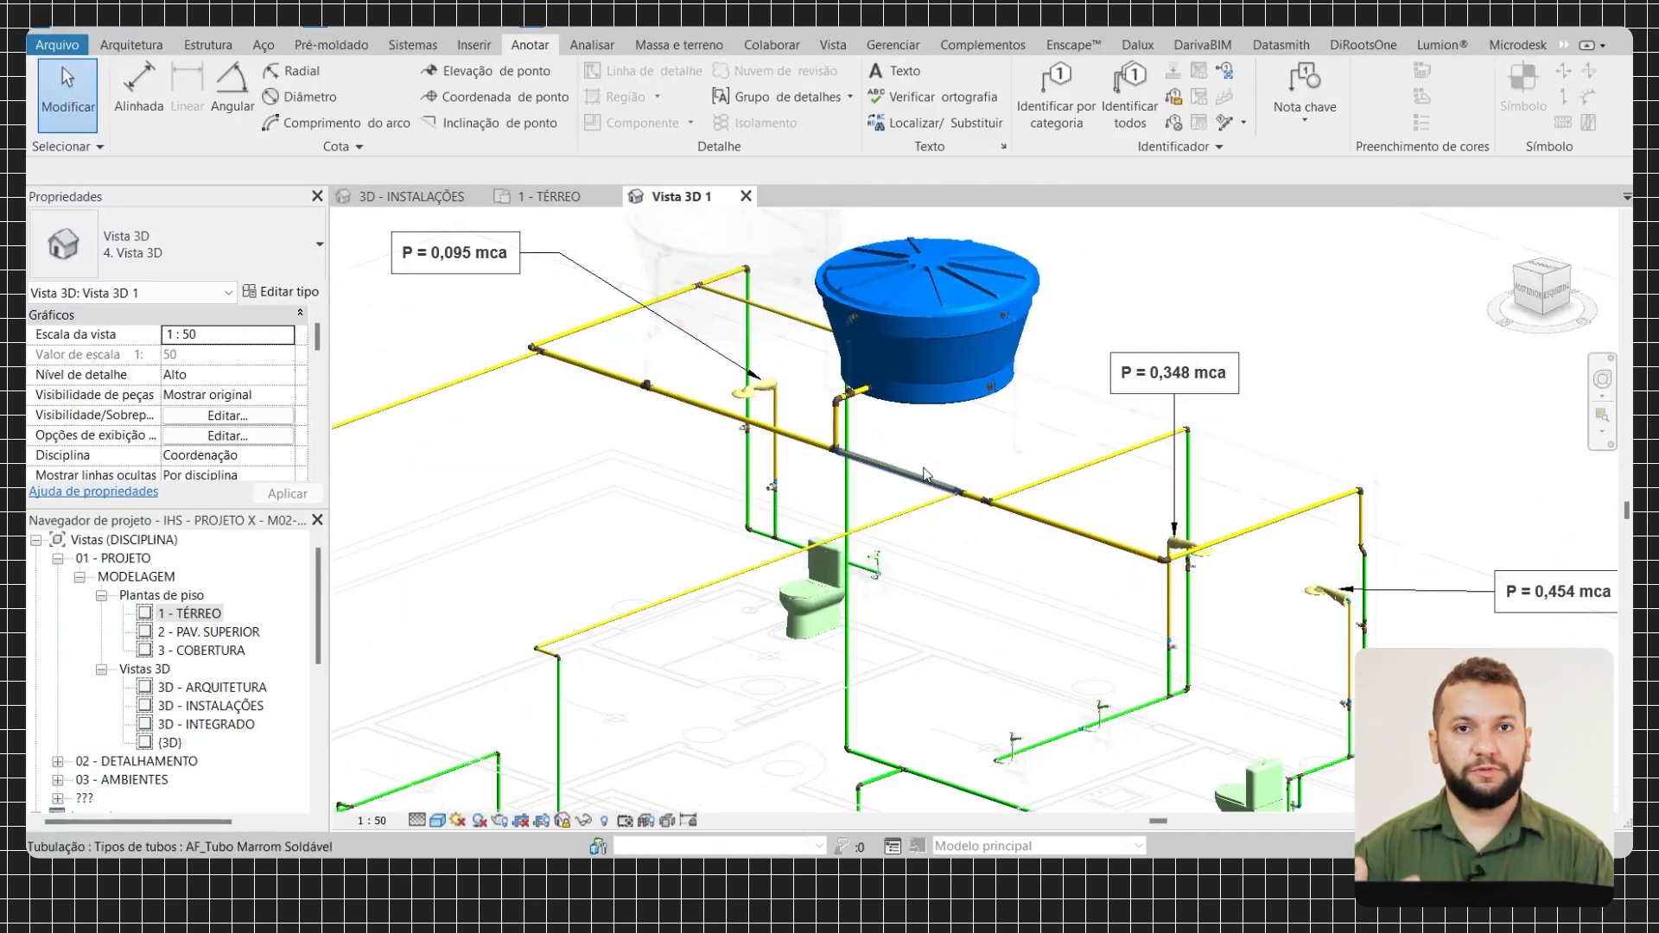
scroll(925, 474, up, 2)
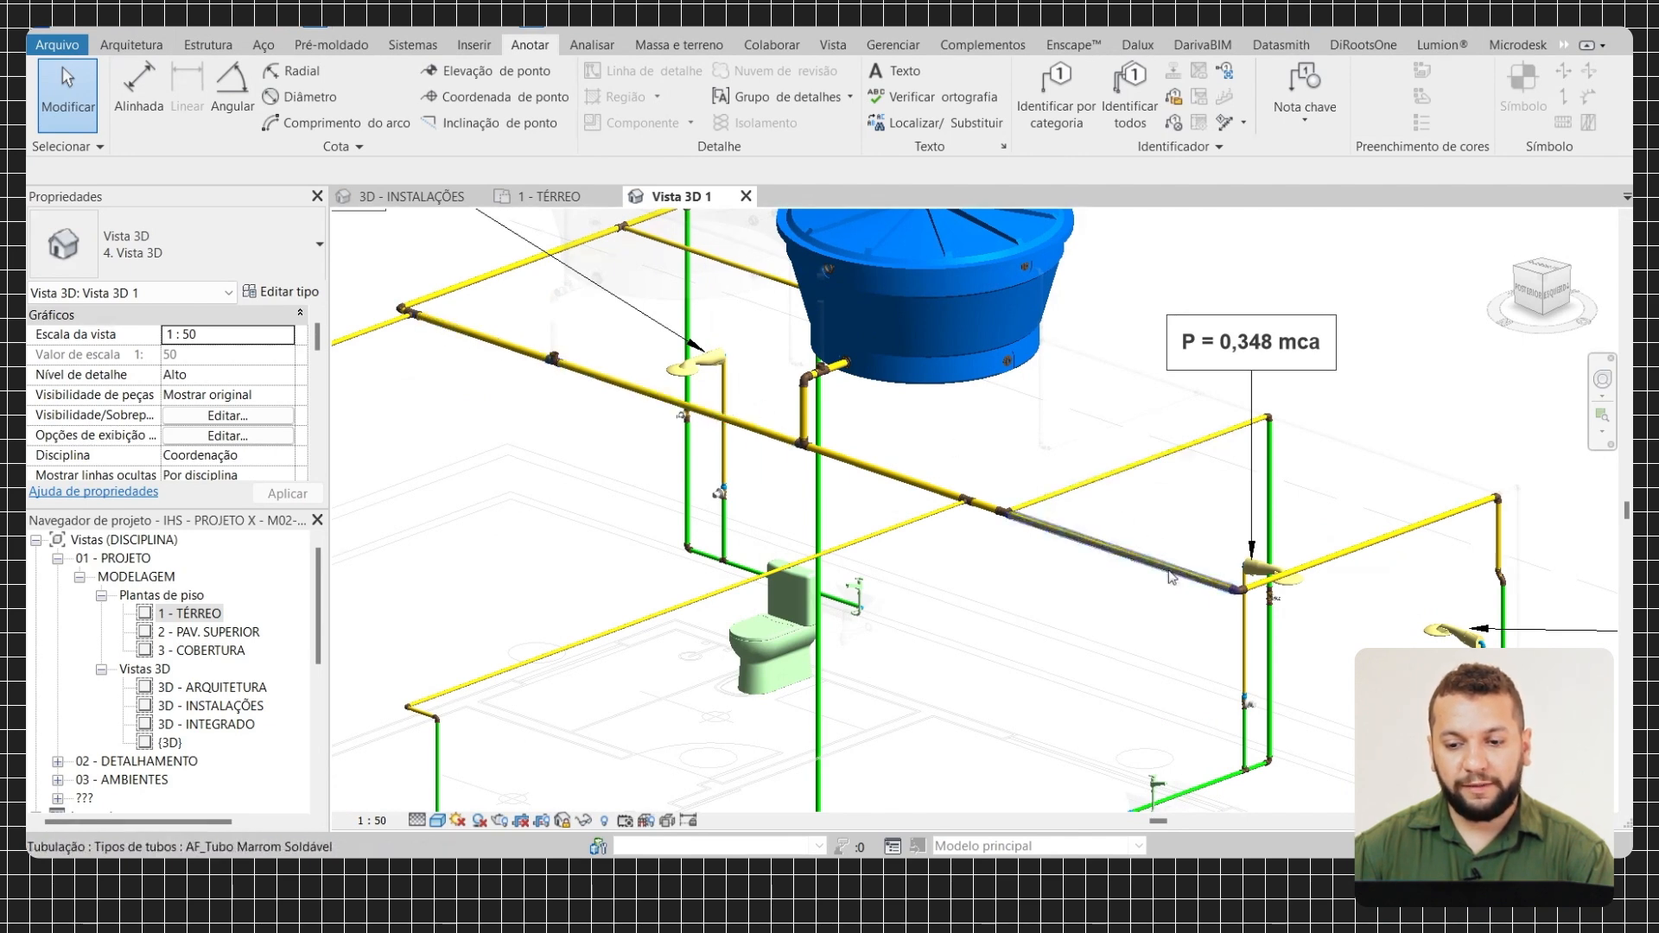
middle_drag(1171, 577, 1093, 559)
scroll(1162, 583, down, 1)
scroll(1020, 513, up, 2)
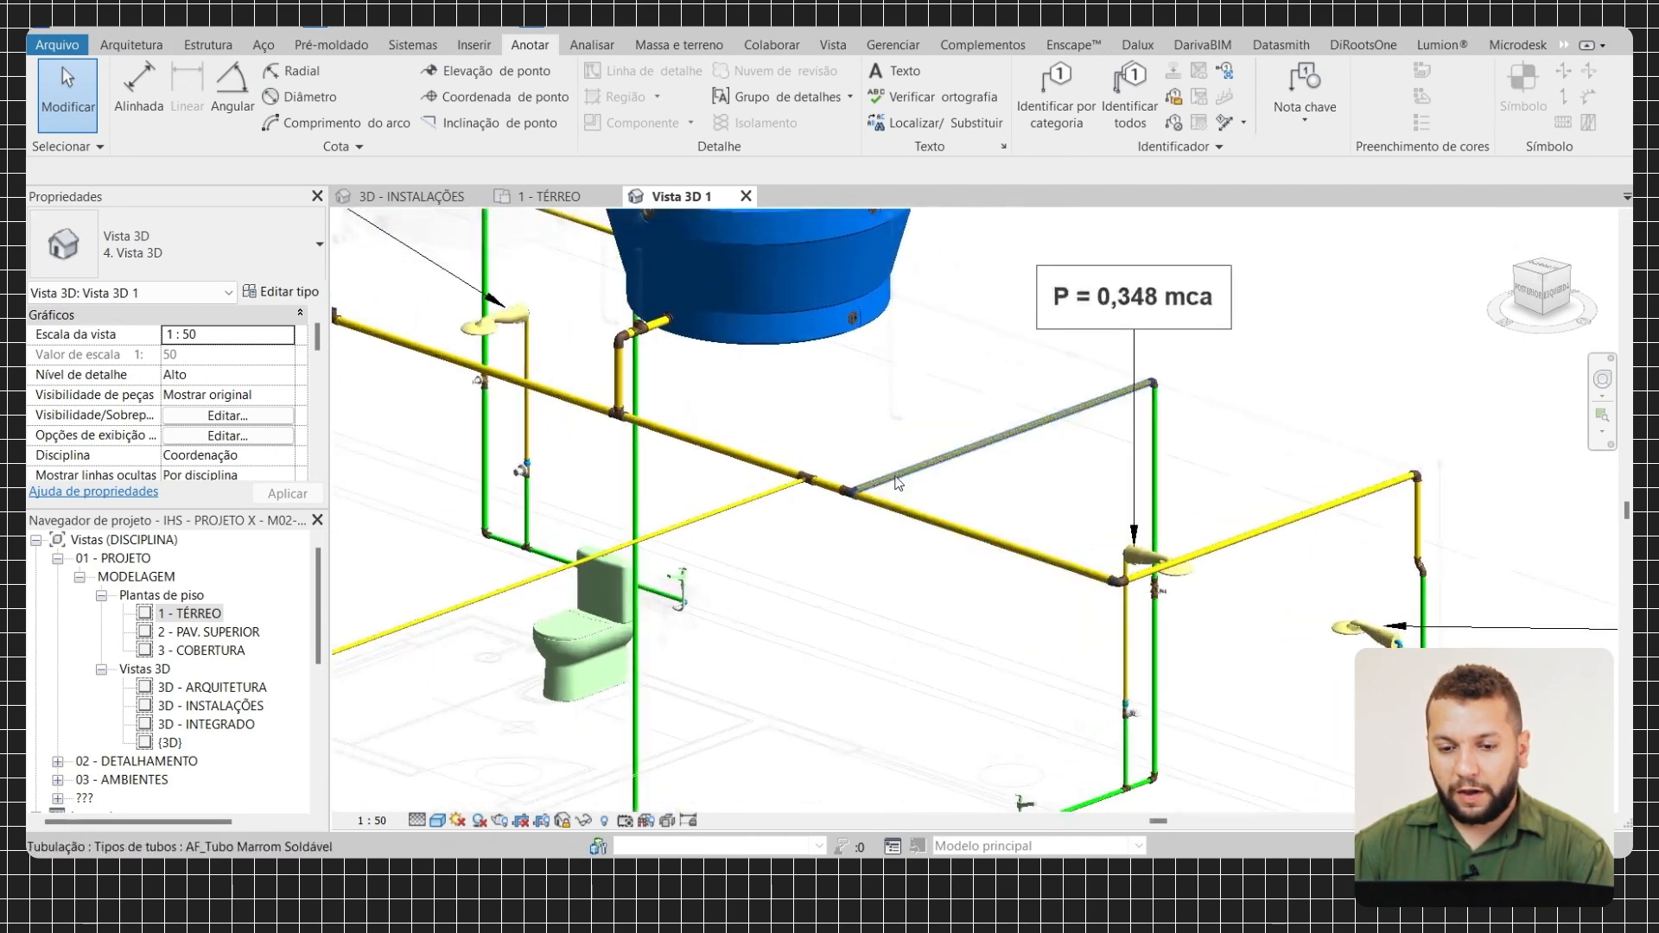
Inspect the yellow branch pipe that leaves the main just after the tee, then review the network around it
click(943, 466)
scroll(872, 486, up, 2)
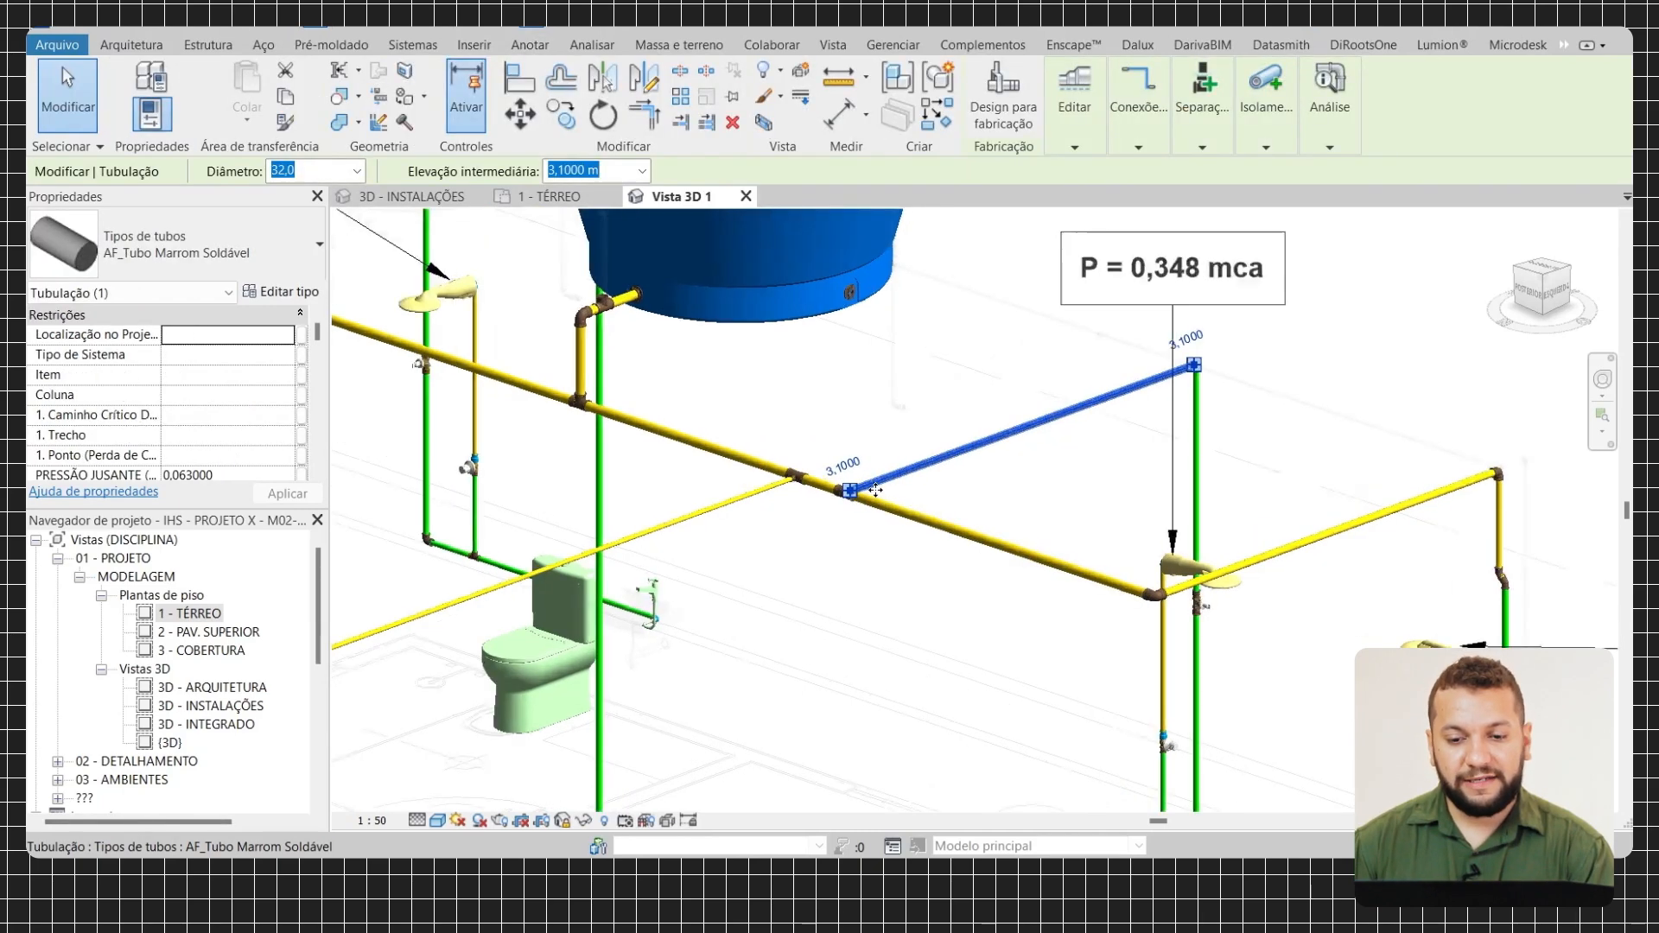
key(Escape)
scroll(844, 502, down, 1)
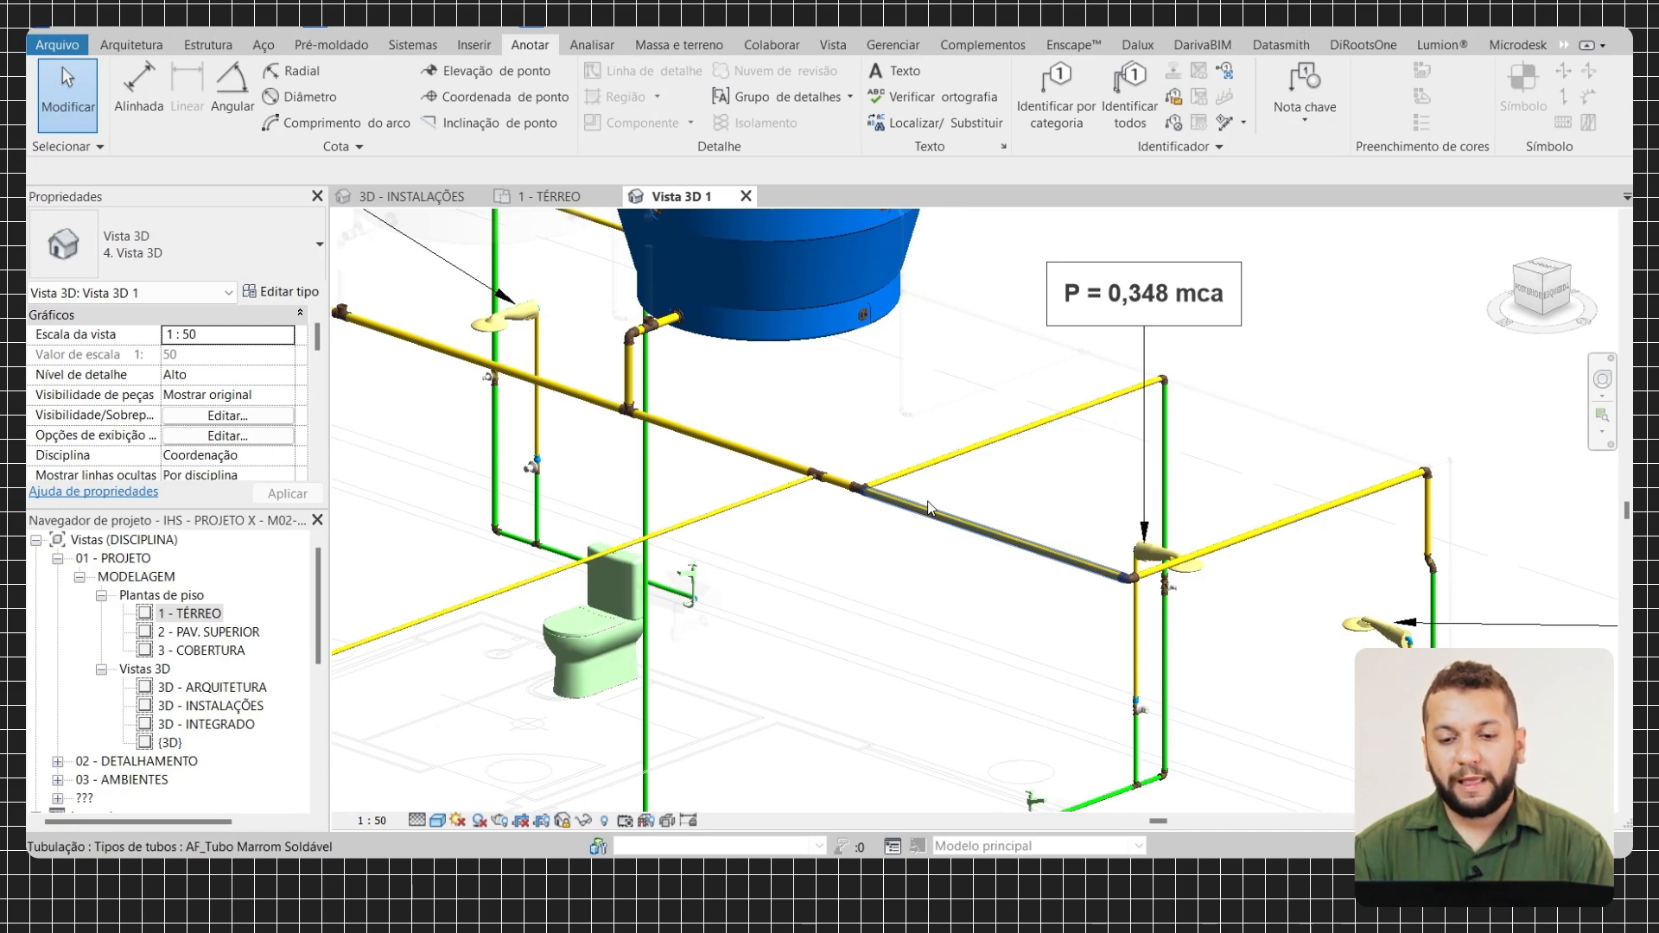
scroll(929, 508, down, 5)
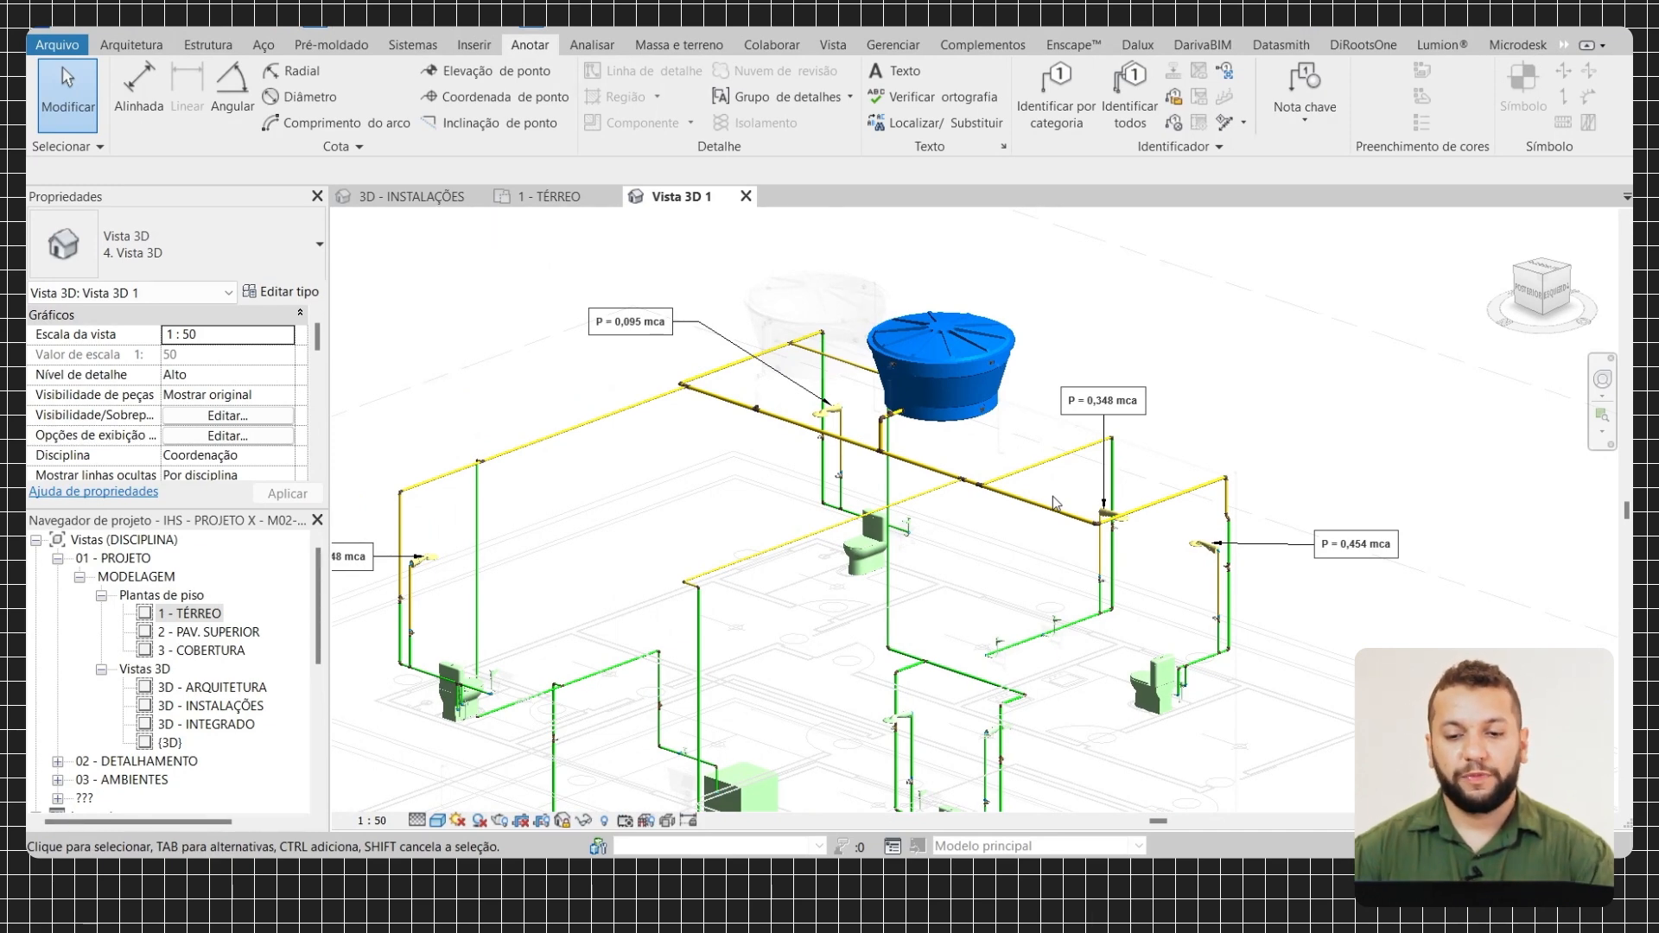
scroll(1371, 577, up, 6)
middle_drag(851, 487, 1152, 653)
scroll(799, 495, down, 2)
middle_drag(800, 495, 1011, 503)
scroll(1011, 503, up, 2)
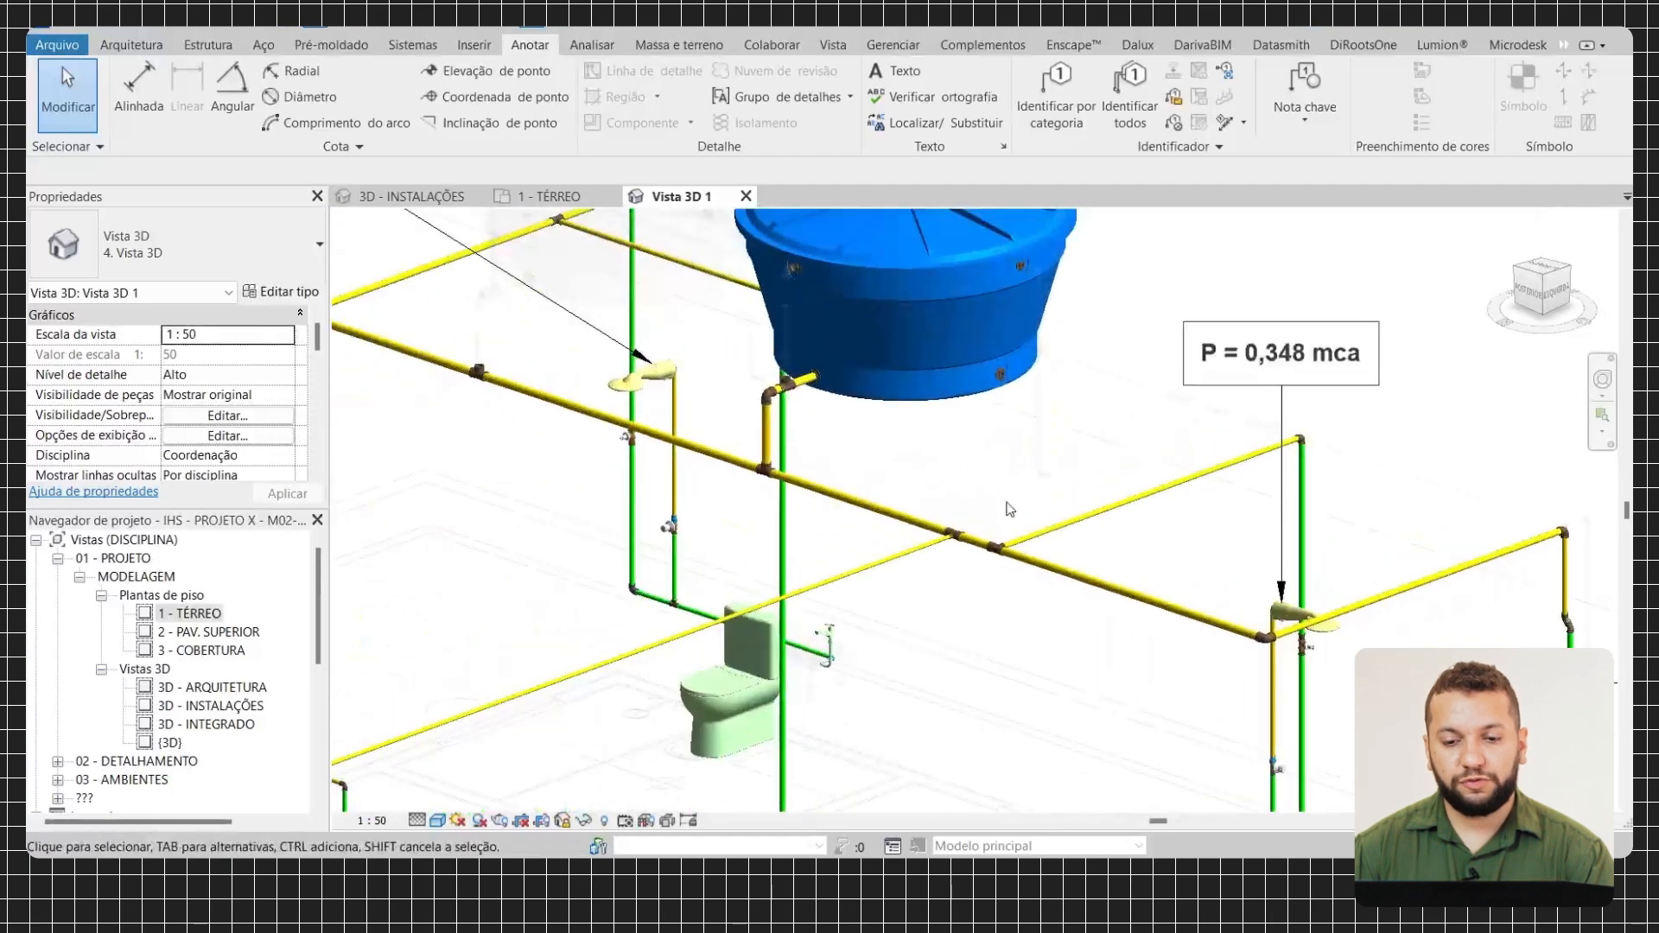
scroll(1015, 493, down, 1)
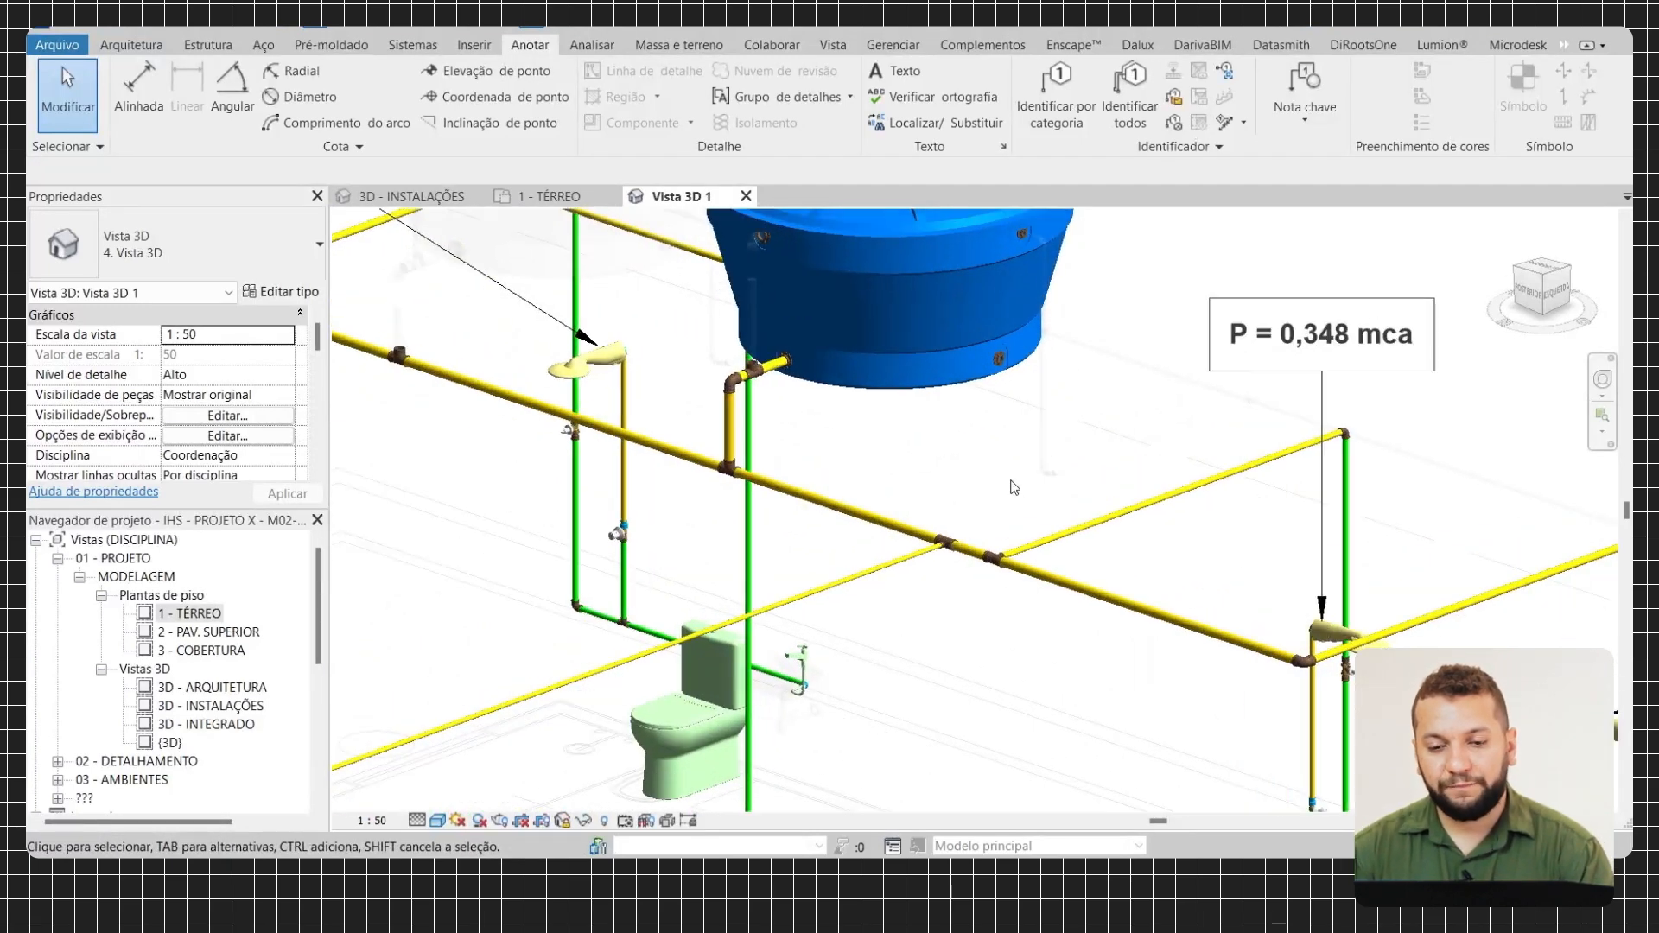
Compare the properties of the main pipe segment below the tank outlet with those of the yellow branch pipe
click(864, 474)
scroll(879, 438, down, 2)
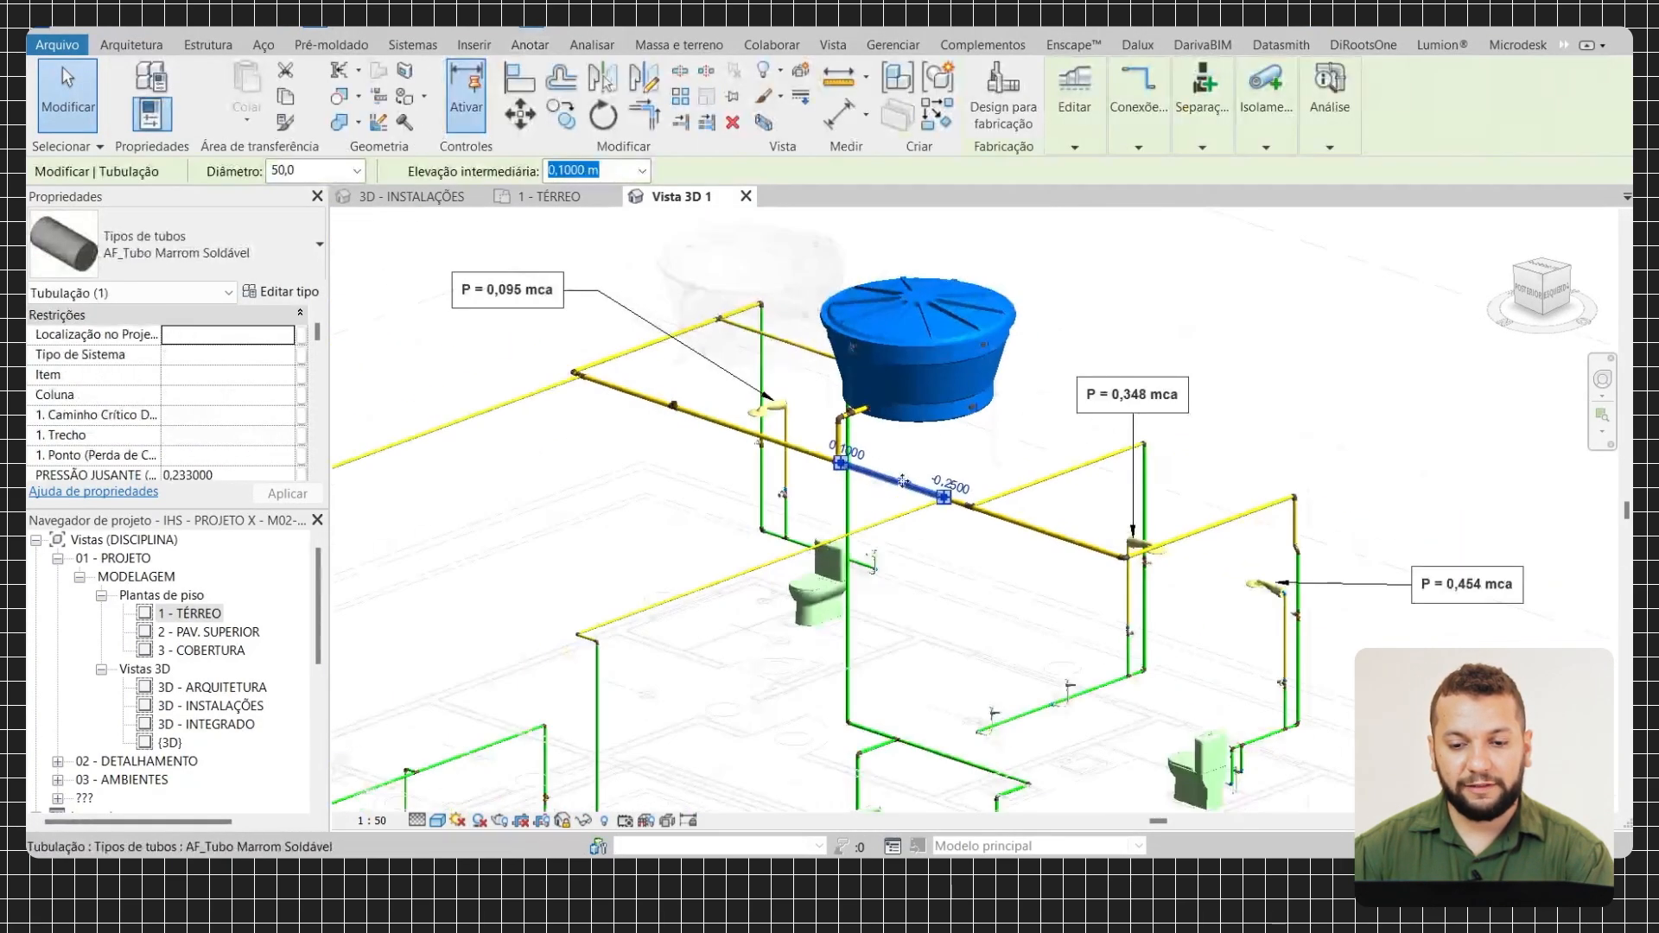
scroll(929, 512, up, 2)
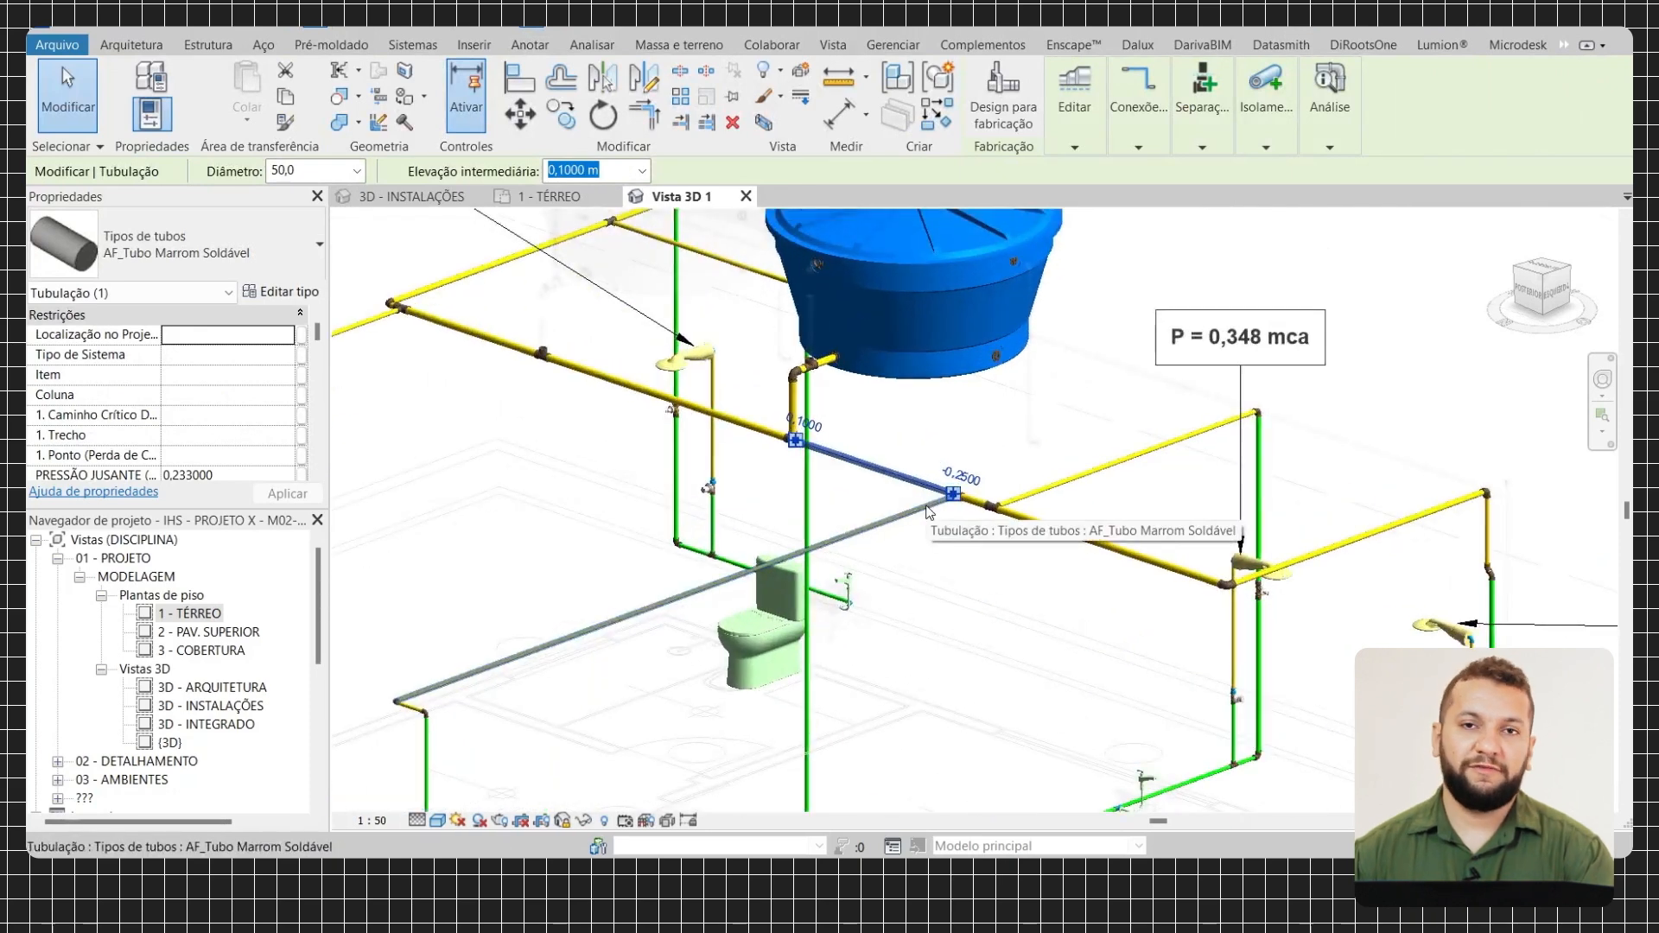
click(1121, 471)
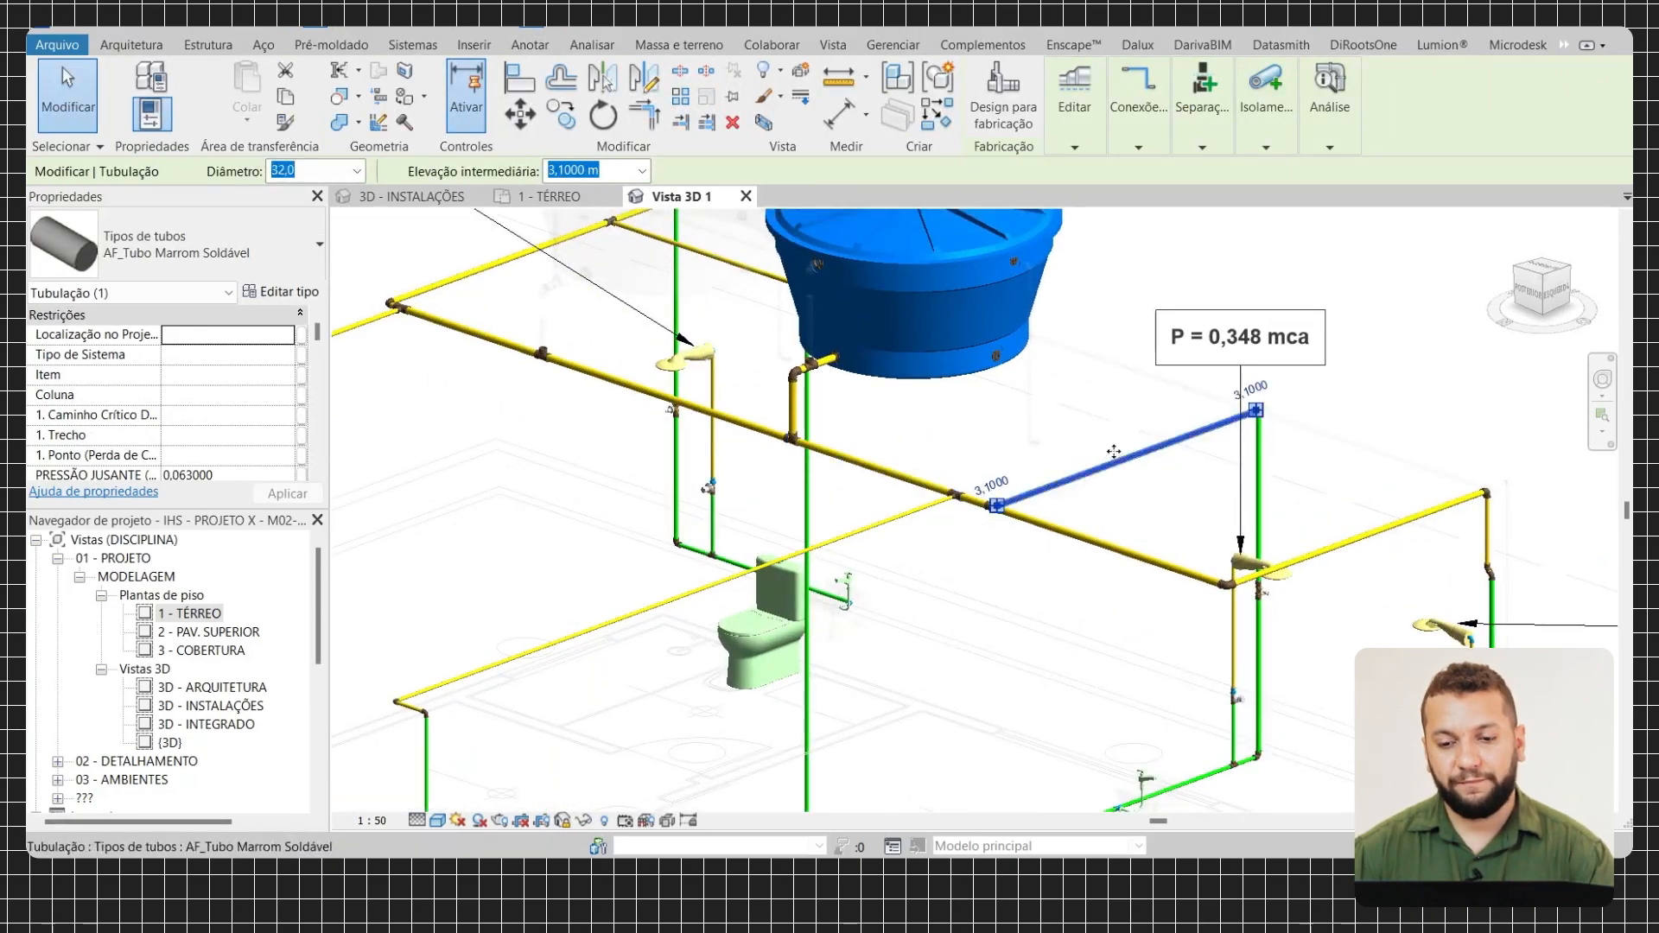
scroll(1056, 446, up, 1)
click(870, 419)
click(843, 471)
scroll(865, 432, down, 3)
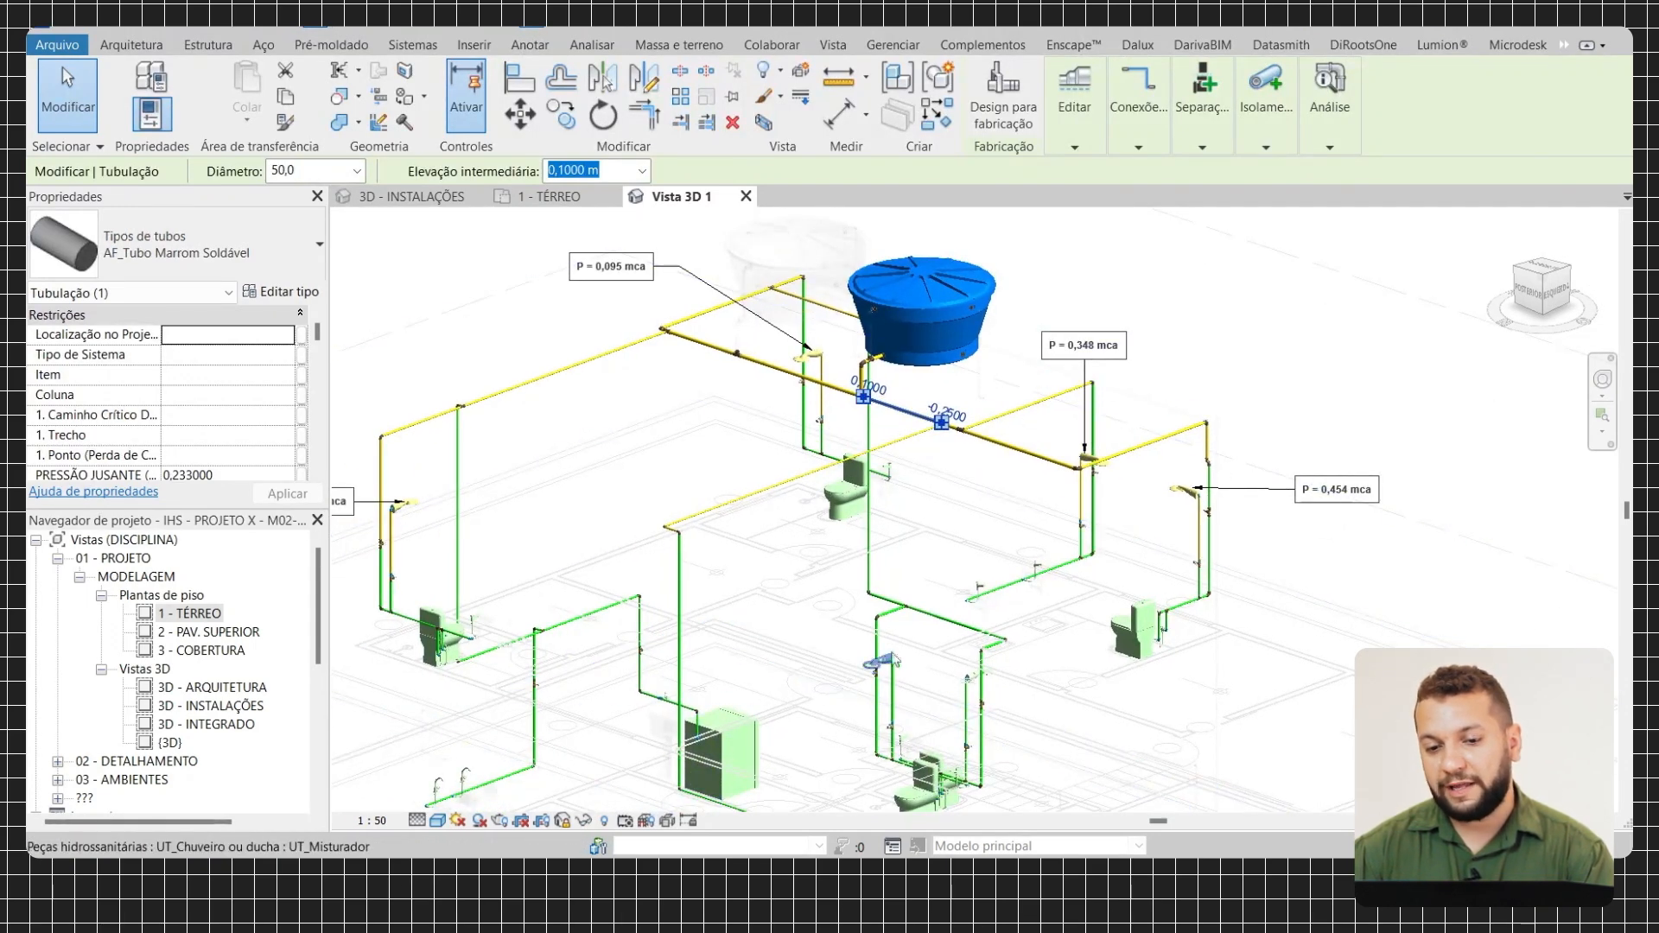
click(1123, 402)
scroll(1021, 411, up, 4)
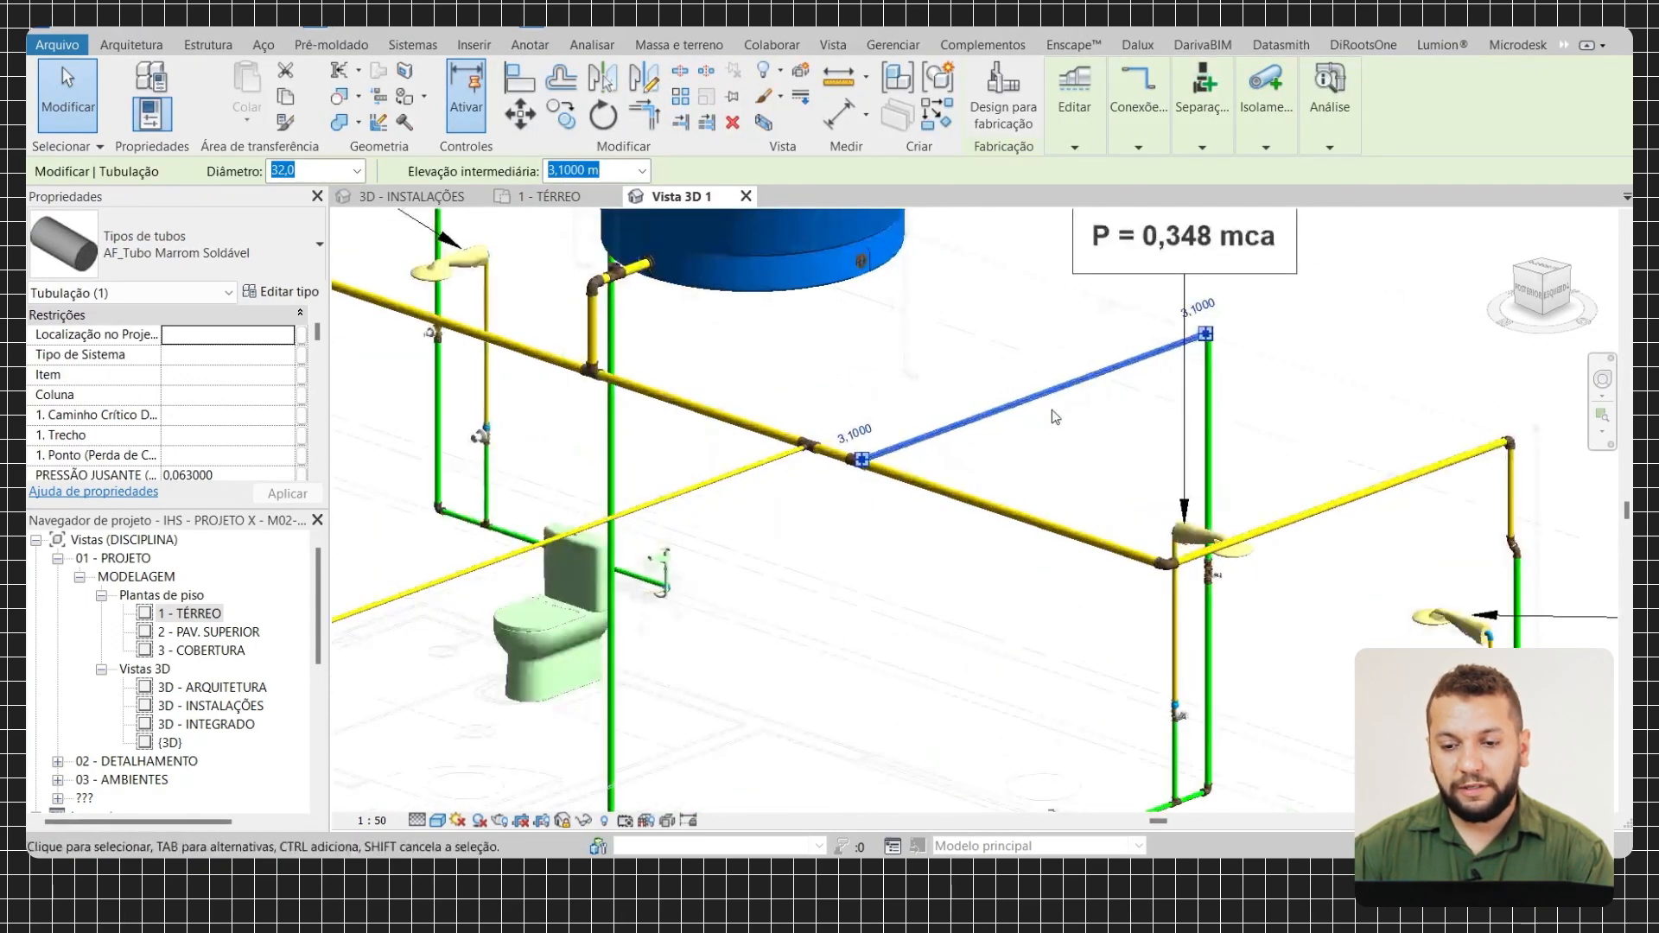
scroll(1015, 419, down, 1)
scroll(1160, 334, down, 1)
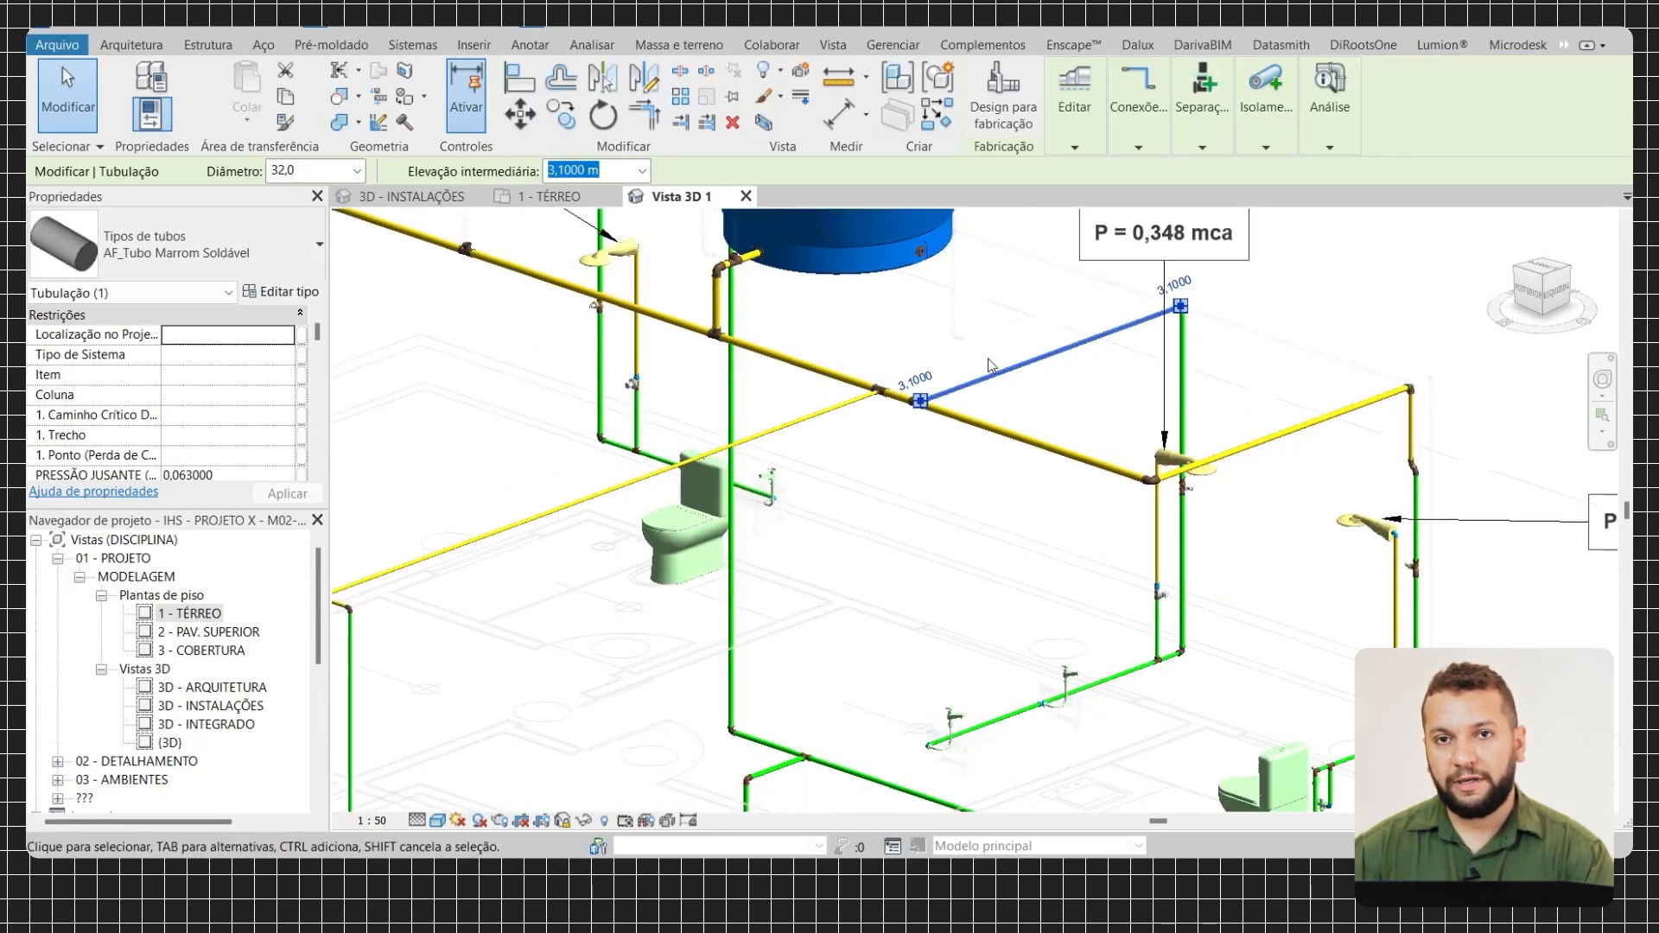
Tag the yellow branch pipe by category, placing its tag above the pipe with a leader
click(1027, 348)
scroll(1027, 348, down, 1)
middle_drag(997, 446, 998, 454)
scroll(998, 454, up, 2)
key(t)
key(g)
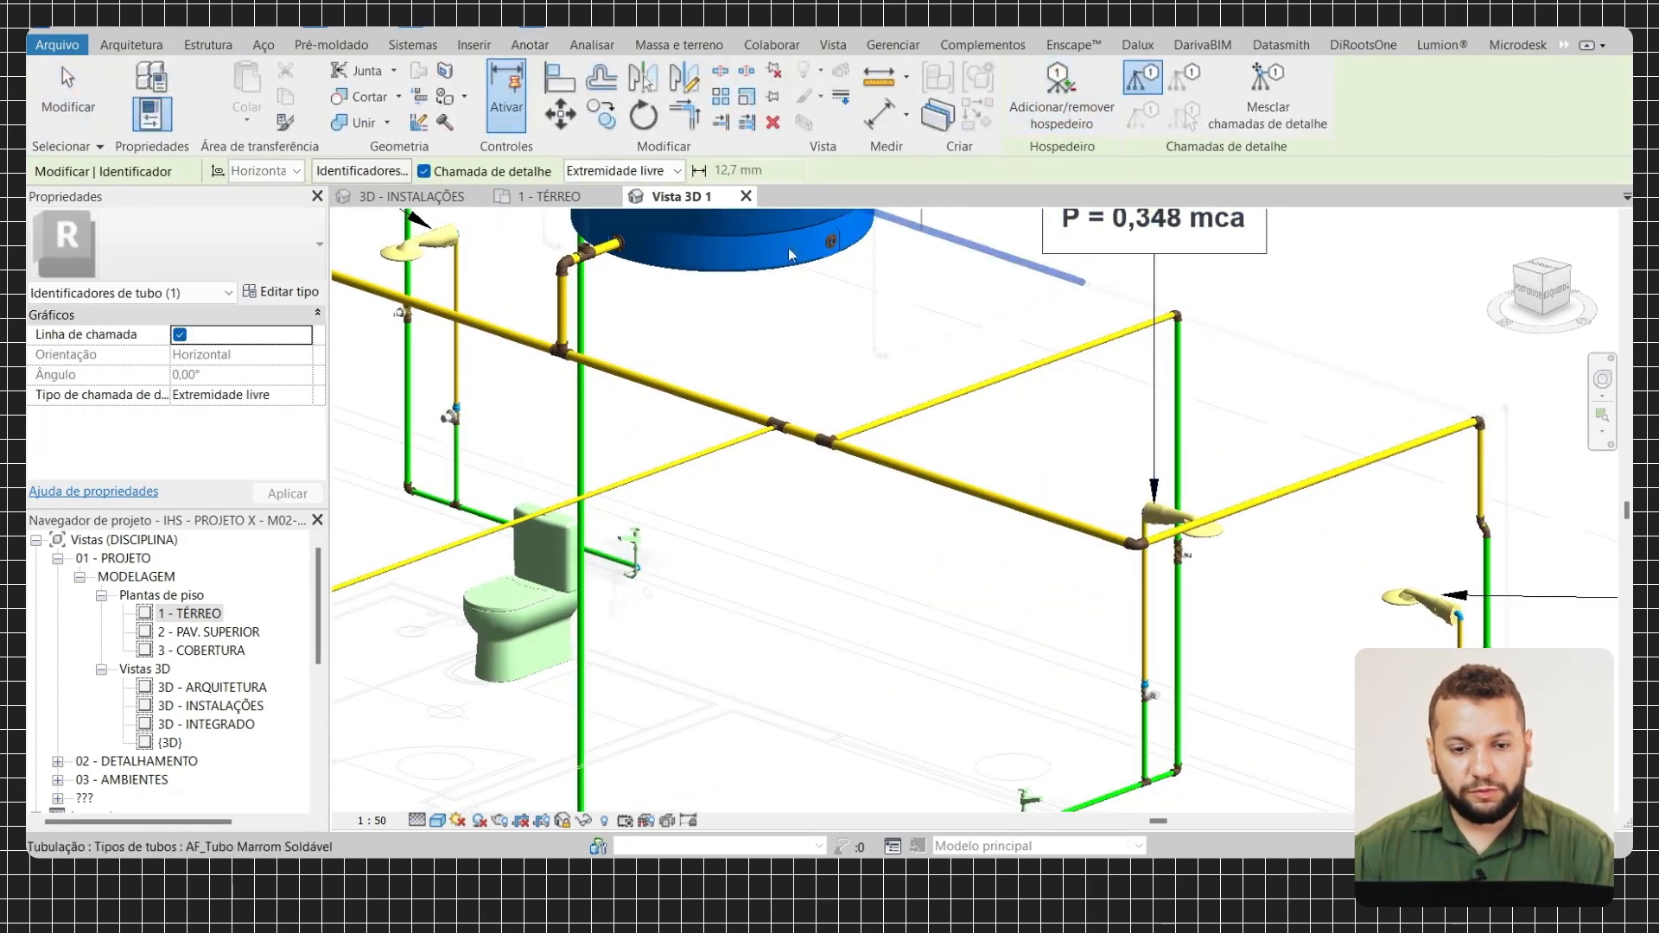
scroll(962, 376, up, 2)
click(978, 281)
click(887, 349)
key(Escape)
key(Escape)
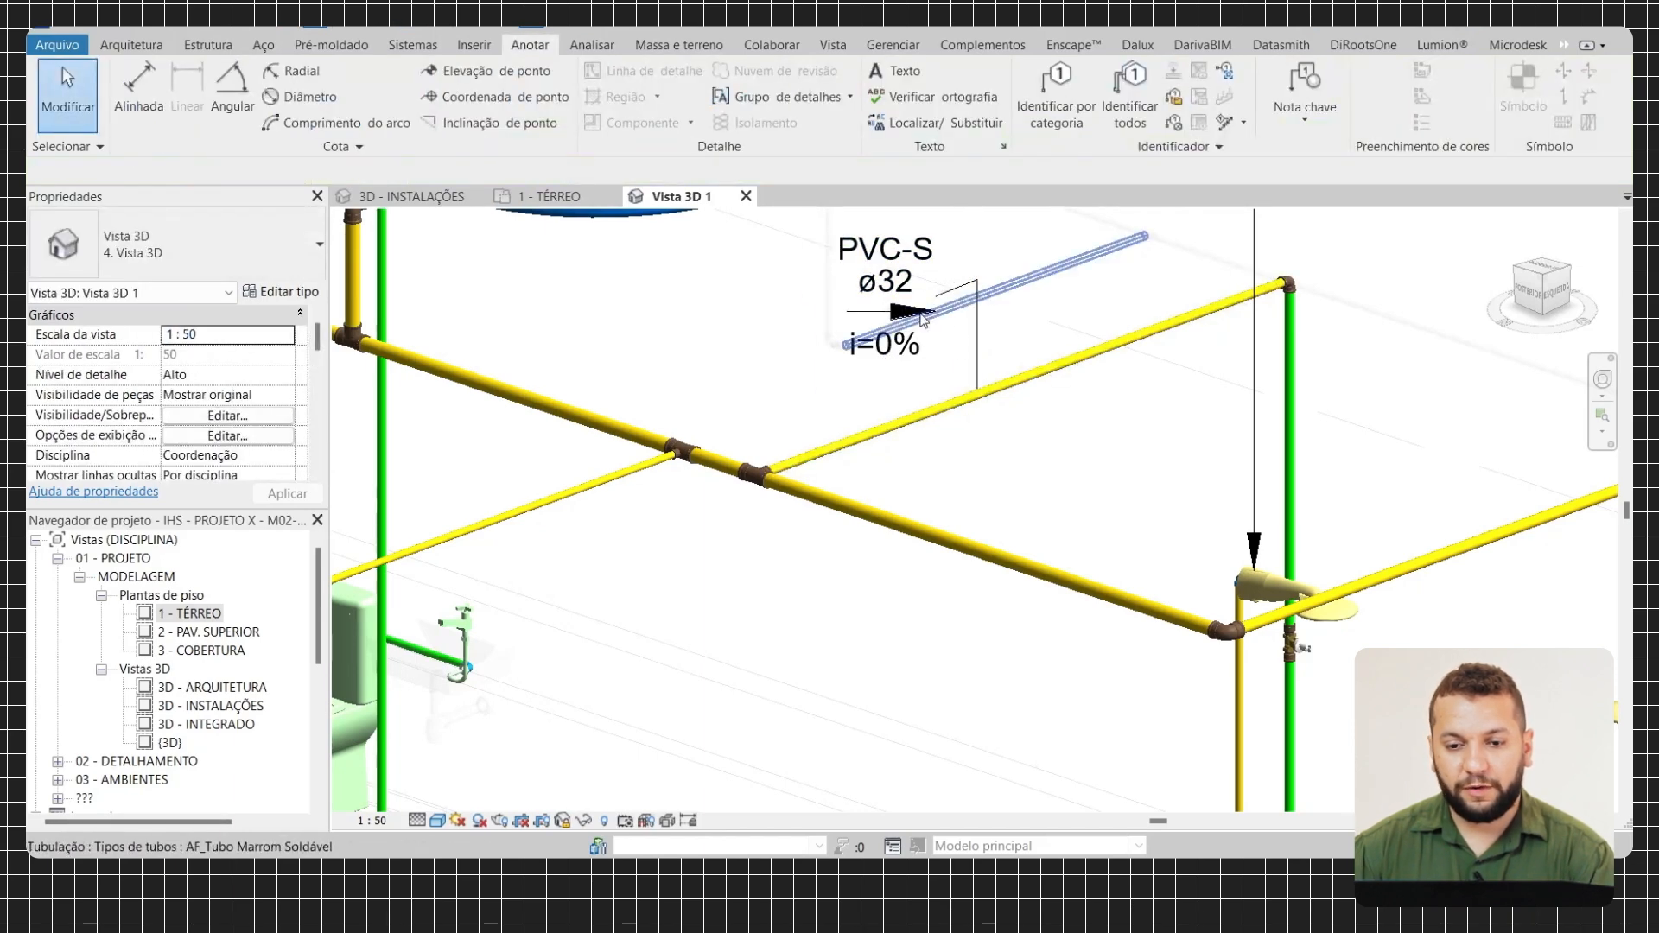
Change the branch pipe tag's type to AF/AQ_PRESSÕES (MCA) of the ID_Tubos Cálculos (DarivaBIM) family
click(907, 295)
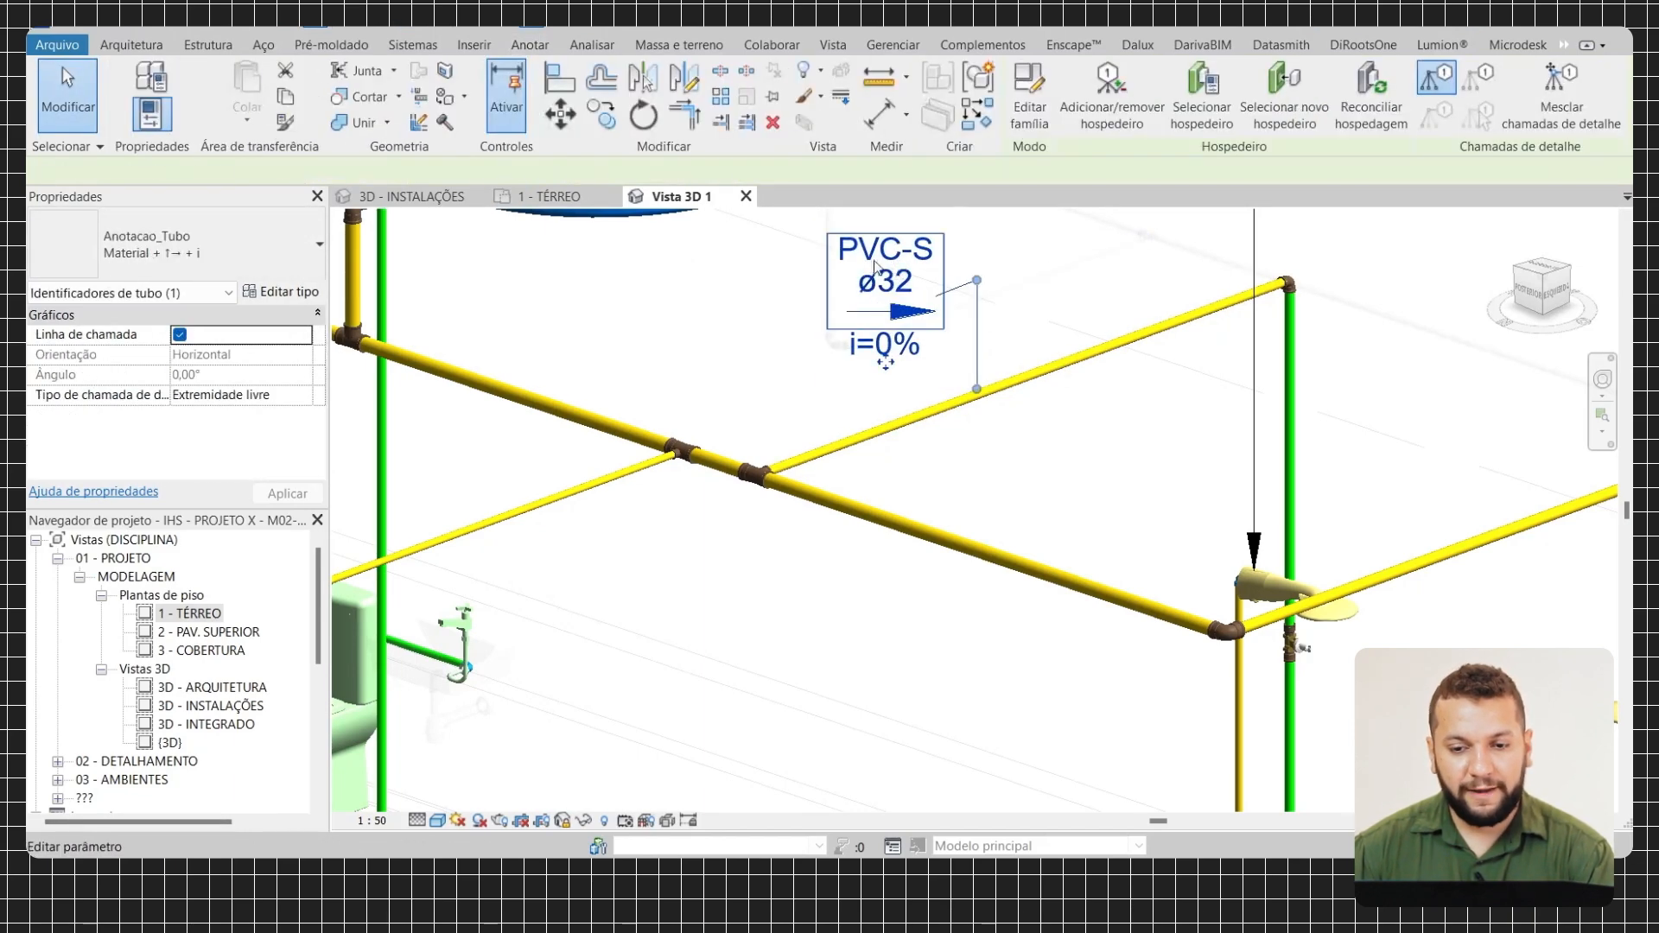
click(216, 250)
scroll(231, 505, down, 2)
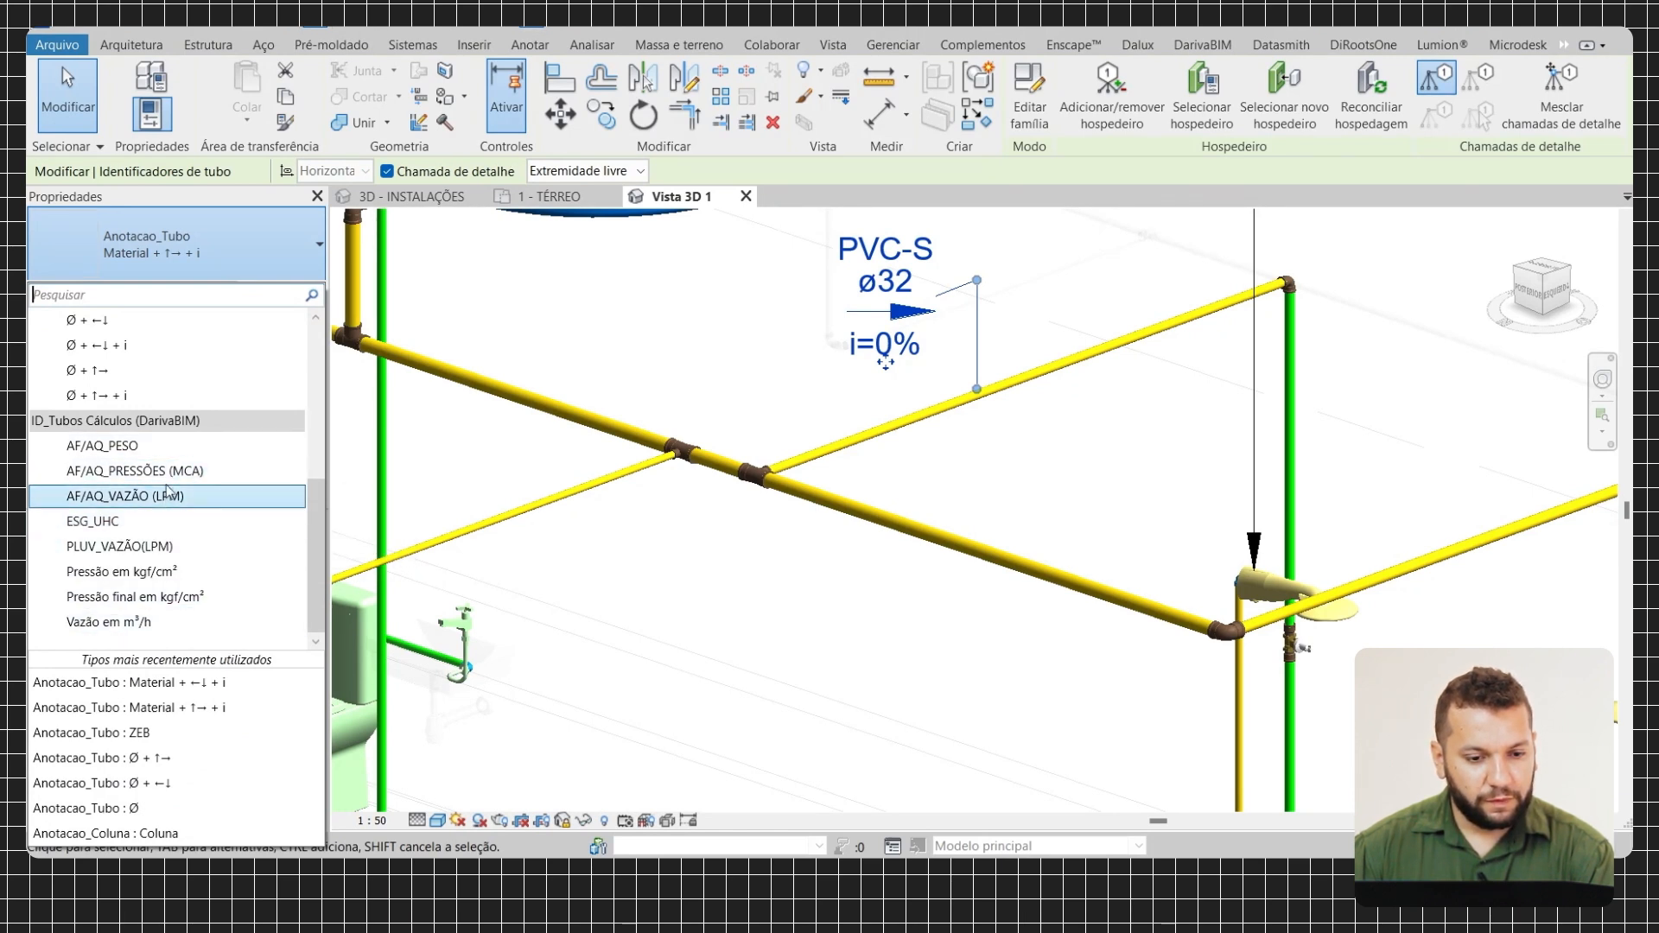
click(204, 471)
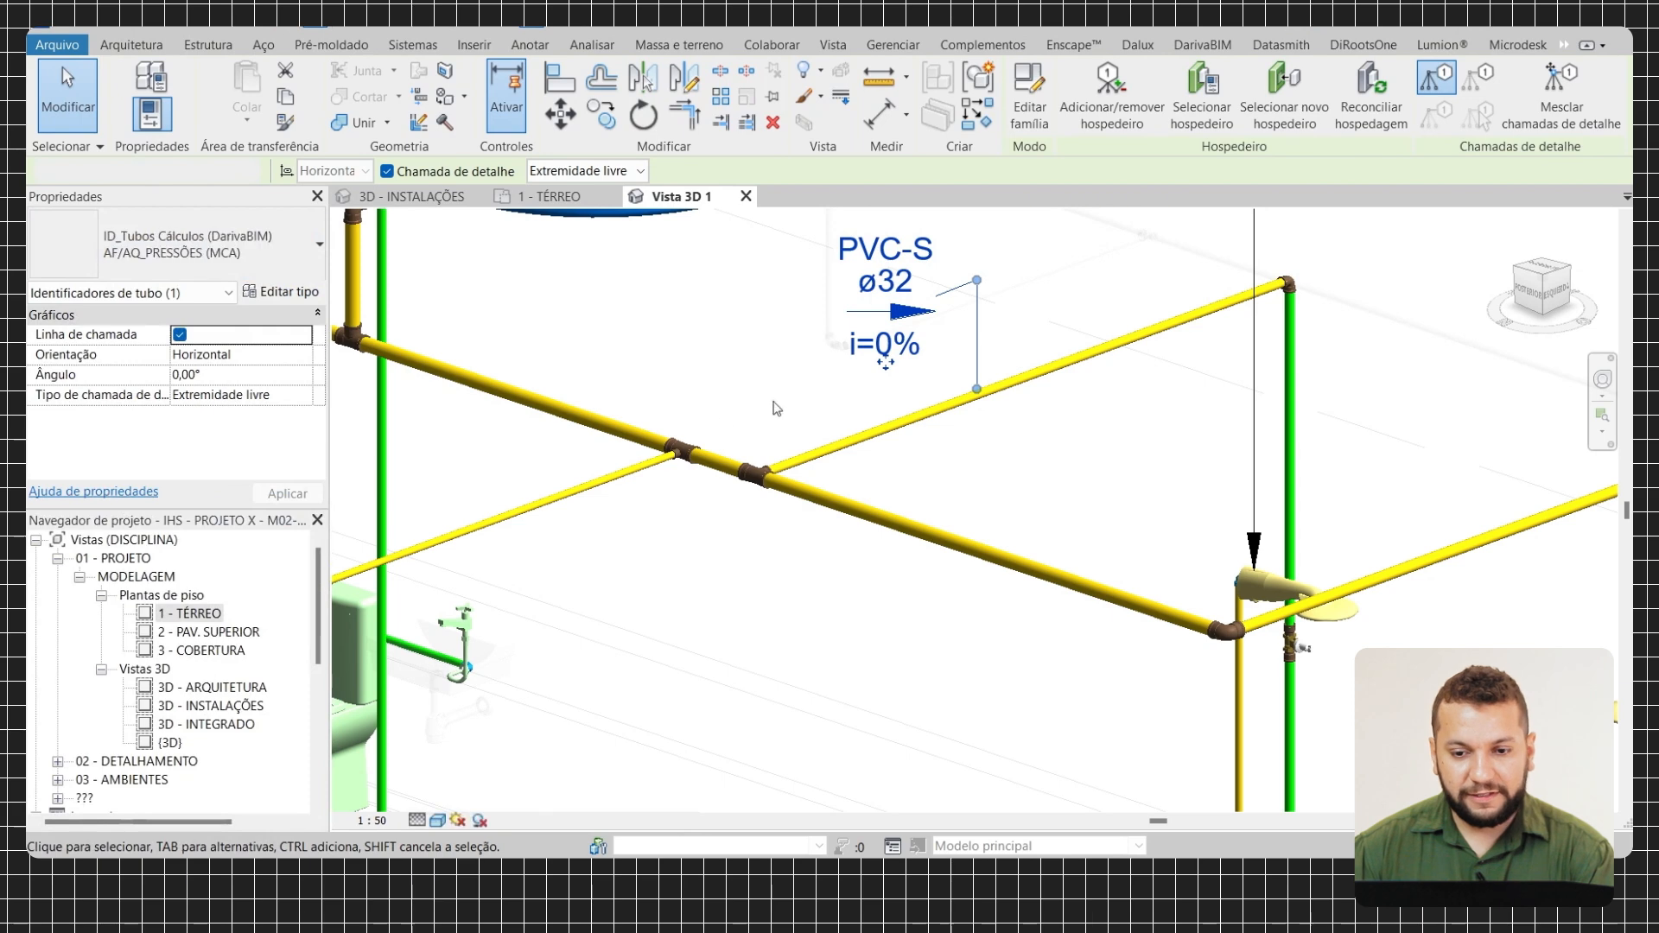
Examine the upstream (Pm) and downstream (Pju) pressures on the yellow branch pipe's tag against the surrounding network
key(Escape)
scroll(951, 389, down, 2)
middle_drag(950, 389, 929, 500)
click(867, 467)
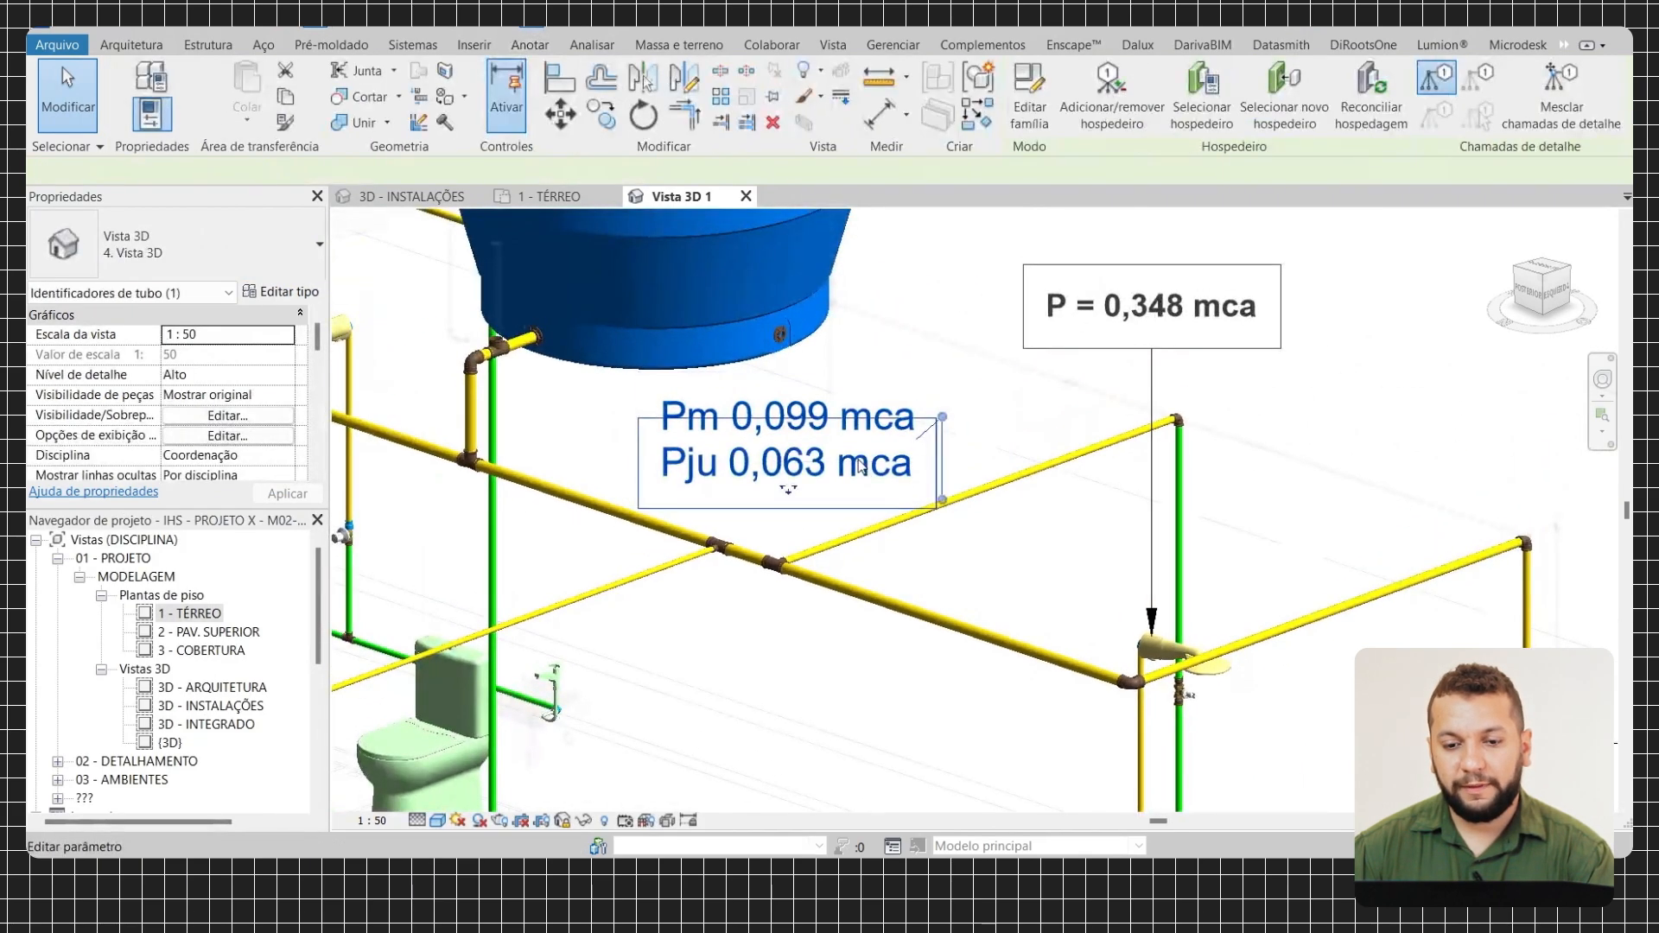
key(Escape)
scroll(970, 496, down, 1)
middle_drag(949, 509, 914, 491)
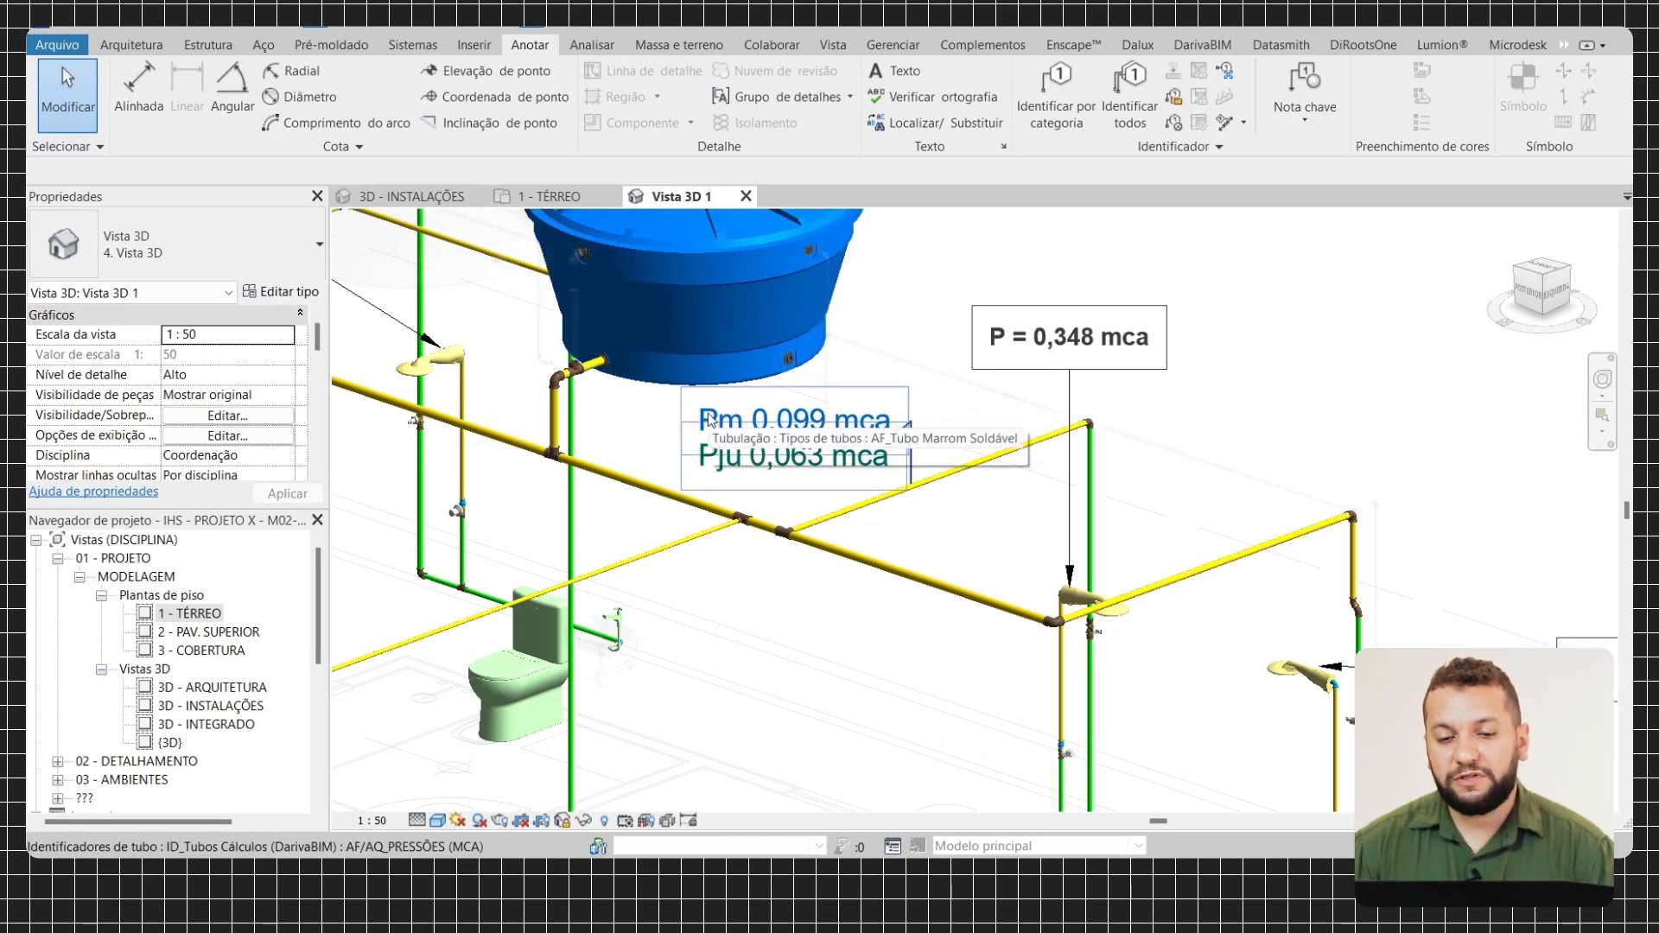
scroll(877, 478, up, 2)
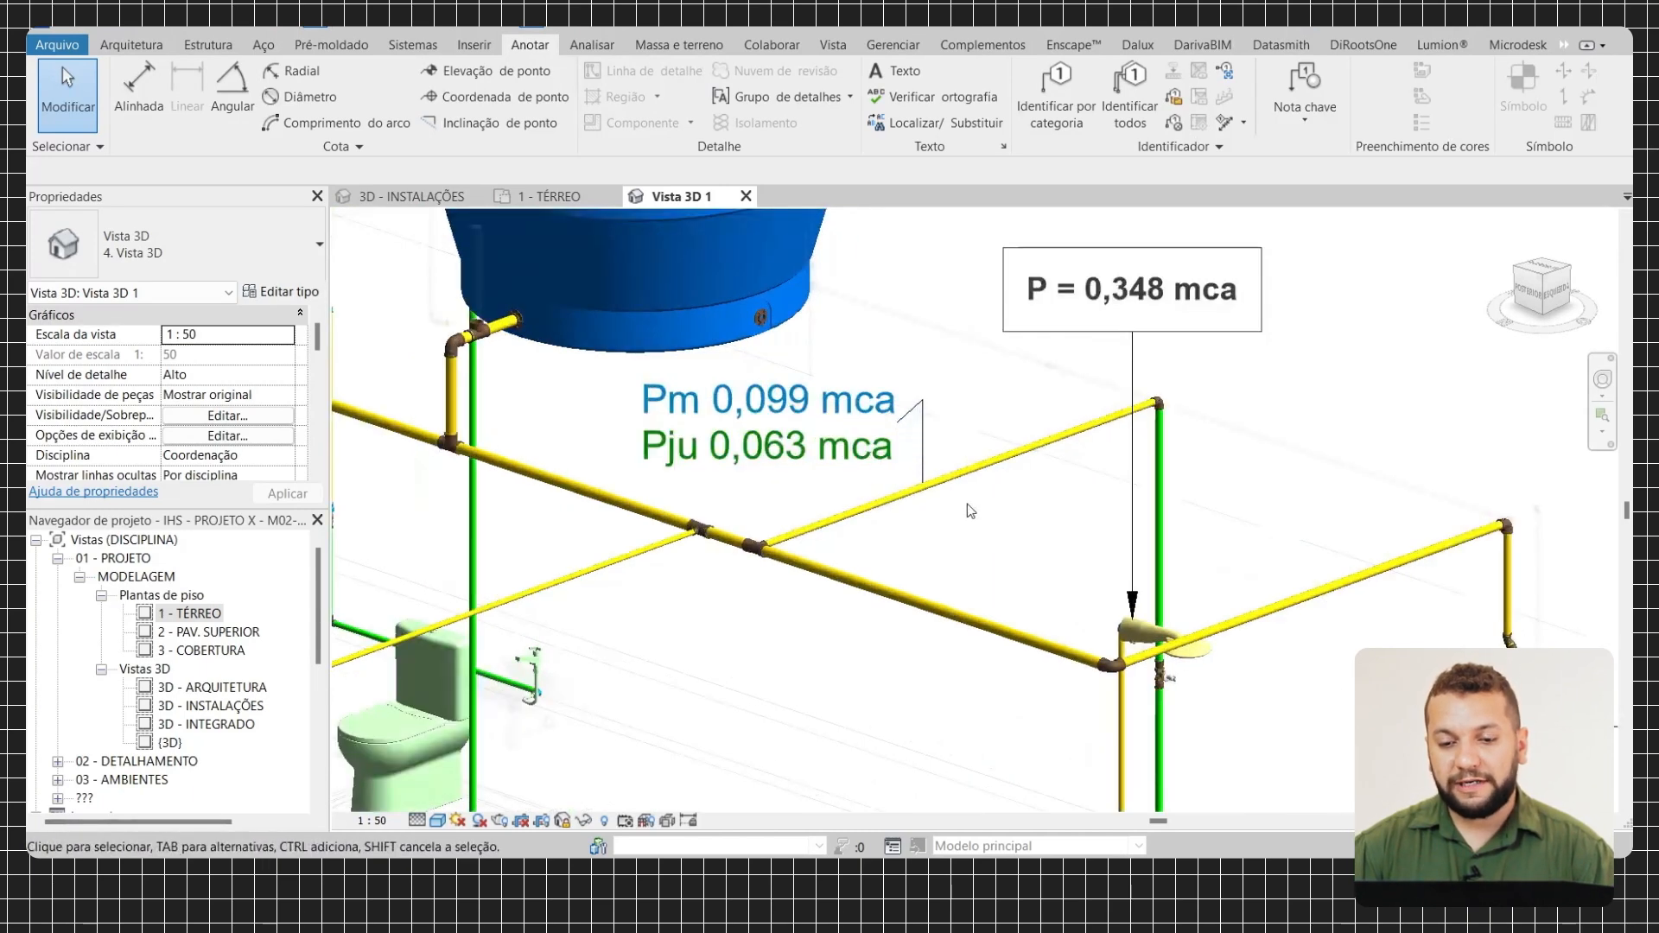
scroll(971, 511, up, 2)
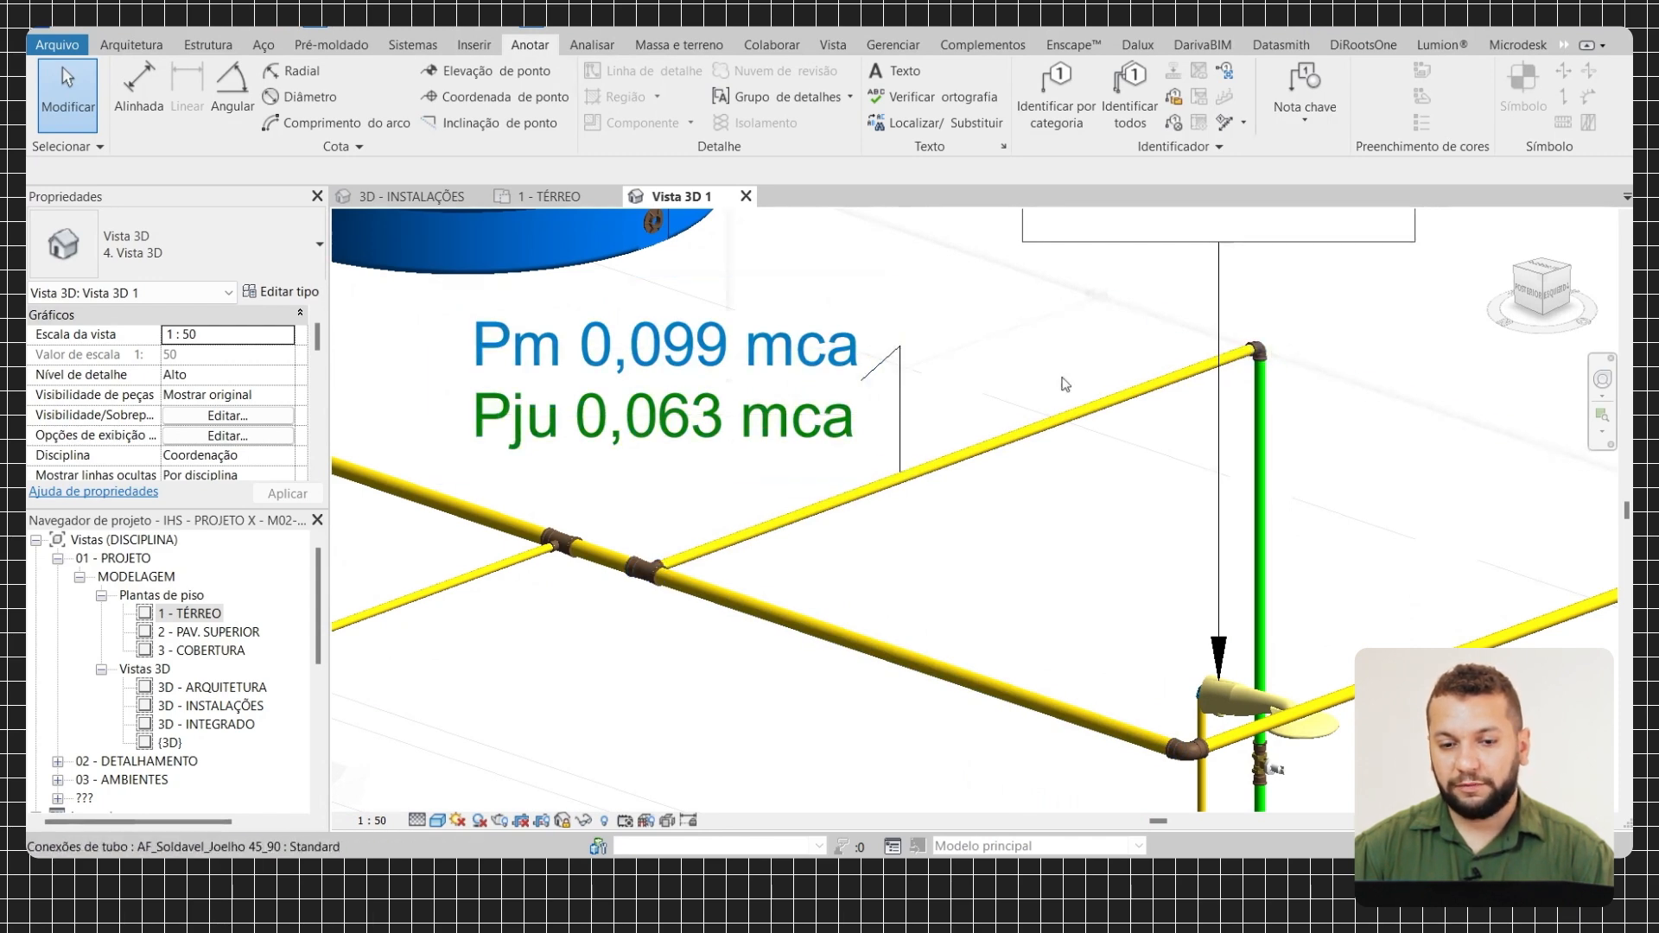
middle_drag(869, 383, 936, 383)
scroll(755, 429, down, 2)
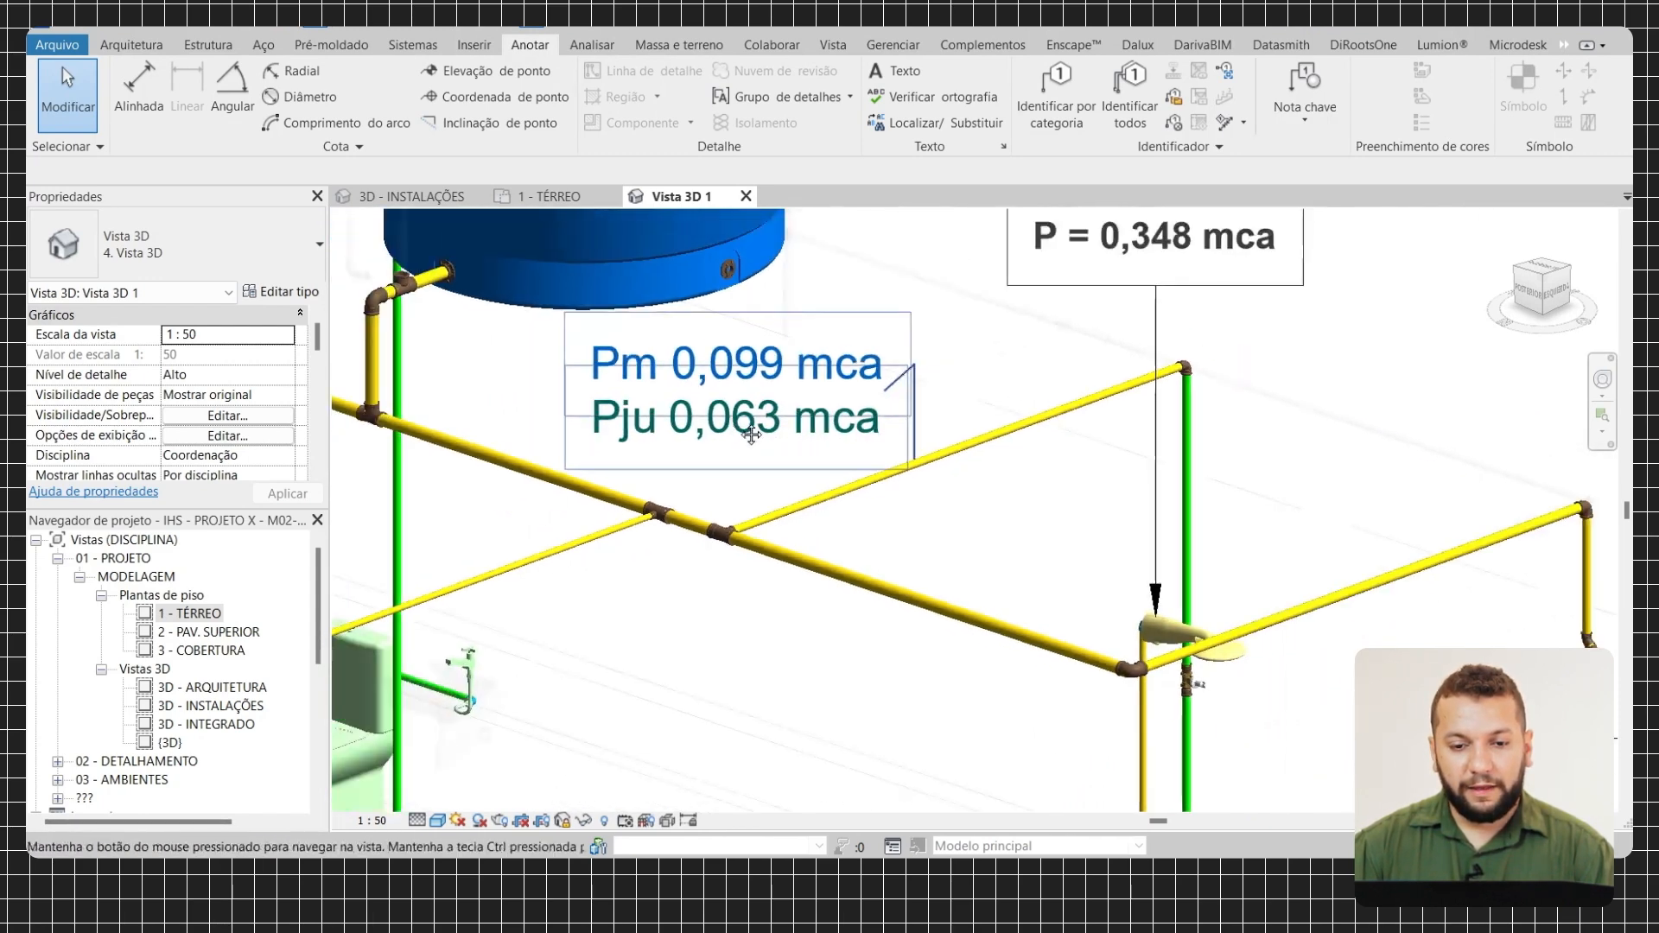
scroll(795, 374, up, 1)
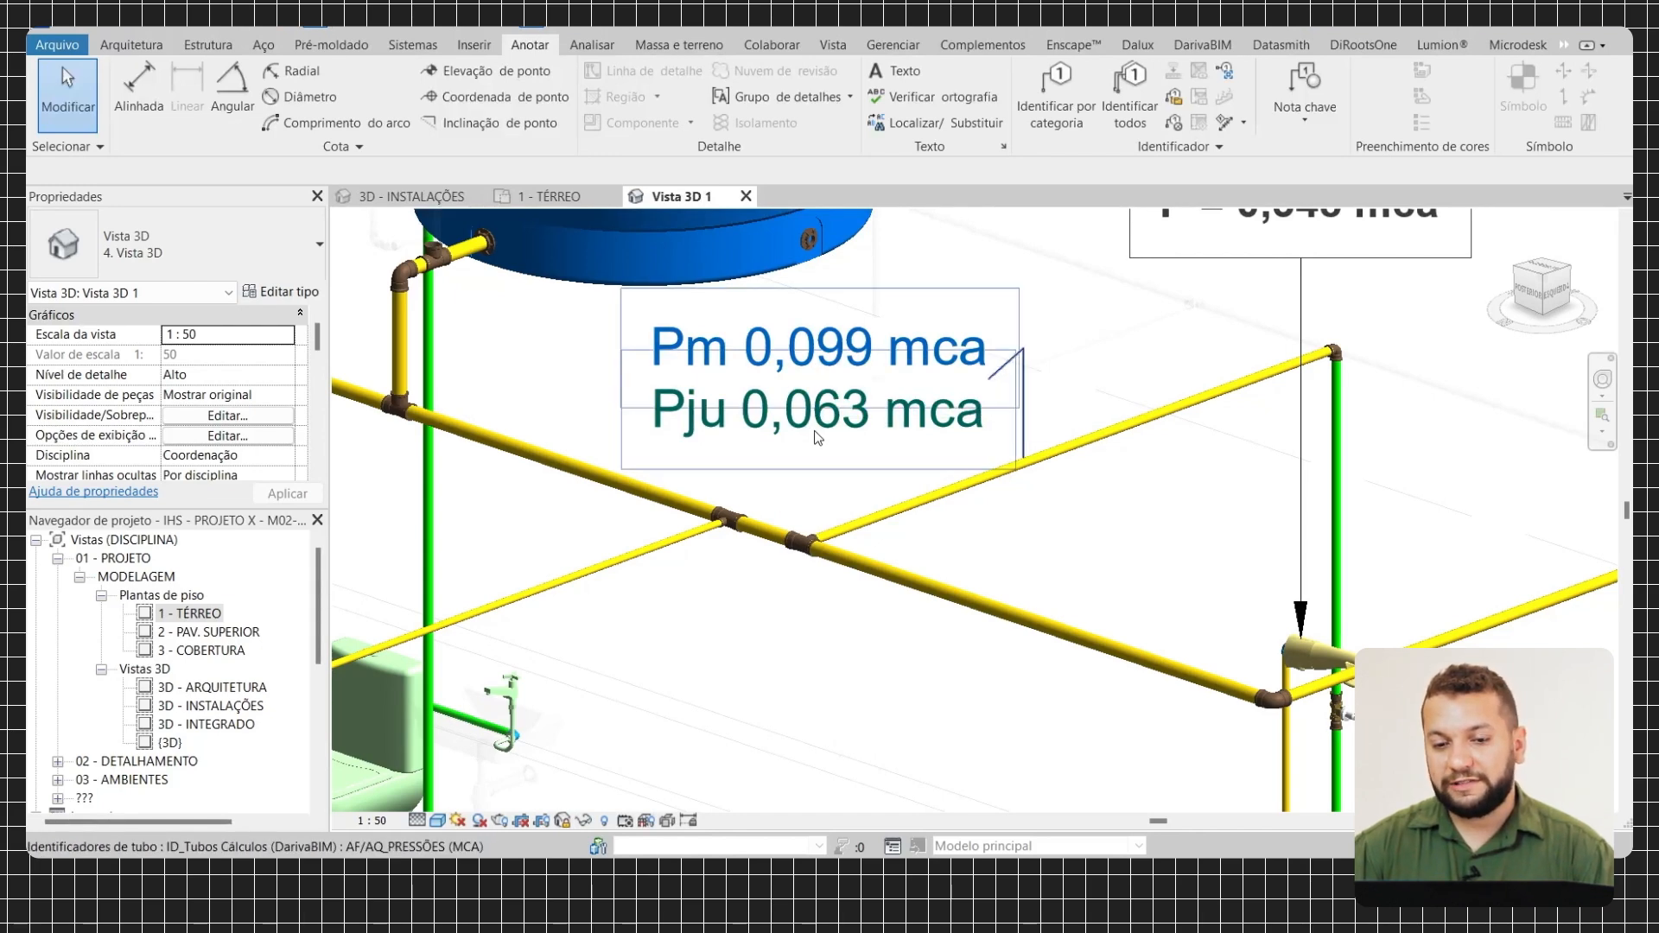
scroll(818, 438, down, 2)
scroll(920, 400, up, 1)
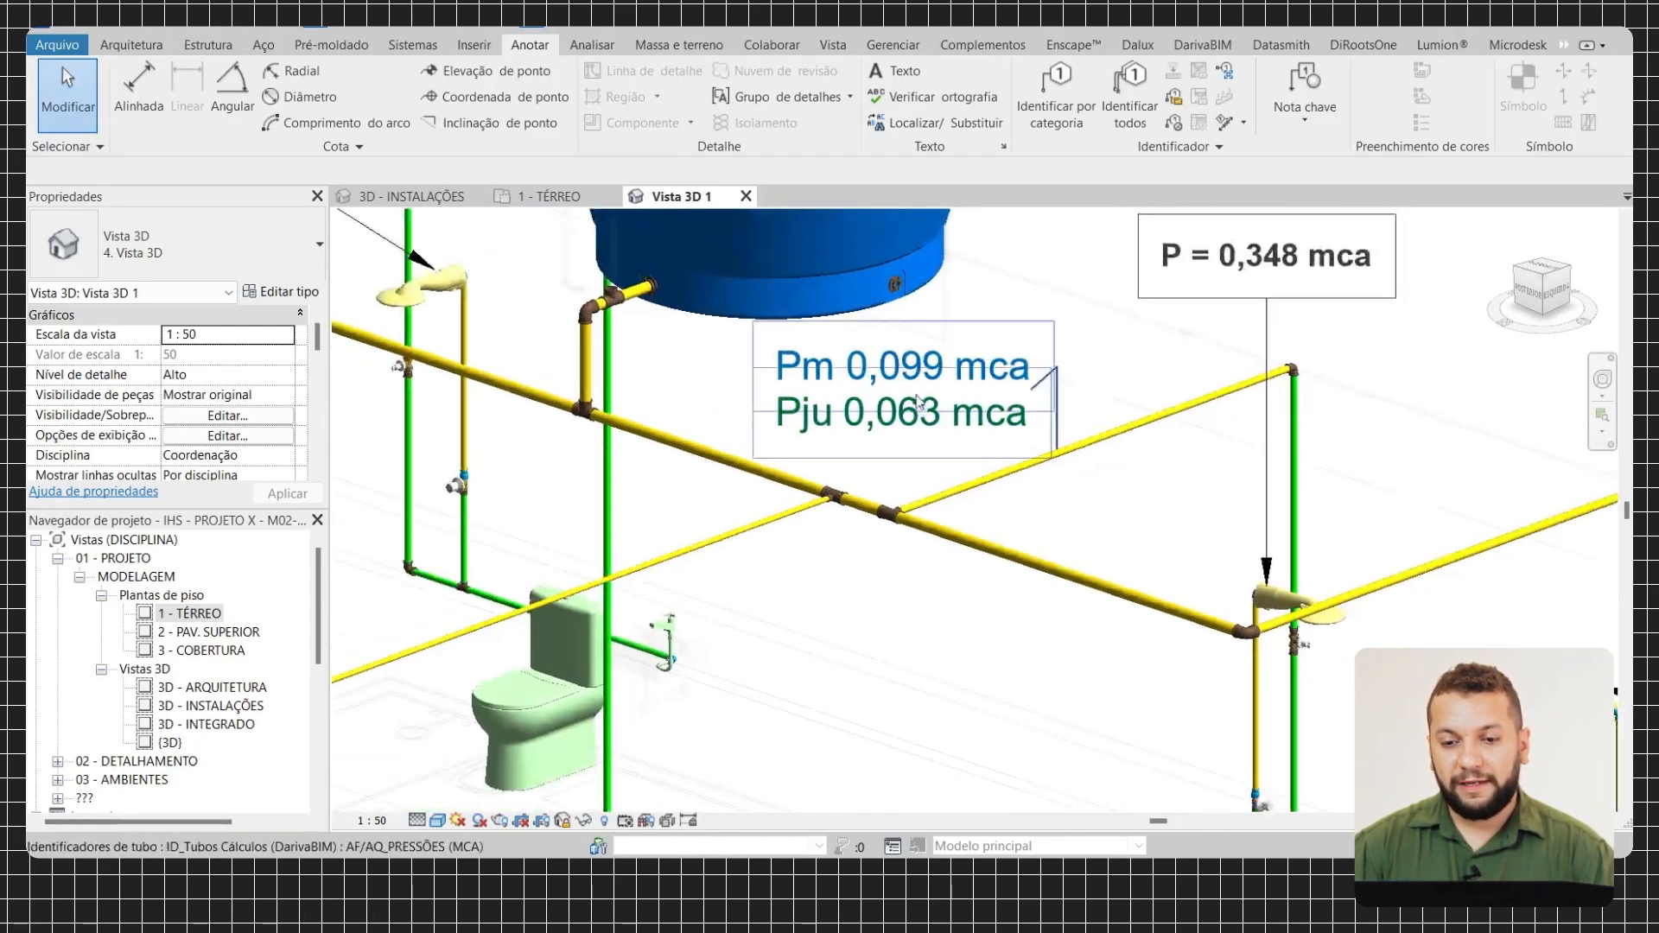
scroll(919, 400, up, 2)
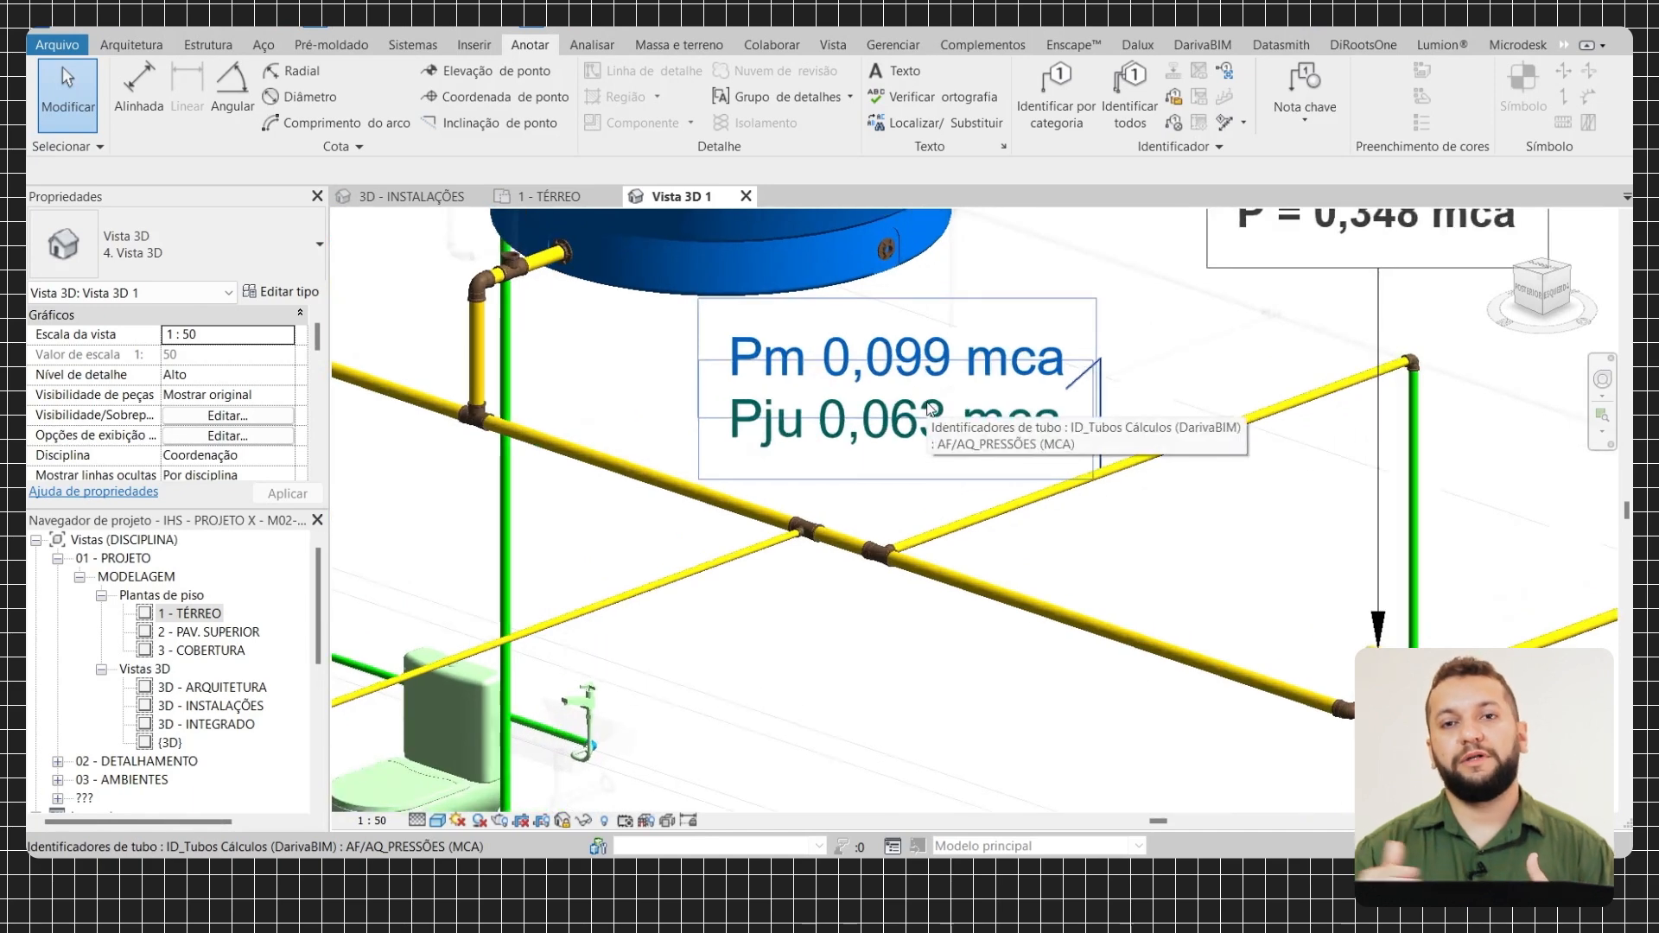
scroll(929, 408, down, 3)
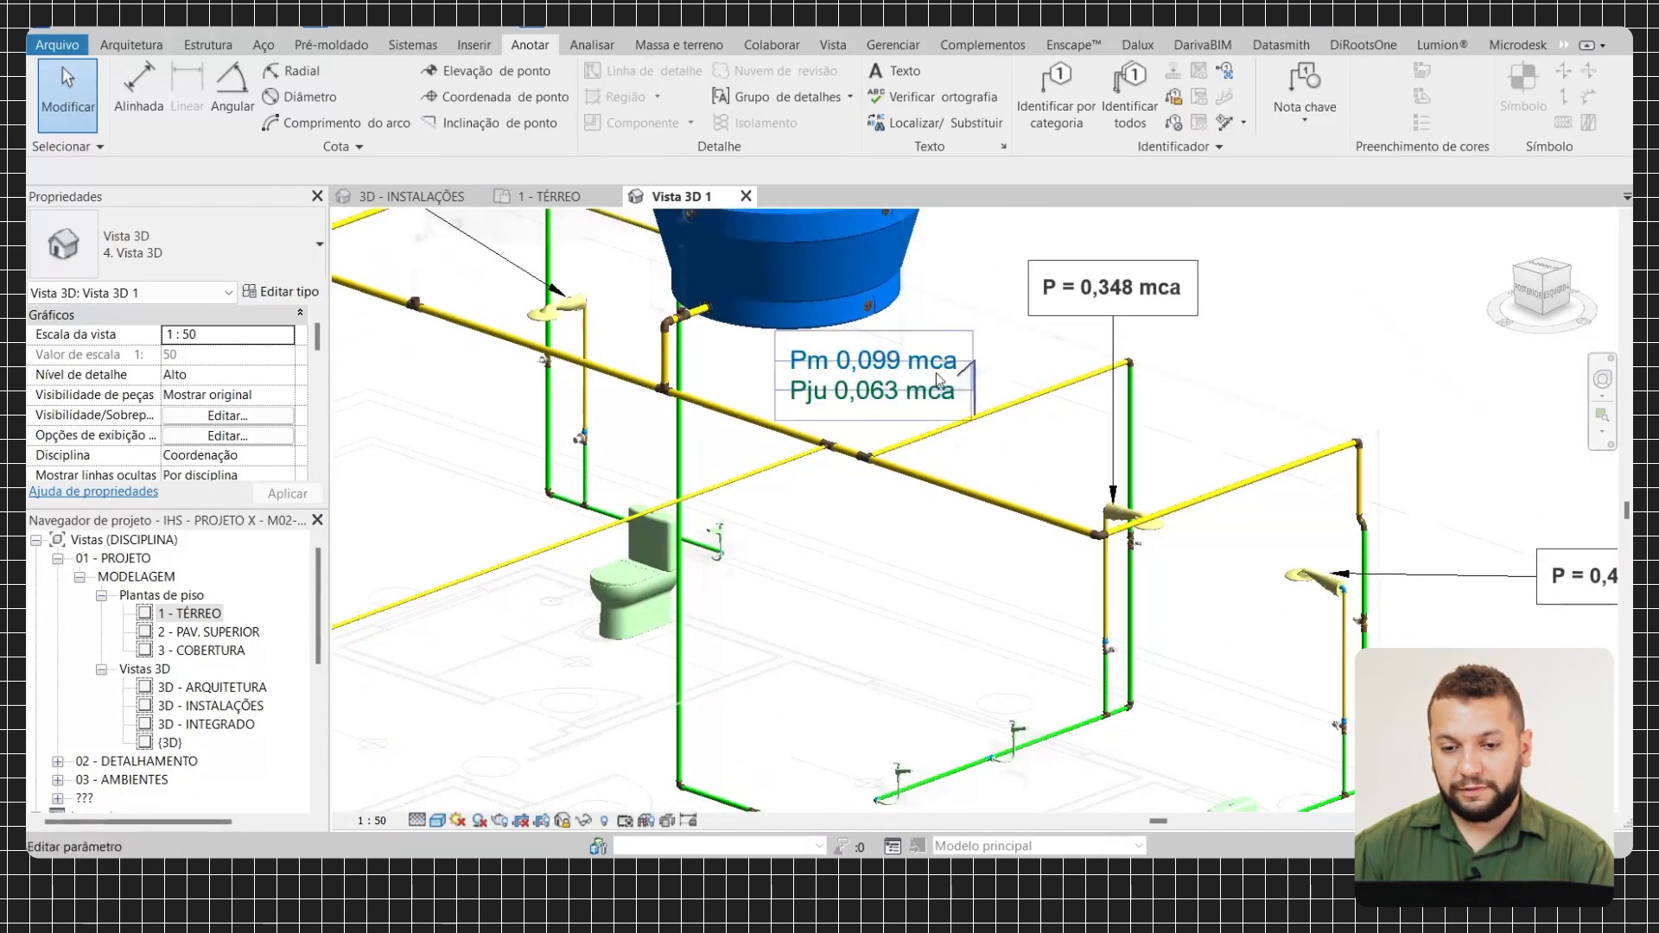
Tag the vertical green pipe at the end of the yellow branch with its Pm and Pju pressures, placing the tag beside the pipe with a leader
click(940, 381)
scroll(1102, 422, up, 1)
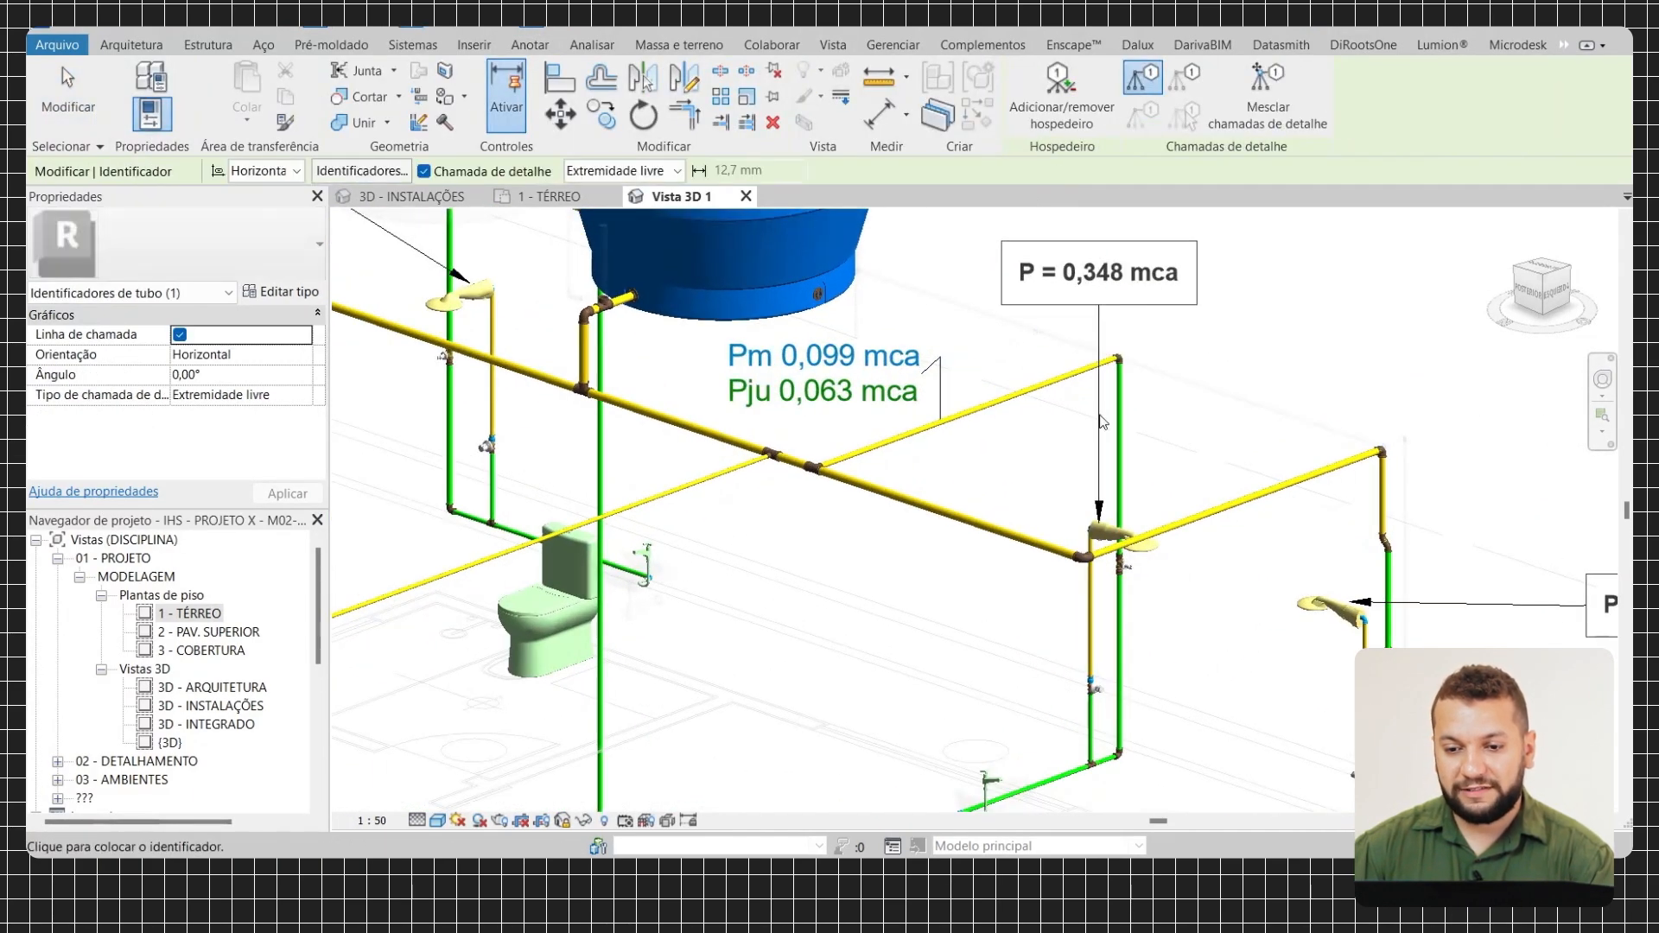
click(1305, 346)
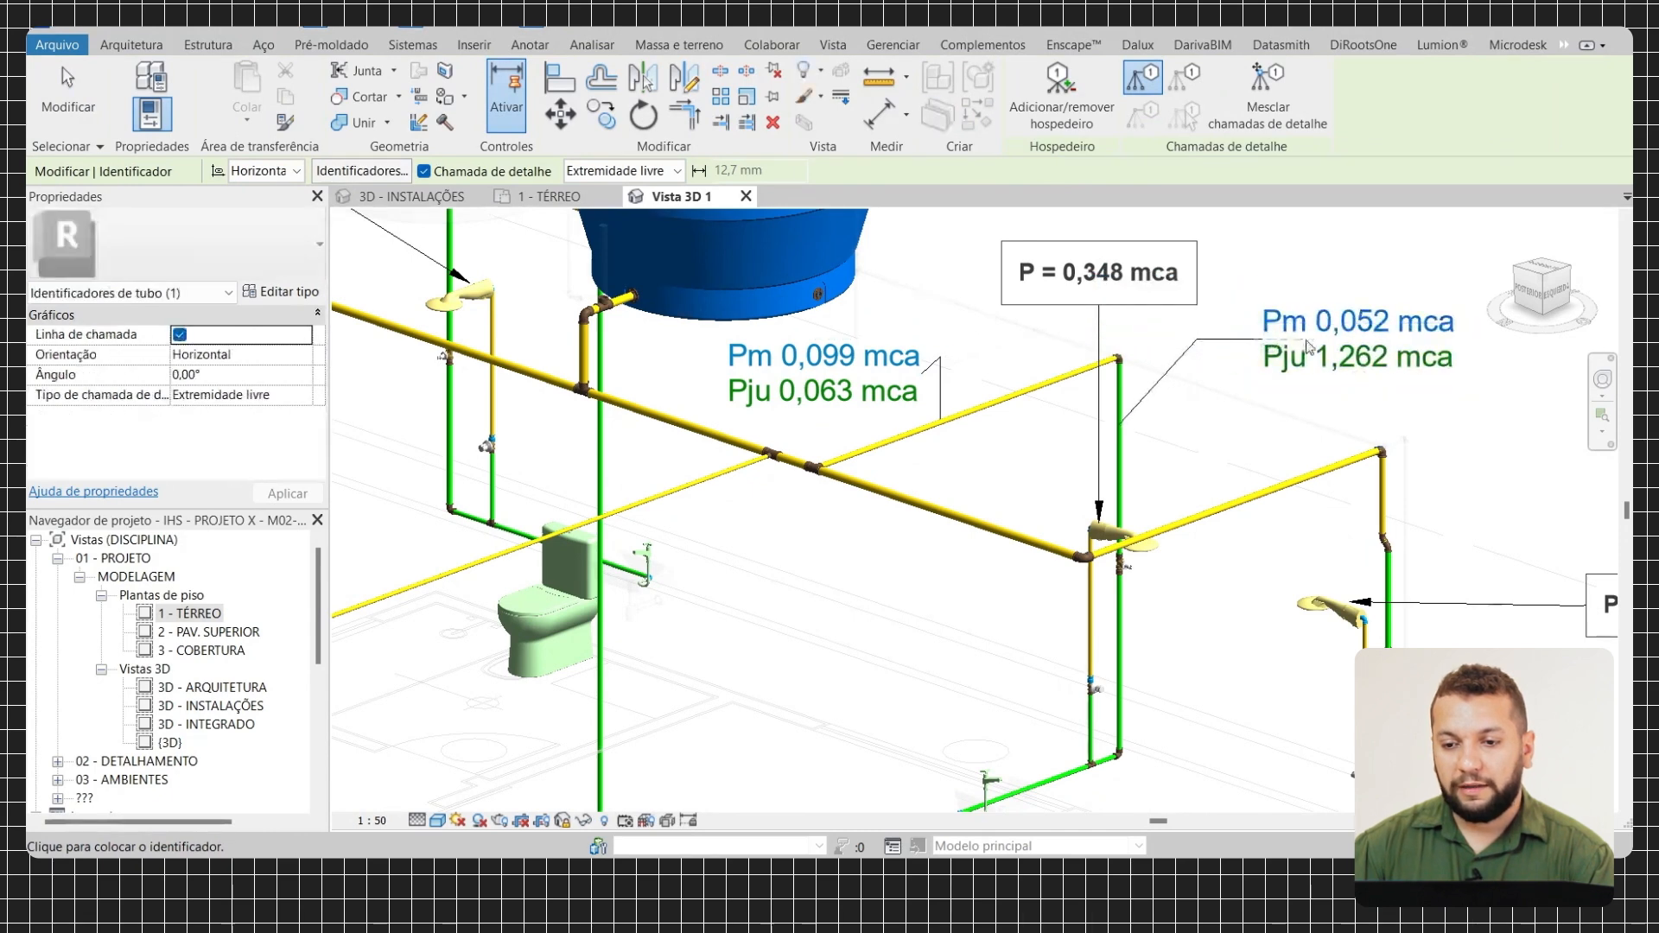
key(Escape)
key(Escape)
scroll(1236, 363, down, 2)
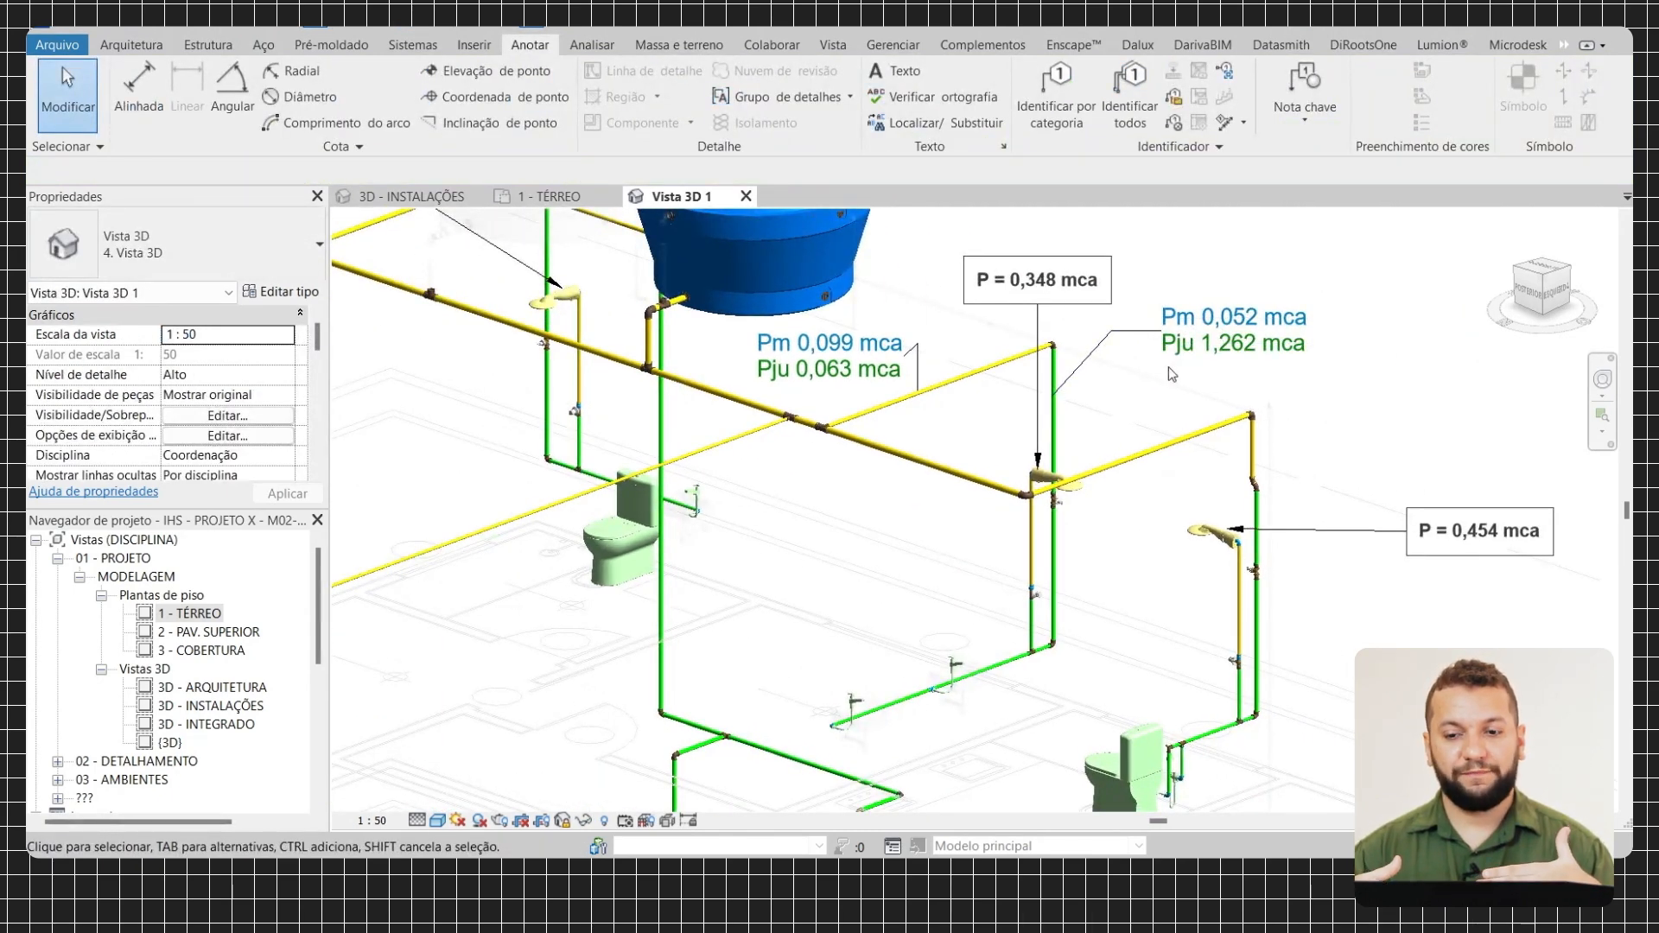
Examine the green drop pipe's pressure tag and gate valve, then review the network toward the far bathroom
scroll(1124, 363, up, 3)
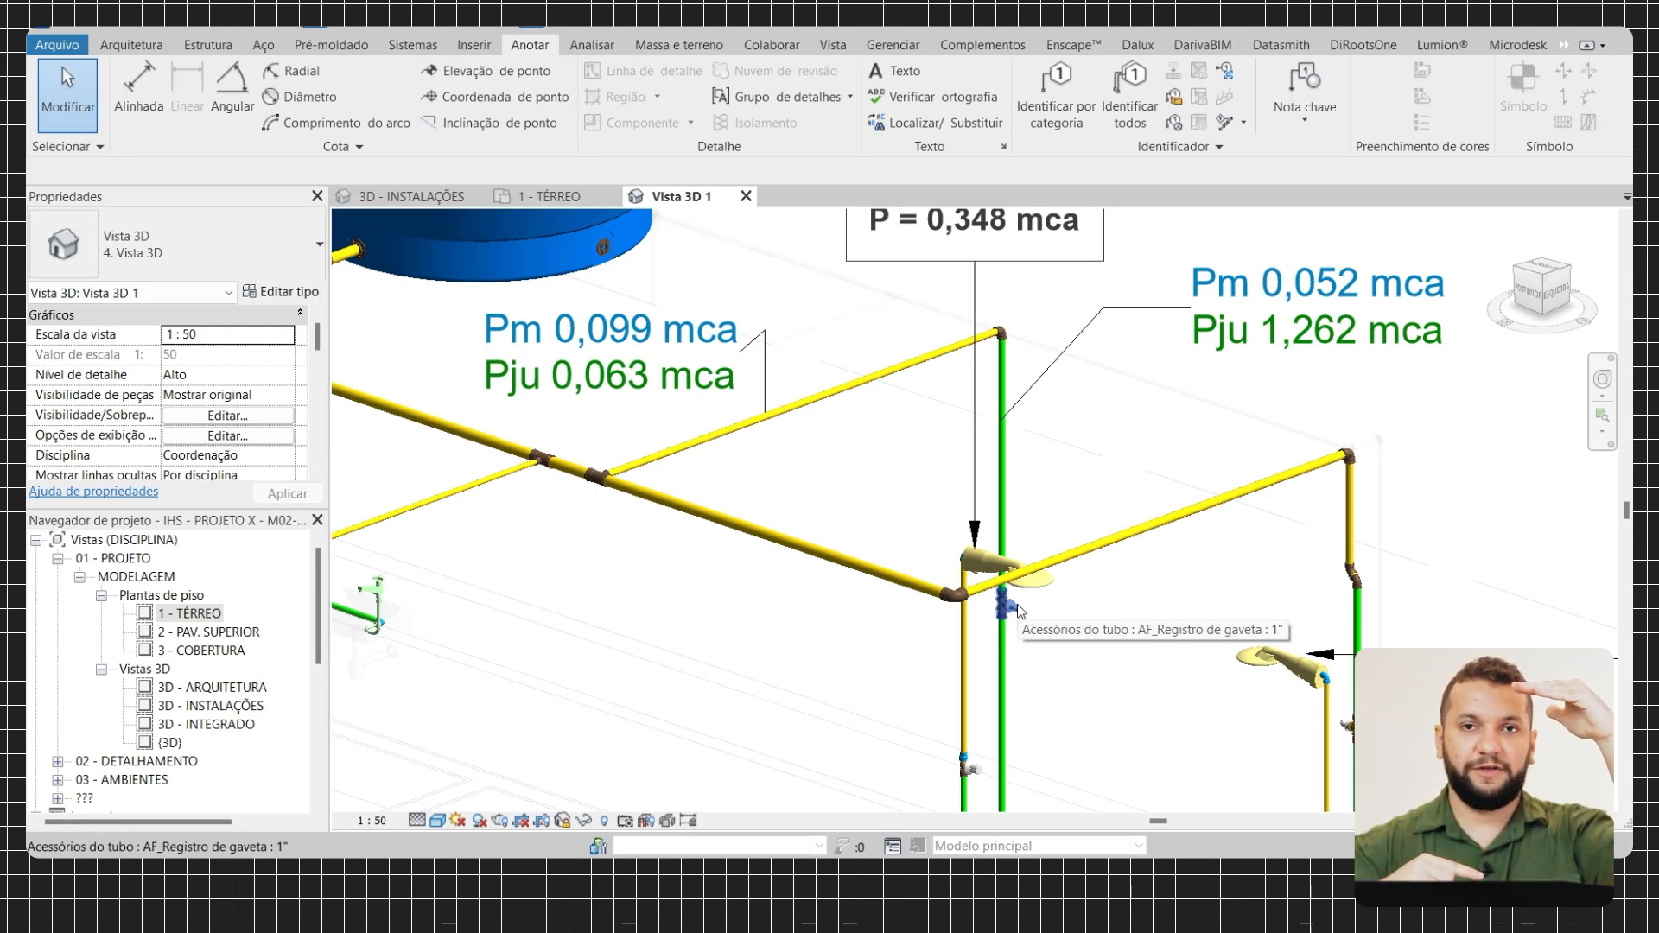
scroll(1019, 608, down, 5)
middle_drag(1152, 543, 1158, 540)
scroll(1078, 543, up, 2)
scroll(1076, 545, down, 2)
middle_drag(1029, 572, 1234, 543)
middle_drag(1097, 556, 1188, 537)
scroll(661, 657, up, 4)
middle_drag(718, 663, 789, 682)
middle_drag(752, 511, 752, 600)
scroll(490, 486, down, 2)
scroll(471, 479, down, 4)
middle_drag(786, 463, 737, 506)
scroll(1055, 419, up, 3)
Inspect the main pipe segment beside the tank outlet tee and follow it to the junction with the long far branch
click(1060, 365)
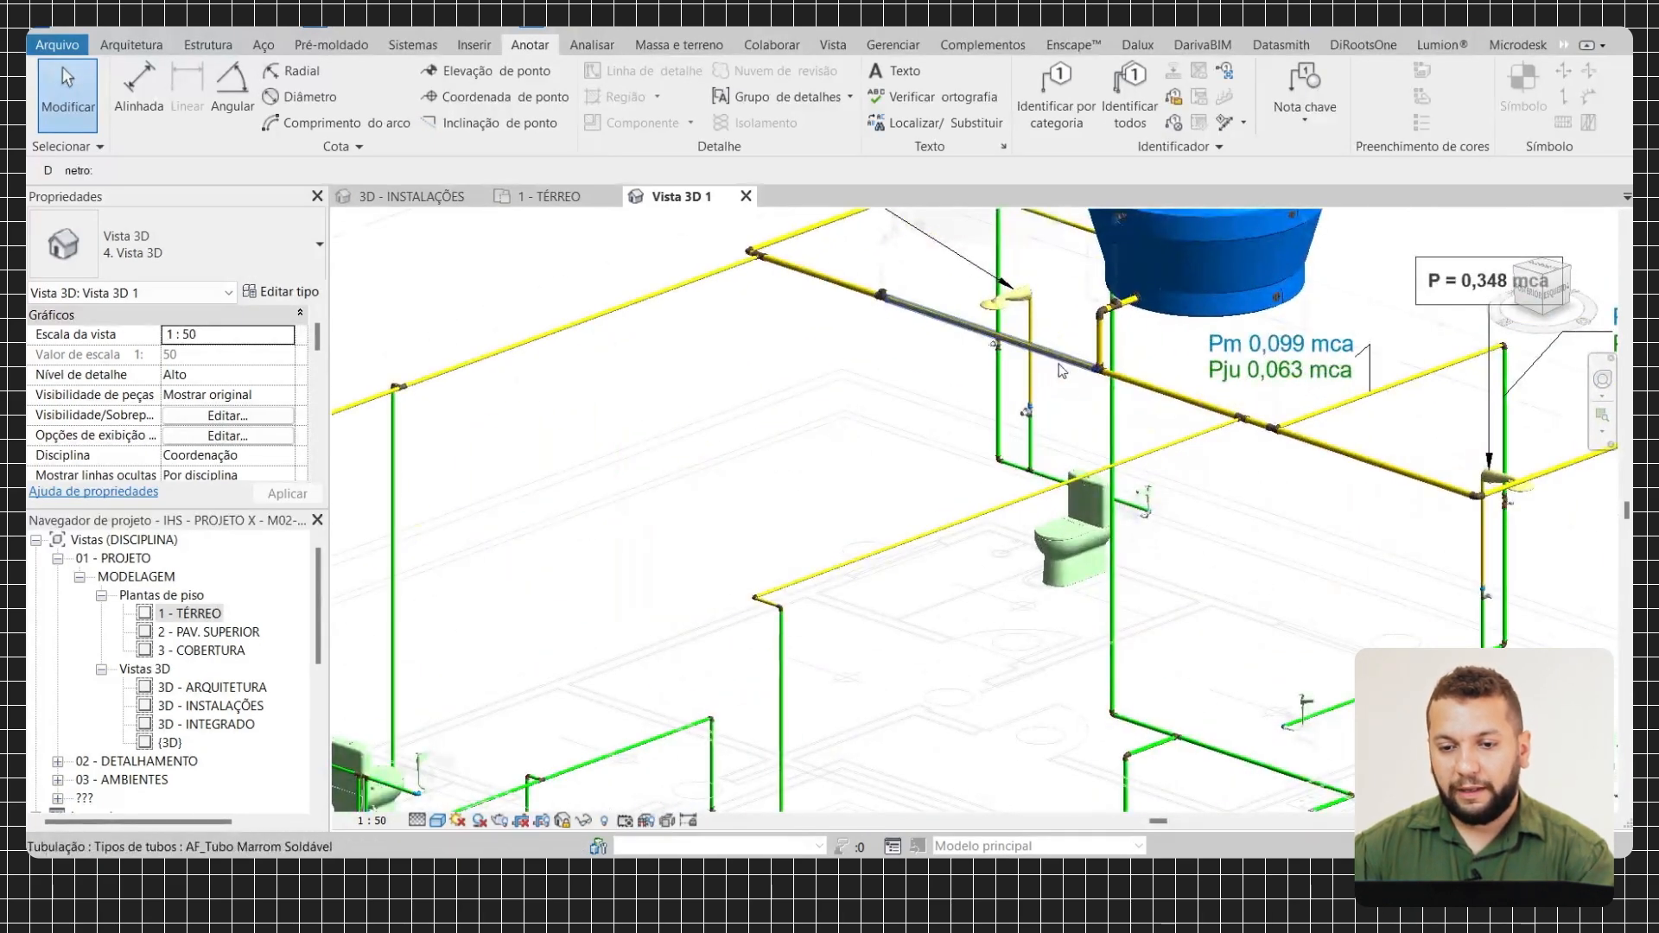
click(926, 331)
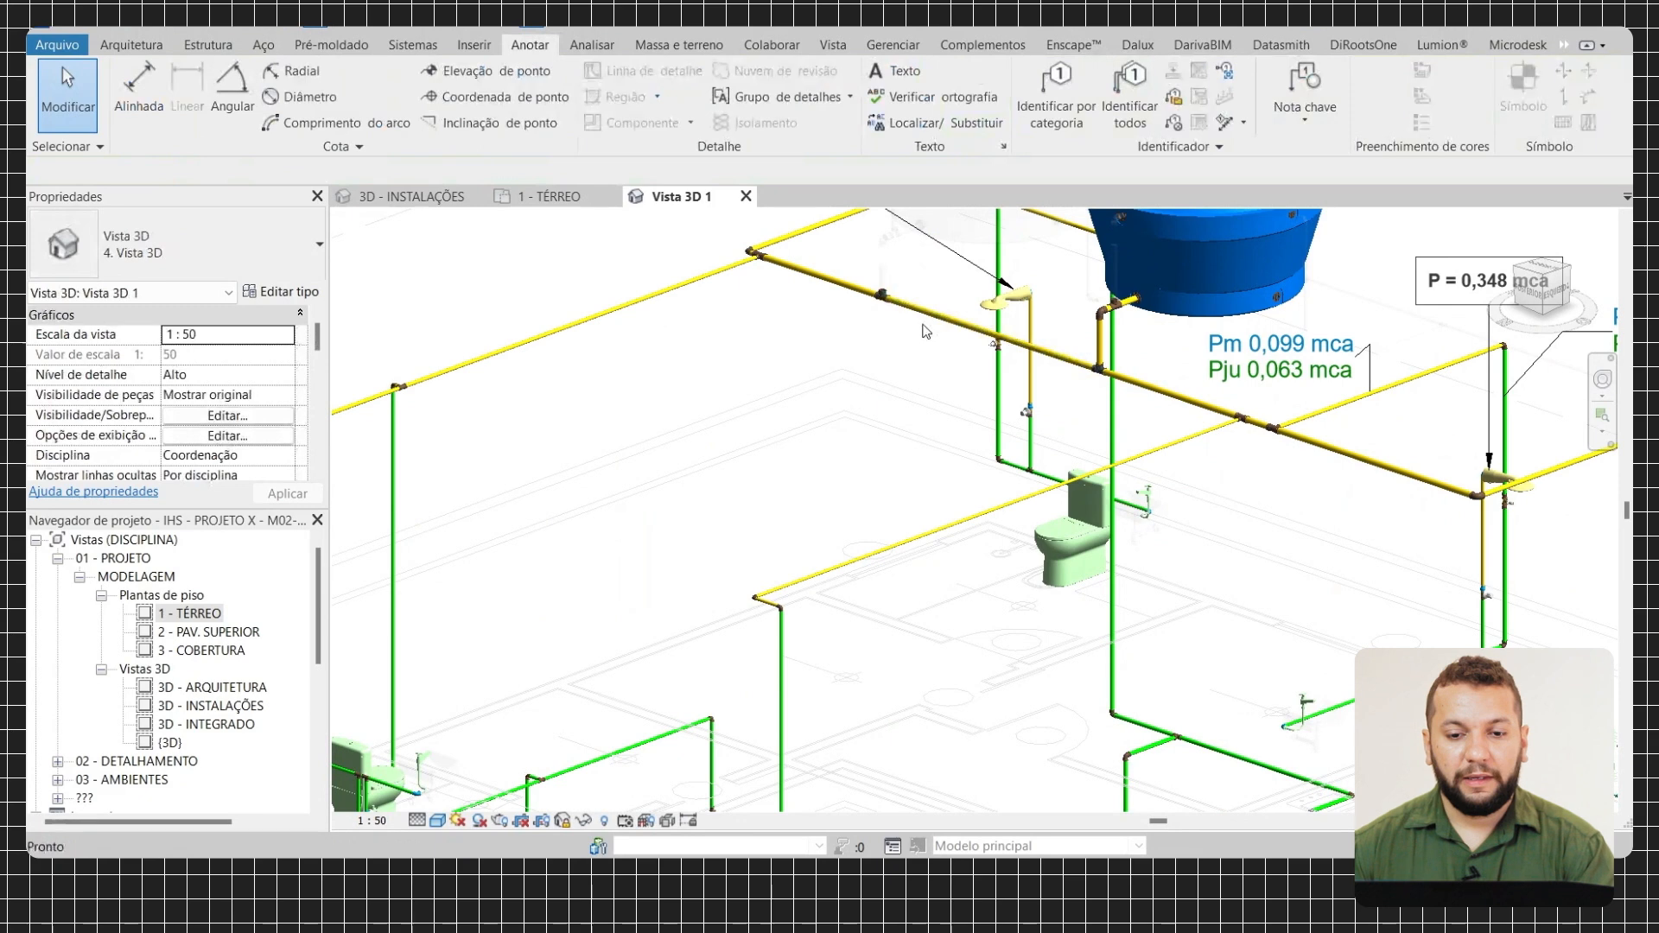
scroll(925, 331, up, 4)
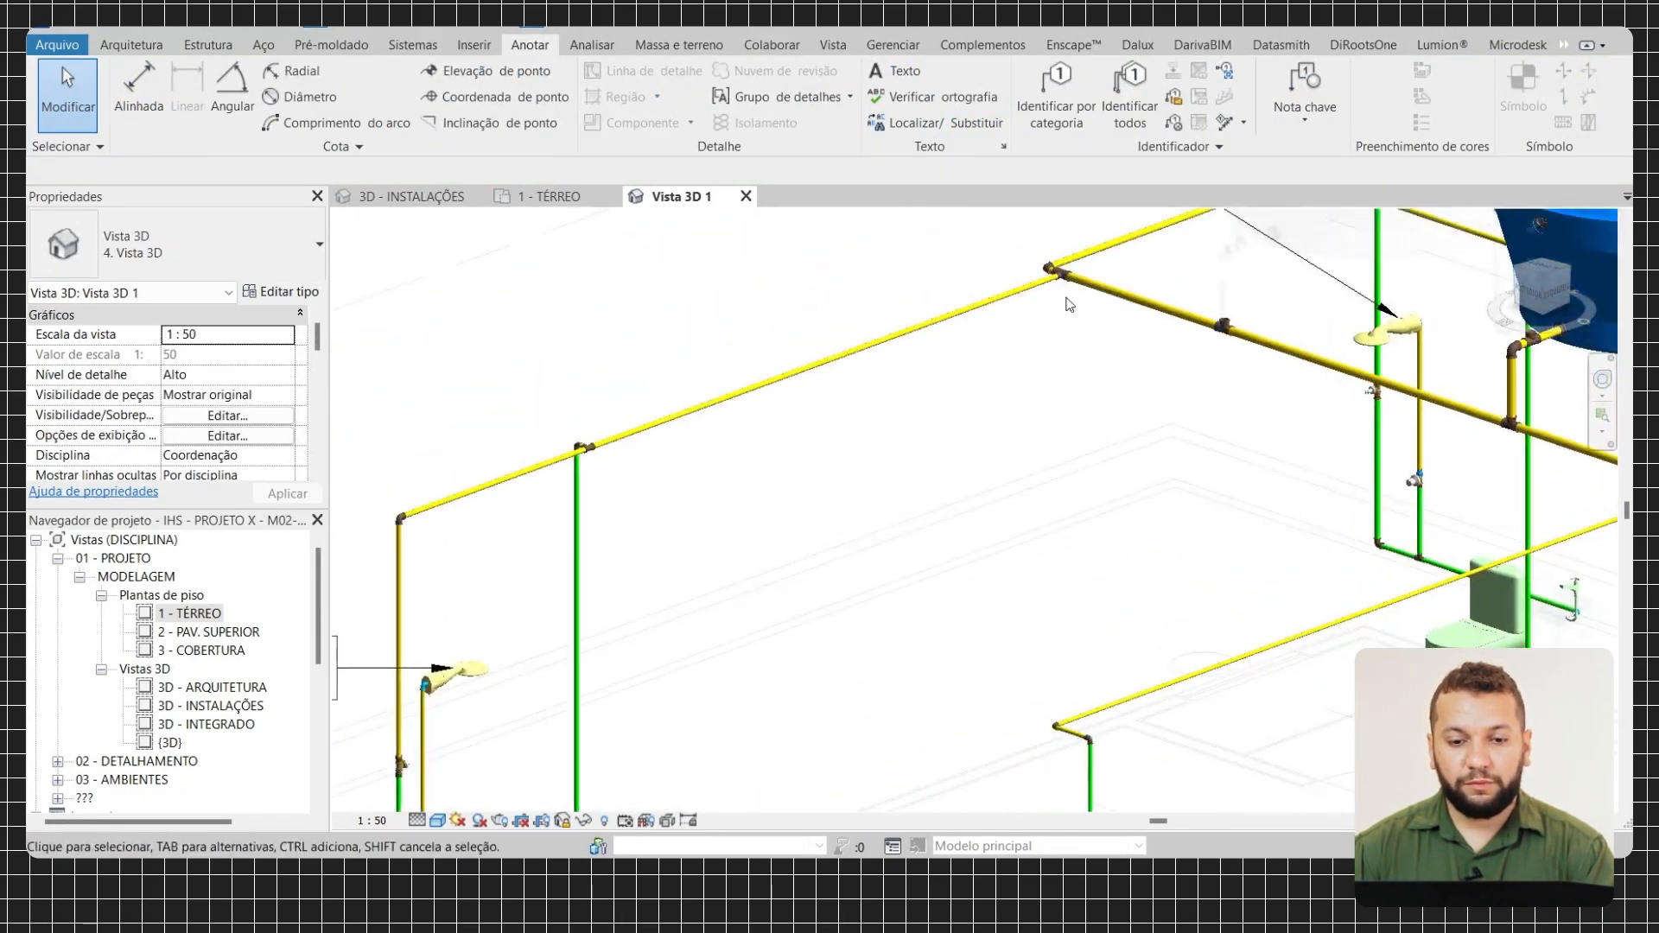
scroll(1070, 311, down, 3)
scroll(1059, 435, up, 3)
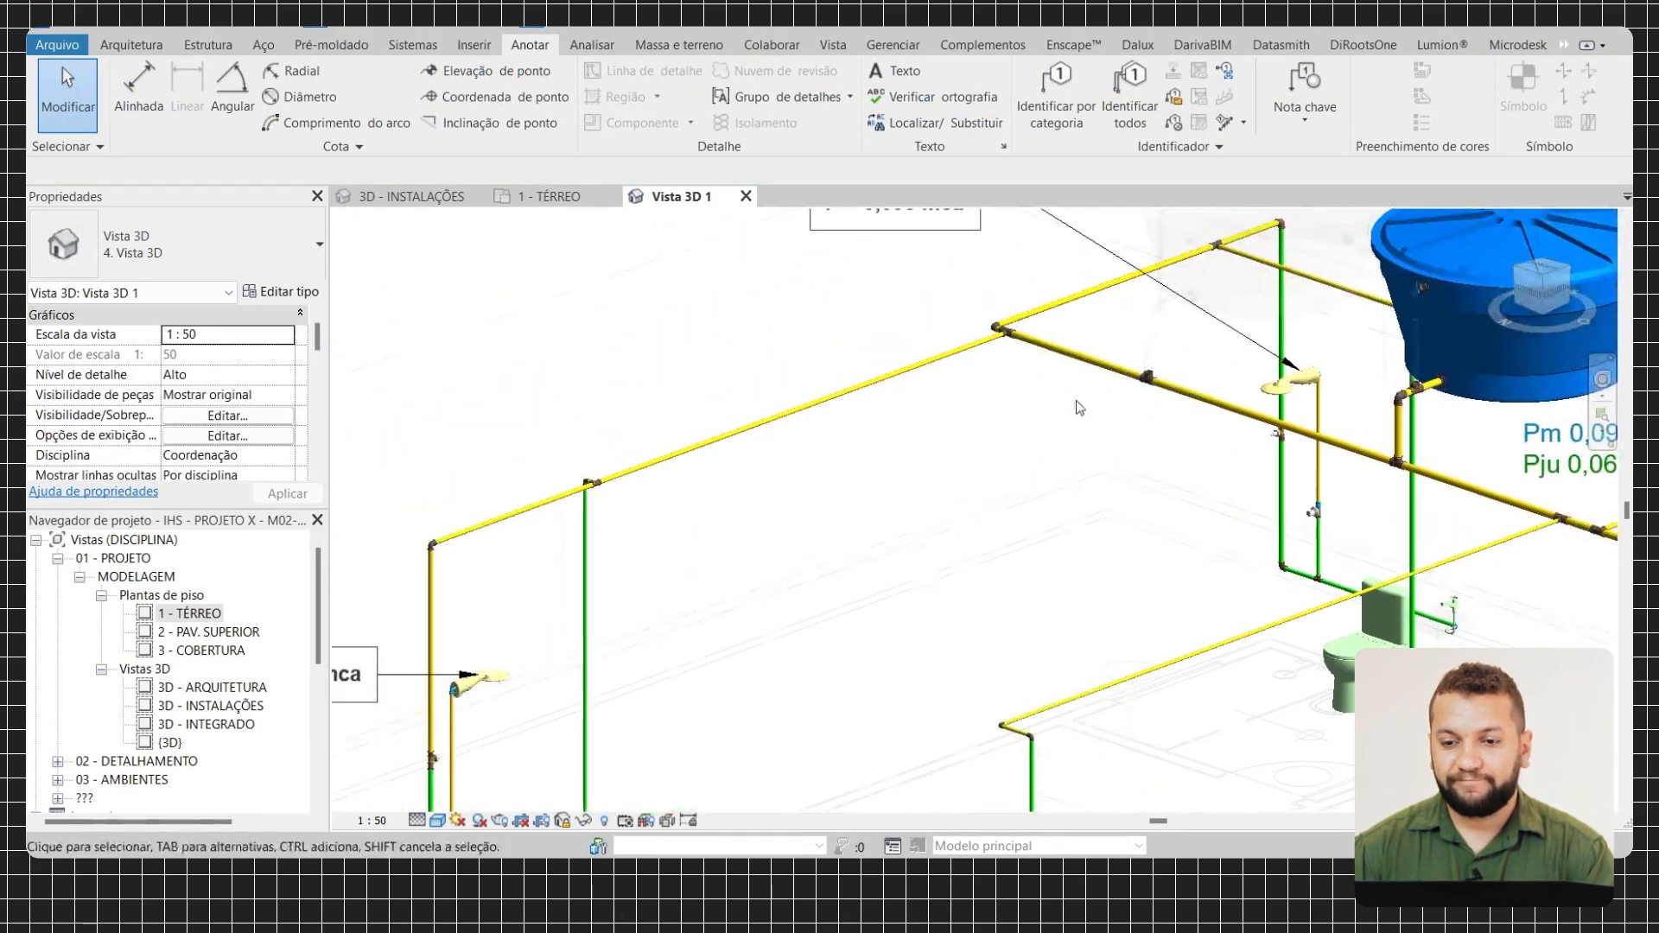
Set the diameter of the long far branch to 40 mm, covering both horizontal pipes, the tee between them and the end elbow
scroll(1055, 429, up, 4)
click(836, 247)
scroll(832, 355, down, 3)
middle_drag(615, 456, 936, 419)
scroll(646, 415, up, 2)
scroll(743, 467, up, 2)
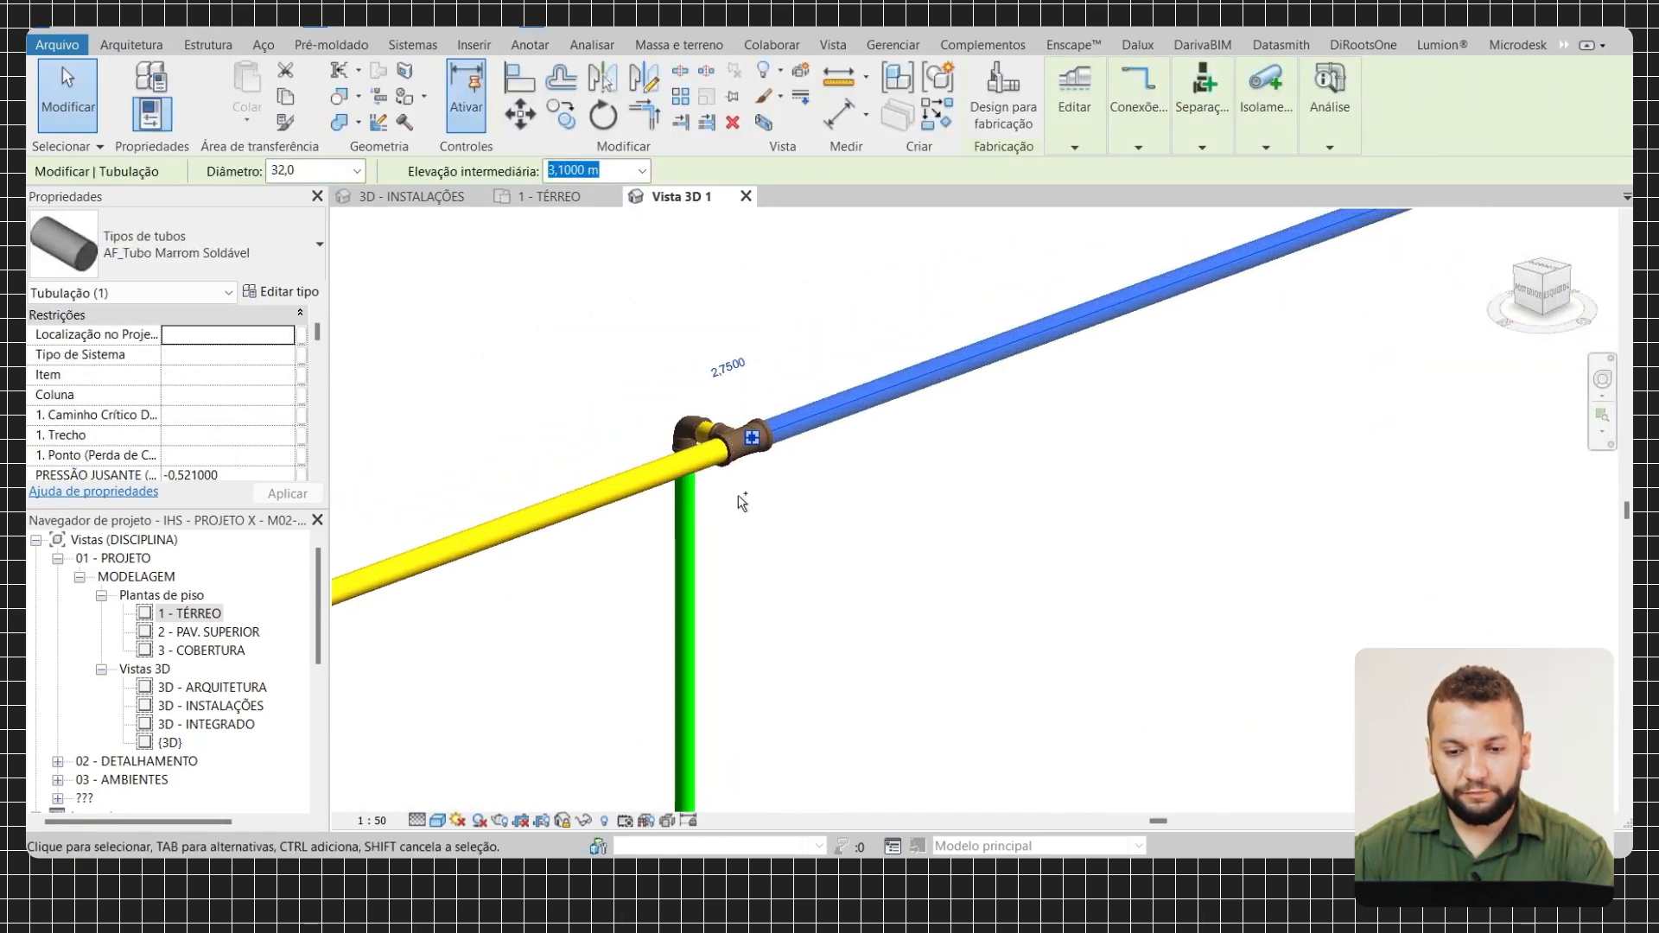
ctrl+click(610, 486)
scroll(607, 486, down, 3)
middle_drag(415, 549, 814, 452)
scroll(814, 452, up, 1)
scroll(735, 488, up, 1)
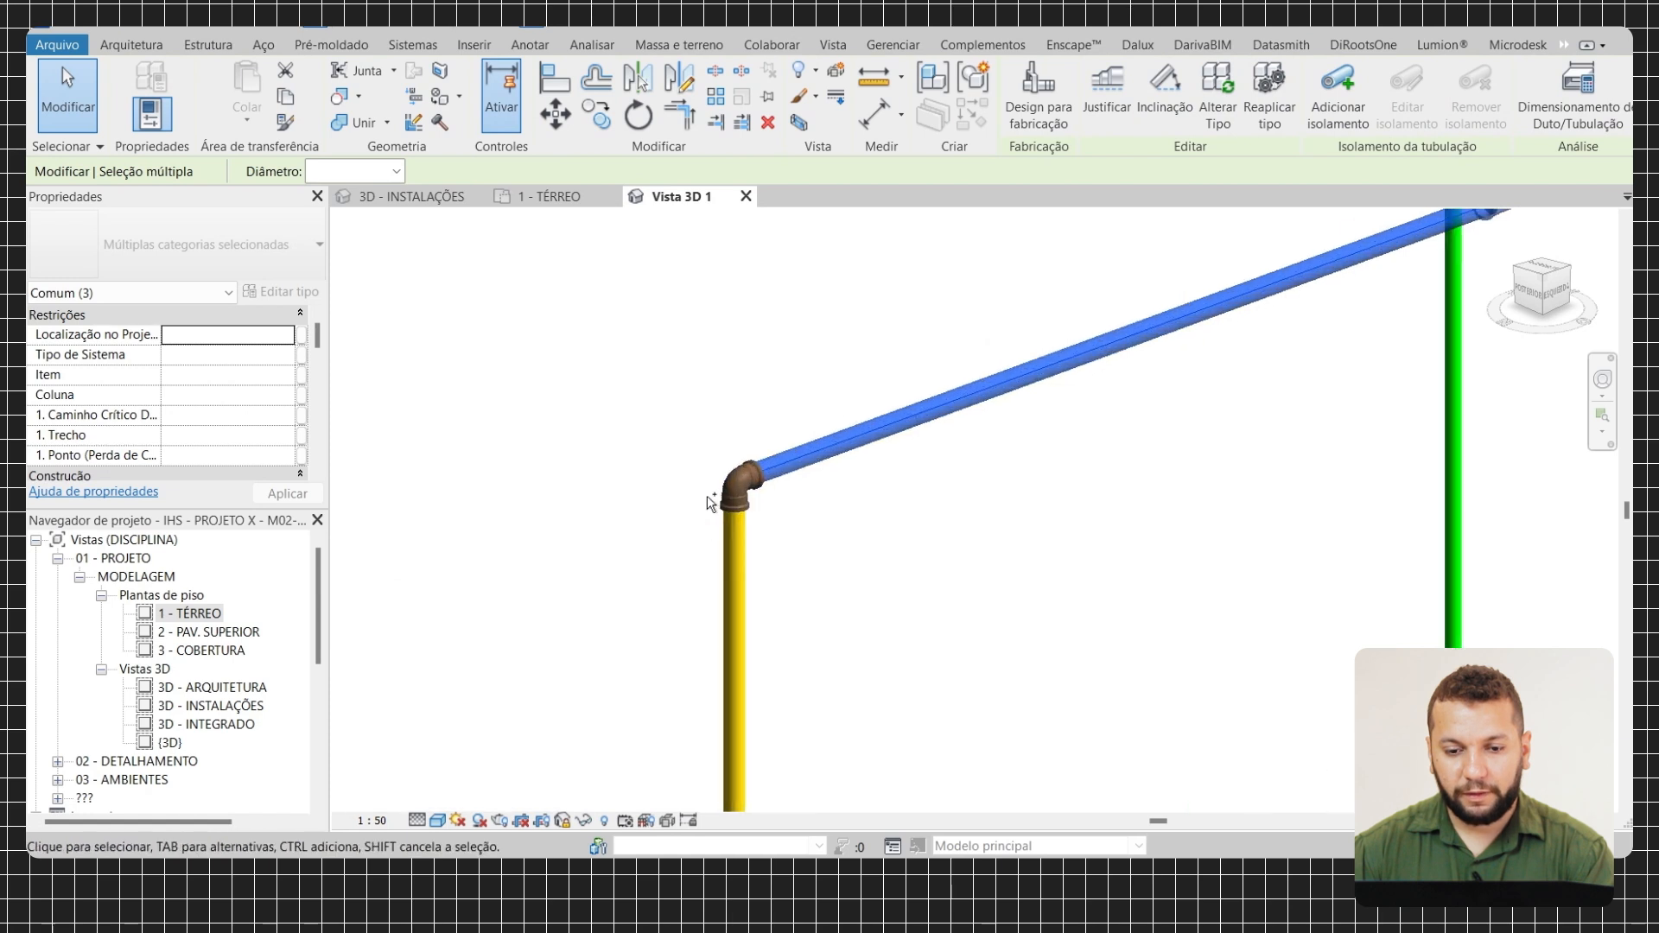
ctrl+click(736, 489)
click(396, 171)
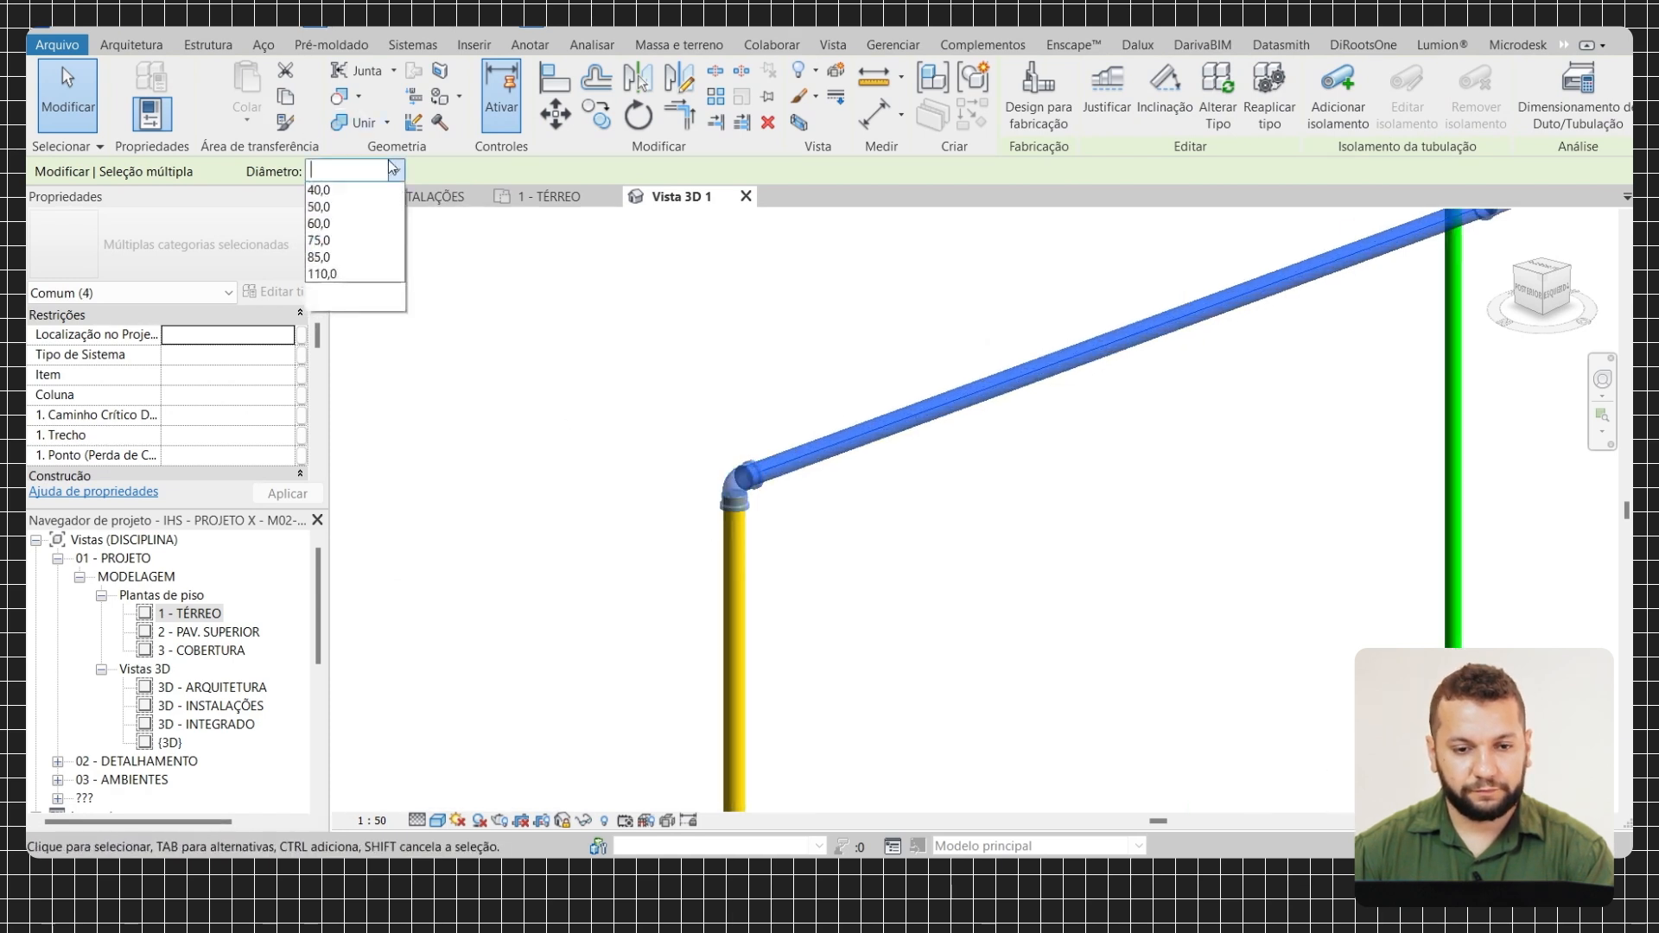
click(349, 241)
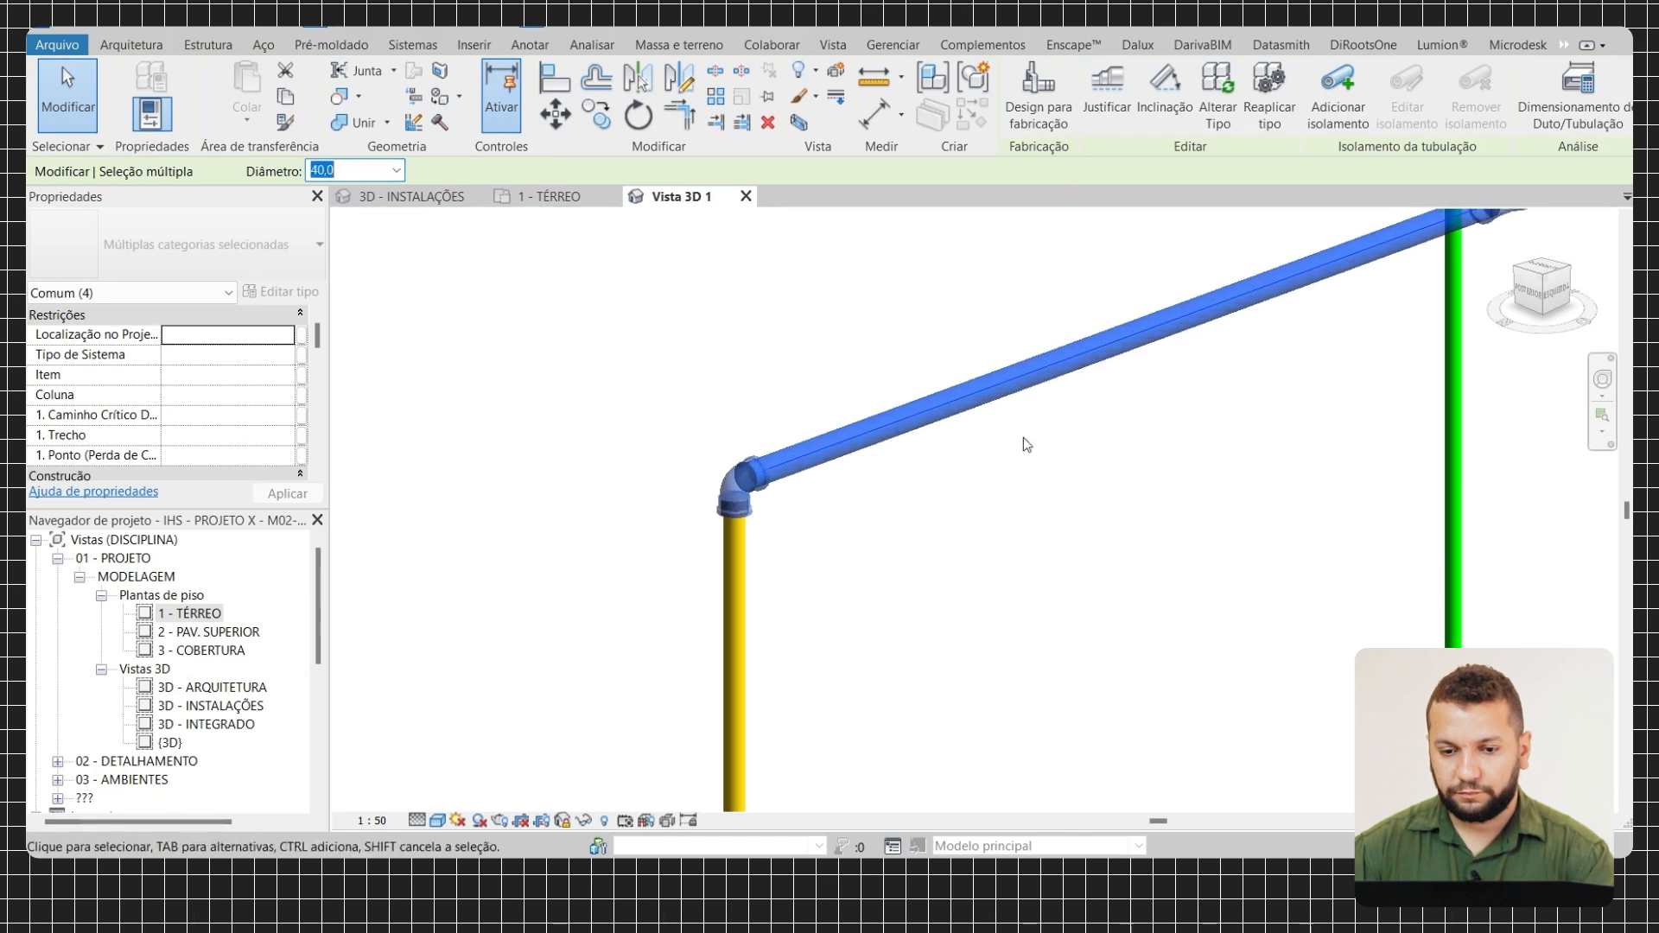
scroll(1020, 437, down, 5)
click(1266, 417)
middle_drag(1267, 417, 1113, 435)
scroll(1038, 405, up, 6)
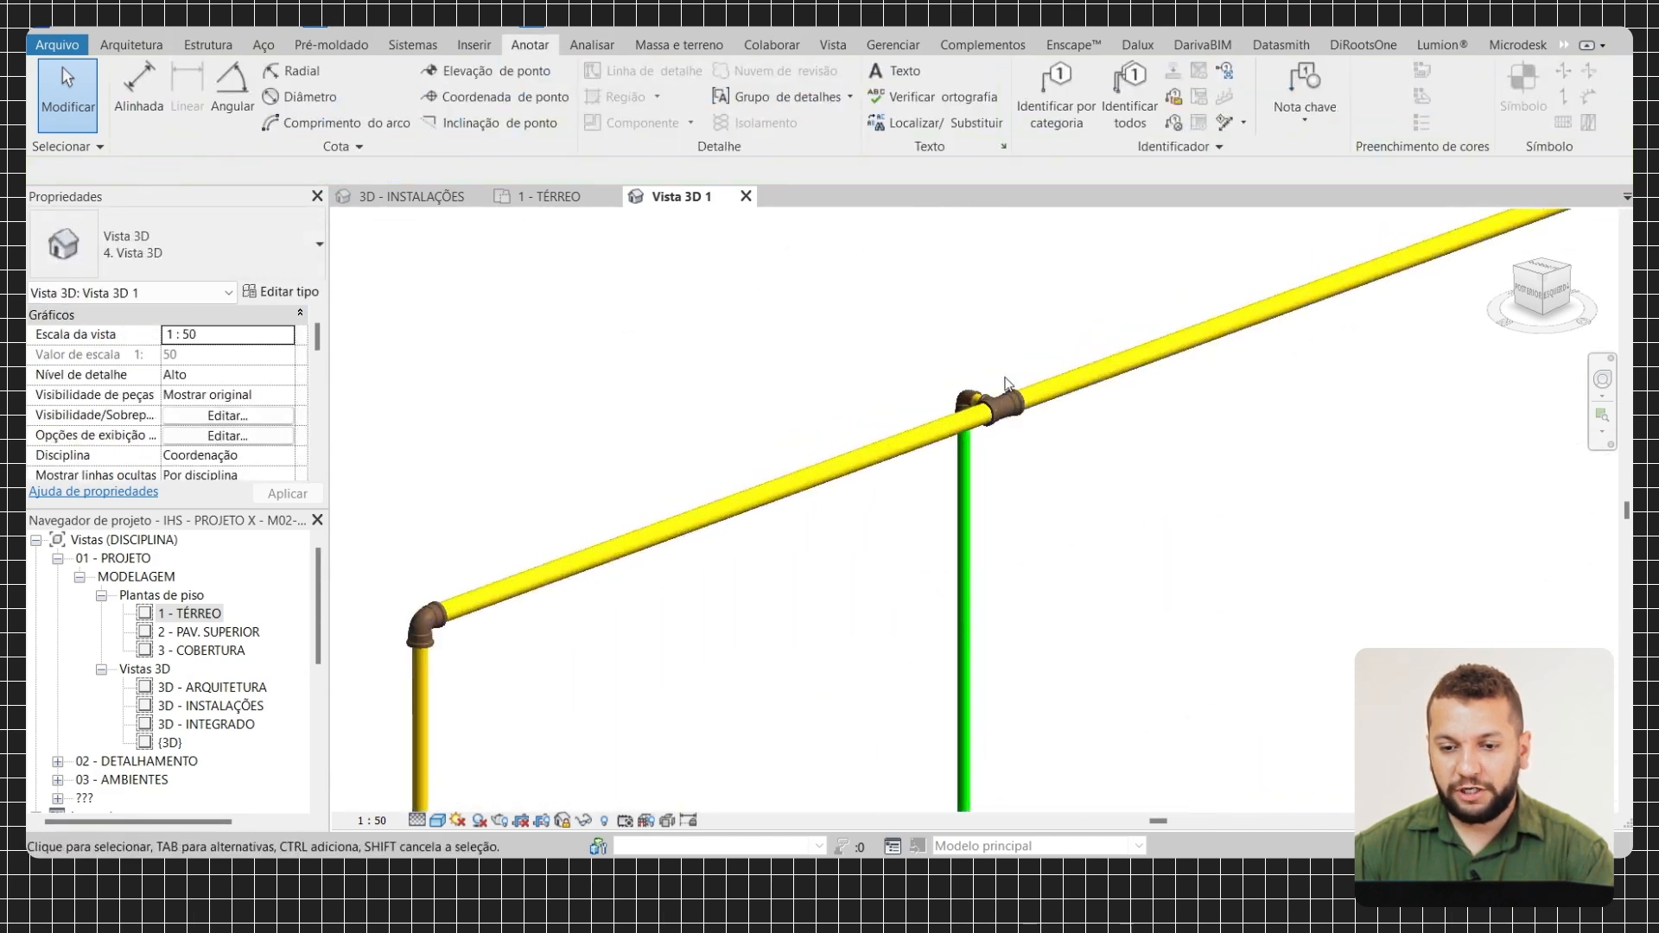
Recalculate the pressures in the pipes with DarivaBIM and dismiss the result dialog
scroll(949, 437, down, 5)
middle_drag(1400, 272, 1023, 394)
scroll(1232, 311, down, 5)
middle_drag(1223, 411, 1013, 425)
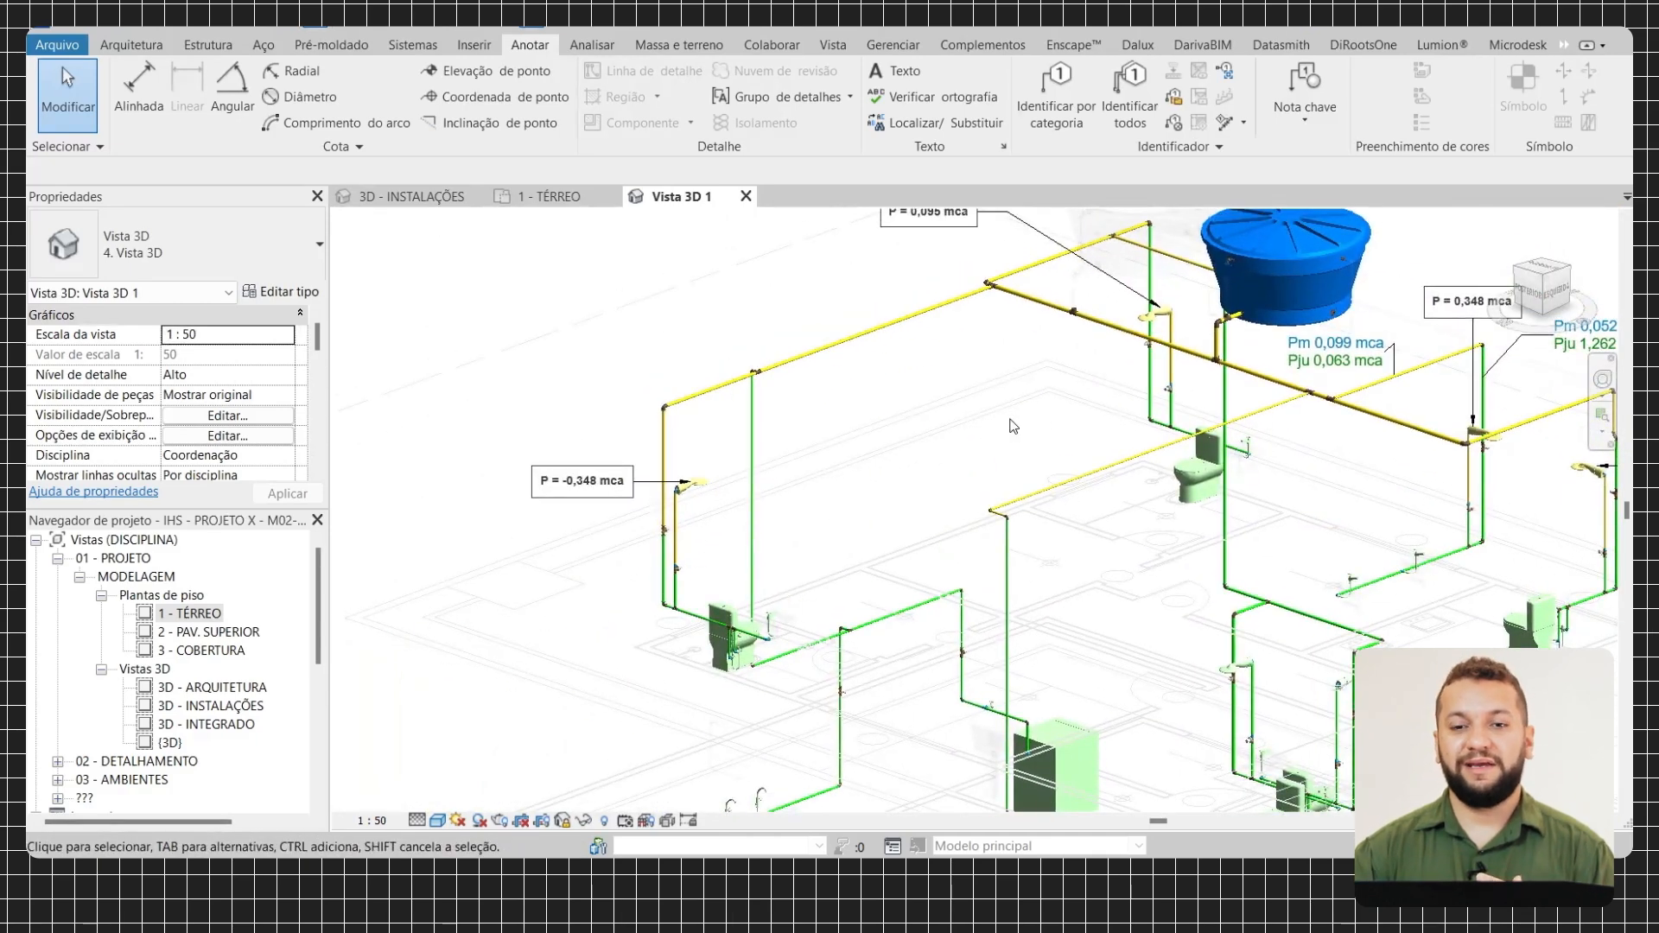
scroll(946, 430, down, 3)
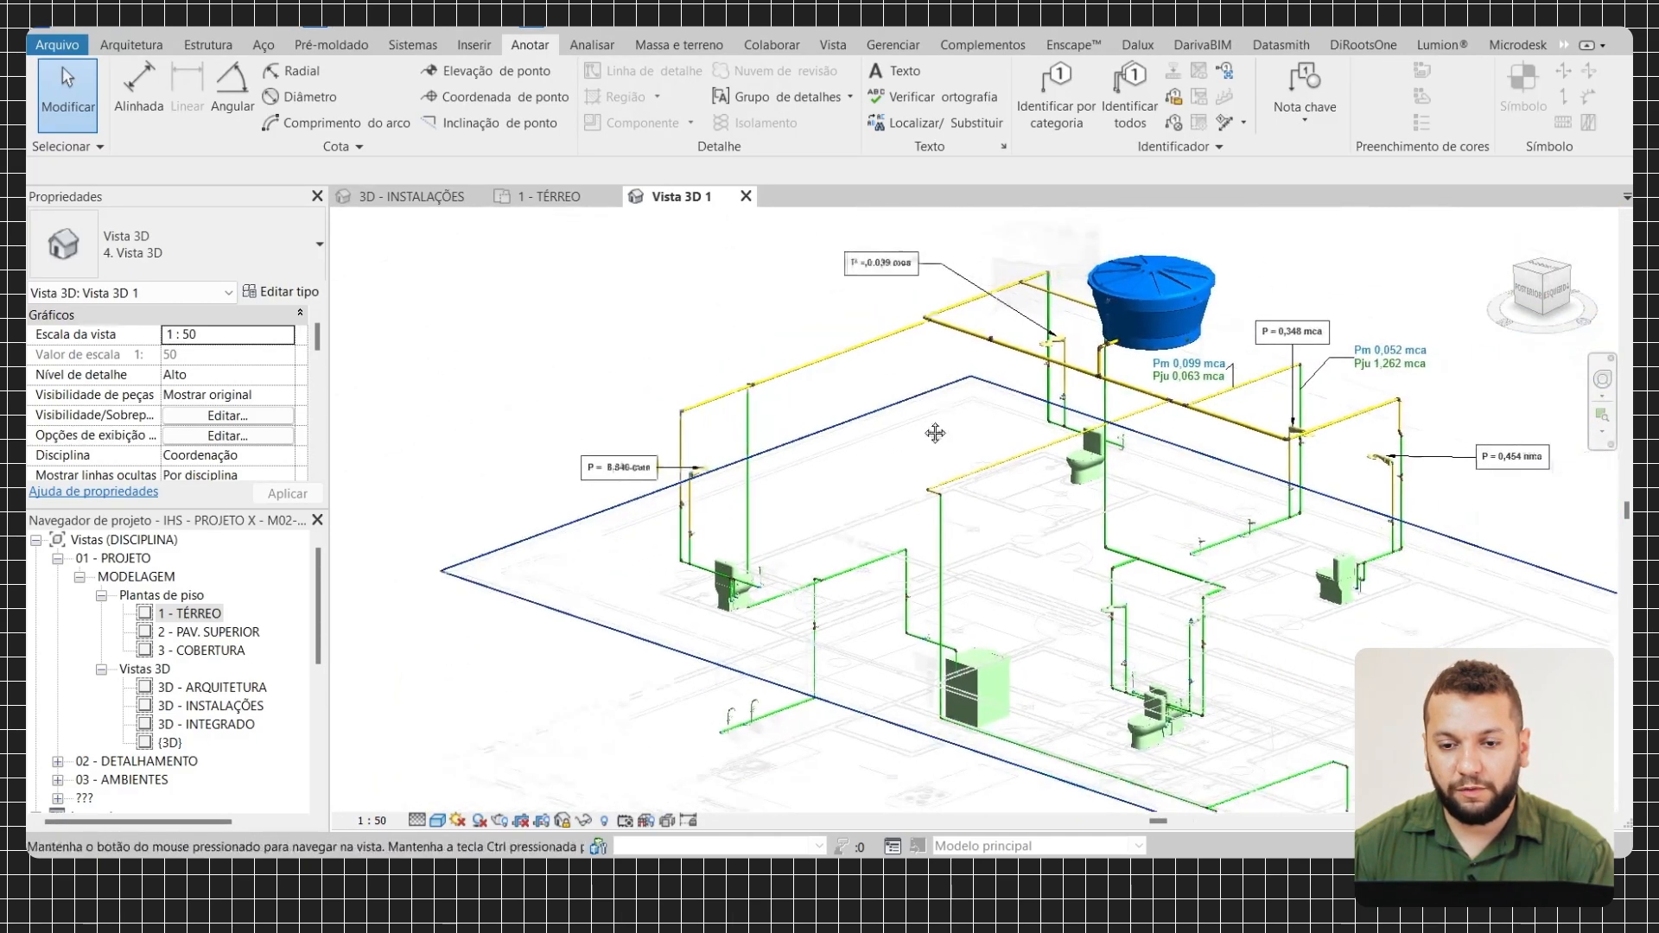
click(1202, 44)
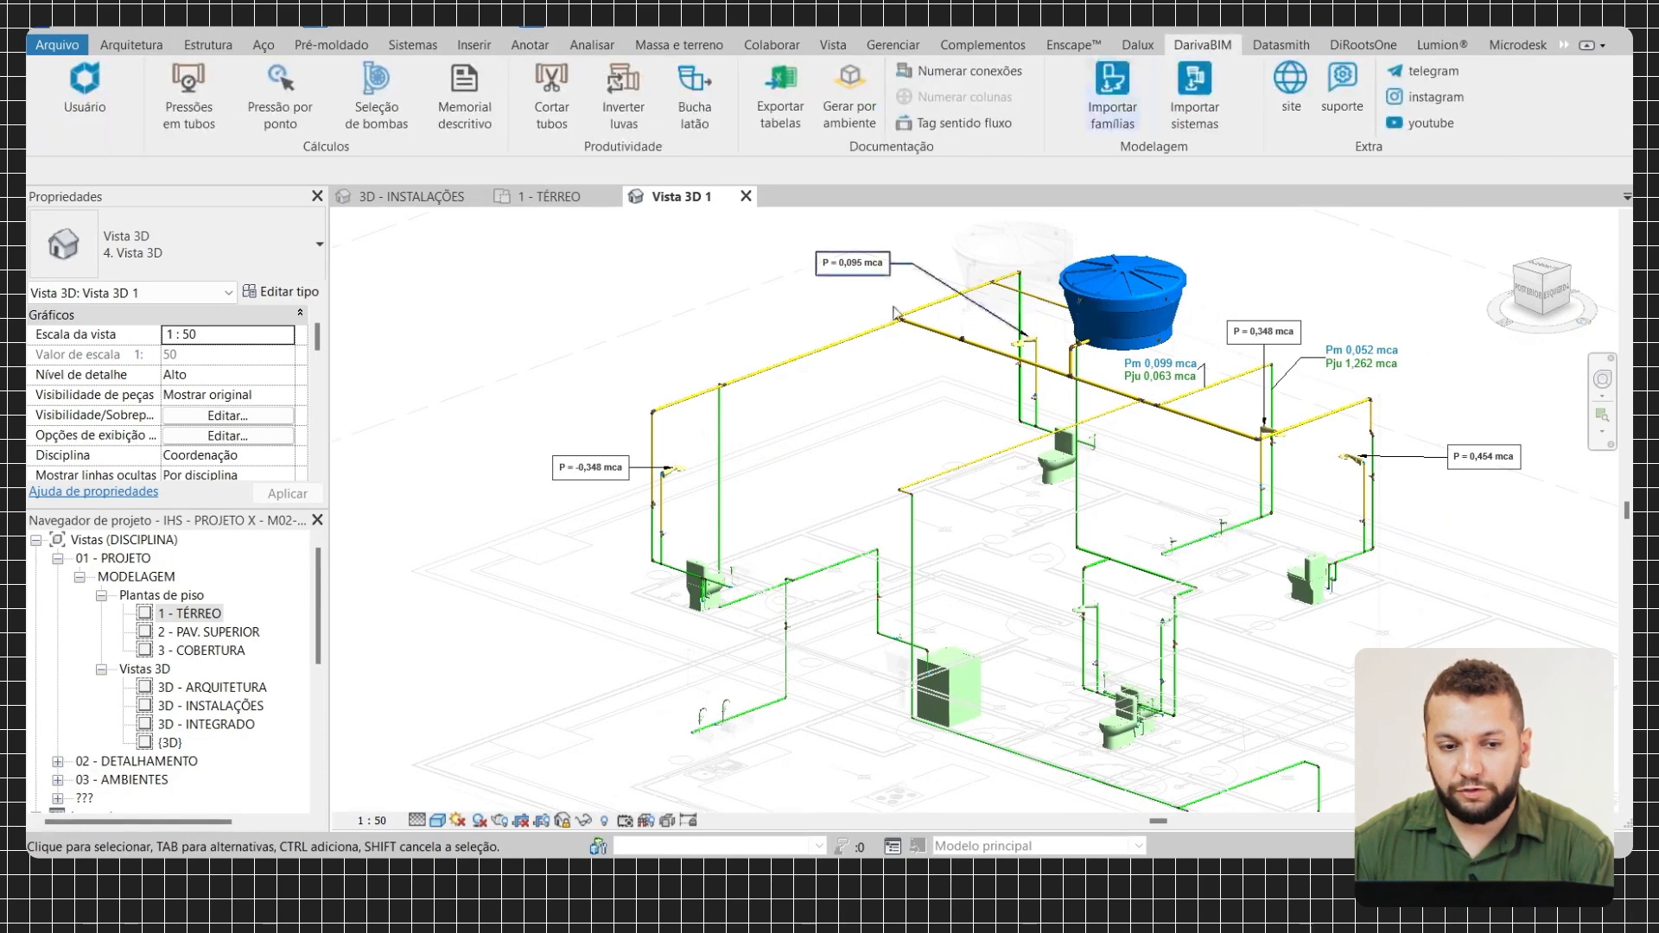
scroll(873, 448, up, 3)
click(207, 117)
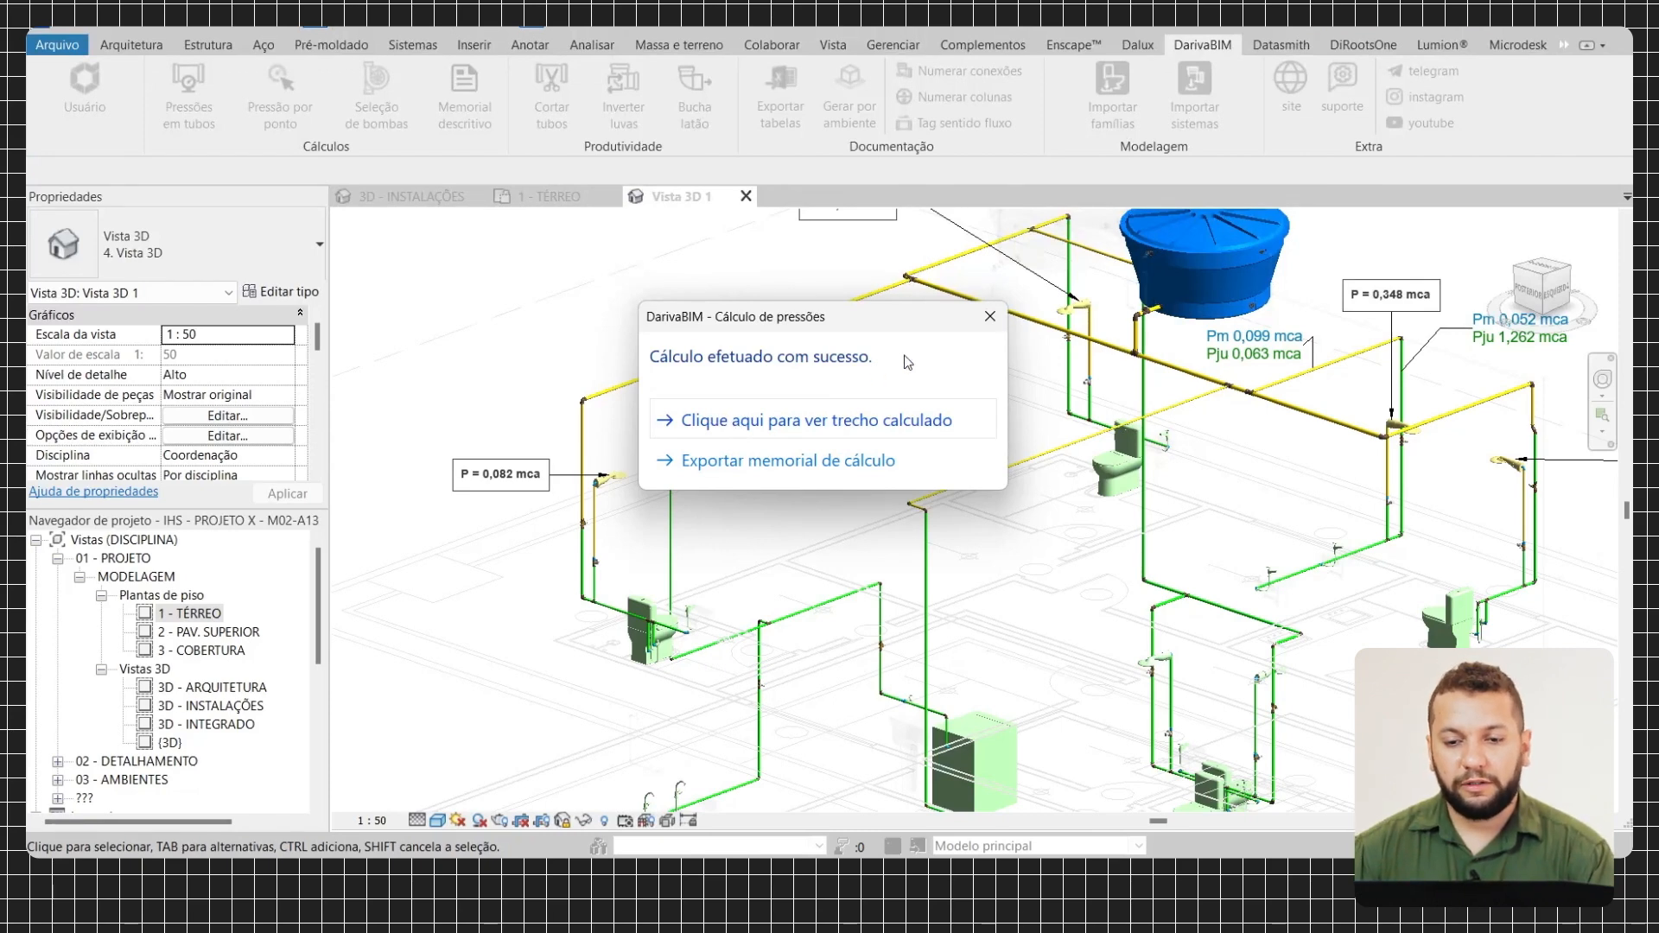
click(990, 316)
Check the far shower's pressure tag and the properties of the vertical pipe feeding it, then review the whole network
scroll(536, 484, up, 5)
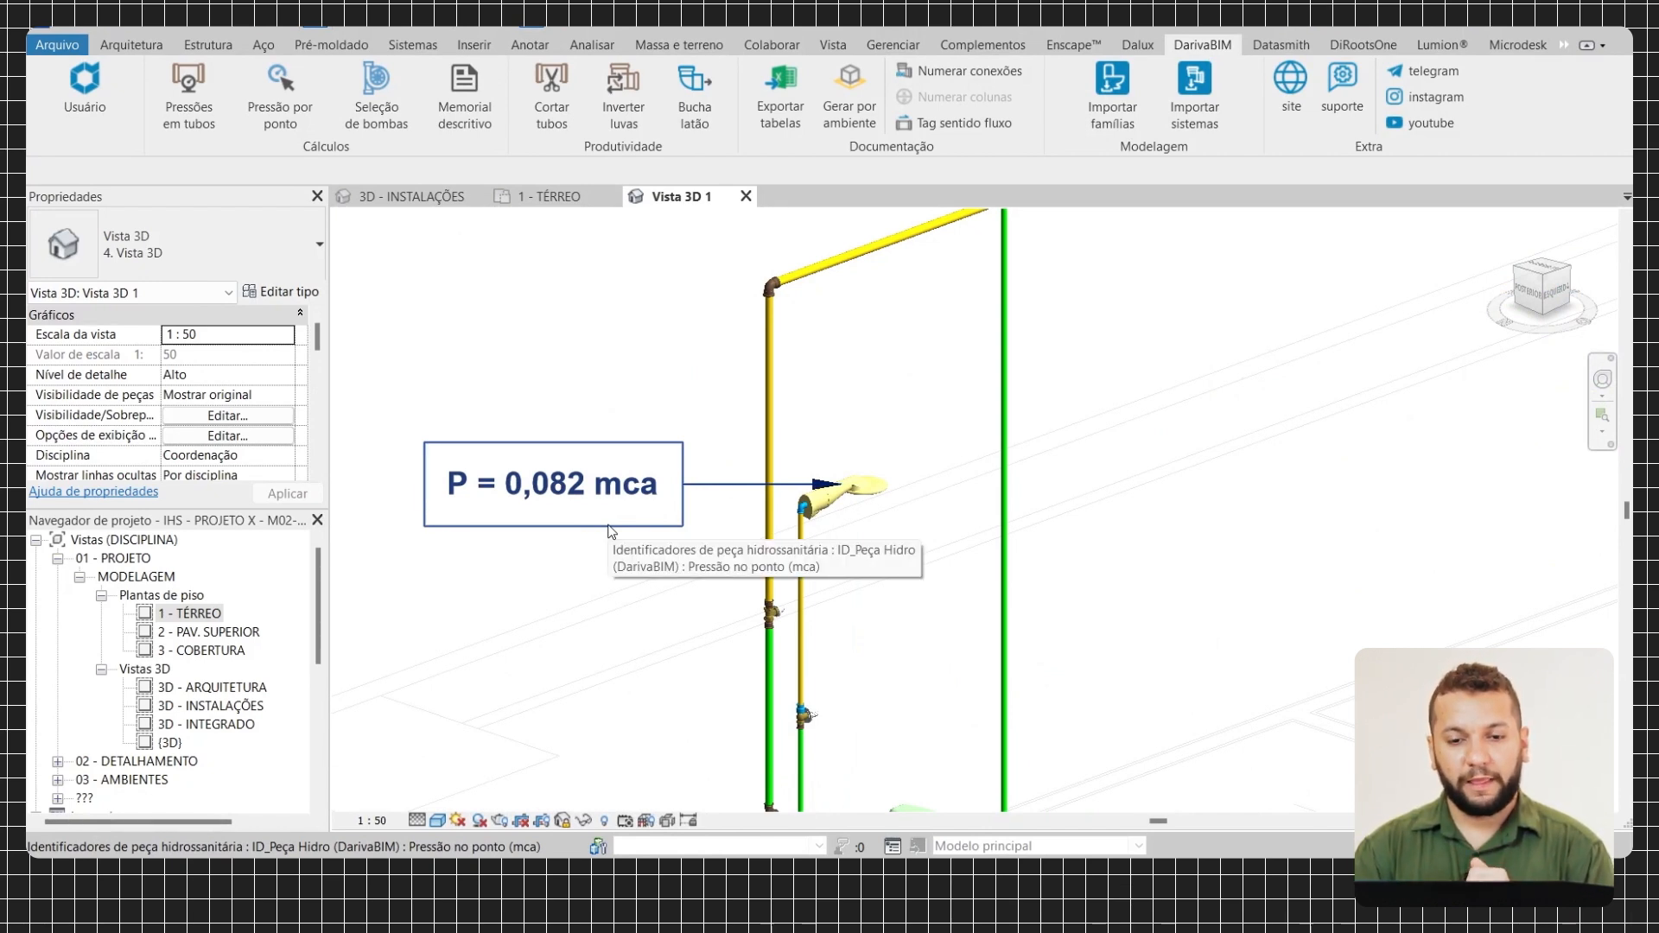
click(762, 346)
click(722, 389)
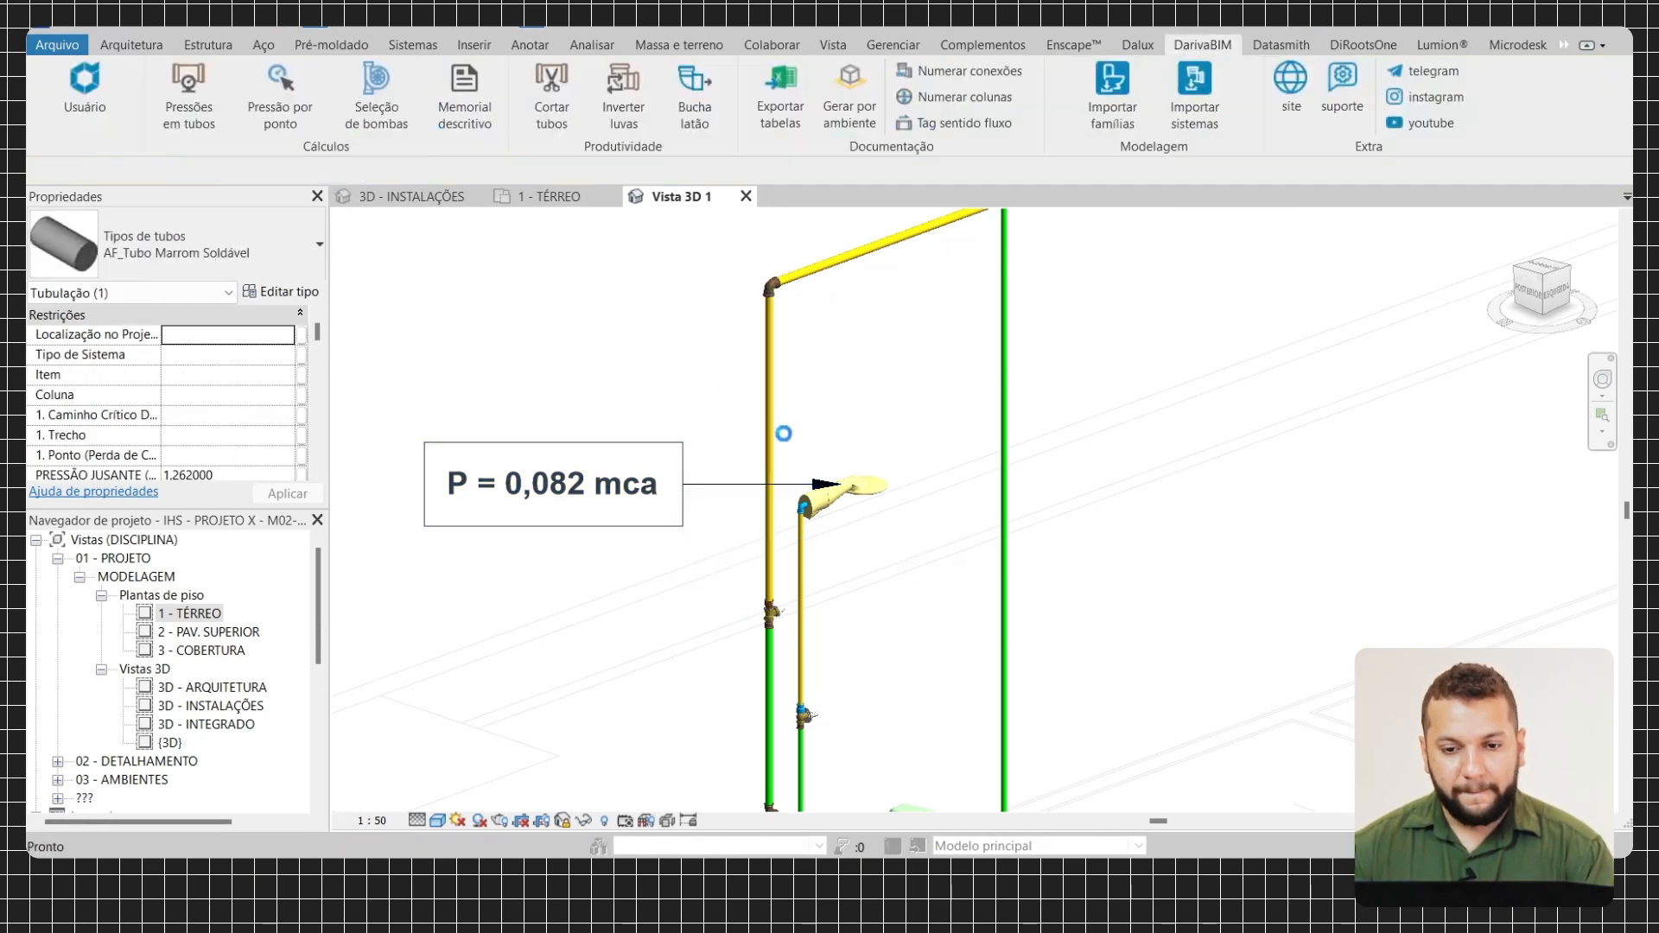
scroll(787, 439, down, 4)
scroll(780, 536, up, 2)
scroll(797, 505, down, 3)
middle_drag(1053, 460, 899, 531)
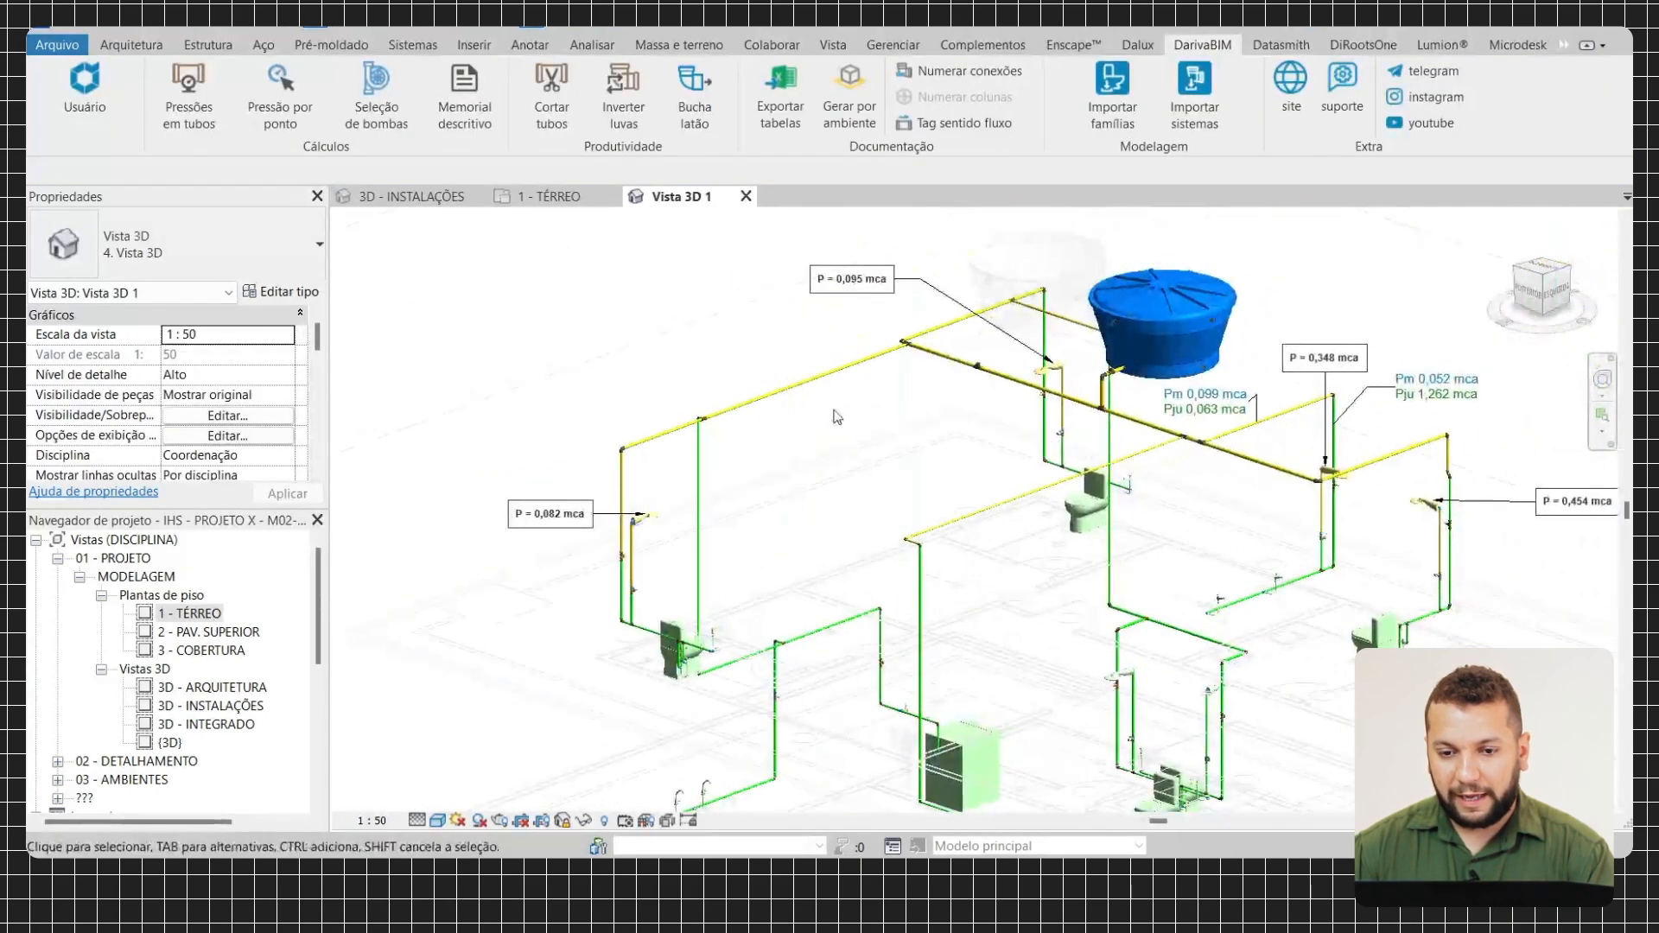
Trace the 40 mm branch from the tank main through its junction to the far shower
scroll(819, 398, up, 4)
scroll(948, 363, down, 1)
middle_drag(1352, 456, 1109, 437)
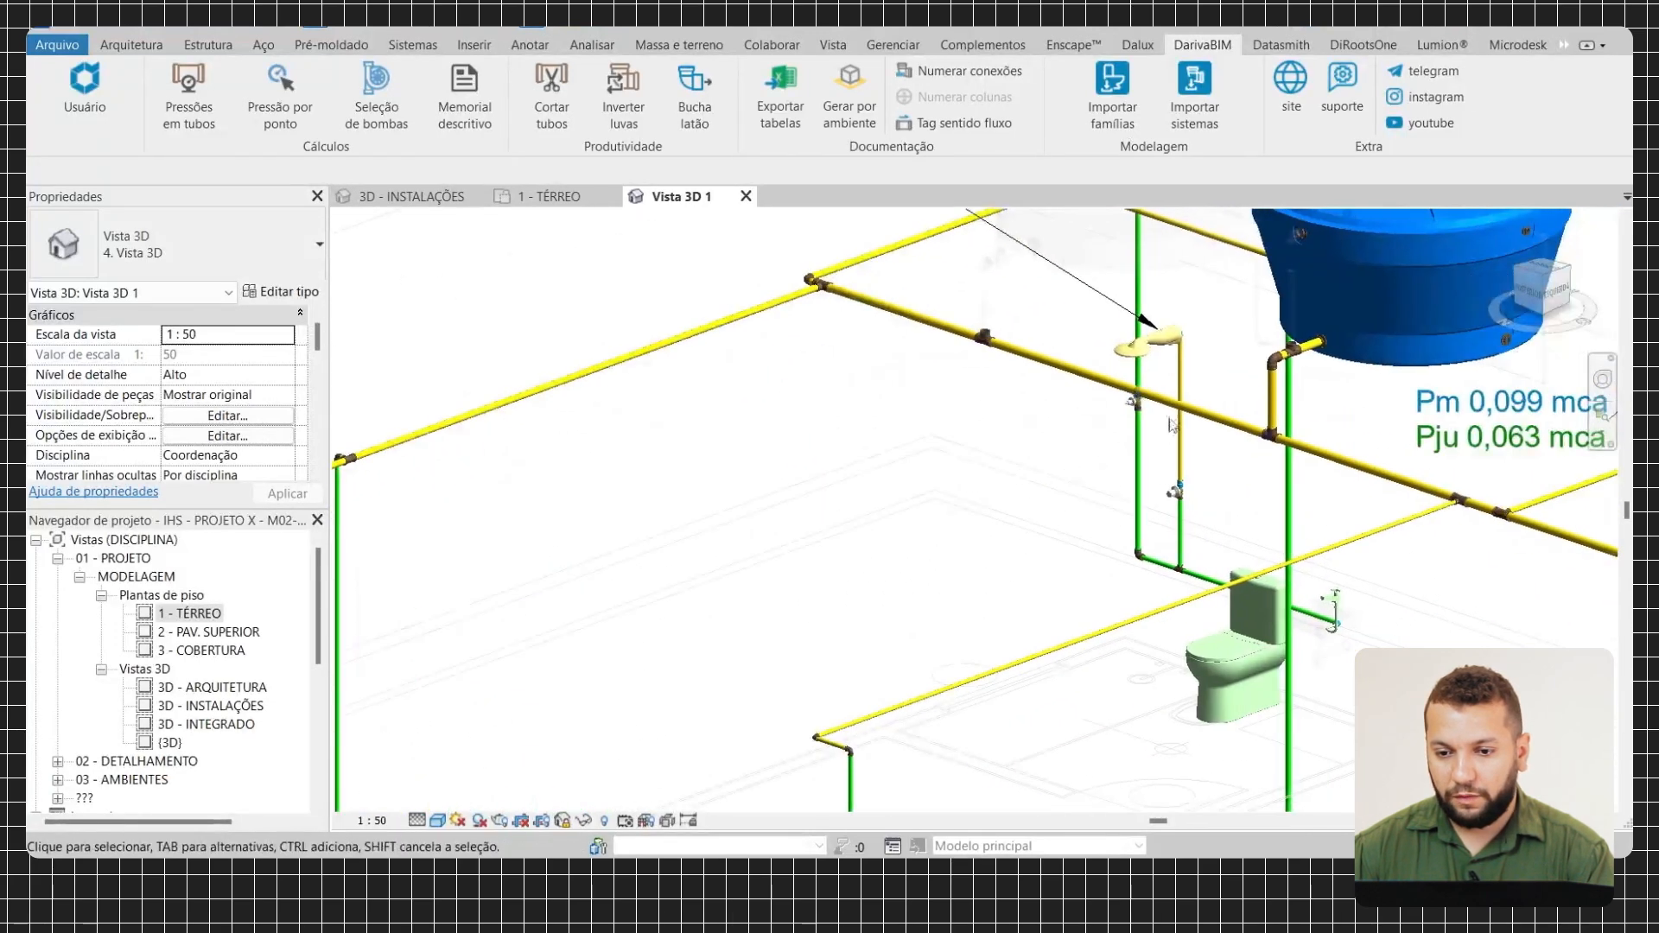
scroll(828, 299, up, 2)
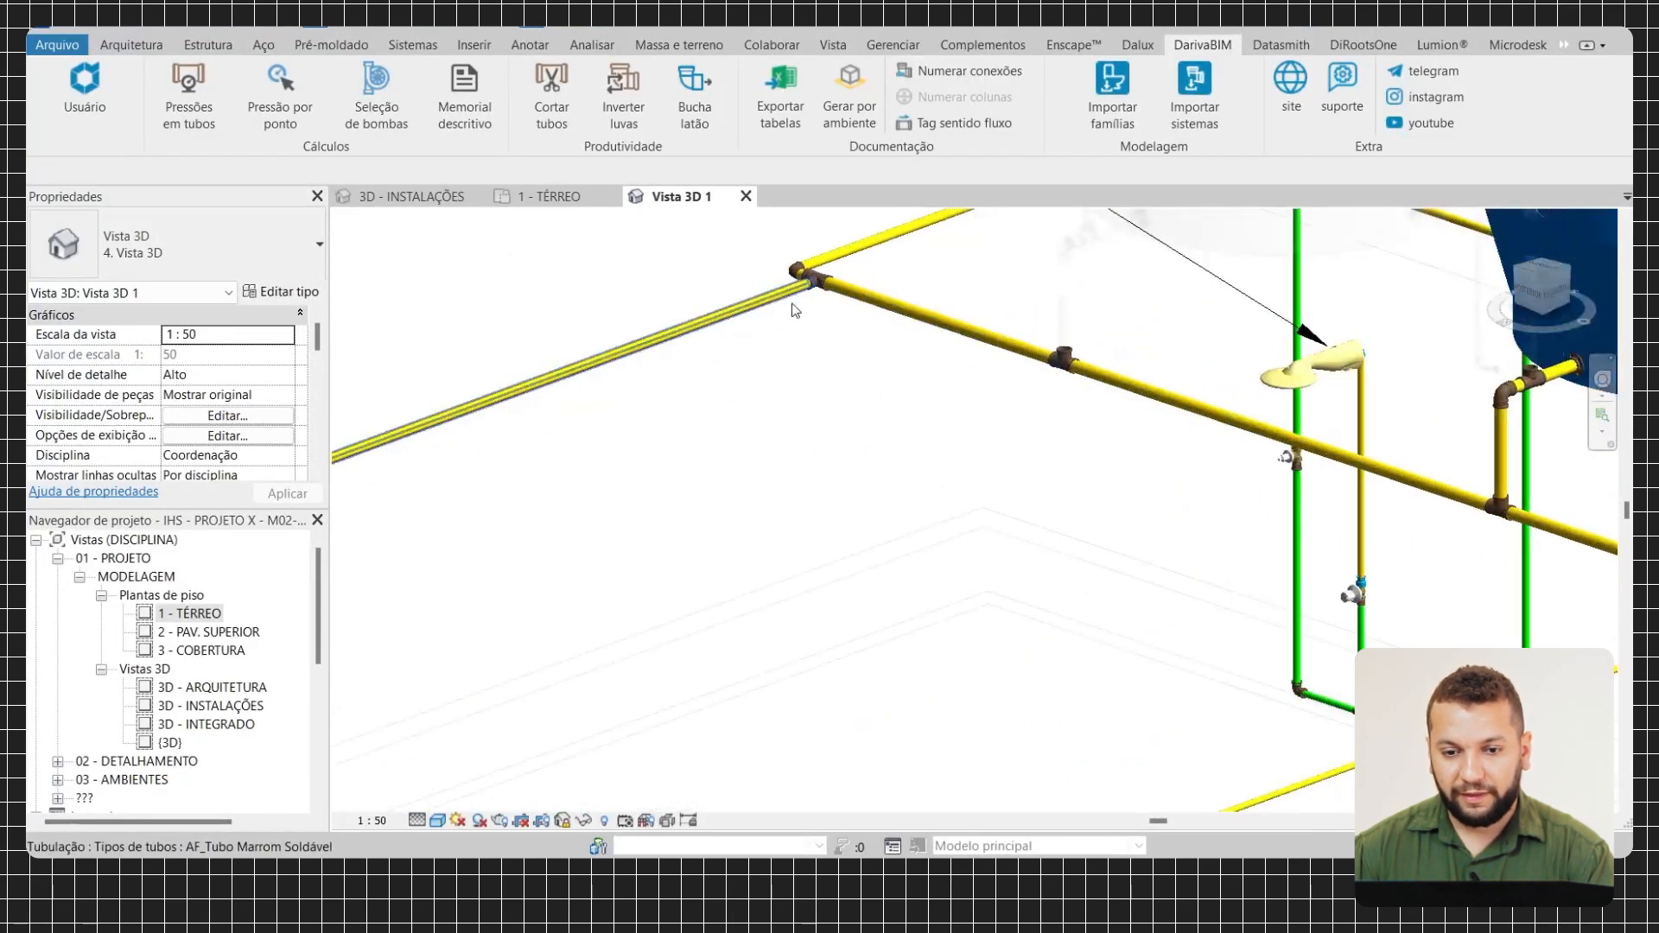
scroll(721, 331, down, 2)
middle_drag(554, 409, 757, 320)
scroll(855, 311, down, 2)
scroll(502, 415, up, 3)
scroll(570, 436, down, 2)
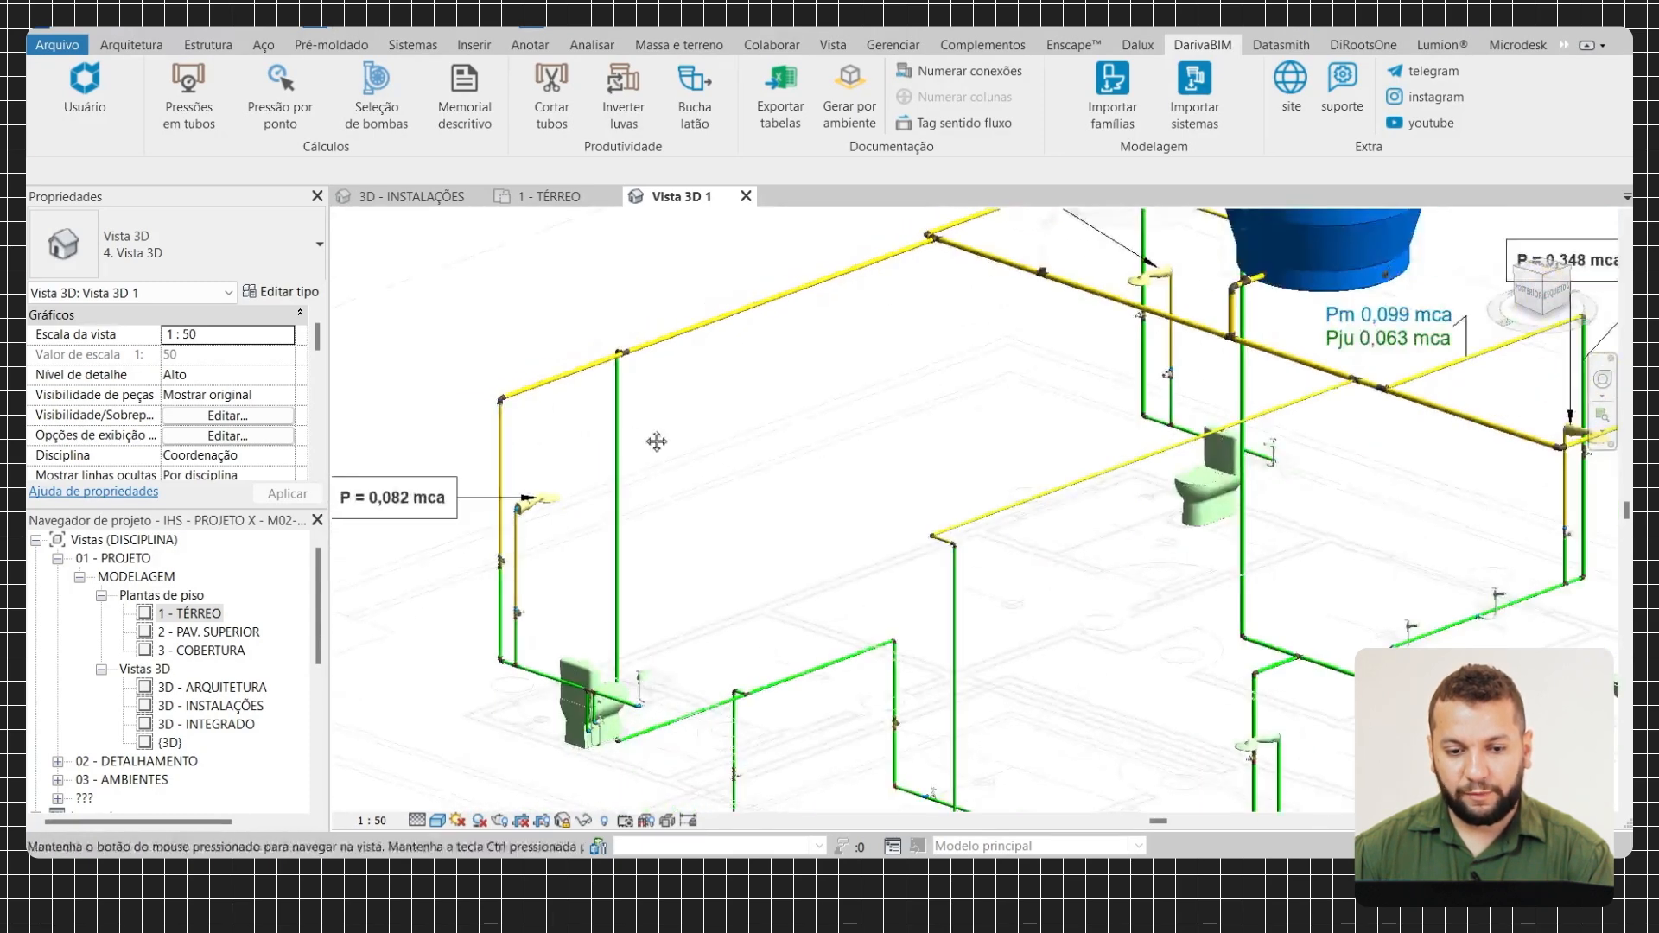
Inspect the vertical drop pipe beside the far shower and reread the shower's pressure tag
scroll(659, 394, up, 2)
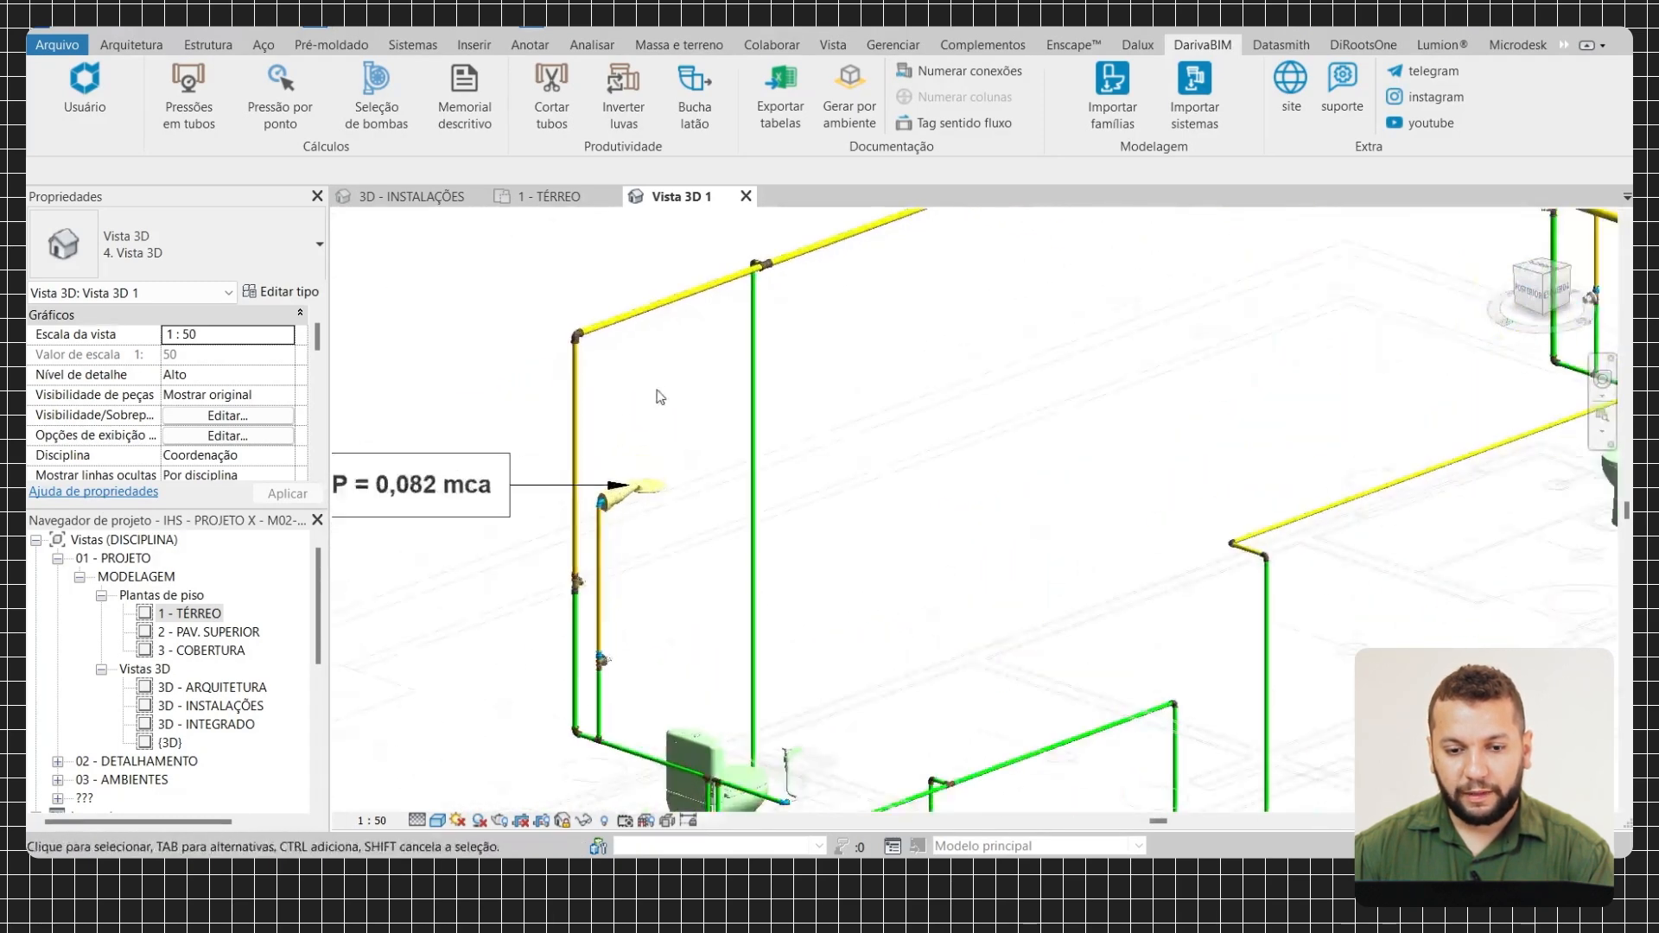
click(579, 405)
key(Escape)
scroll(873, 396, down, 2)
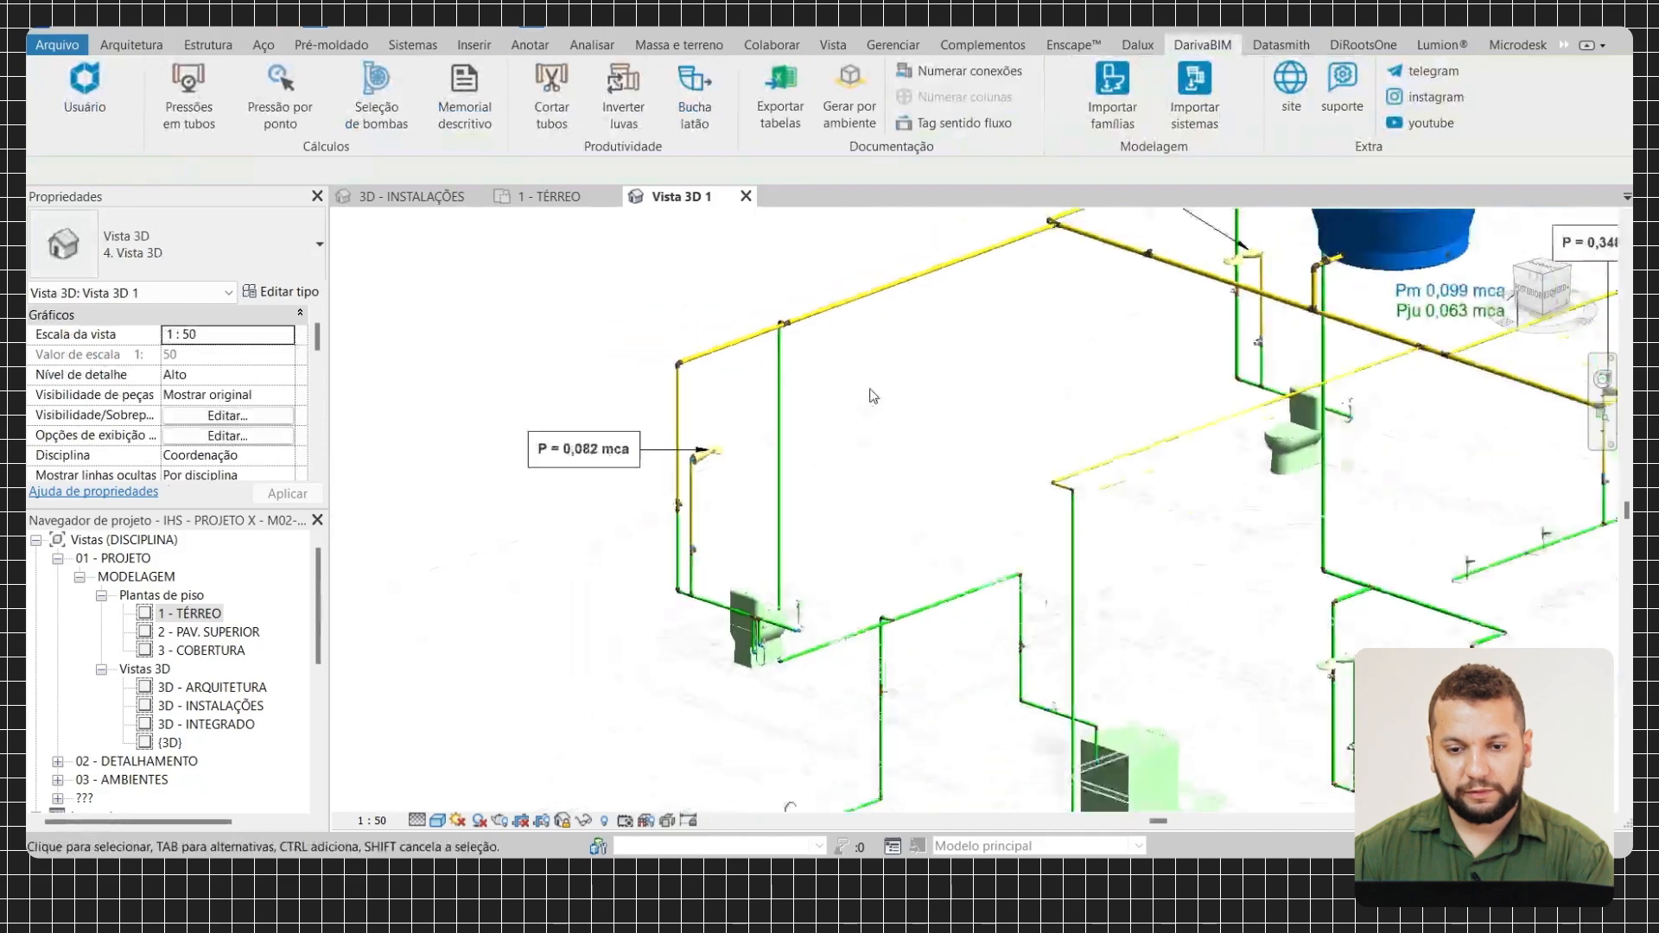
scroll(804, 459, down, 2)
scroll(495, 491, up, 4)
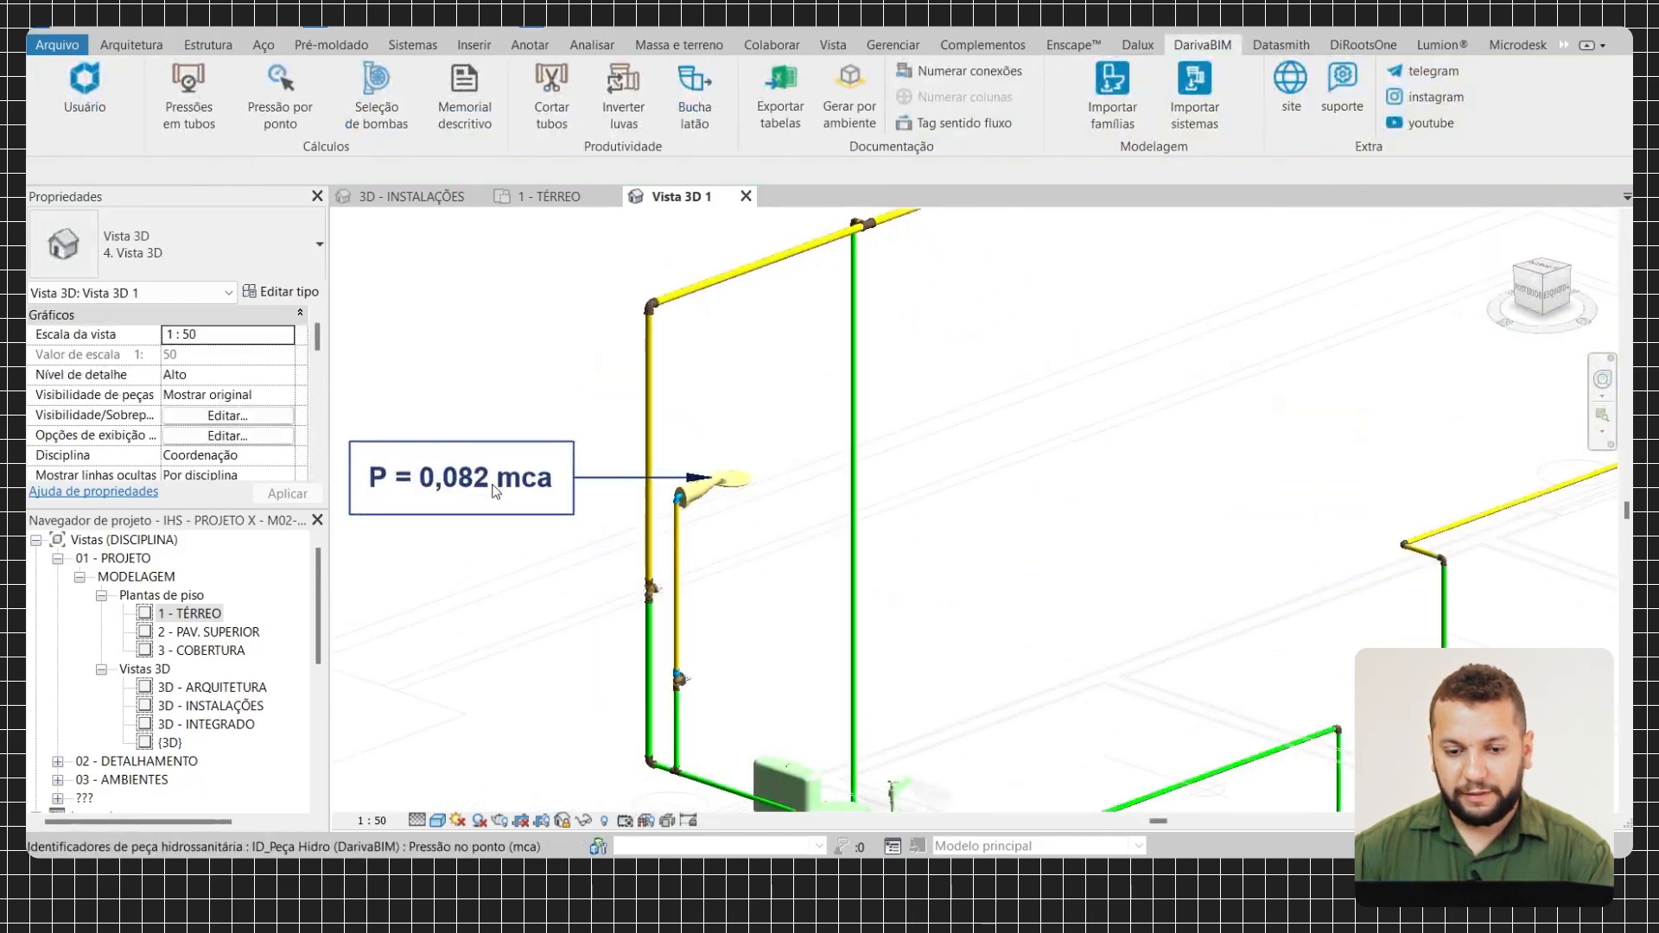
Set the 2000 L water tank's initial available pressure to 0,3
scroll(657, 606, up, 4)
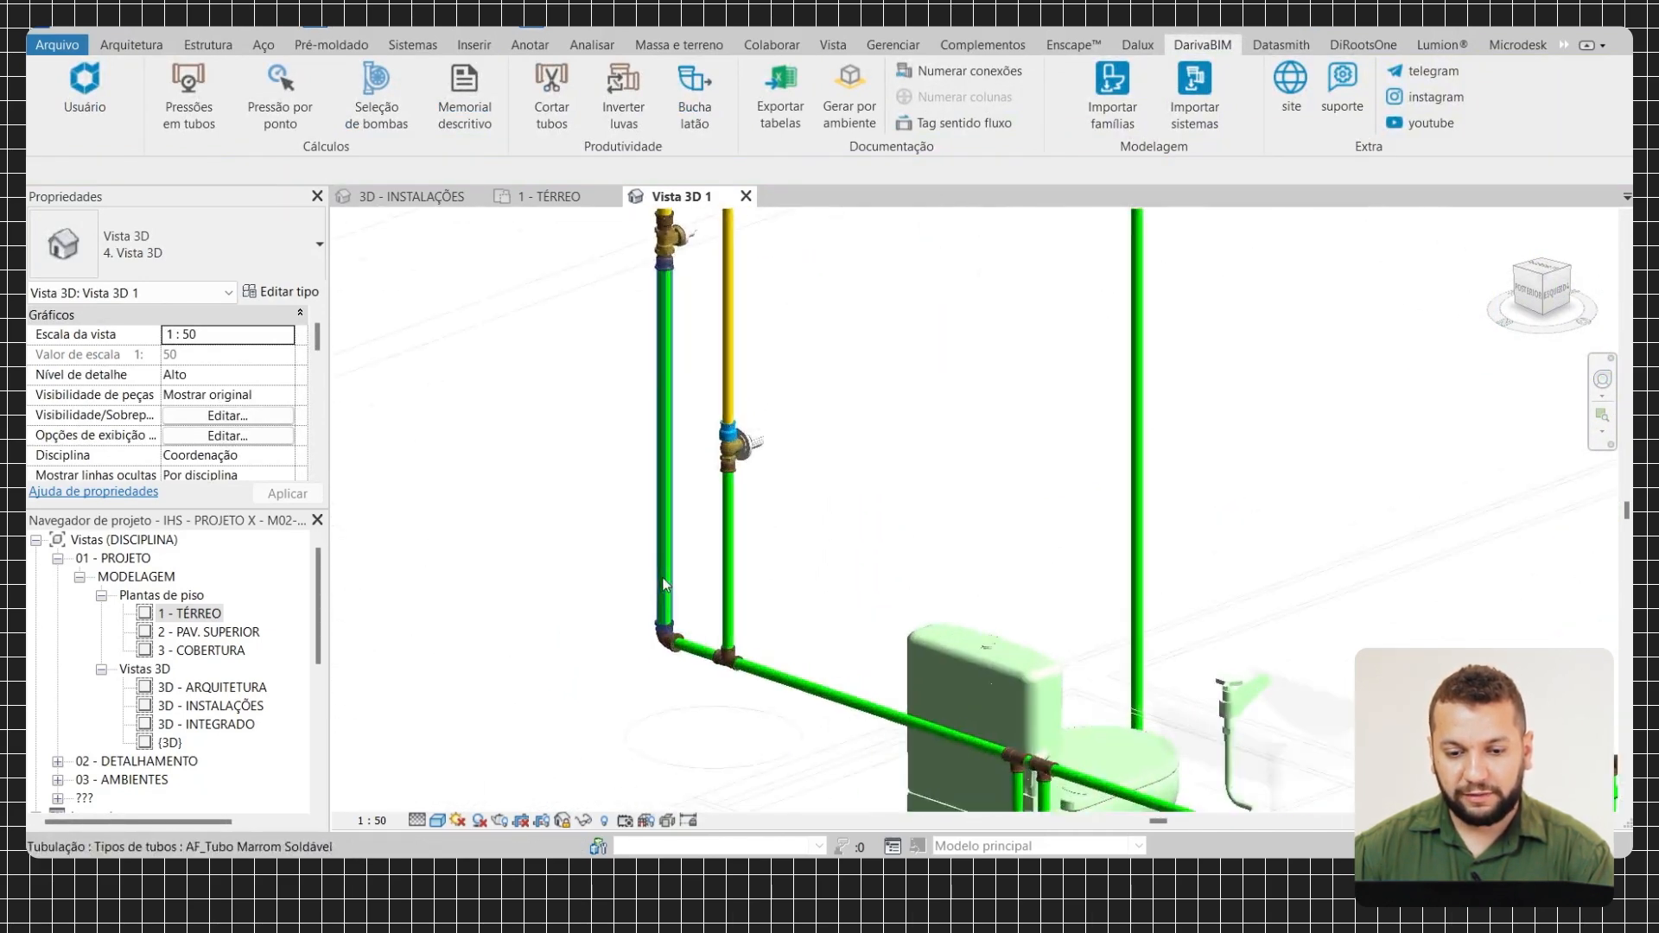
scroll(913, 438, down, 5)
scroll(865, 458, down, 3)
scroll(761, 484, up, 4)
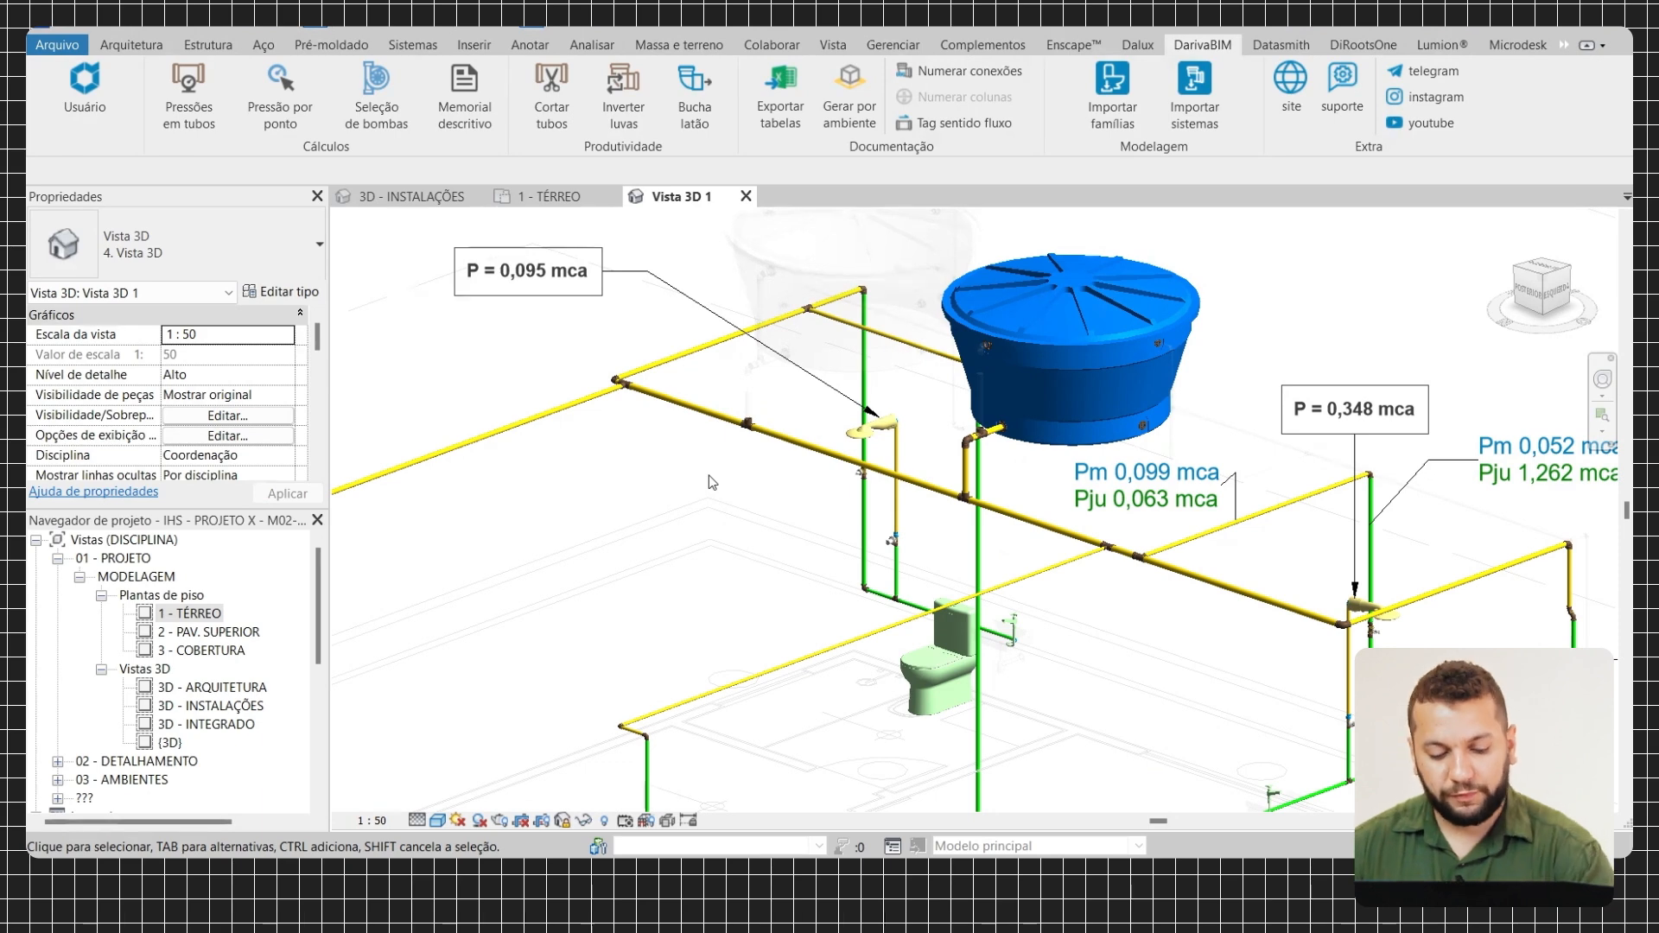
click(1059, 377)
scroll(1008, 450, up, 3)
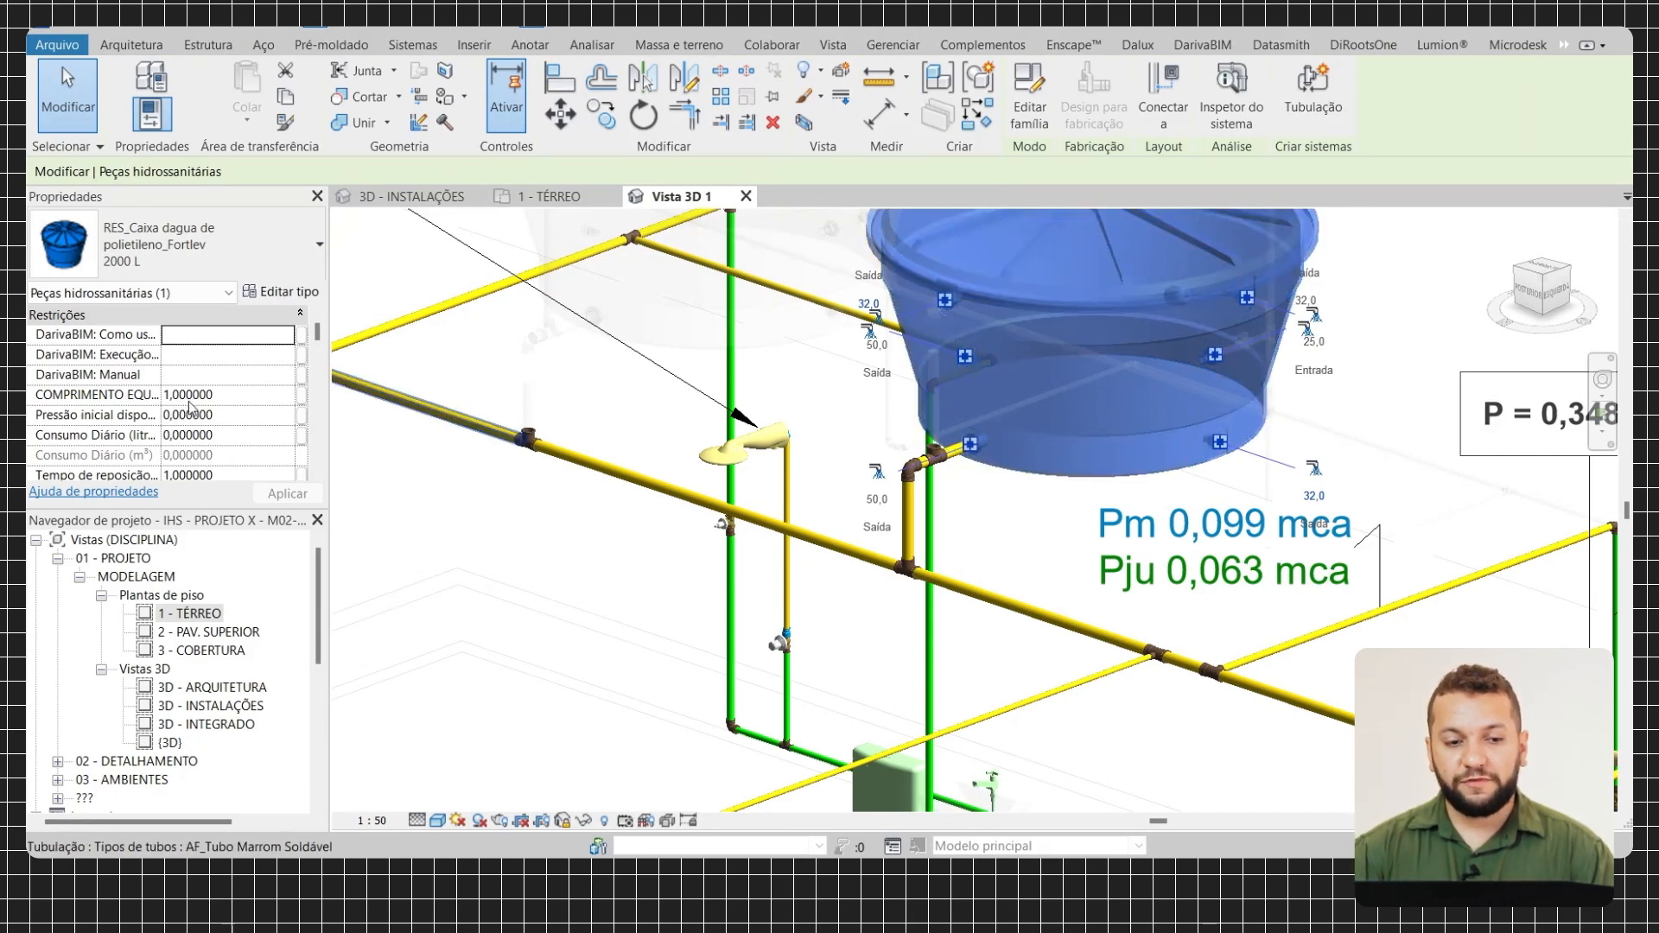
scroll(191, 407, down, 1)
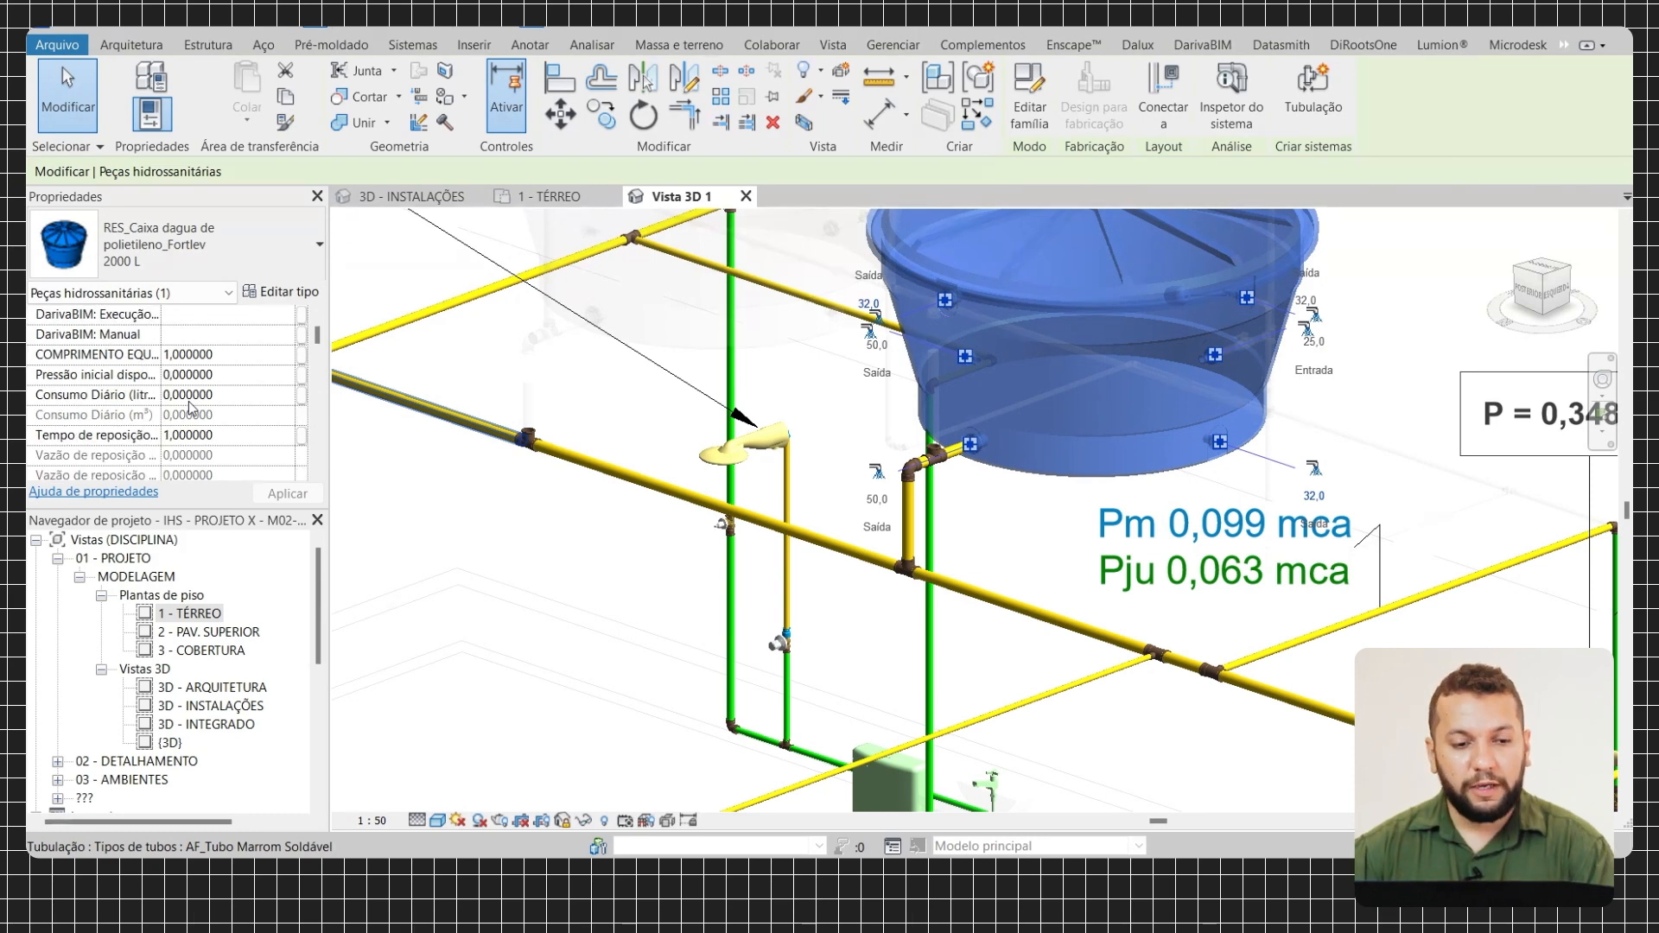
mouse_move(91, 379)
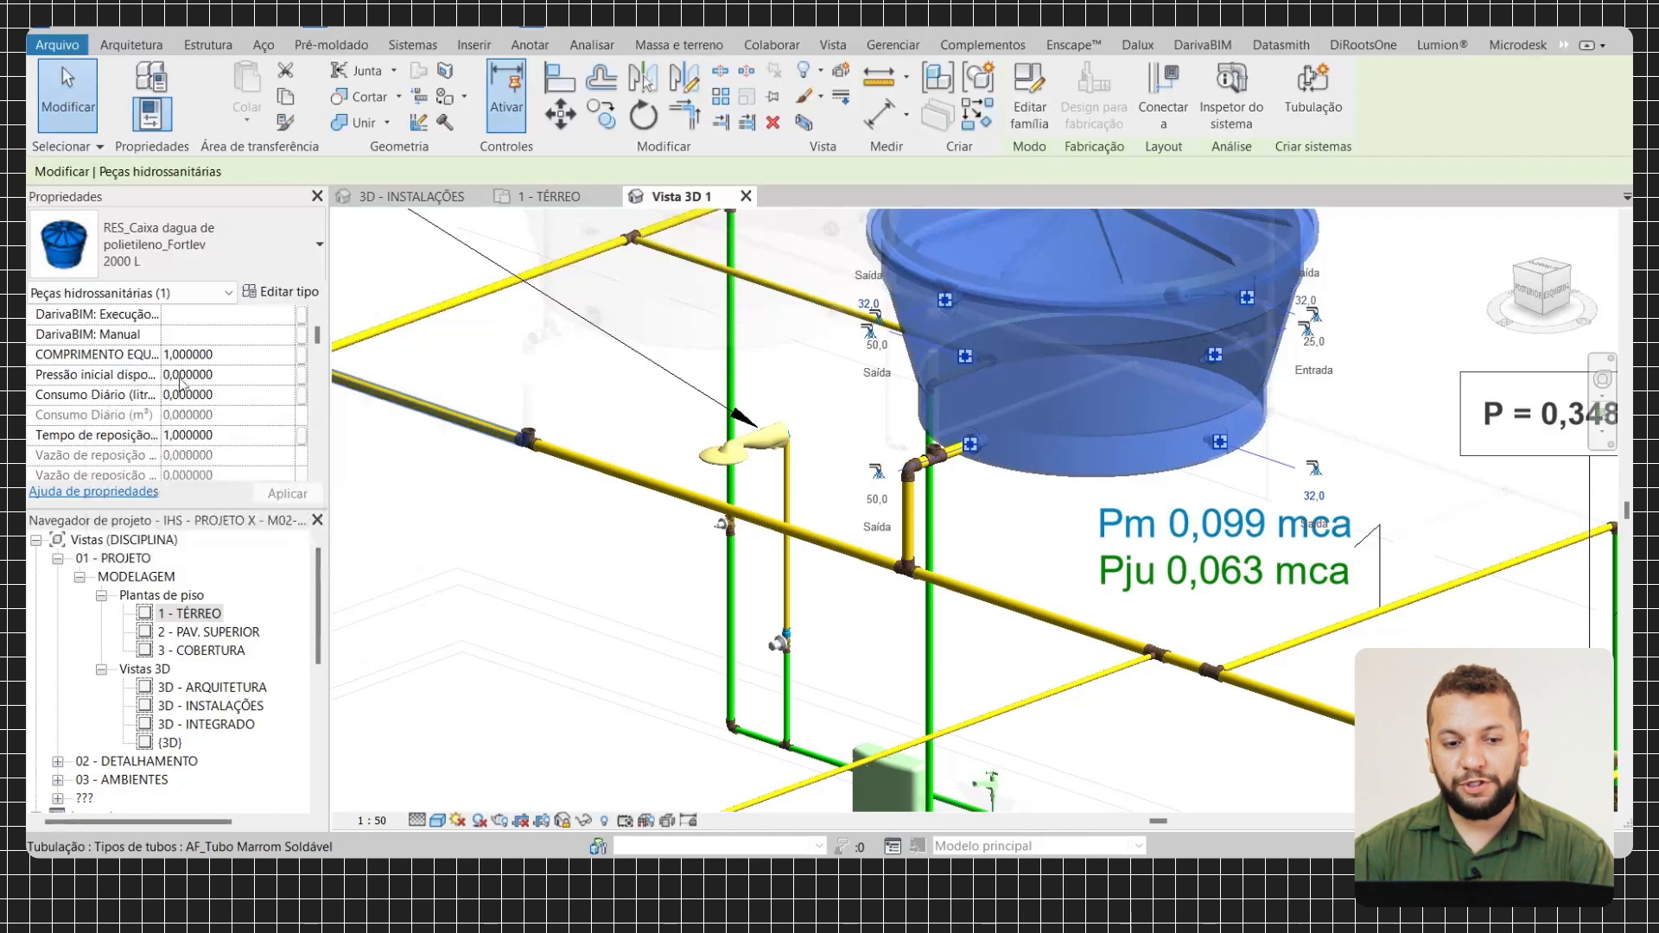
click(162, 378)
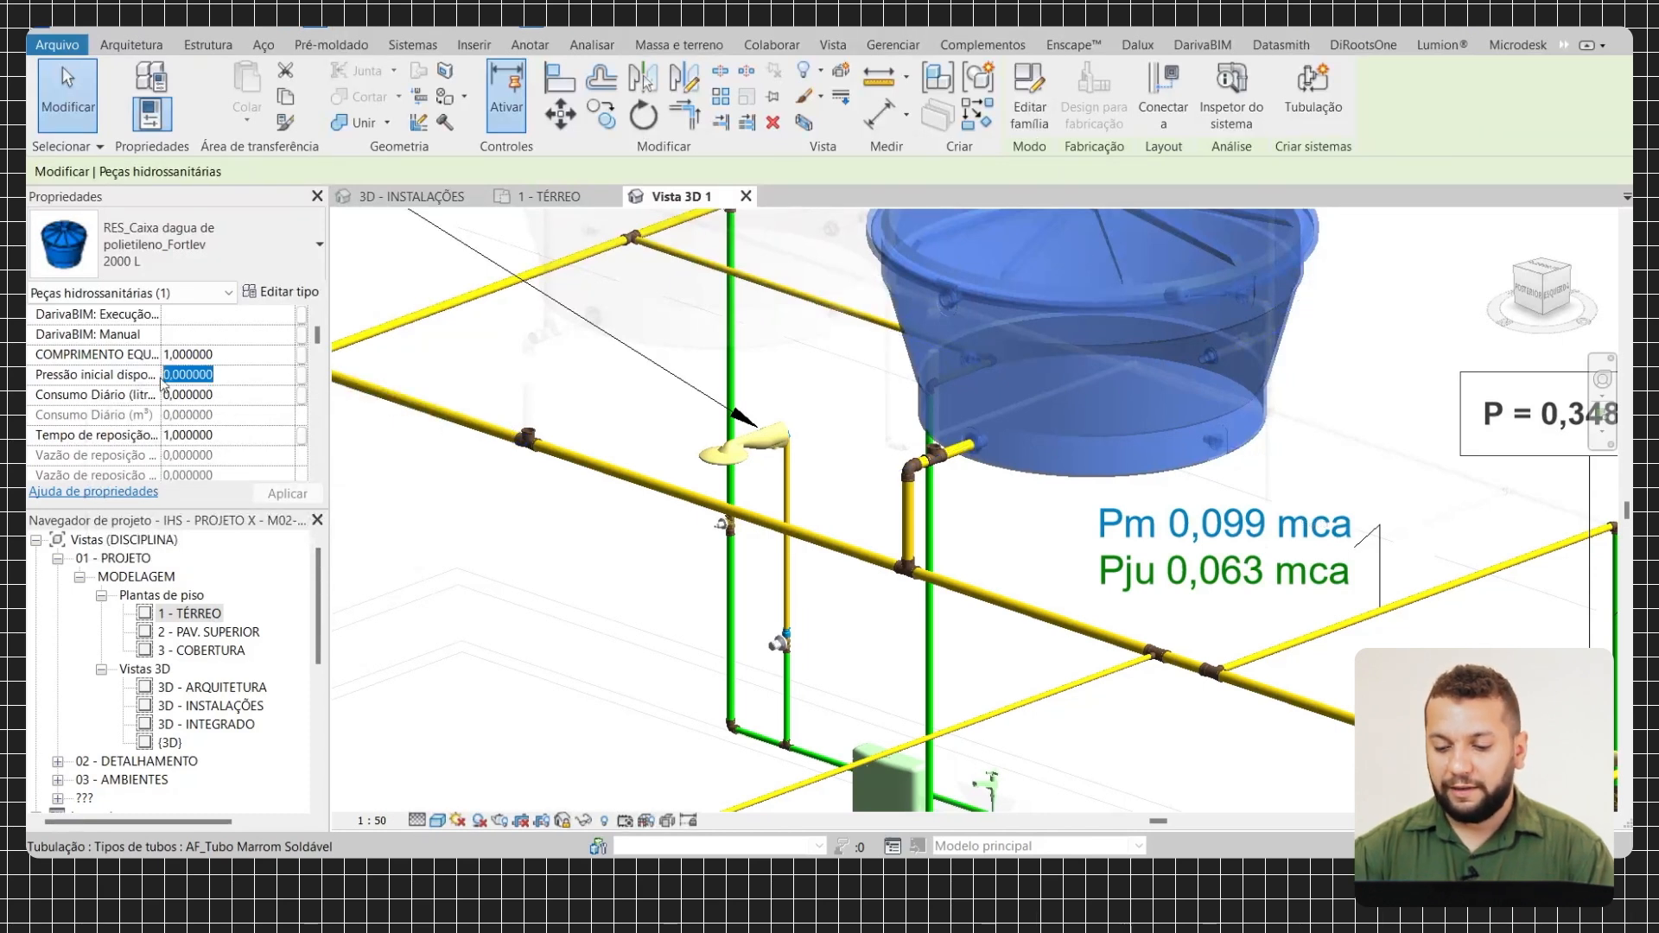
text(0,3)
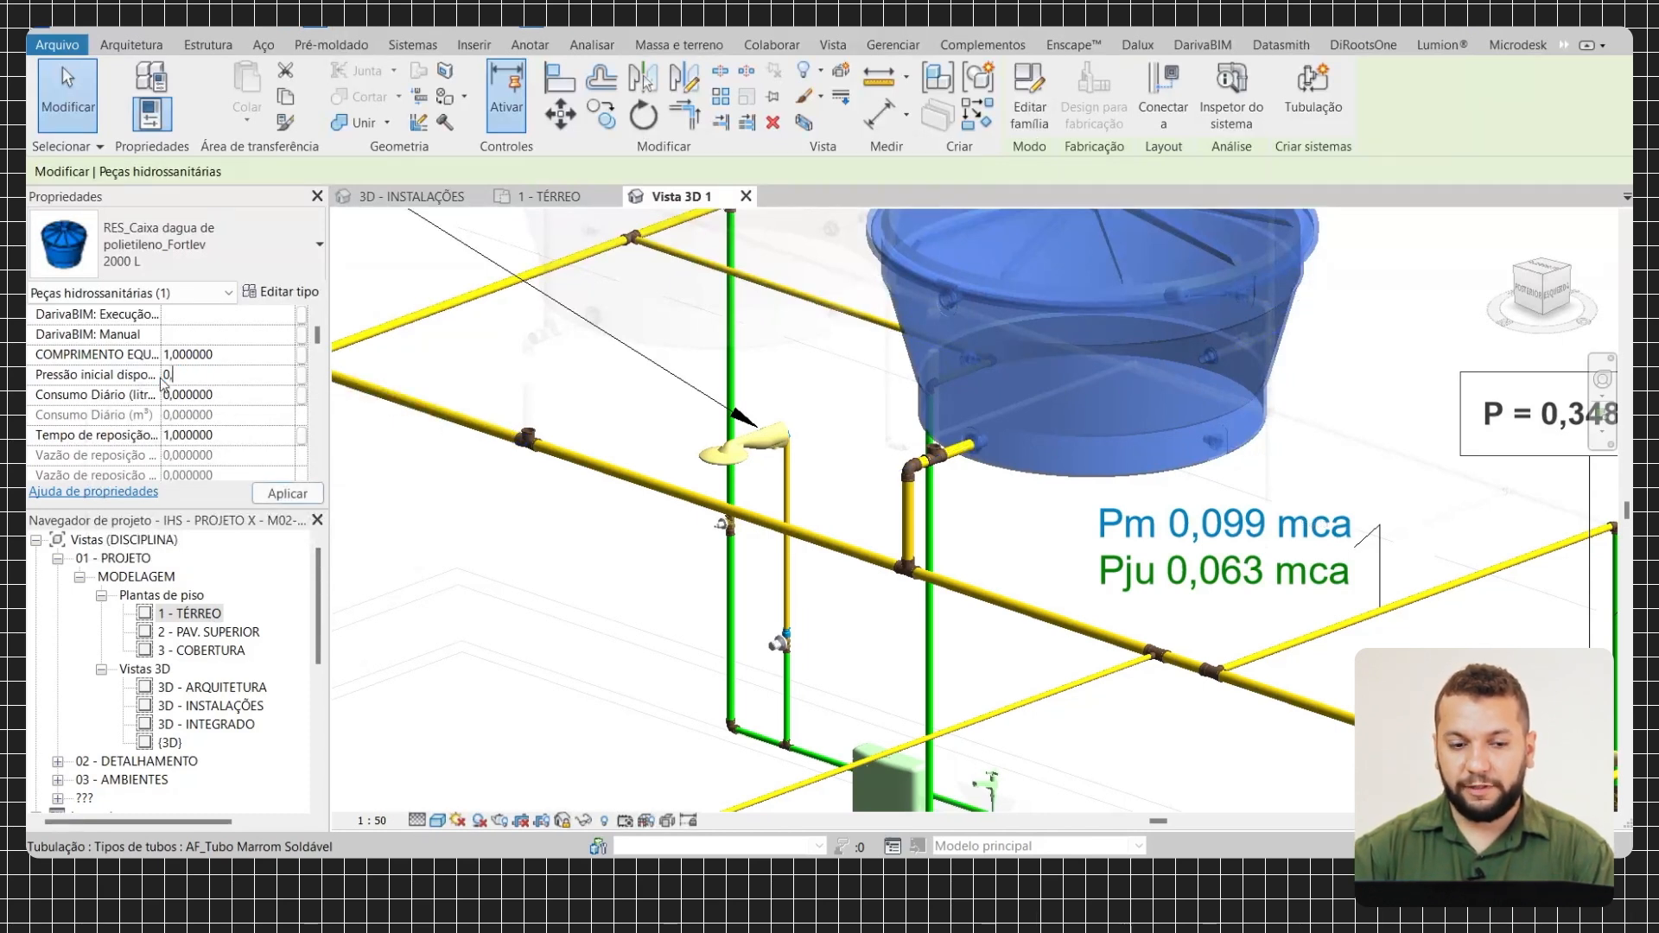
click(289, 491)
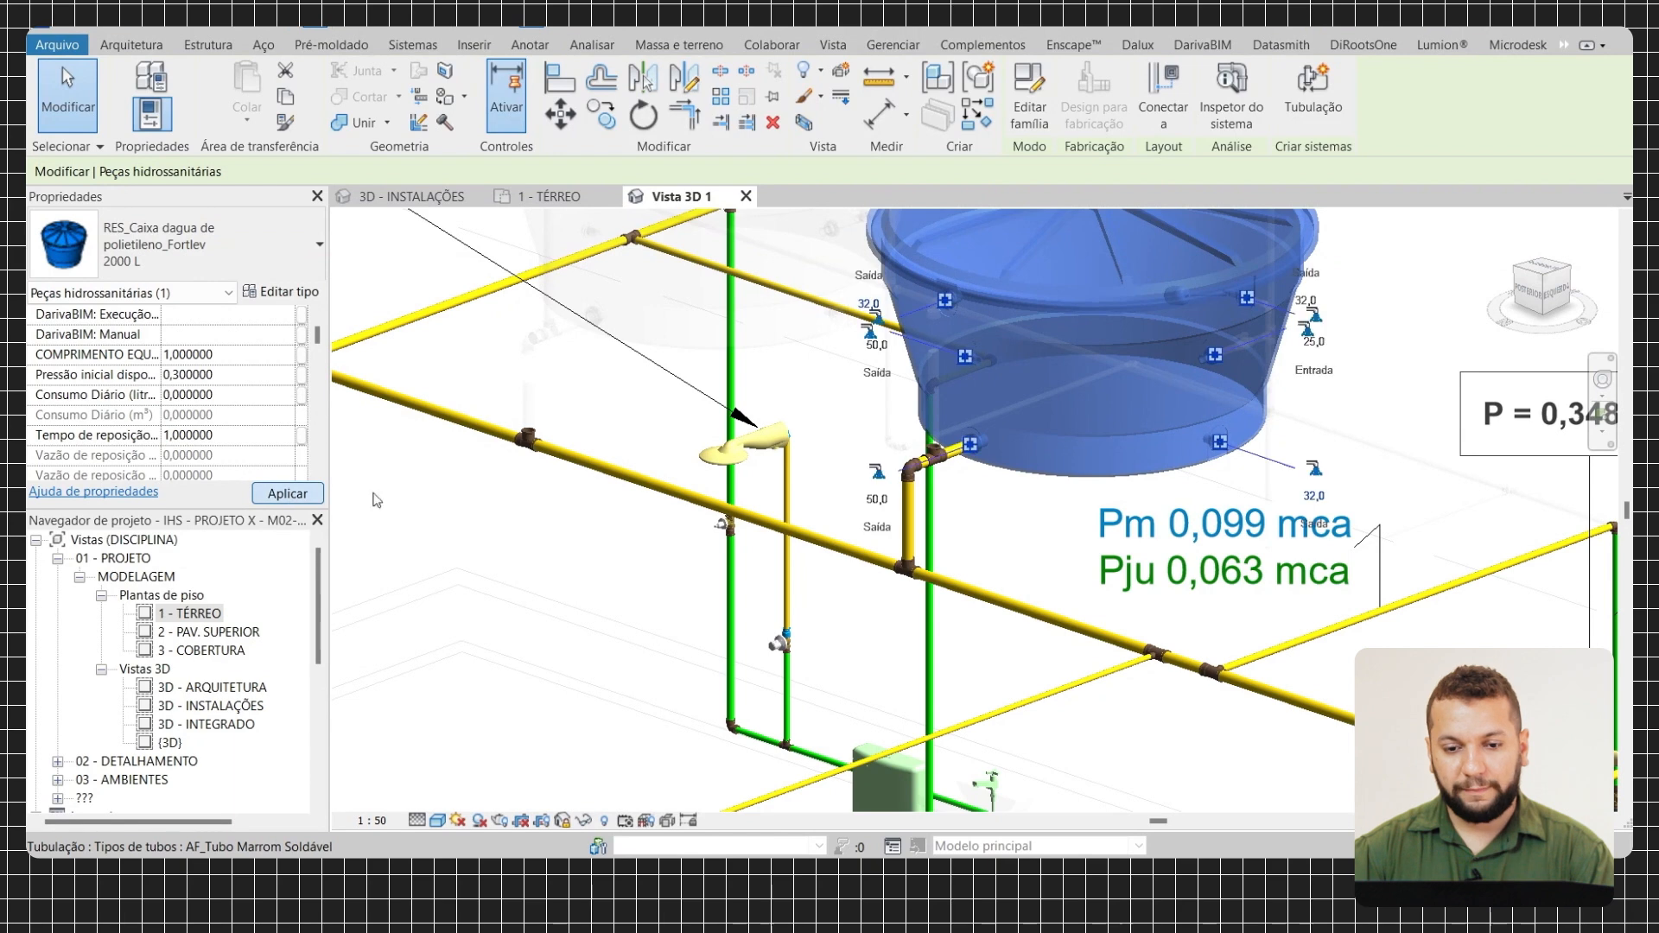
Recalculate the pipe pressures with the tank's new initial pressure and dismiss the result dialog
scroll(1208, 449, down, 5)
click(1208, 449)
middle_drag(1042, 443, 1143, 438)
middle_drag(568, 475, 718, 470)
scroll(660, 492, up, 3)
scroll(660, 493, up, 2)
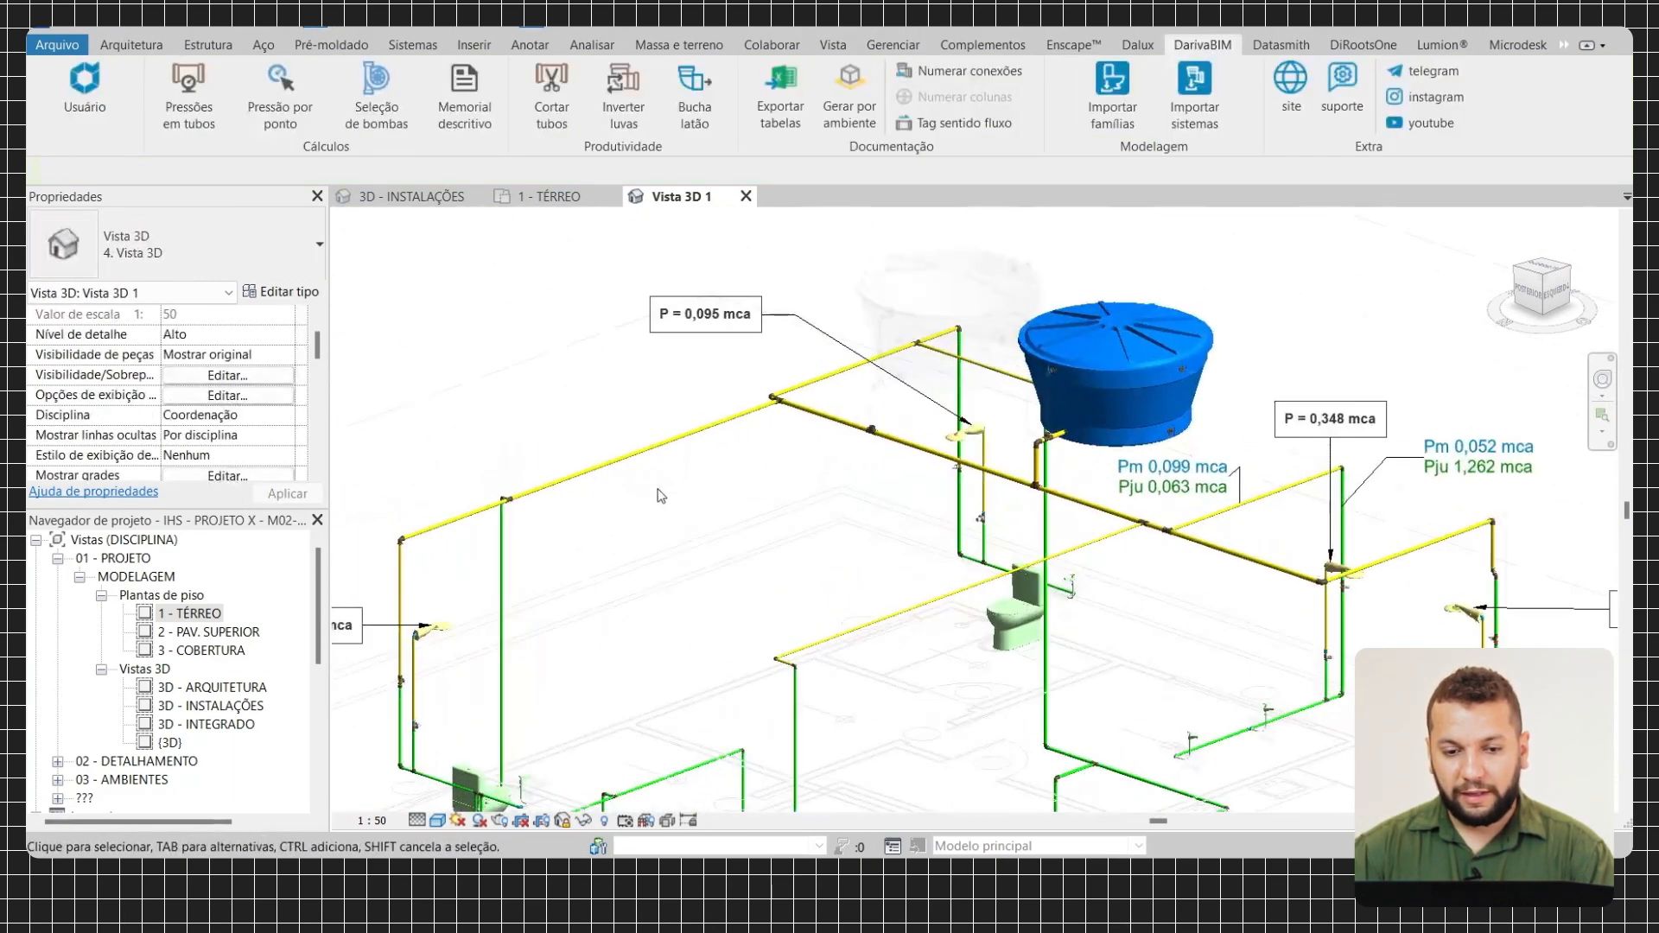
mouse_move(884, 539)
middle_down()
mouse_move(830, 537)
mouse_move(951, 511)
middle_up()
middle_drag(834, 580, 885, 557)
scroll(880, 553, down, 1)
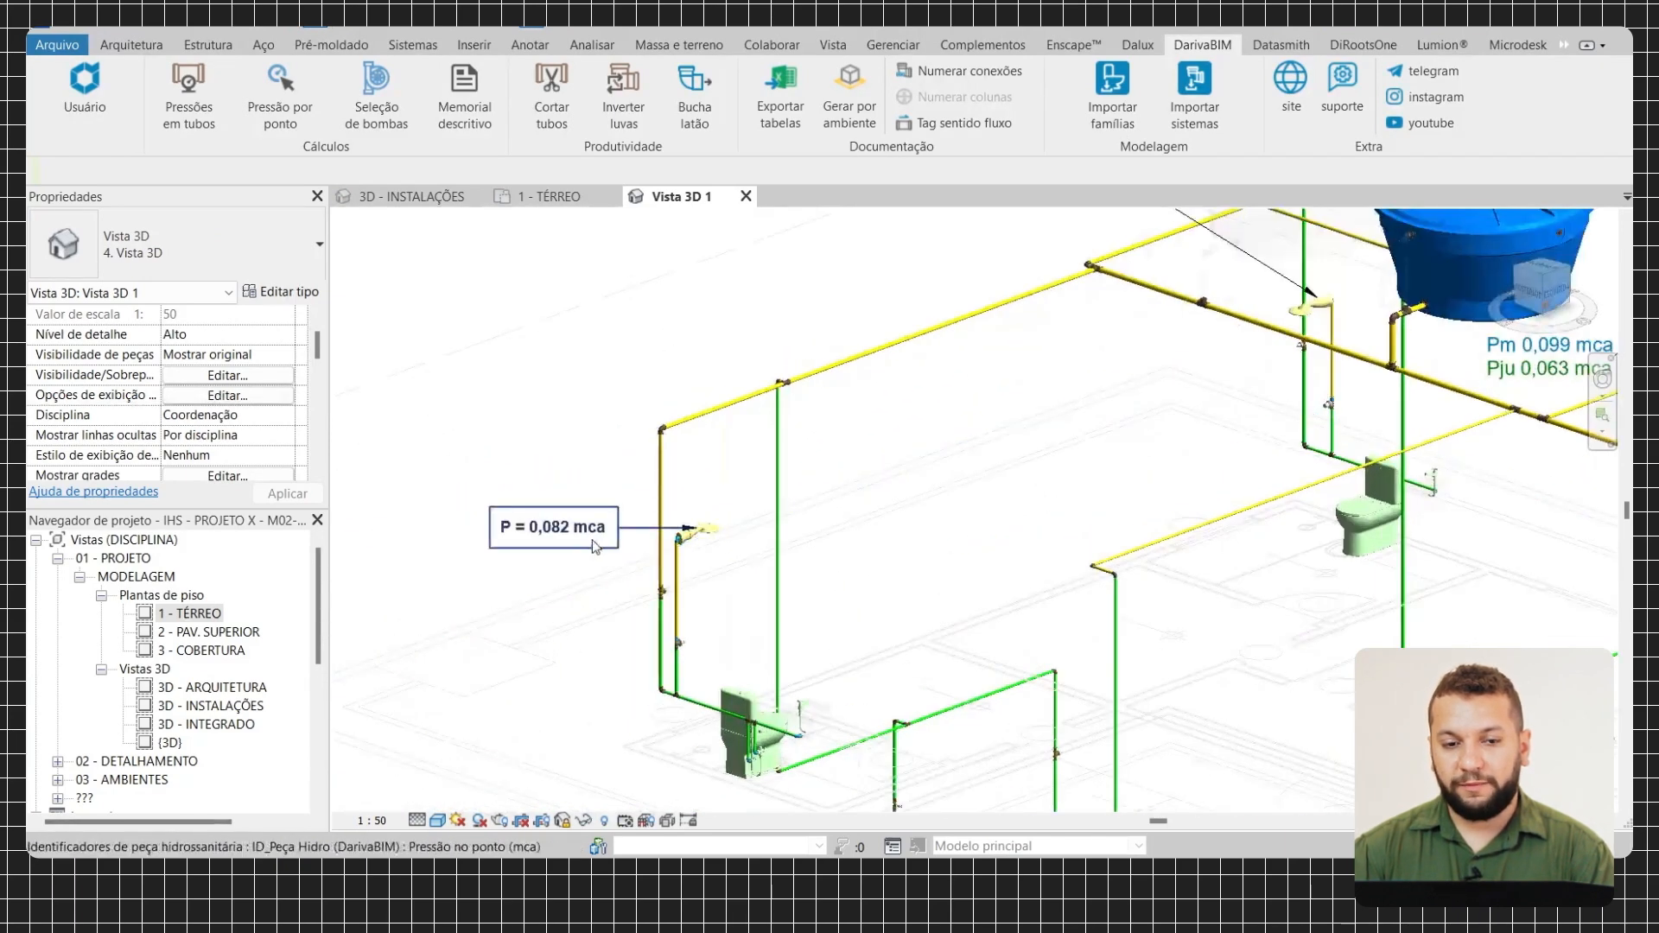
scroll(867, 526, down, 4)
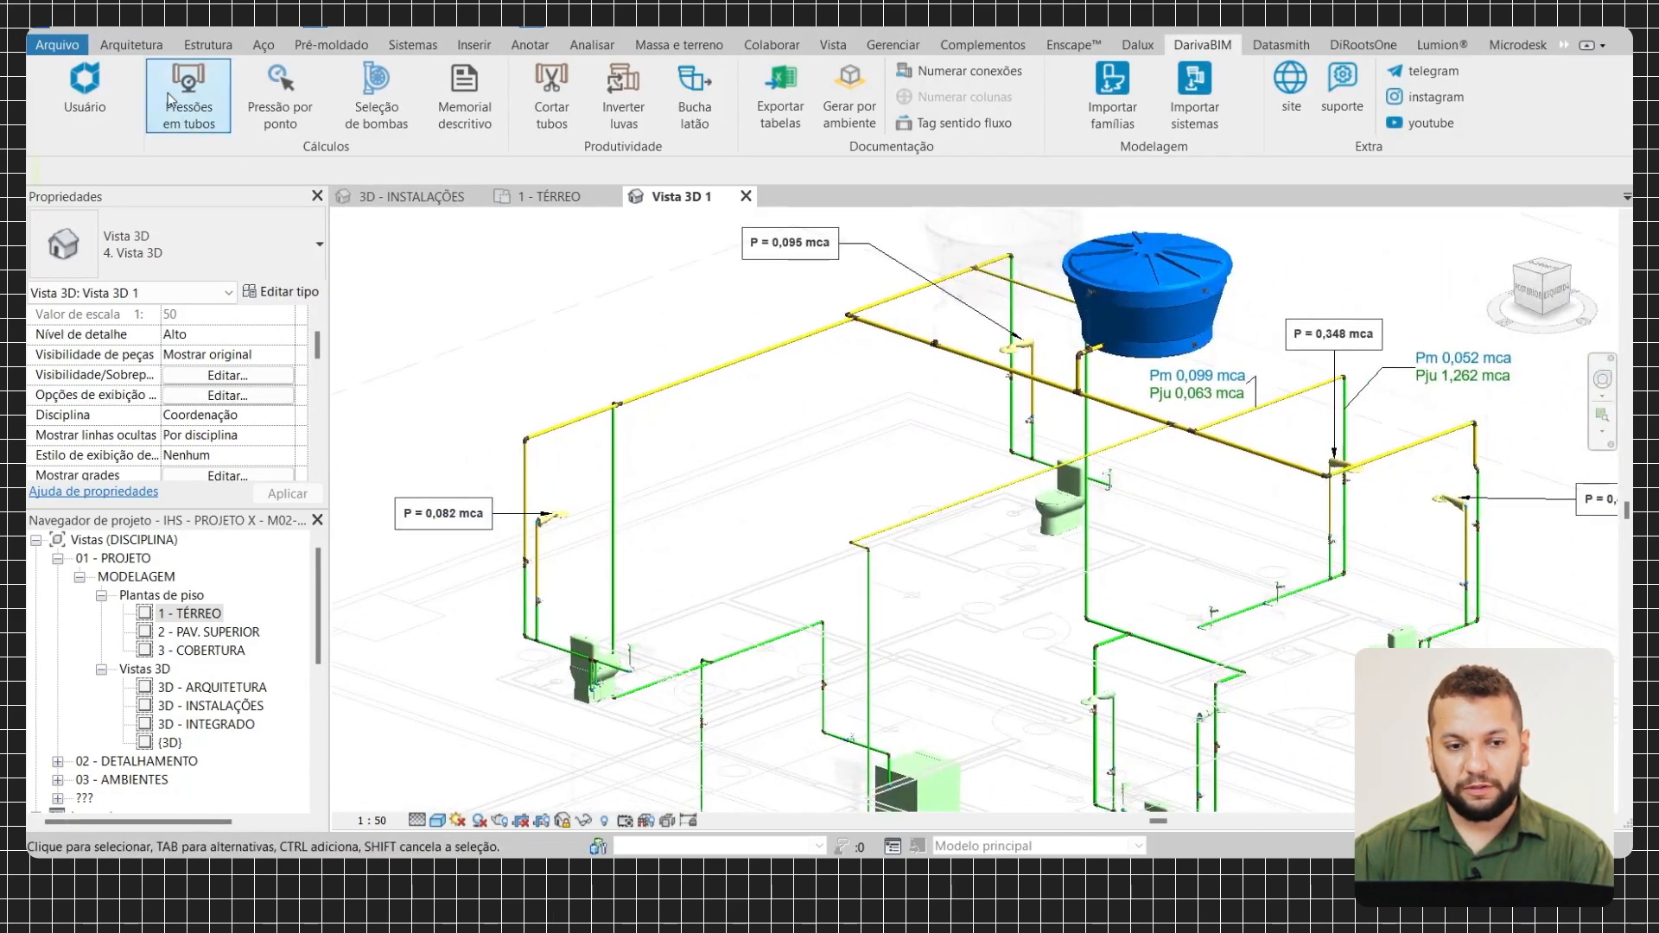
click(168, 101)
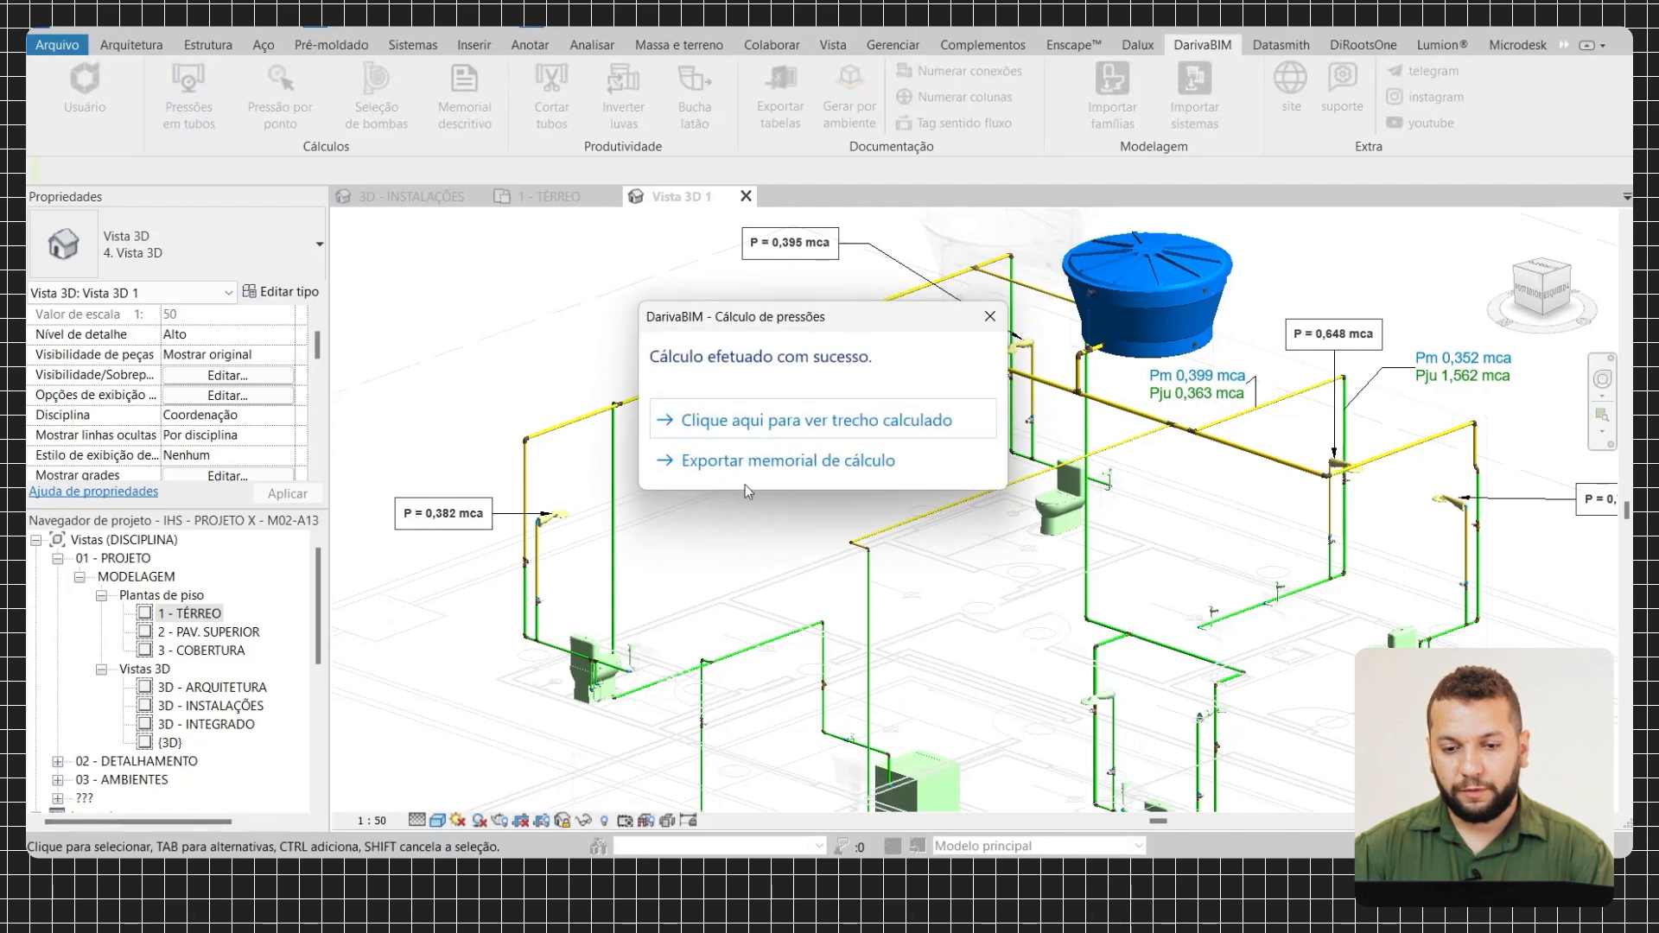
click(995, 325)
Review the updated shower and pipe pressure tags around the tank and at the far shower
scroll(468, 517, up, 2)
scroll(467, 517, down, 2)
middle_drag(797, 501, 747, 503)
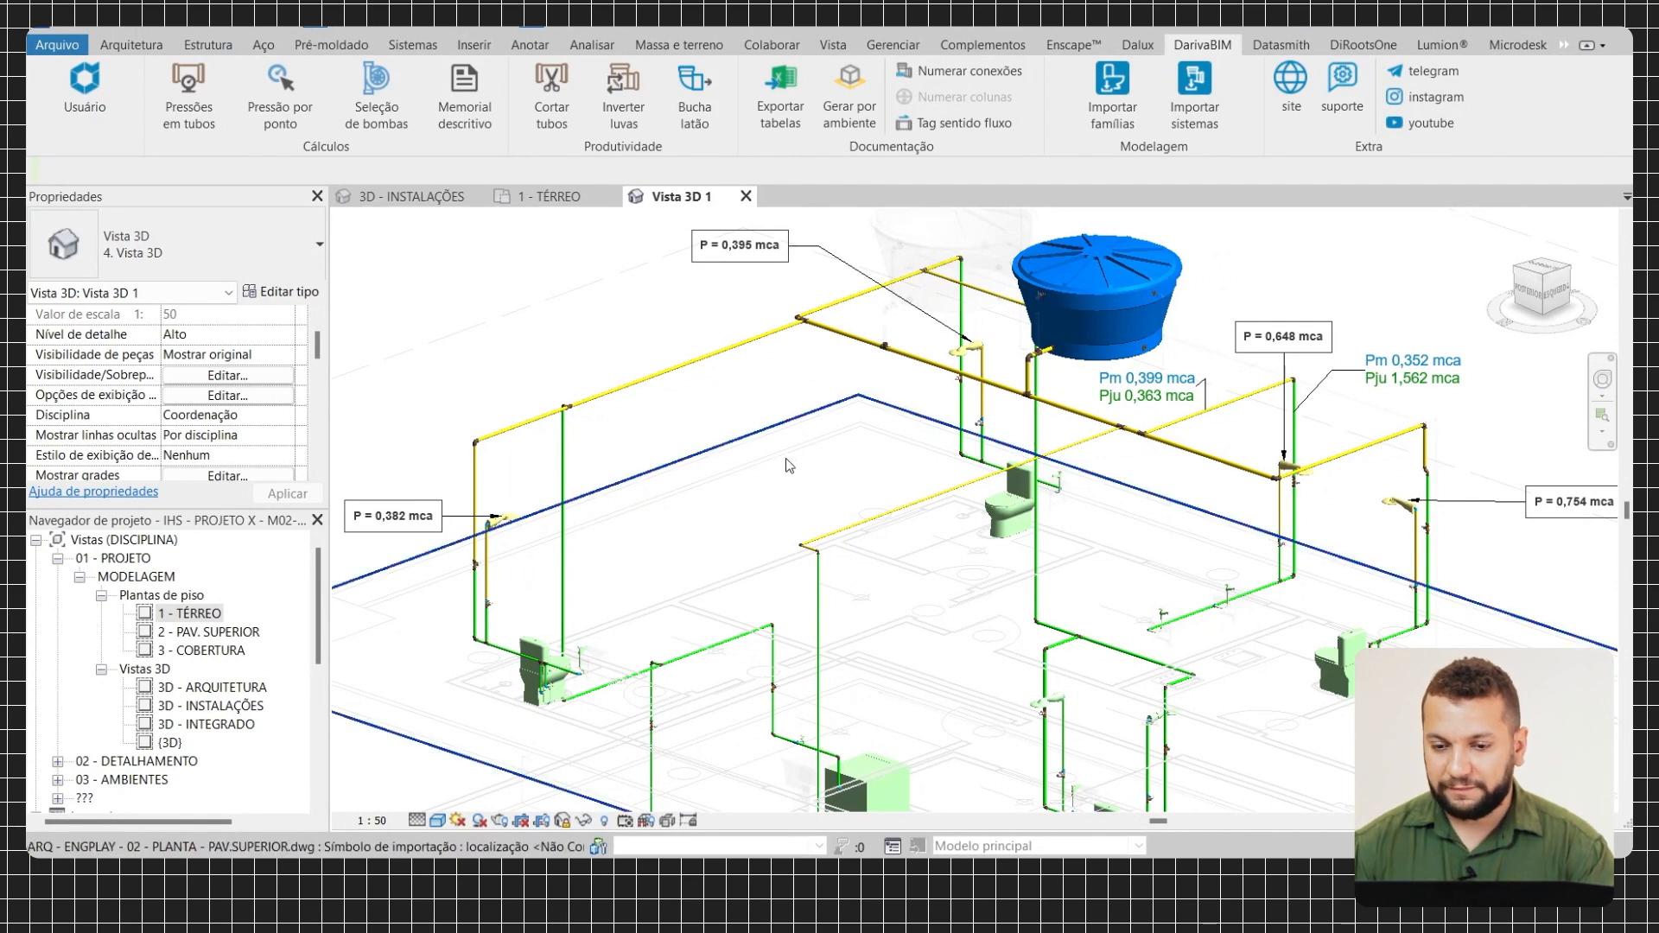
scroll(899, 406, up, 2)
scroll(928, 427, down, 3)
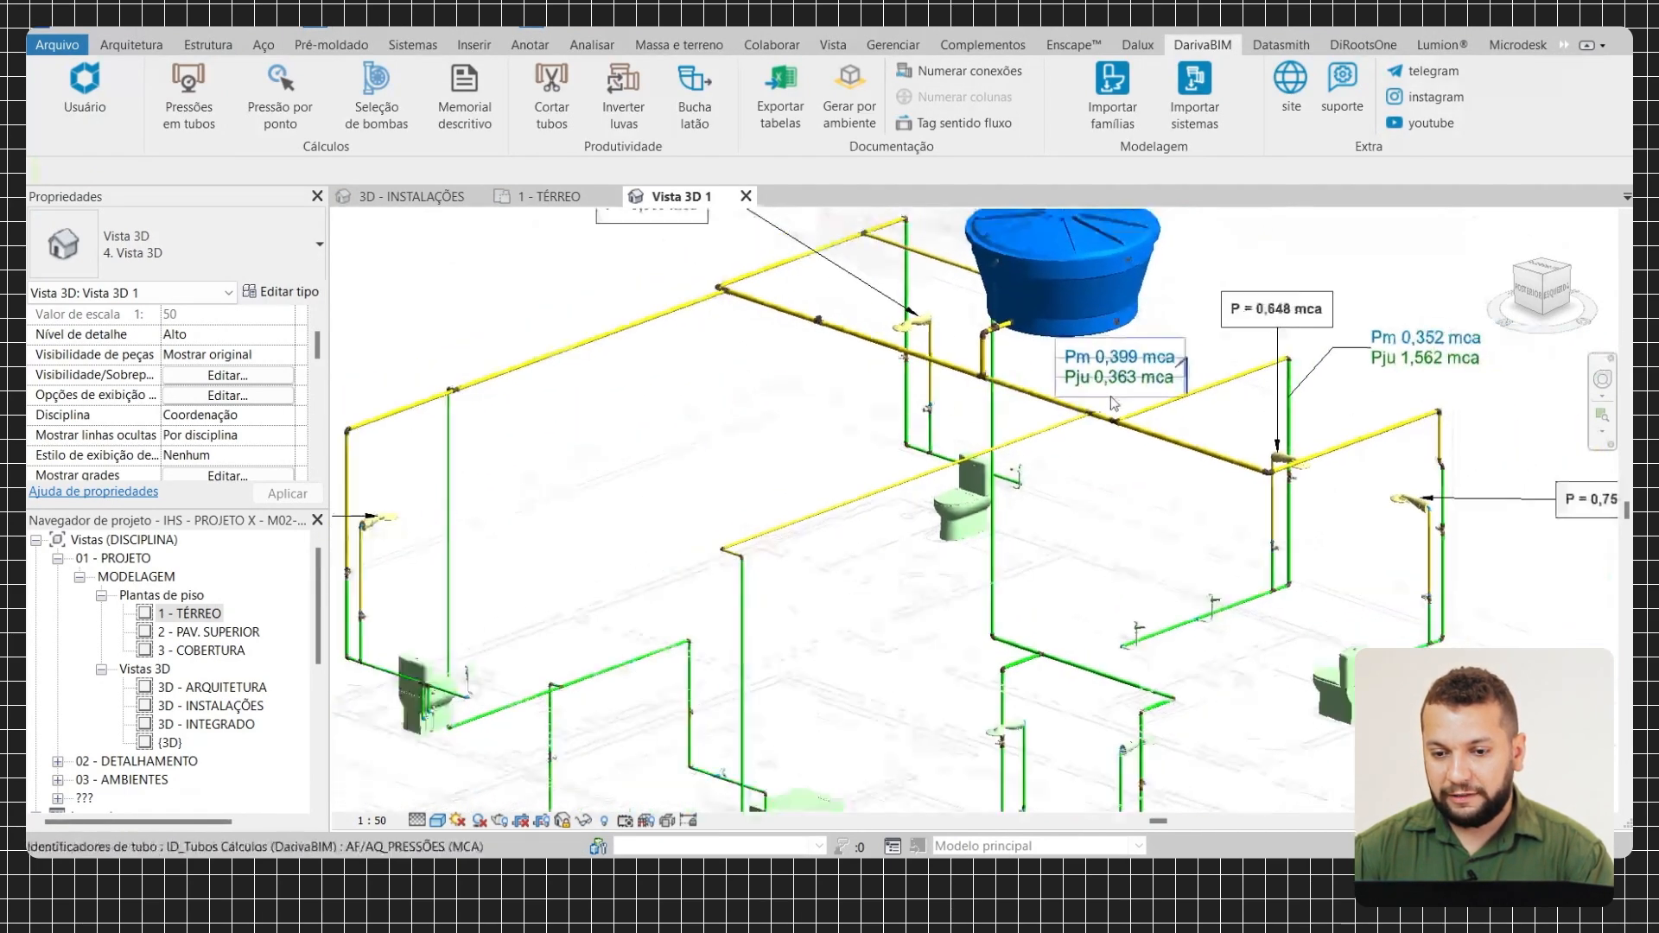
scroll(879, 486, up, 2)
middle_drag(928, 498, 1075, 472)
scroll(587, 603, up, 2)
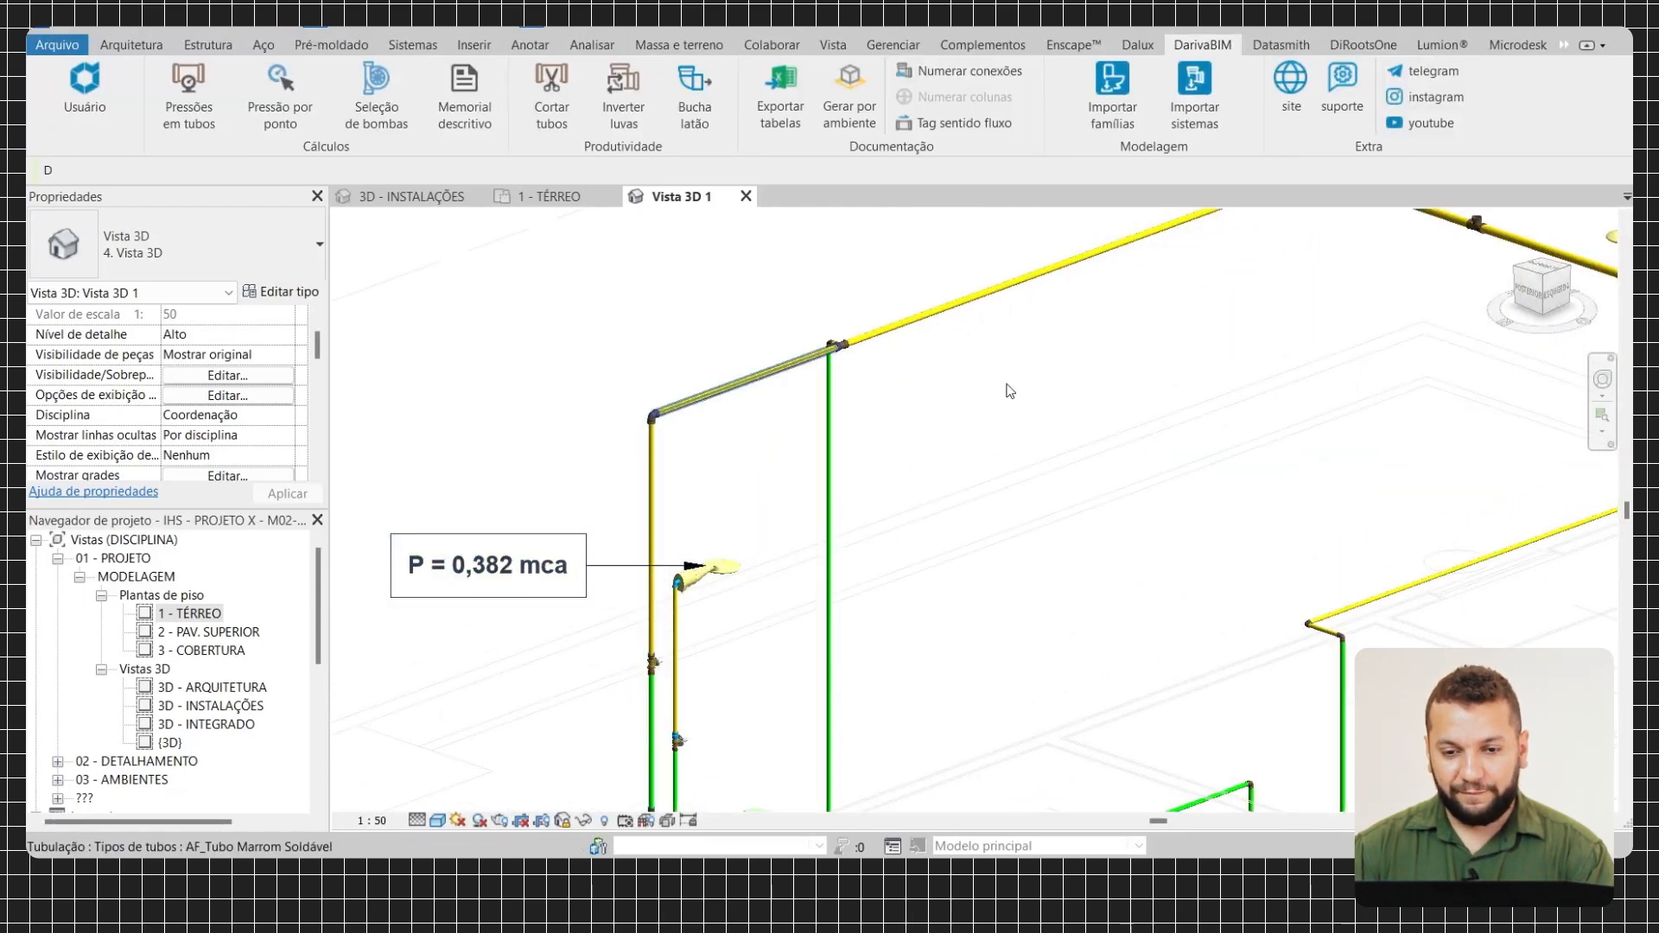
Change the 40 mm horizontal branch, from the tank main to the elbow above the far shower, to 50 mm diameter, including its tee and elbow
middle_drag(1172, 336, 1072, 440)
scroll(1265, 266, up, 3)
click(1061, 325)
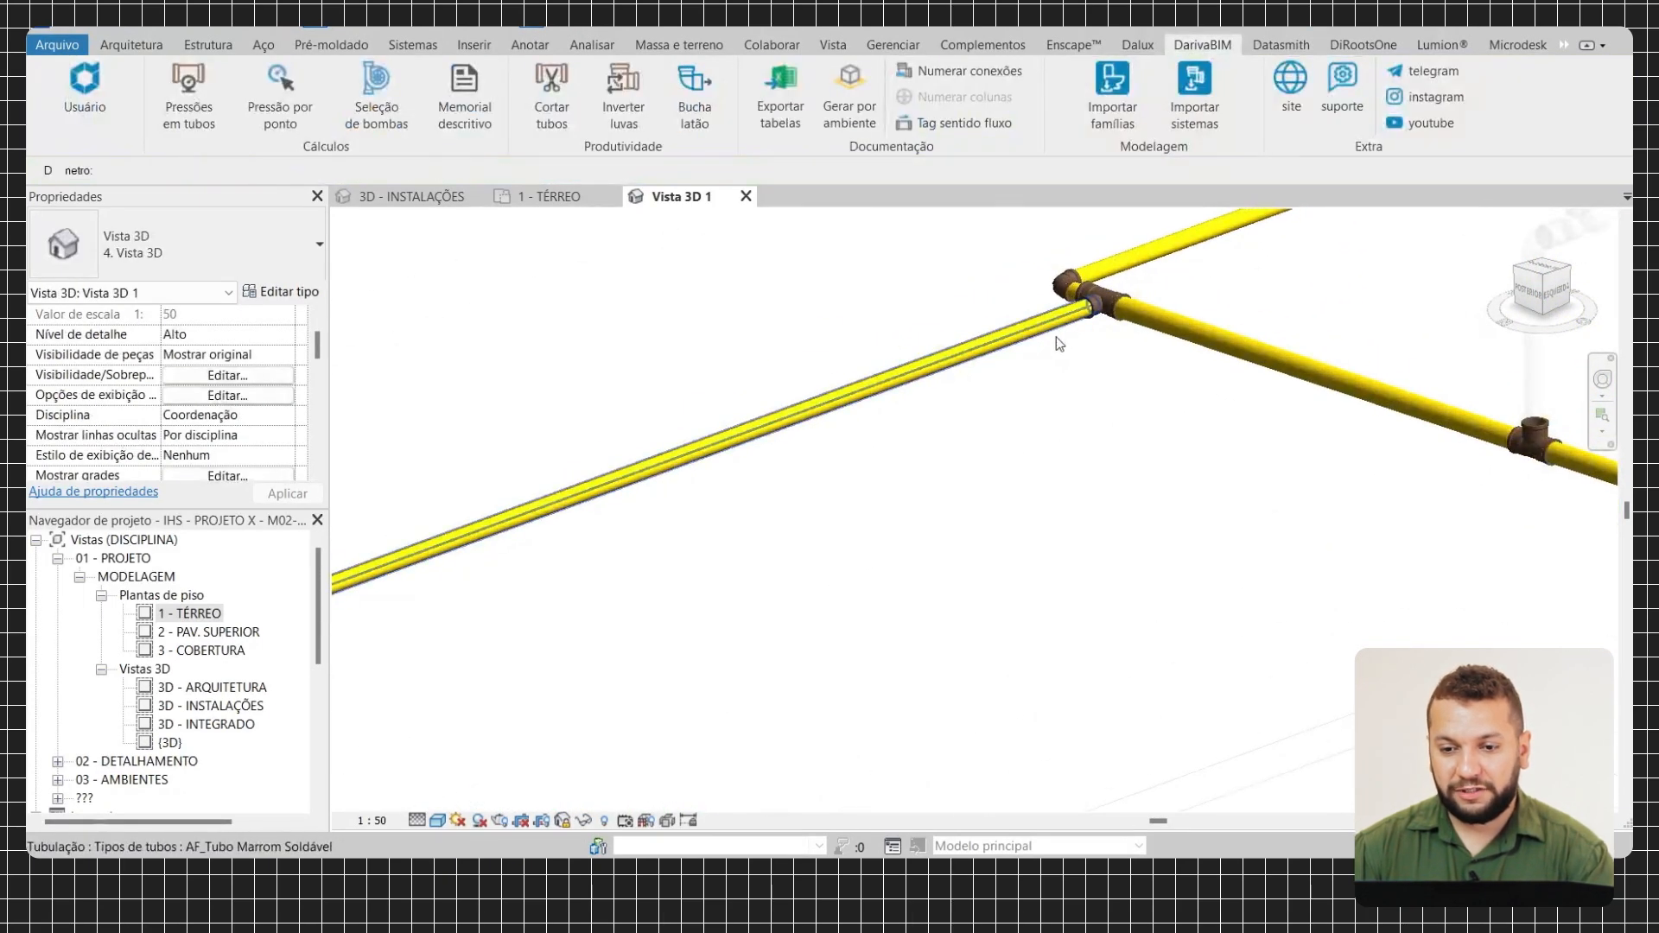
scroll(909, 526, down, 3)
middle_drag(540, 585, 822, 530)
middle_drag(487, 664, 804, 529)
scroll(804, 530, up, 4)
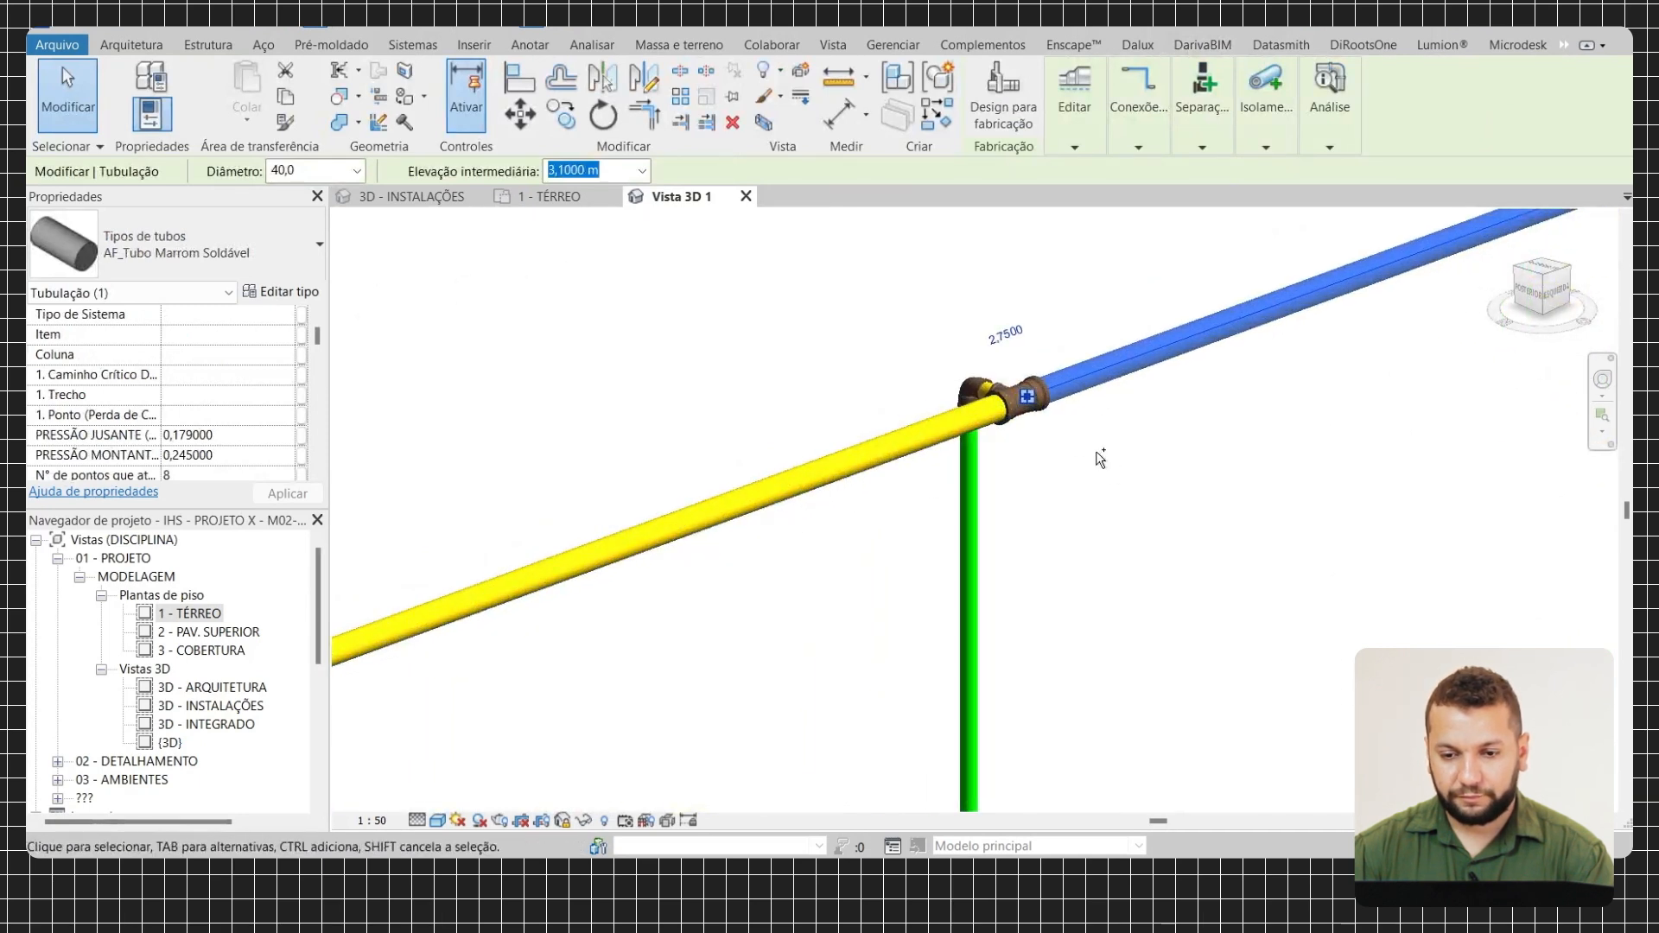
ctrl+click(1025, 406)
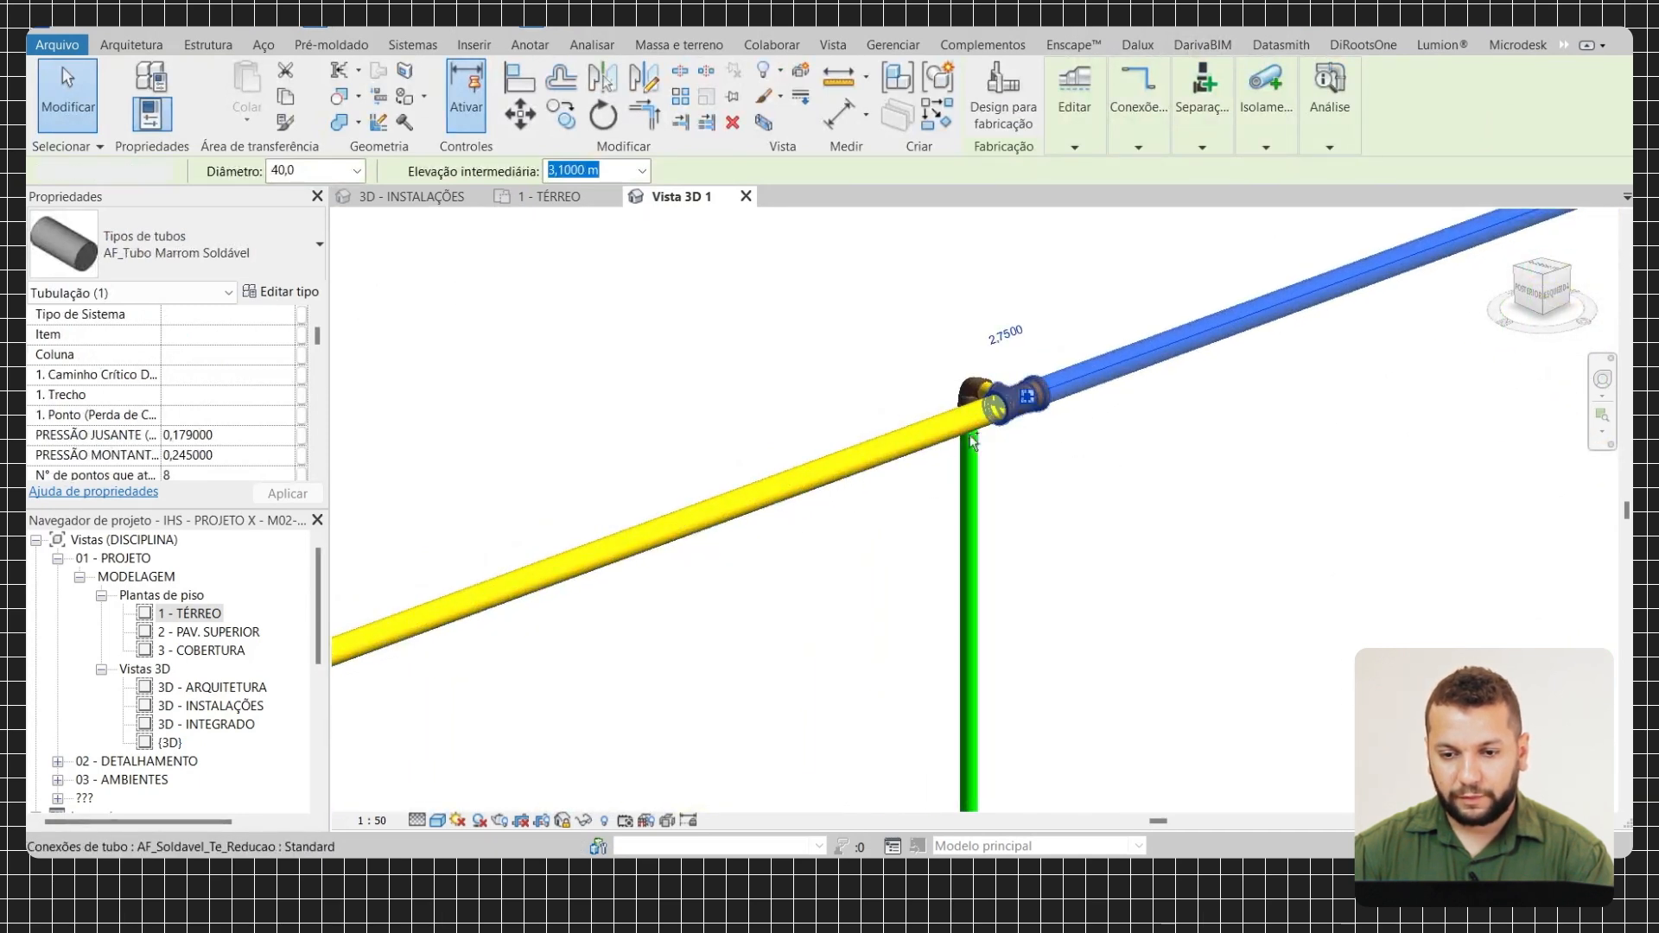
ctrl+click(896, 448)
scroll(729, 613, down, 3)
middle_drag(775, 600, 1013, 420)
scroll(1013, 420, down, 1)
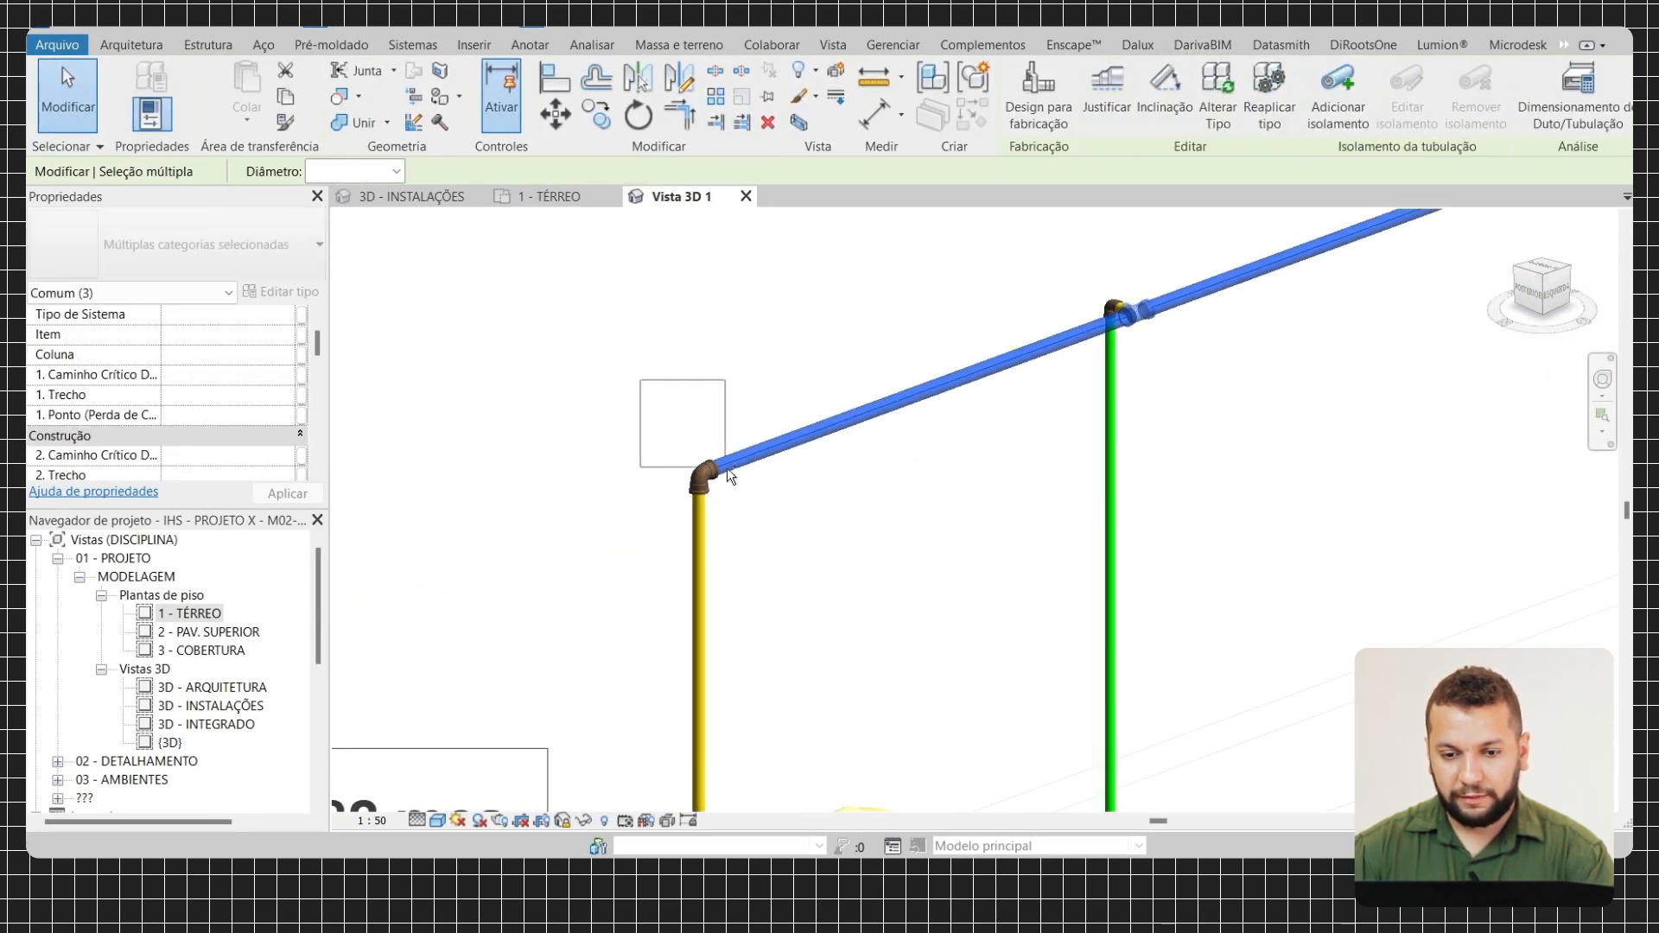
ctrl+drag(748, 510, 748, 510)
click(397, 171)
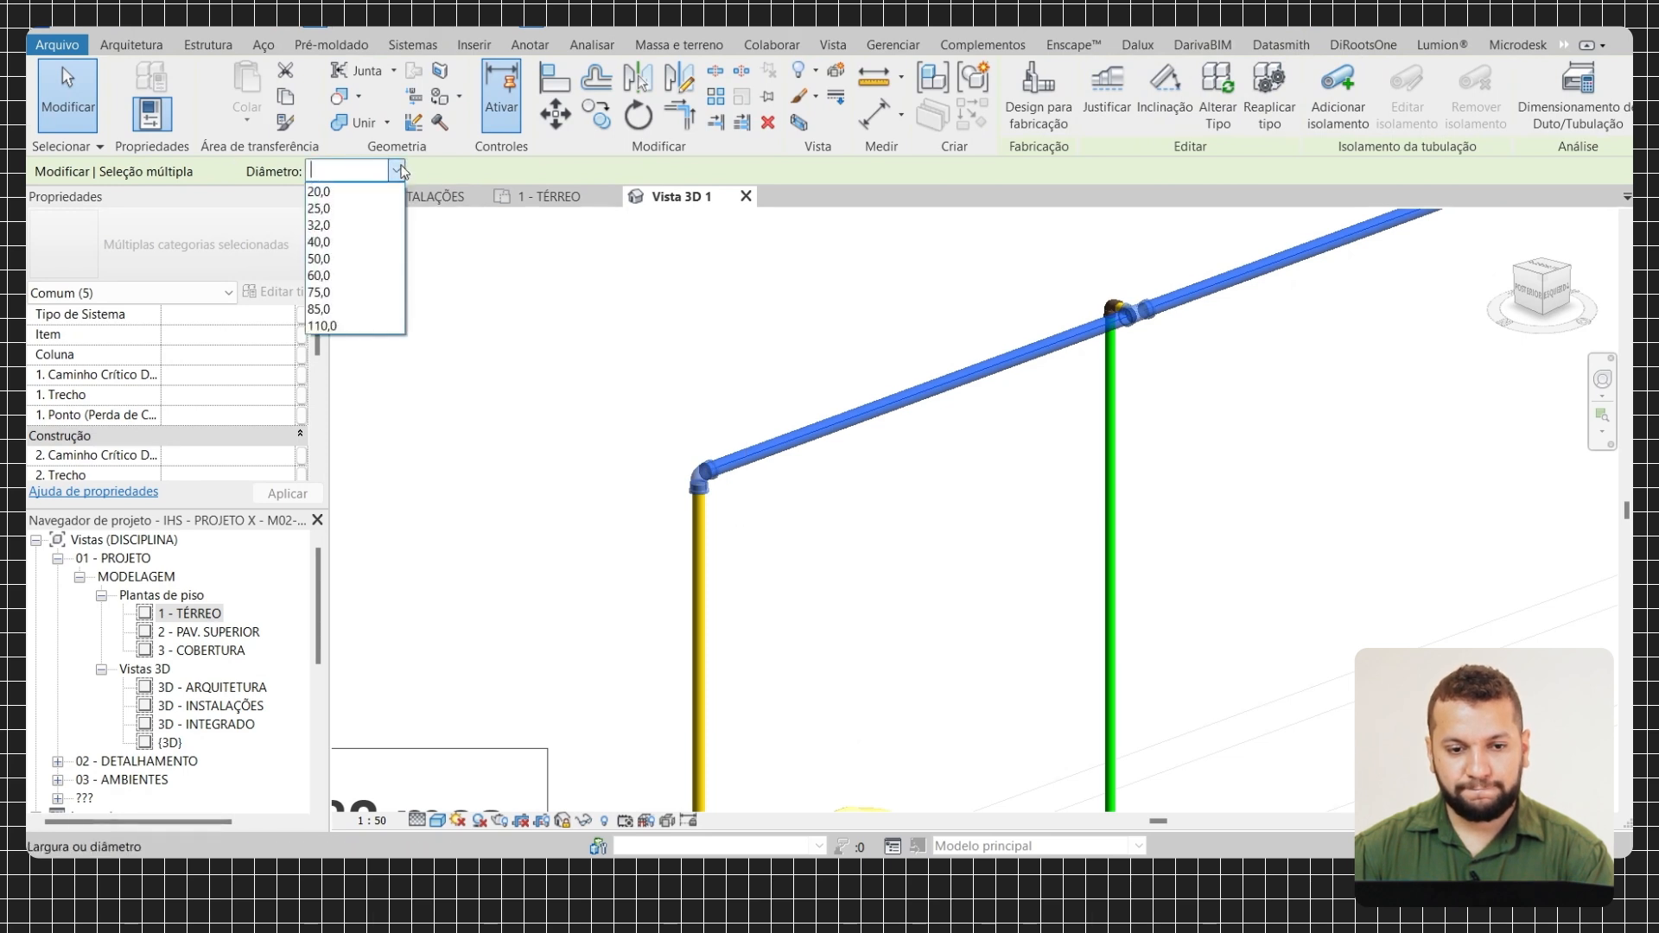
click(335, 258)
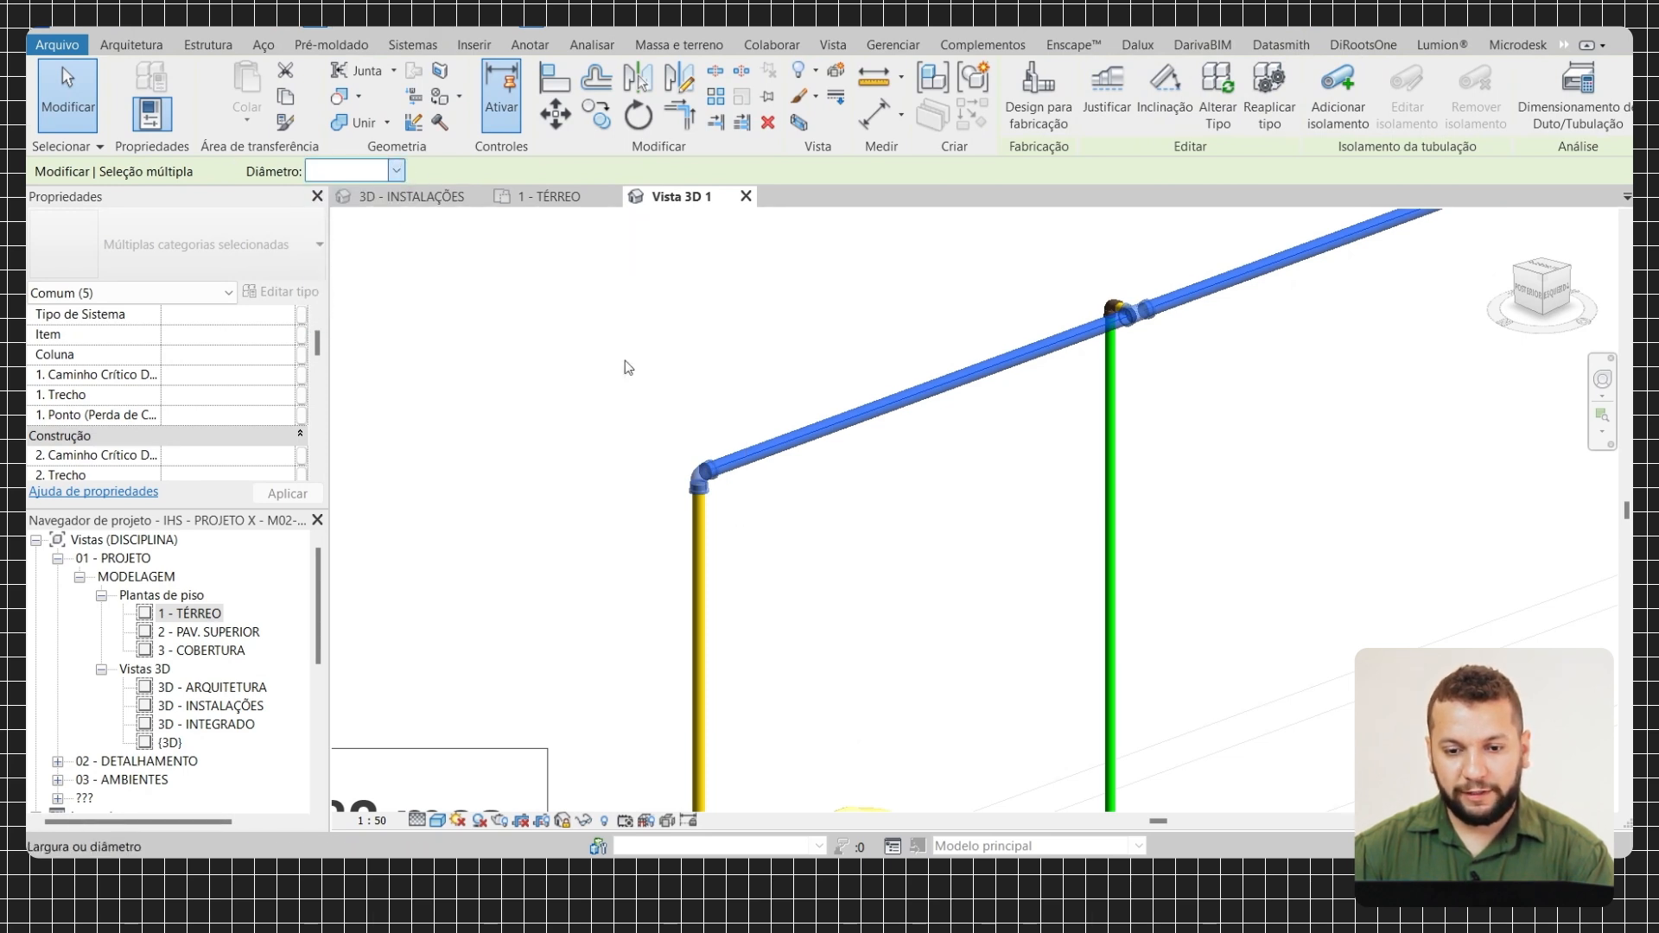
key(Escape)
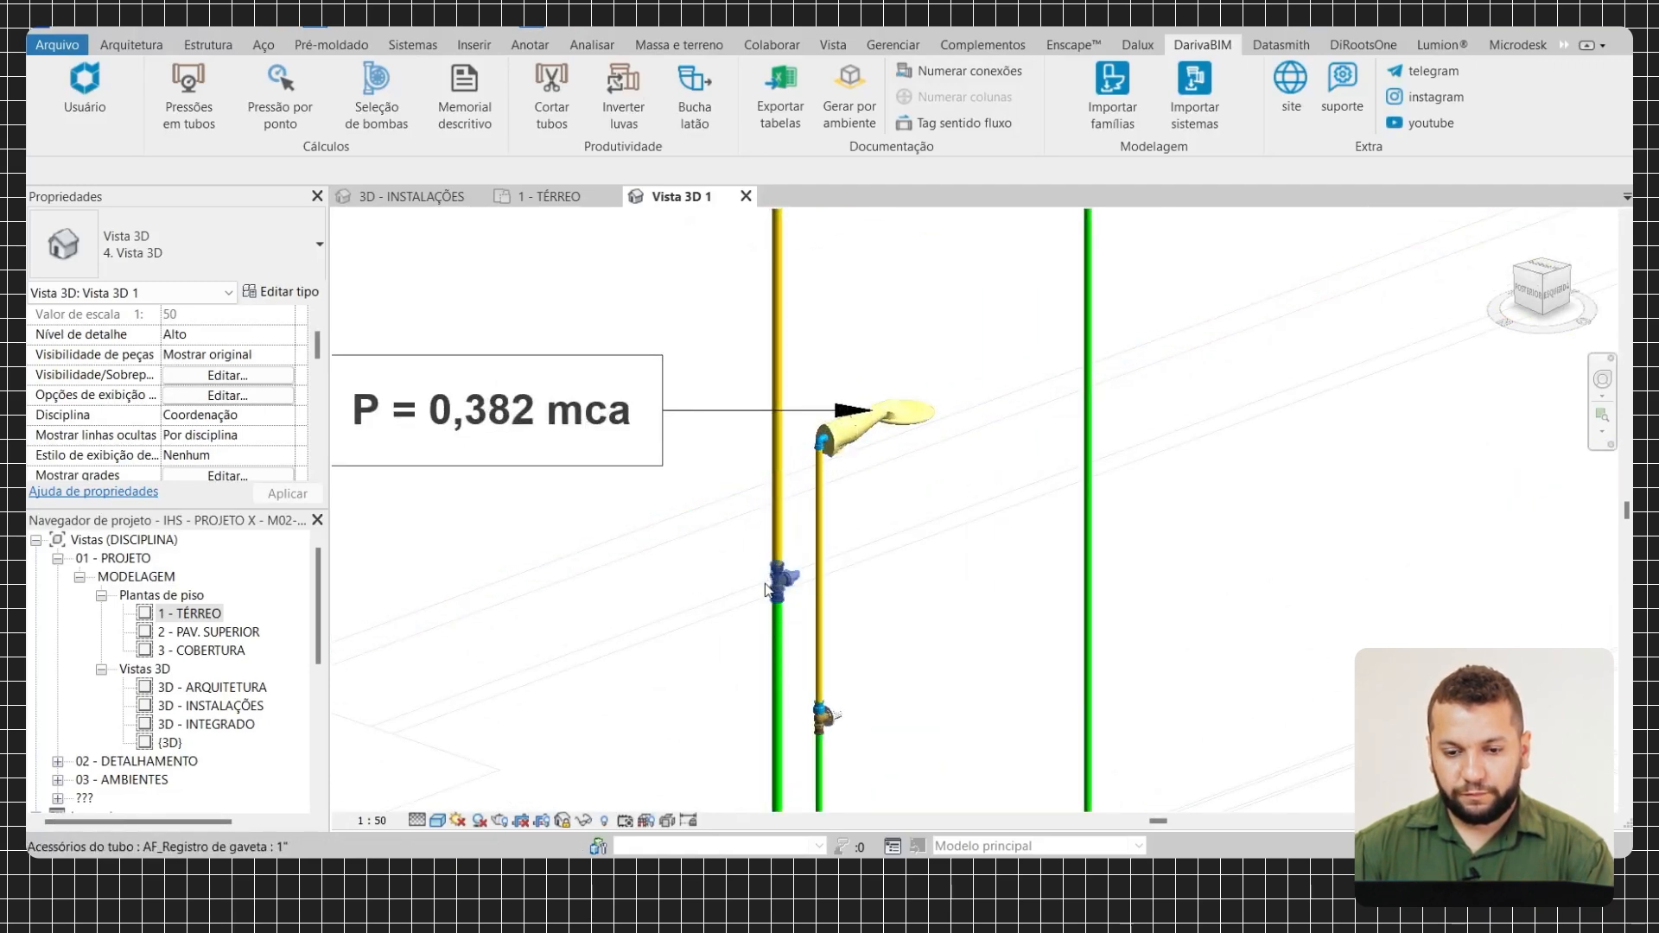
Recalculate the pressures with the enlarged branch using DarivaBIM and close the result dialog
scroll(772, 586, down, 3)
scroll(818, 475, up, 1)
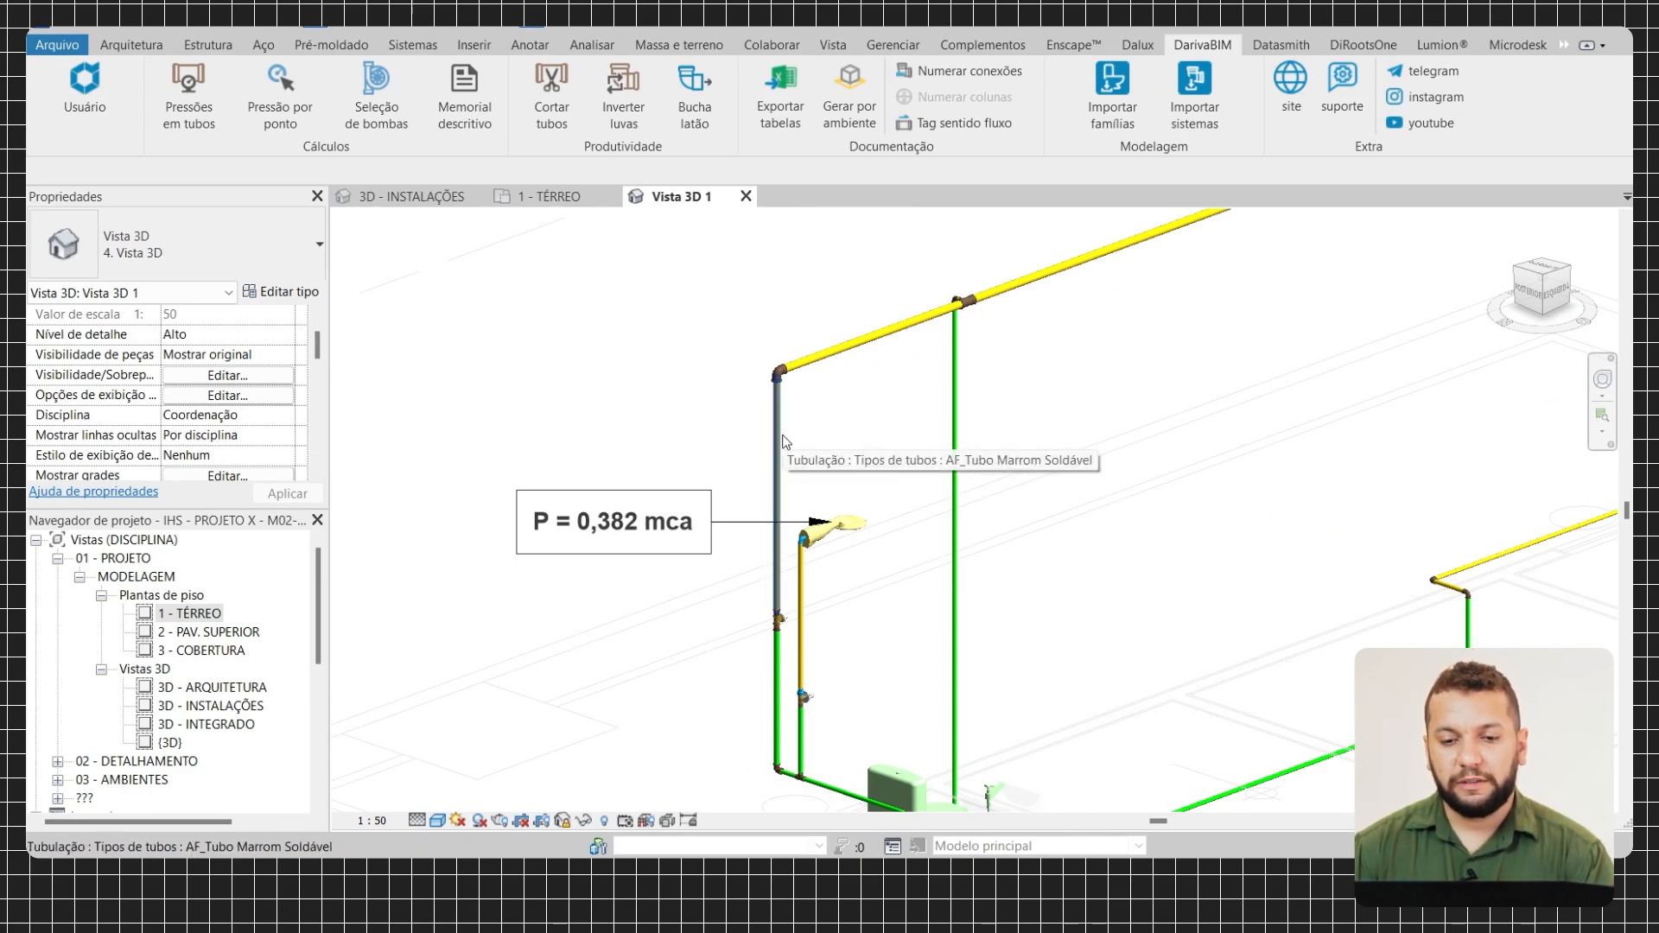
scroll(786, 442, down, 3)
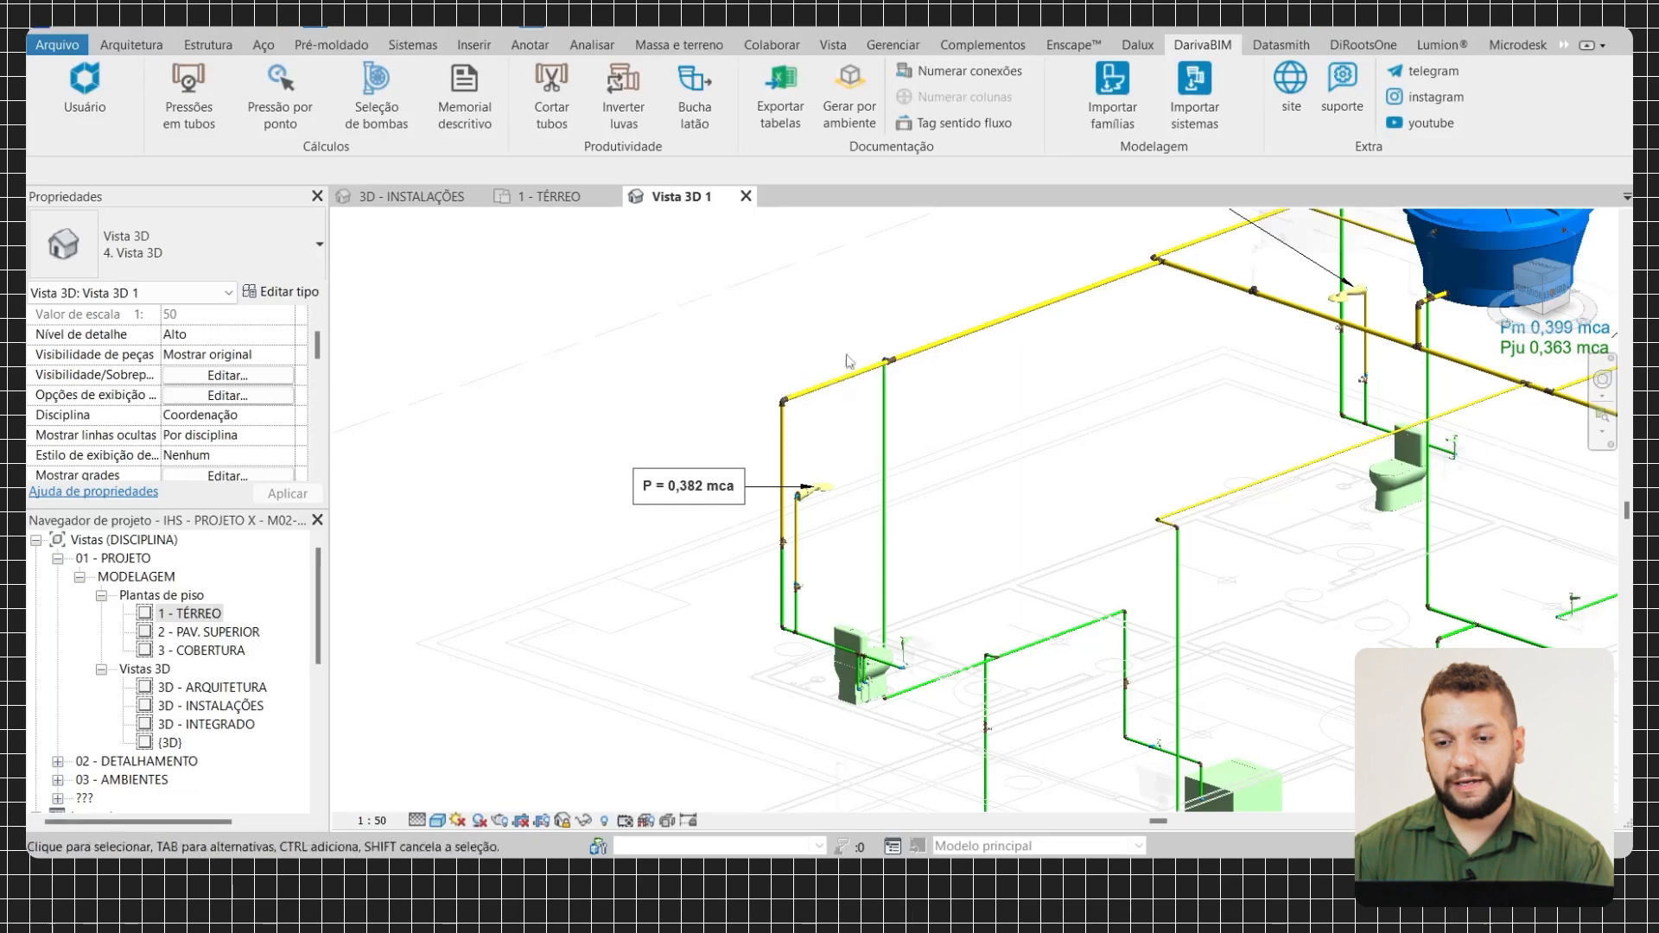
scroll(828, 378, down, 3)
scroll(820, 430, up, 3)
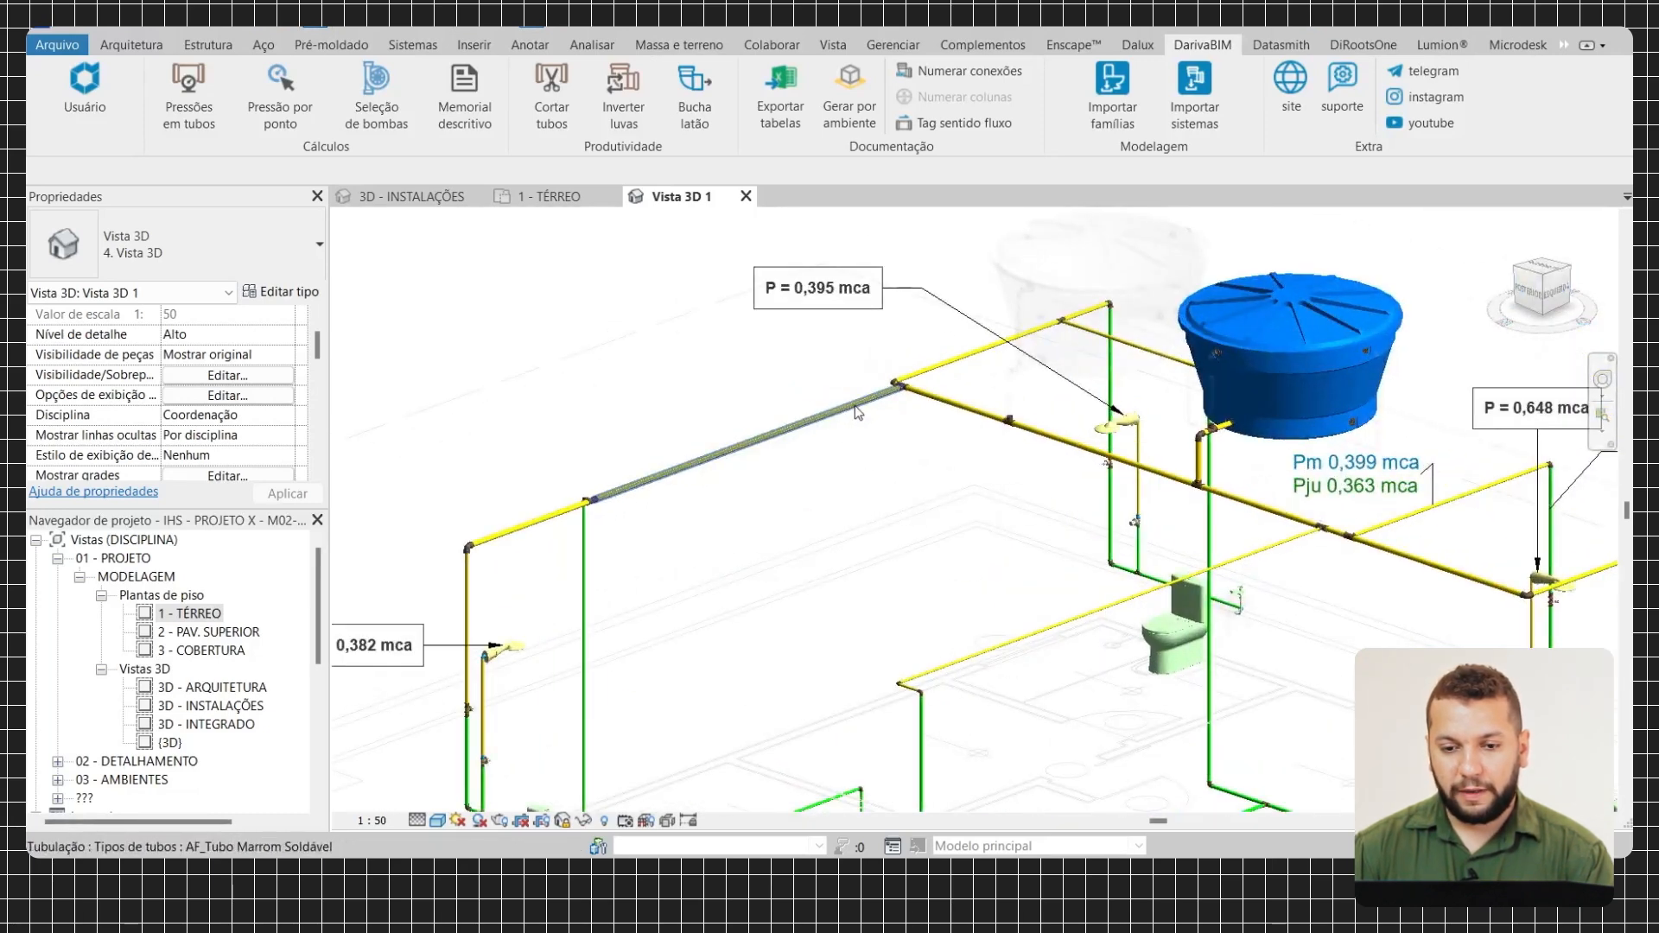
scroll(855, 413, down, 4)
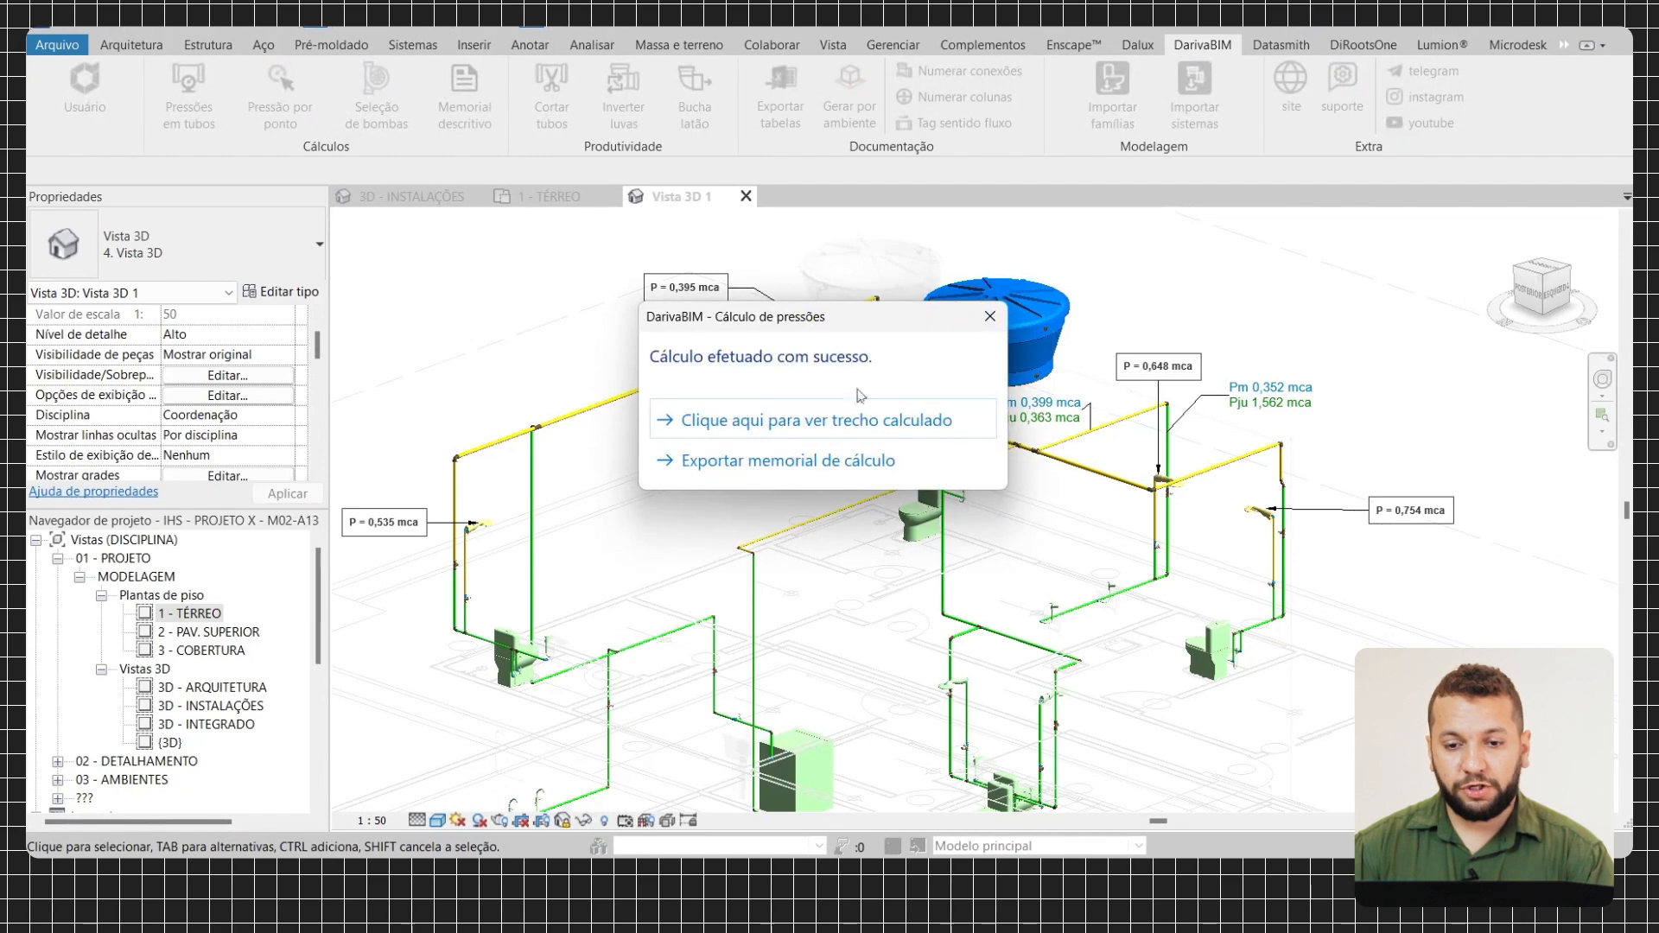
click(991, 316)
Check the far shower's pressure tag and its enlarged branch, then compare the tags of the showers near the tank
scroll(1202, 332, up, 6)
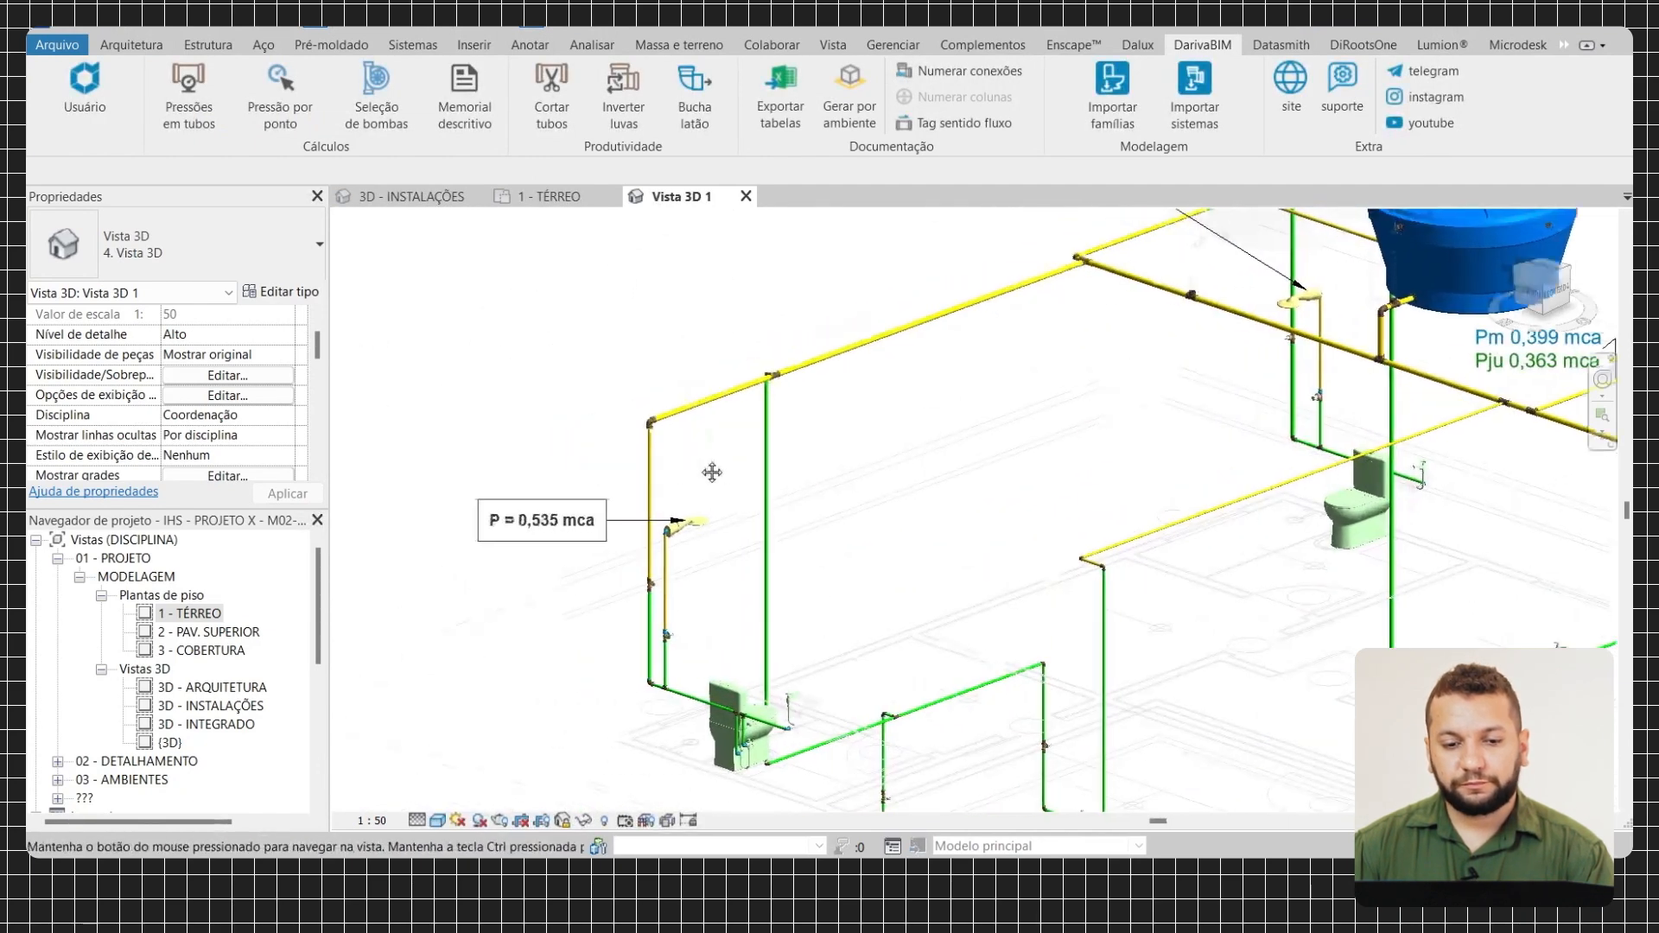
middle_drag(1259, 285, 1229, 412)
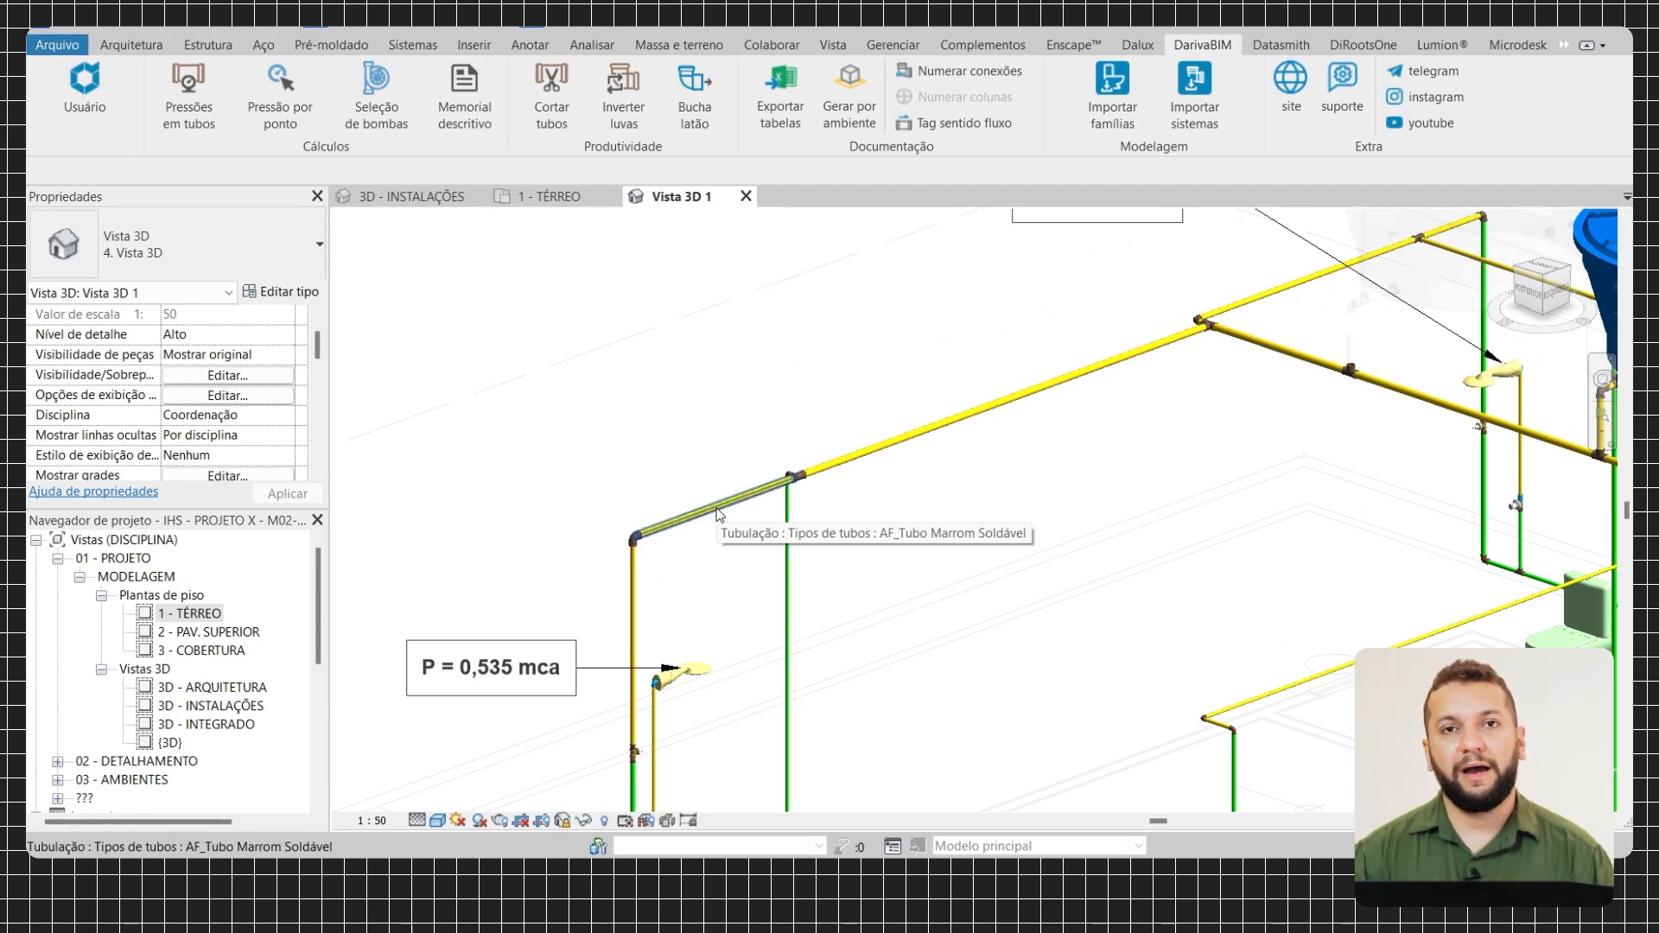
scroll(716, 513, down, 3)
scroll(674, 596, up, 4)
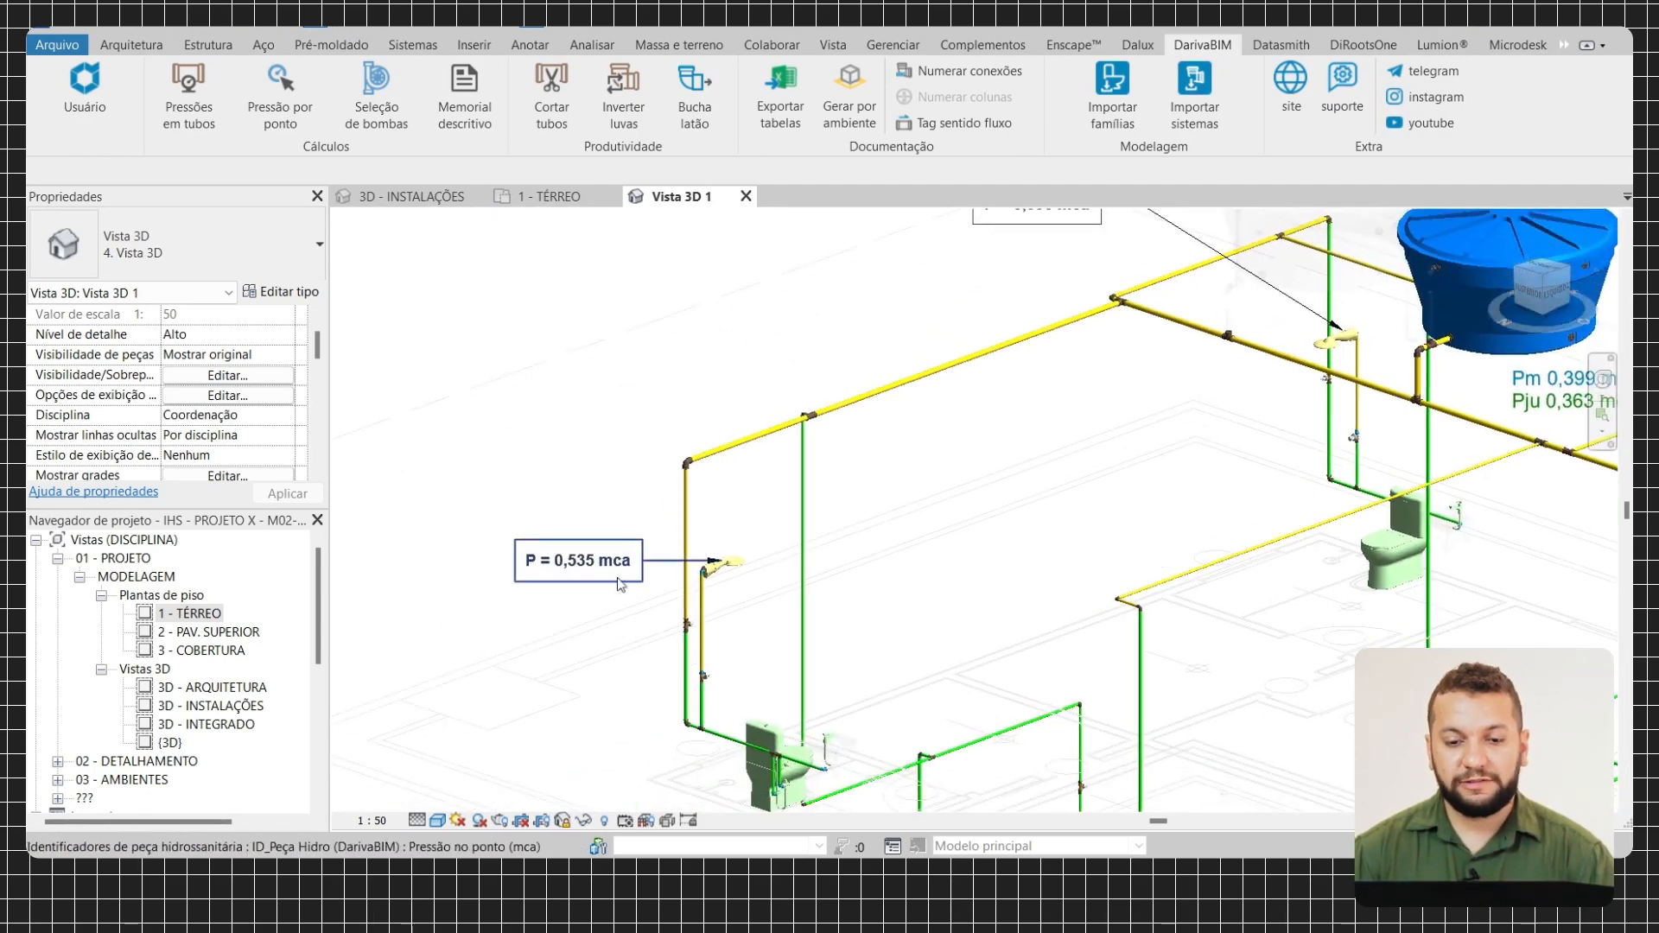
scroll(836, 596, down, 3)
middle_drag(1033, 497, 864, 490)
middle_drag(1007, 469, 802, 443)
scroll(986, 523, down, 2)
scroll(1006, 484, up, 4)
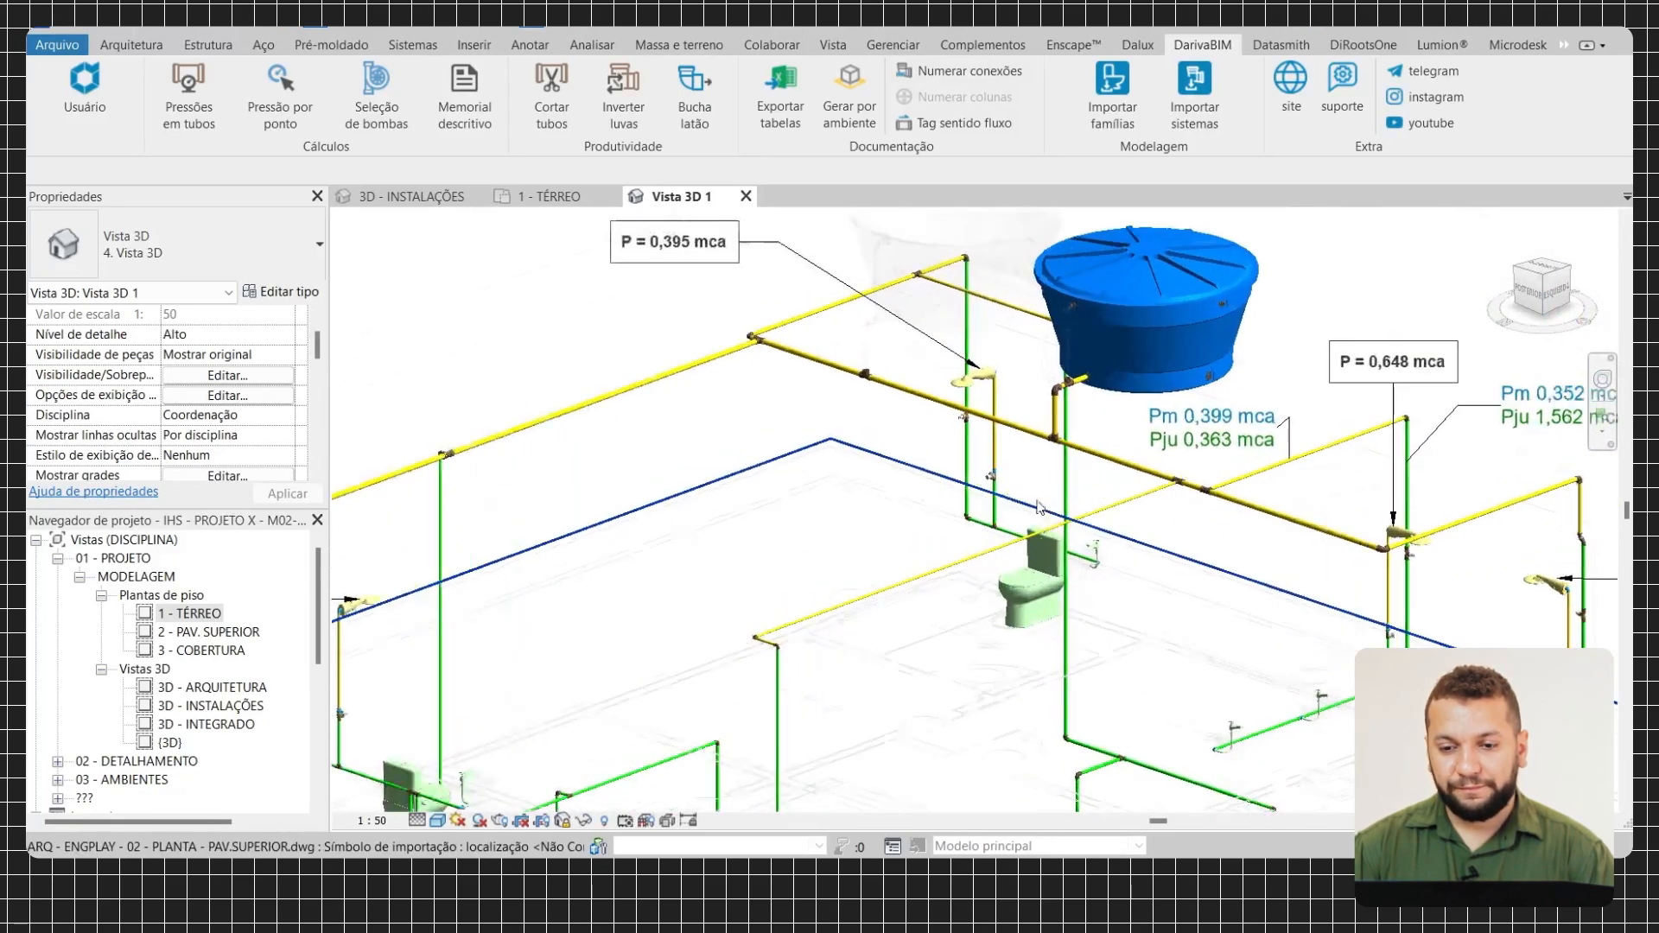
scroll(1057, 431, up, 1)
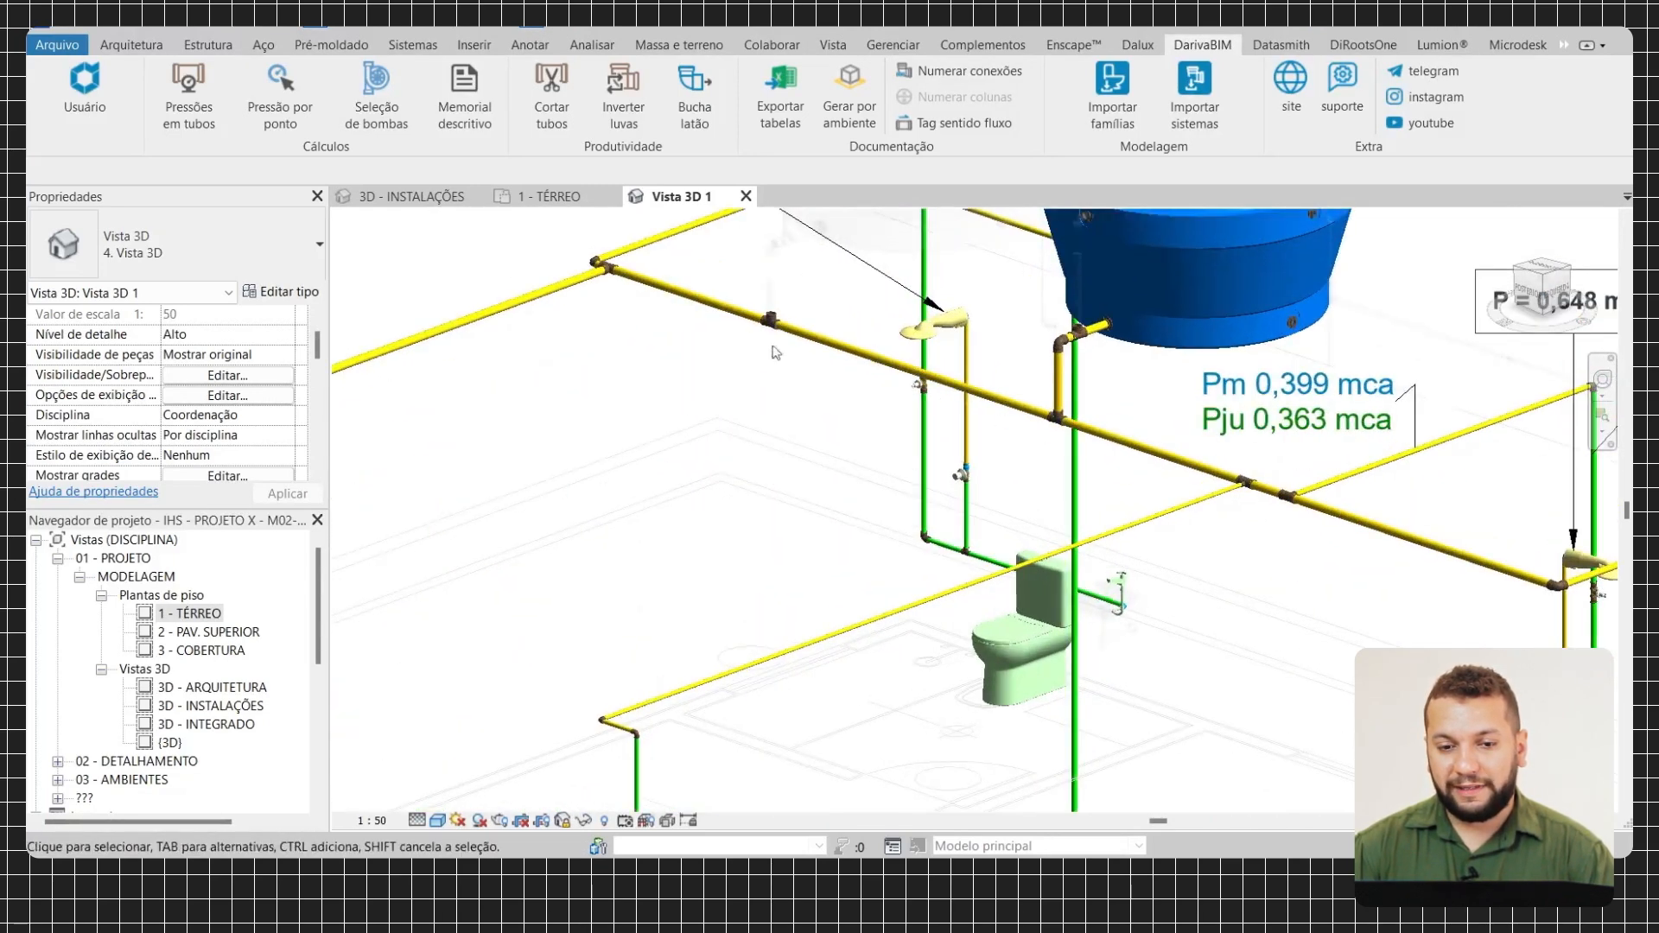
scroll(606, 272, down, 1)
scroll(1416, 555, down, 3)
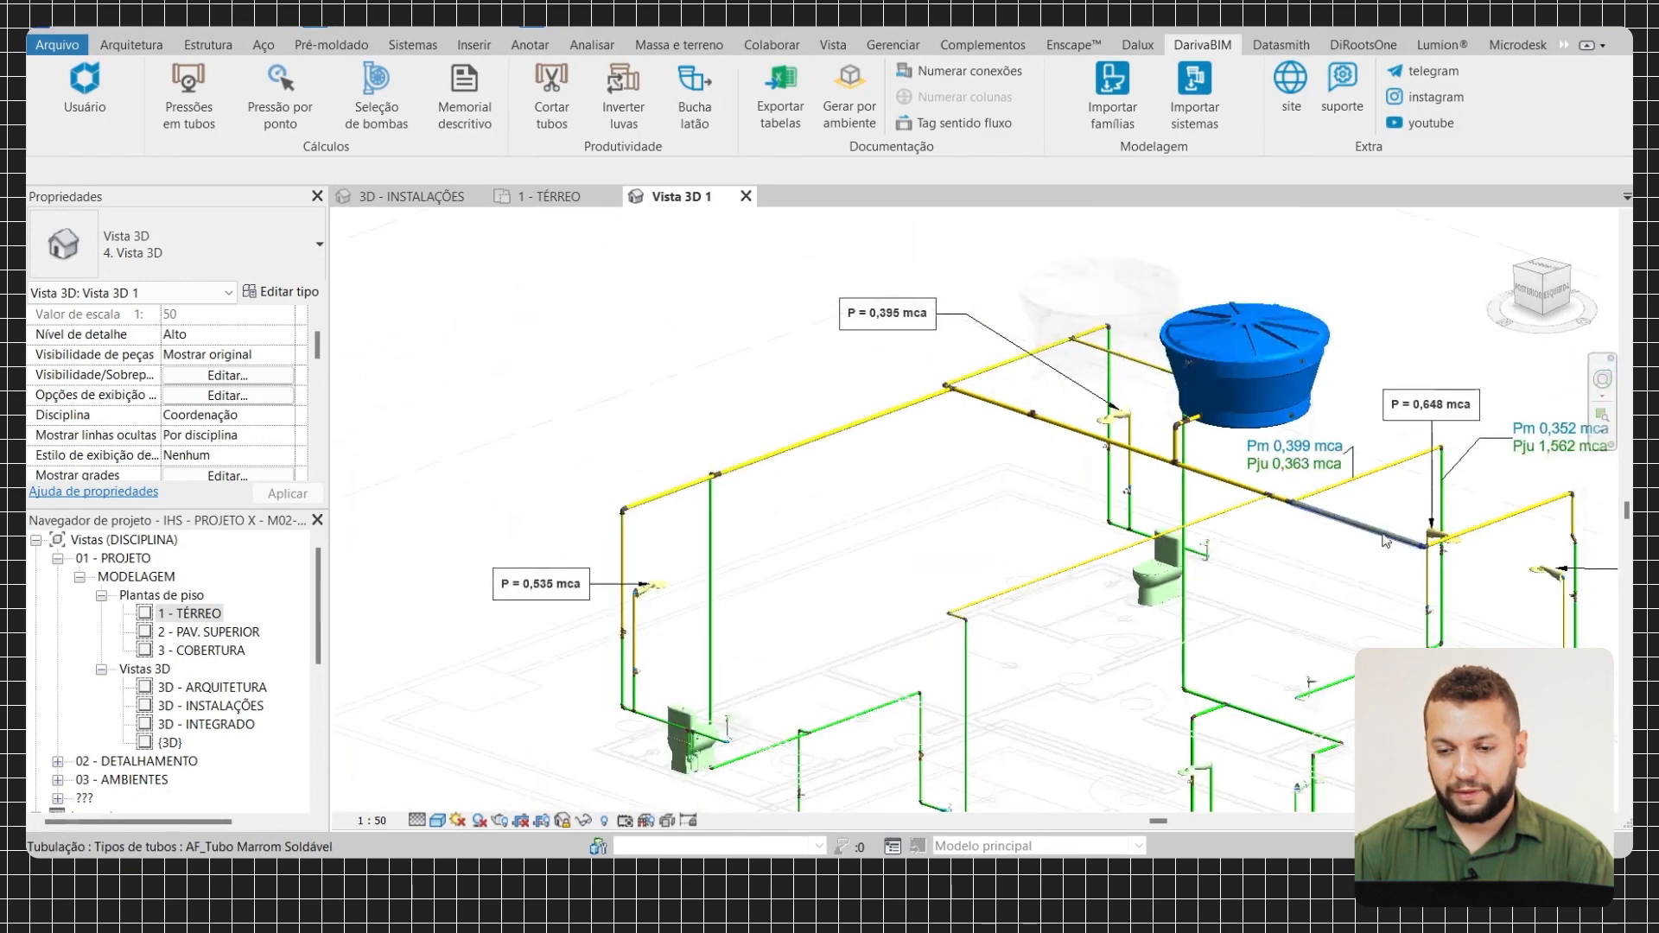
Follow the network back to the far bathroom and inspect the properties of the 25 mm vertical drop pipe beside its toilet
scroll(971, 452, up, 3)
middle_drag(724, 473, 821, 508)
scroll(785, 459, up, 2)
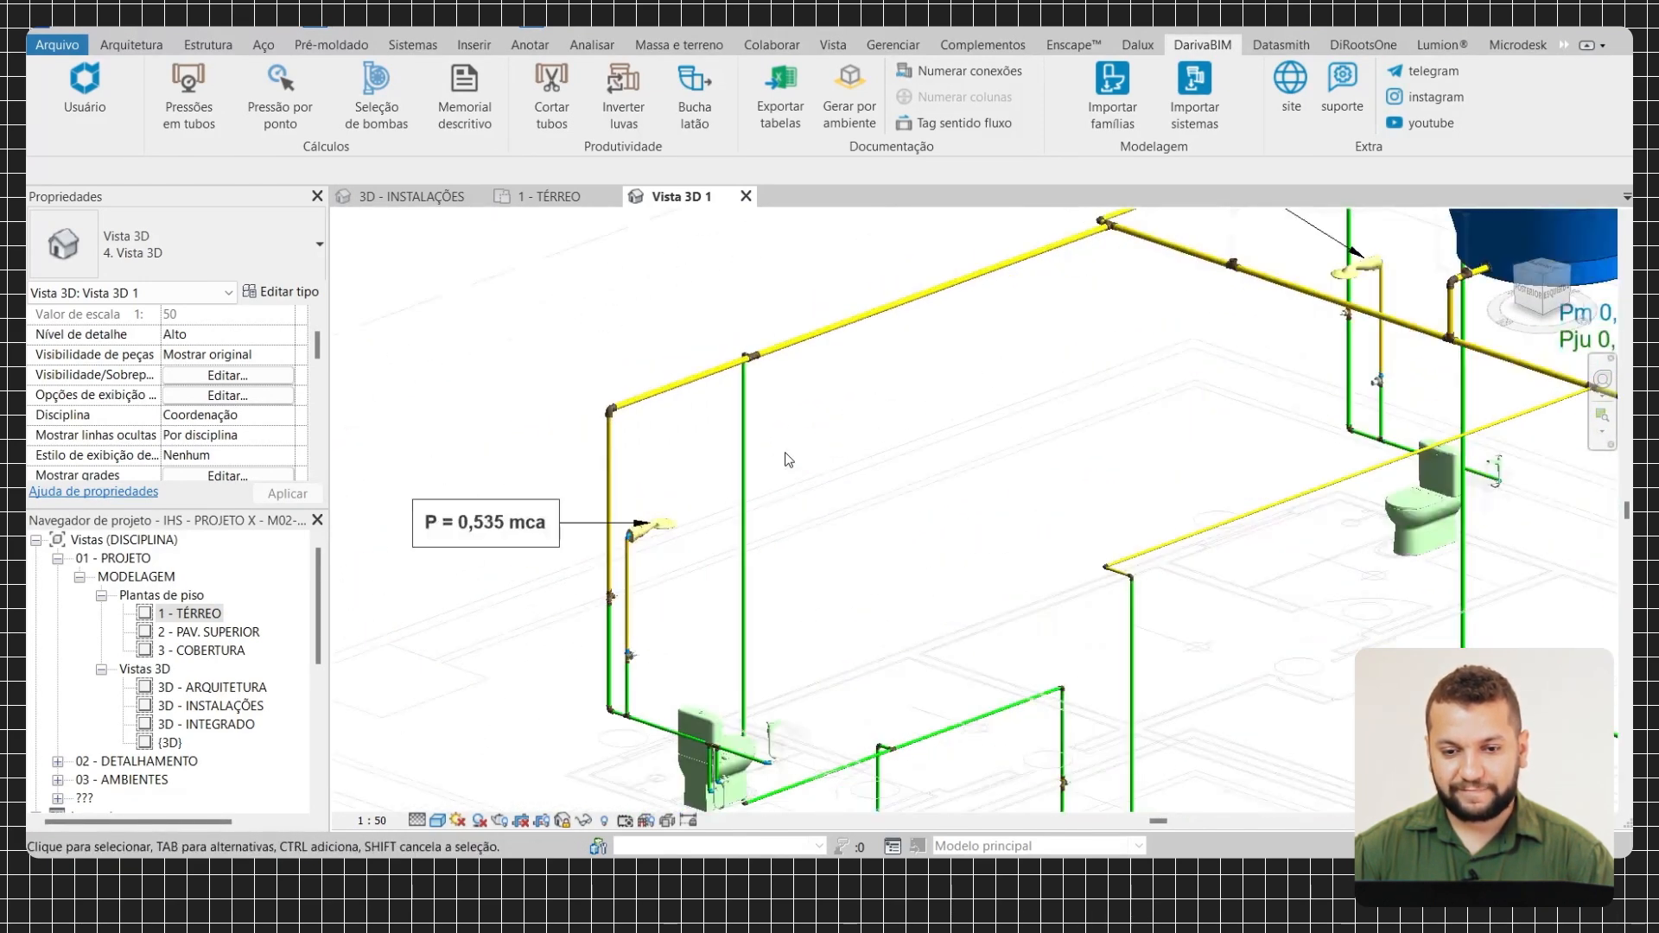
scroll(789, 481, down, 2)
scroll(741, 500, up, 2)
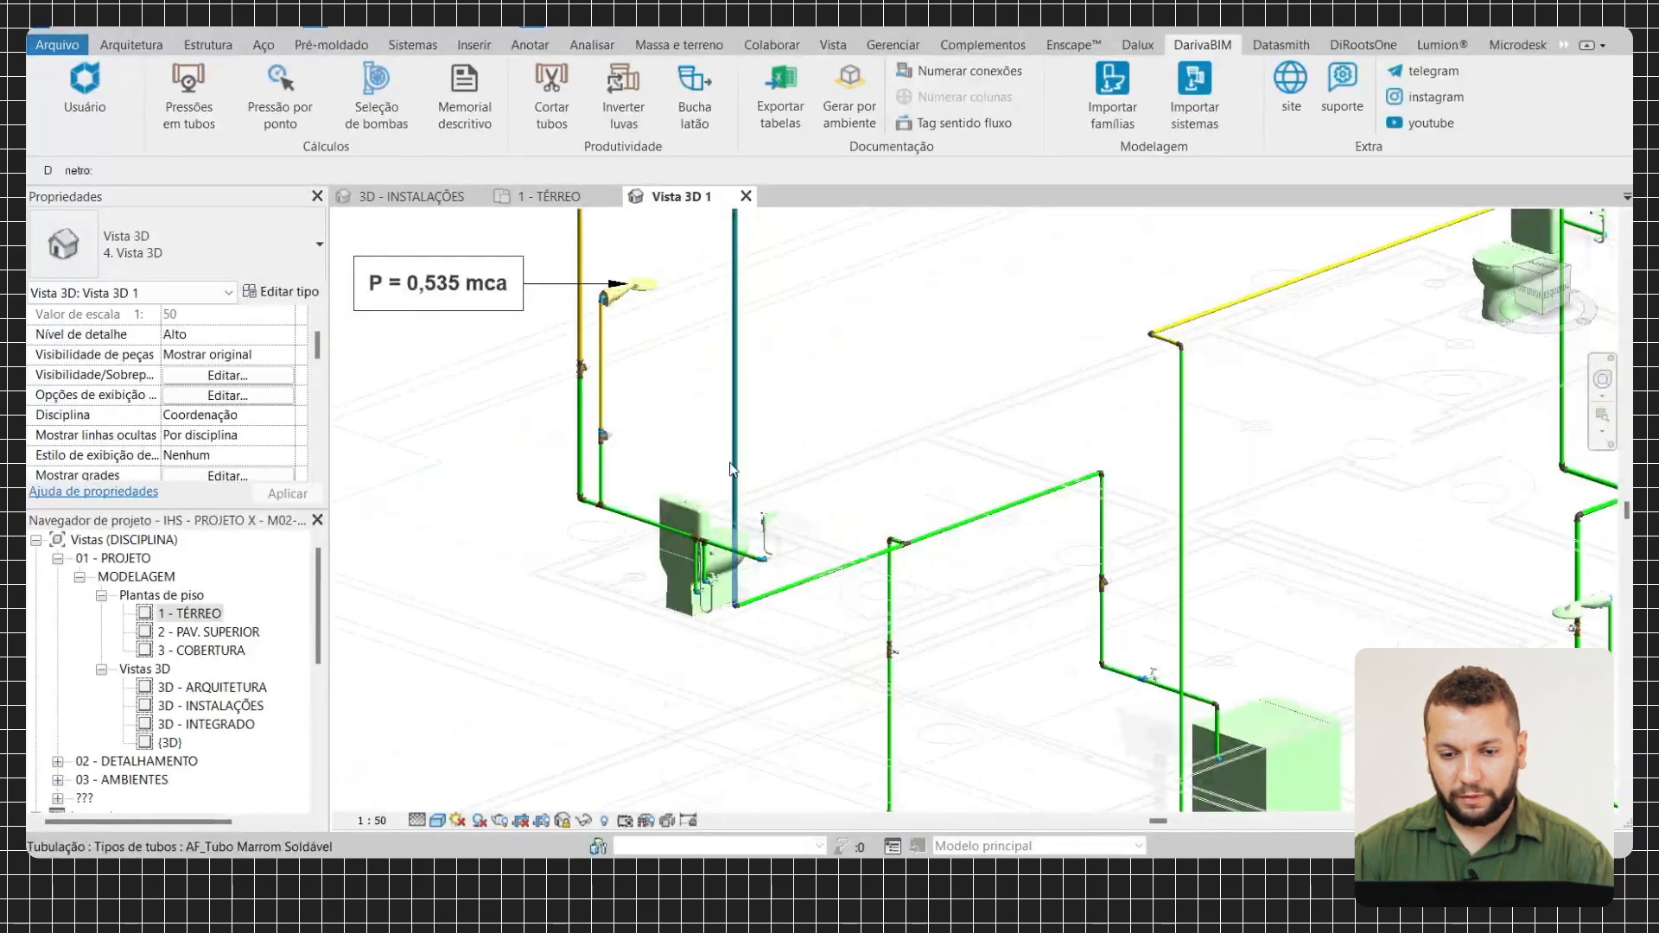
click(731, 469)
scroll(732, 469, down, 2)
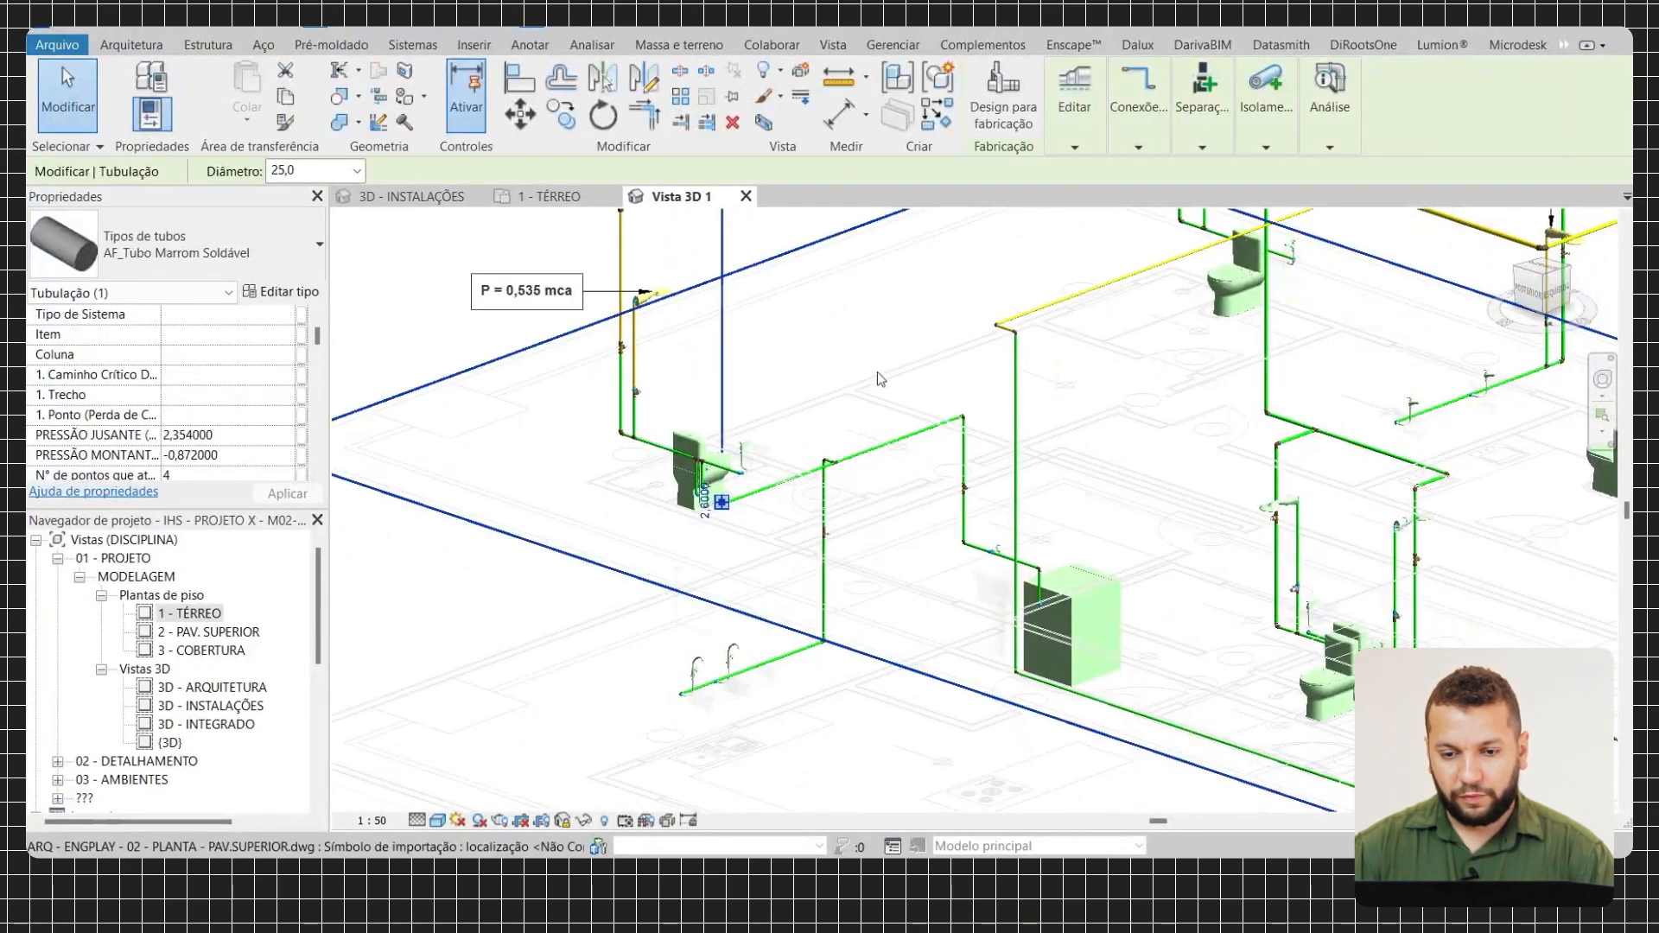
Tag the two horizontal pipe segments of the far bathroom's branch, one on each side of the tee to the drop pipe
scroll(791, 451, up, 4)
scroll(767, 462, down, 2)
middle_drag(770, 463, 843, 713)
scroll(856, 674, up, 1)
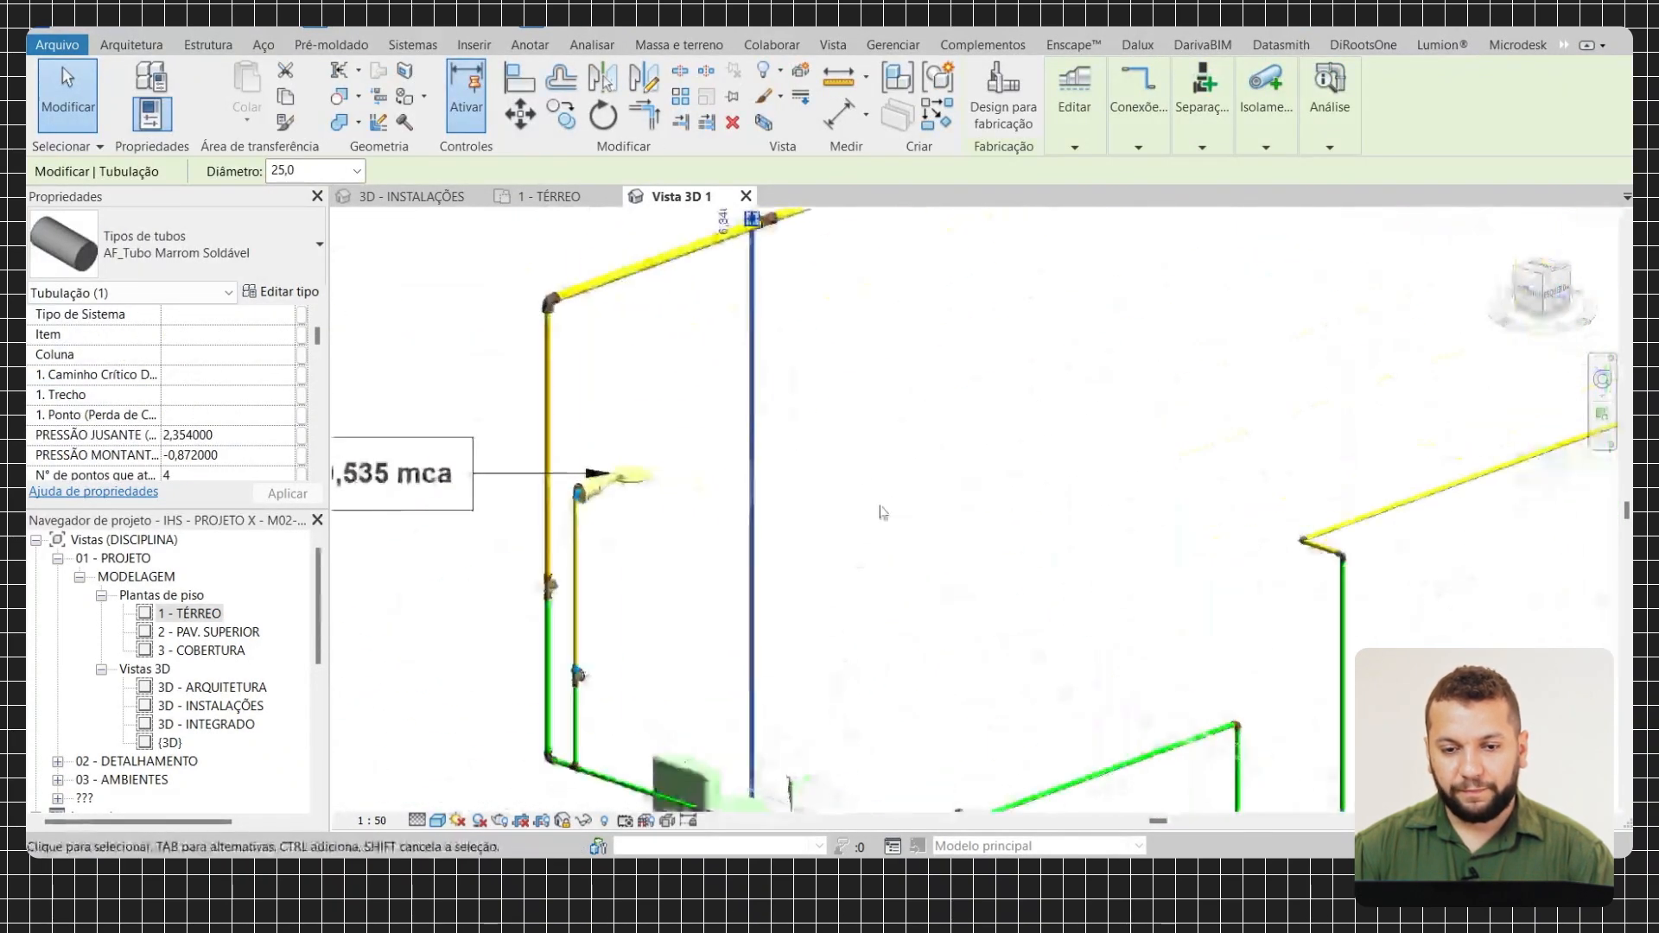
middle_drag(900, 424, 910, 686)
click(1008, 308)
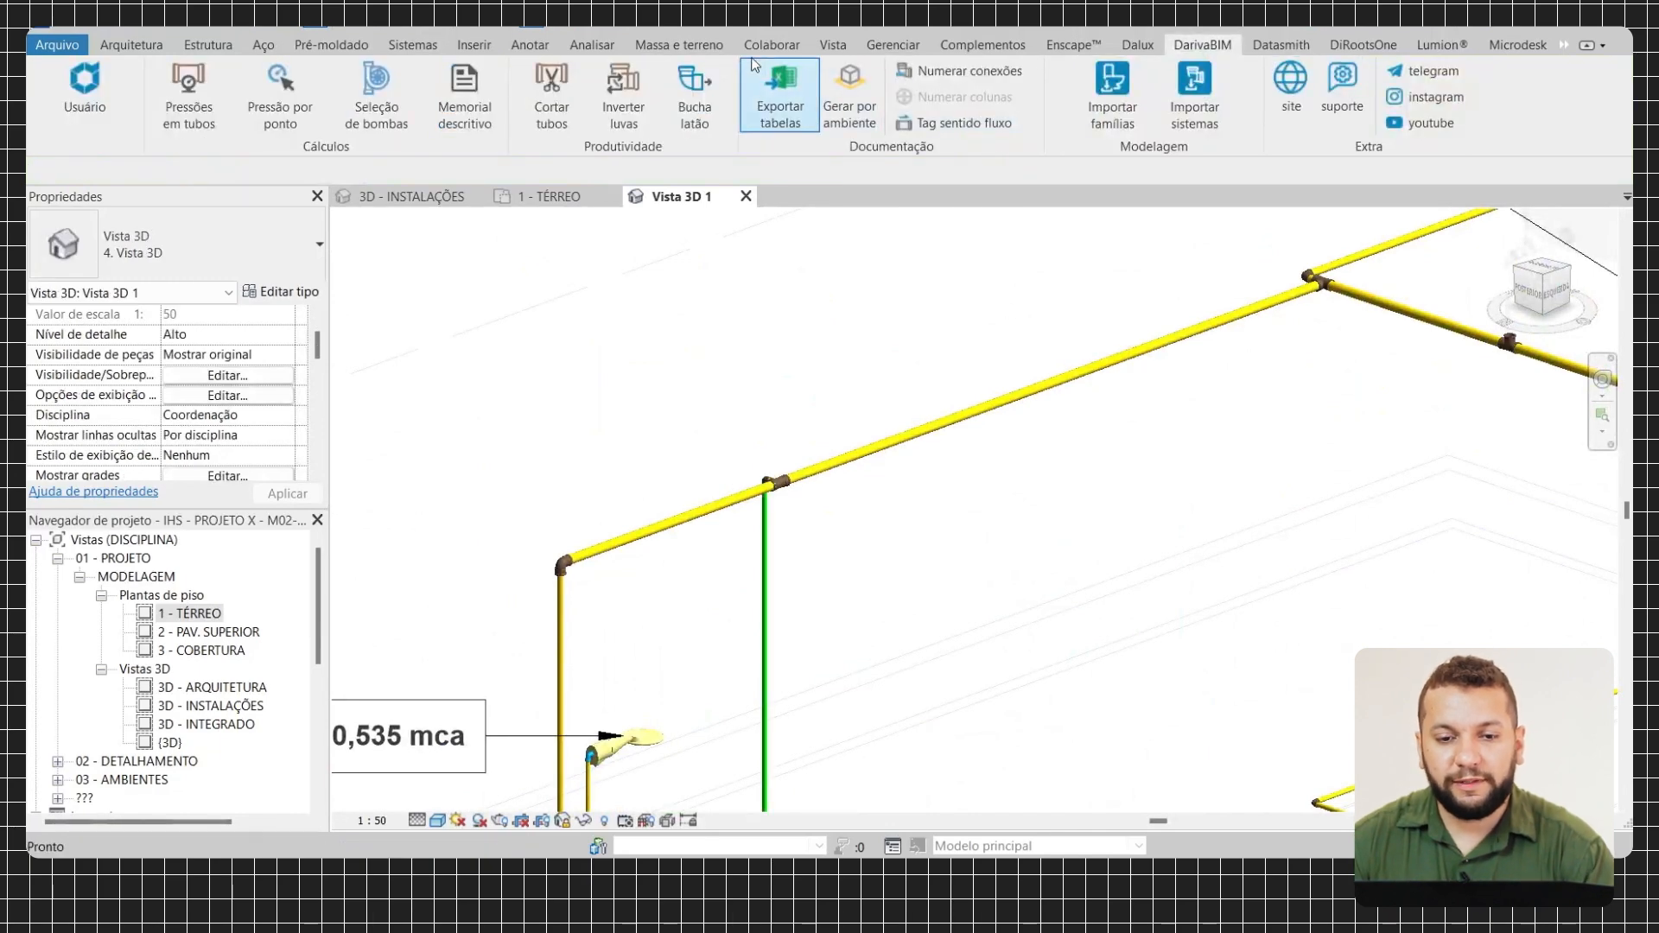
click(530, 45)
click(1072, 82)
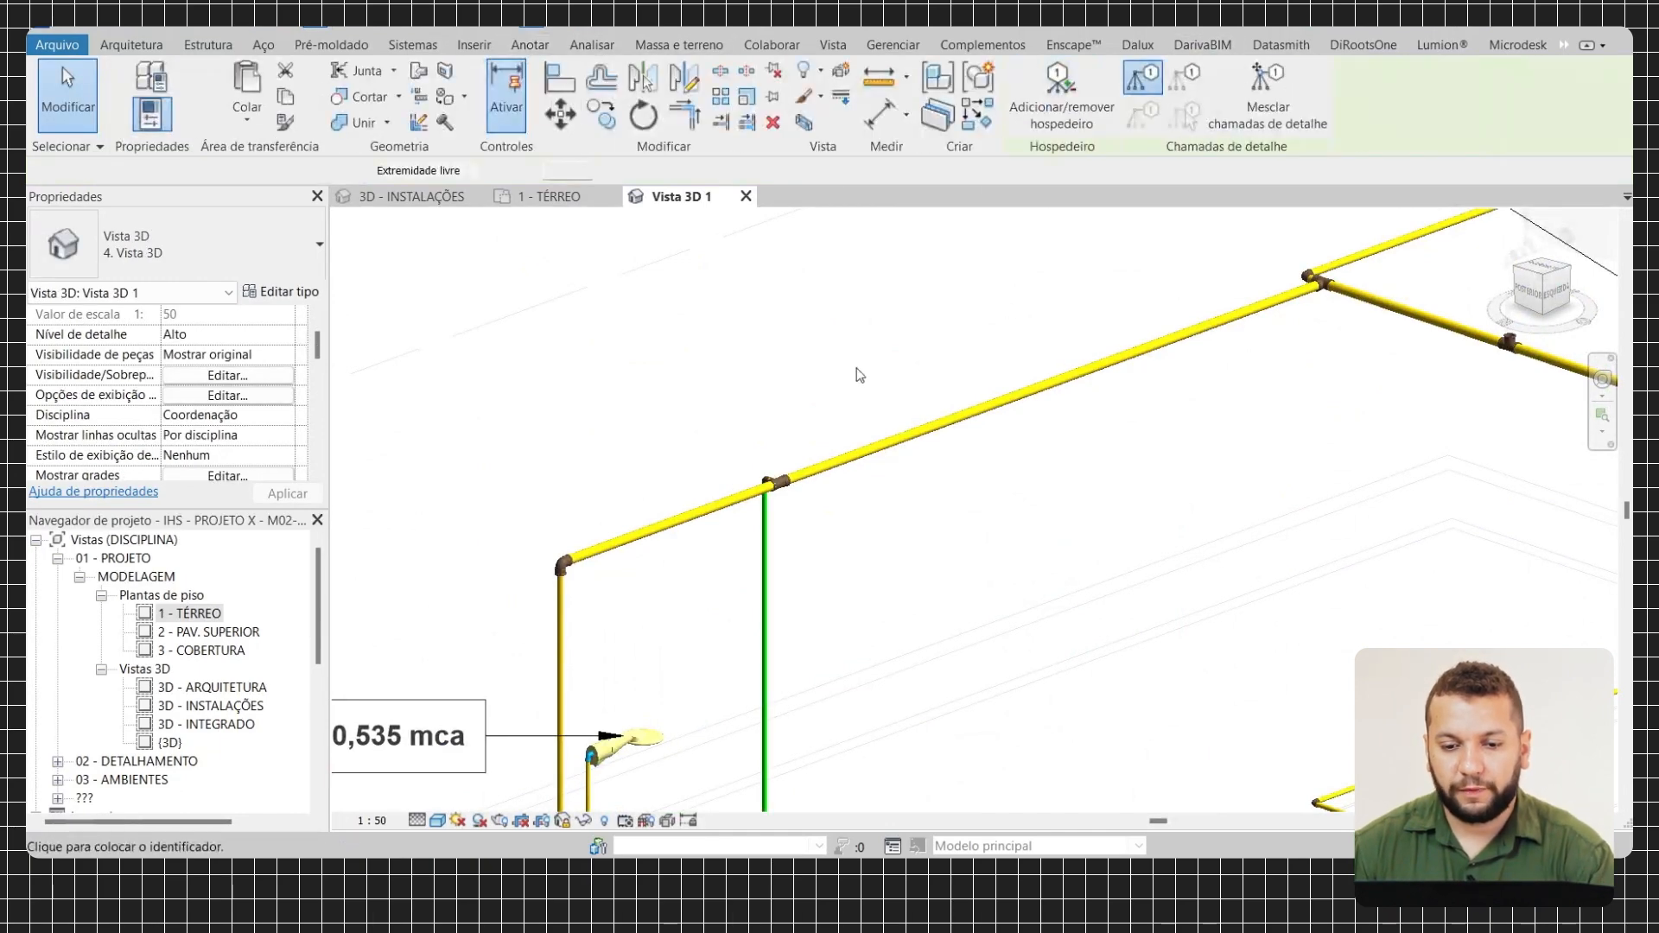
scroll(864, 372, up, 1)
click(881, 461)
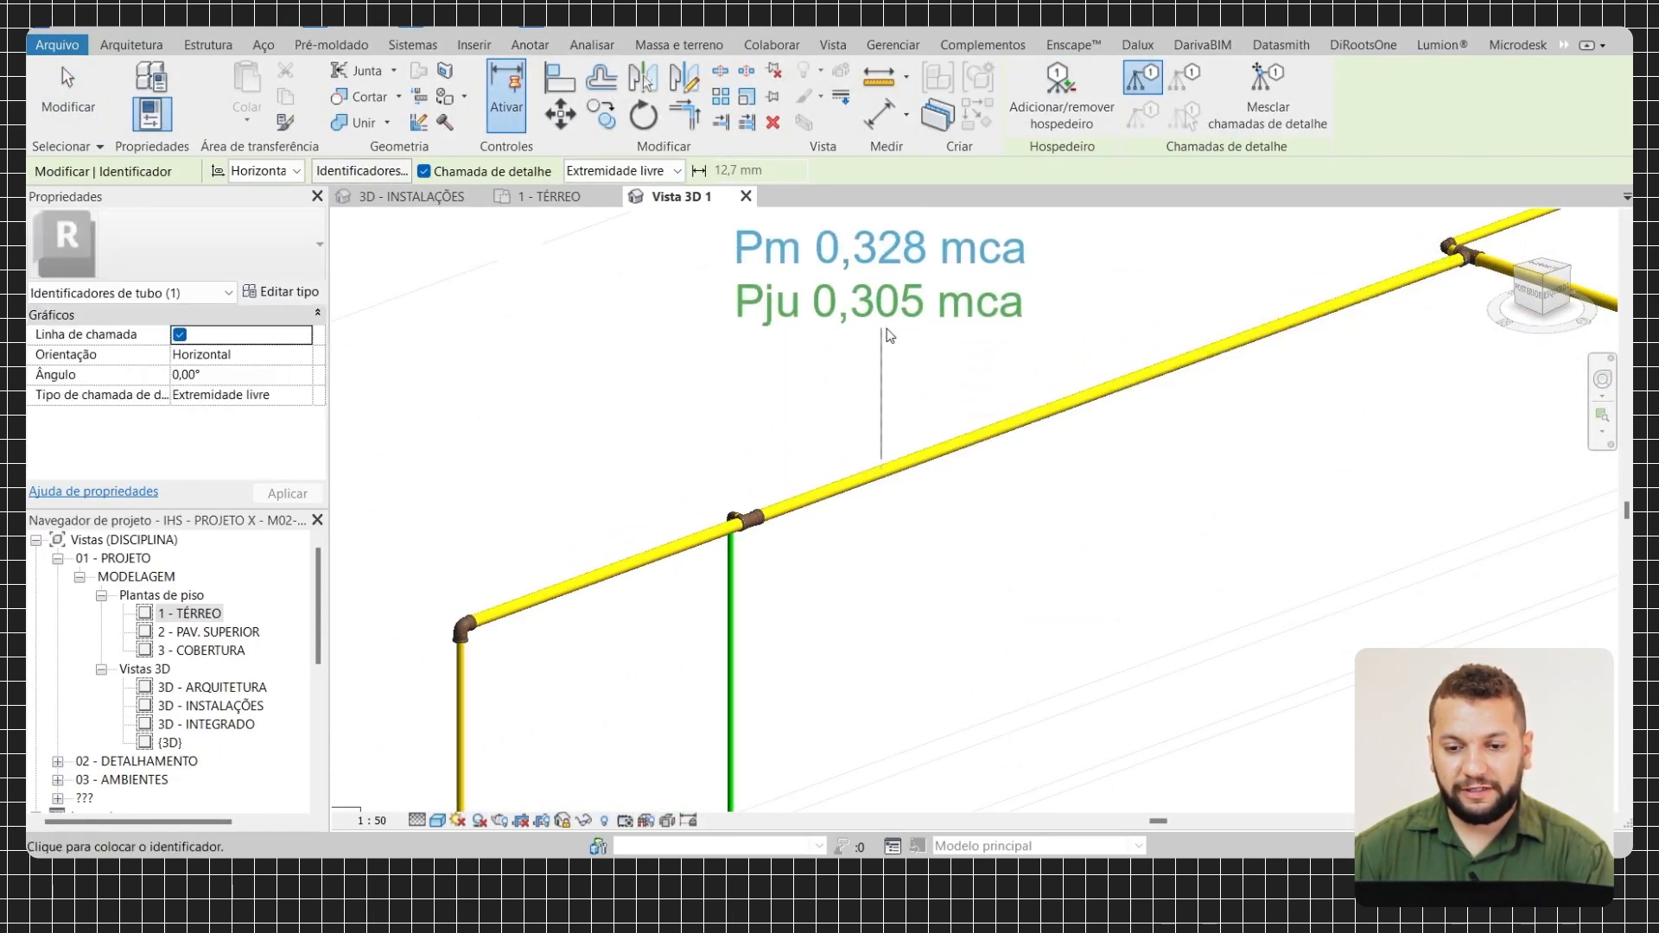
click(882, 327)
click(853, 296)
click(608, 564)
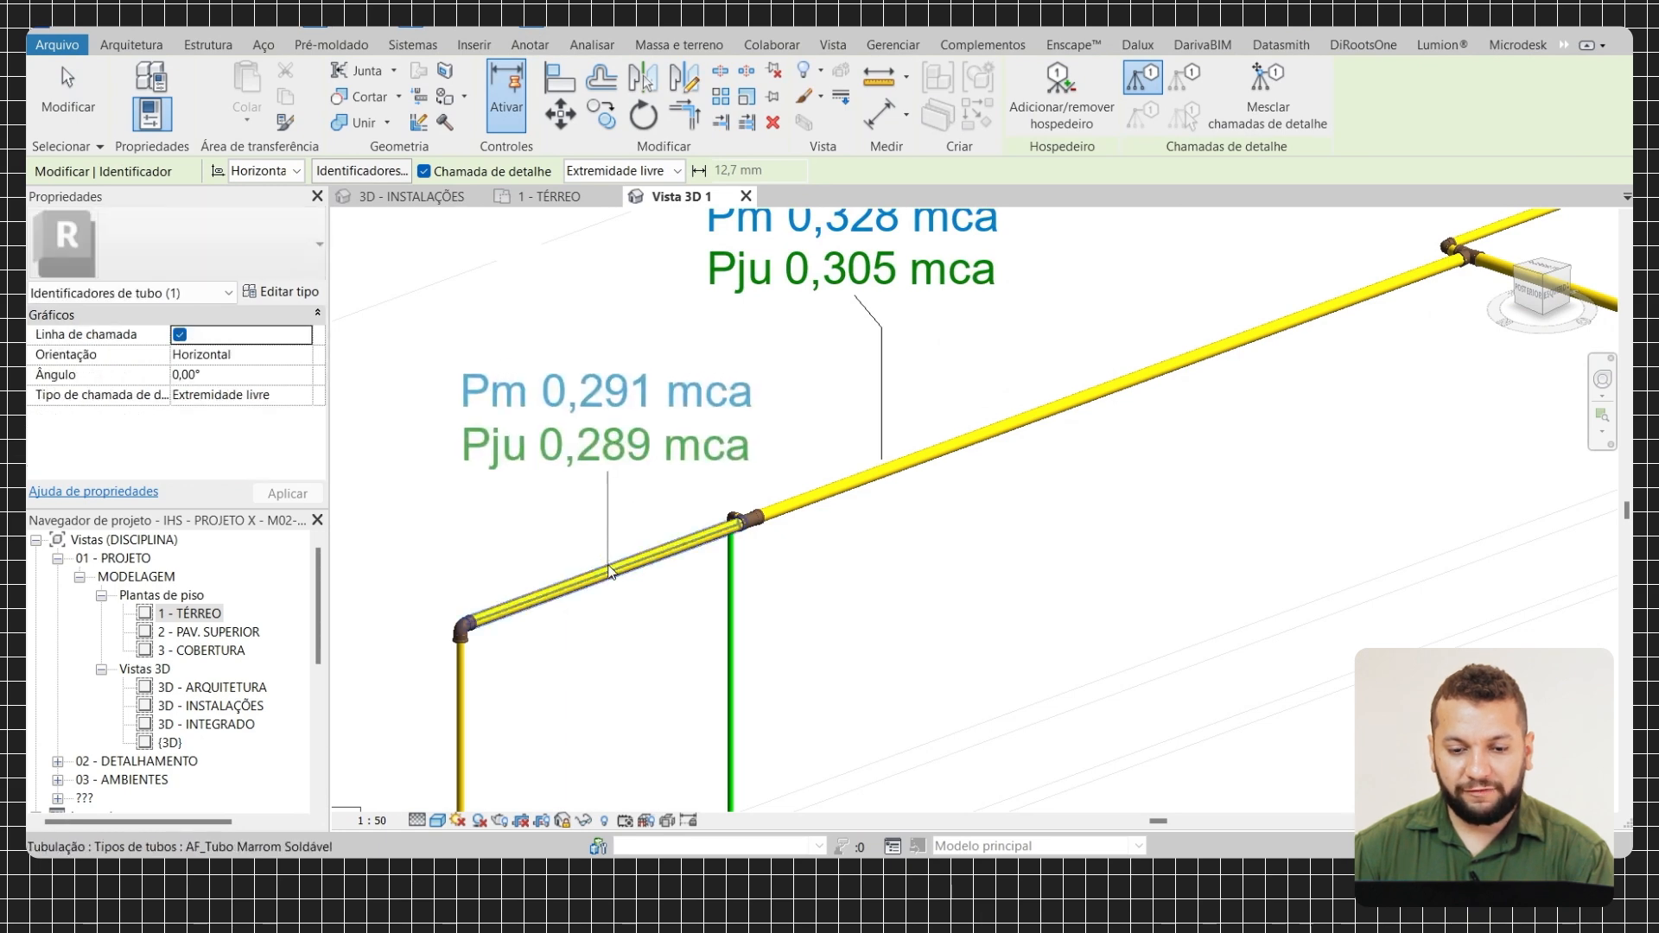
click(608, 422)
scroll(801, 398, down, 1)
key(Escape)
Change both new pipe tags on the far bathroom's branch to the type Vazão em m³/h
click(842, 313)
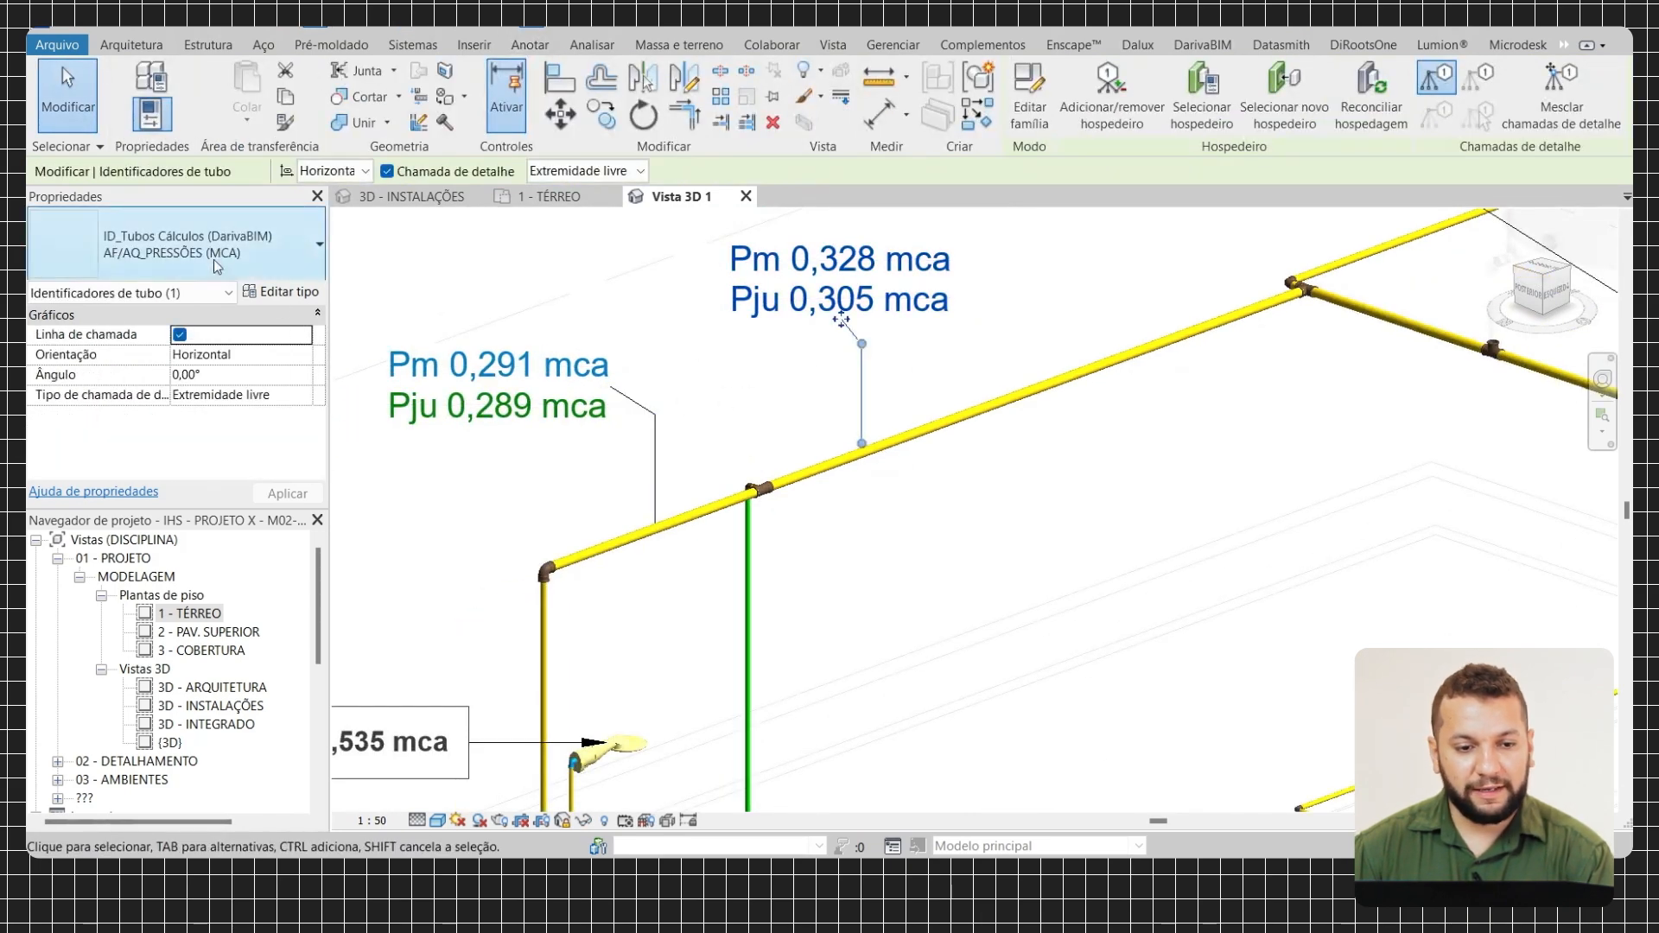
click(213, 260)
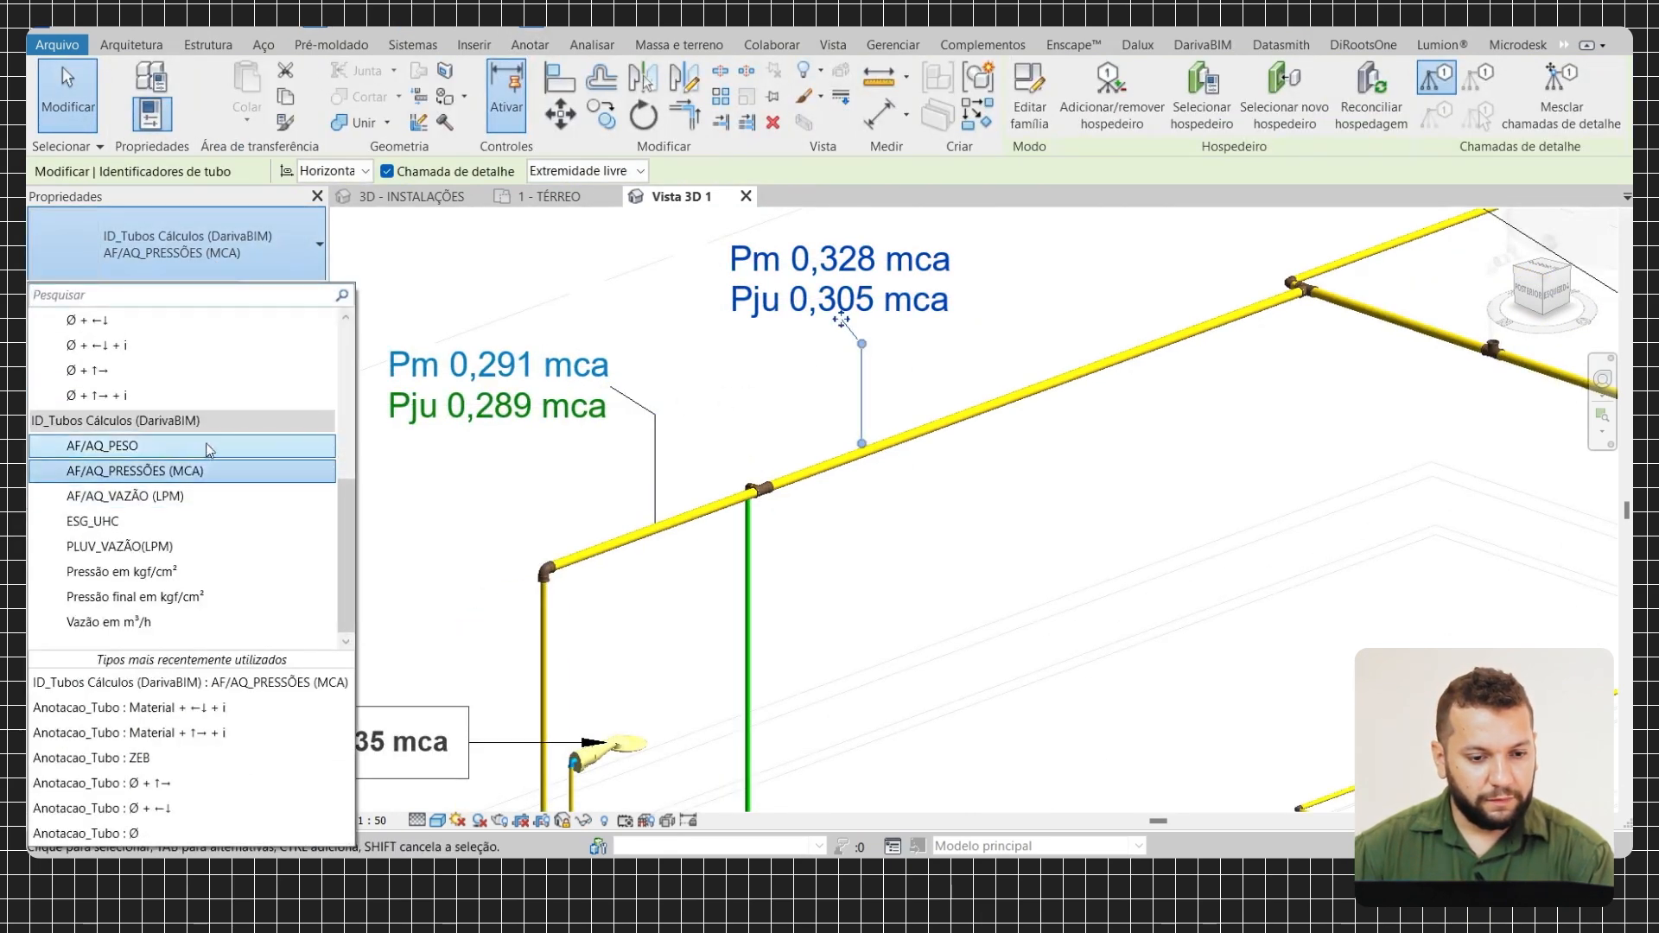
click(211, 622)
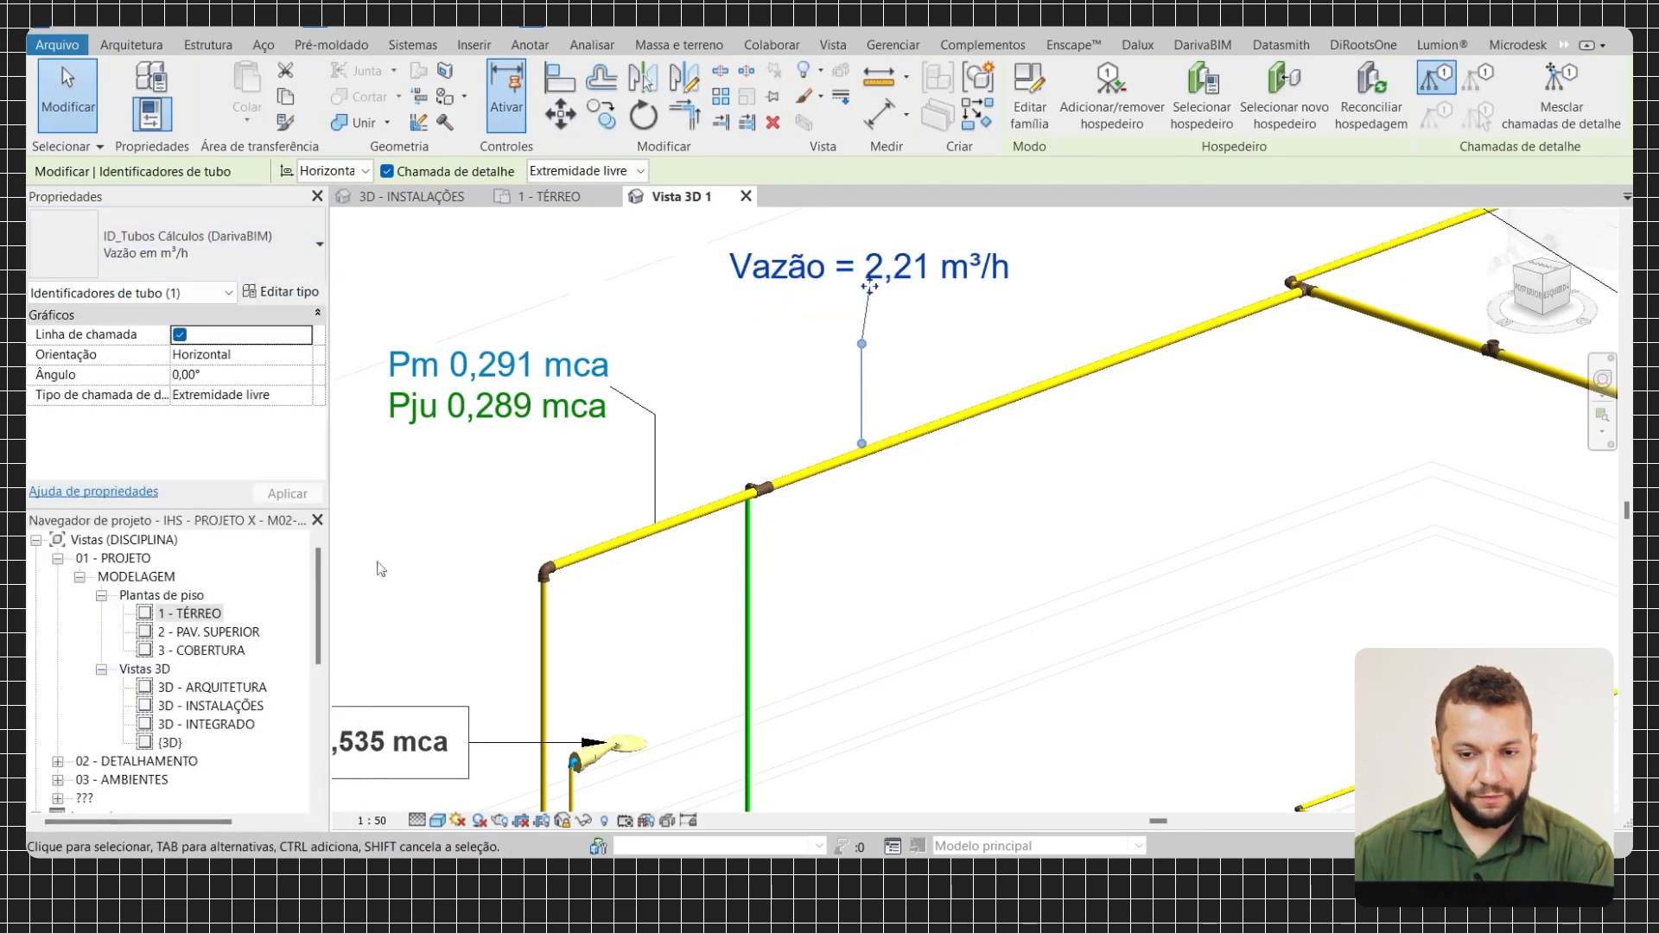
click(711, 436)
middle_drag(712, 436, 826, 503)
click(617, 475)
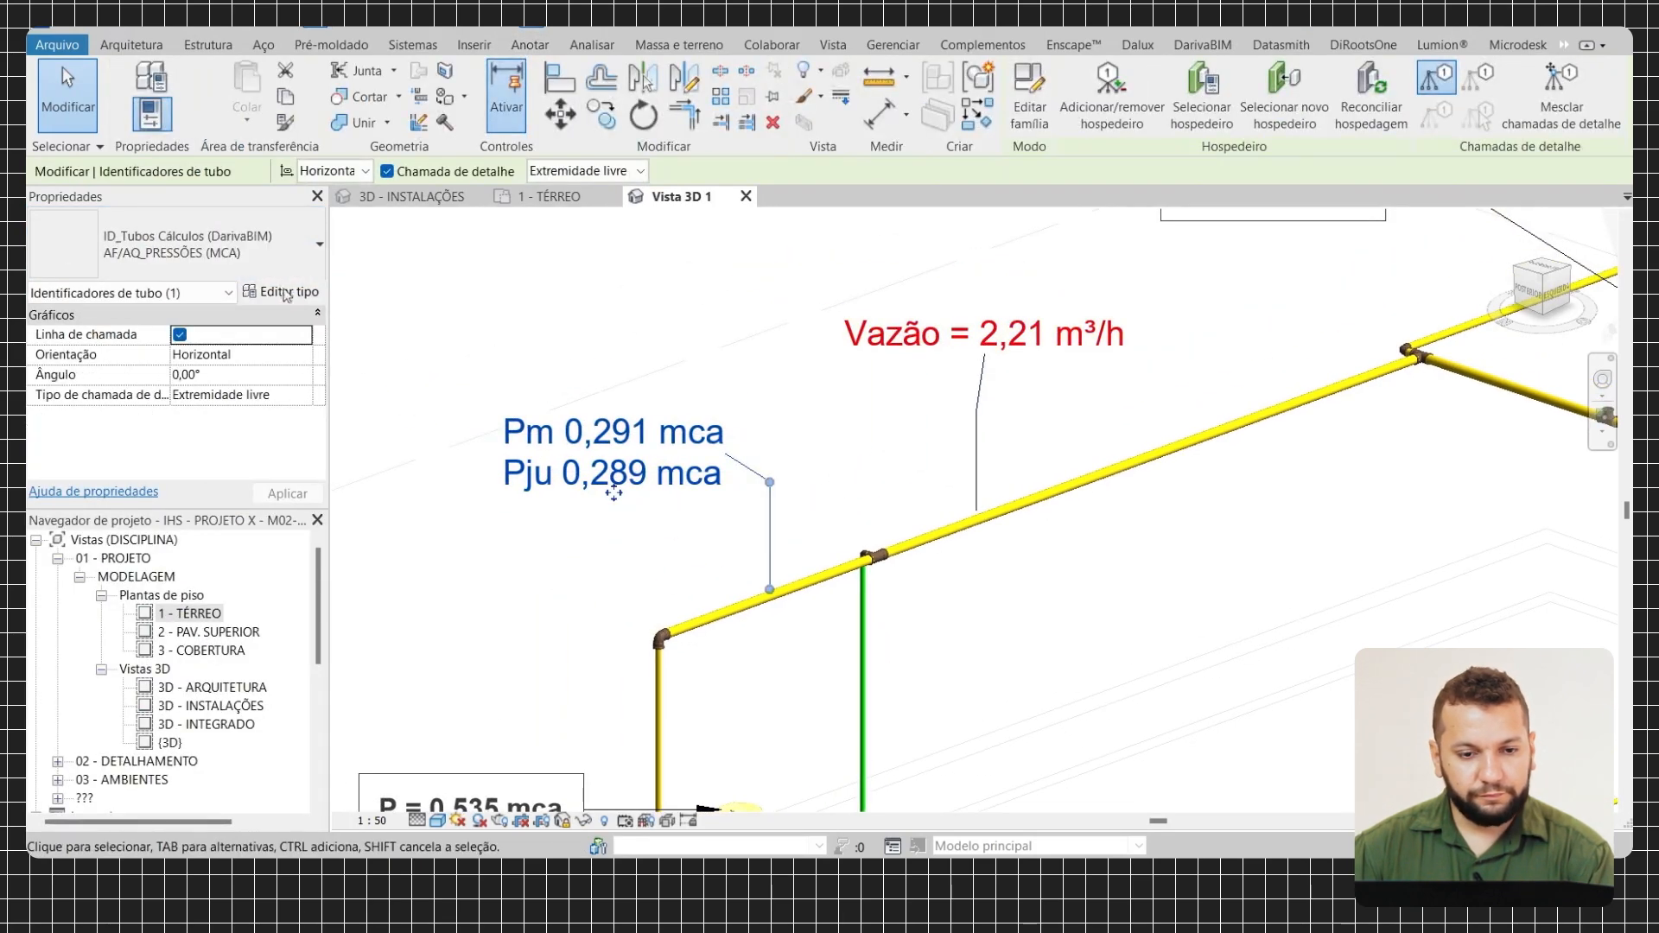
click(266, 260)
click(108, 617)
click(890, 498)
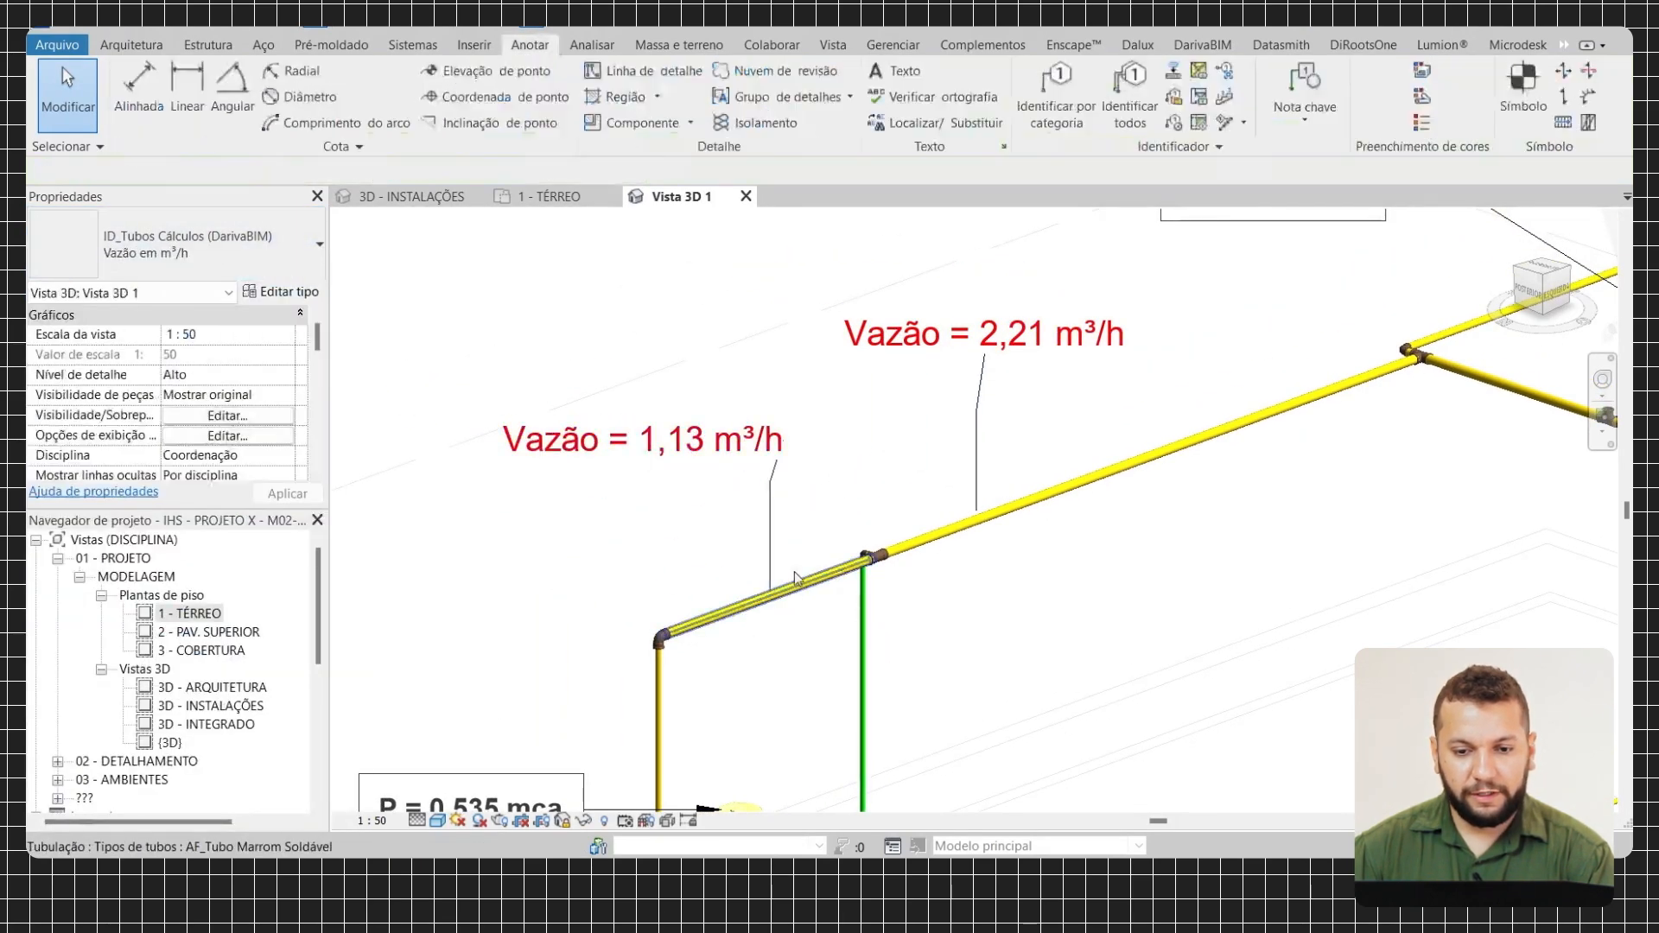
Compare the flow tags on both sides of the branch tee with the far shower's pressure tag and supply pipe
scroll(890, 498, down, 1)
middle_drag(886, 491, 989, 455)
scroll(950, 510, down, 3)
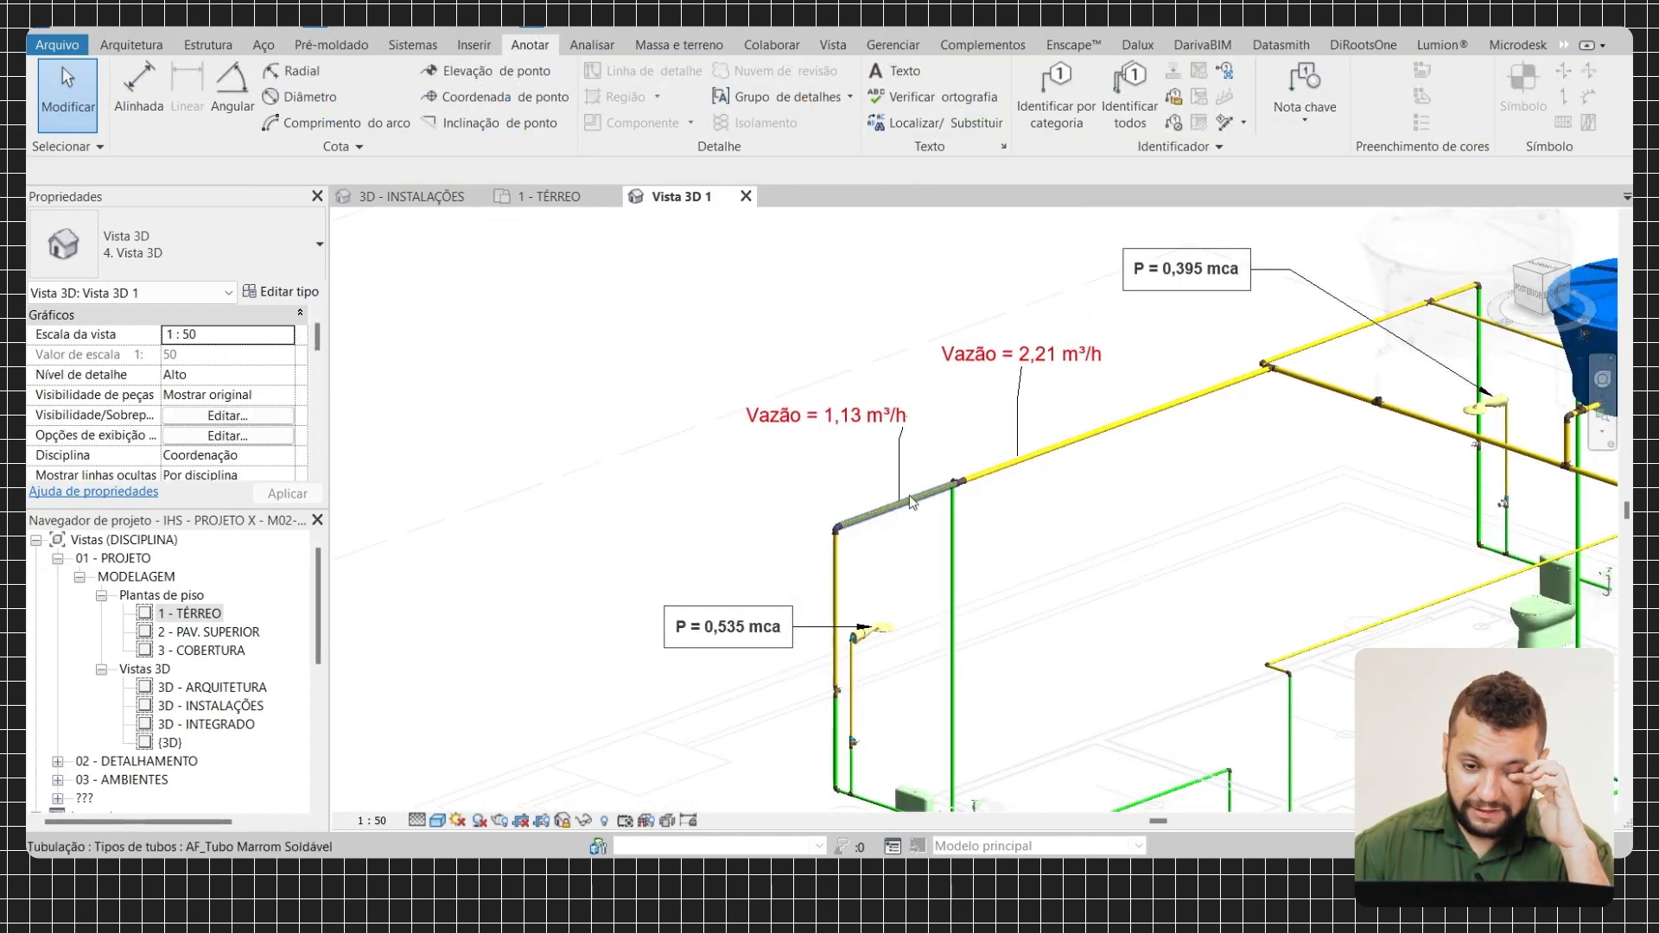
scroll(818, 450, up, 1)
scroll(843, 457, down, 3)
middle_drag(876, 465, 829, 403)
scroll(830, 402, up, 3)
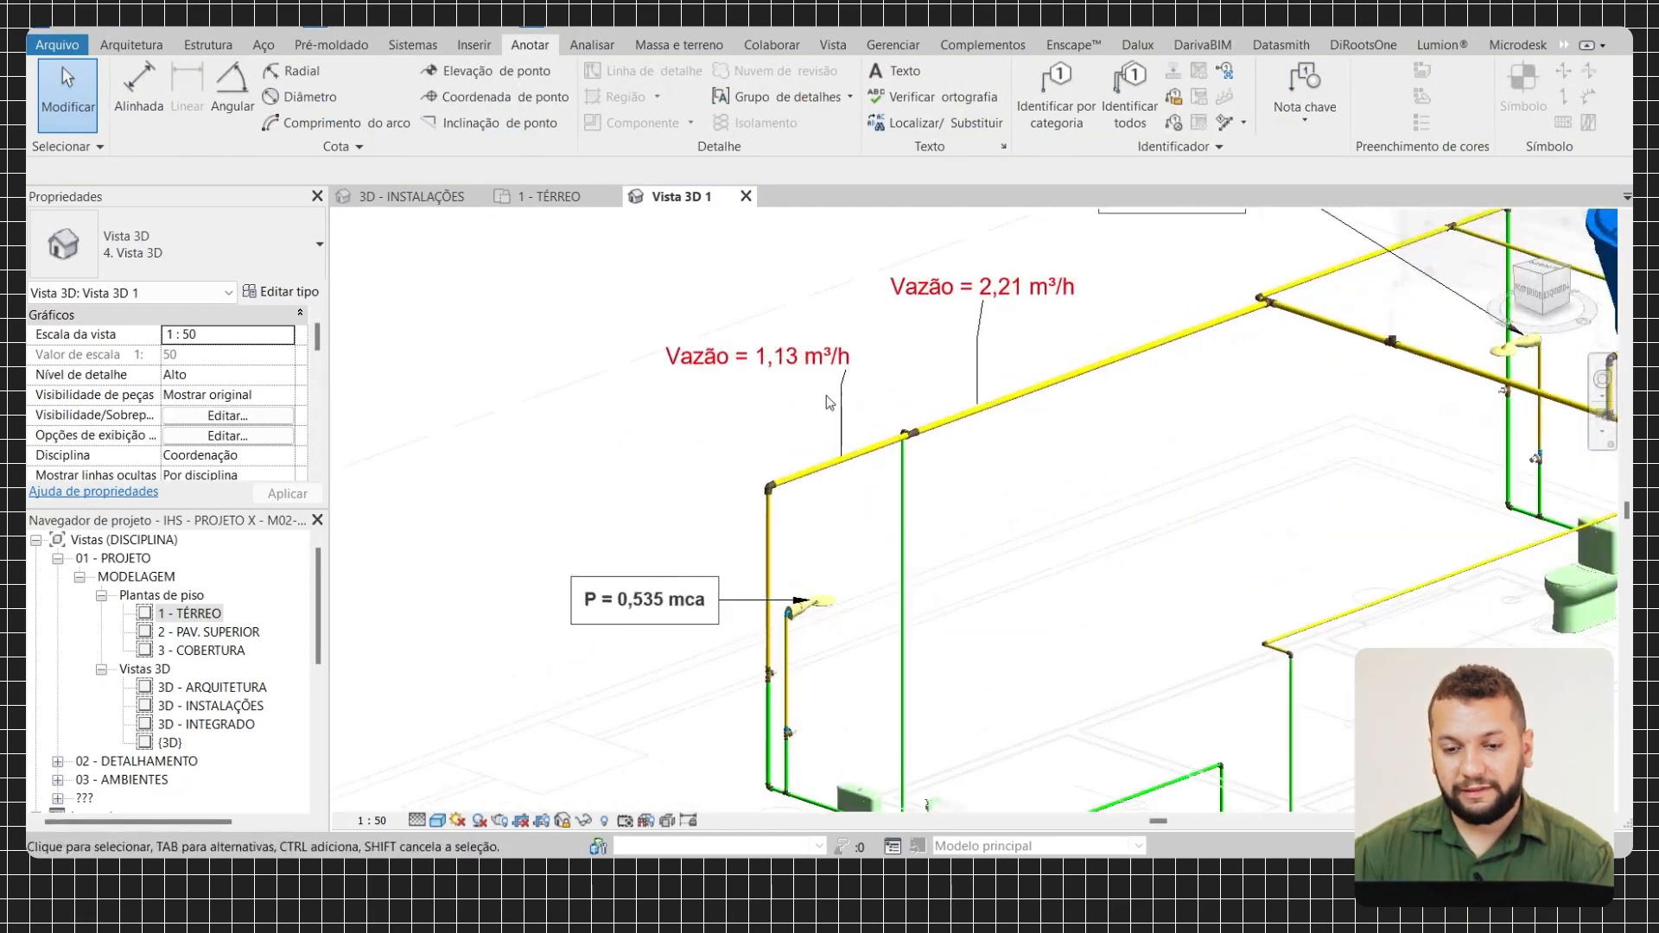
scroll(839, 521, down, 2)
middle_drag(838, 521, 812, 437)
scroll(812, 437, up, 3)
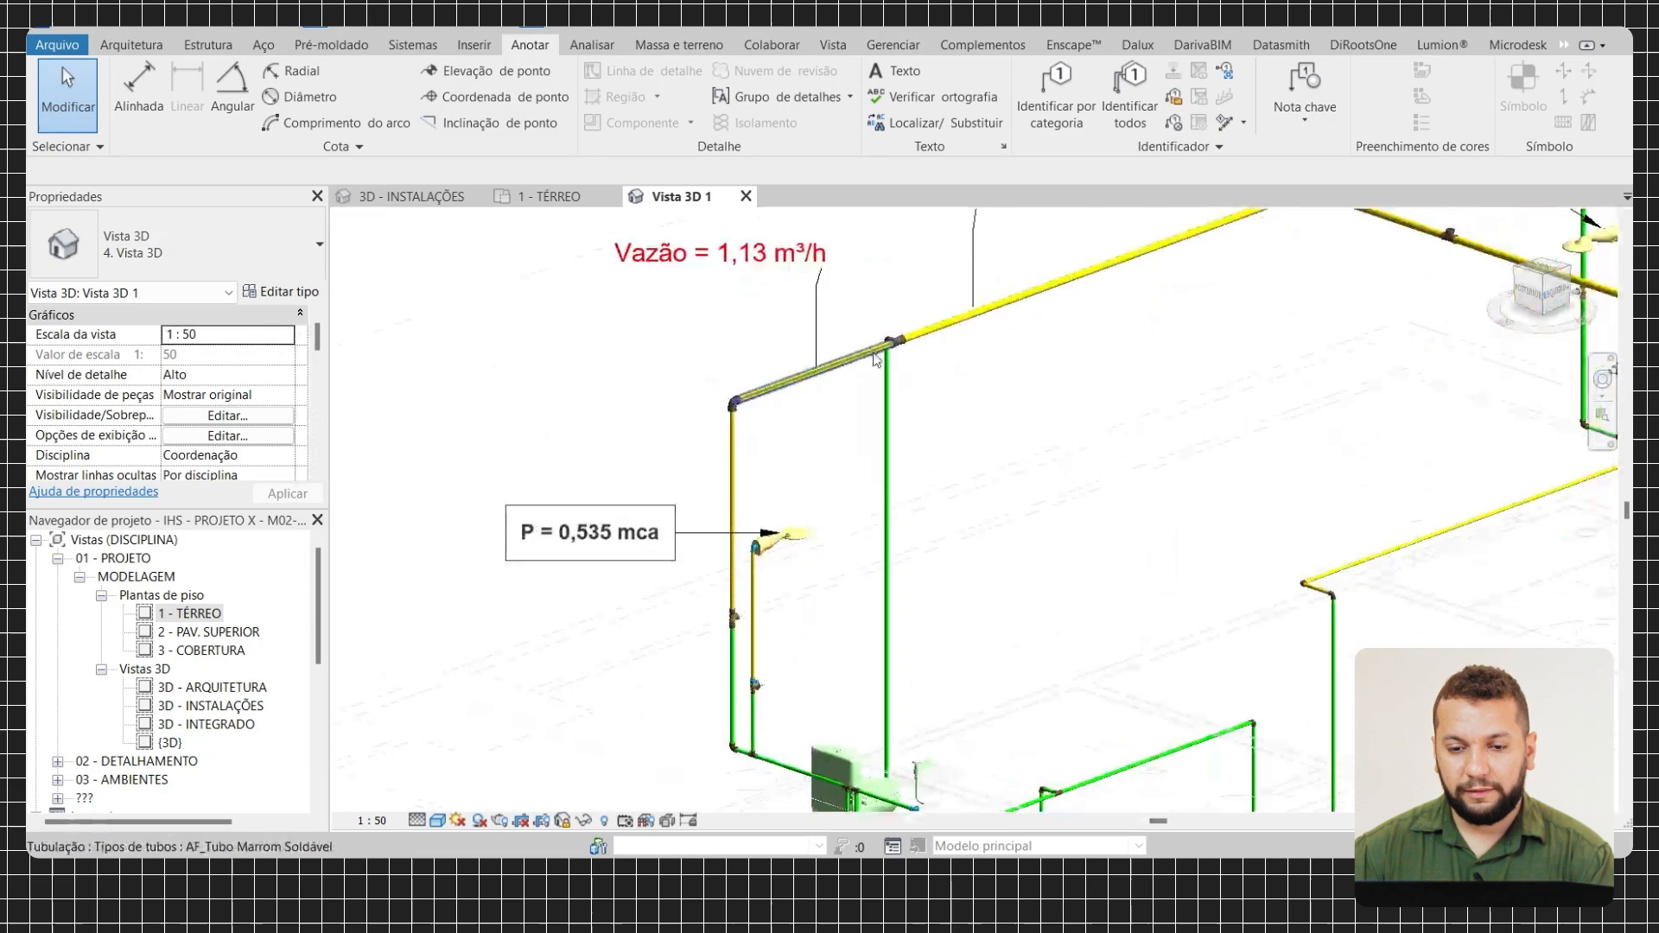
middle_drag(1026, 400, 937, 582)
scroll(916, 415, down, 2)
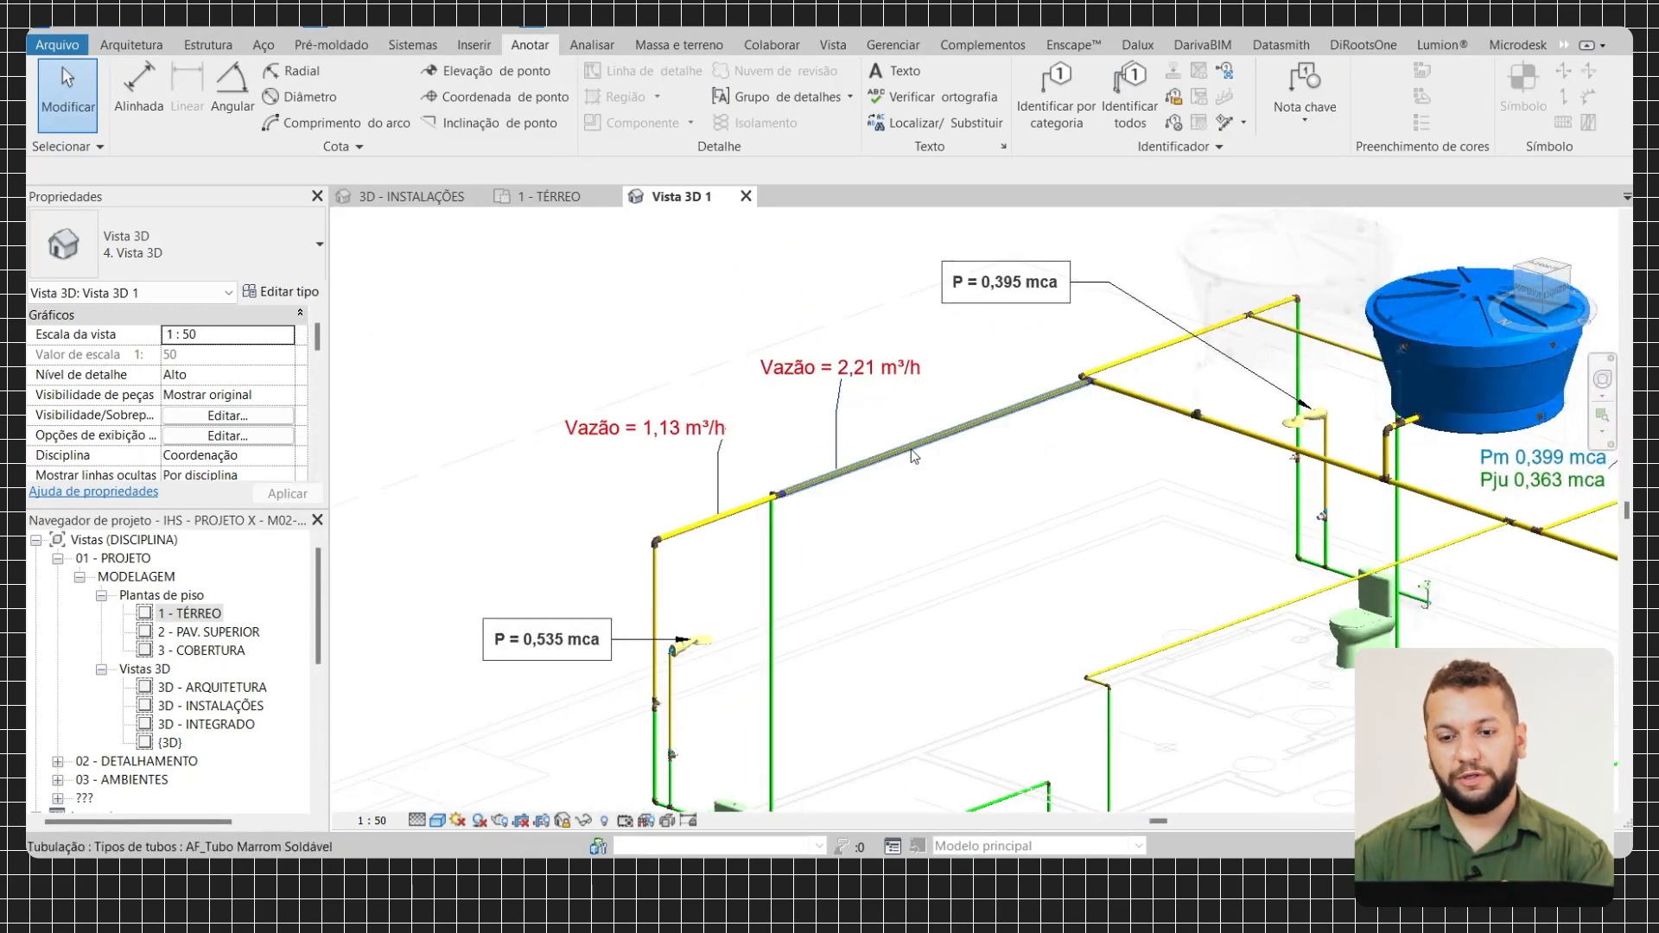
middle_drag(913, 455, 971, 419)
scroll(971, 418, down, 1)
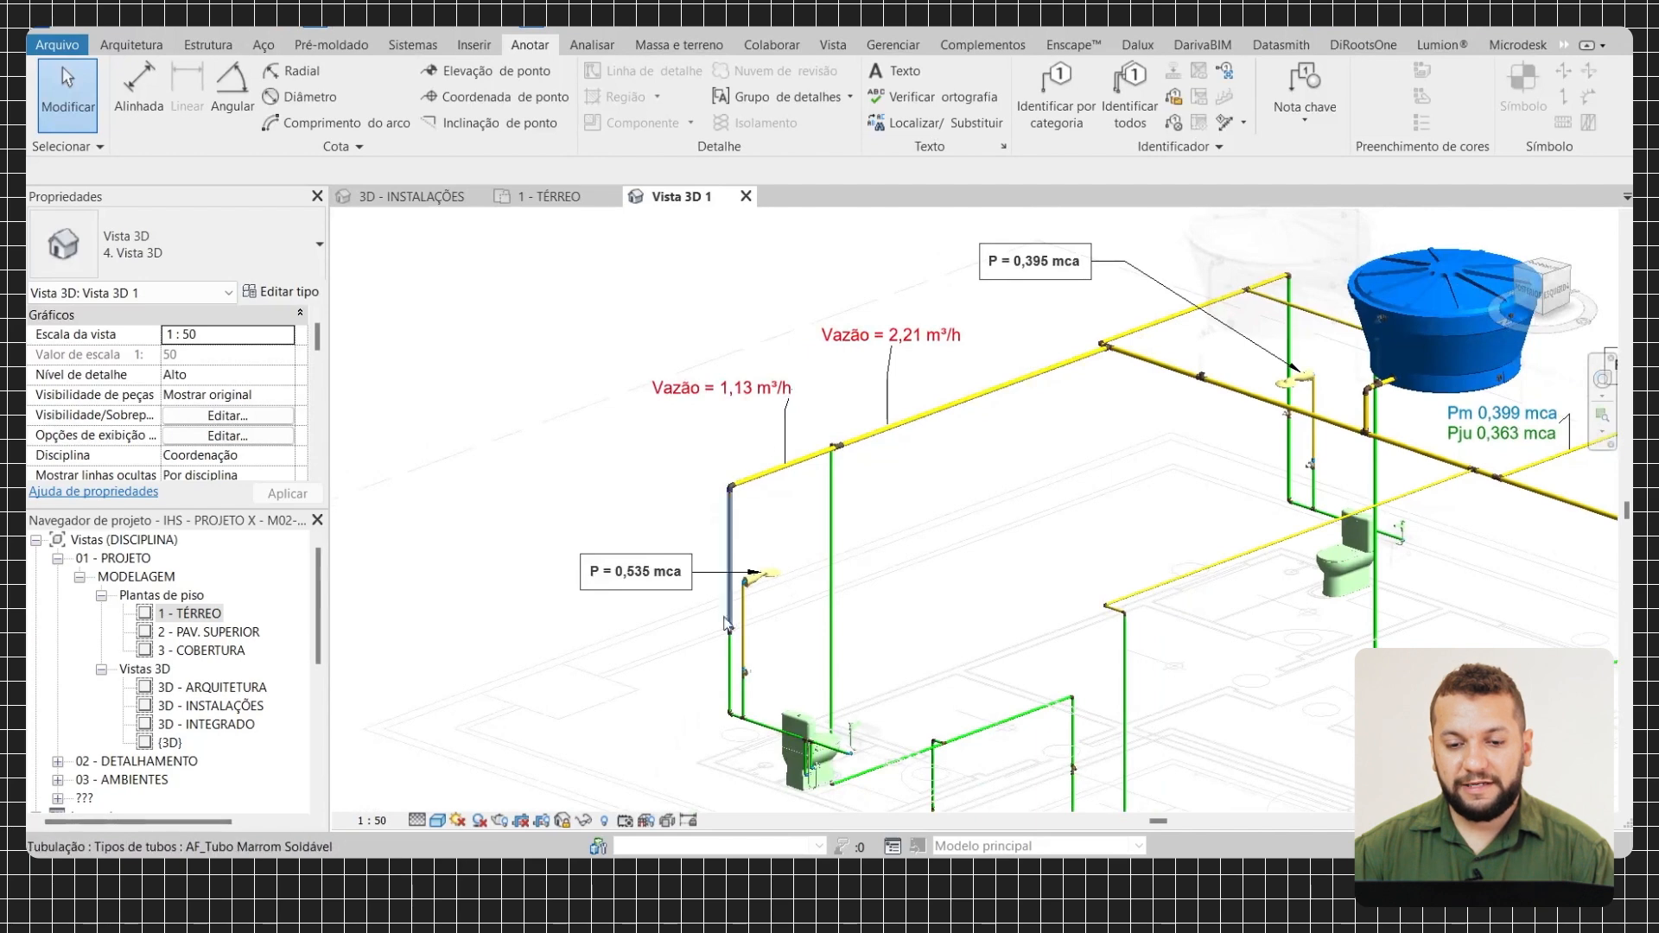
middle_drag(841, 610, 832, 455)
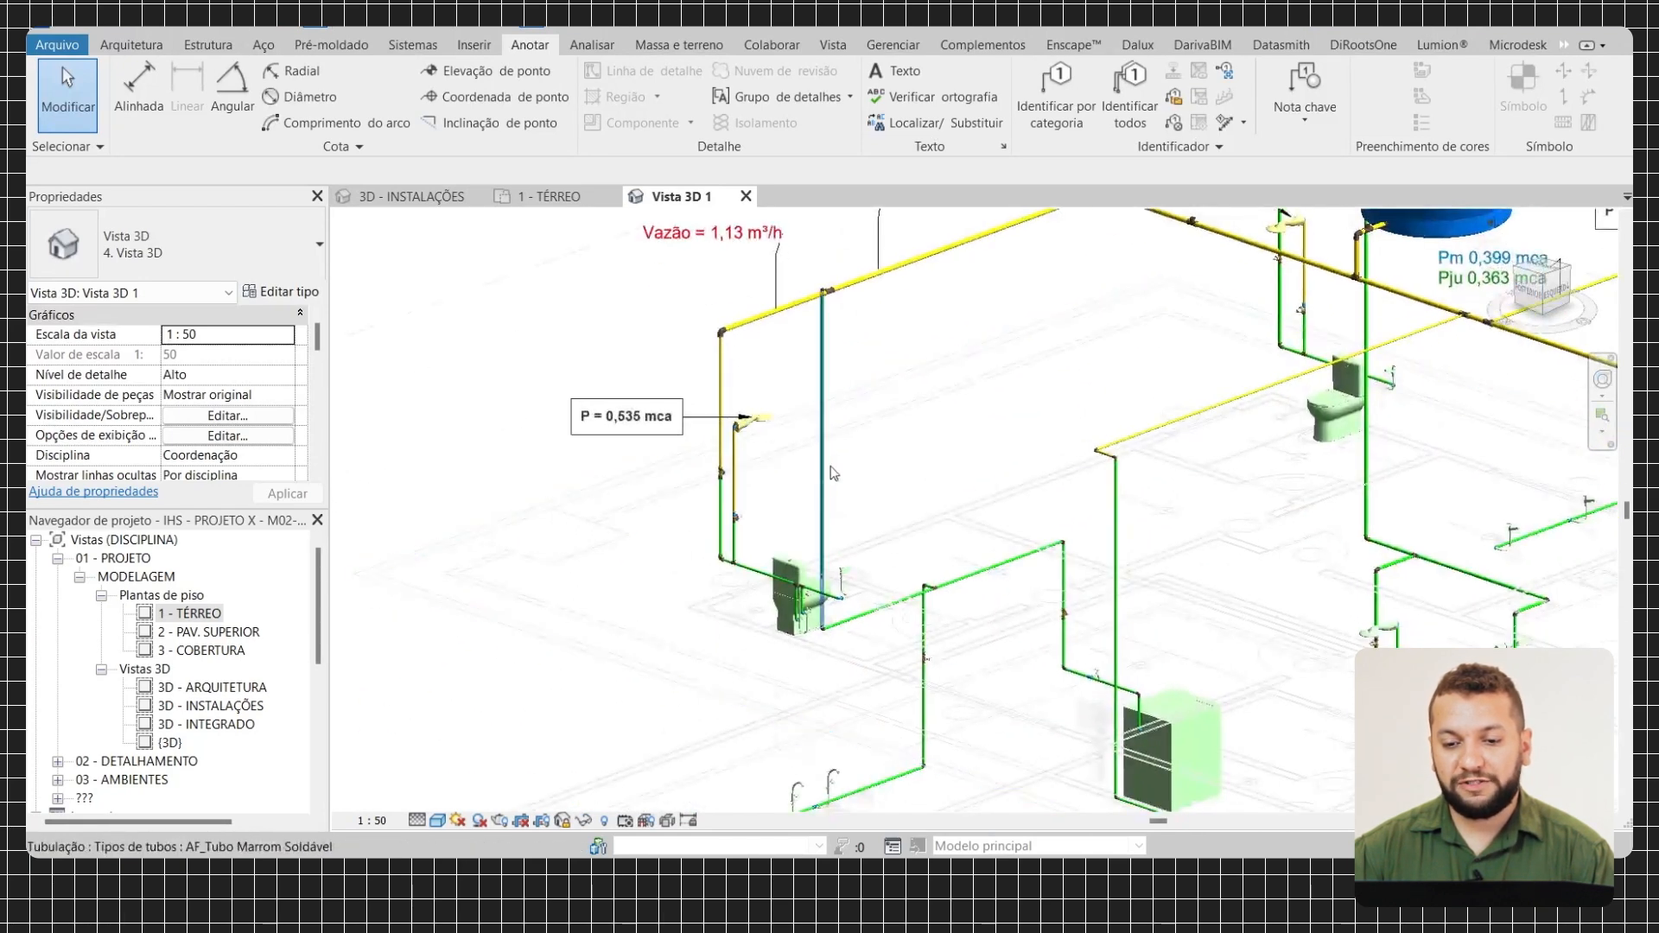
Trace the drop pipe beside the far toilet to the fixtures it supplies and return to the tagged branch
scroll(975, 564, up, 2)
scroll(834, 560, up, 3)
middle_drag(878, 630, 821, 486)
scroll(821, 486, down, 2)
scroll(1088, 641, down, 1)
middle_drag(1109, 628, 1127, 628)
scroll(927, 564, up, 1)
middle_drag(927, 564, 934, 603)
middle_drag(851, 755, 930, 578)
scroll(930, 579, up, 1)
scroll(1020, 514, down, 3)
middle_drag(1020, 514, 918, 852)
middle_drag(968, 494, 870, 511)
middle_drag(893, 430, 945, 545)
scroll(827, 517, up, 2)
scroll(821, 517, up, 2)
scroll(819, 517, down, 2)
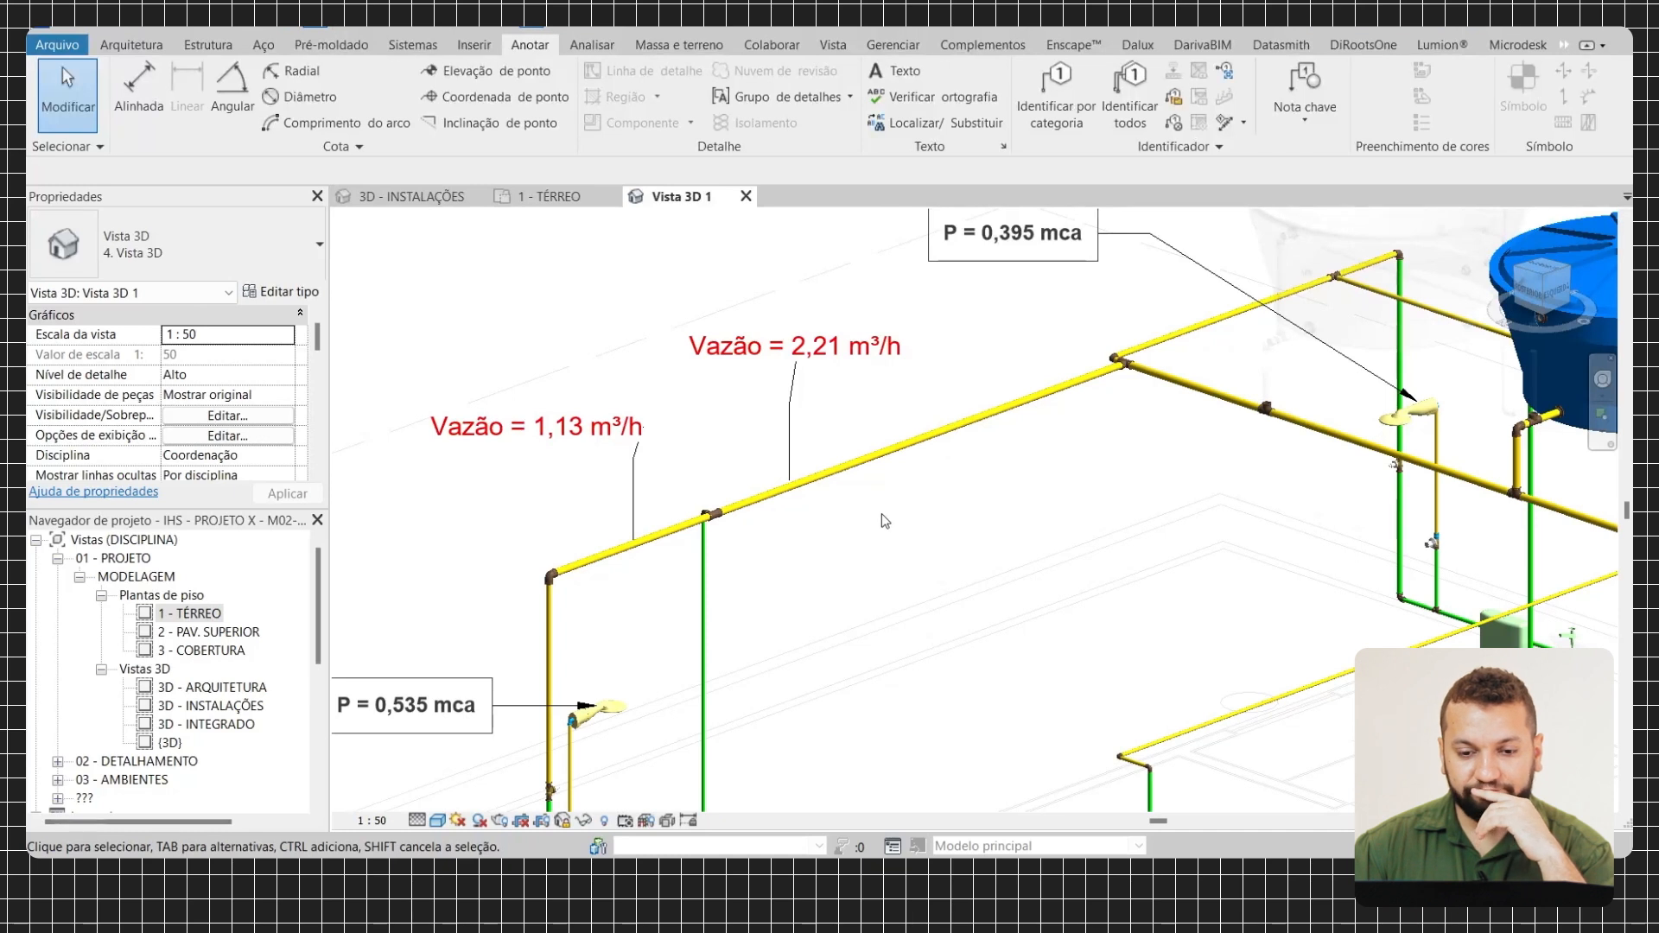
Examine the tagged branch up to the tank main and compare the pressure tags of all the showers
middle_drag(882, 518, 927, 517)
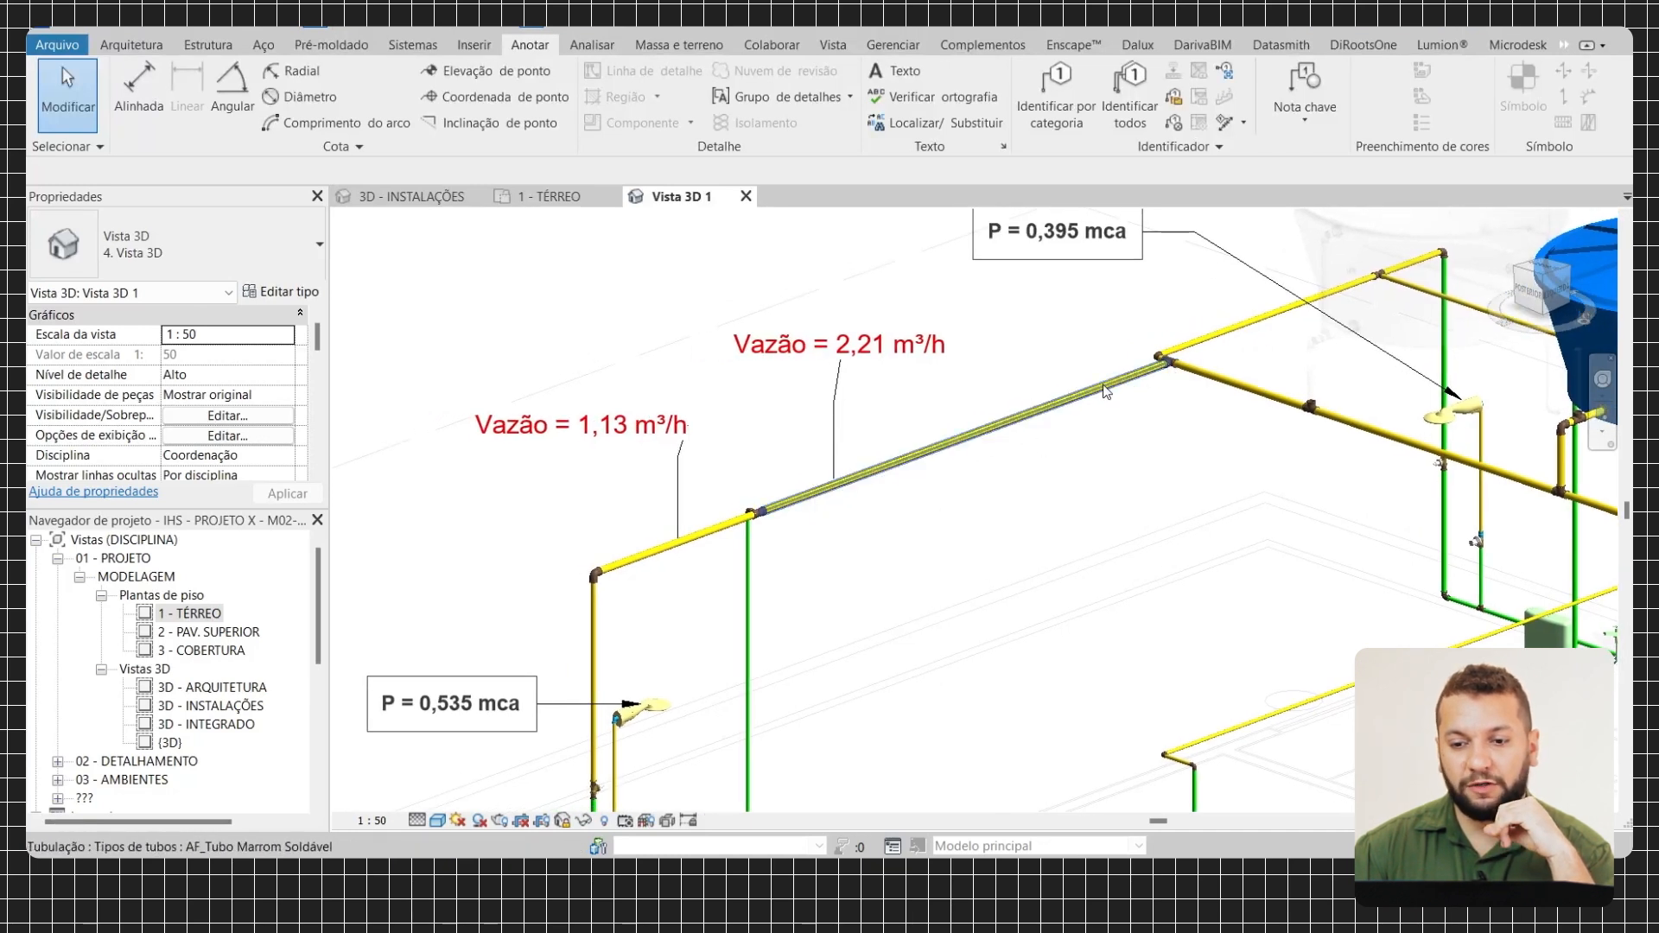
middle_drag(757, 511, 825, 508)
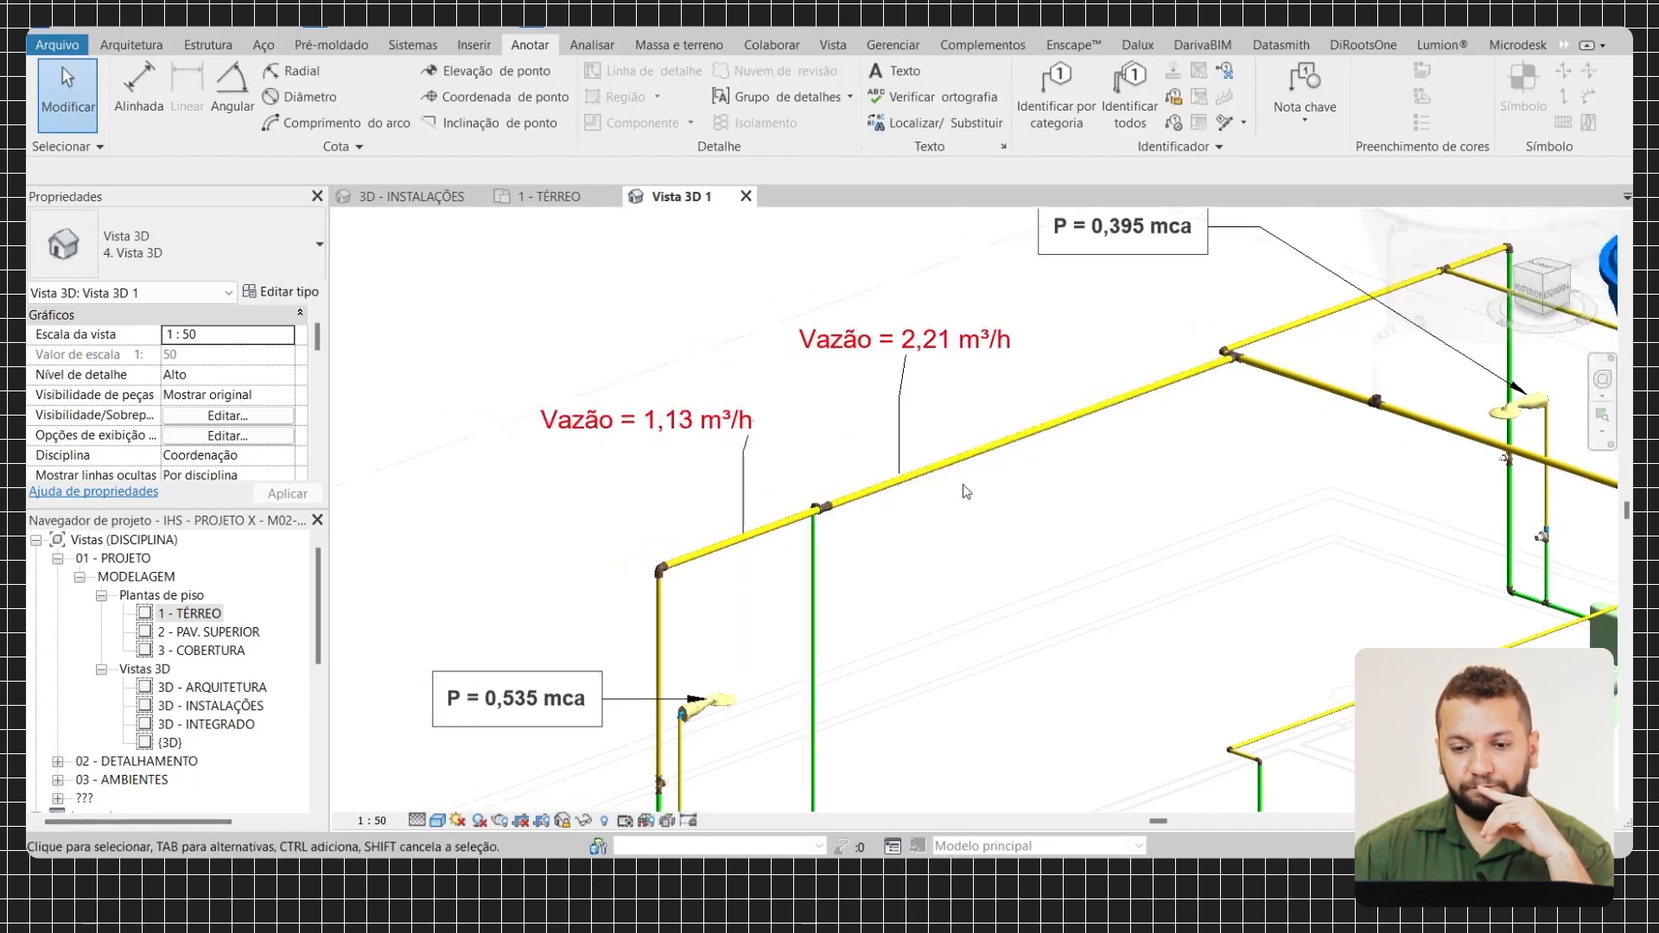
scroll(1119, 439, up, 1)
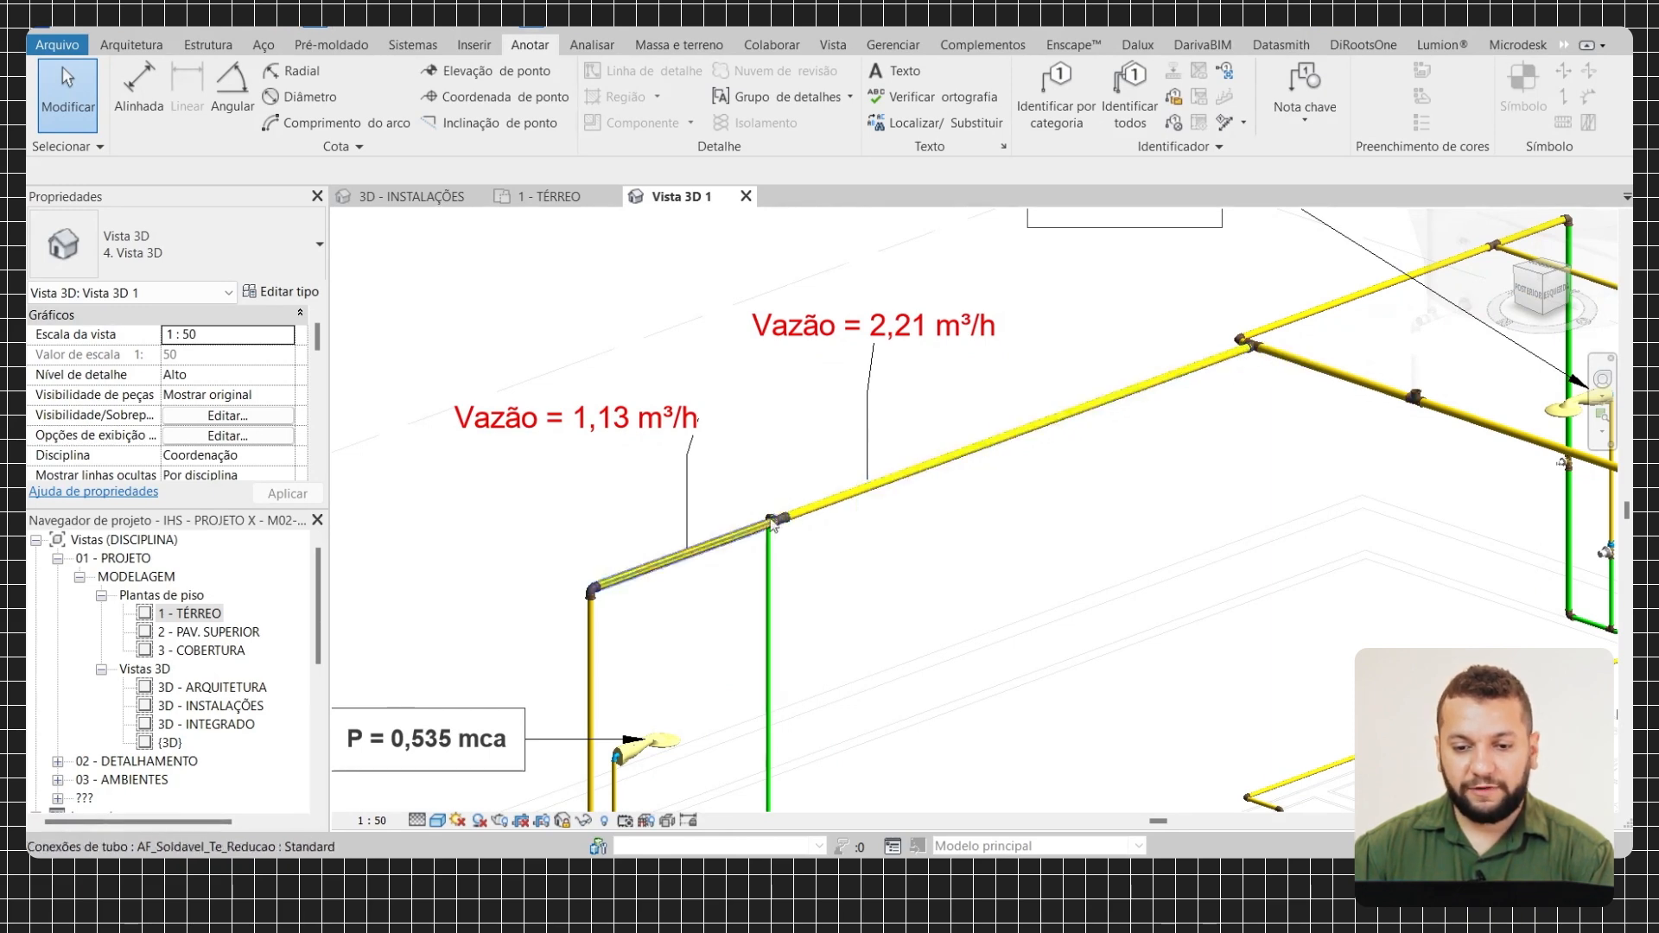
scroll(797, 535, down, 3)
scroll(780, 554, up, 3)
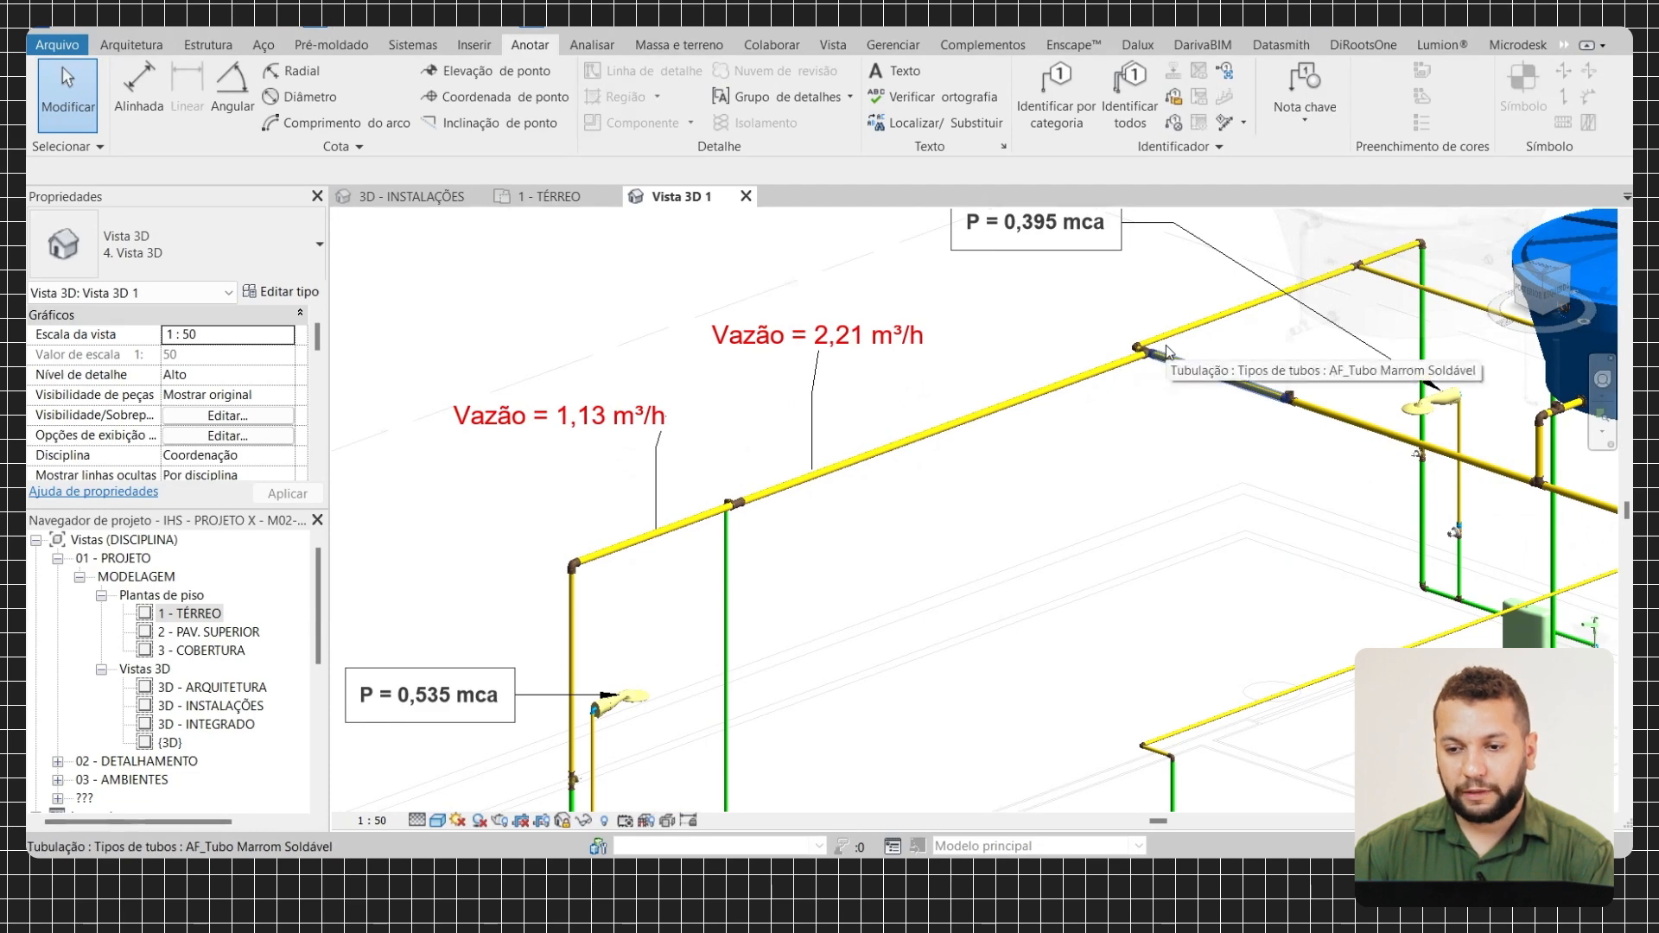
scroll(1018, 513, down, 3)
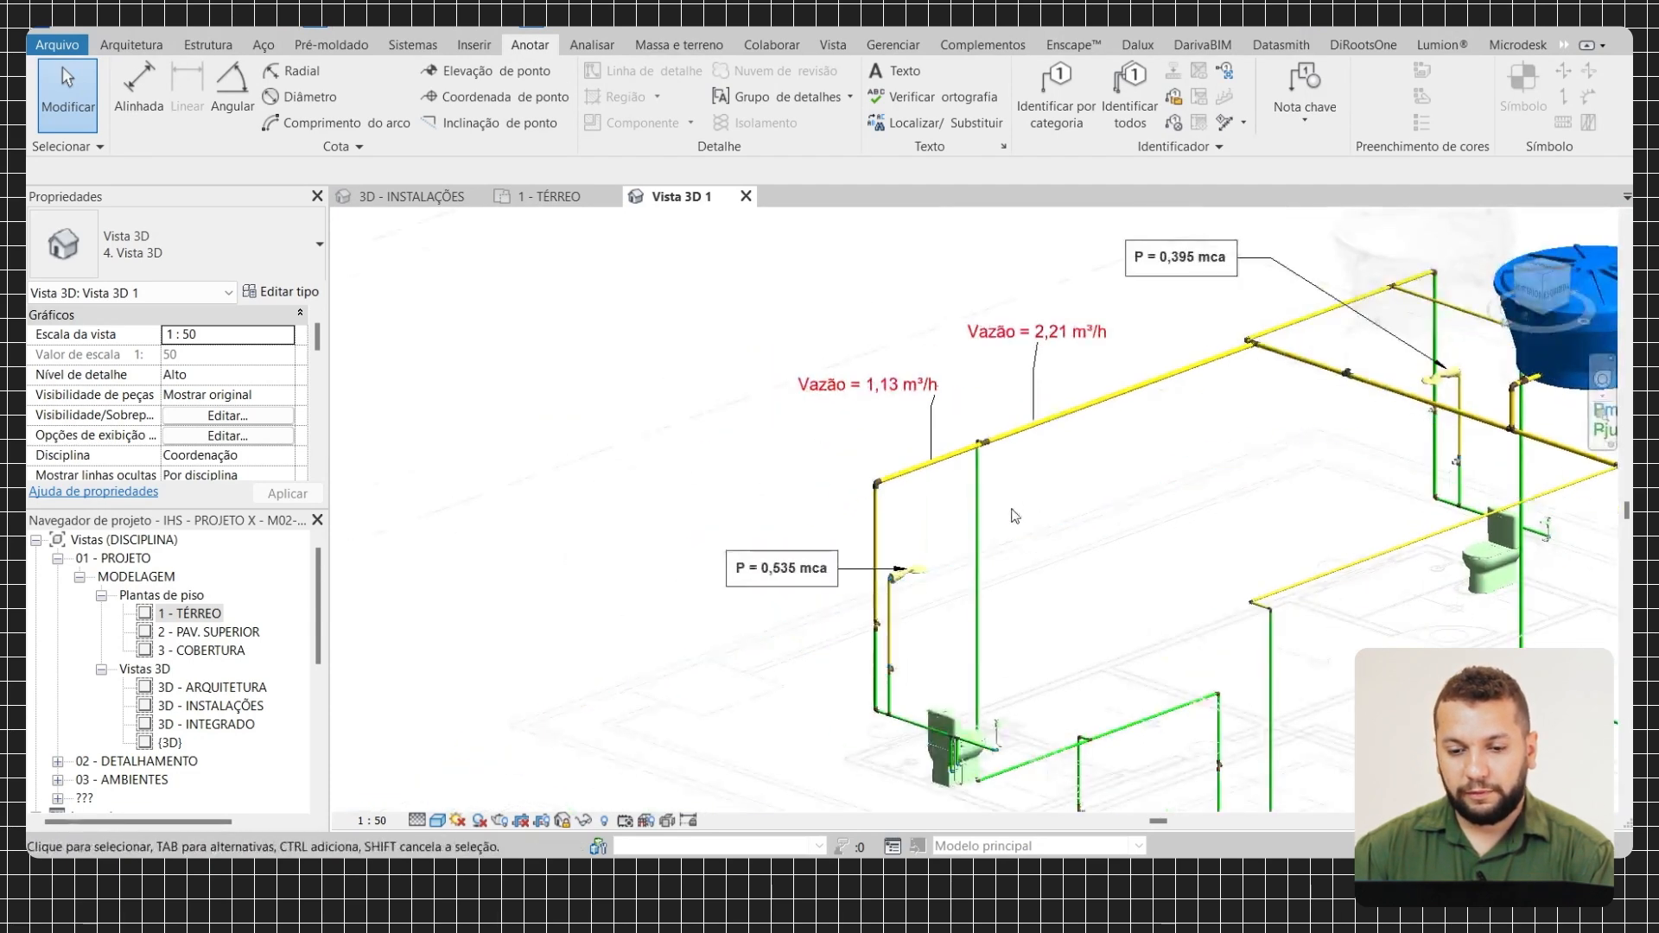
scroll(1018, 513, up, 2)
middle_drag(1172, 485, 958, 515)
scroll(1038, 488, down, 1)
middle_drag(1074, 563, 1008, 526)
middle_drag(913, 593, 989, 557)
scroll(1081, 521, down, 1)
middle_drag(1113, 534, 742, 503)
scroll(921, 579, down, 1)
middle_drag(519, 566, 657, 543)
scroll(435, 542, up, 1)
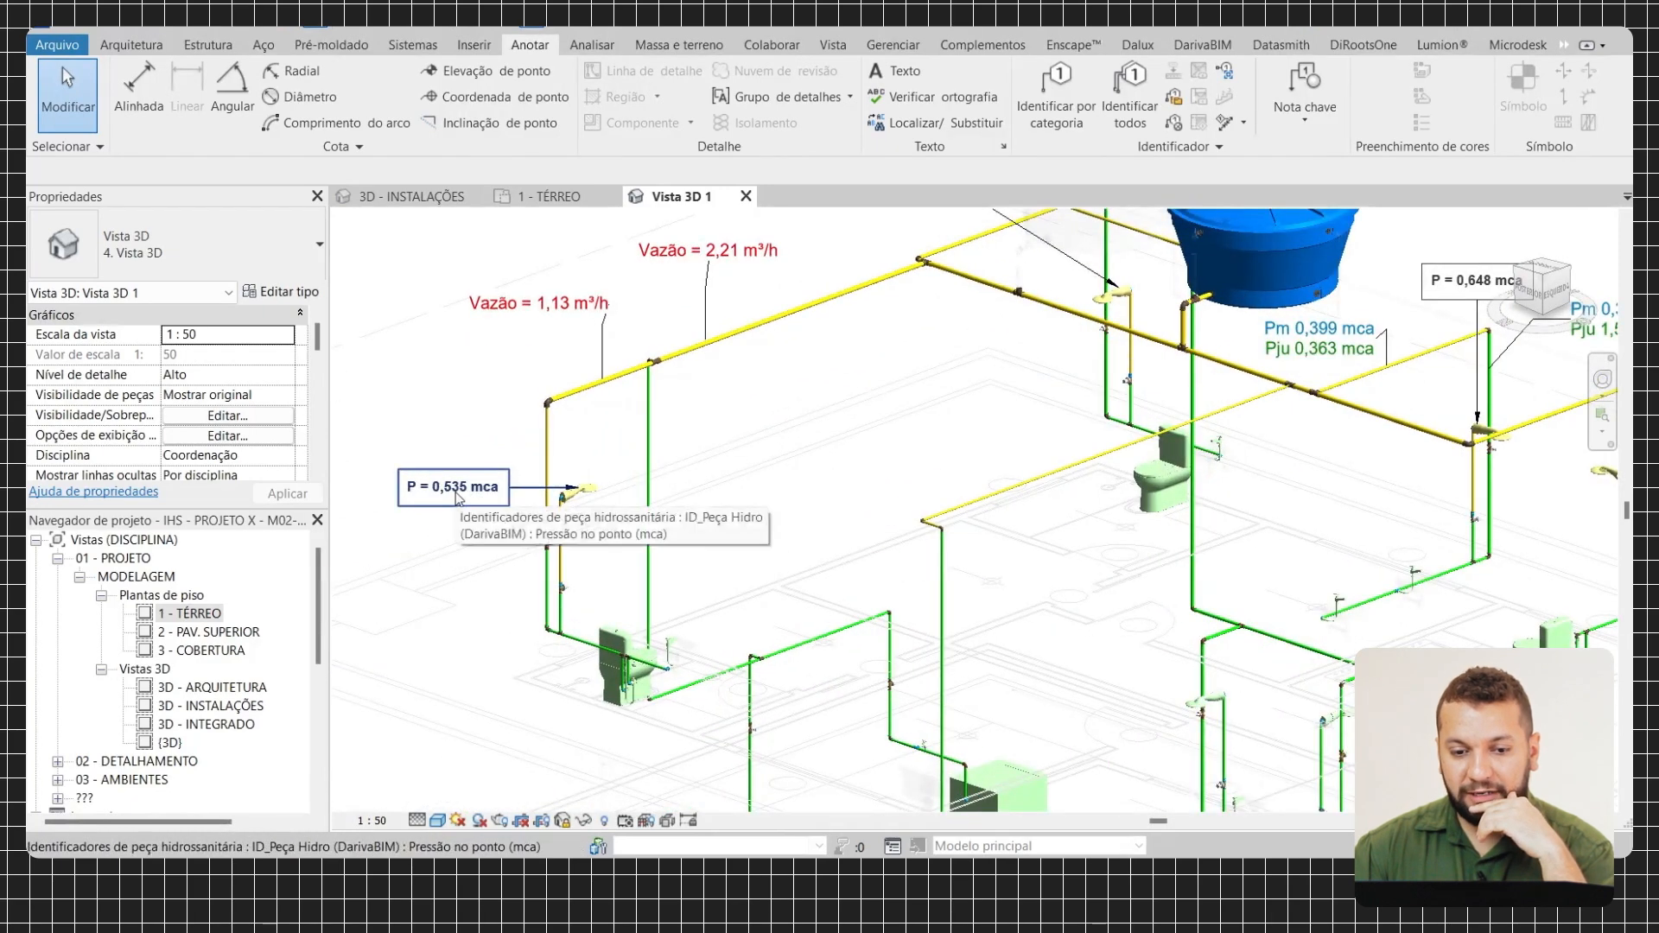
scroll(458, 497, down, 1)
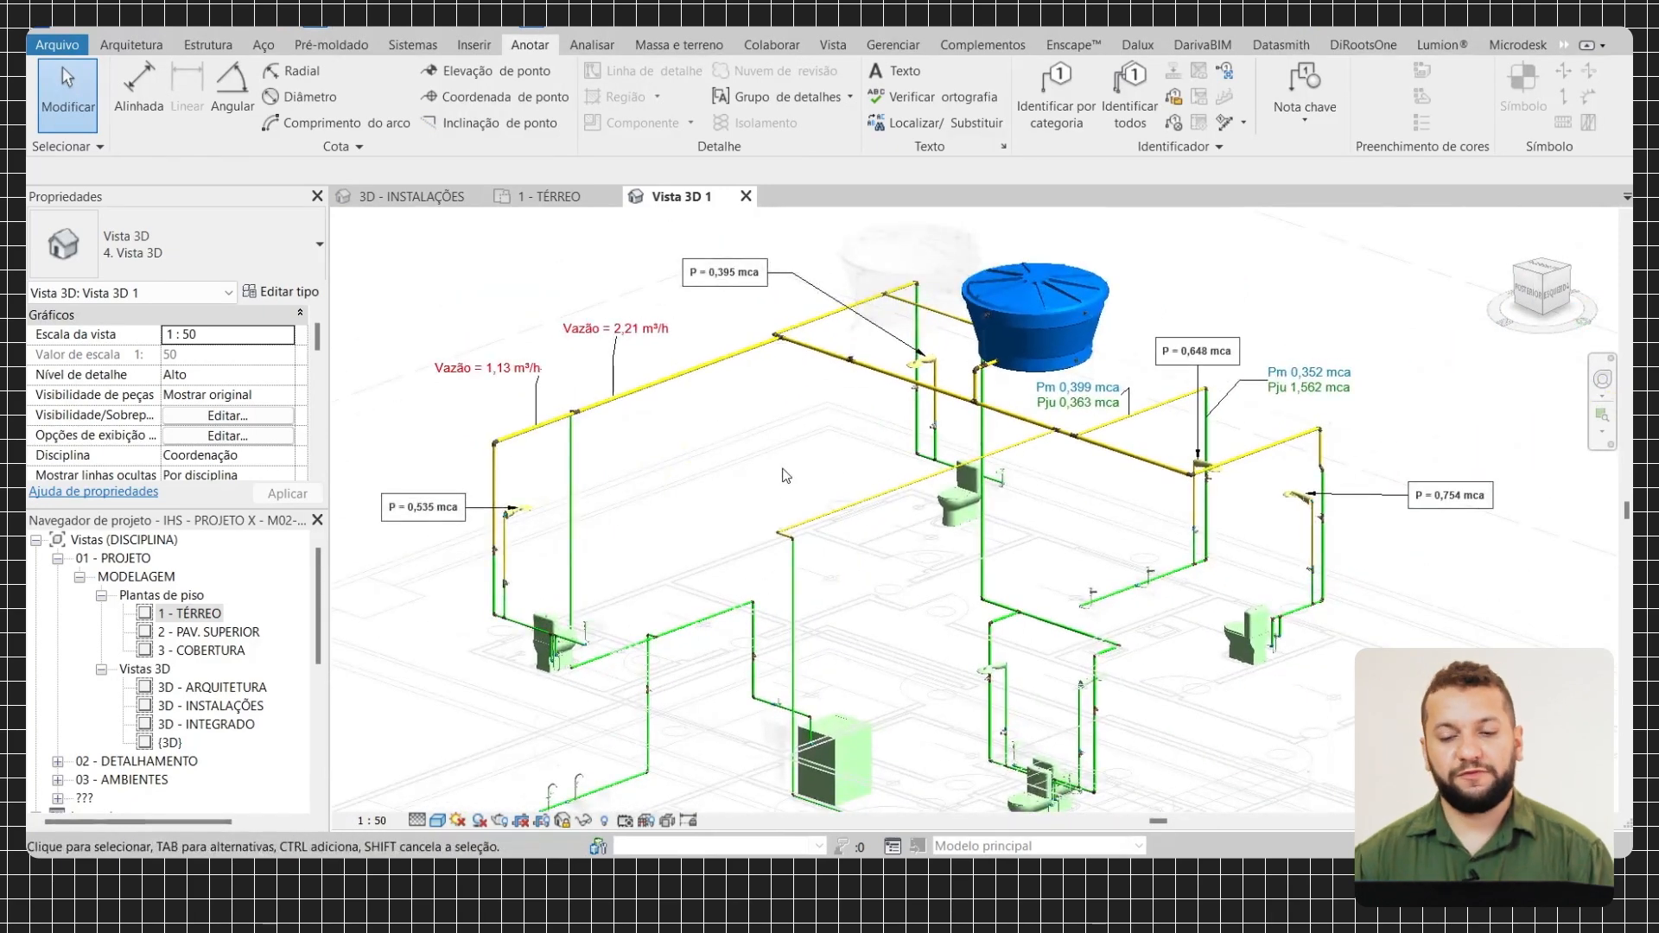
Examine the shower tagged P = 0,395 mca near the tank and check its fixture properties
scroll(922, 450, up, 1)
middle_drag(972, 466, 1080, 553)
scroll(1080, 553, up, 2)
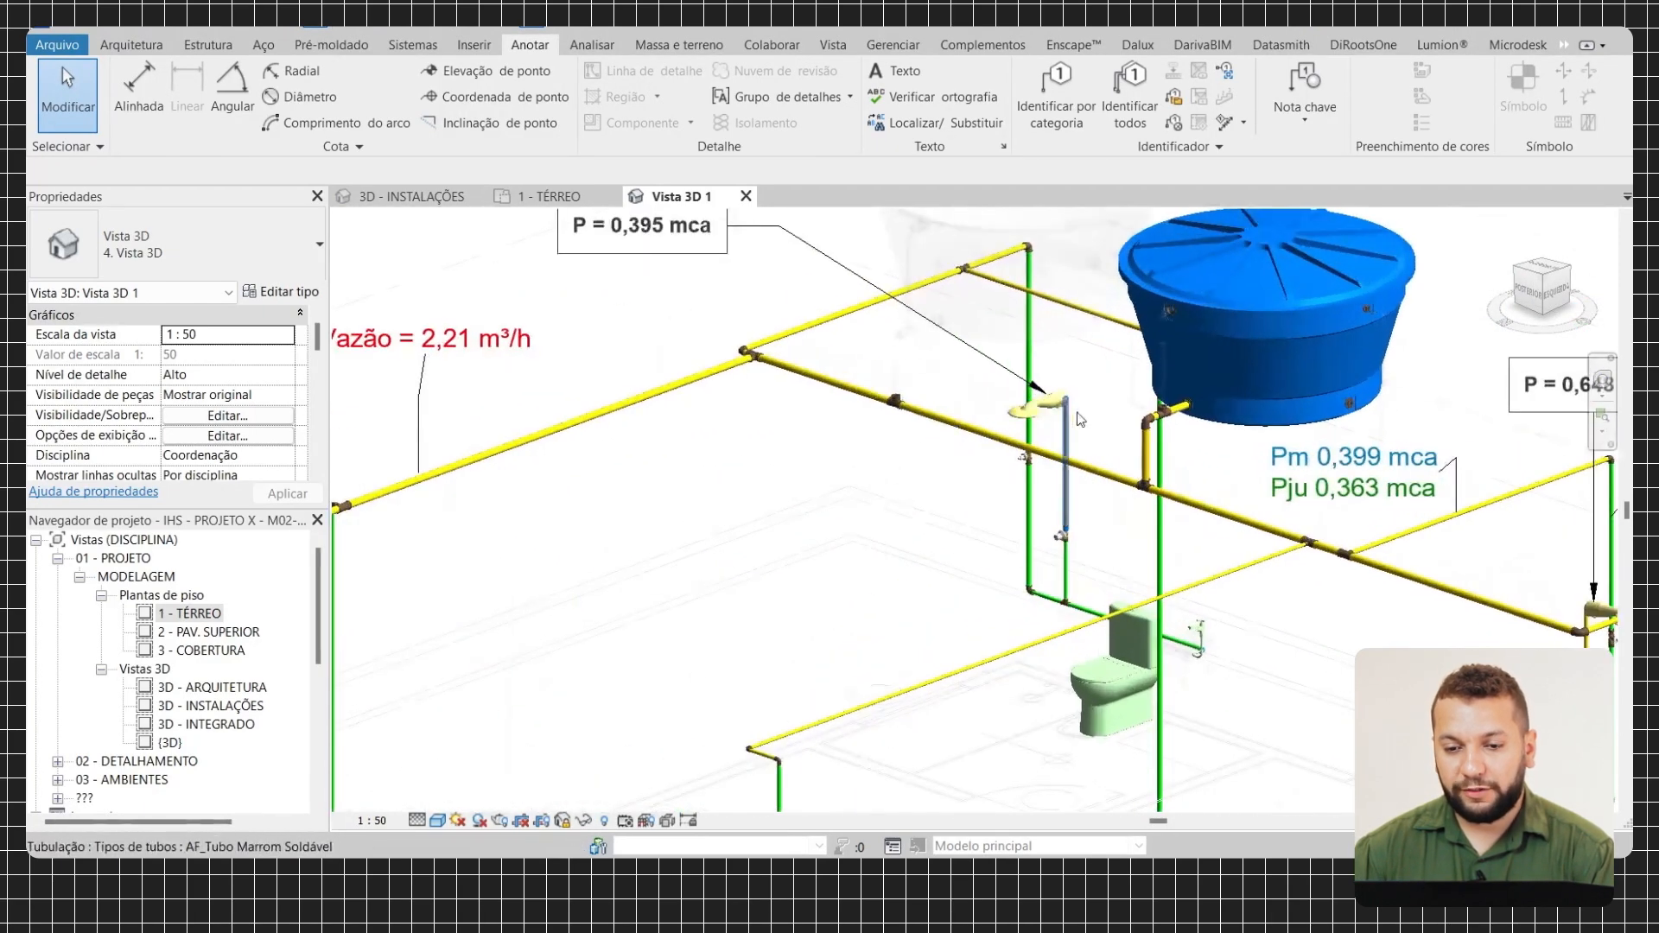
scroll(912, 346, down, 1)
middle_drag(912, 345, 917, 413)
scroll(895, 393, up, 1)
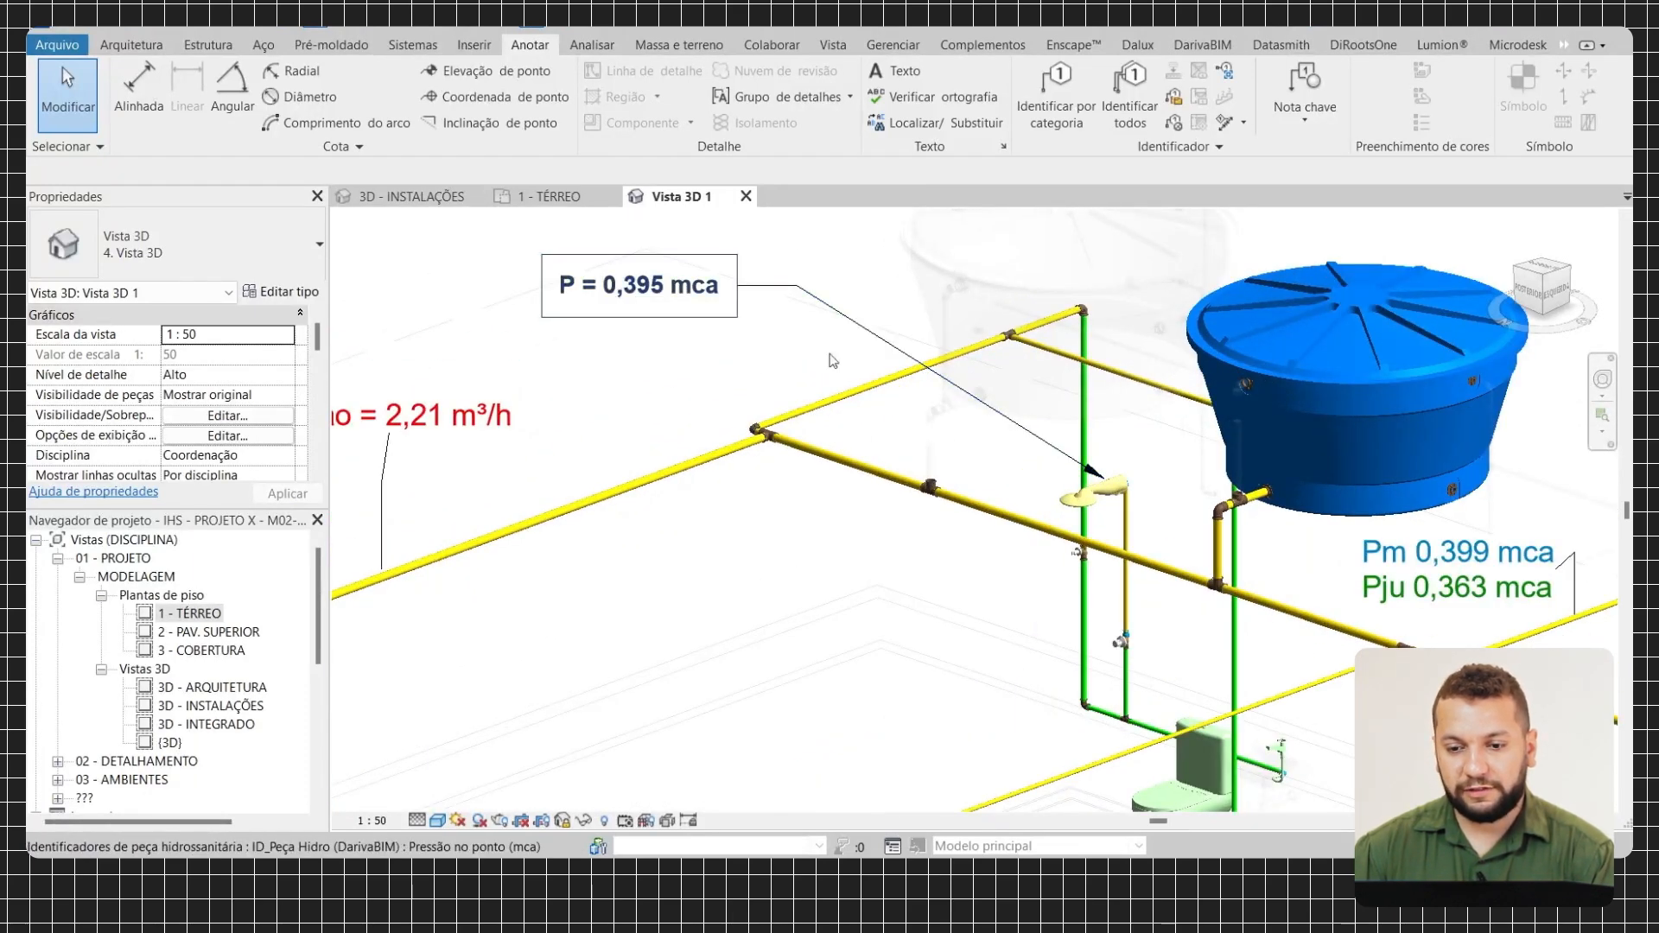
scroll(1115, 494, up, 1)
click(1120, 496)
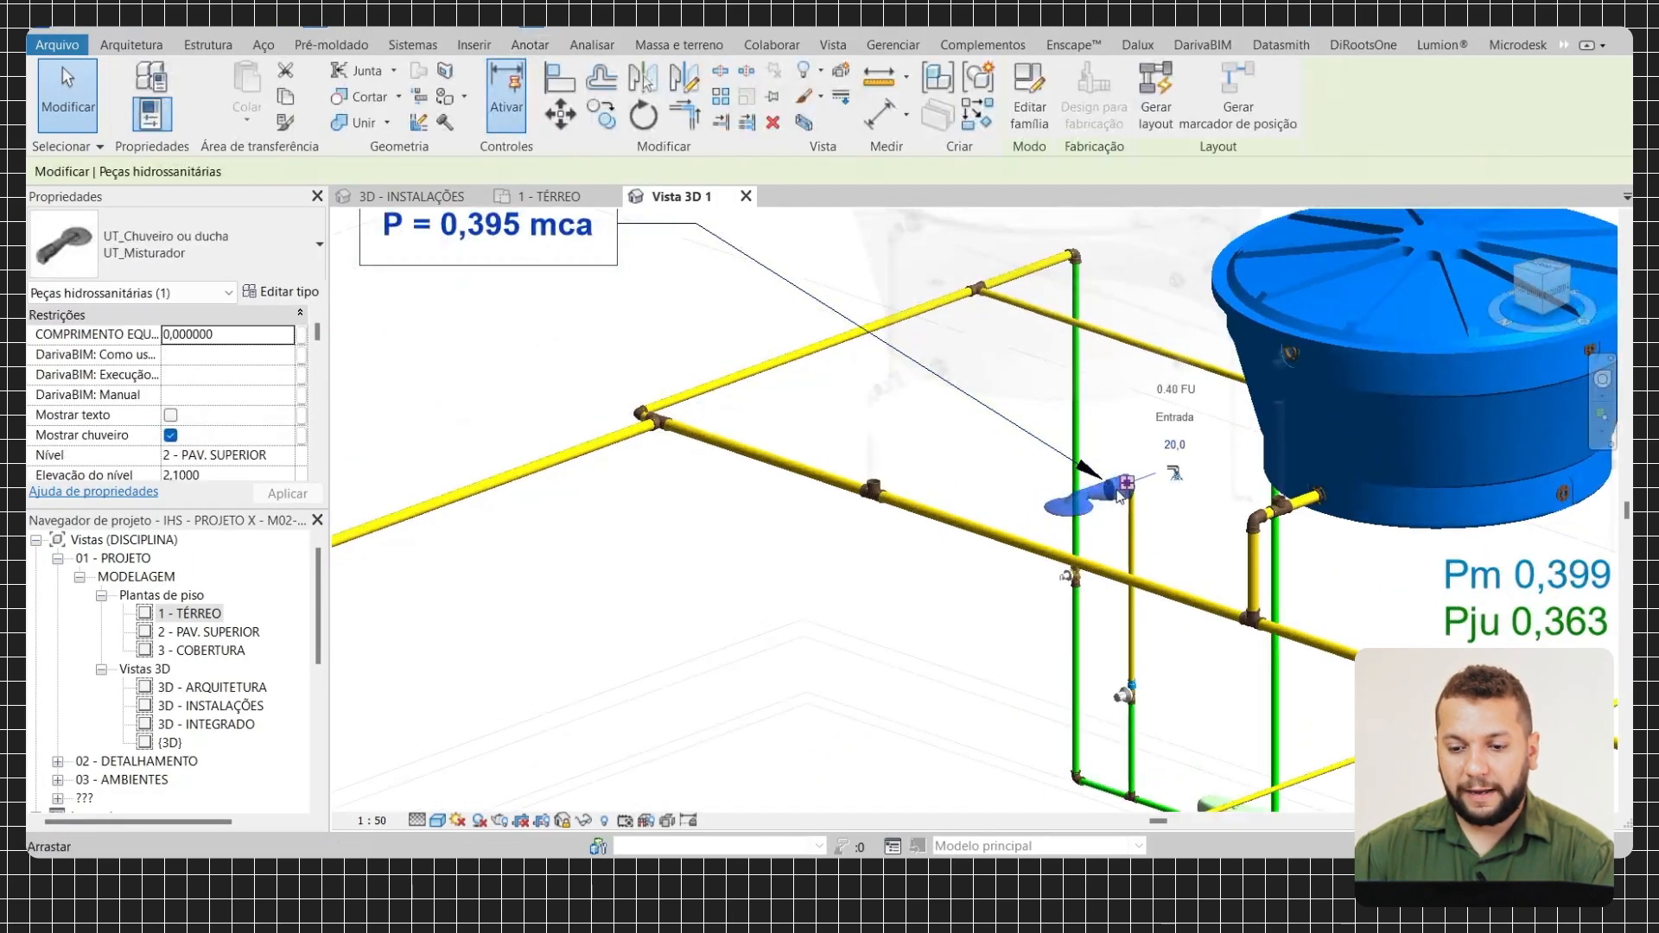
click(711, 363)
Inspect the diameters of the horizontal pipes and the vertical drop feeding the shower tagged P = 0,395 mca
click(715, 394)
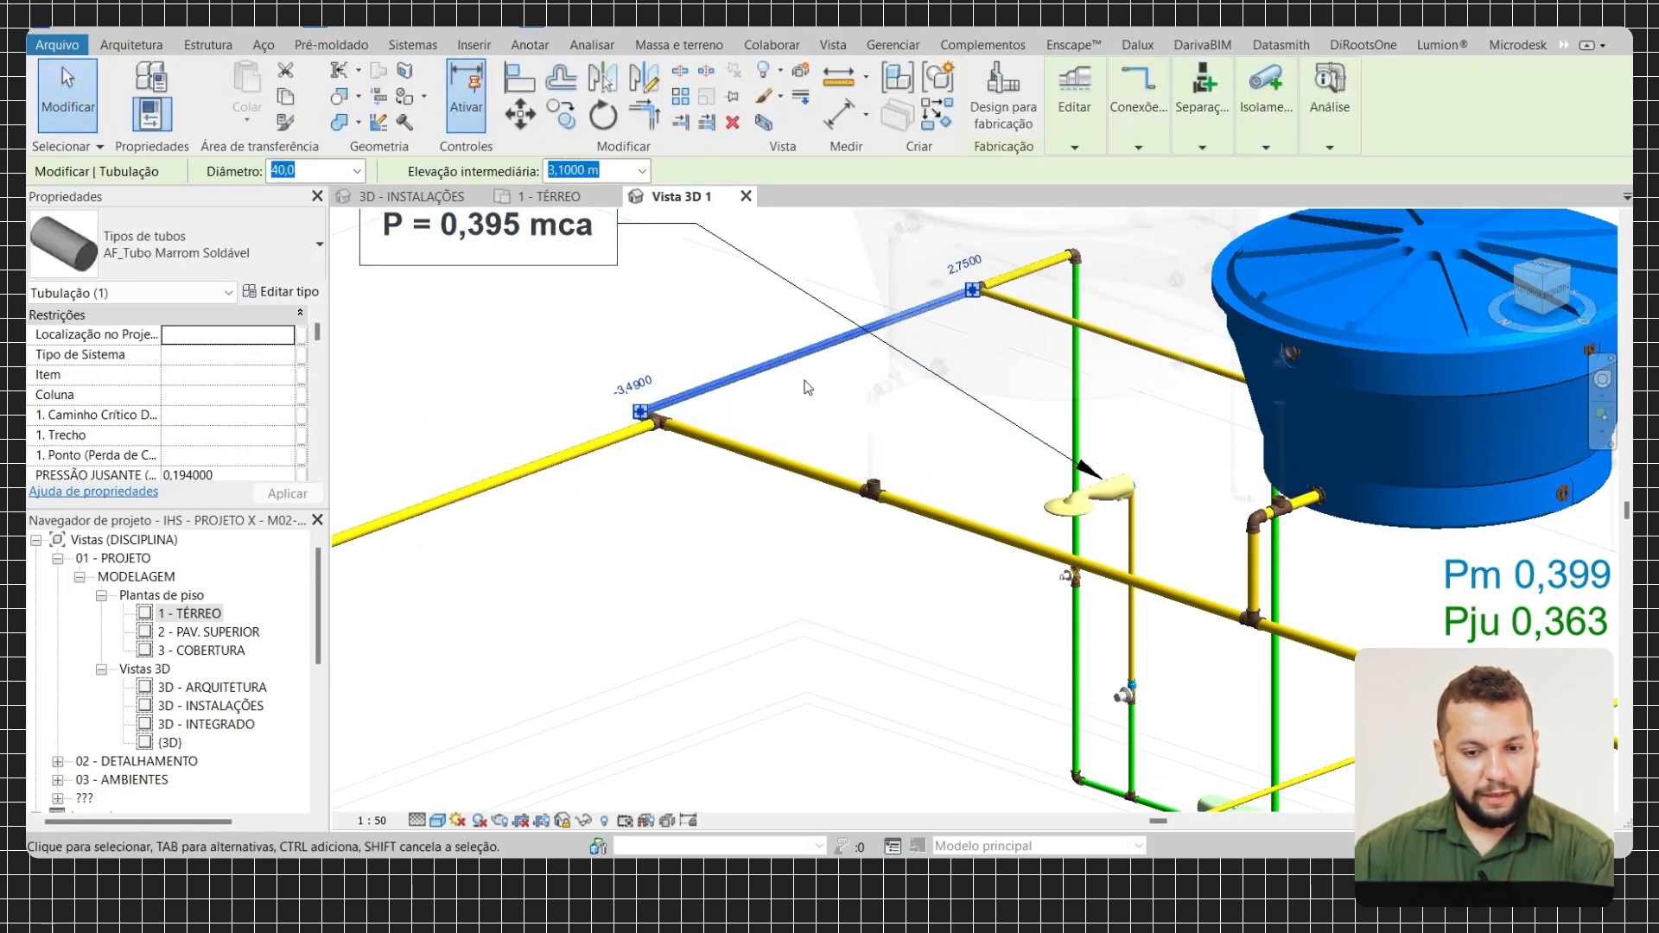
middle_drag(1016, 283, 1023, 423)
key(Escape)
click(1023, 423)
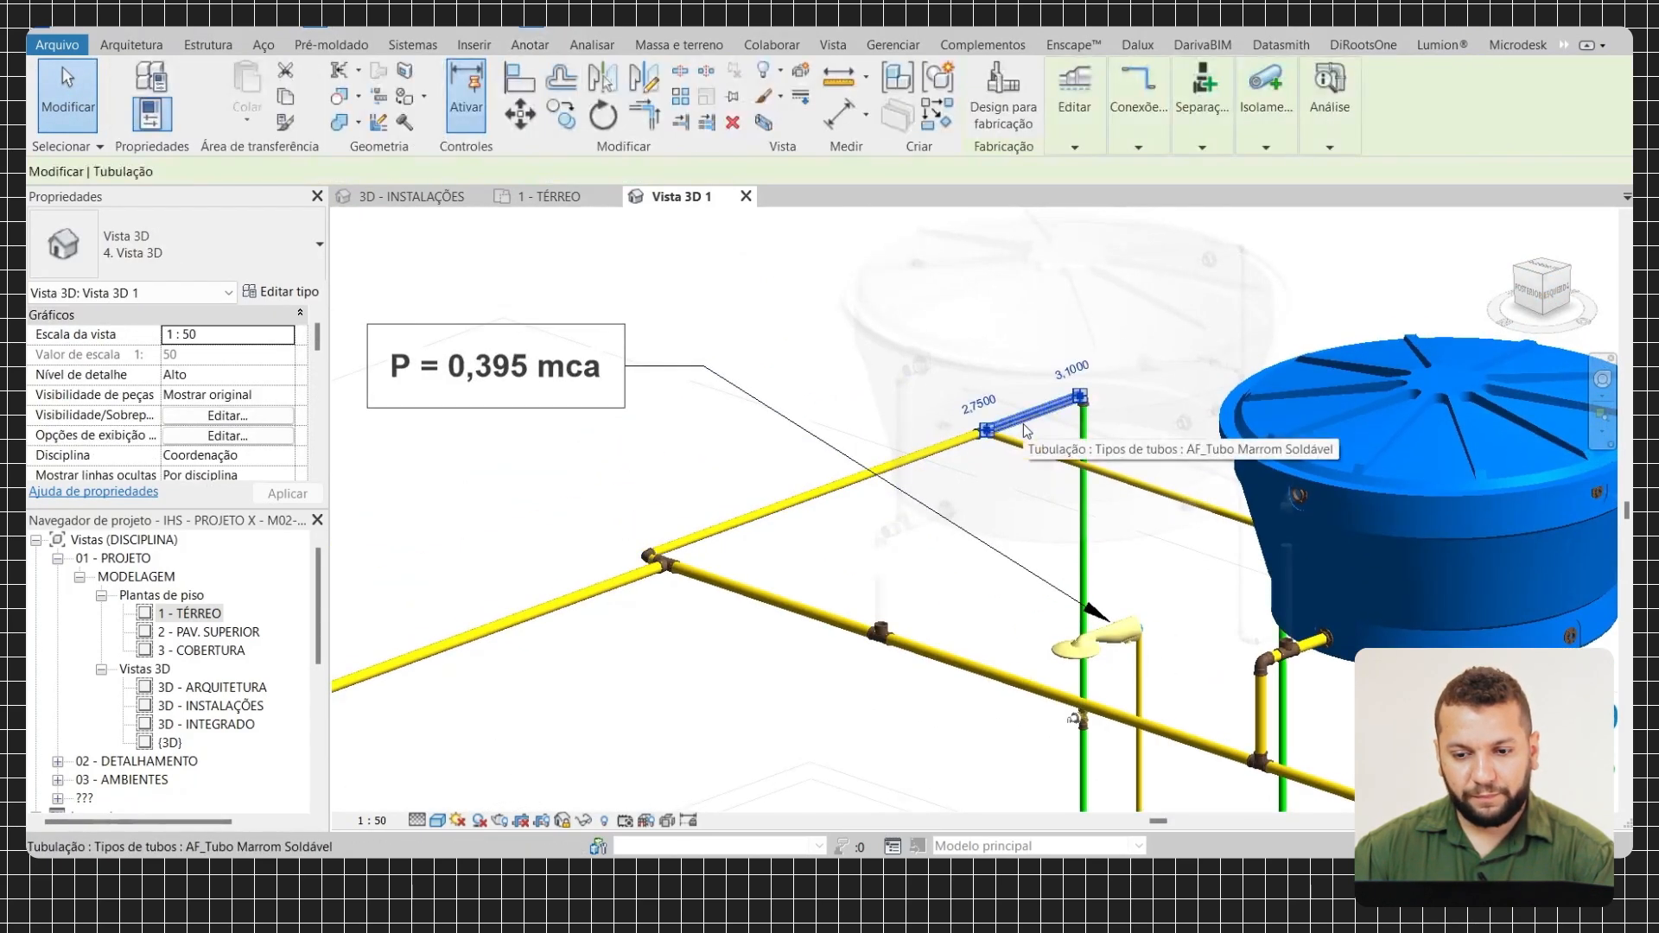
key(Escape)
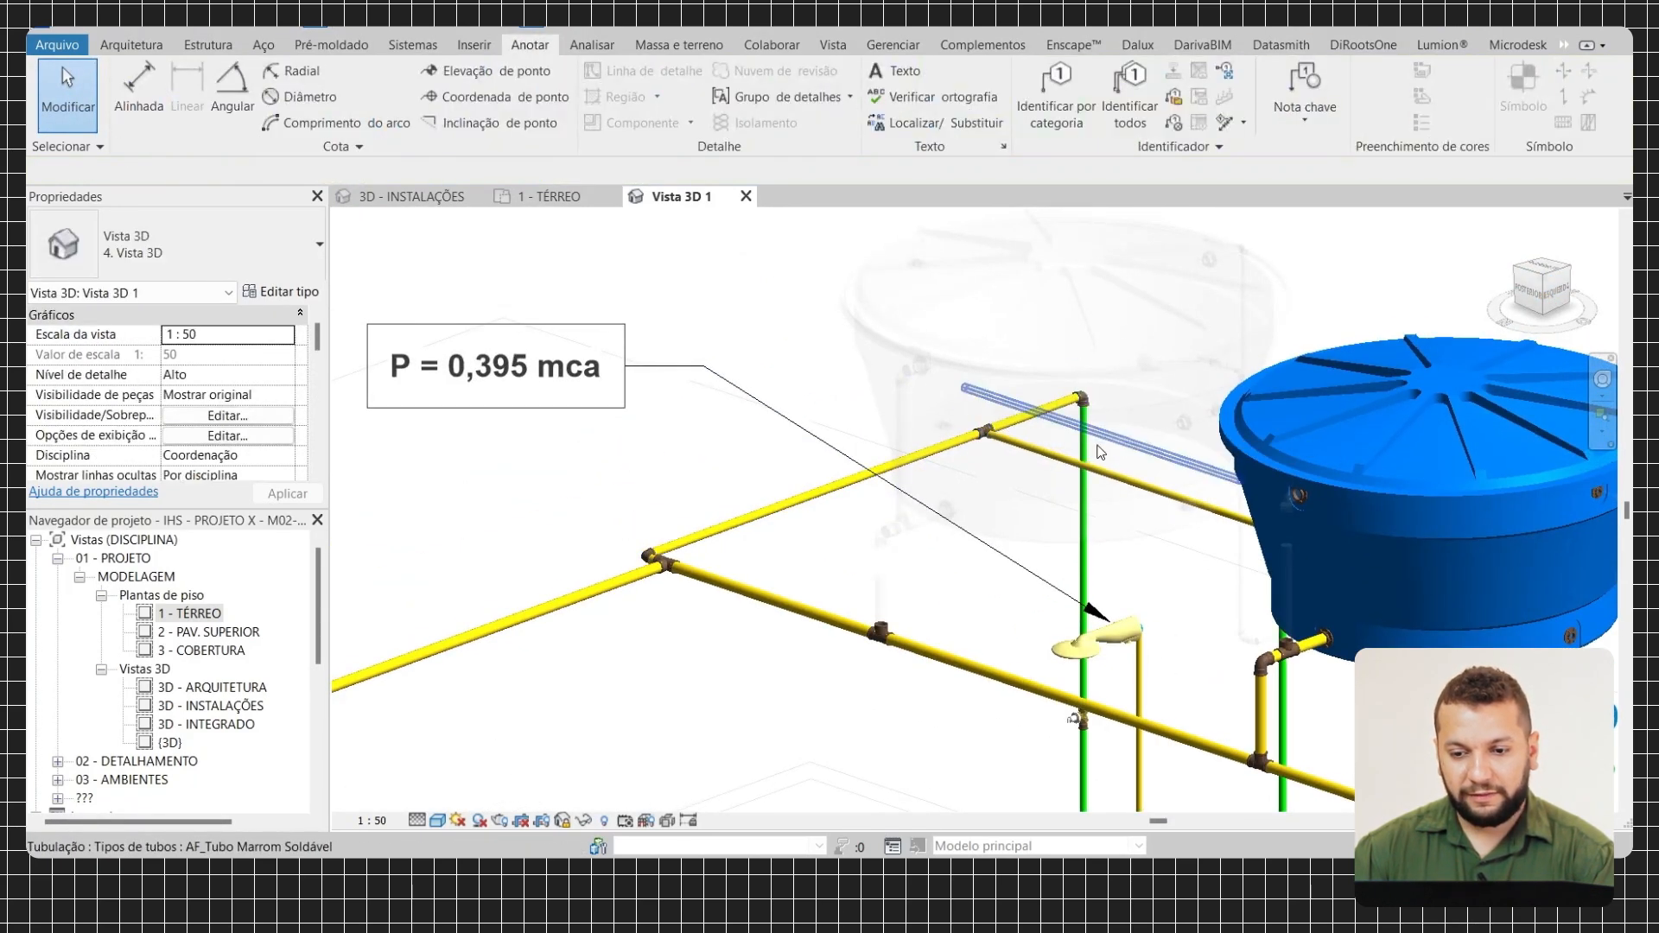
click(1091, 454)
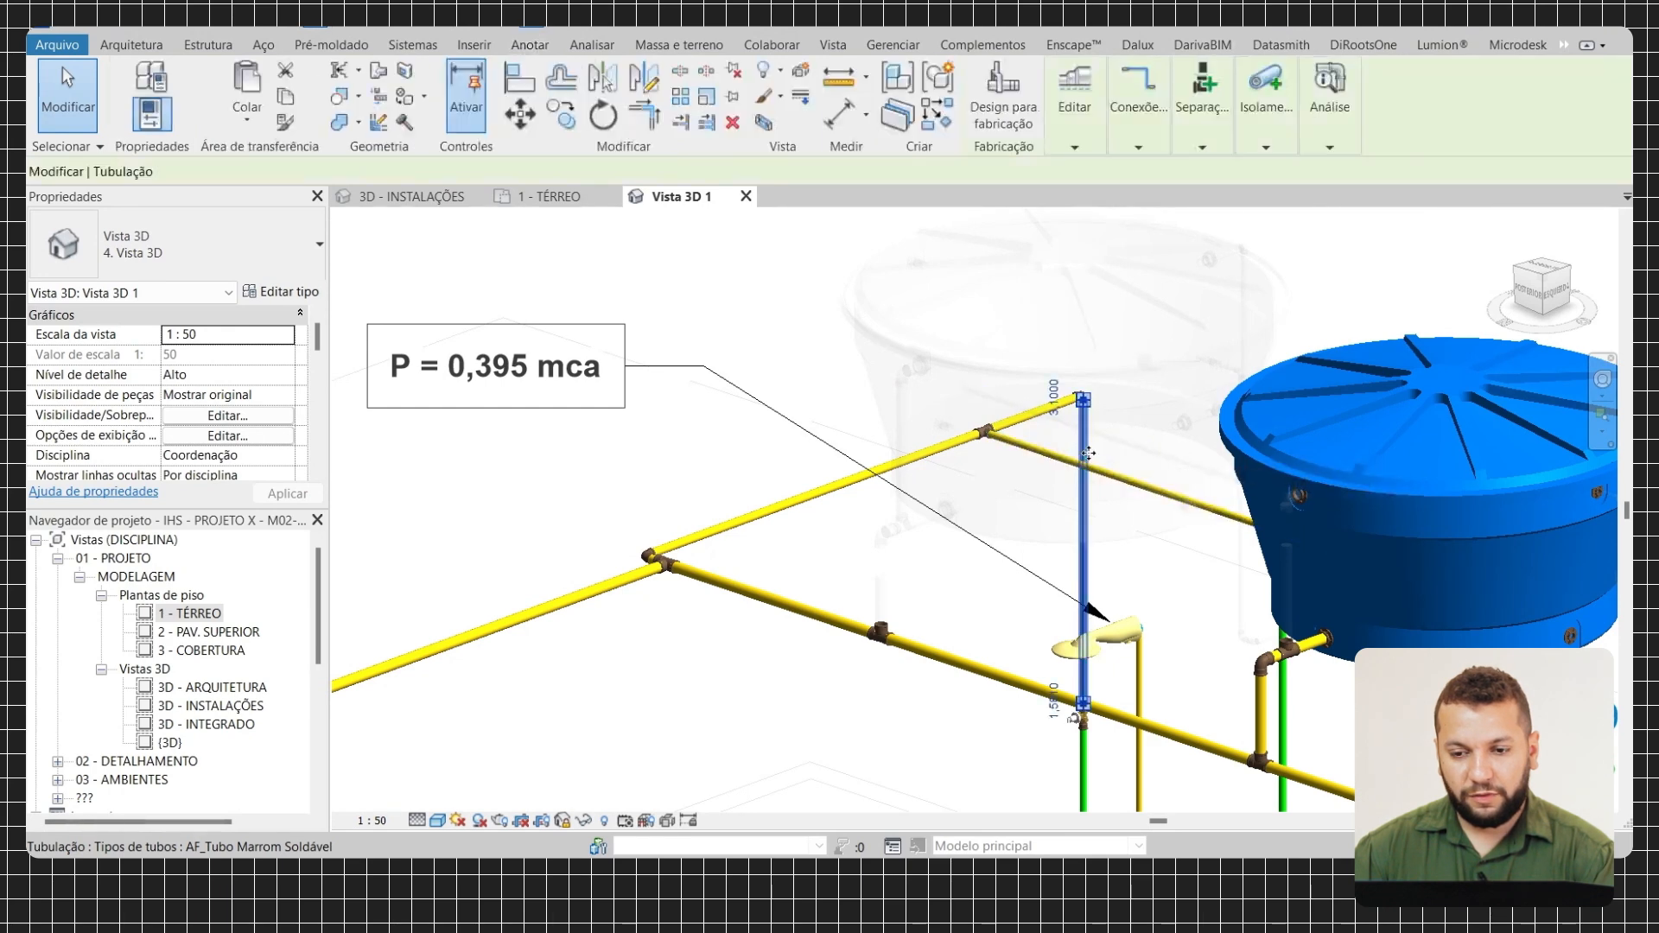
middle_drag(1106, 459, 1023, 346)
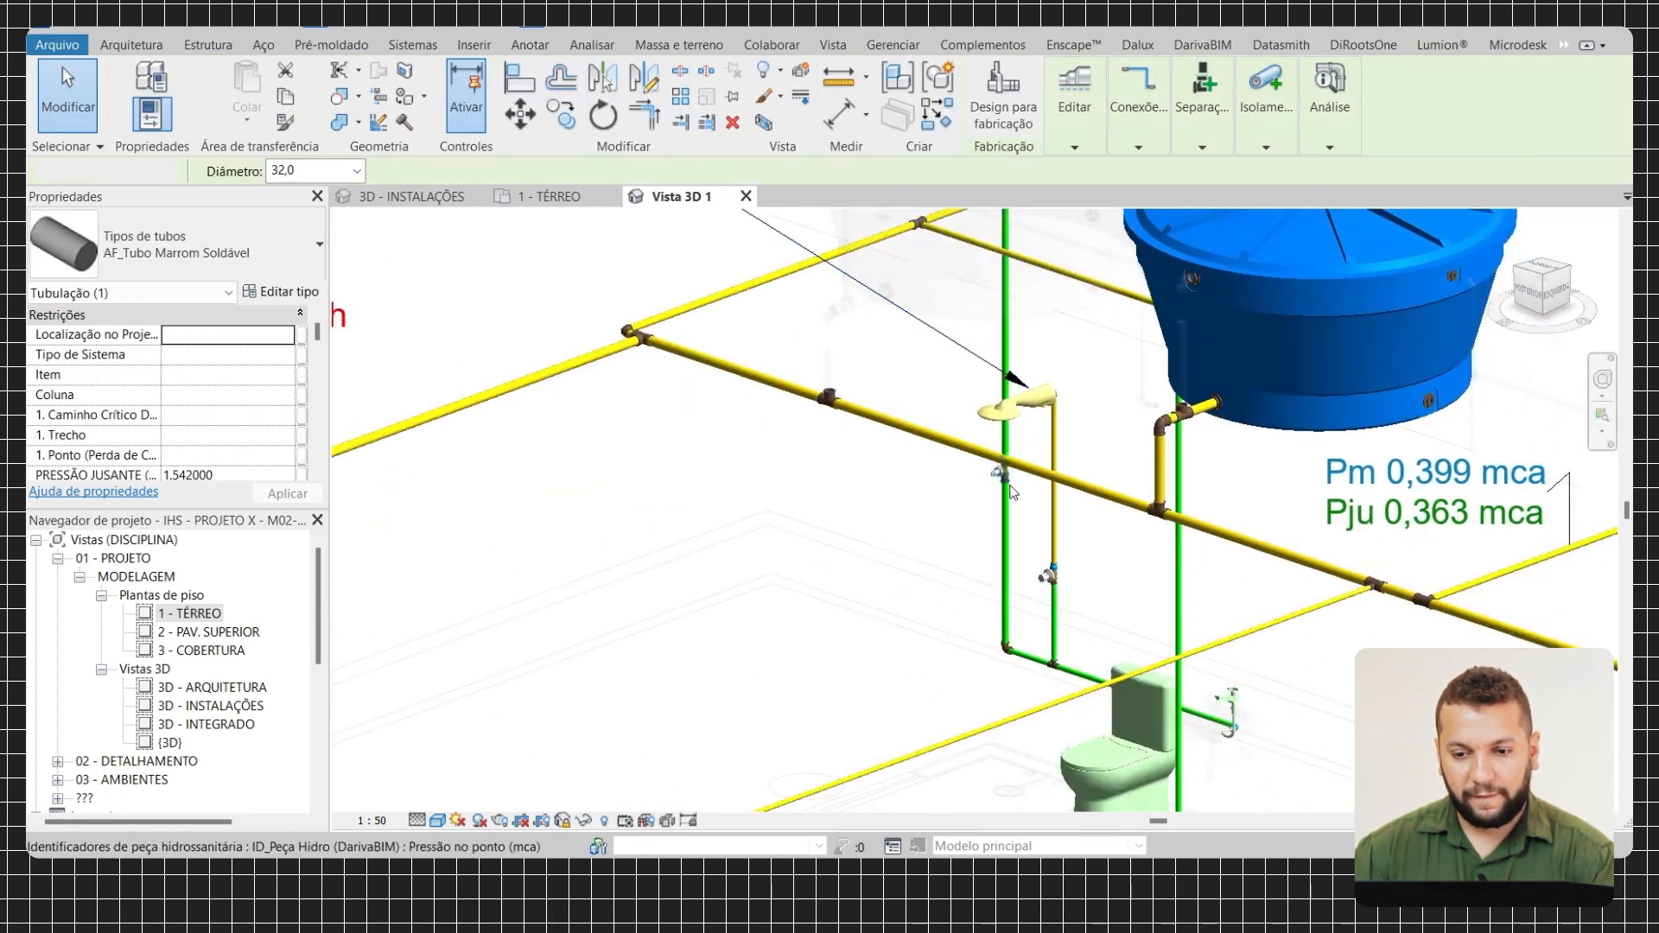
key(Escape)
scroll(1012, 479, up, 1)
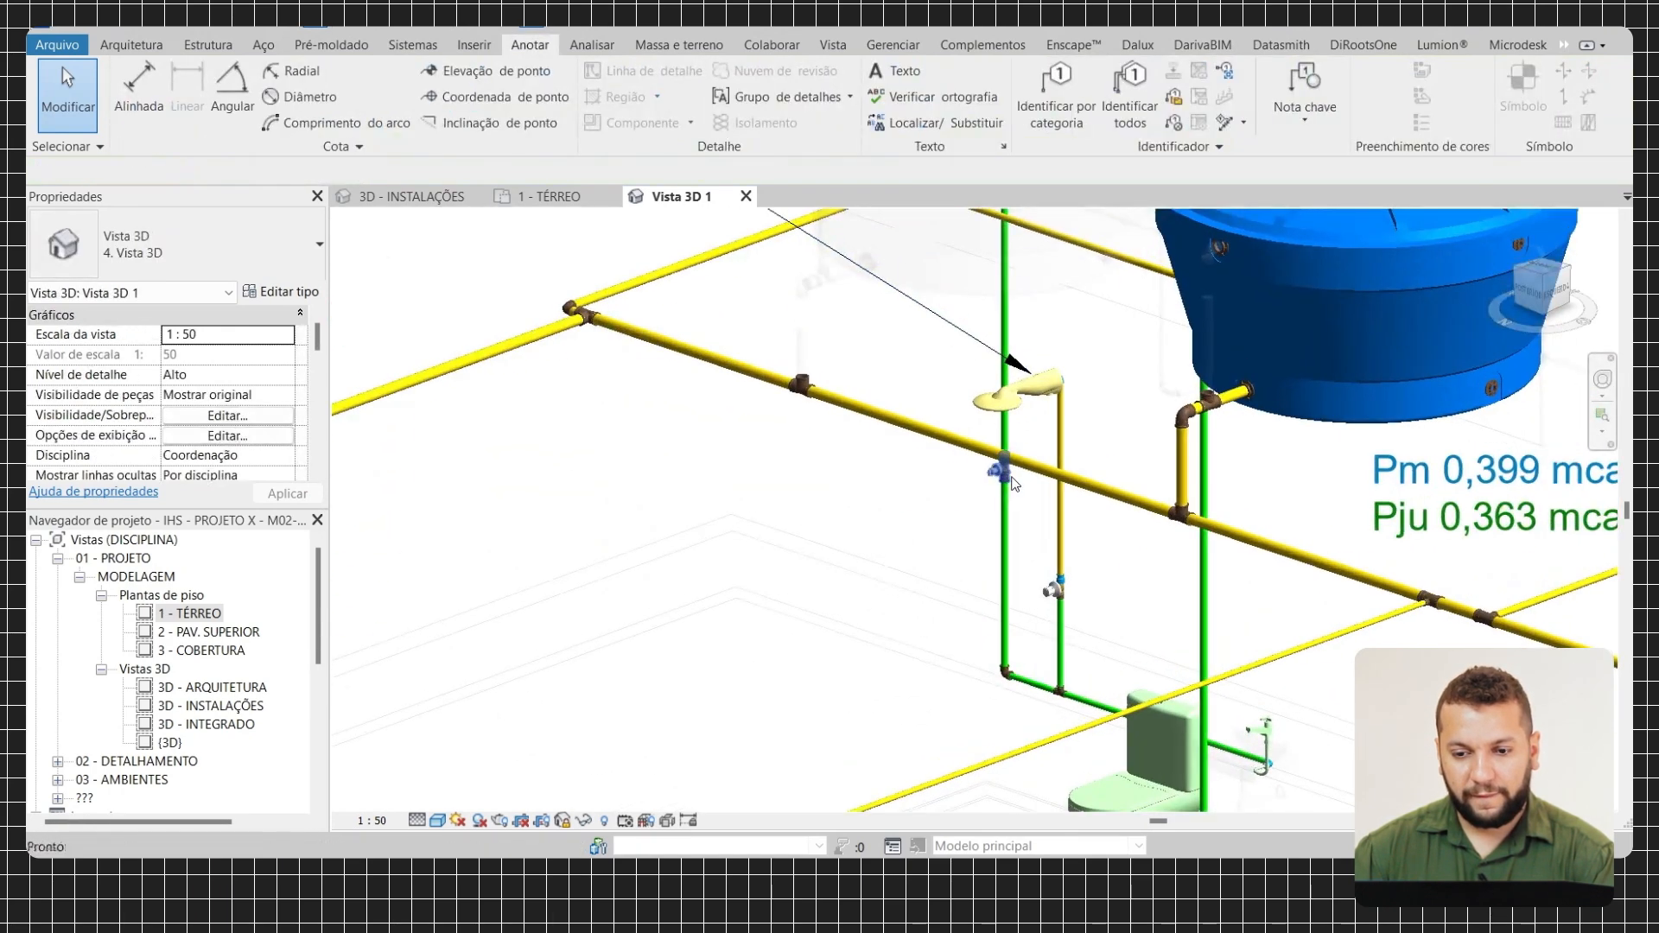
click(1015, 562)
key(Escape)
Set the diameter of the short horizontal pipe and fittings at the foot of the drop feeding the shower tagged P = 0,395 mca to 32
scroll(1019, 697, up, 5)
drag(928, 572, 1063, 655)
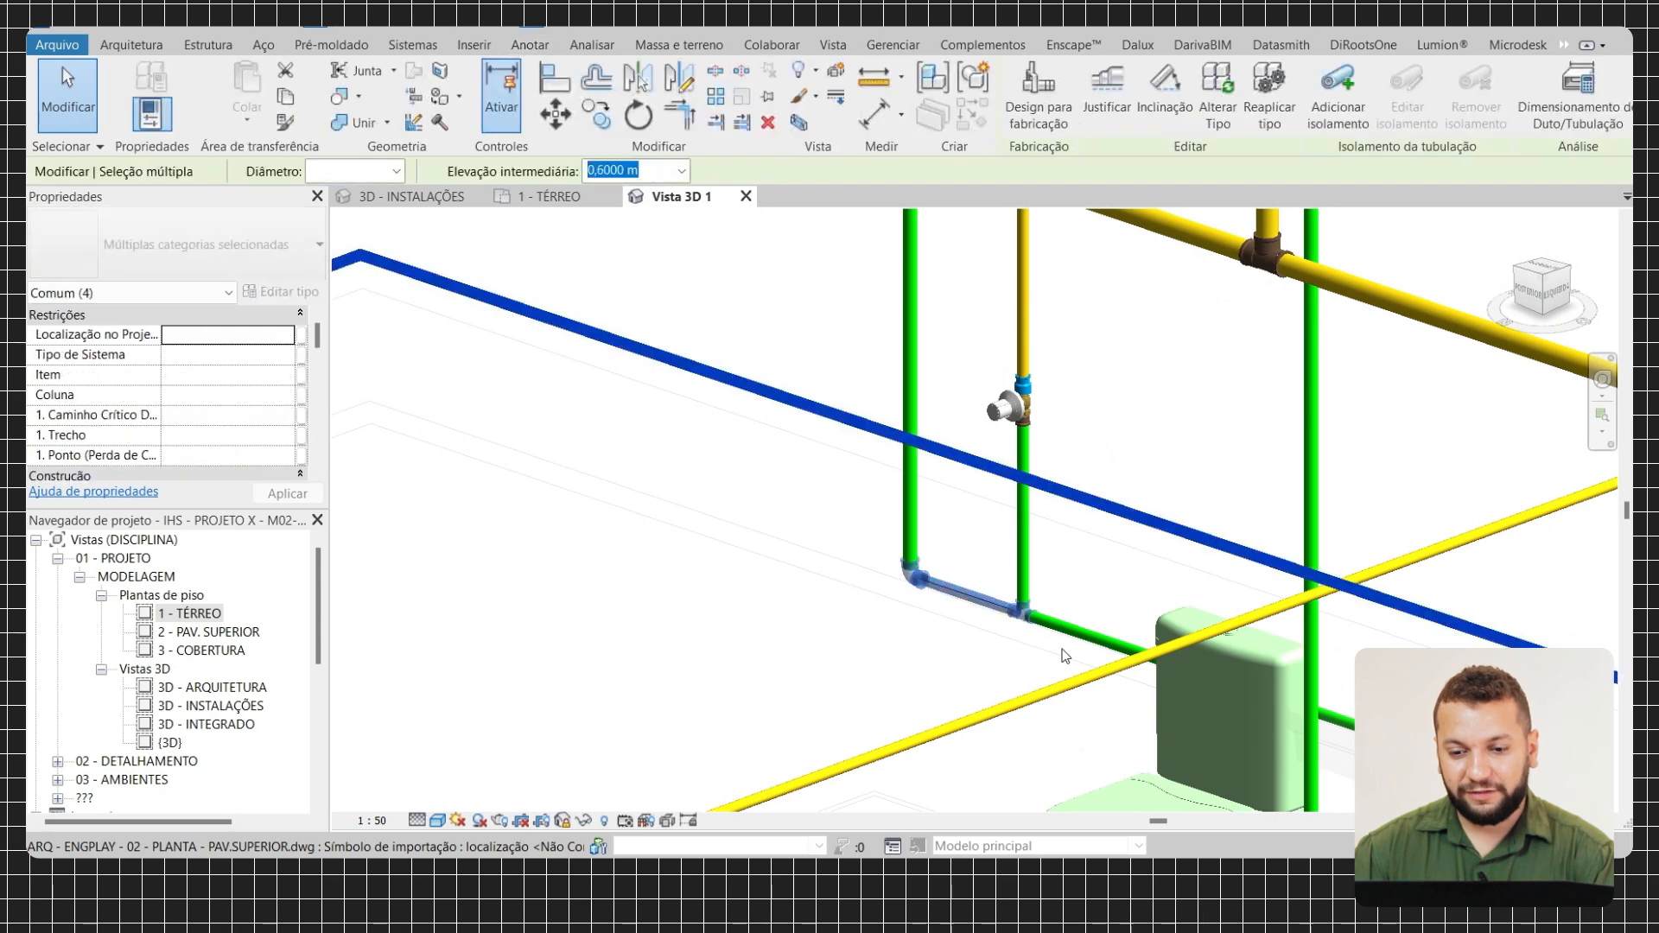
click(396, 171)
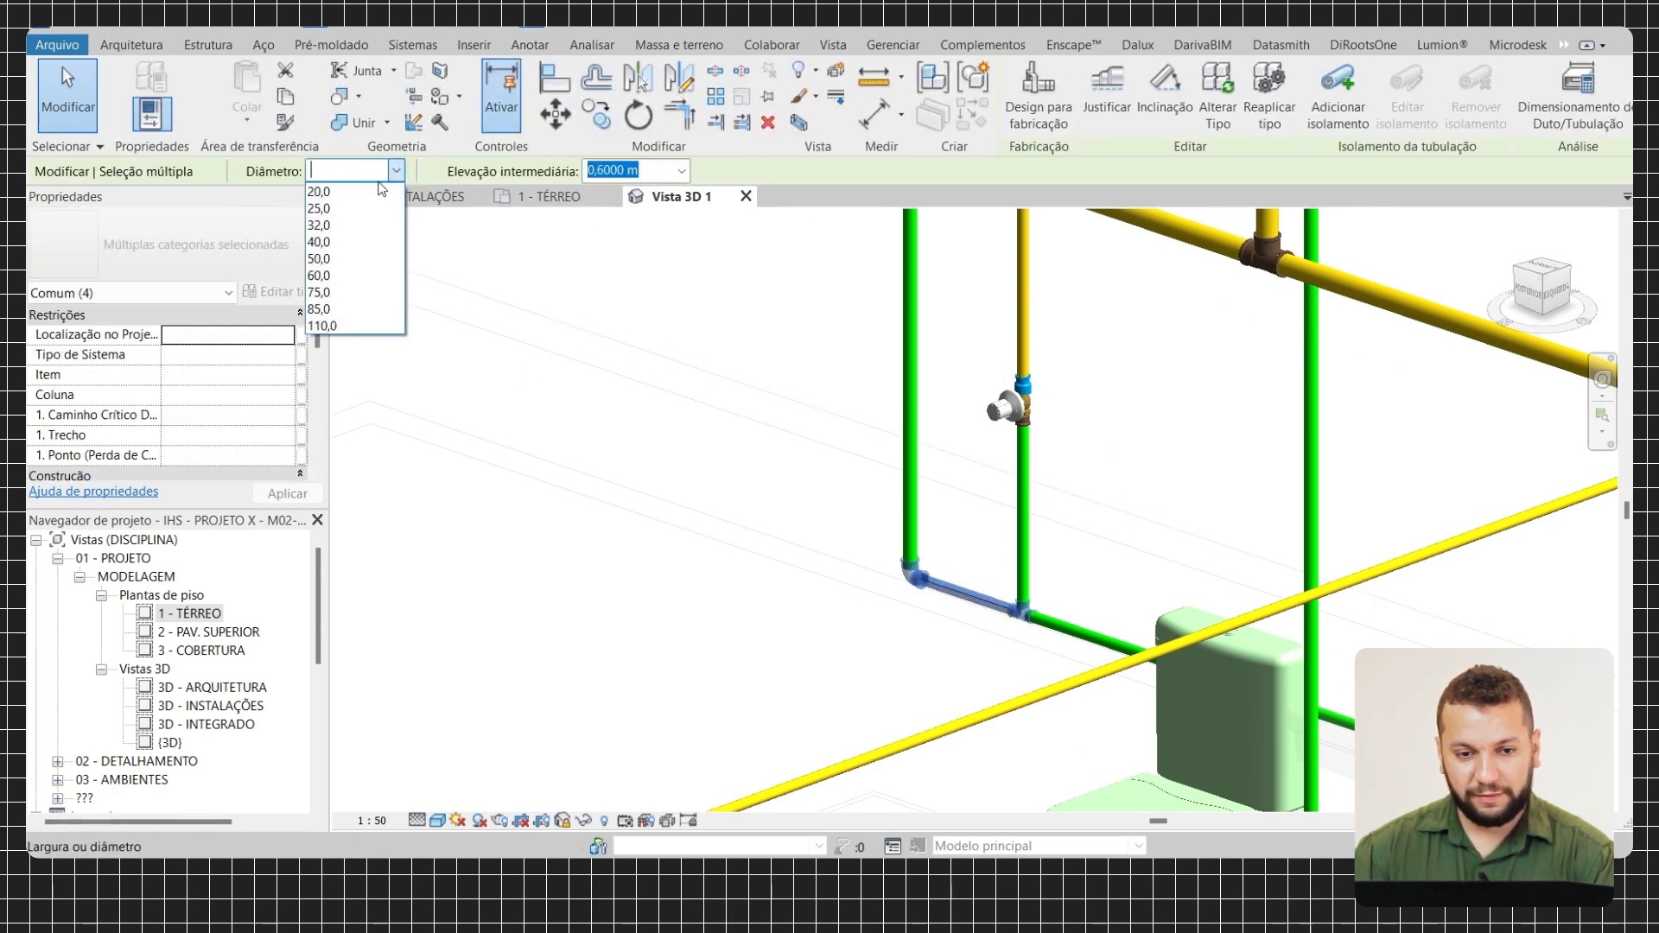
click(361, 225)
key(Escape)
scroll(959, 690, down, 1)
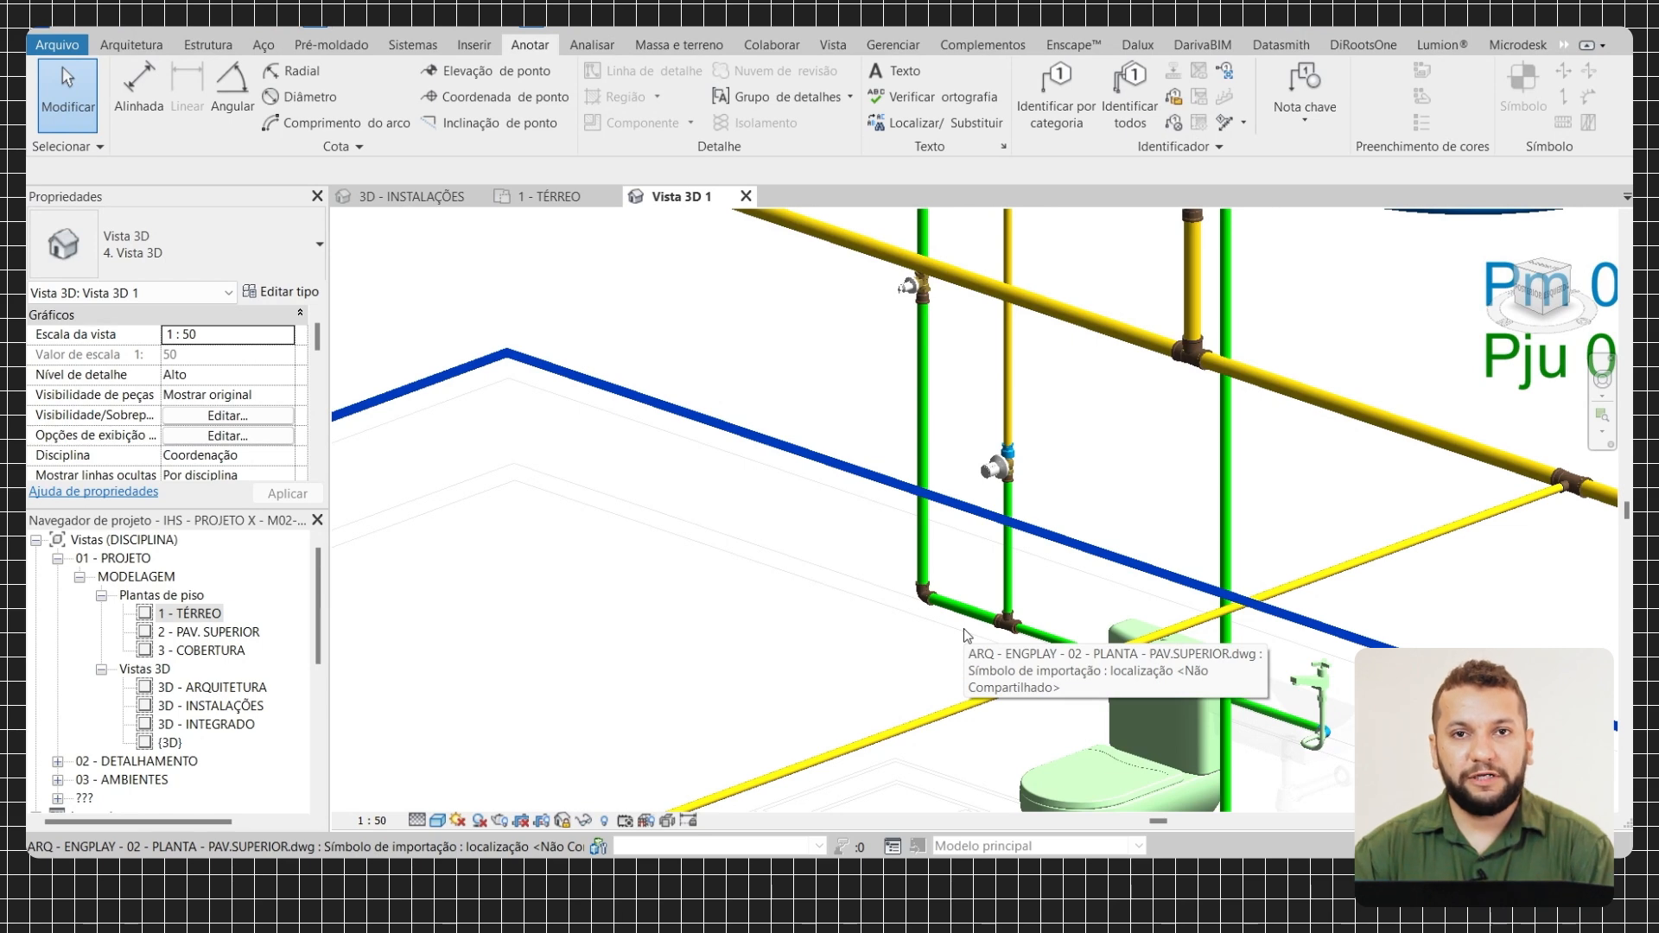
scroll(1061, 553, down, 5)
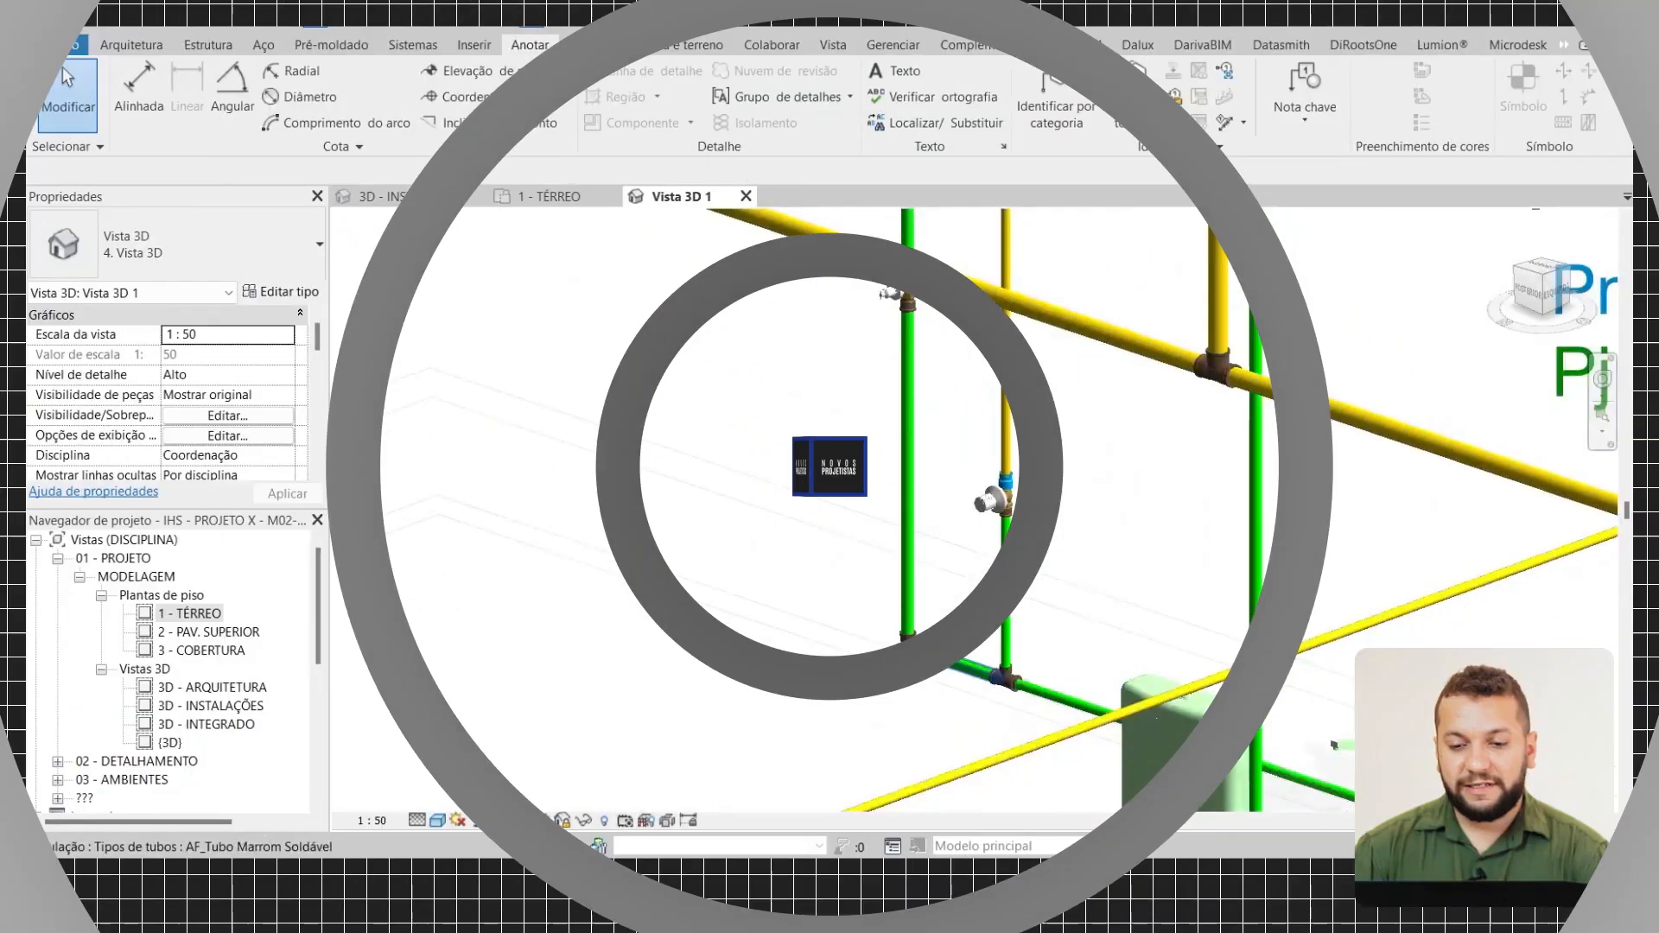
Change the elbow at the water tank outlet to the AF_Soldavel_Curva 45_90 Standard type
scroll(935, 679, up, 1)
middle_drag(938, 702, 944, 638)
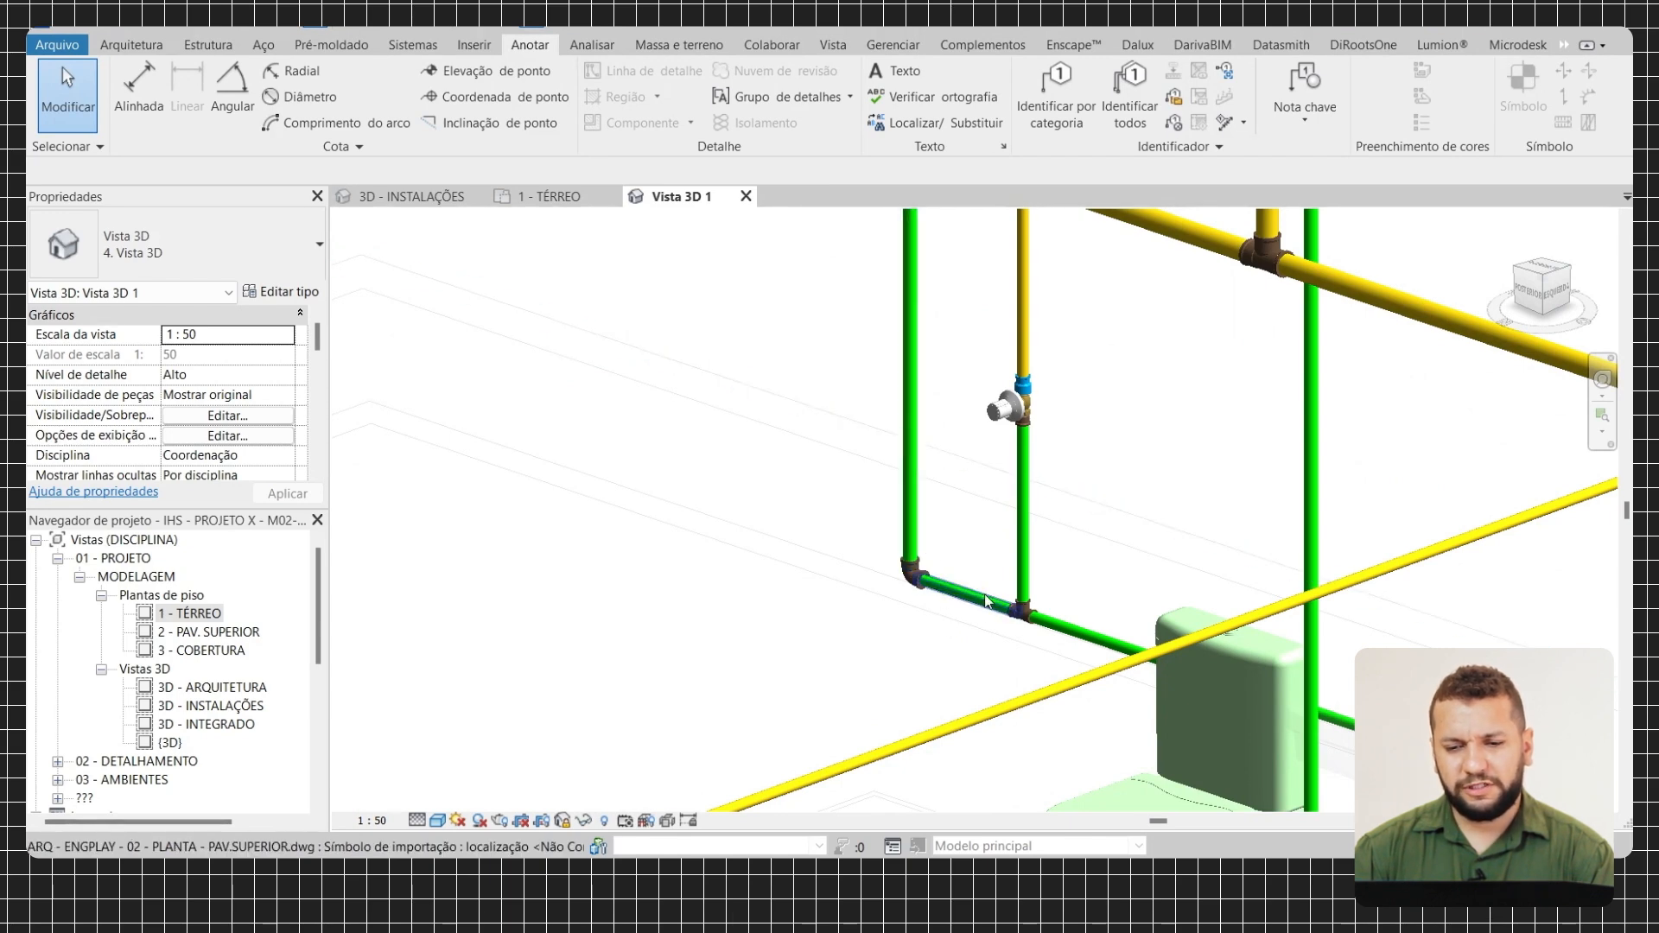
scroll(908, 585, down, 5)
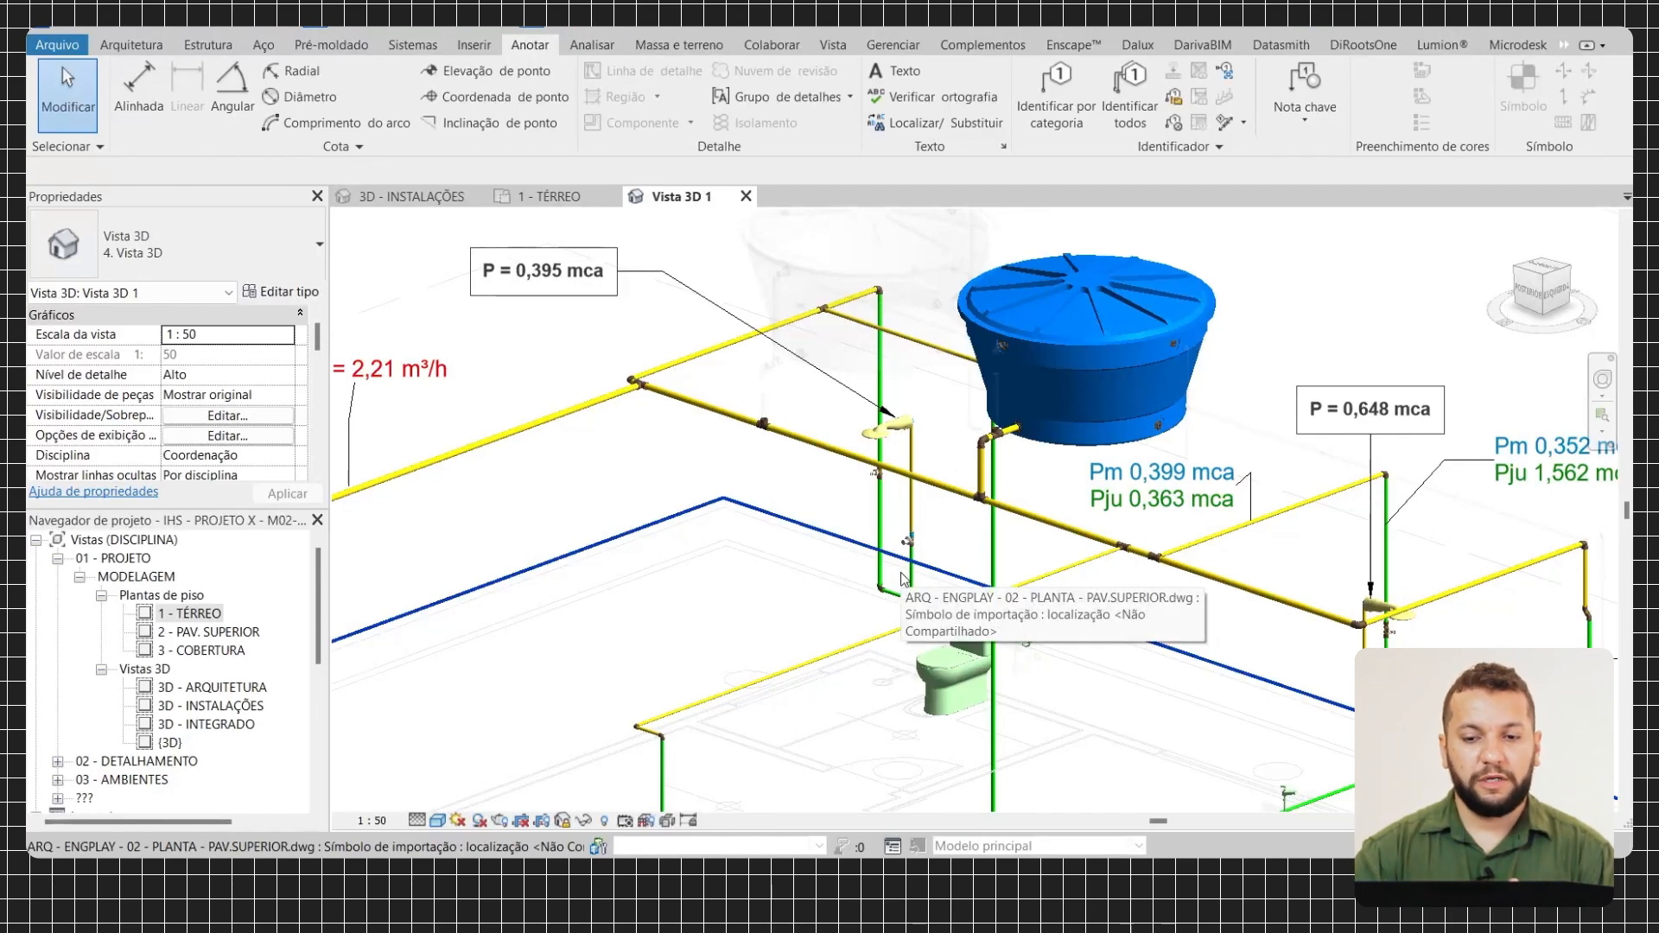
scroll(873, 454, up, 3)
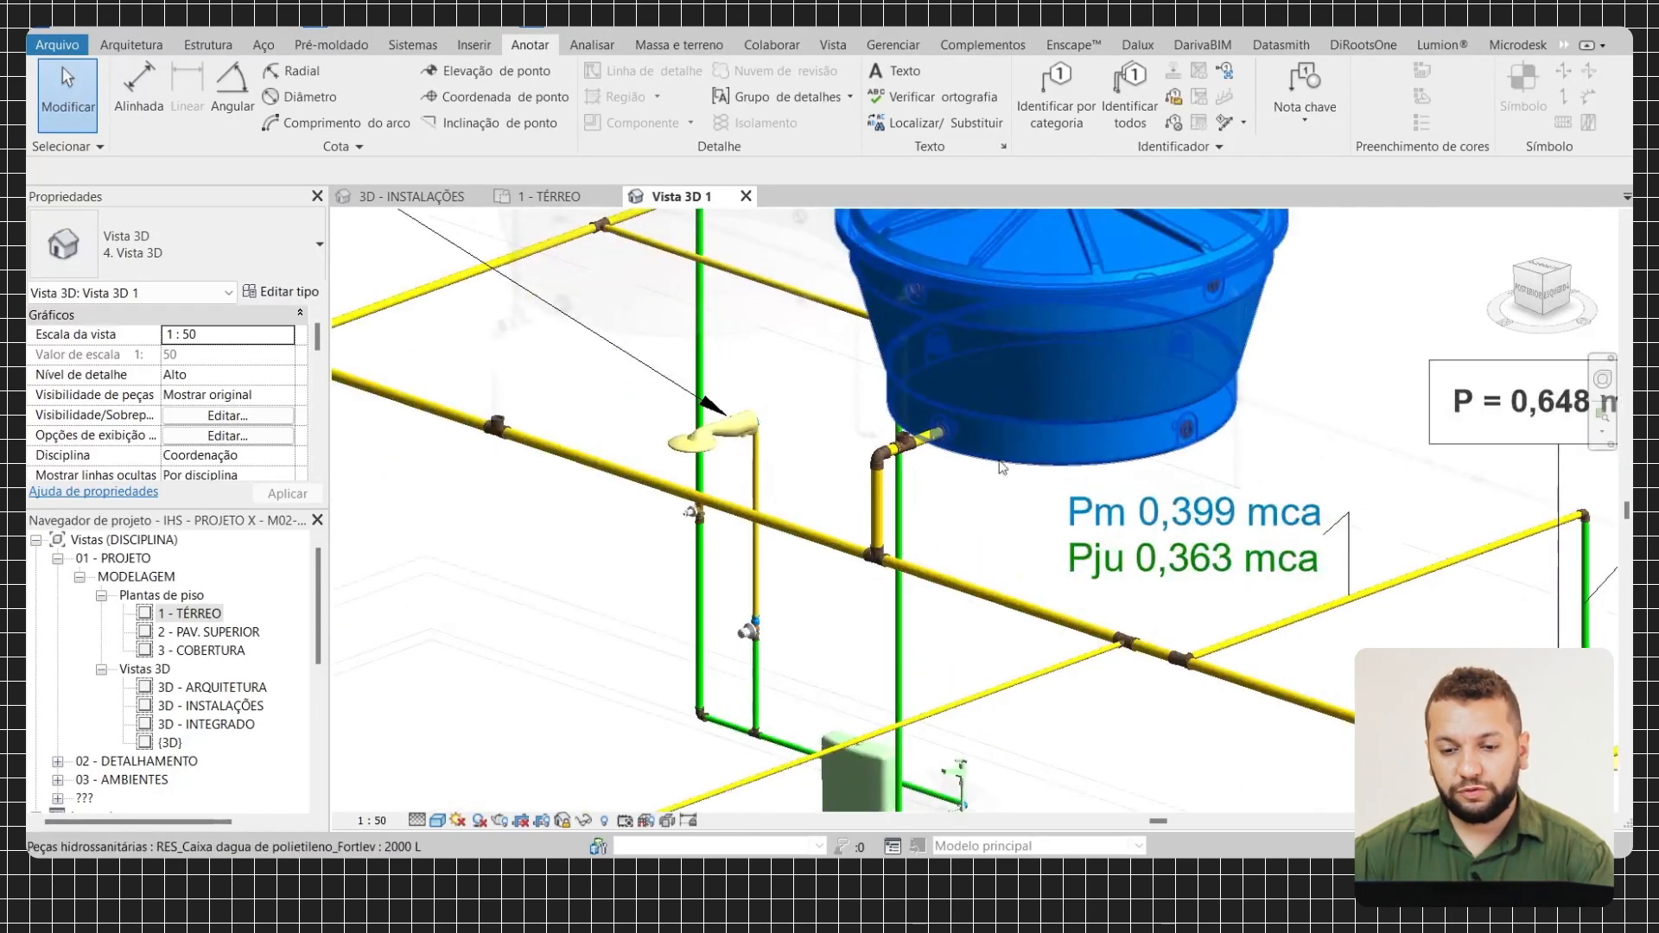
click(876, 457)
scroll(876, 453, up, 2)
click(266, 259)
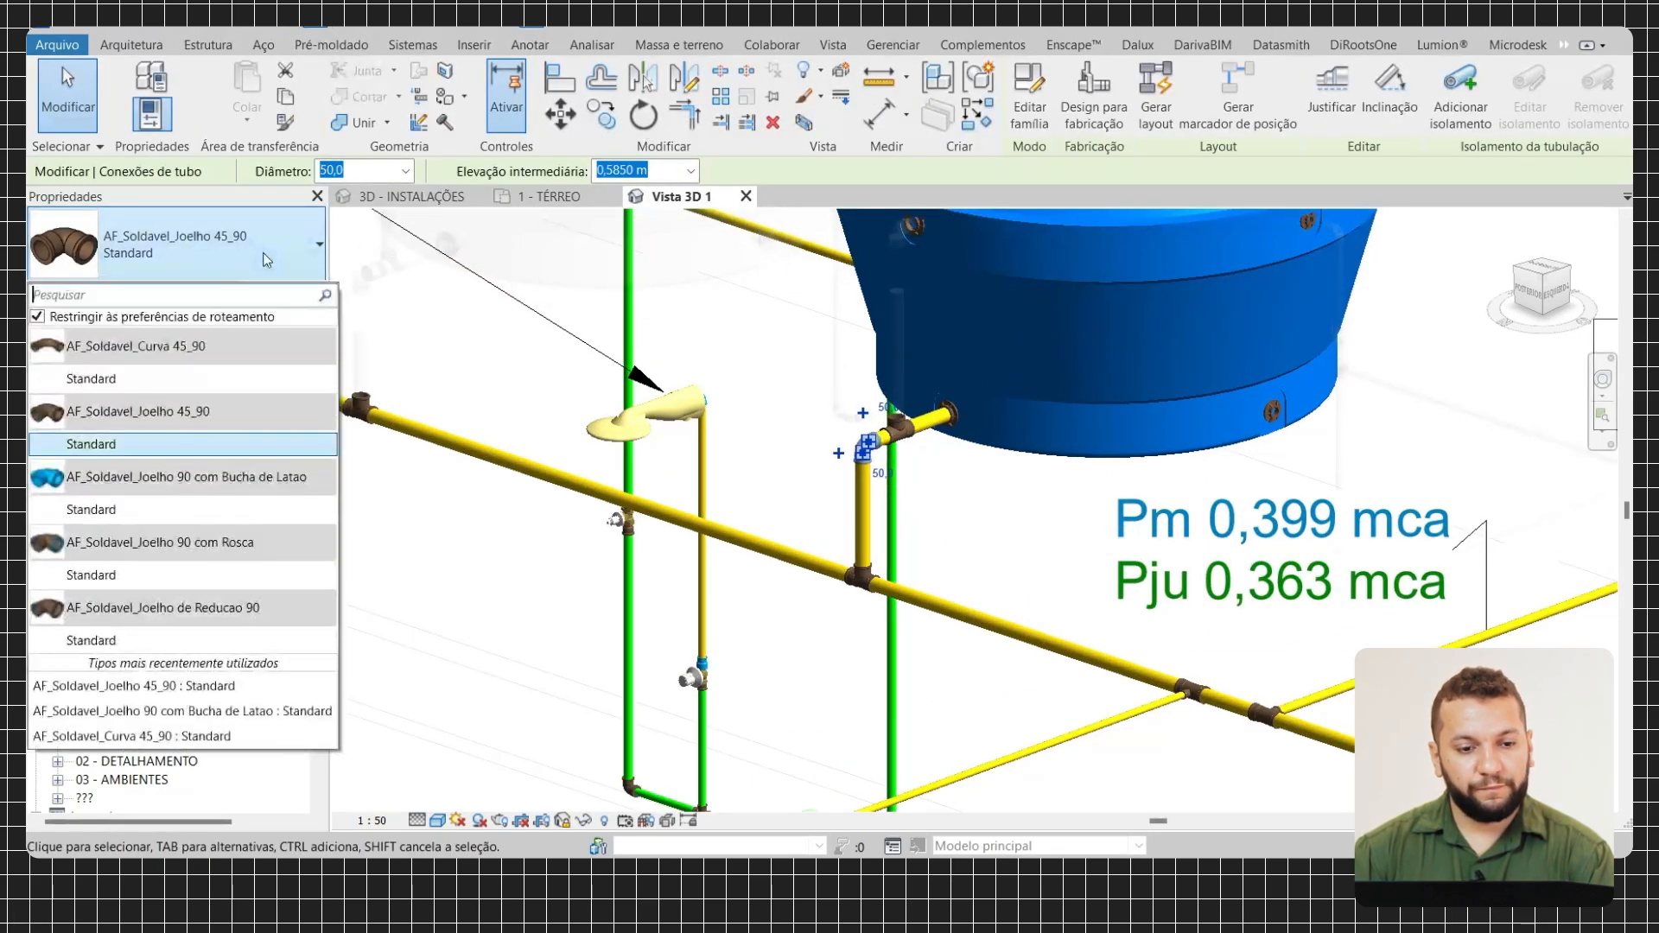
click(184, 378)
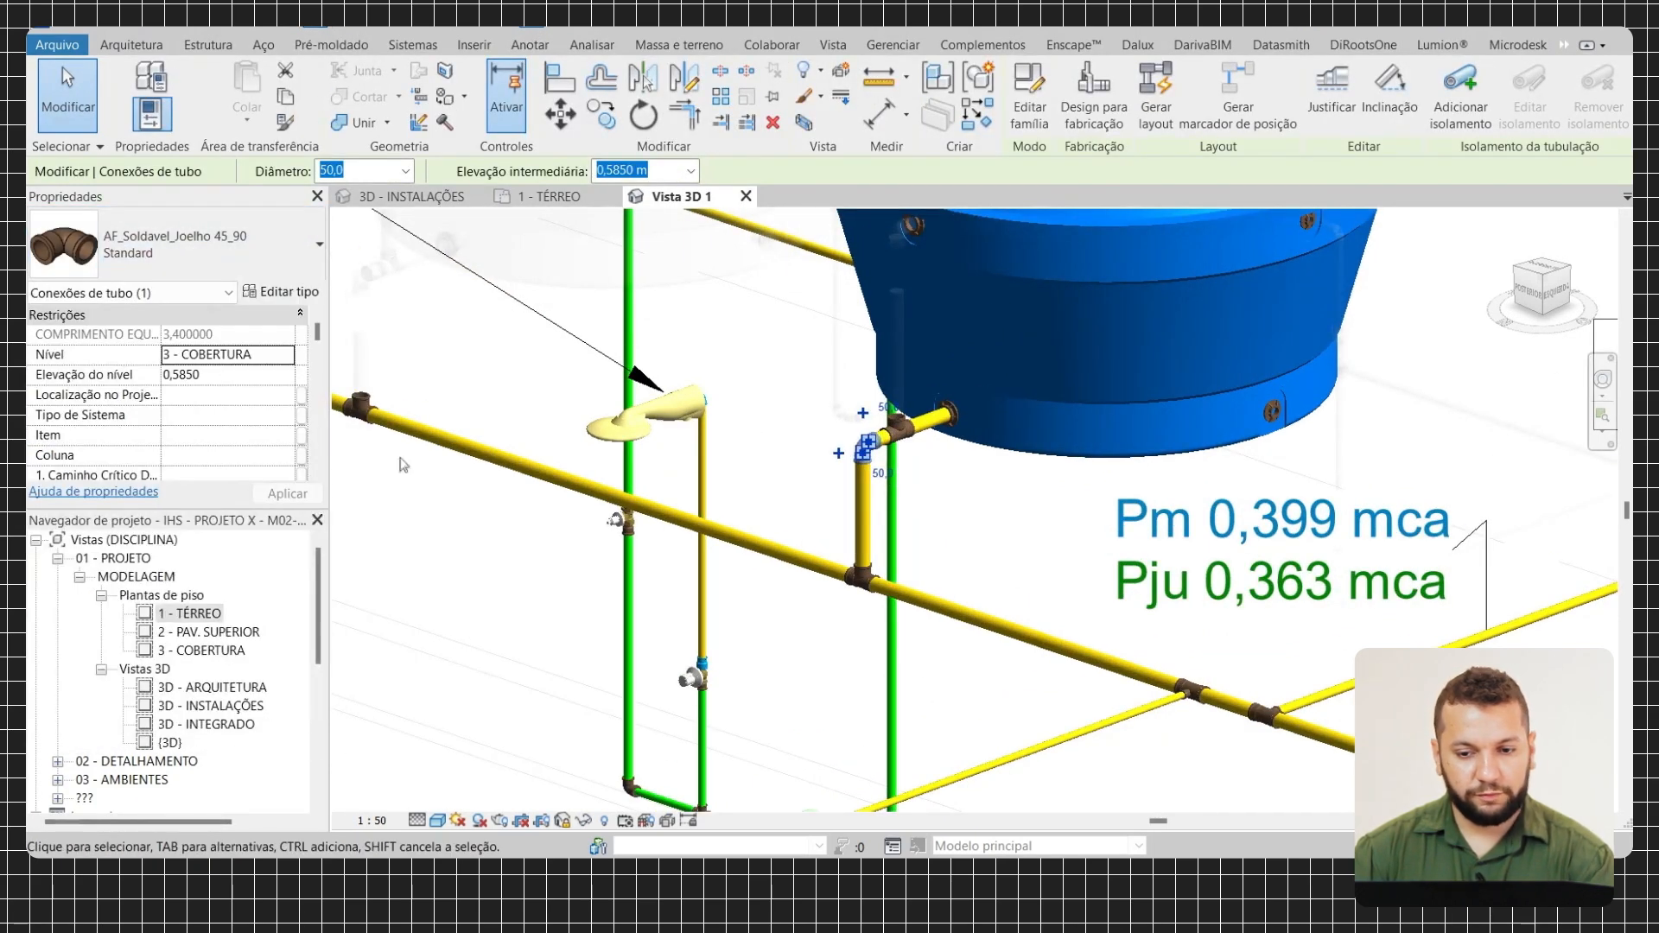
key(Escape)
scroll(902, 449, up, 3)
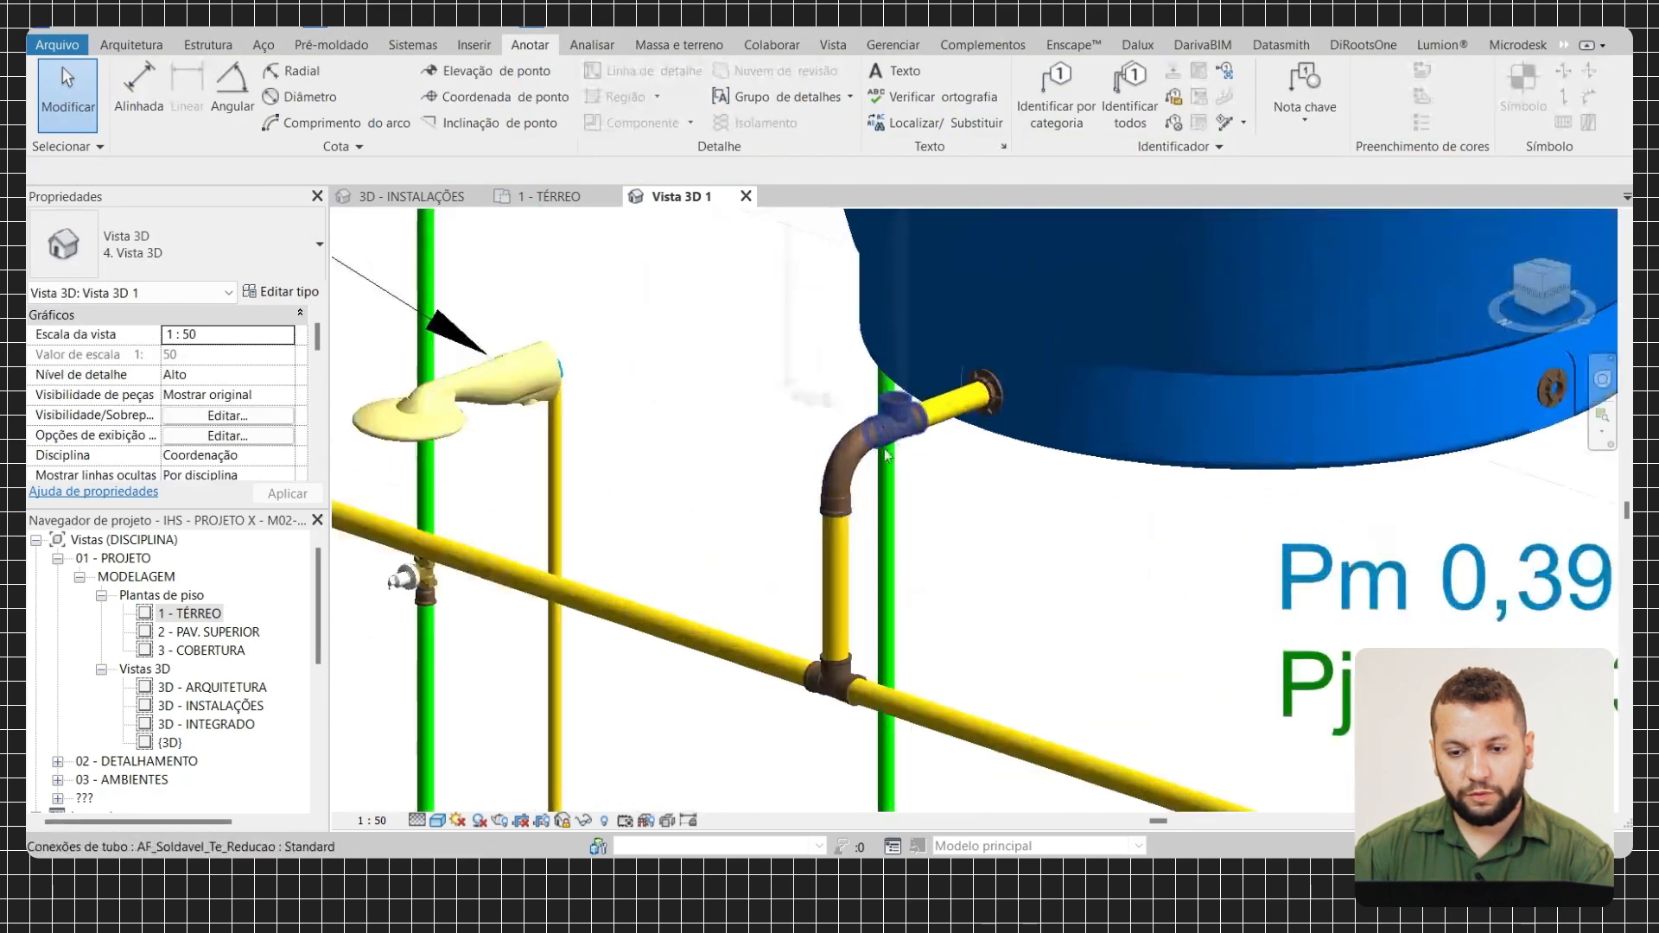
Change the 50 mm elbow at the end of the main, beside the shower tagged P = 0,648 mca, to AF_Soldavel_Curva 45_90 Standard
scroll(856, 484, down, 4)
middle_drag(970, 548, 811, 467)
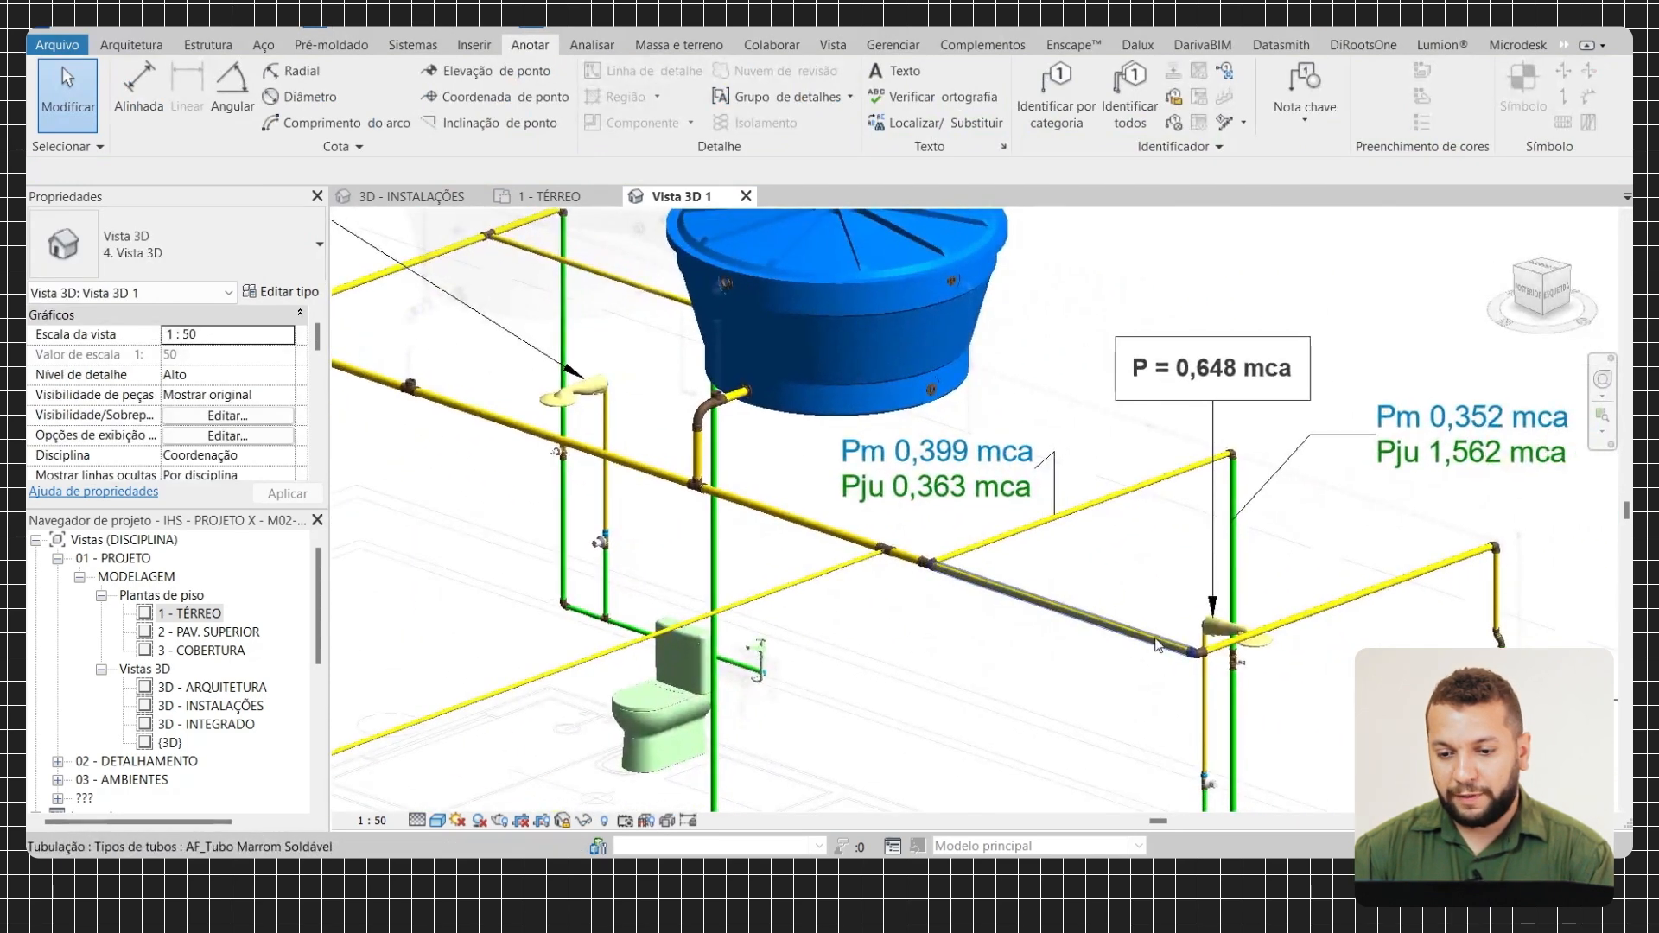
scroll(1187, 670, up, 2)
middle_drag(1184, 667, 1090, 615)
scroll(1091, 616, up, 2)
click(1135, 577)
click(1087, 617)
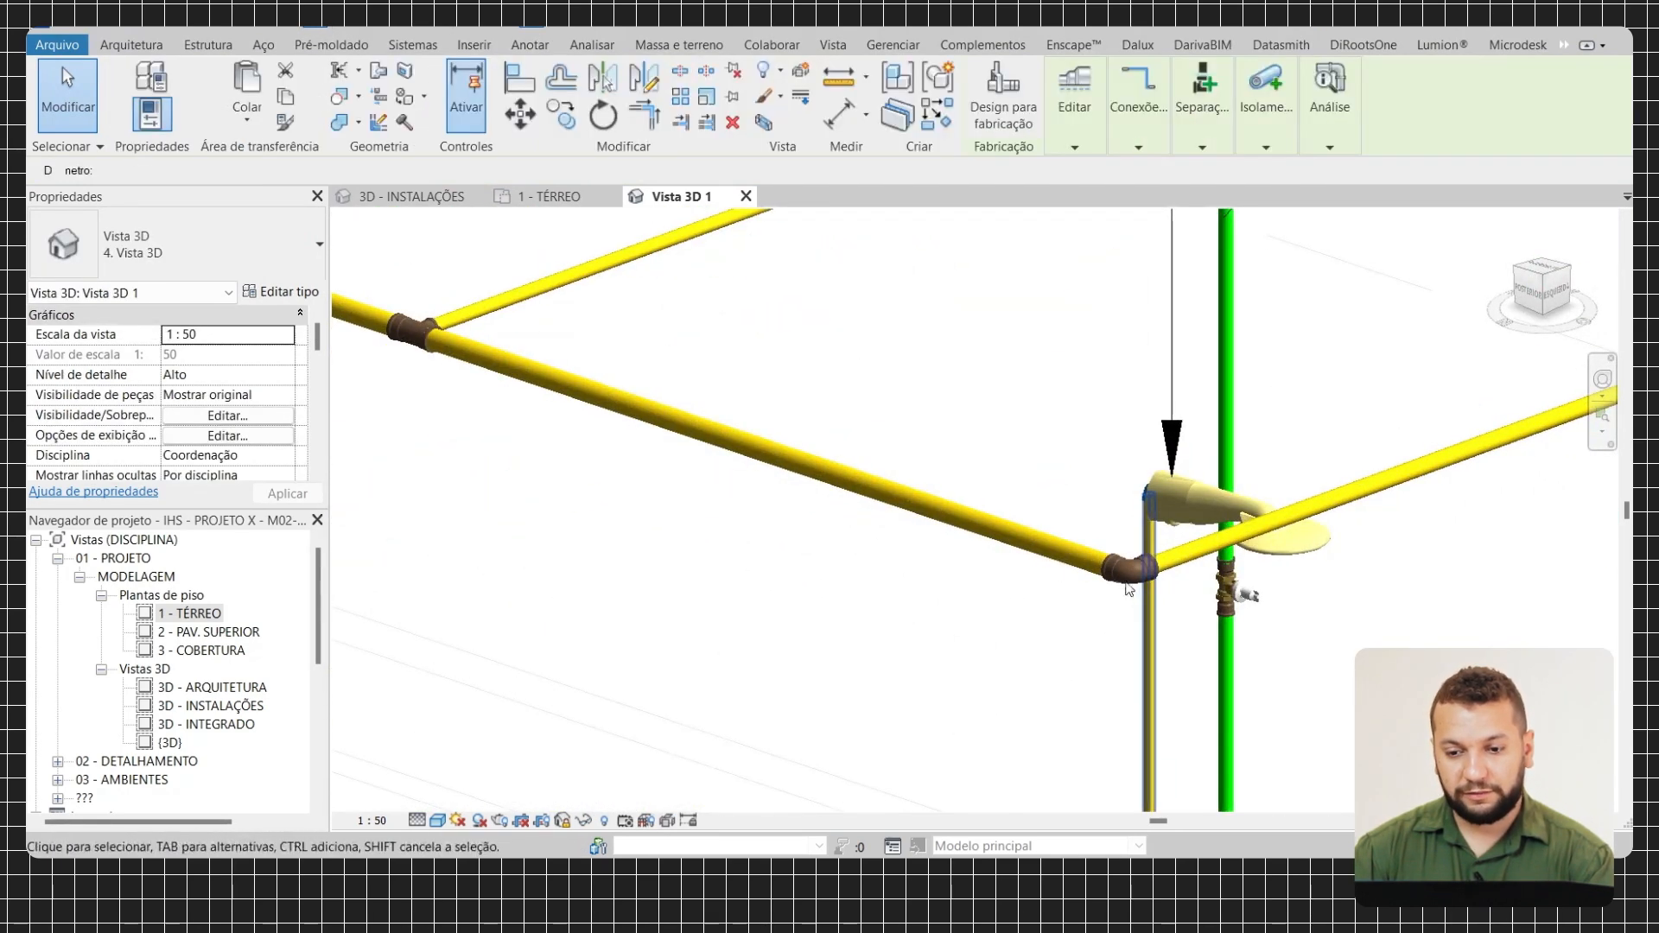
scroll(1088, 616, up, 2)
click(1140, 571)
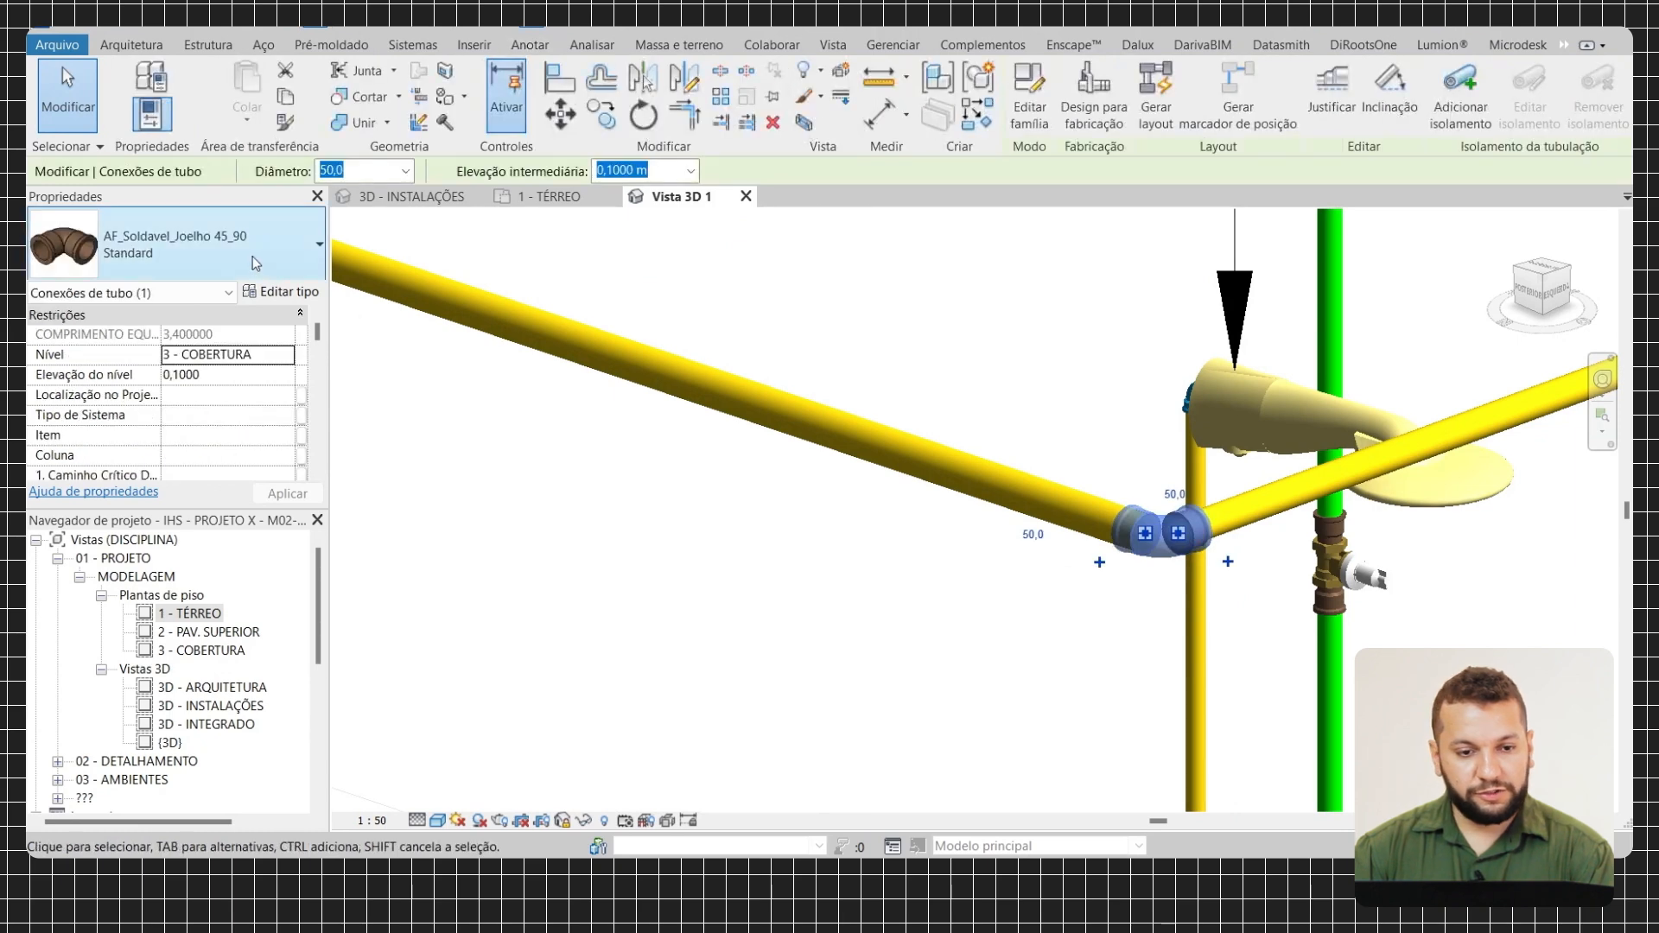
click(232, 263)
click(197, 378)
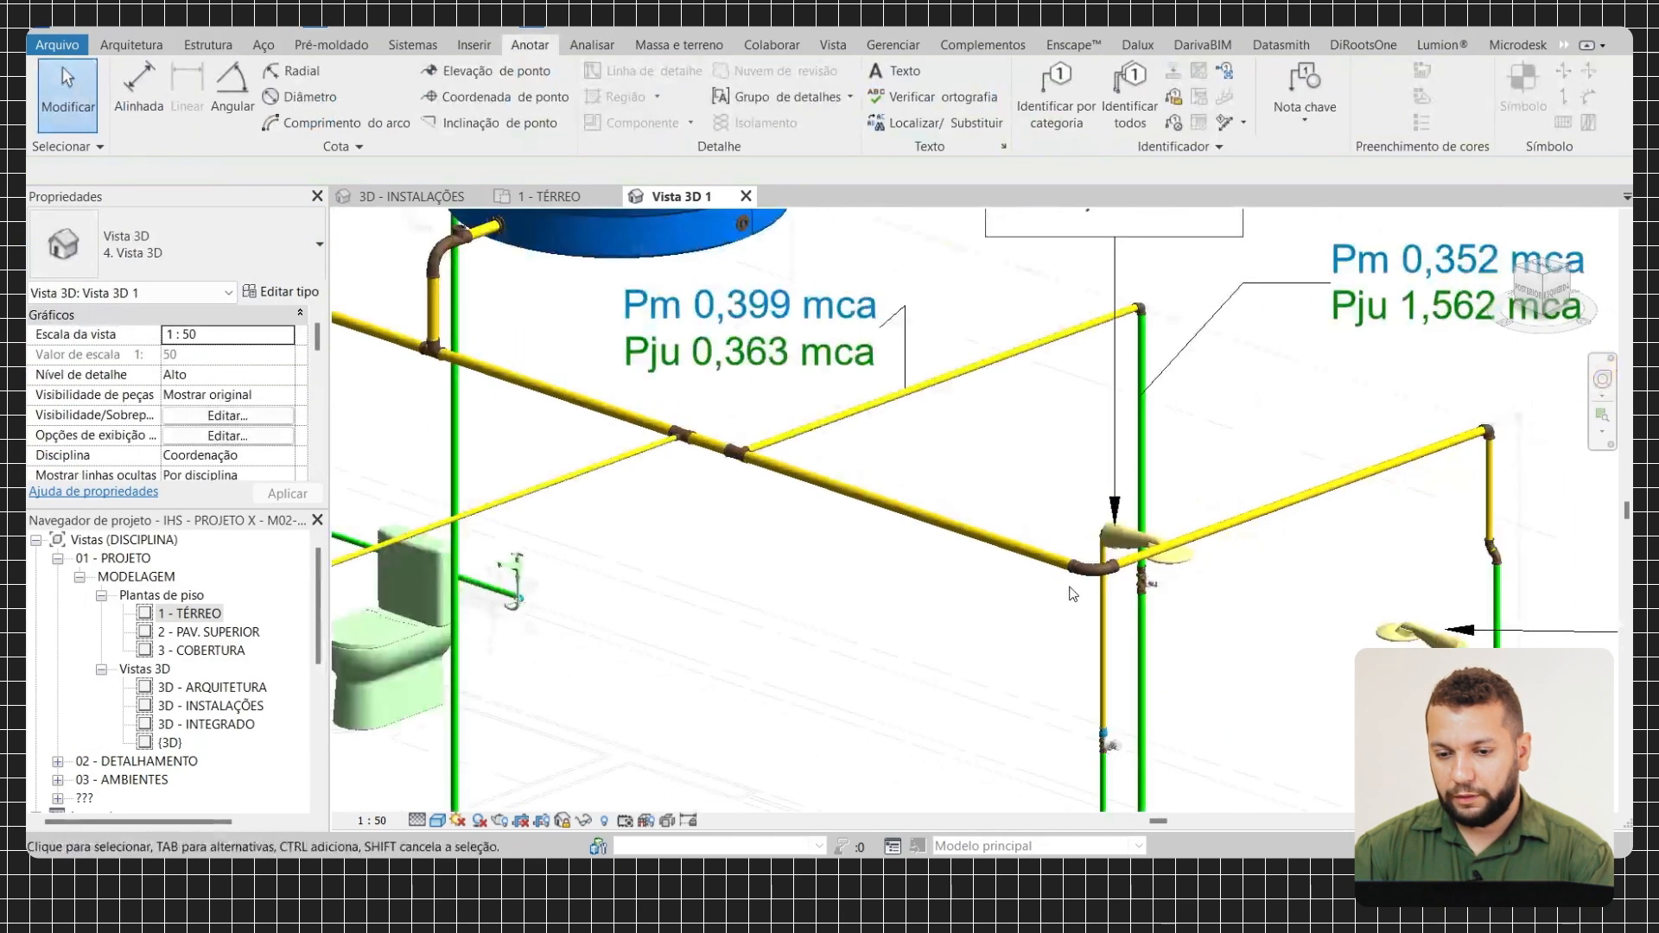
Change the 40 mm elbow at the opposite end of the main, beside the branch tee, to AF_Soldavel_Curva 45_90 Standard
scroll(951, 536, down, 2)
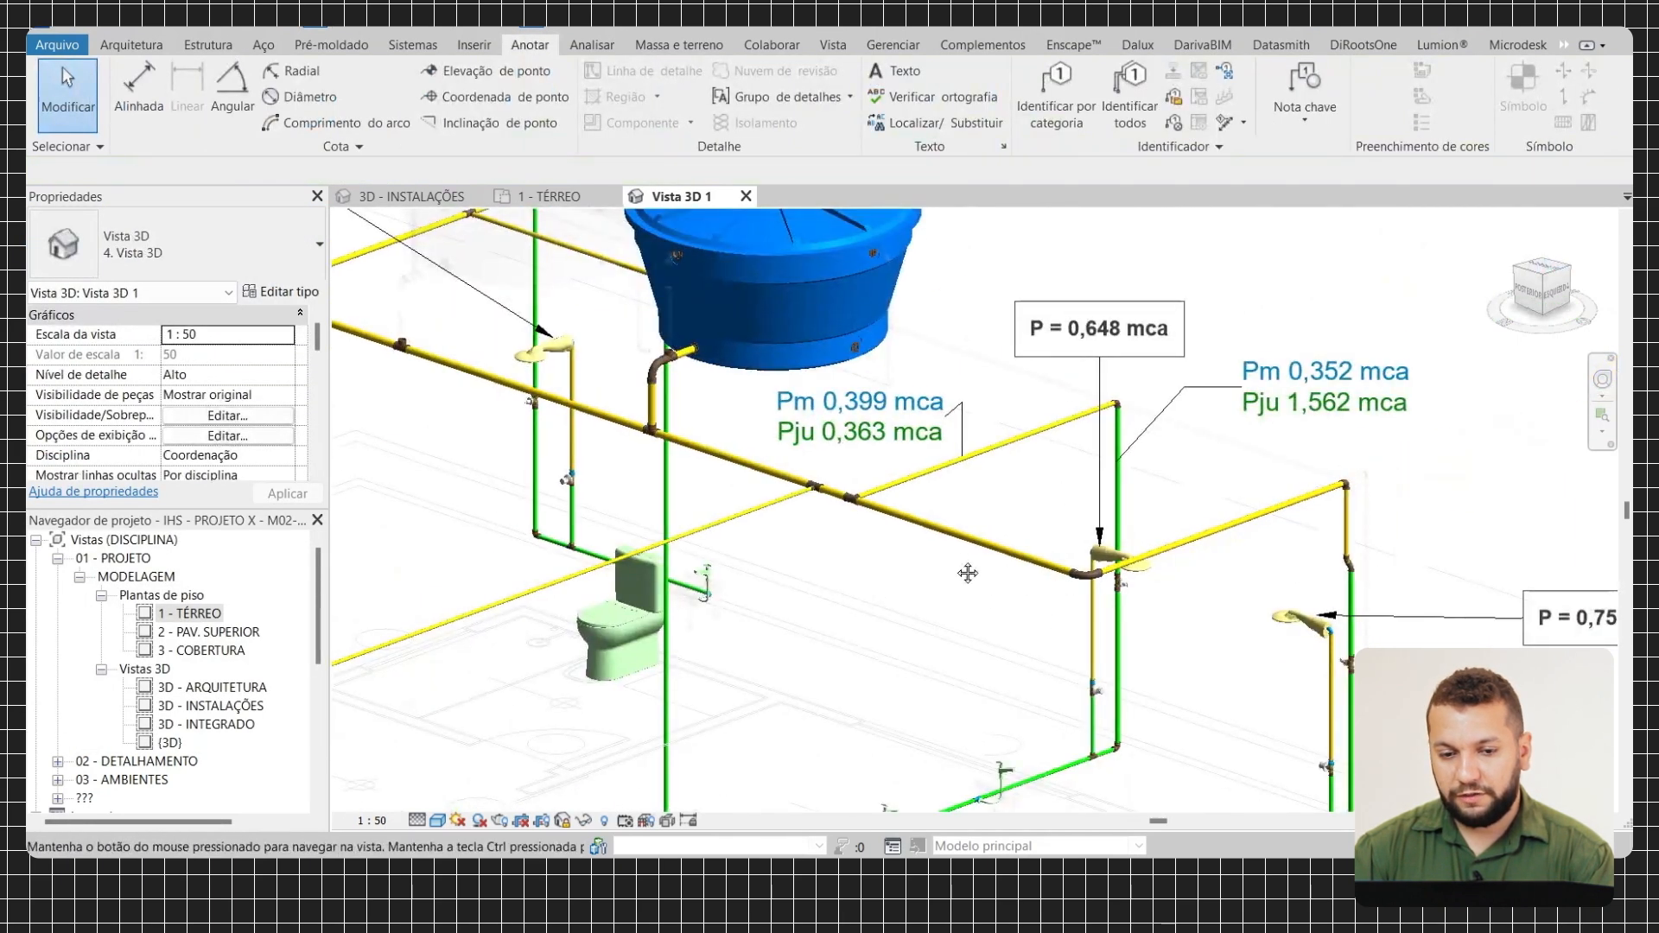
scroll(1065, 587, up, 3)
scroll(620, 407, up, 5)
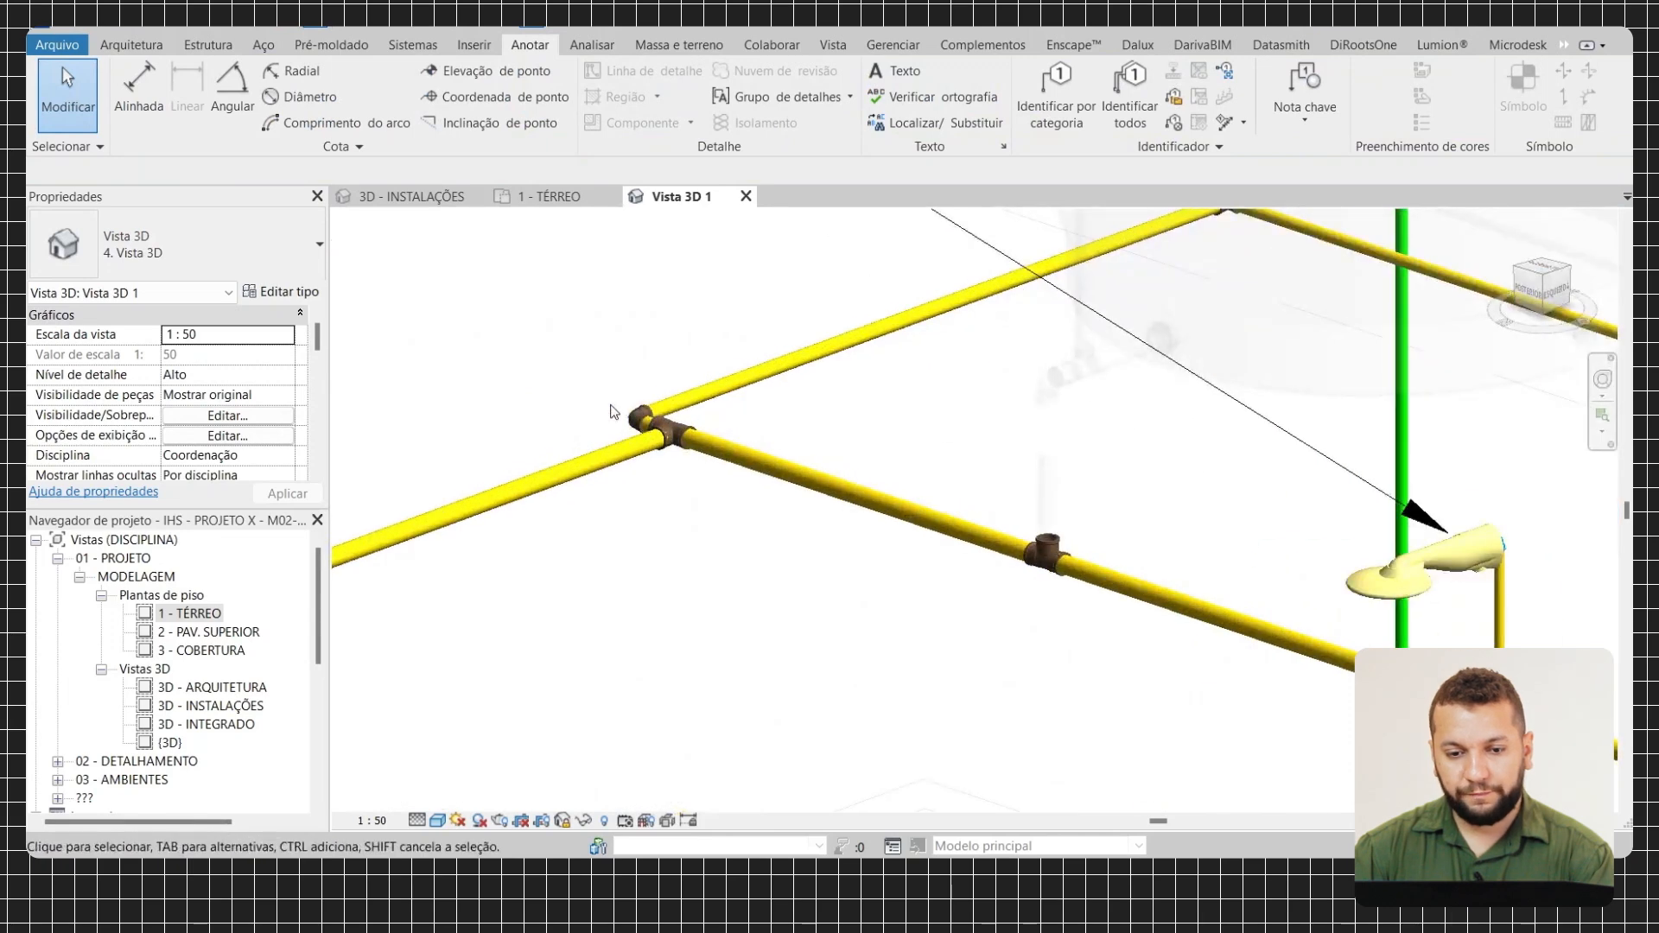
click(638, 418)
click(173, 244)
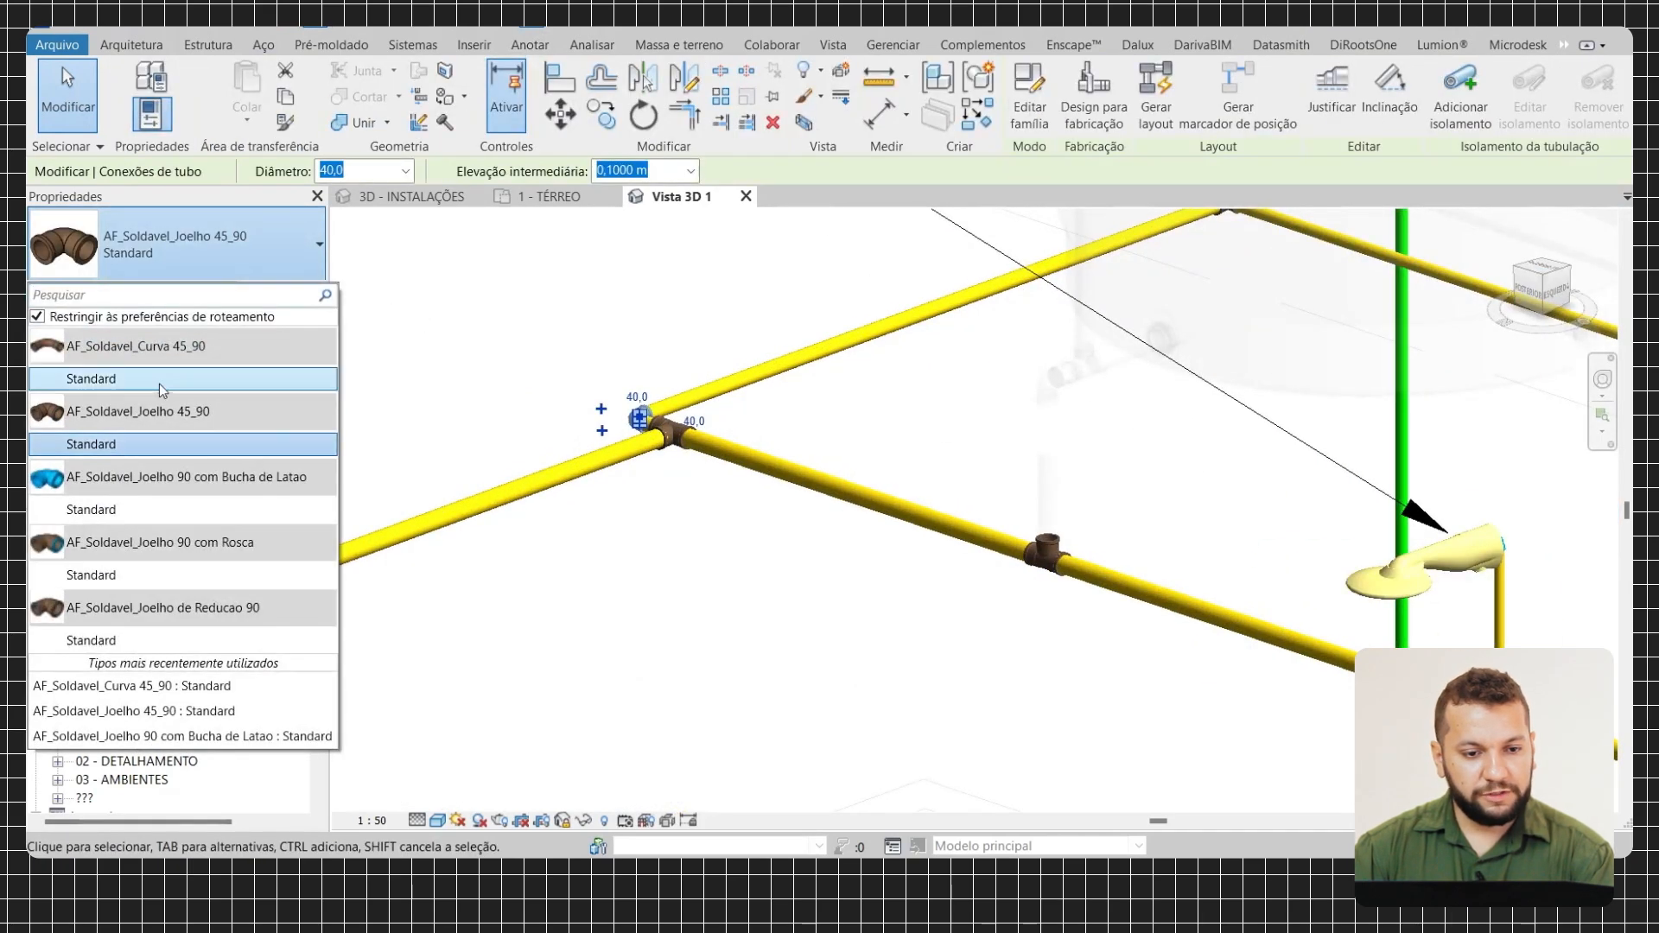
click(164, 382)
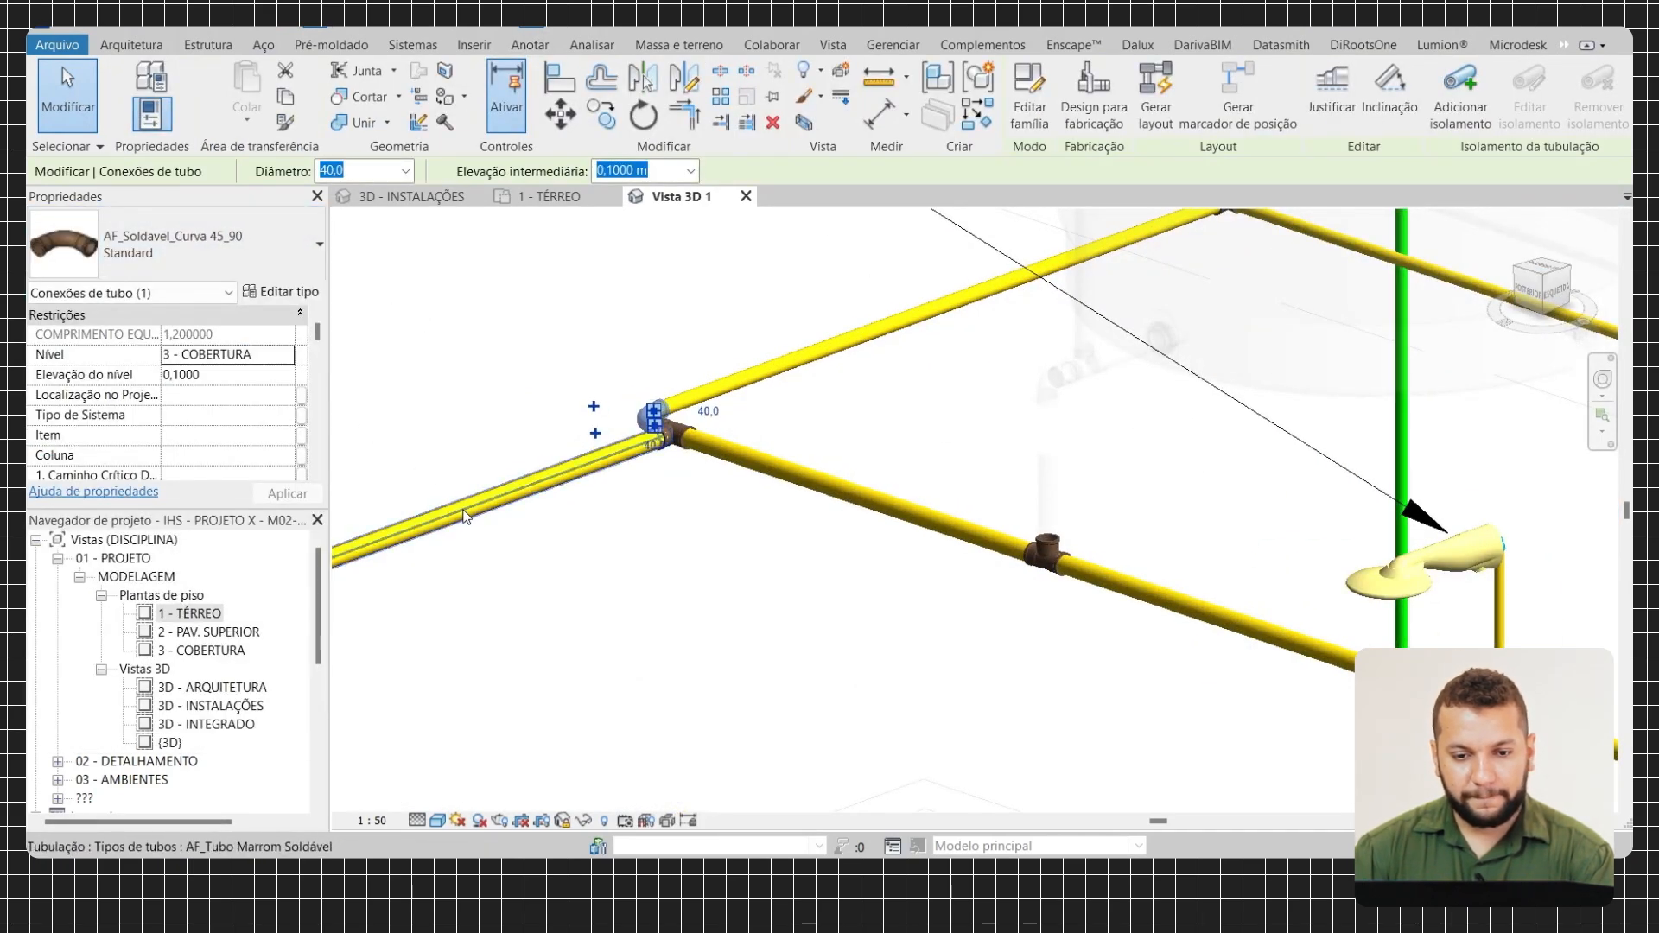
click(673, 463)
scroll(673, 462, up, 5)
Try changing the 50 mm elbow above the shower tagged P = 0,535 mca to the AF_Soldavel_Curva 45_90 type
scroll(666, 421, down, 5)
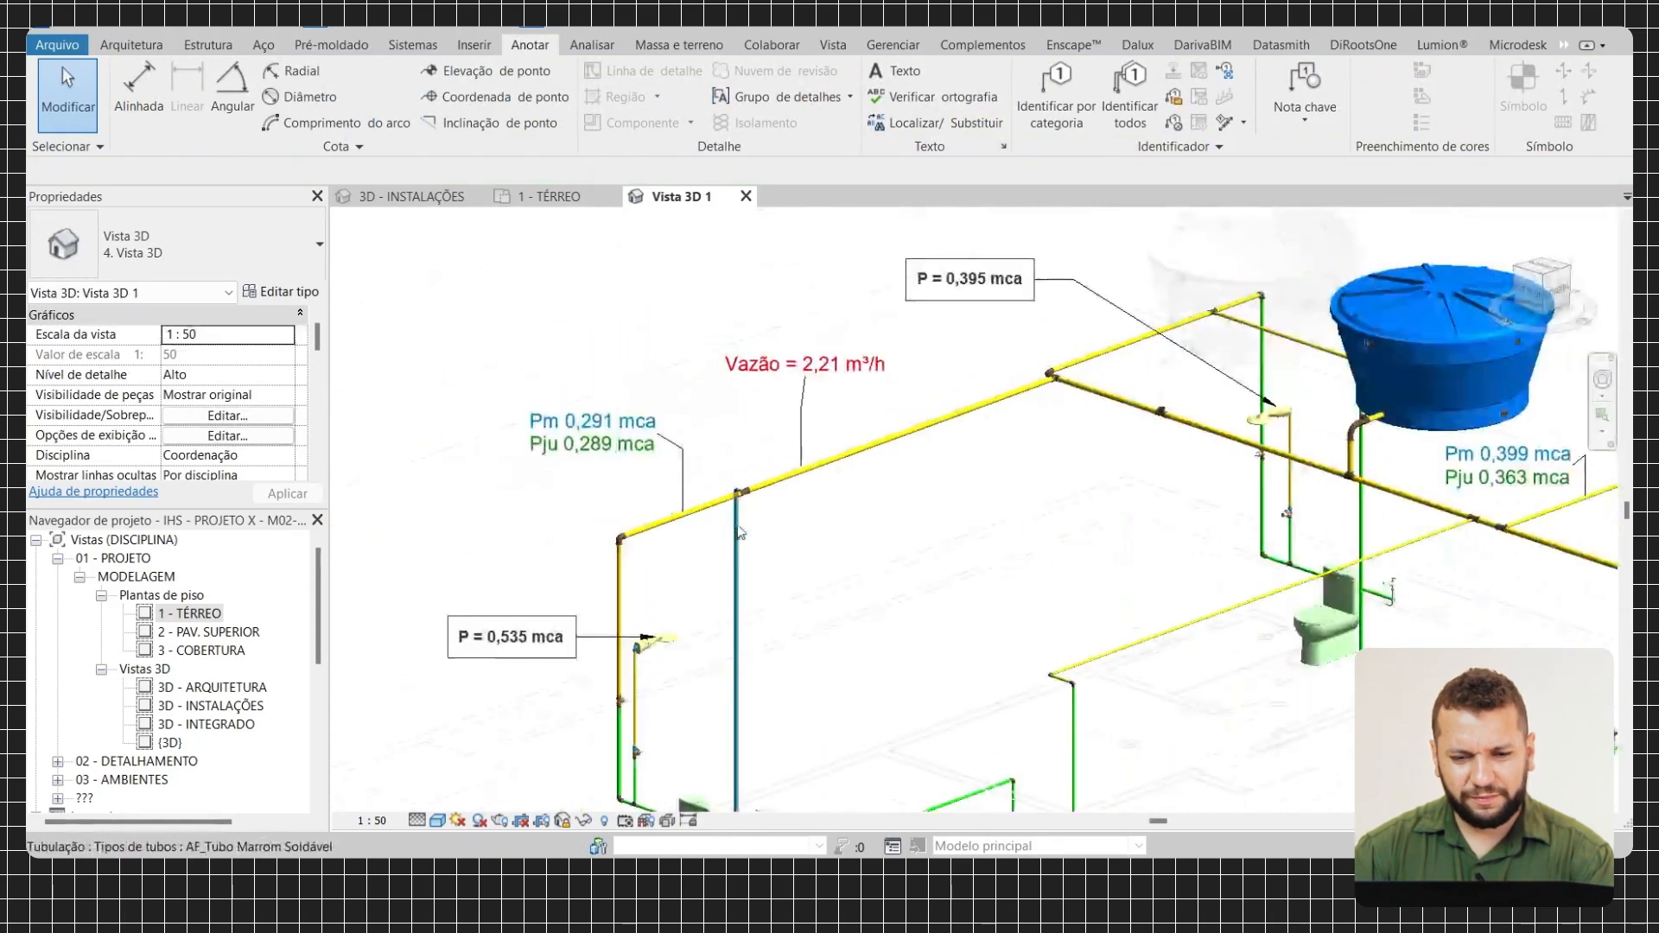
scroll(544, 596, up, 3)
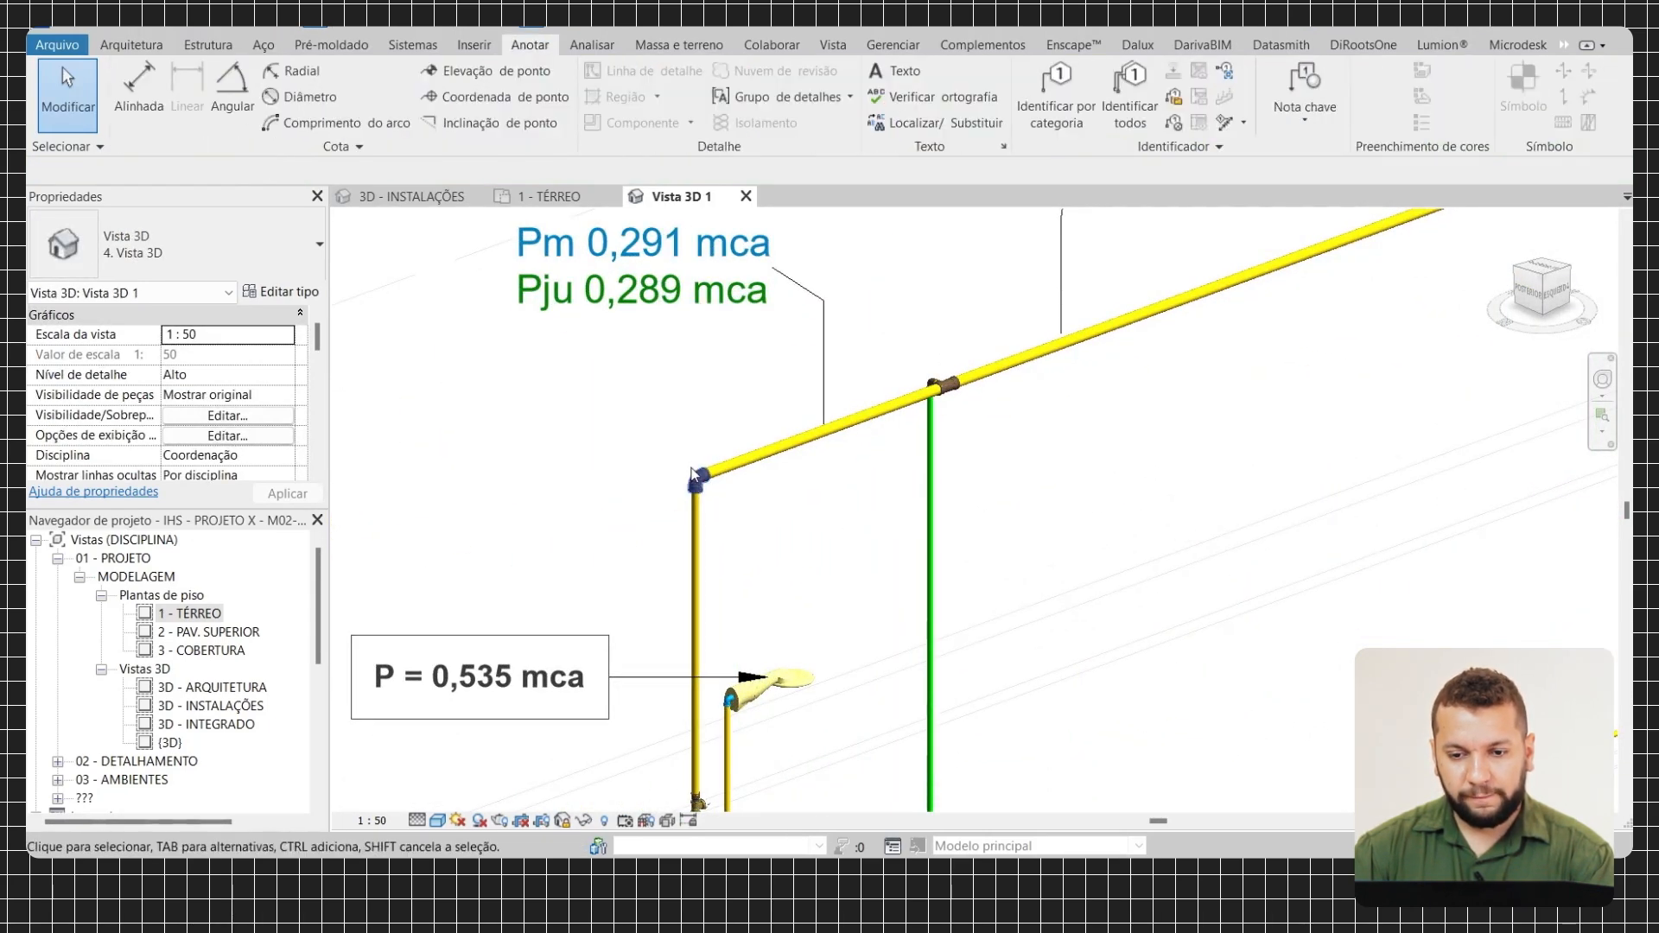
click(699, 481)
click(249, 266)
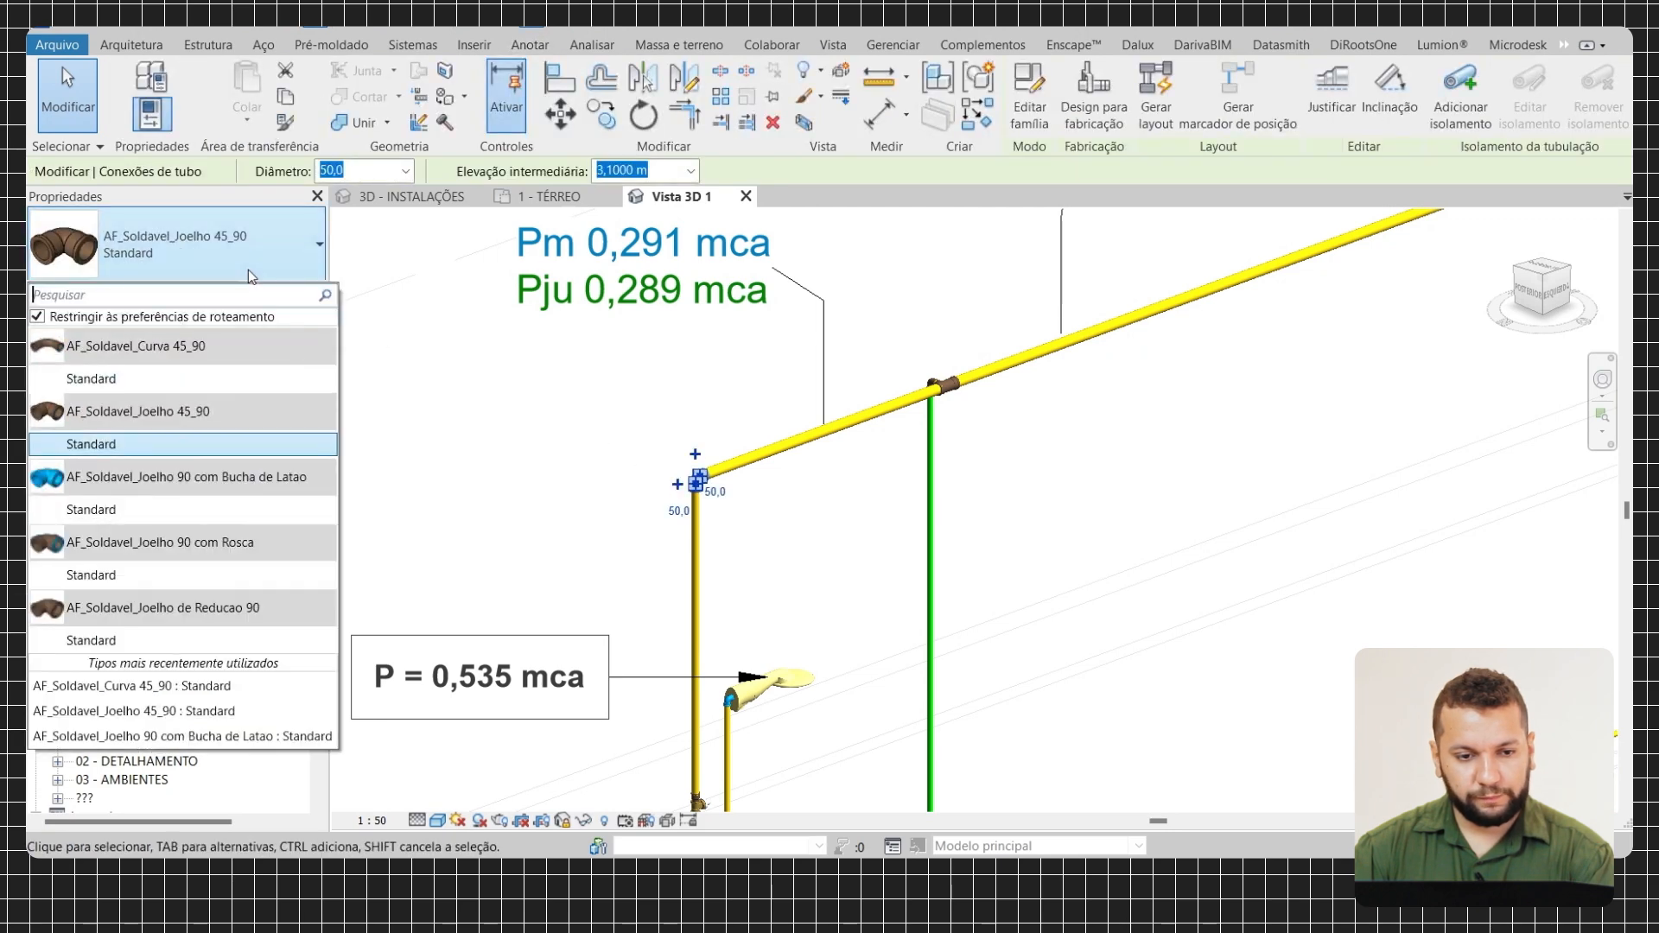
click(197, 376)
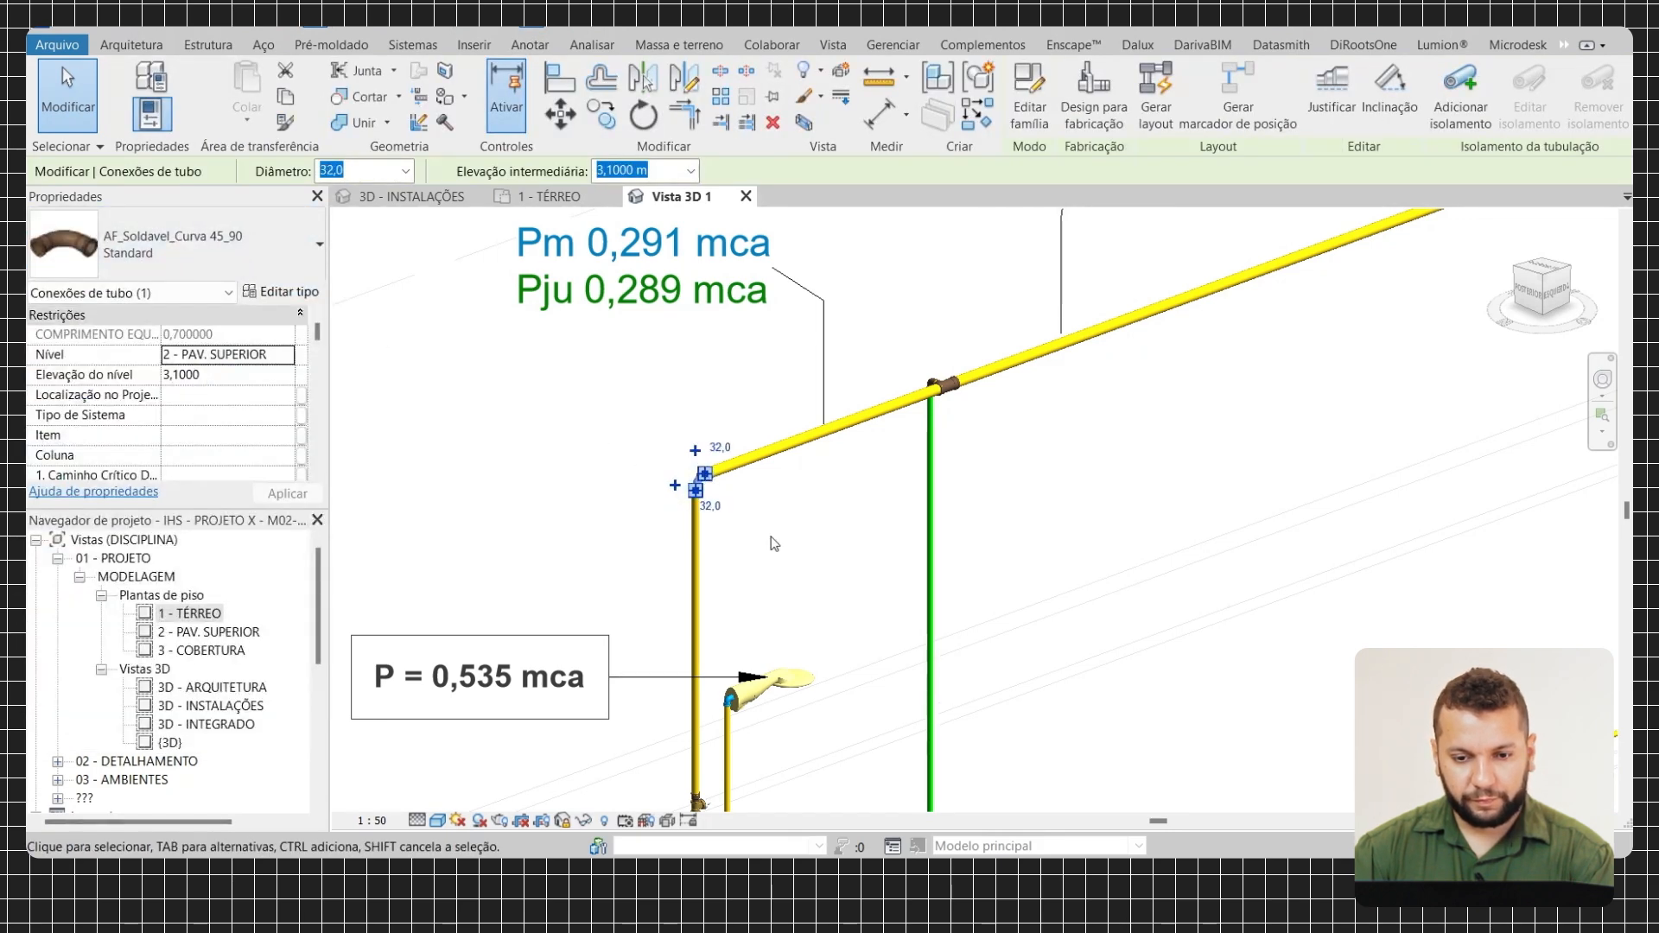
click(853, 573)
scroll(700, 488, up, 5)
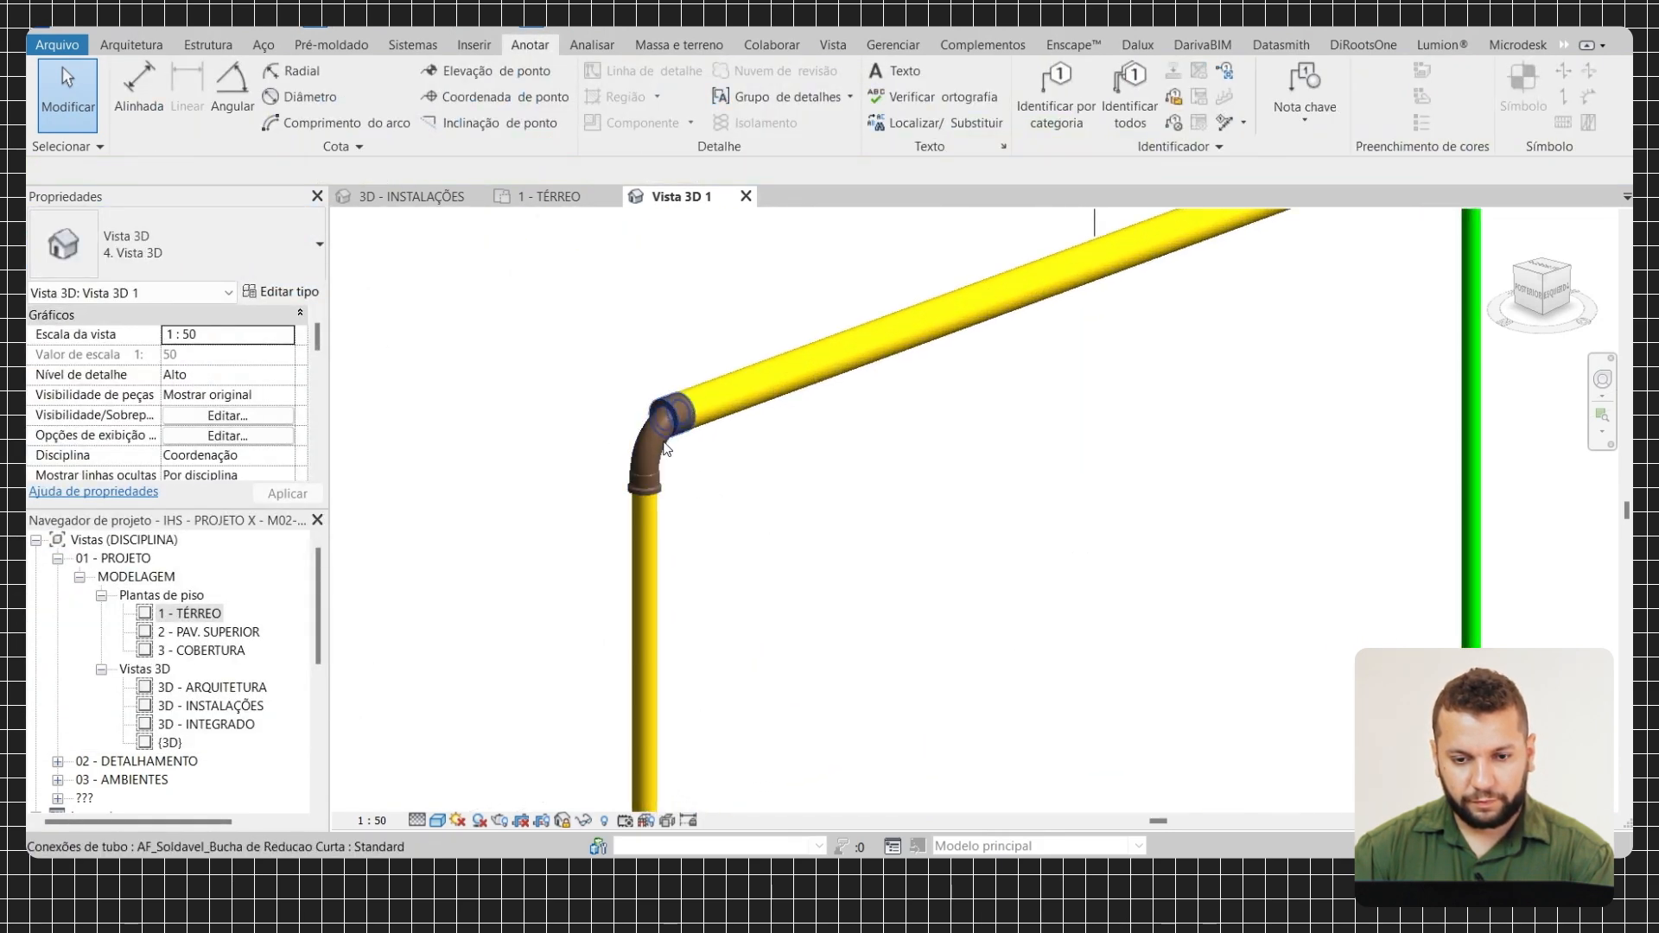
Try a larger diameter for the curve fitting above the shower tagged P = 0,535 mca
click(667, 446)
click(616, 452)
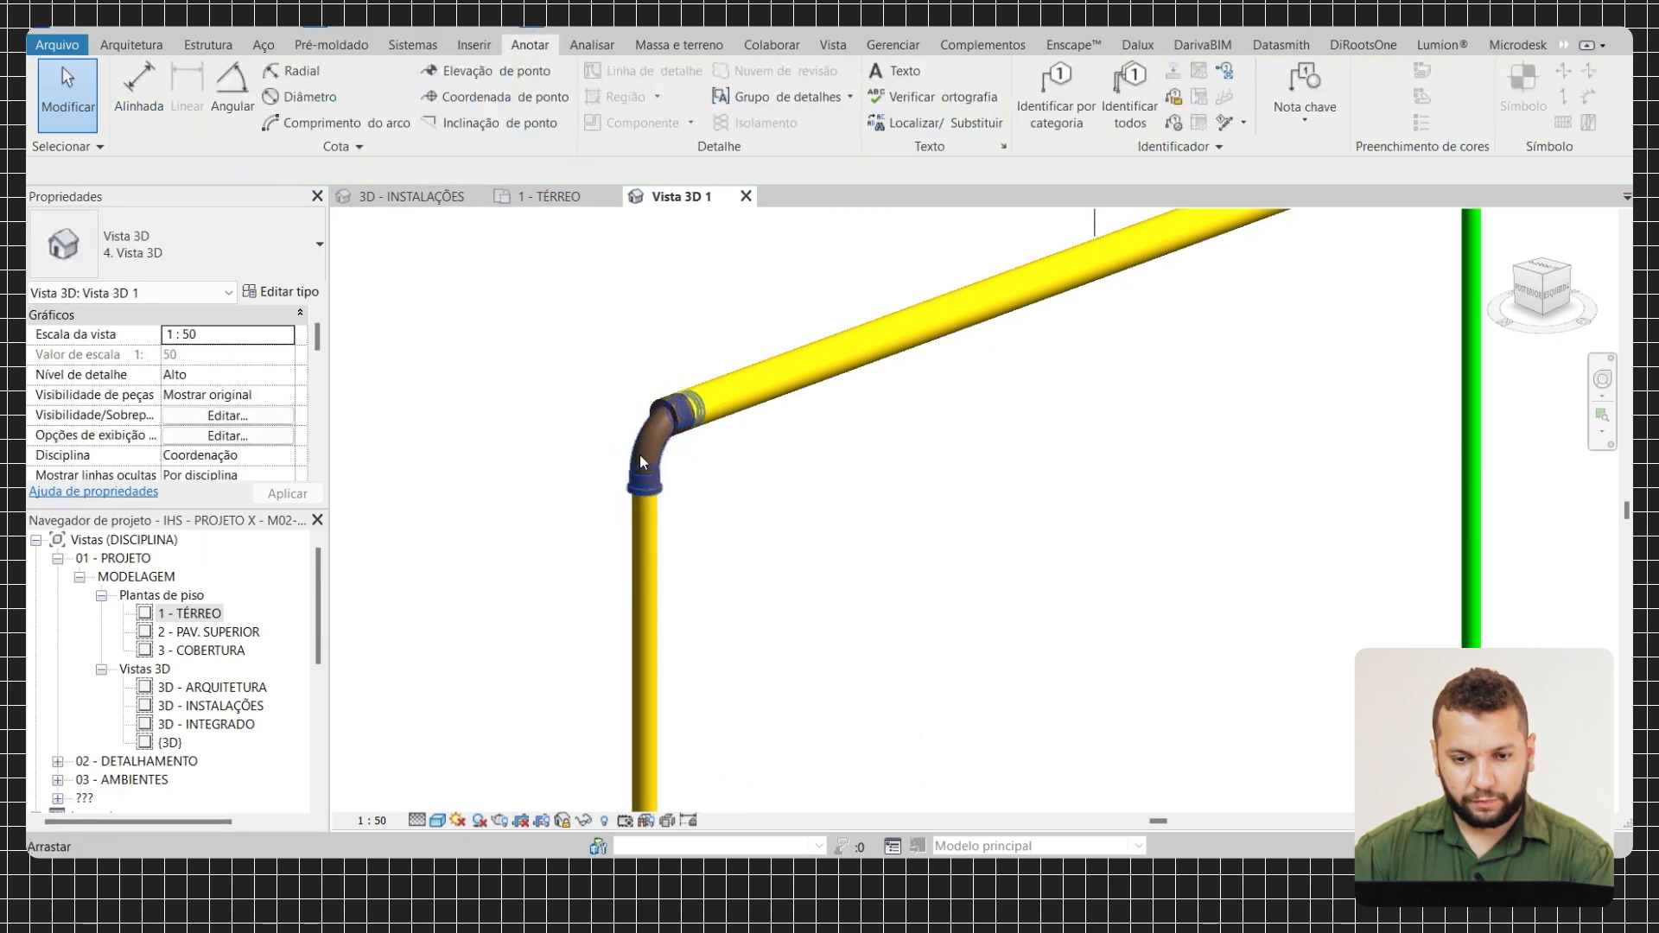
click(653, 445)
click(404, 173)
click(344, 245)
click(751, 495)
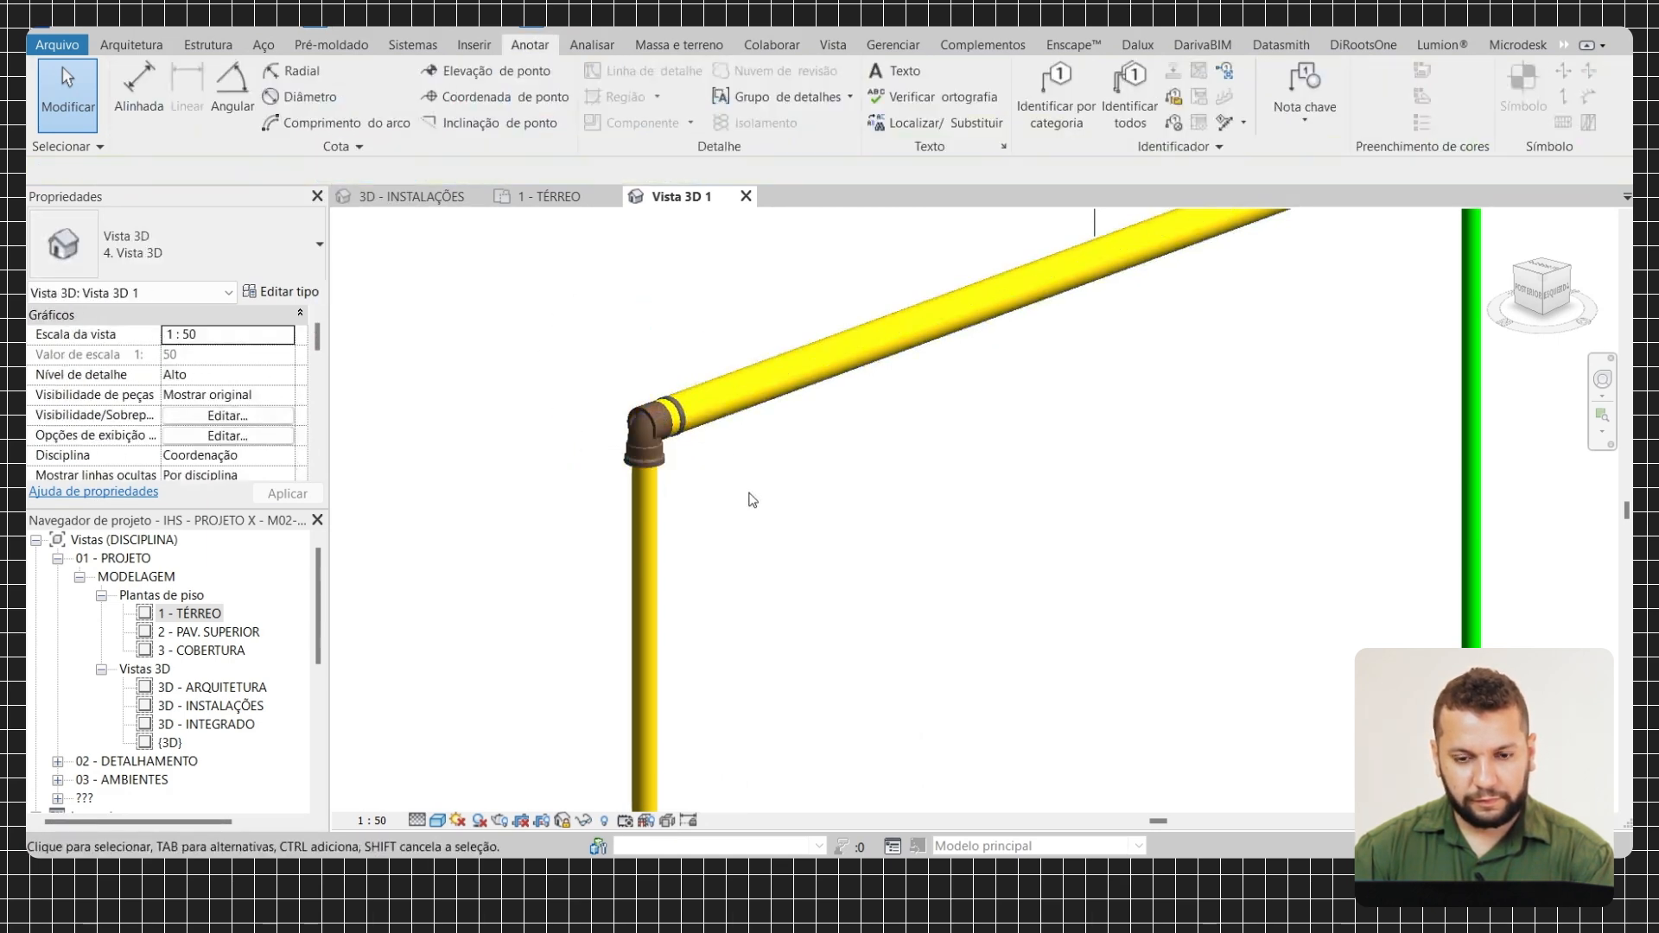
Undo the diameter and type changes of the corner fitting above the shower tagged P = 0,535 mca
key(ctrl+z)
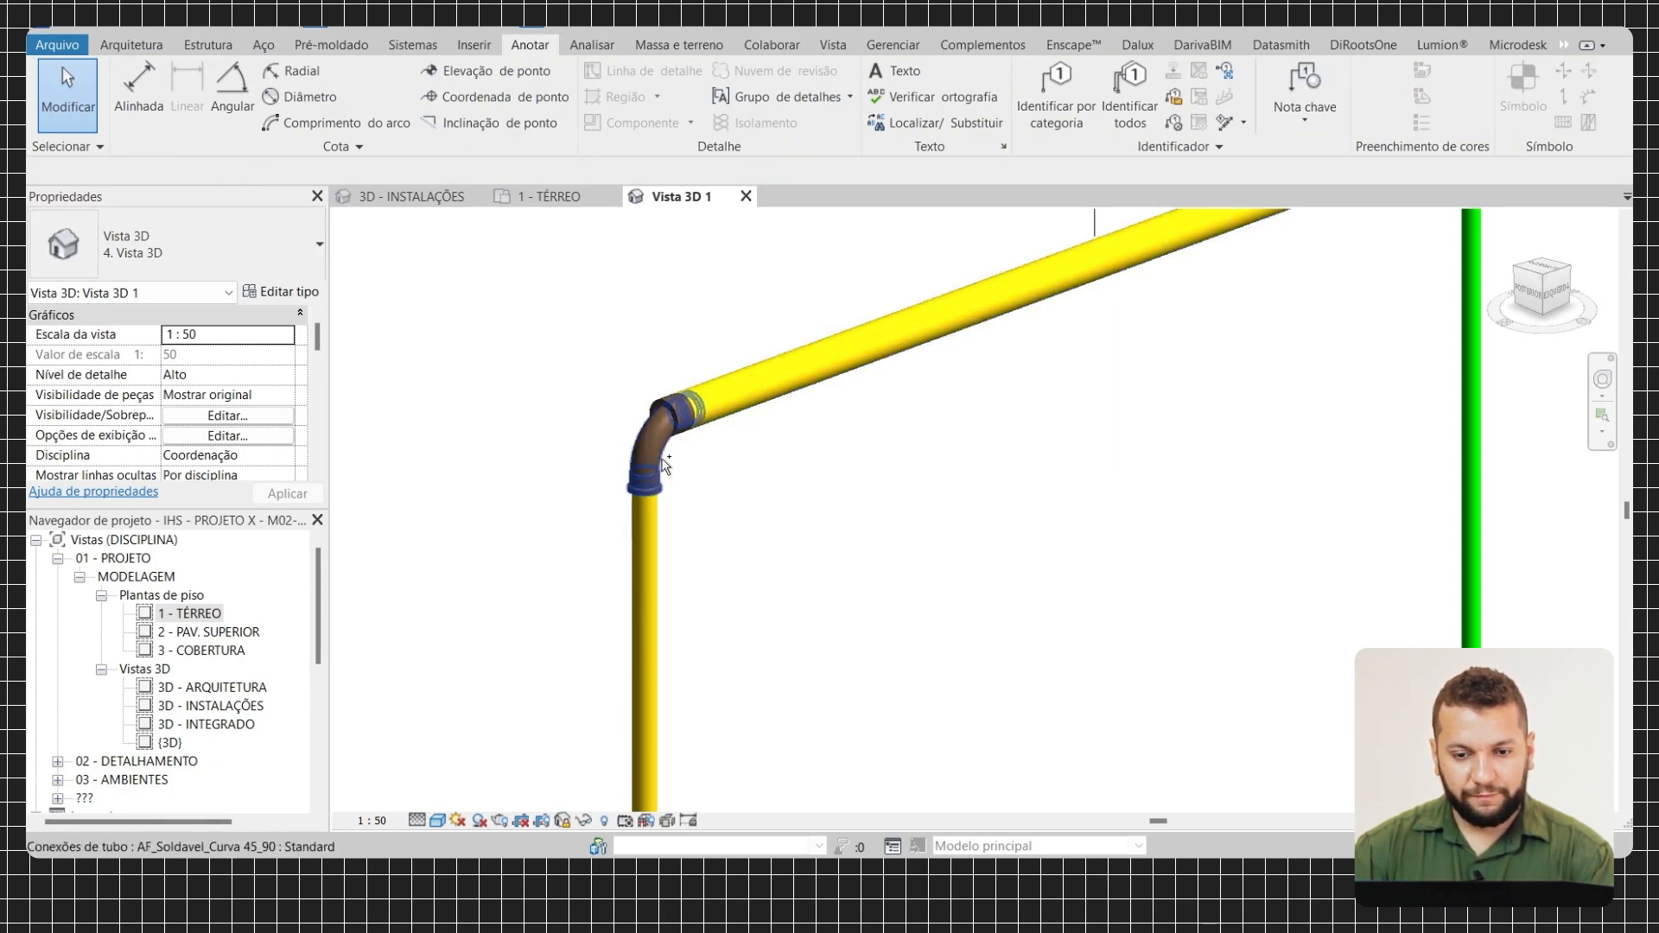
key(ctrl+z)
scroll(725, 404, down, 5)
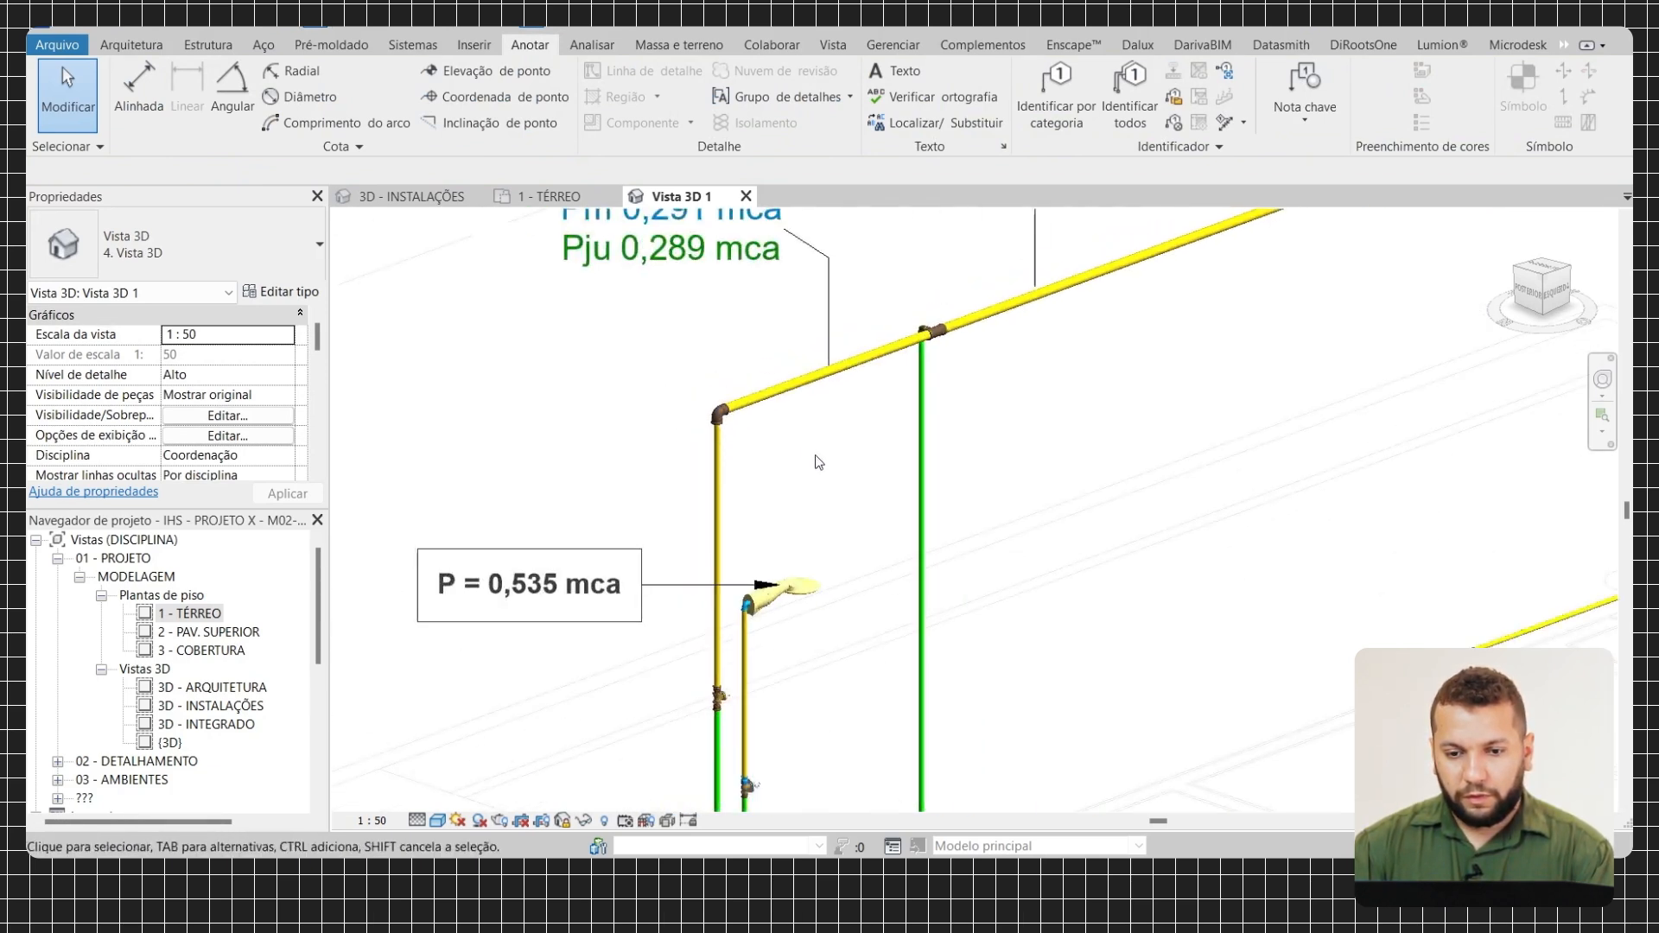
Split the horizontal branch pipe just before the corner elbow above the shower tagged P = 0,535 mca
scroll(804, 363, up, 1)
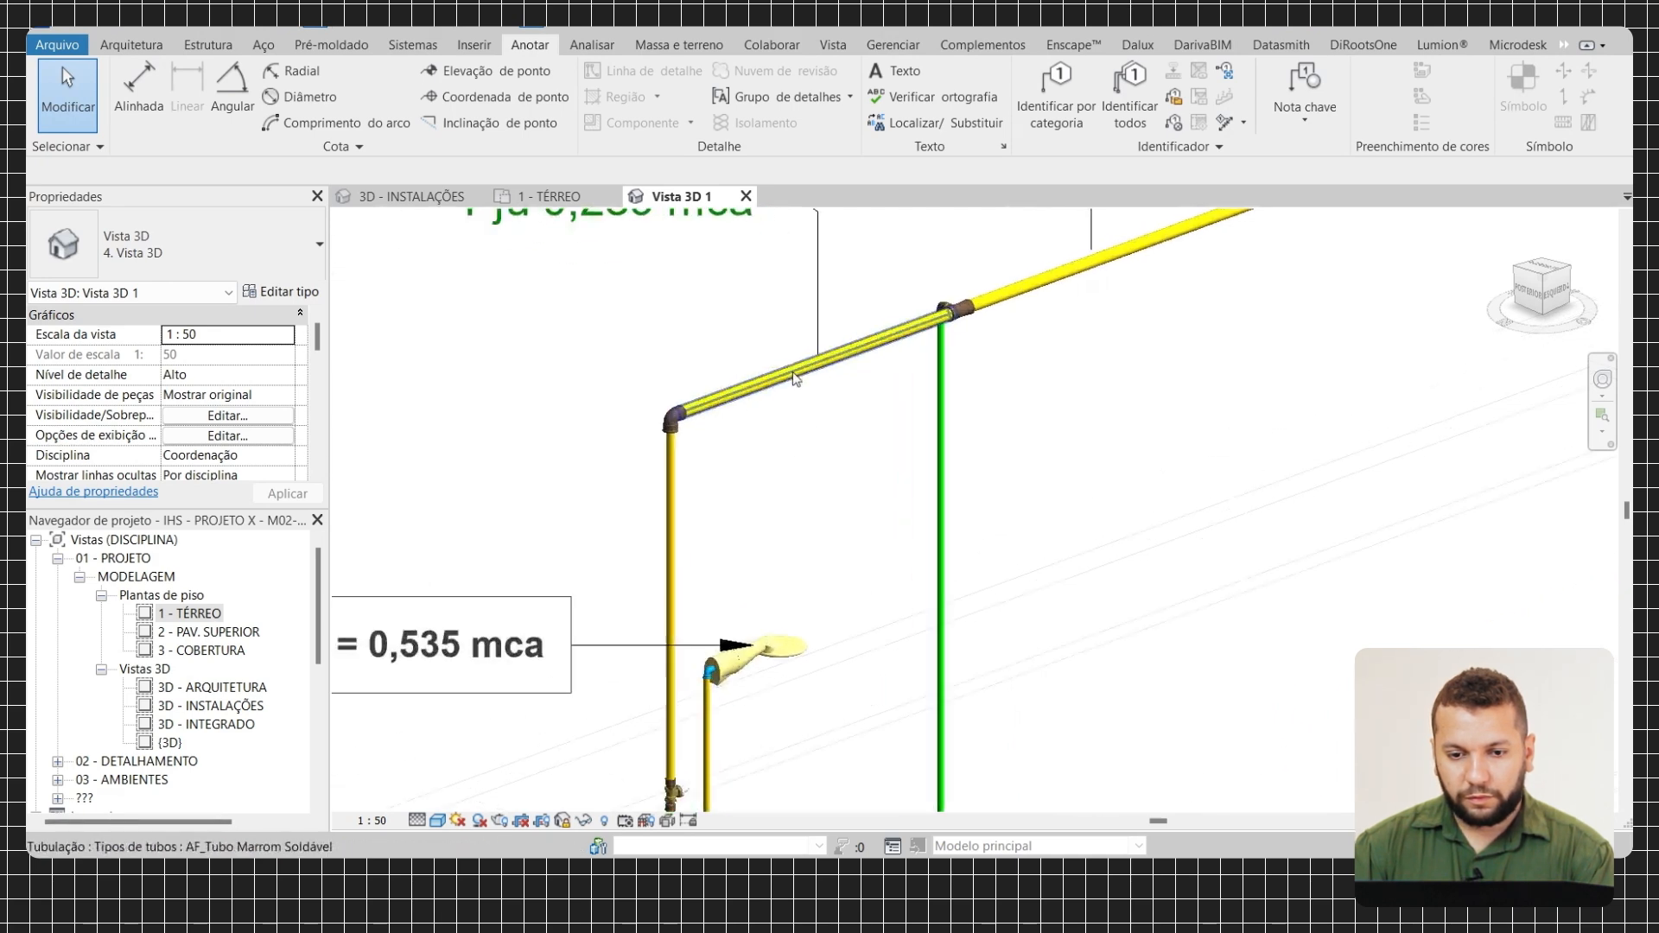
click(1565, 44)
click(1583, 127)
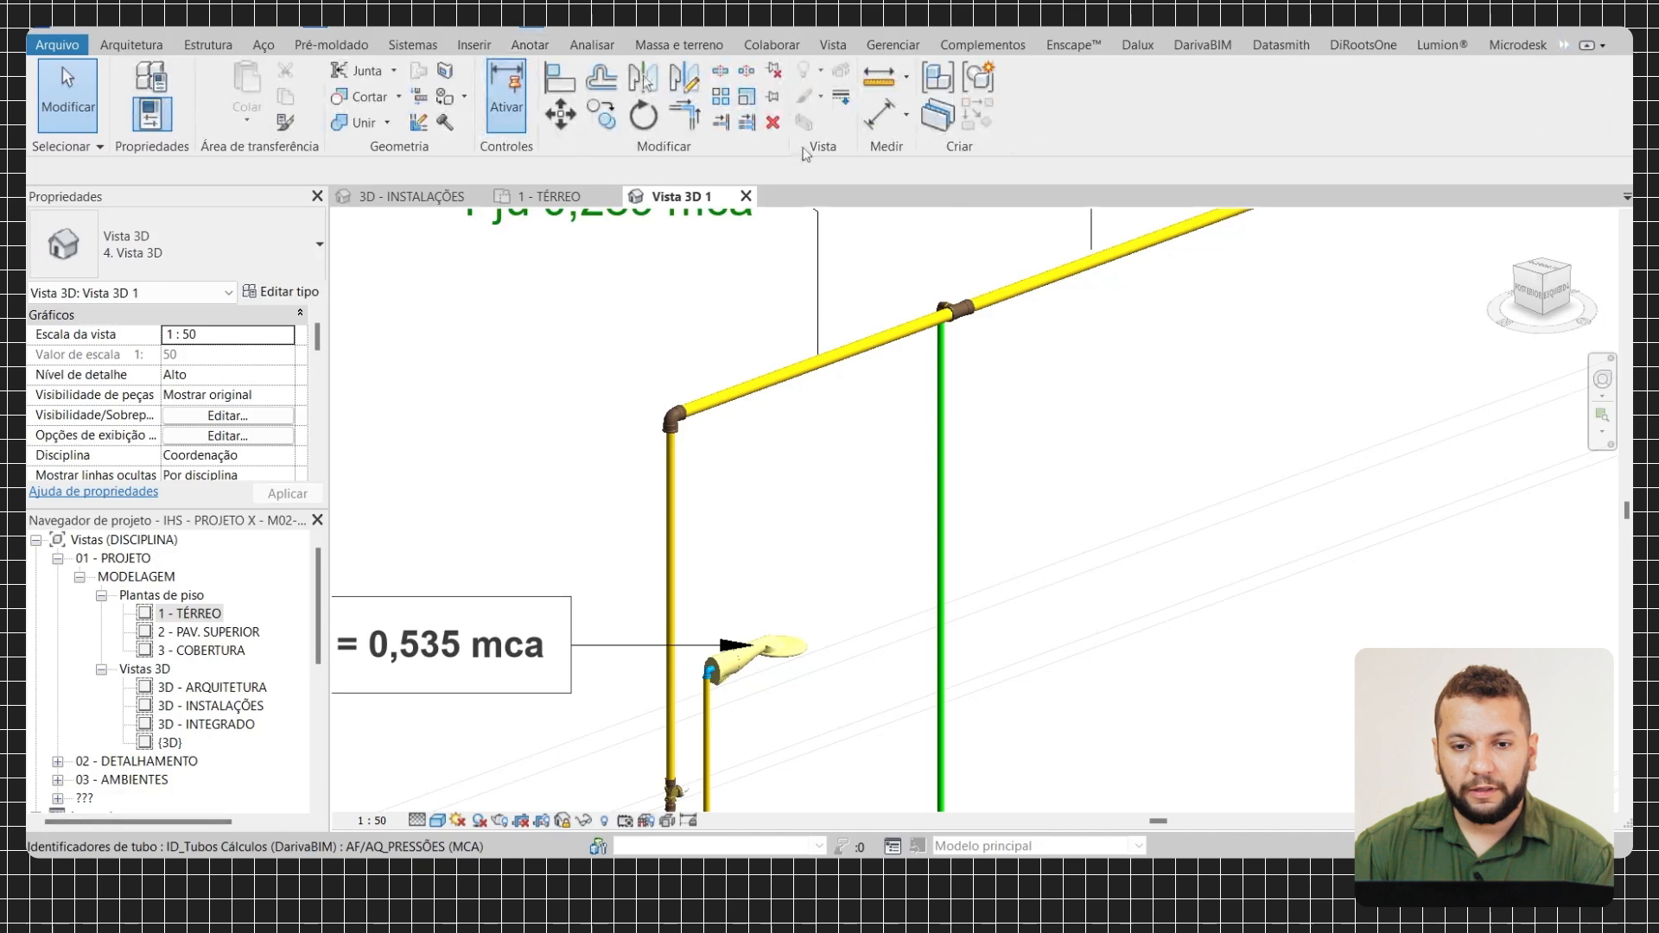
click(720, 70)
scroll(713, 355, up, 2)
click(695, 444)
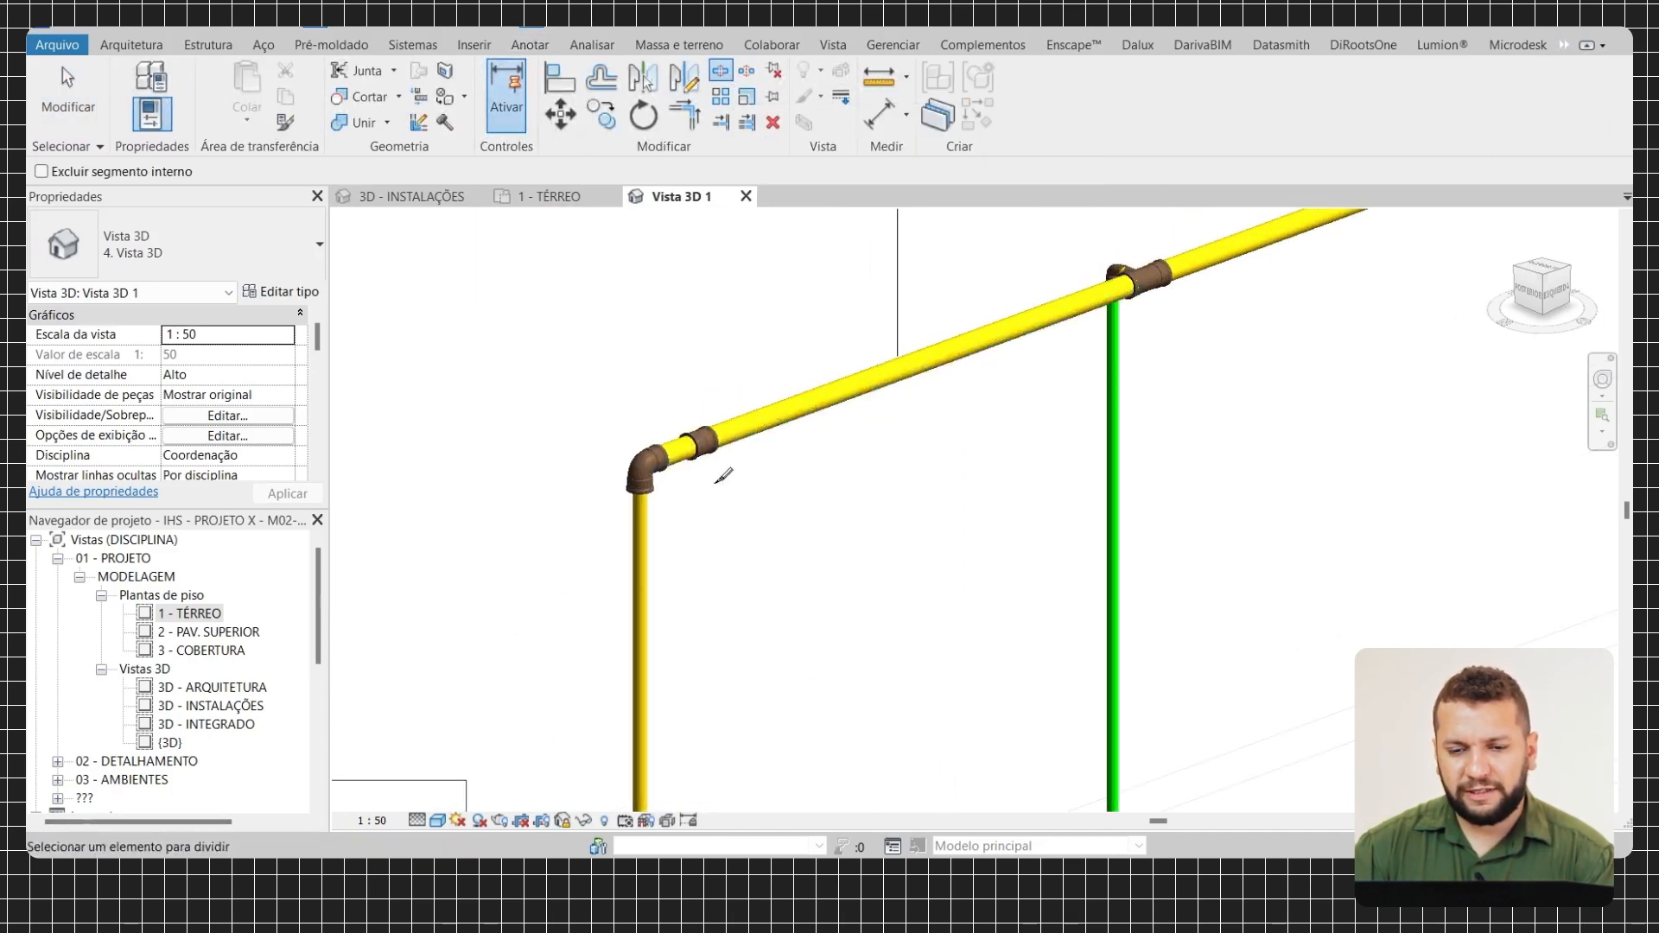
key(Escape)
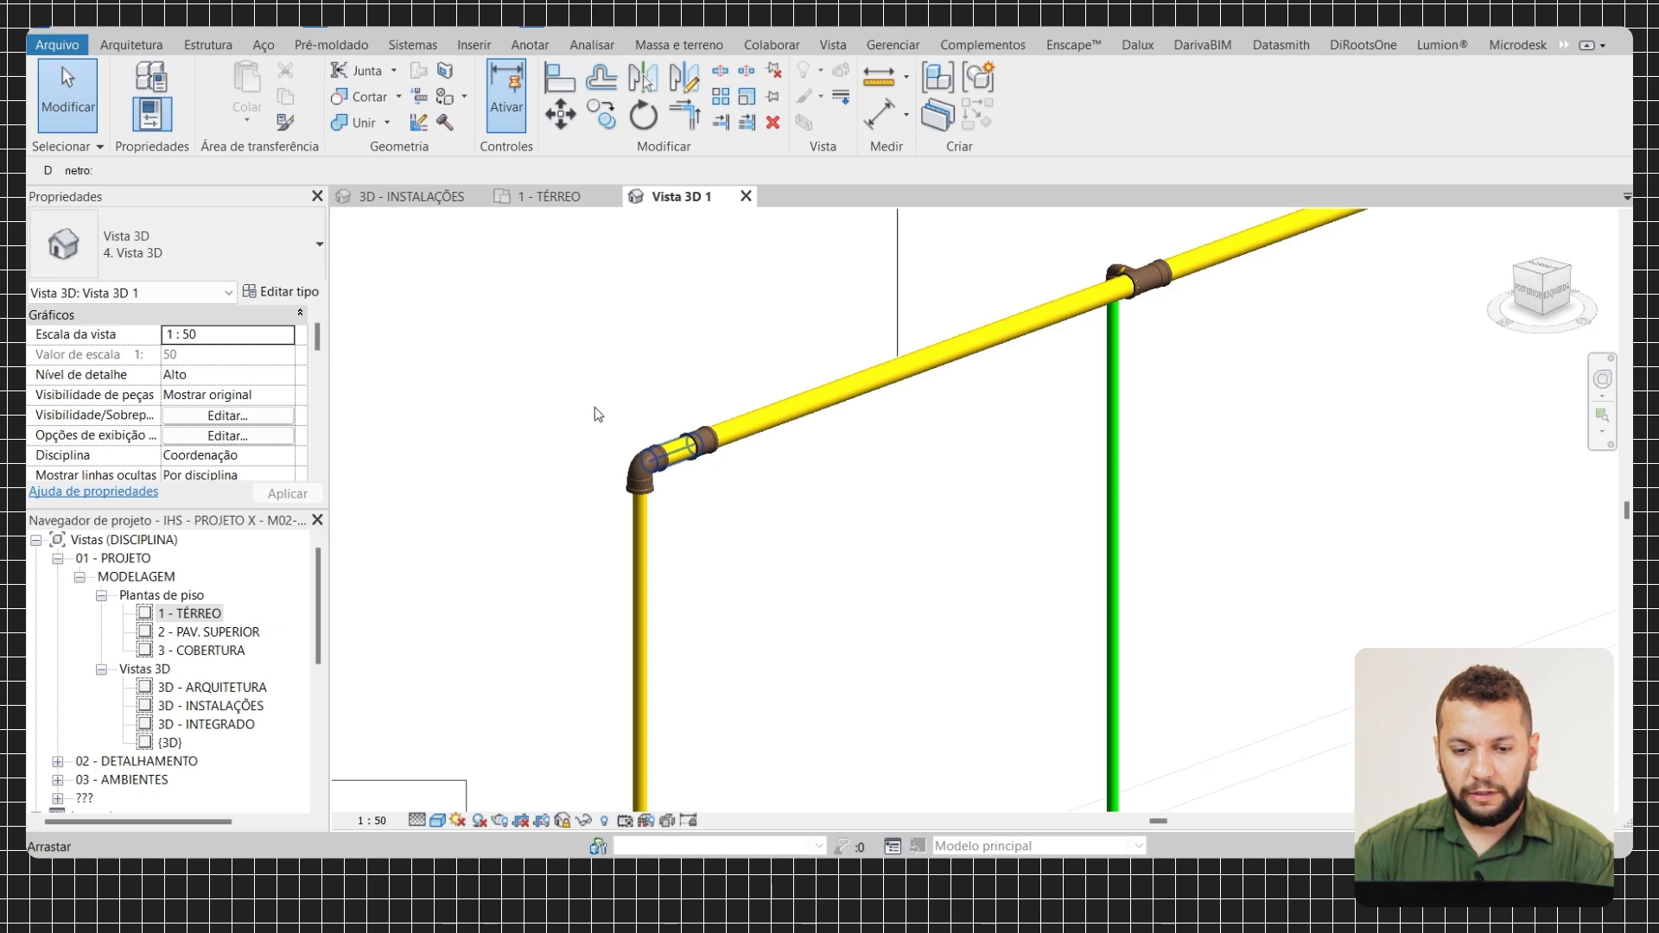
Set the diameter of the short split-off pipe segment and its corner elbow to 32
click(670, 449)
ctrl+drag(667, 525, 681, 532)
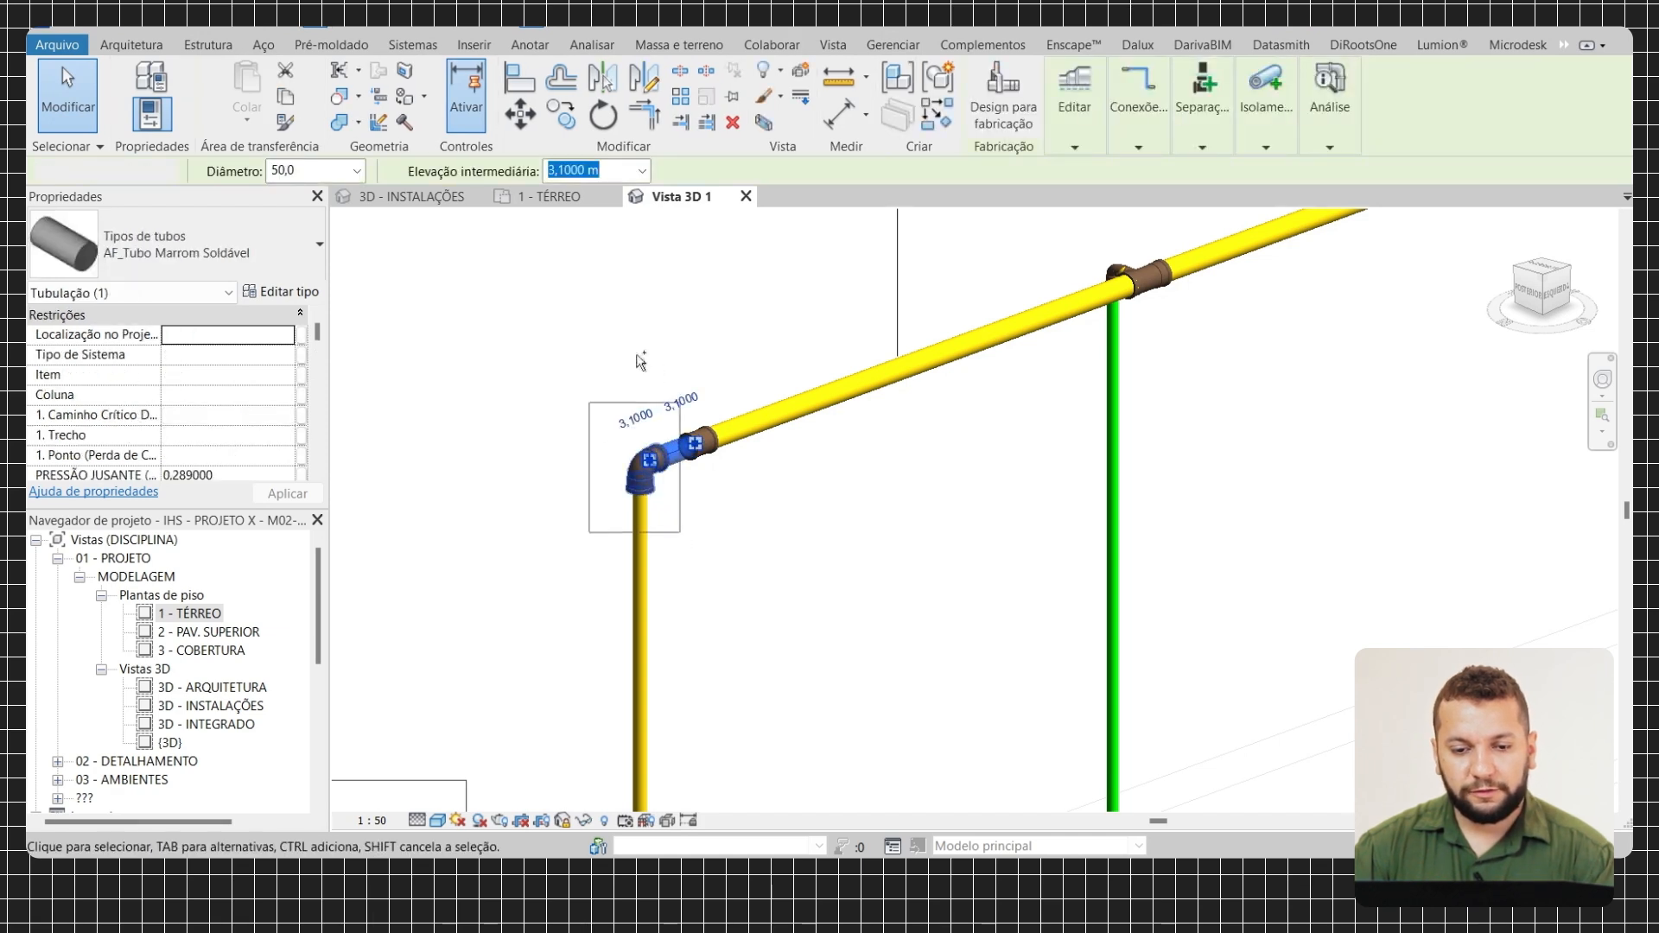
click(397, 172)
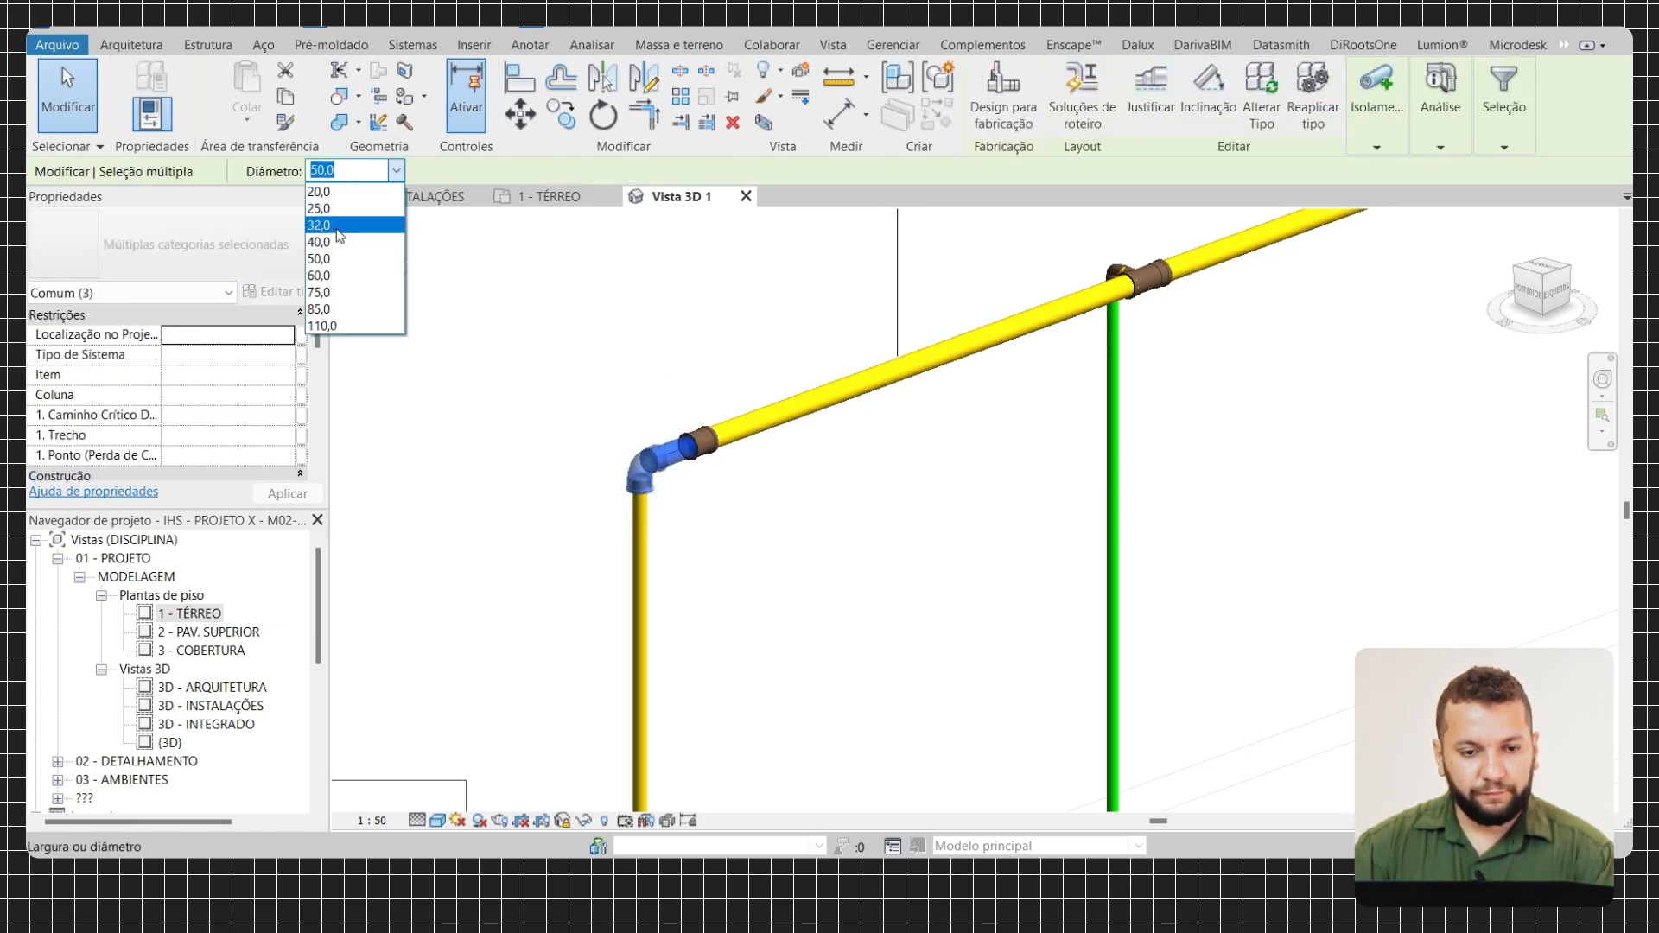
click(339, 226)
key(Escape)
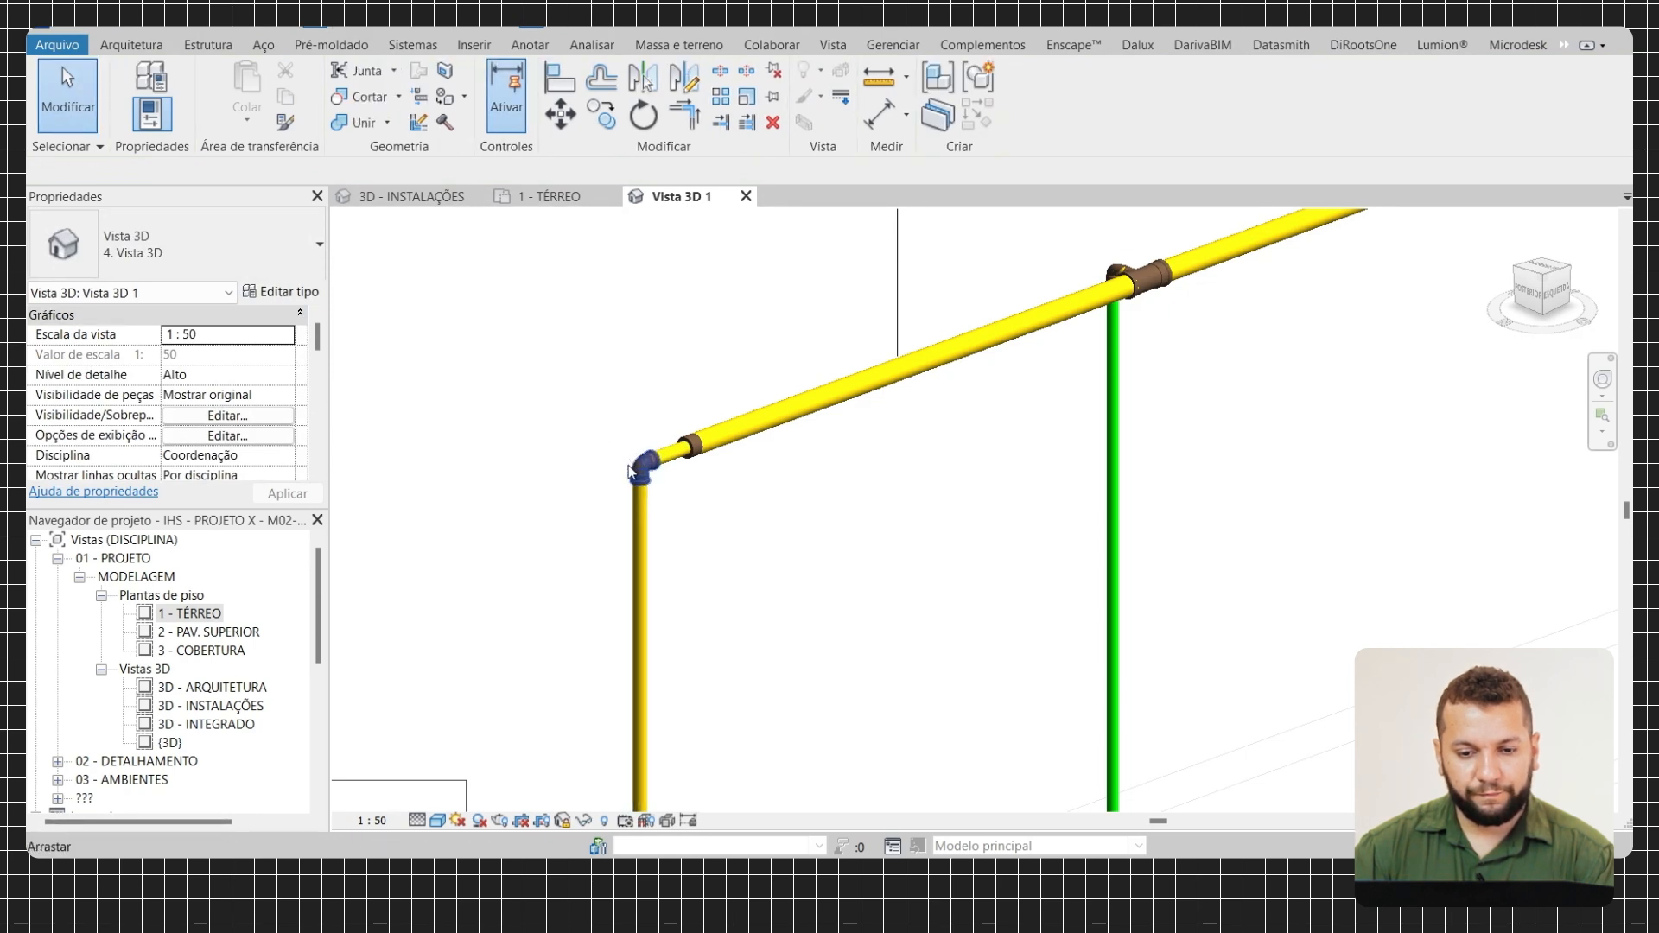
Replace the corner elbow above the shower tagged P = 0,535 mca with the AF_Soldavel_Curva 45_90 fitting and check the adjacent reduction bushing
click(633, 469)
click(237, 251)
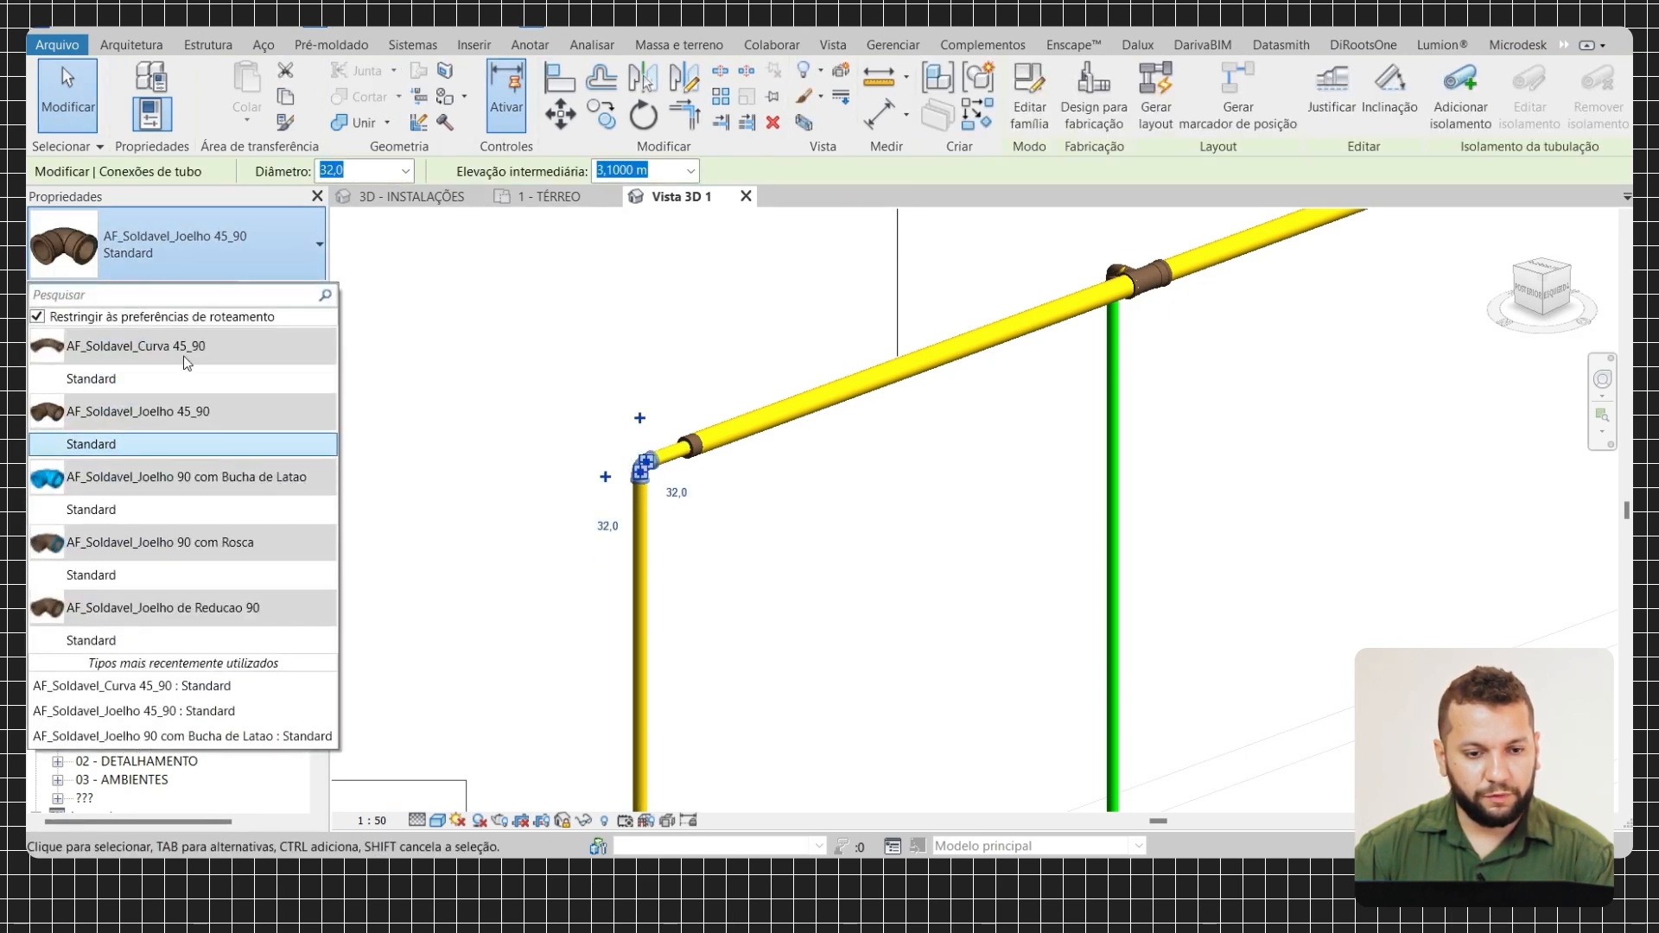
click(280, 415)
key(Escape)
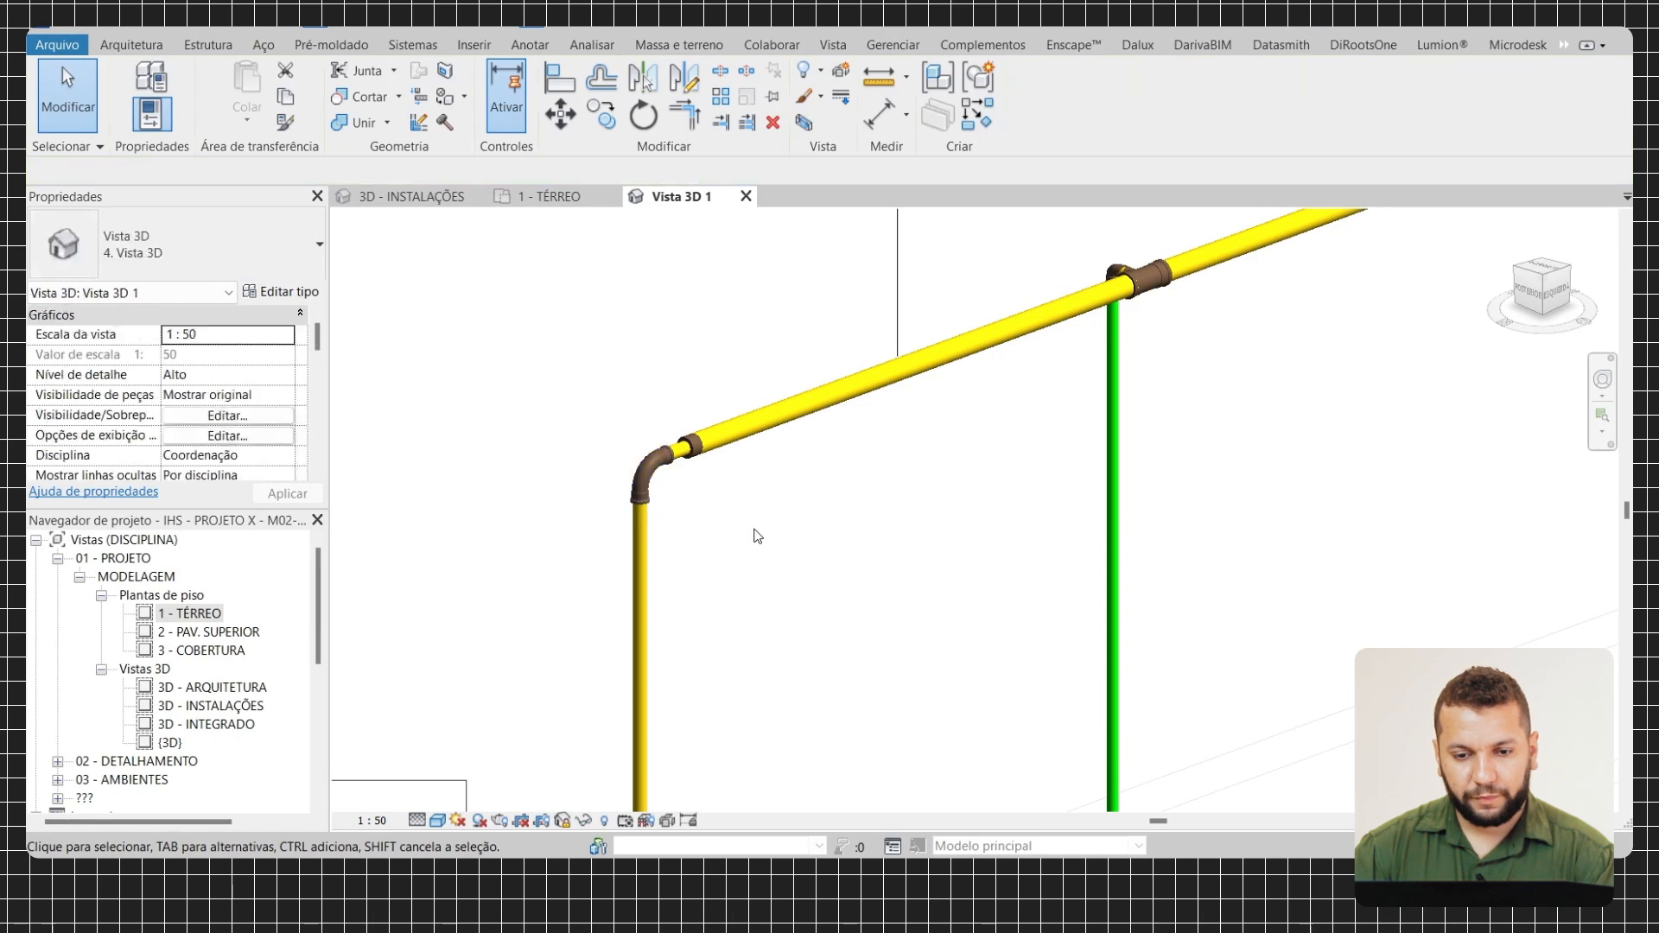
scroll(707, 468, up, 2)
click(691, 439)
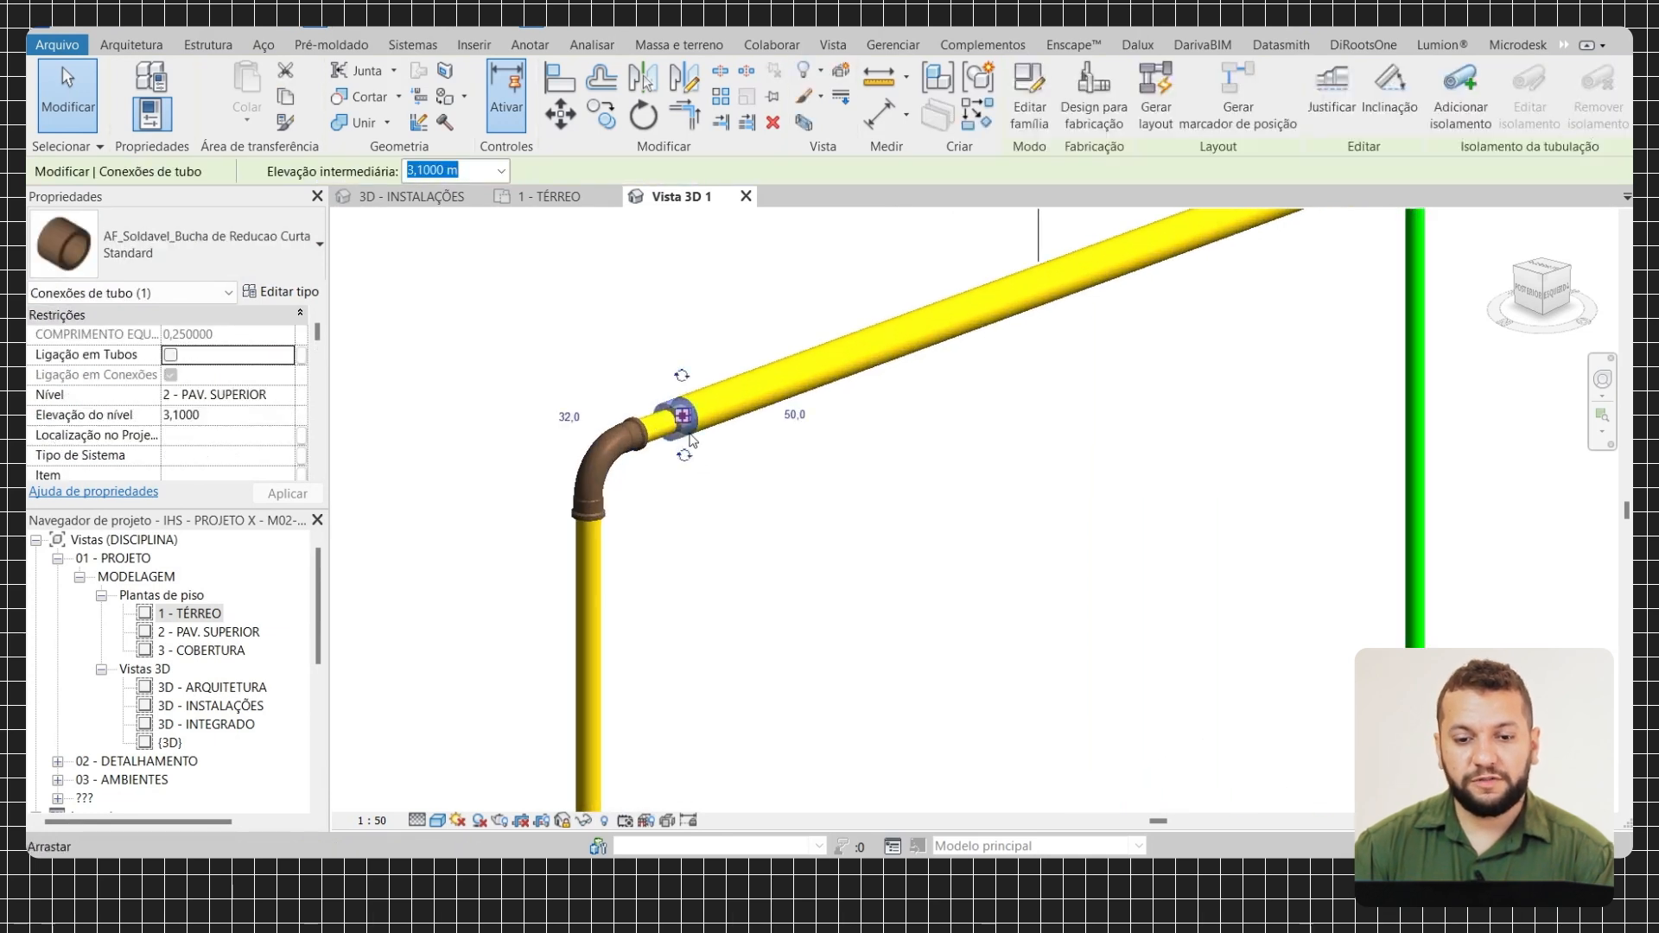
scroll(785, 408, down, 1)
key(Escape)
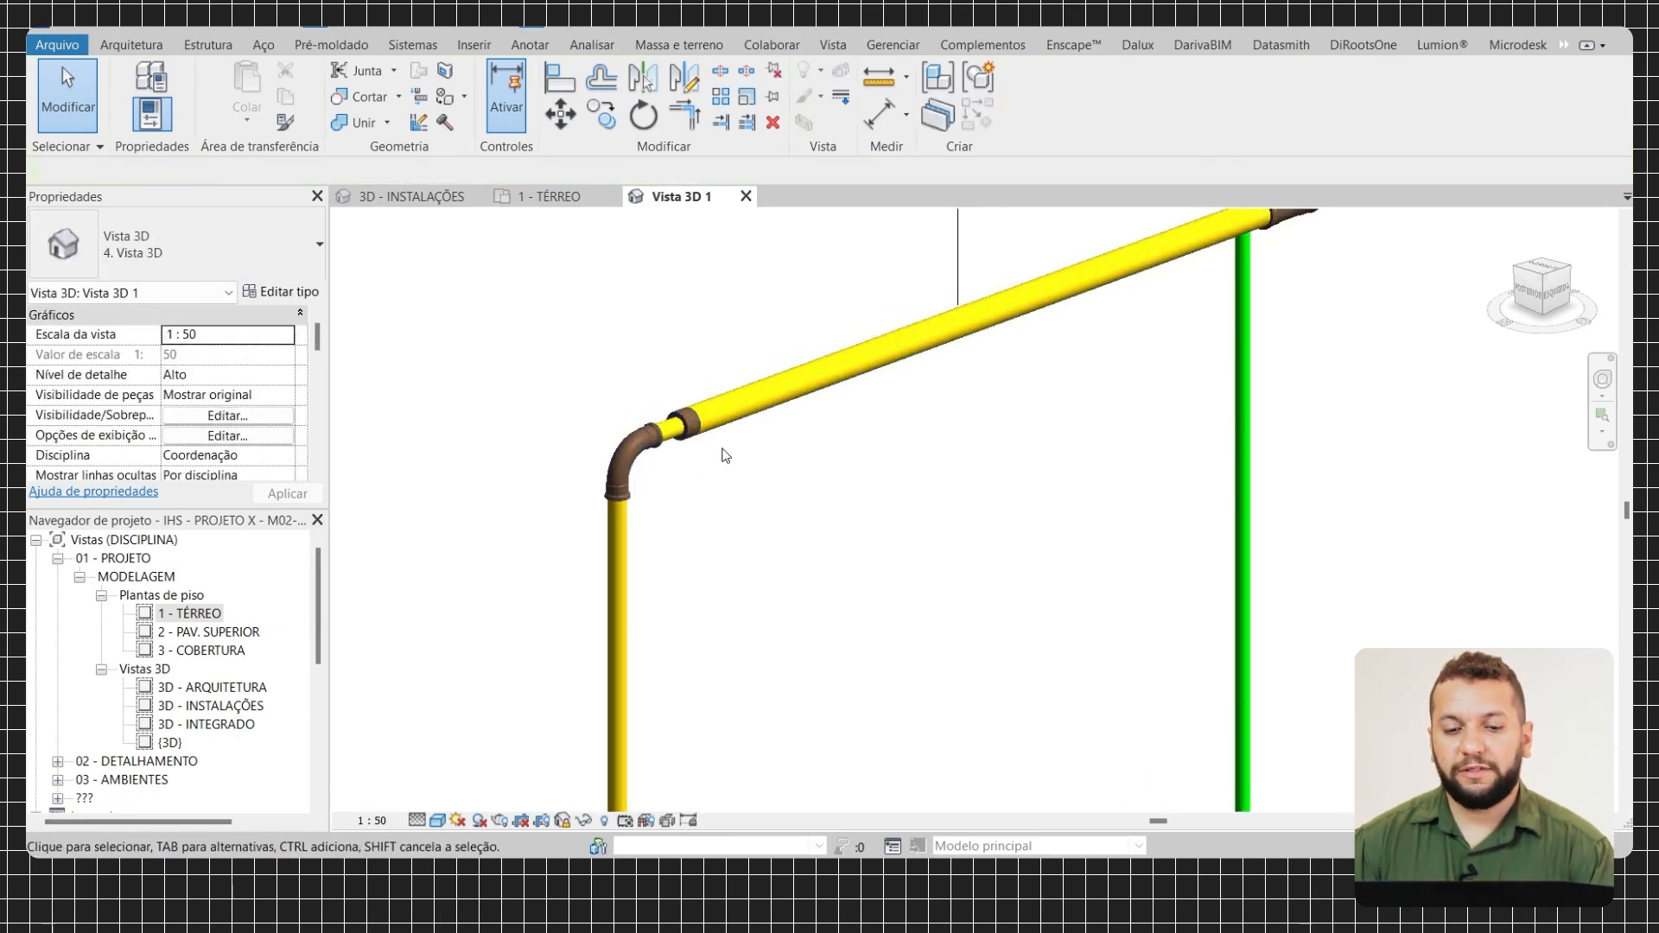
scroll(715, 467, up, 2)
scroll(617, 452, down, 5)
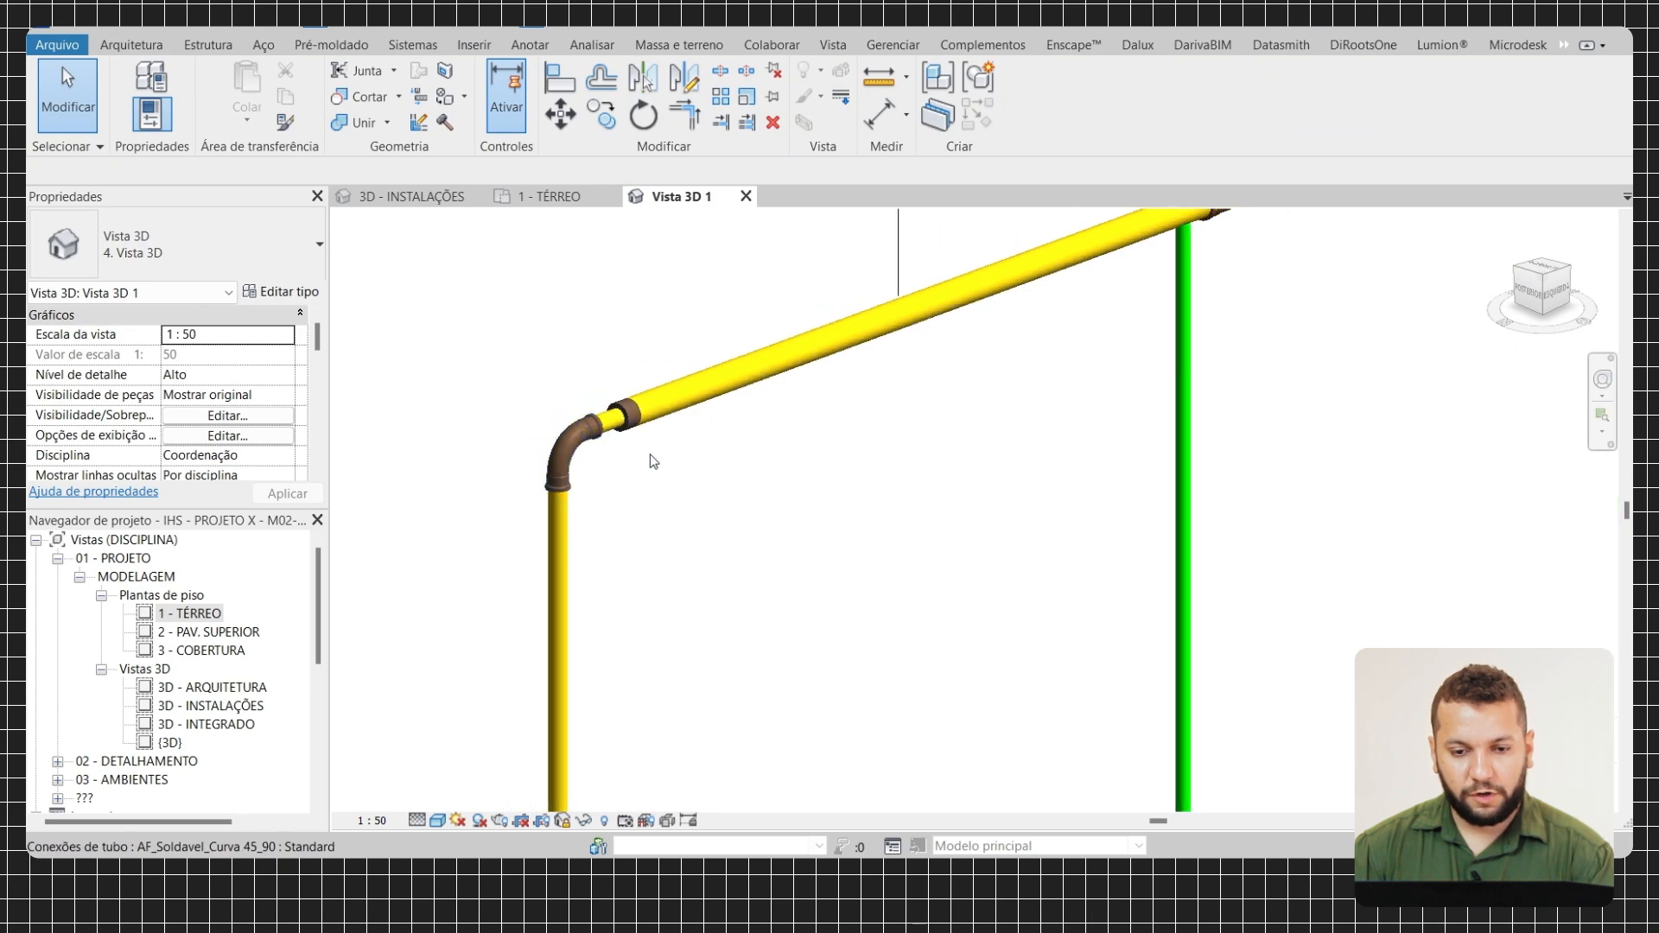
Try replacing the elbow at the foot of the vertical pipe feeding the shower tagged P = 0,535 mca with the AF_Soldavel_Curva 45_90 fitting
scroll(749, 449, down, 3)
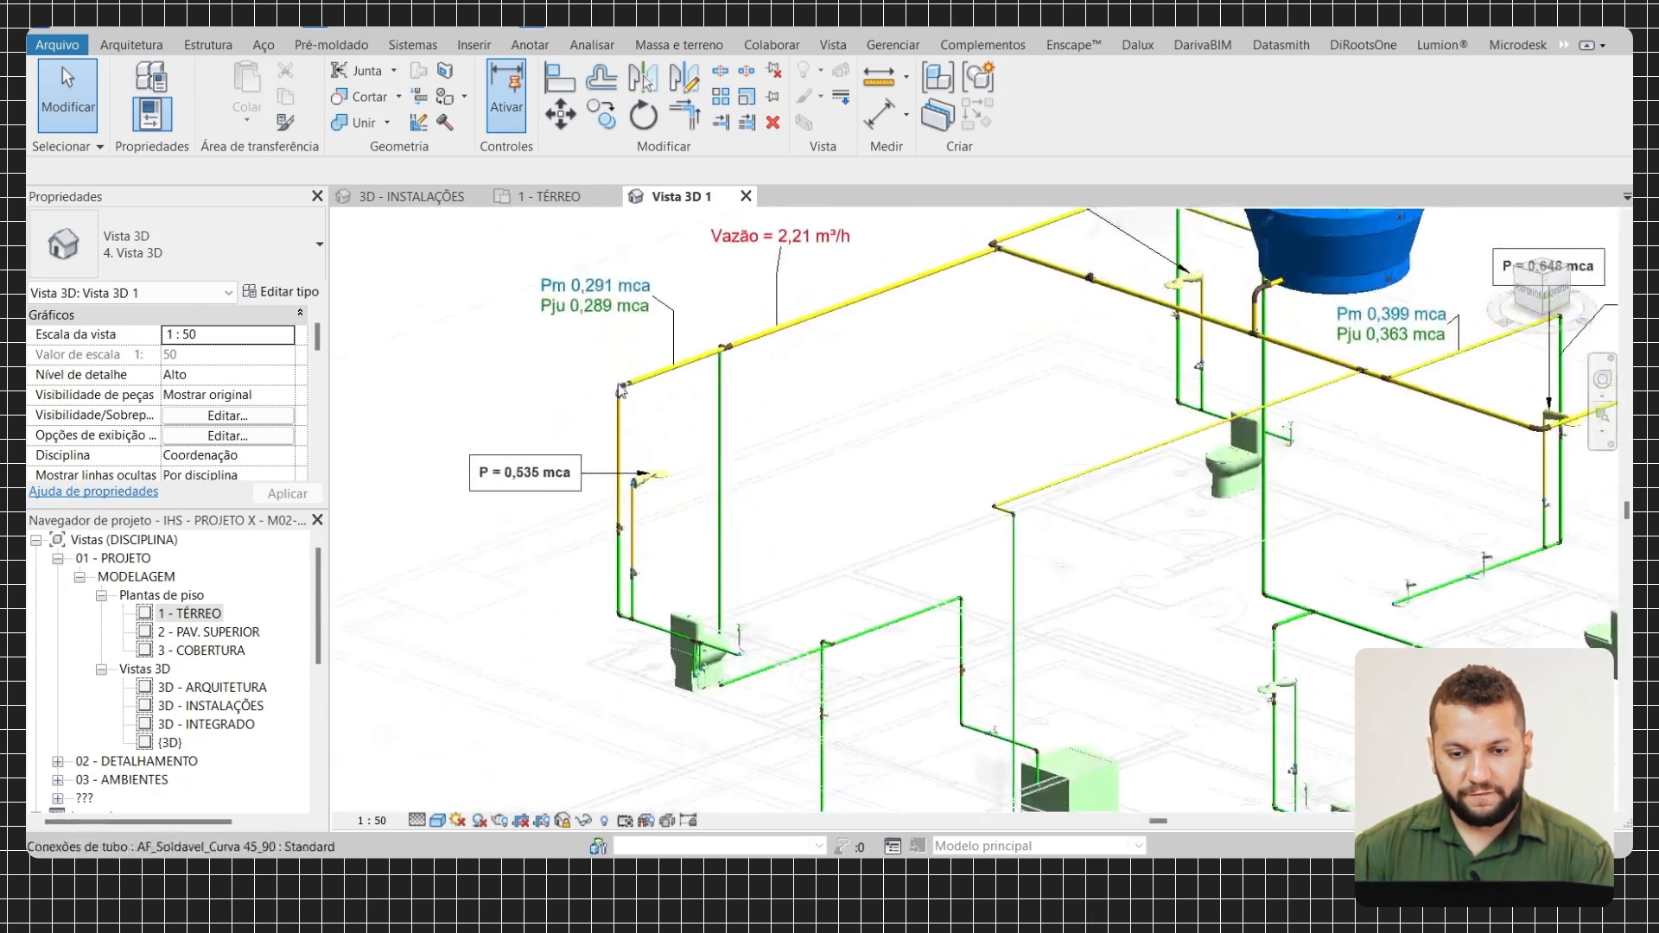
scroll(878, 419, up, 3)
scroll(900, 375, down, 3)
scroll(610, 536, up, 1)
scroll(611, 536, up, 5)
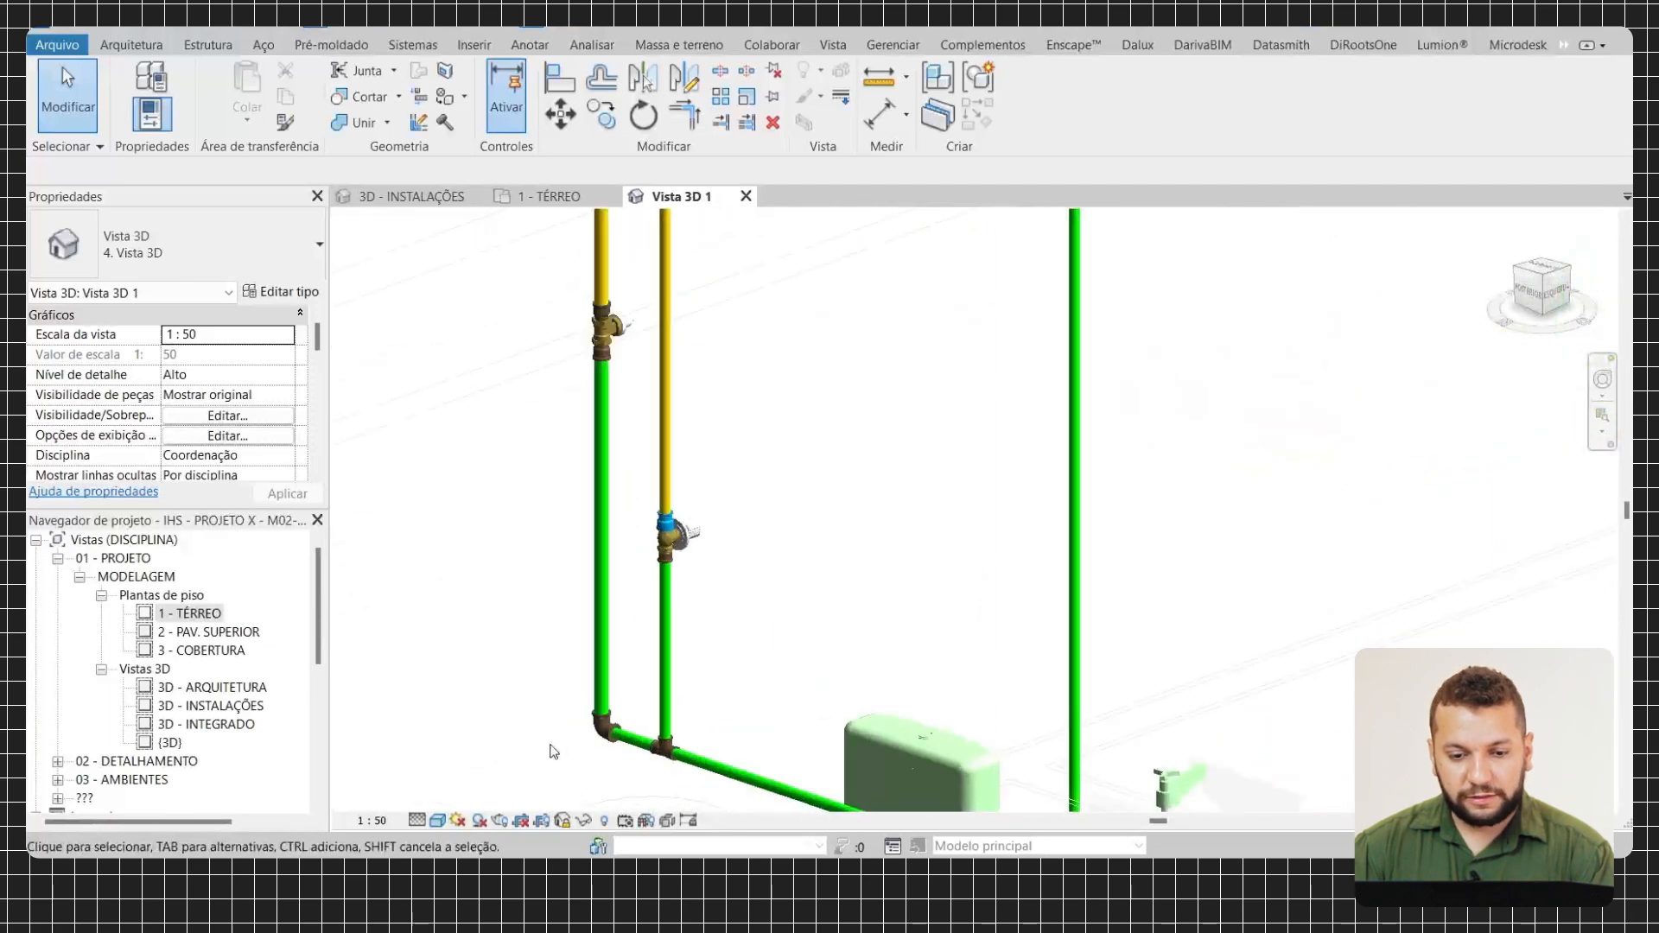
scroll(611, 742, up, 2)
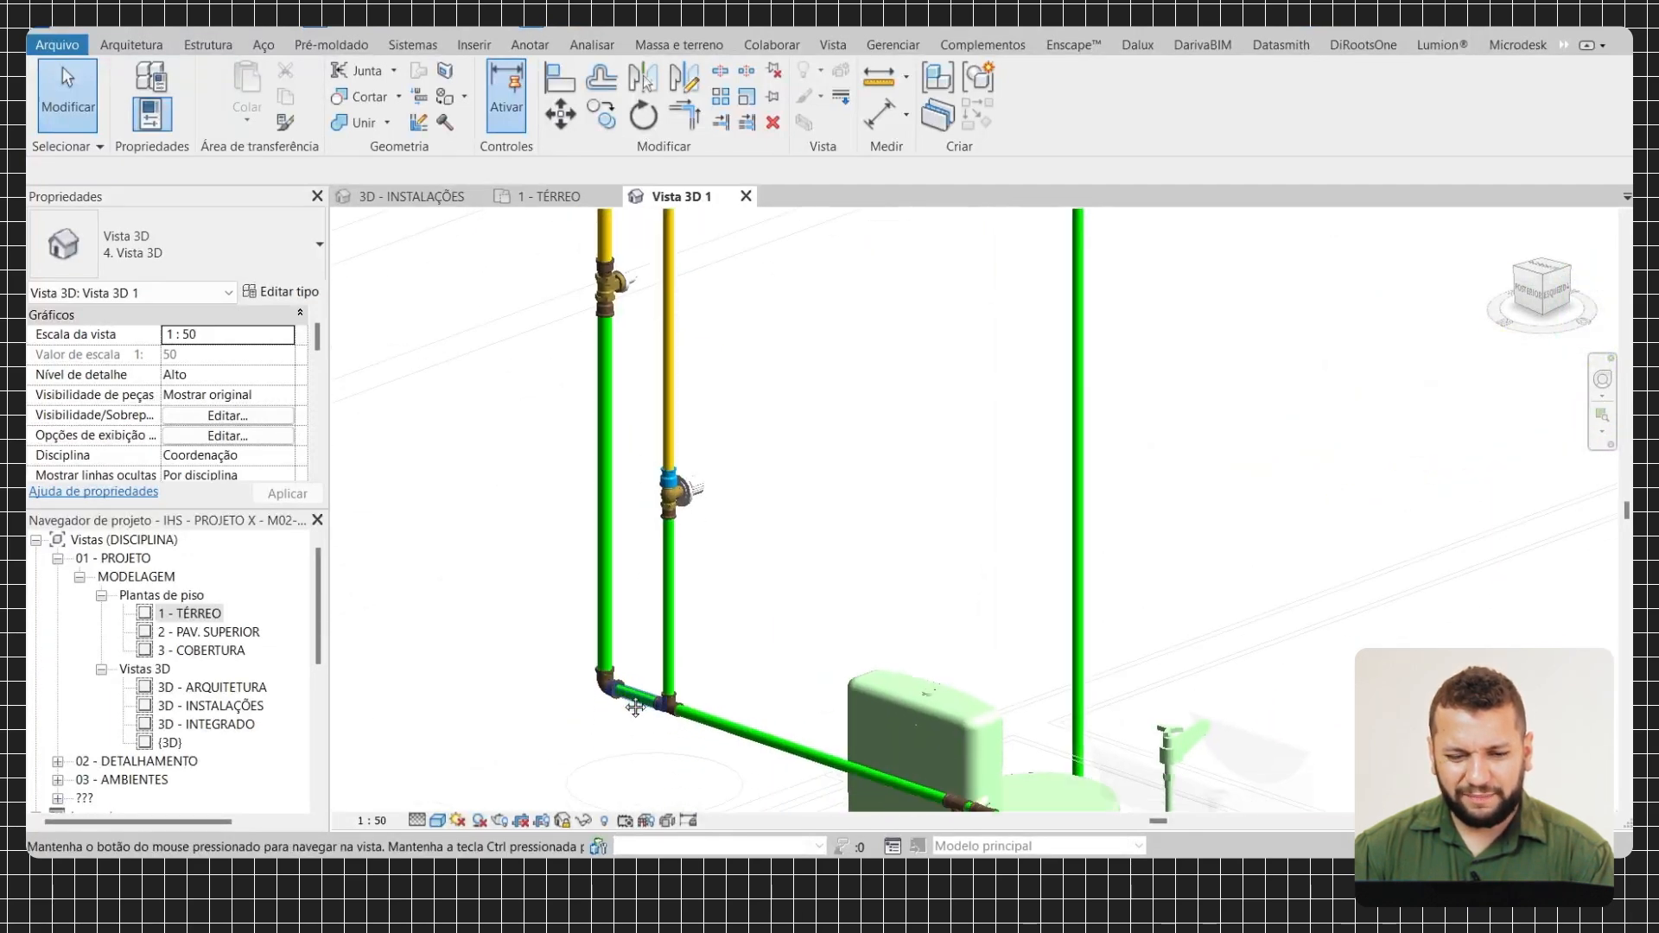
click(603, 674)
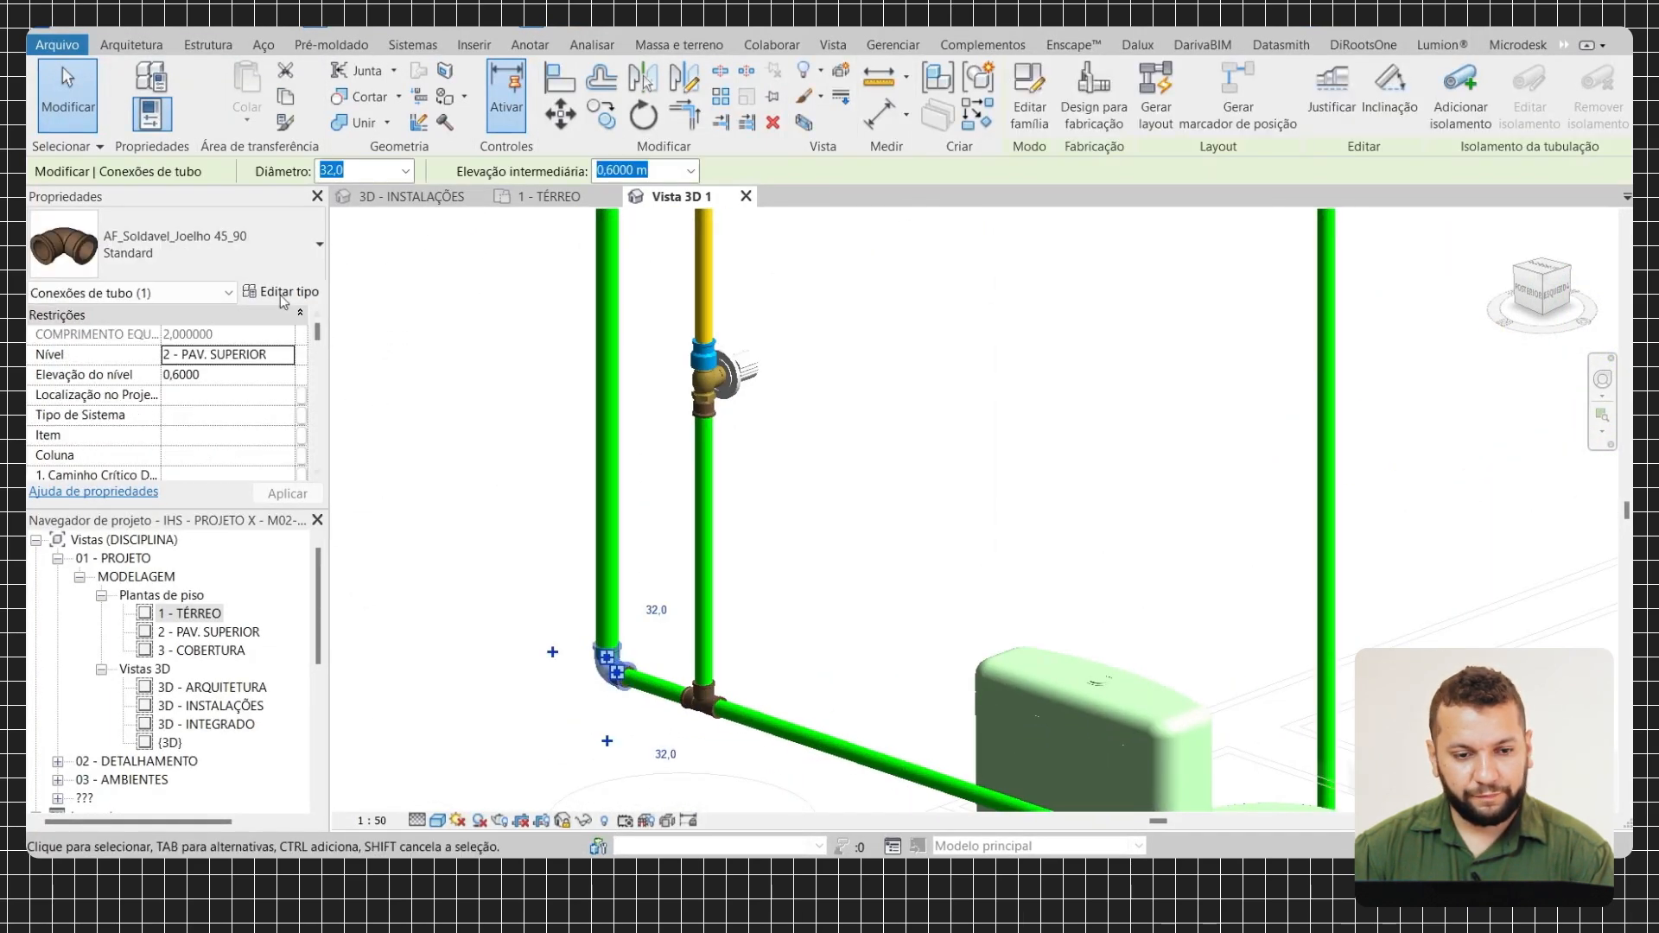
click(173, 245)
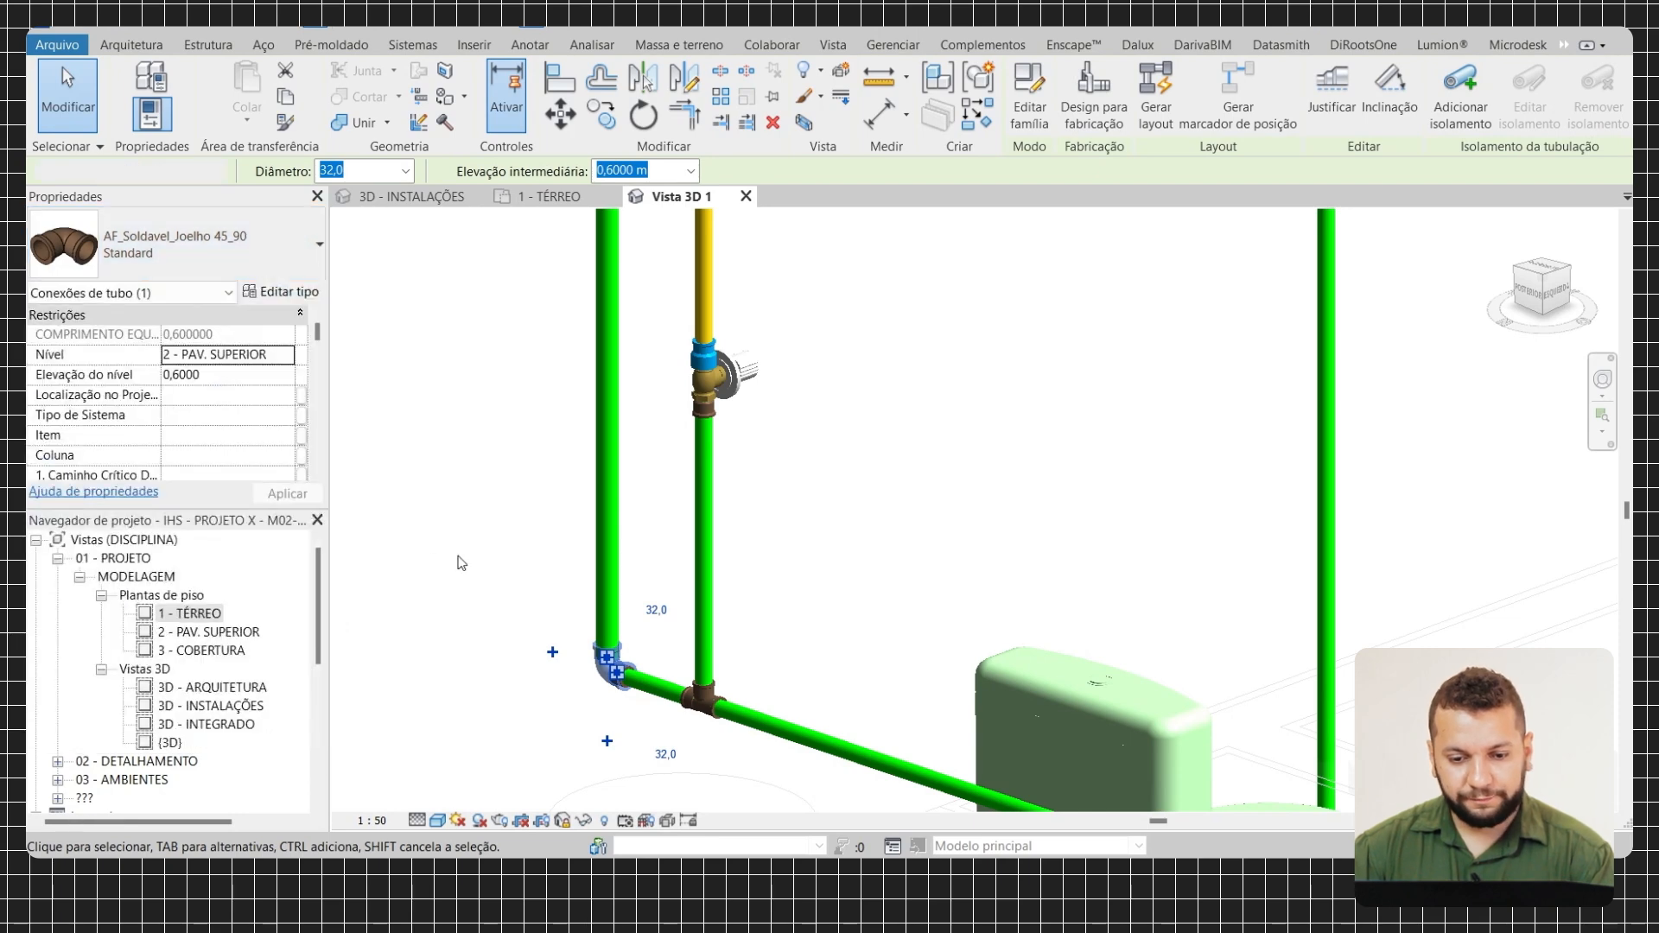
key(Escape)
scroll(642, 665, up, 2)
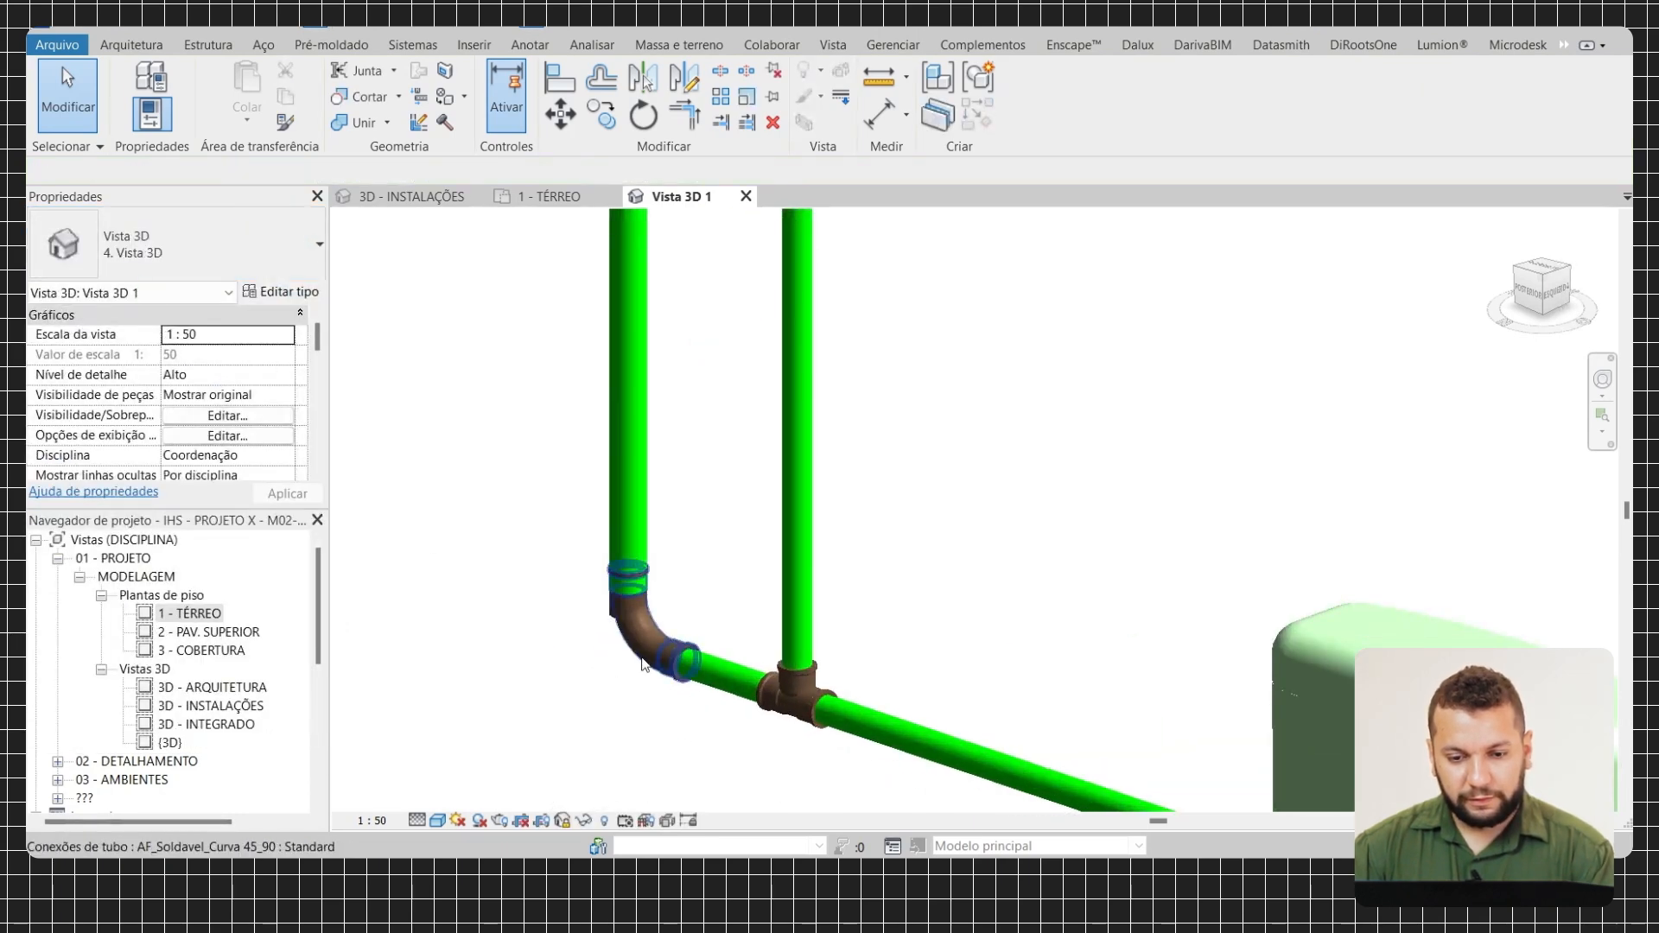
click(641, 663)
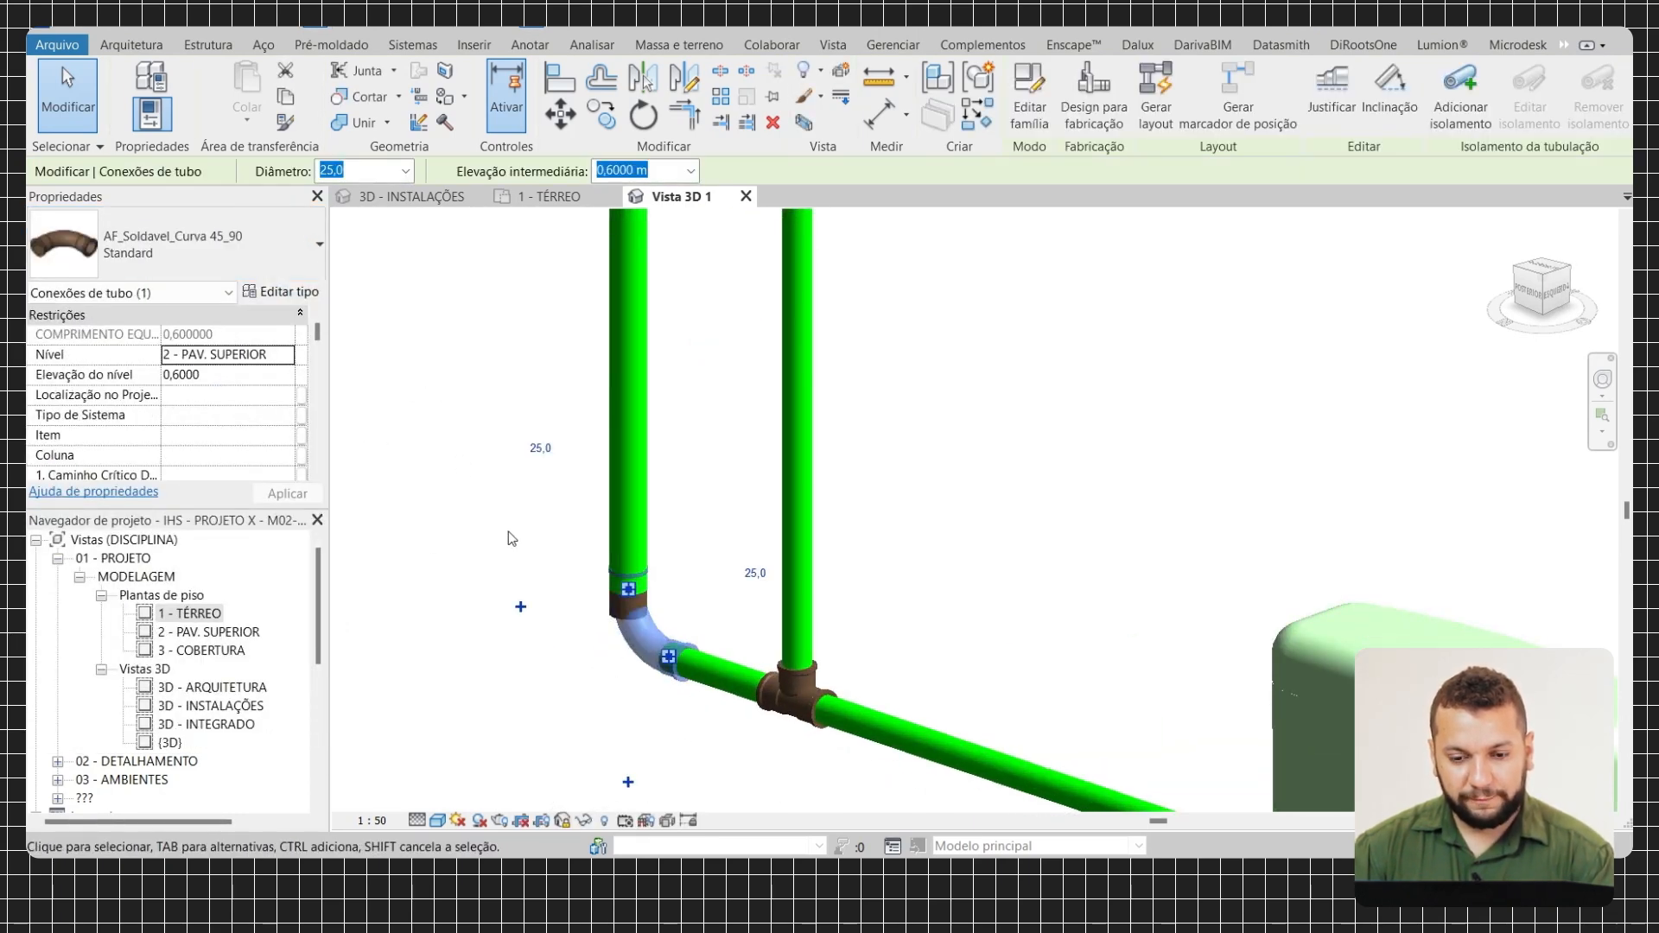
key(Escape)
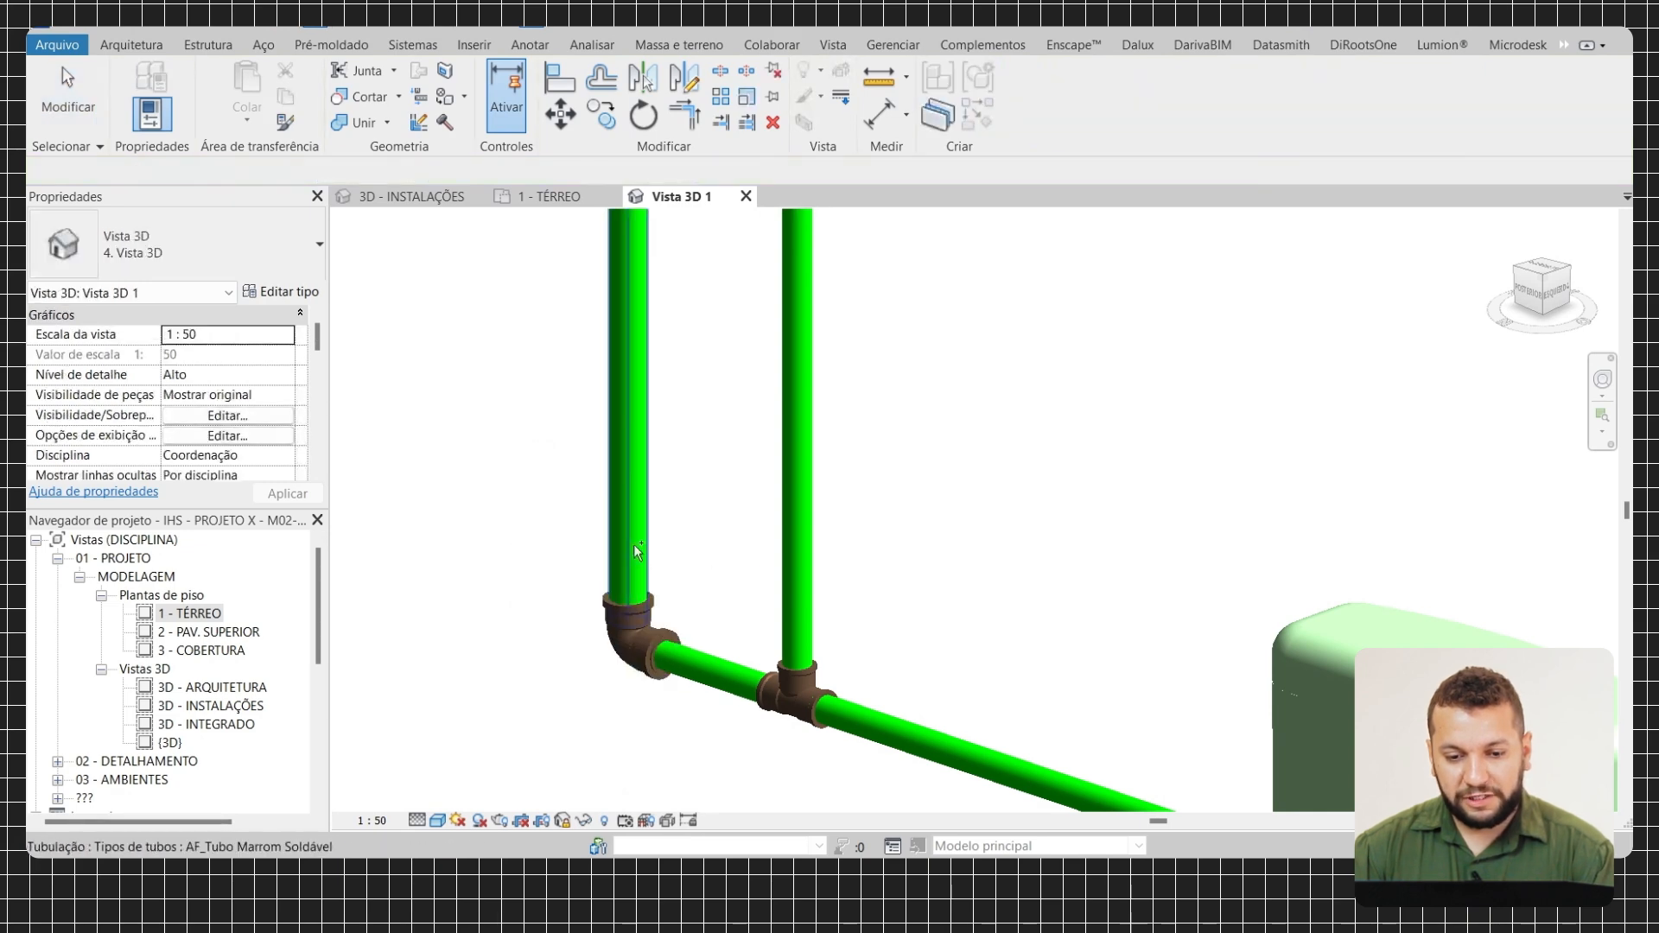
Examine the main distribution pipe and its fittings from the upper branches to the water tank outlet
scroll(910, 427, down, 5)
scroll(910, 427, down, 2)
middle_drag(910, 427, 796, 649)
scroll(1072, 367, down, 1)
middle_drag(1072, 368, 719, 541)
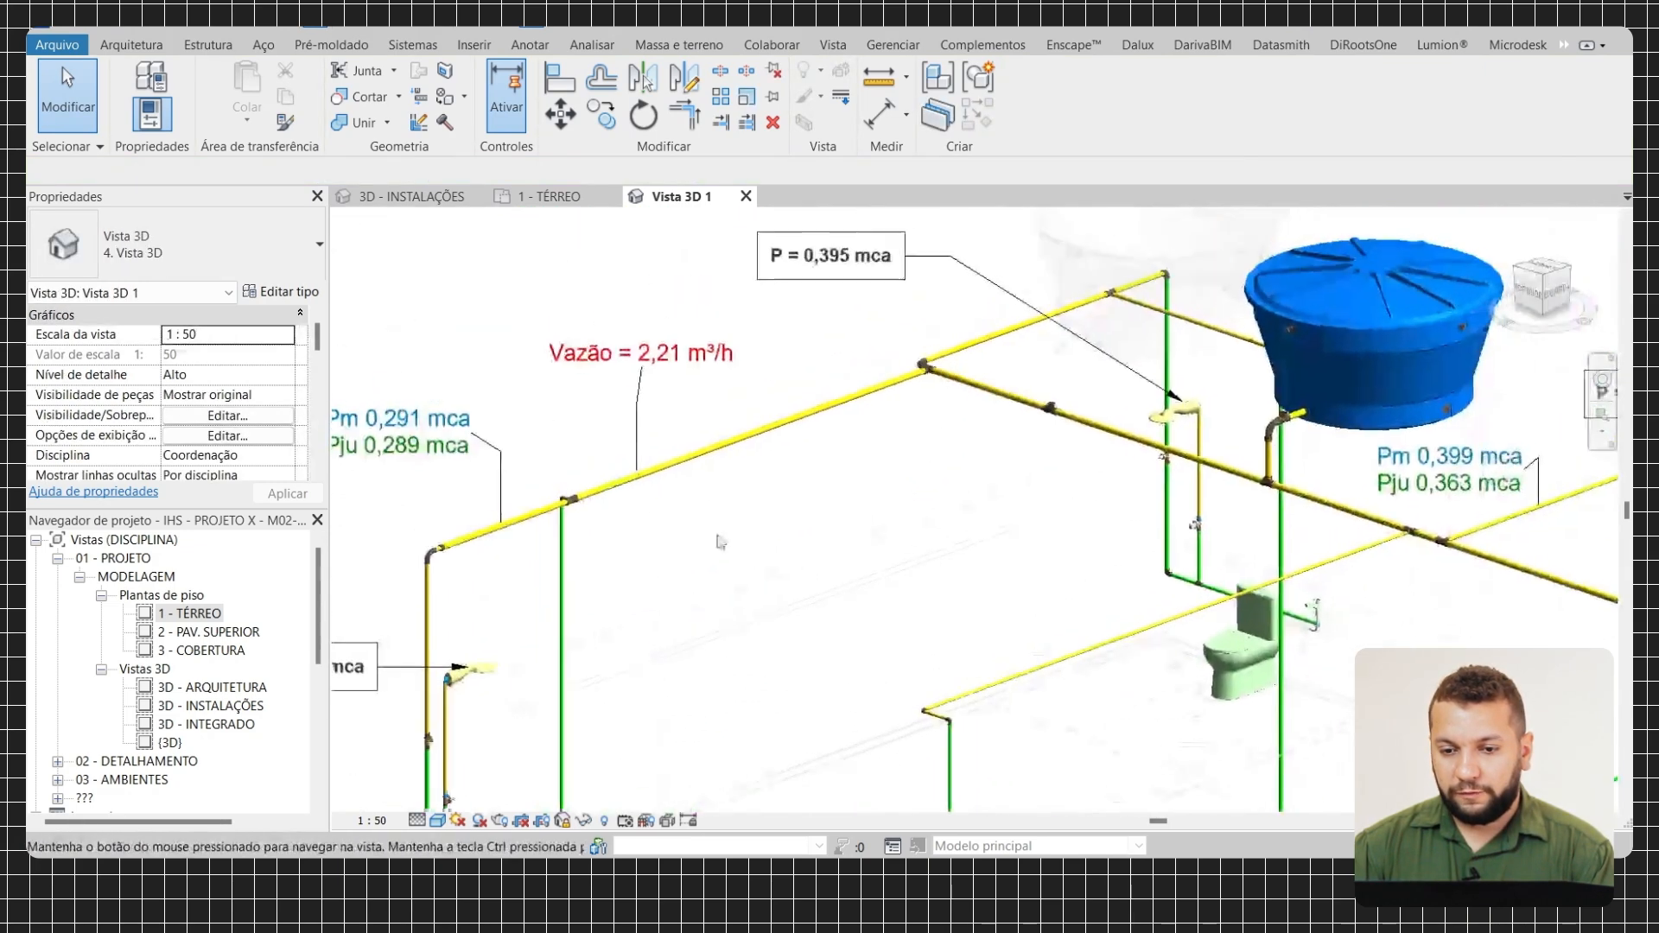
scroll(890, 406, up, 2)
middle_drag(1000, 366, 956, 358)
middle_drag(1305, 473, 1106, 435)
scroll(1105, 435, up, 3)
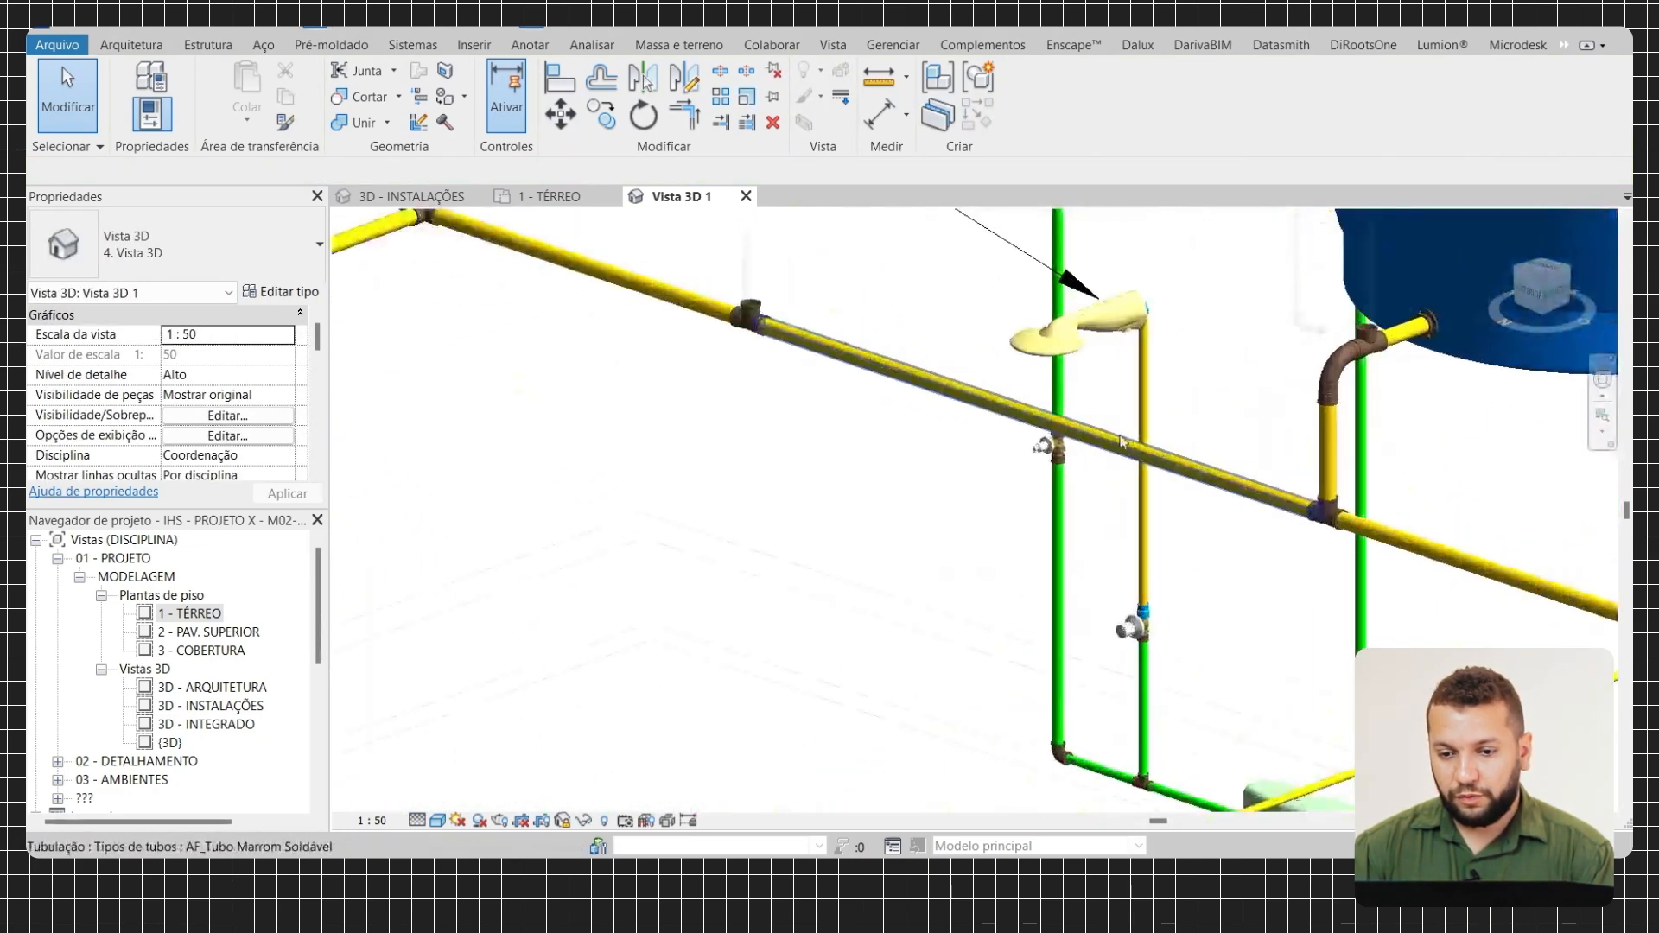
middle_drag(1324, 509, 1082, 464)
middle_drag(1112, 406, 984, 495)
scroll(982, 494, down, 2)
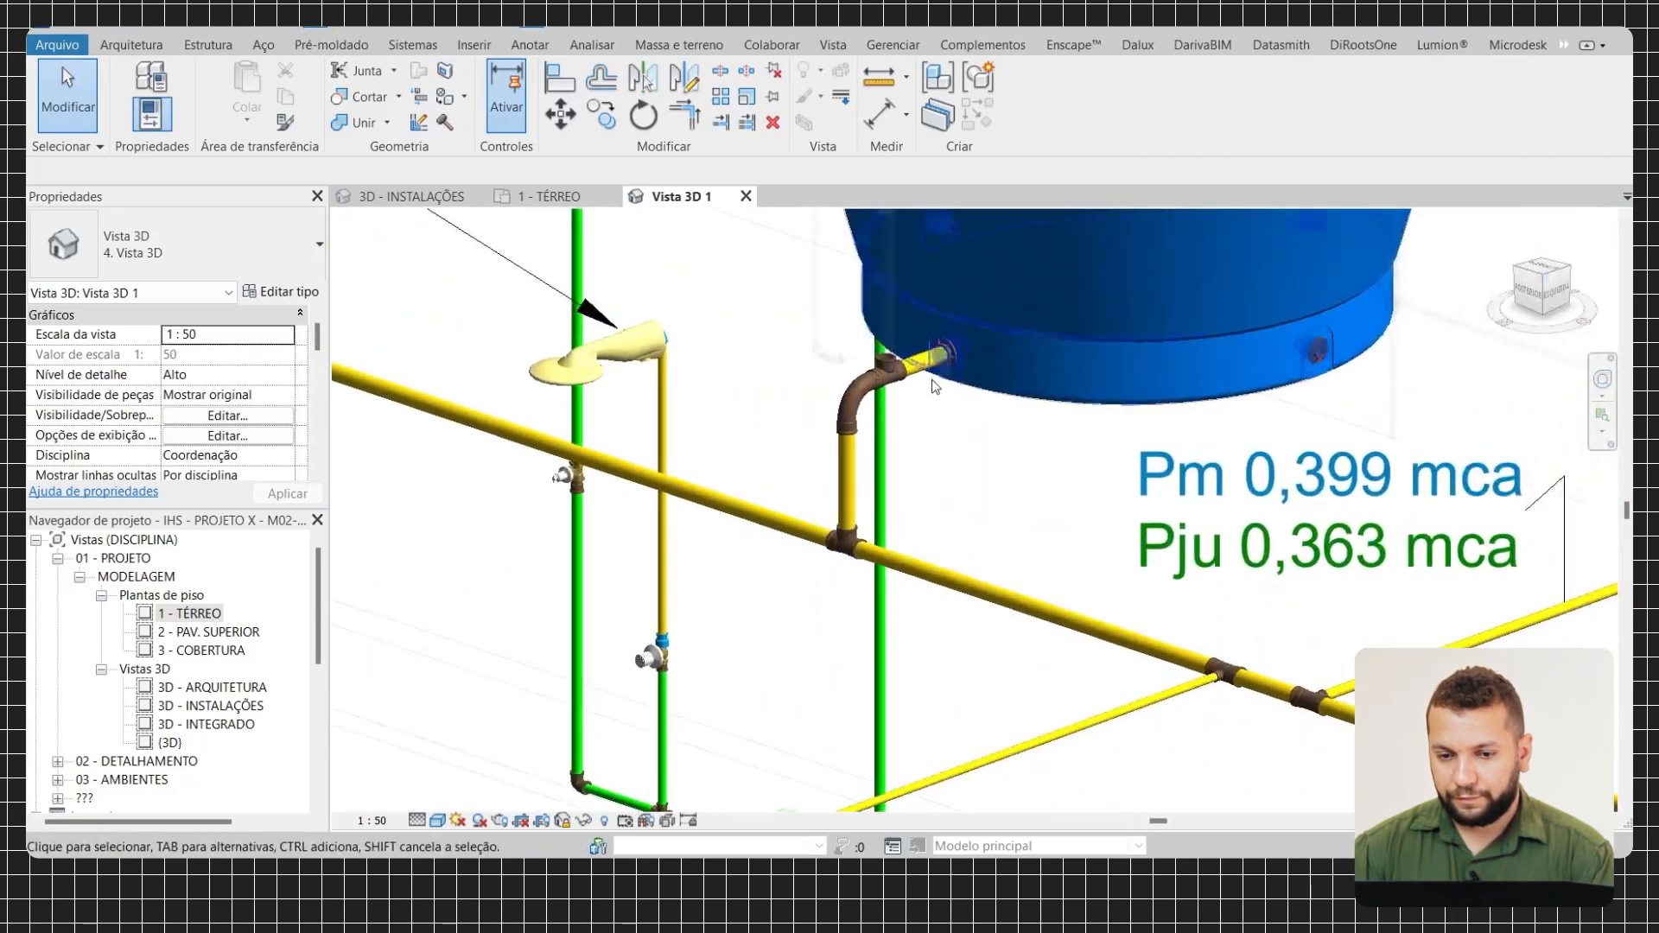
scroll(934, 481, down, 4)
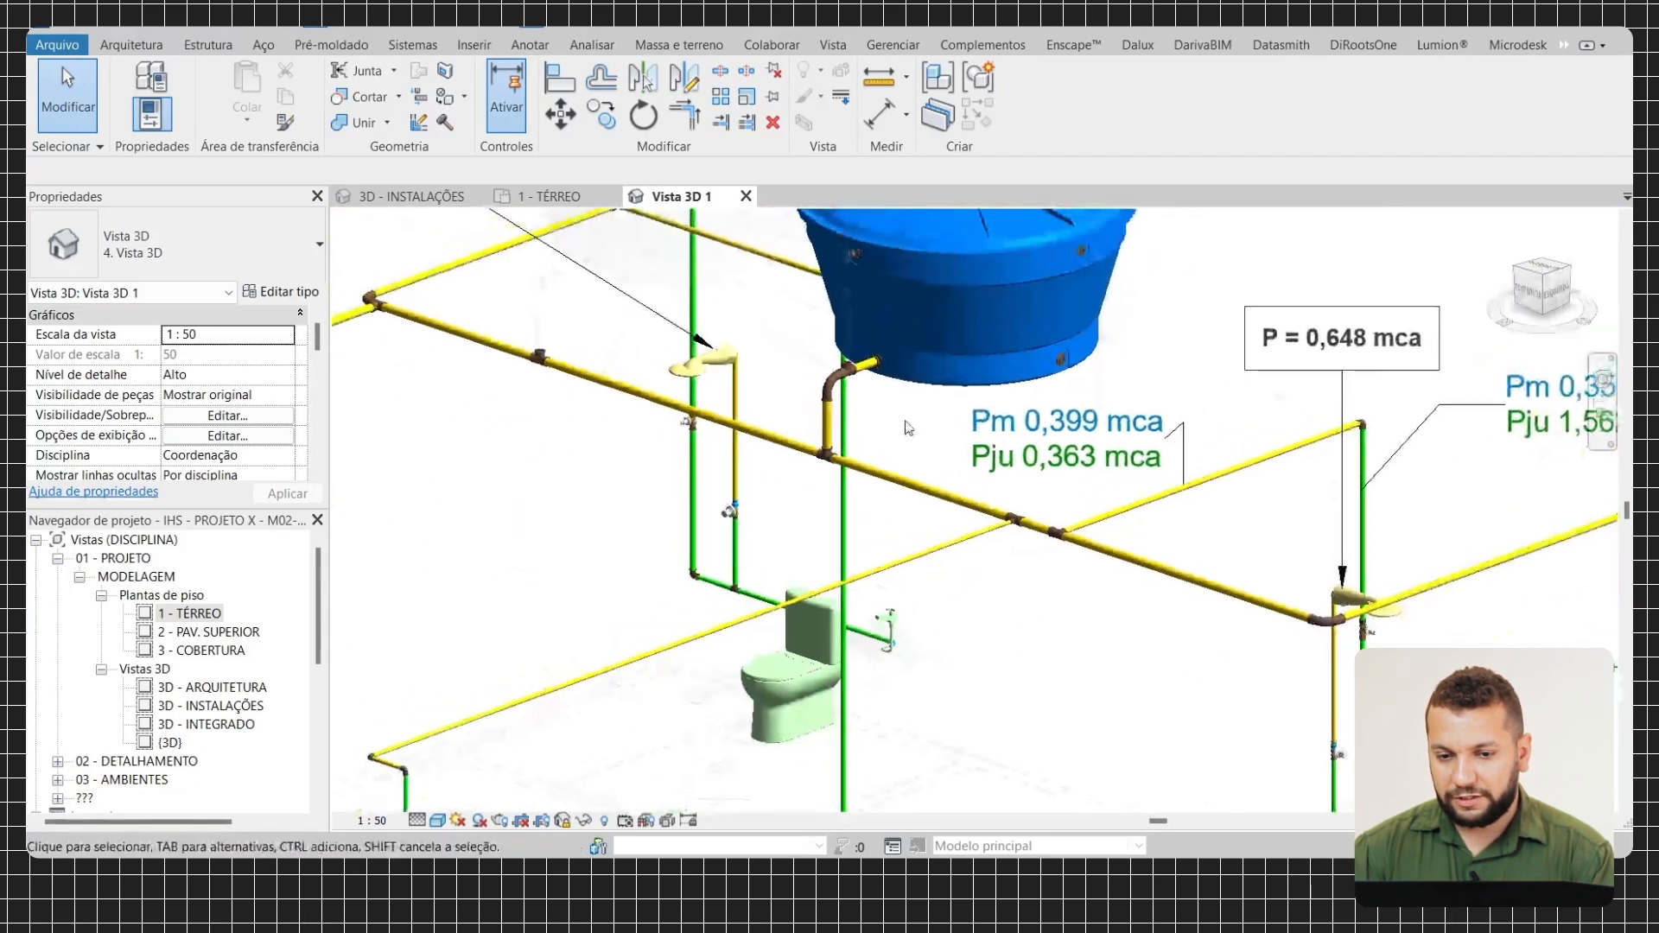
middle_drag(942, 445, 1198, 500)
scroll(1189, 494, up, 1)
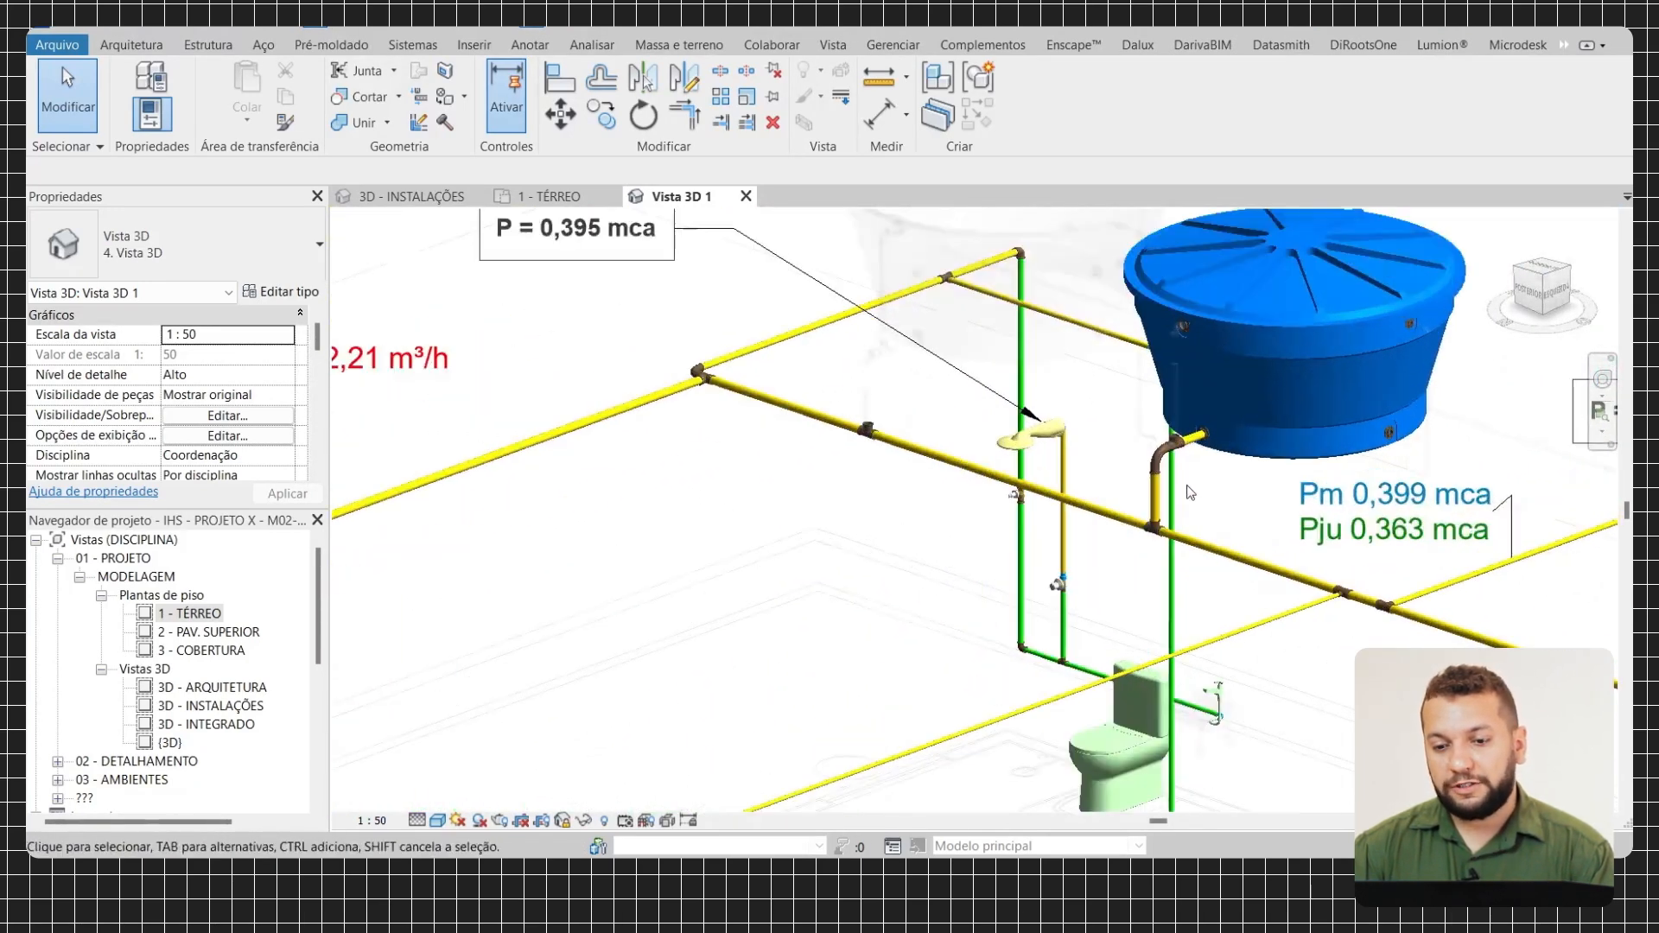
scroll(914, 428, down, 1)
middle_drag(915, 429, 1015, 447)
scroll(804, 441, down, 3)
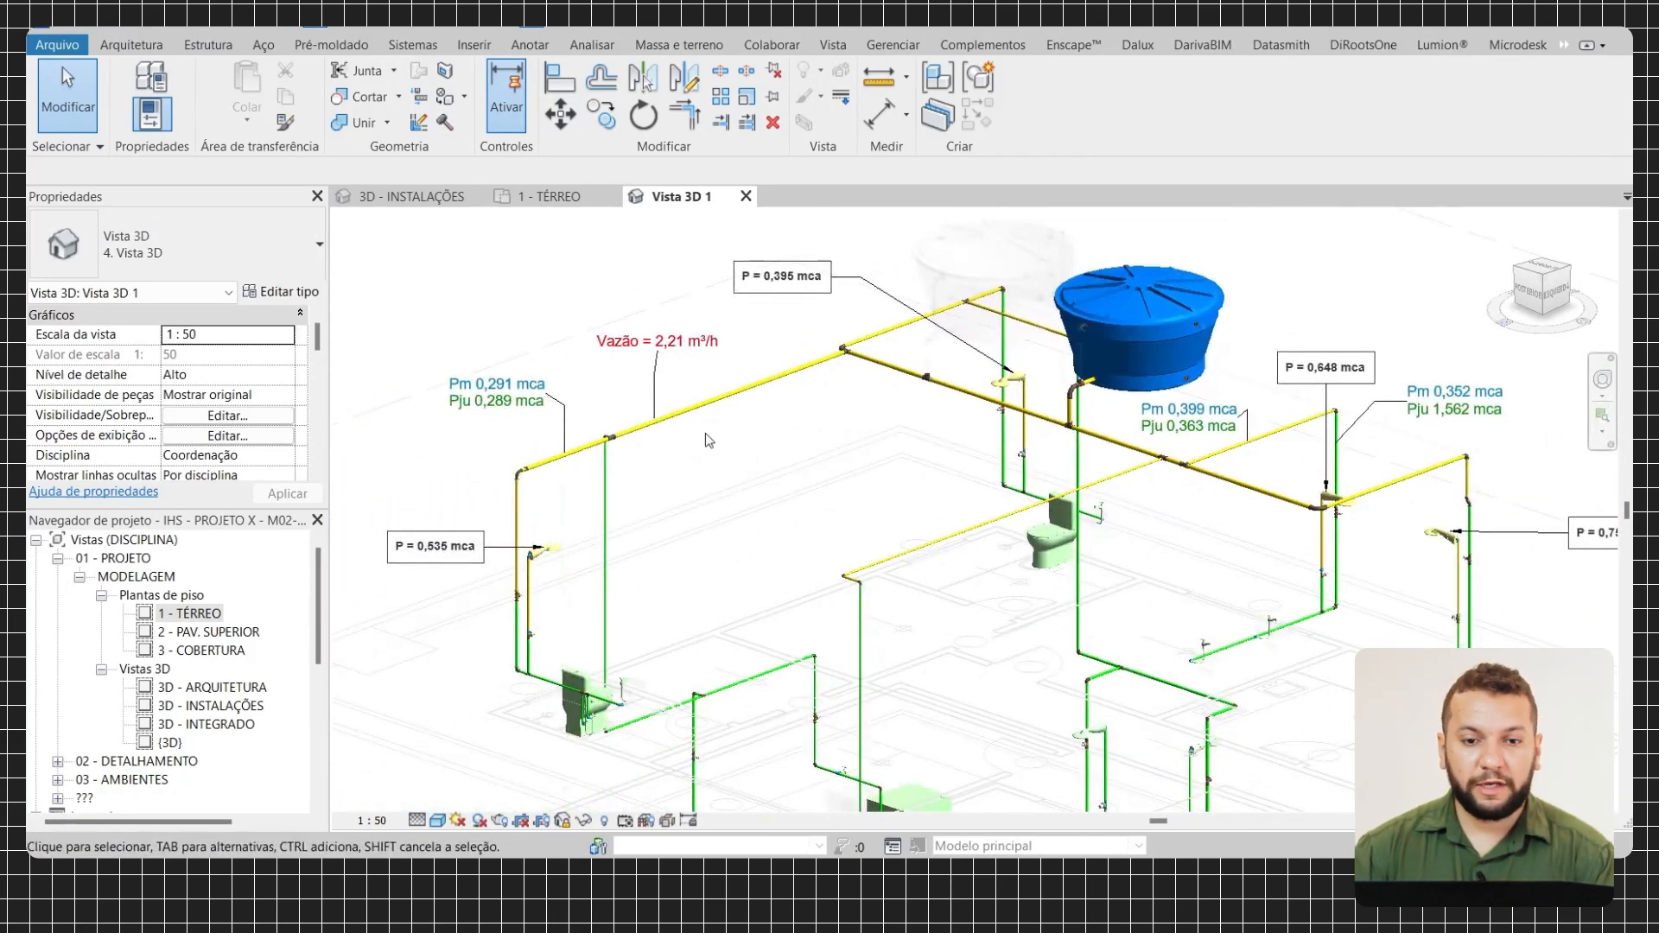
Recalculate the pipe pressures with DarivaBIM for the modified fittings and dismiss the result dialog
click(1566, 45)
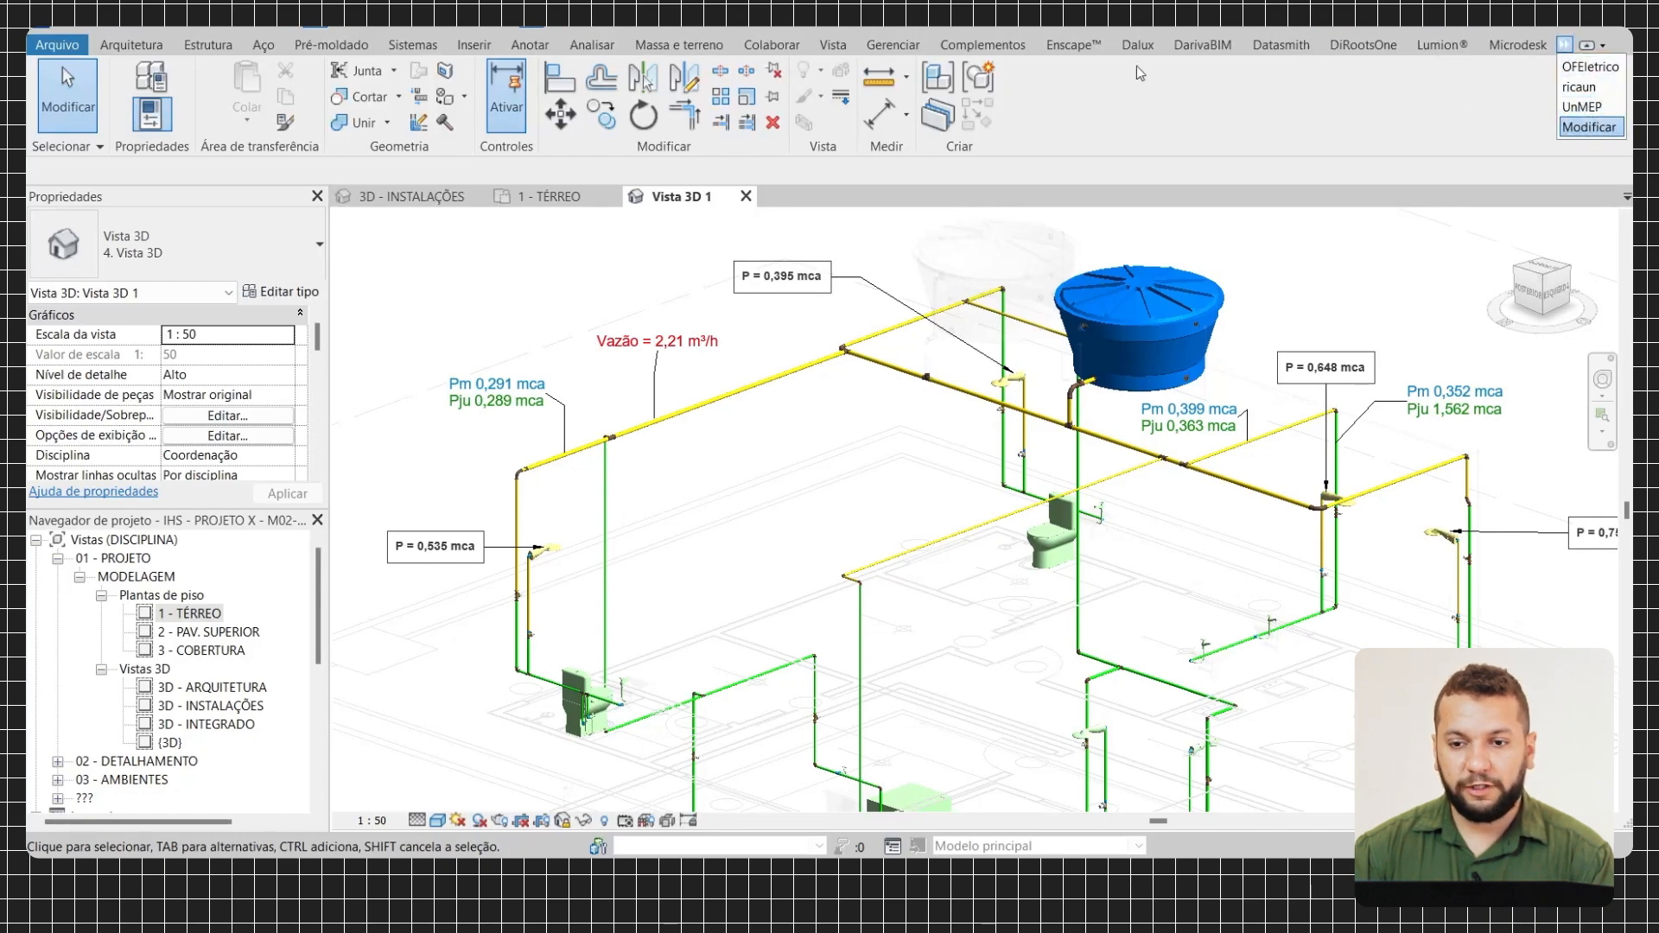
click(1206, 48)
click(188, 93)
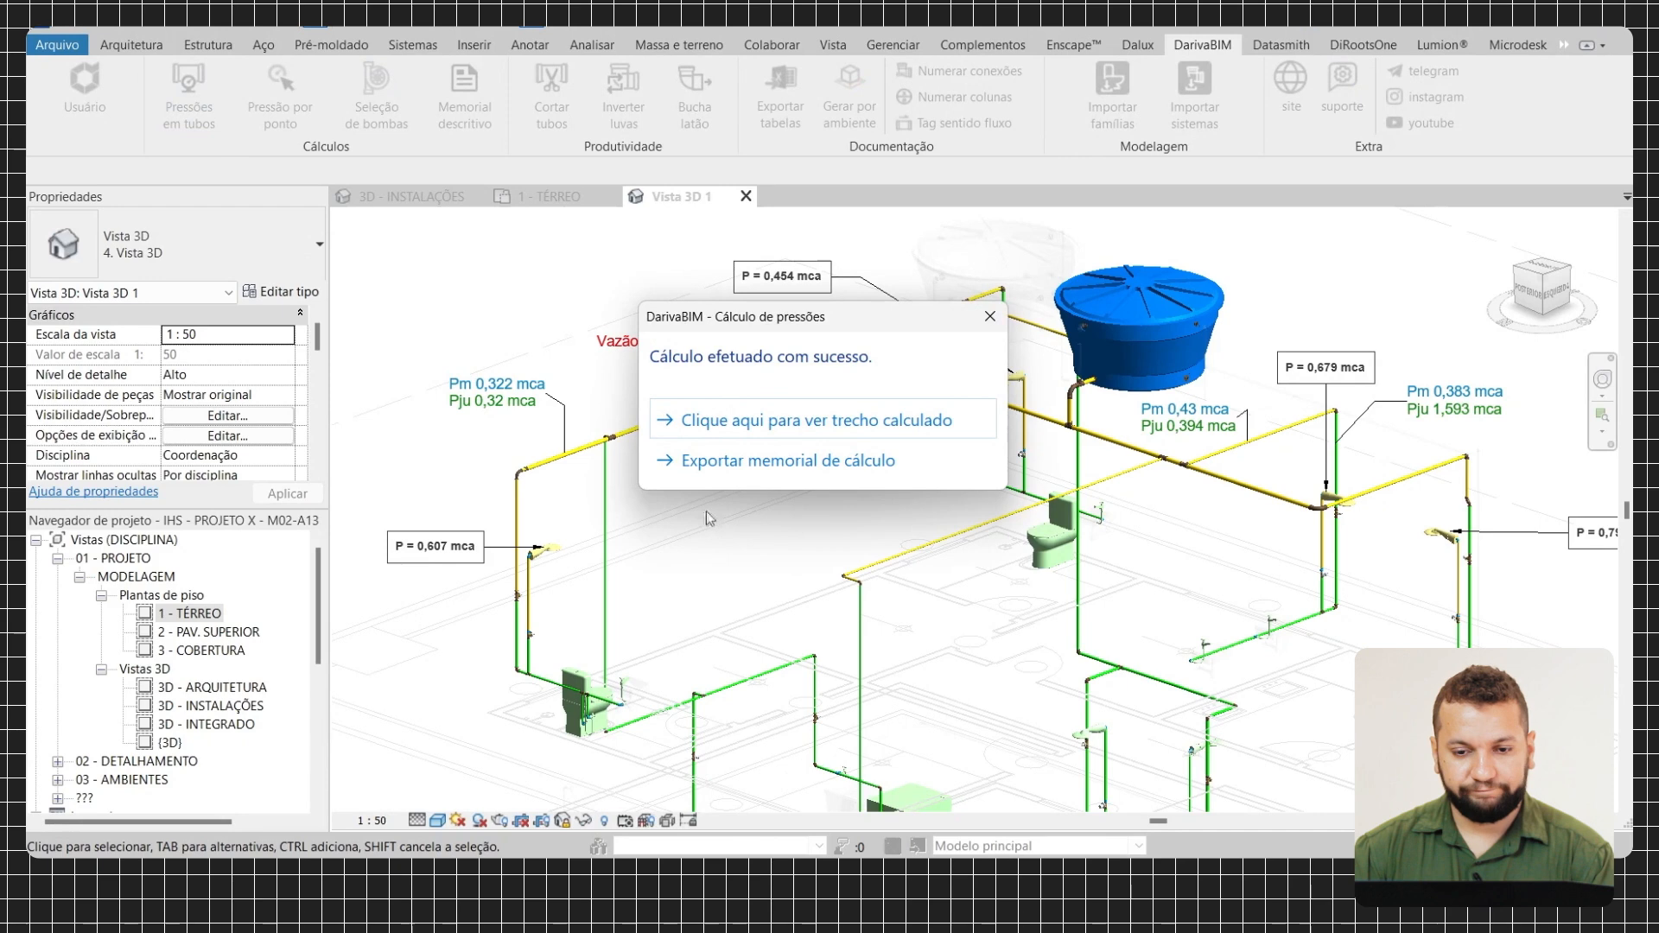
click(990, 317)
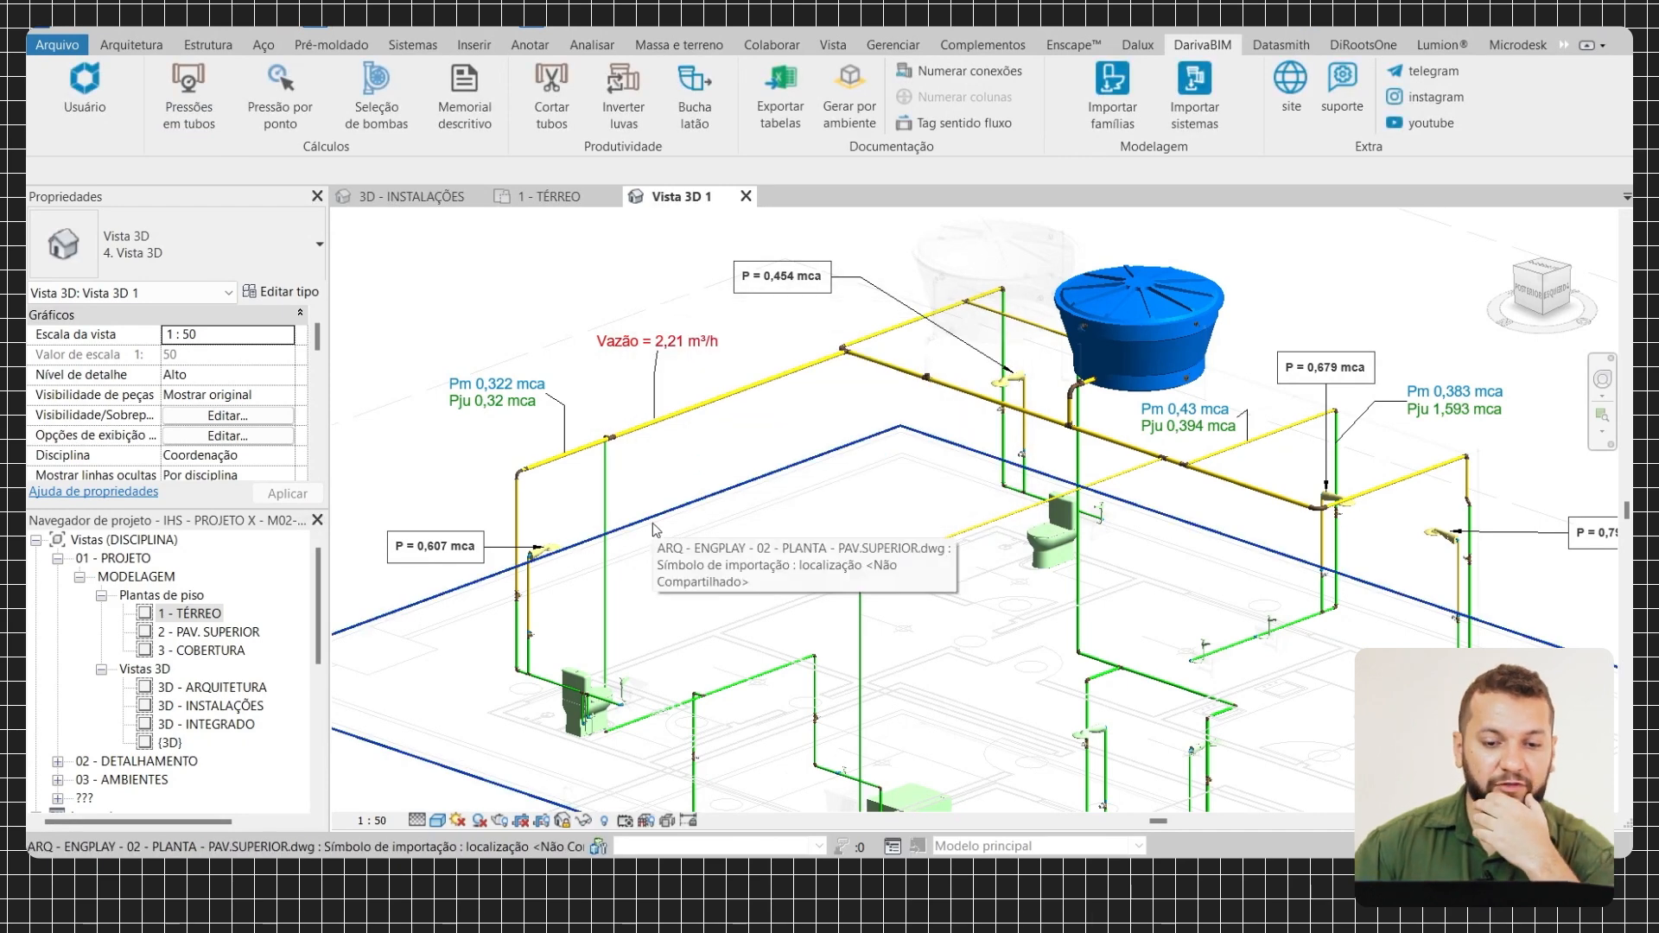
Review the recalculated pressure tags at the showers and along the pipes of the network
scroll(994, 519, down, 2)
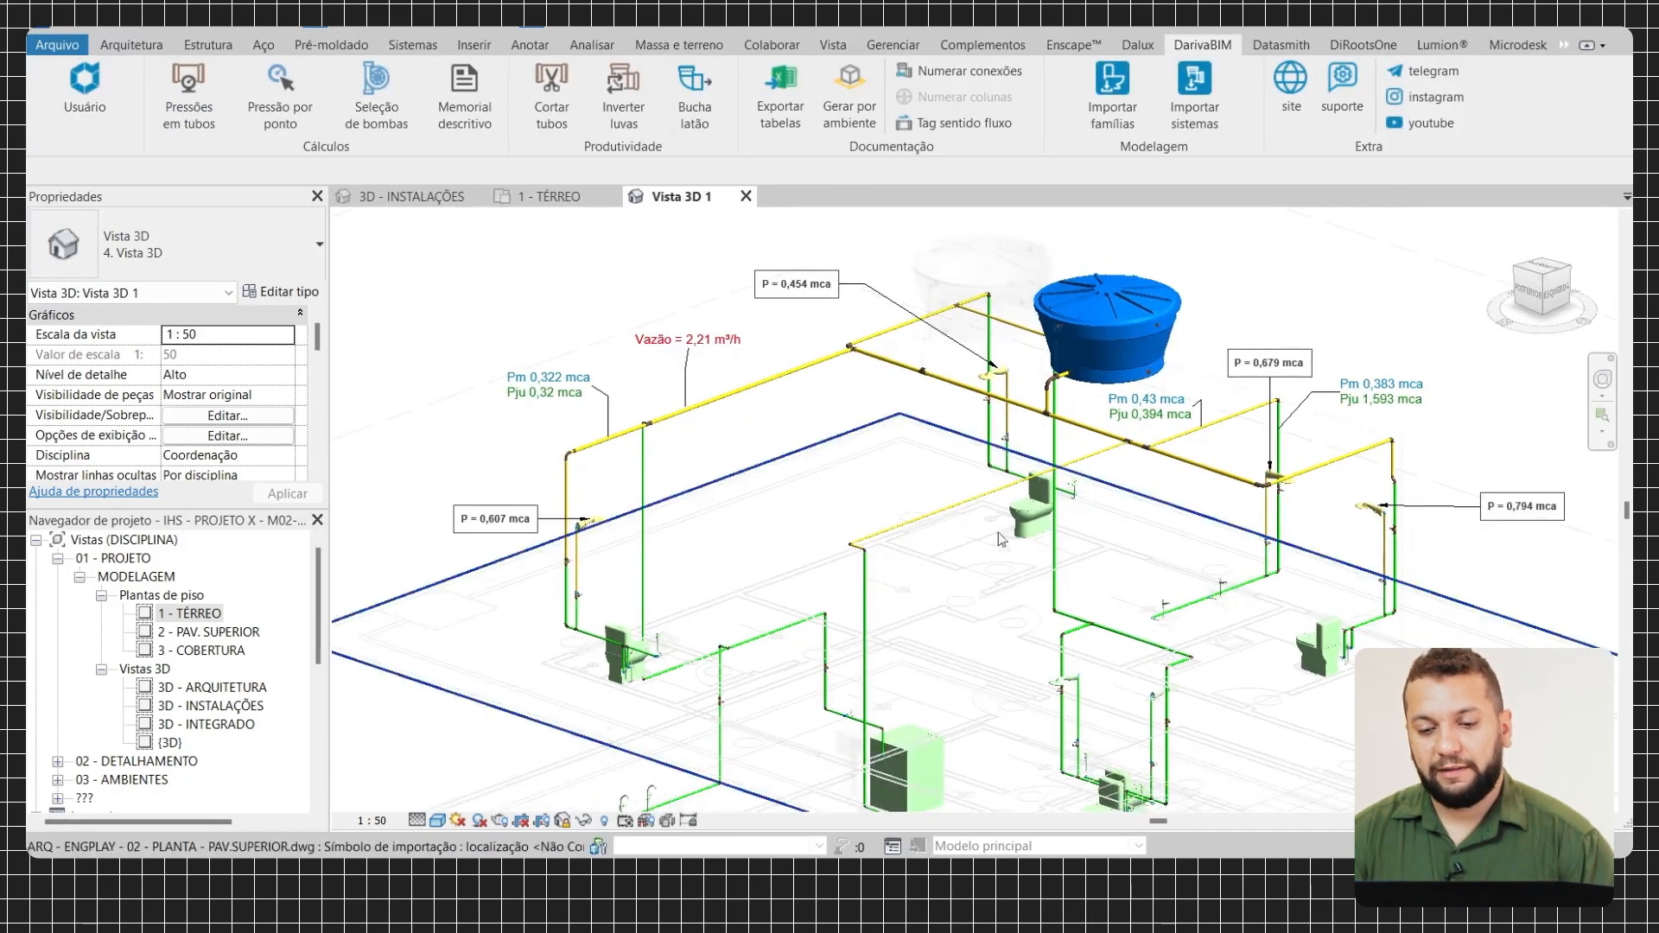
scroll(810, 473, up, 2)
scroll(971, 495, down, 1)
middle_drag(971, 494, 735, 456)
scroll(1183, 492, up, 3)
middle_drag(1205, 489, 1090, 433)
scroll(1118, 435, down, 2)
scroll(1118, 434, up, 2)
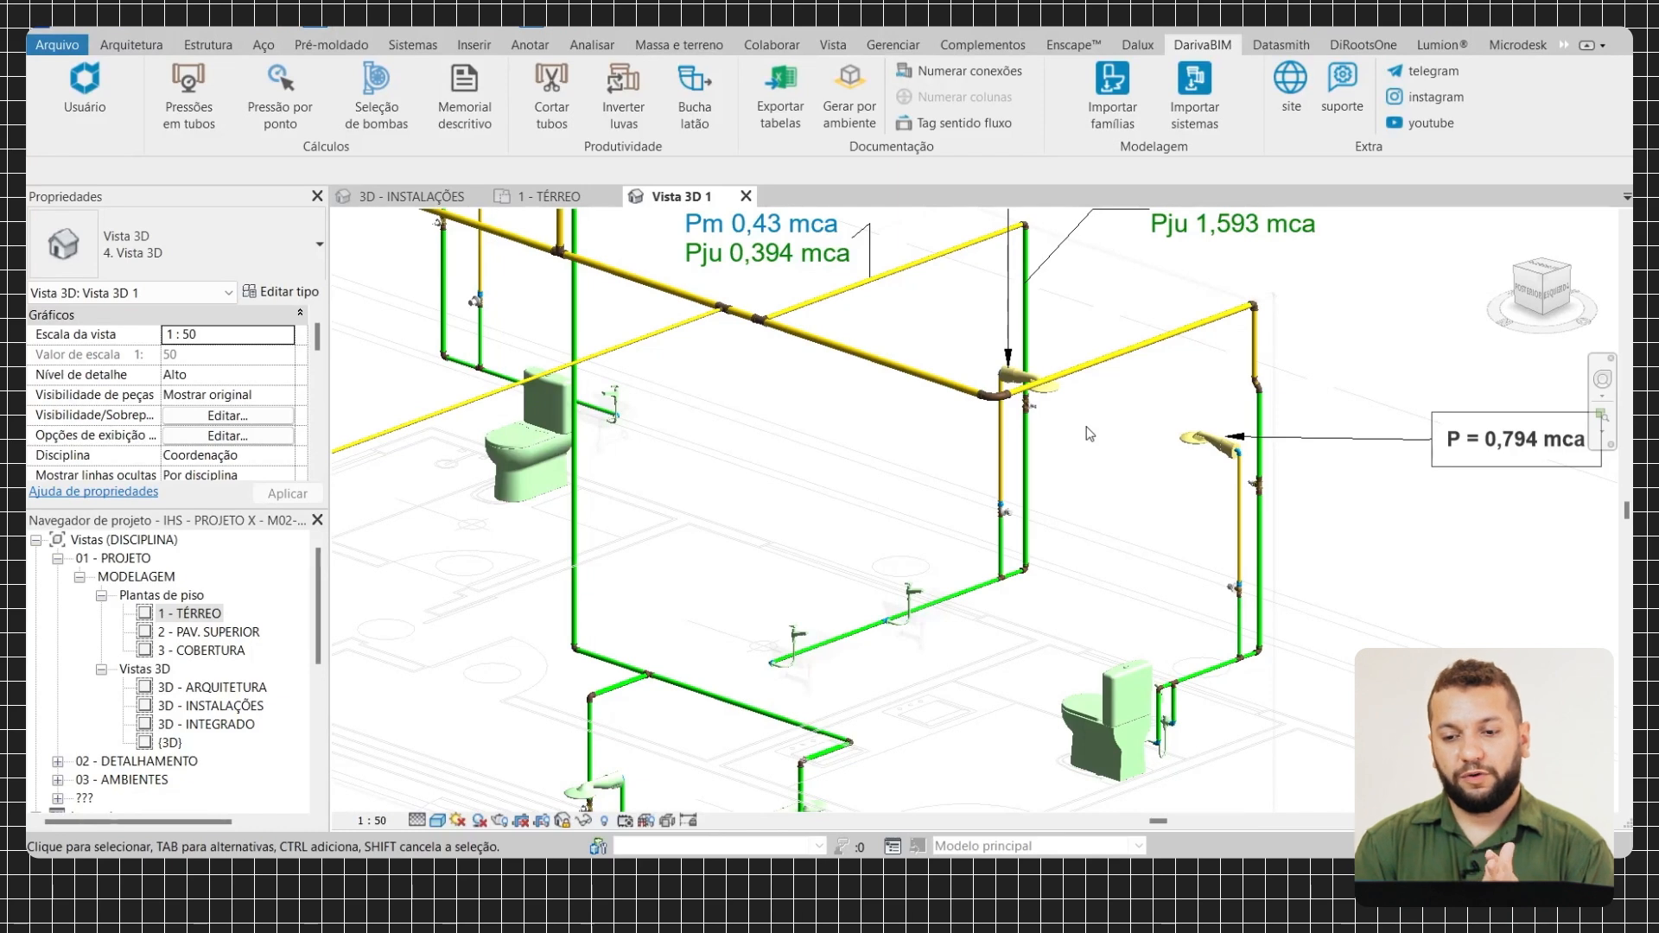
Set the level elevation of both 2000 L water tanks on 3 - COBERTURA to 0,7000 m
scroll(1089, 434, down, 2)
middle_drag(1012, 587, 1078, 855)
click(873, 459)
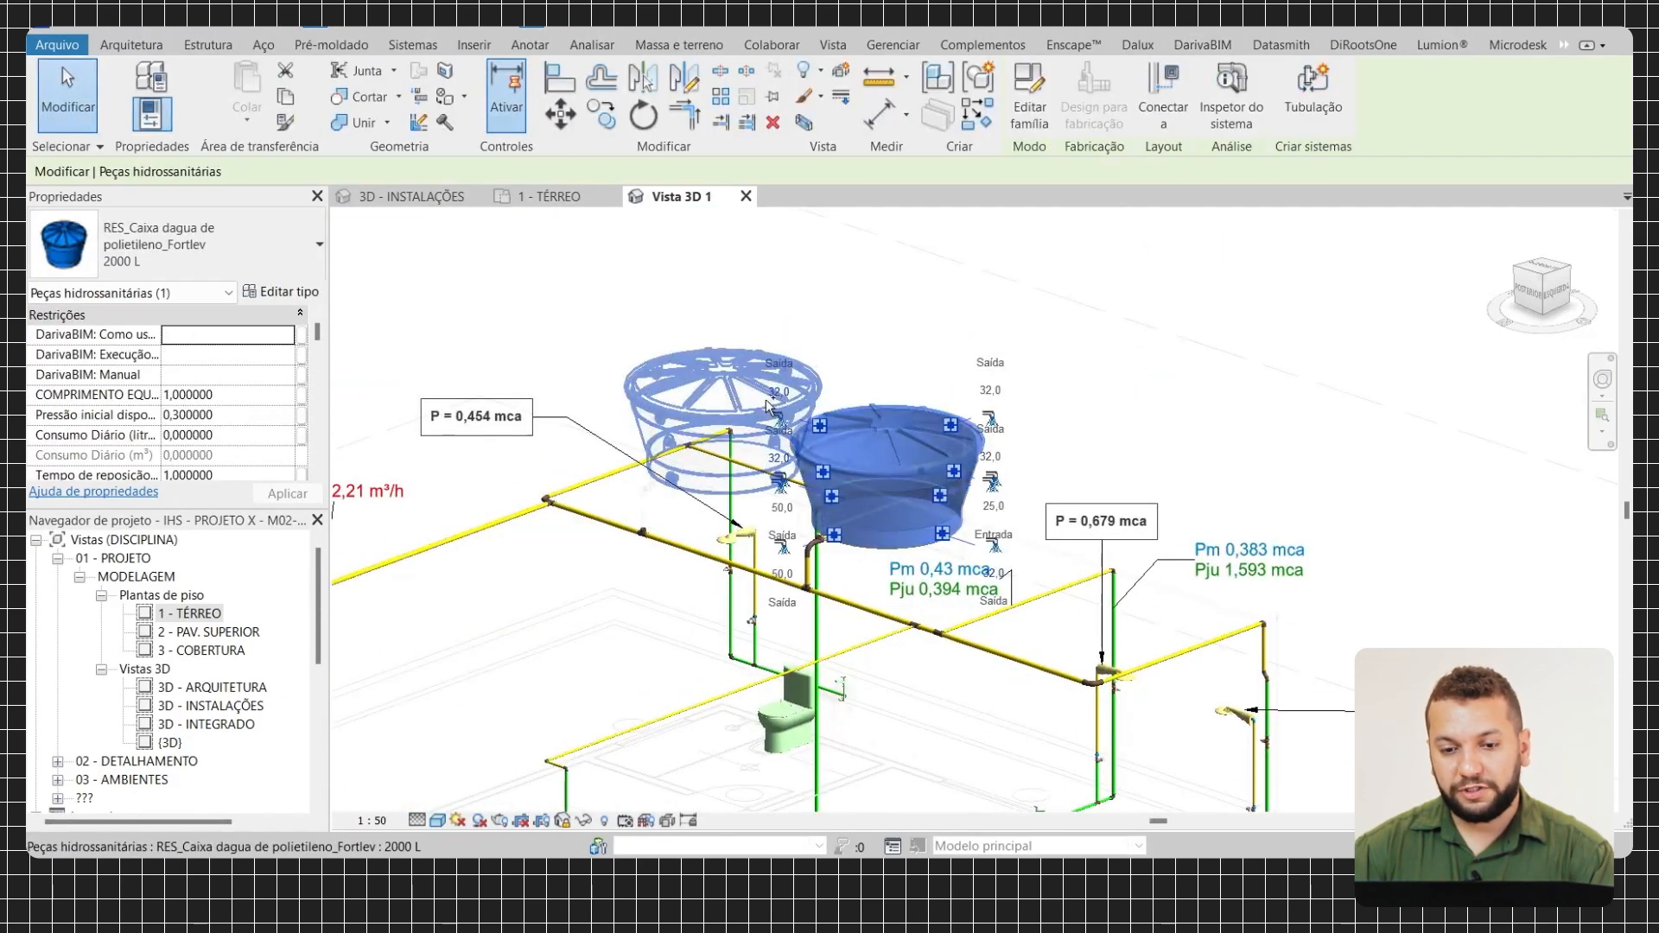
ctrl+click(766, 399)
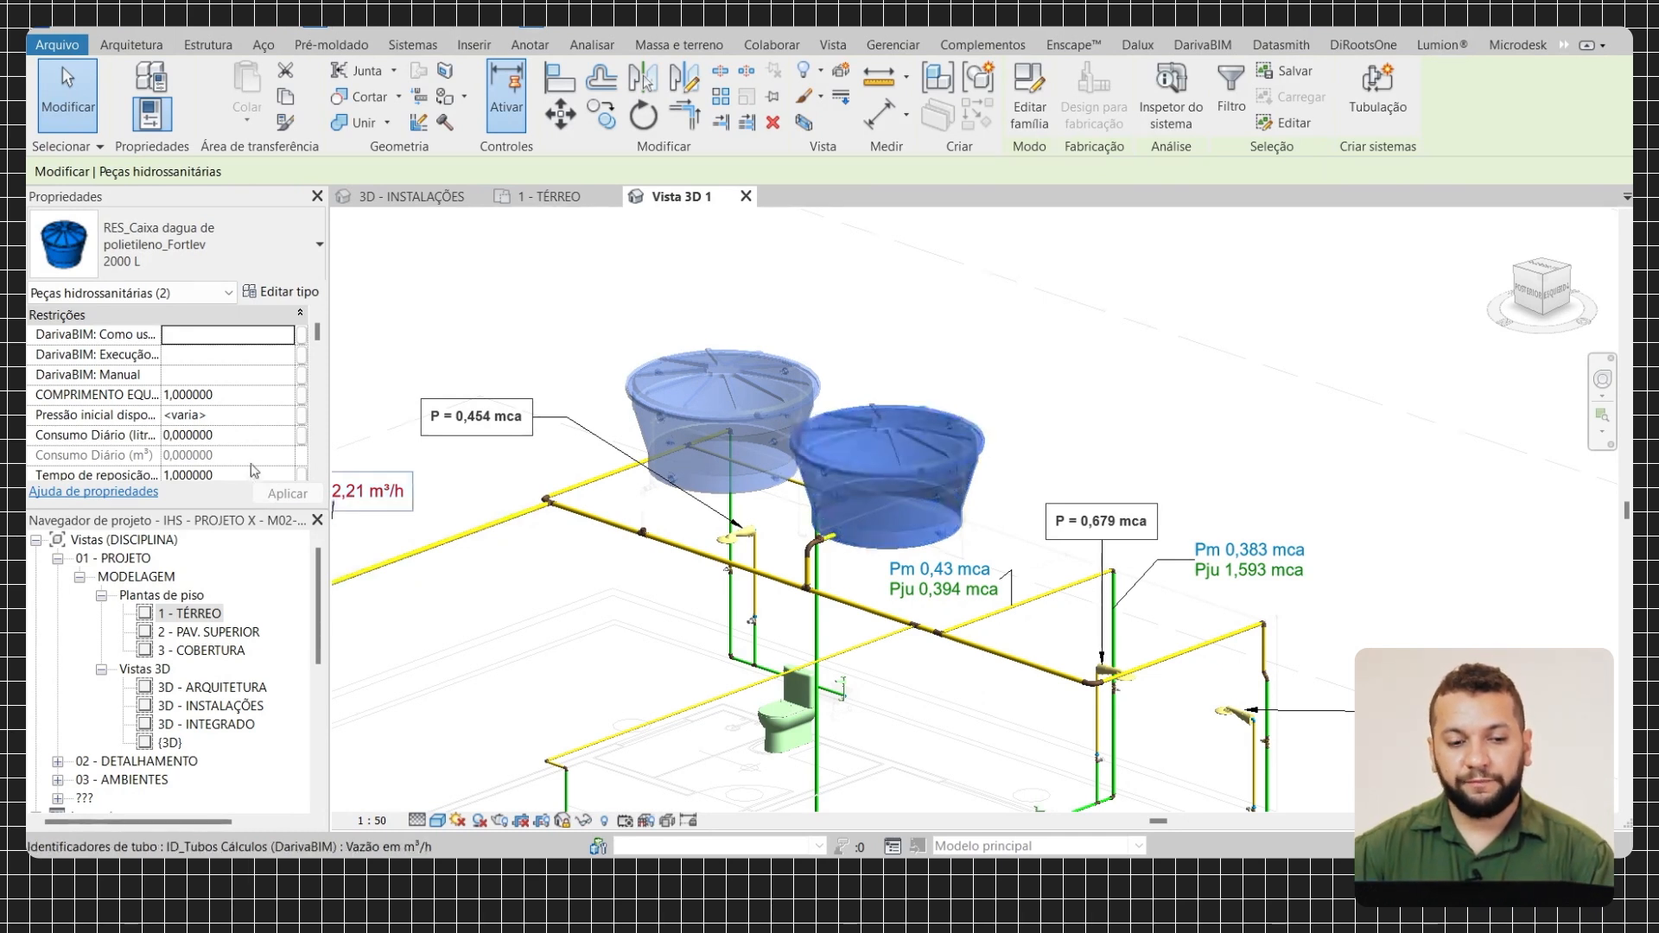
scroll(229, 407, down, 6)
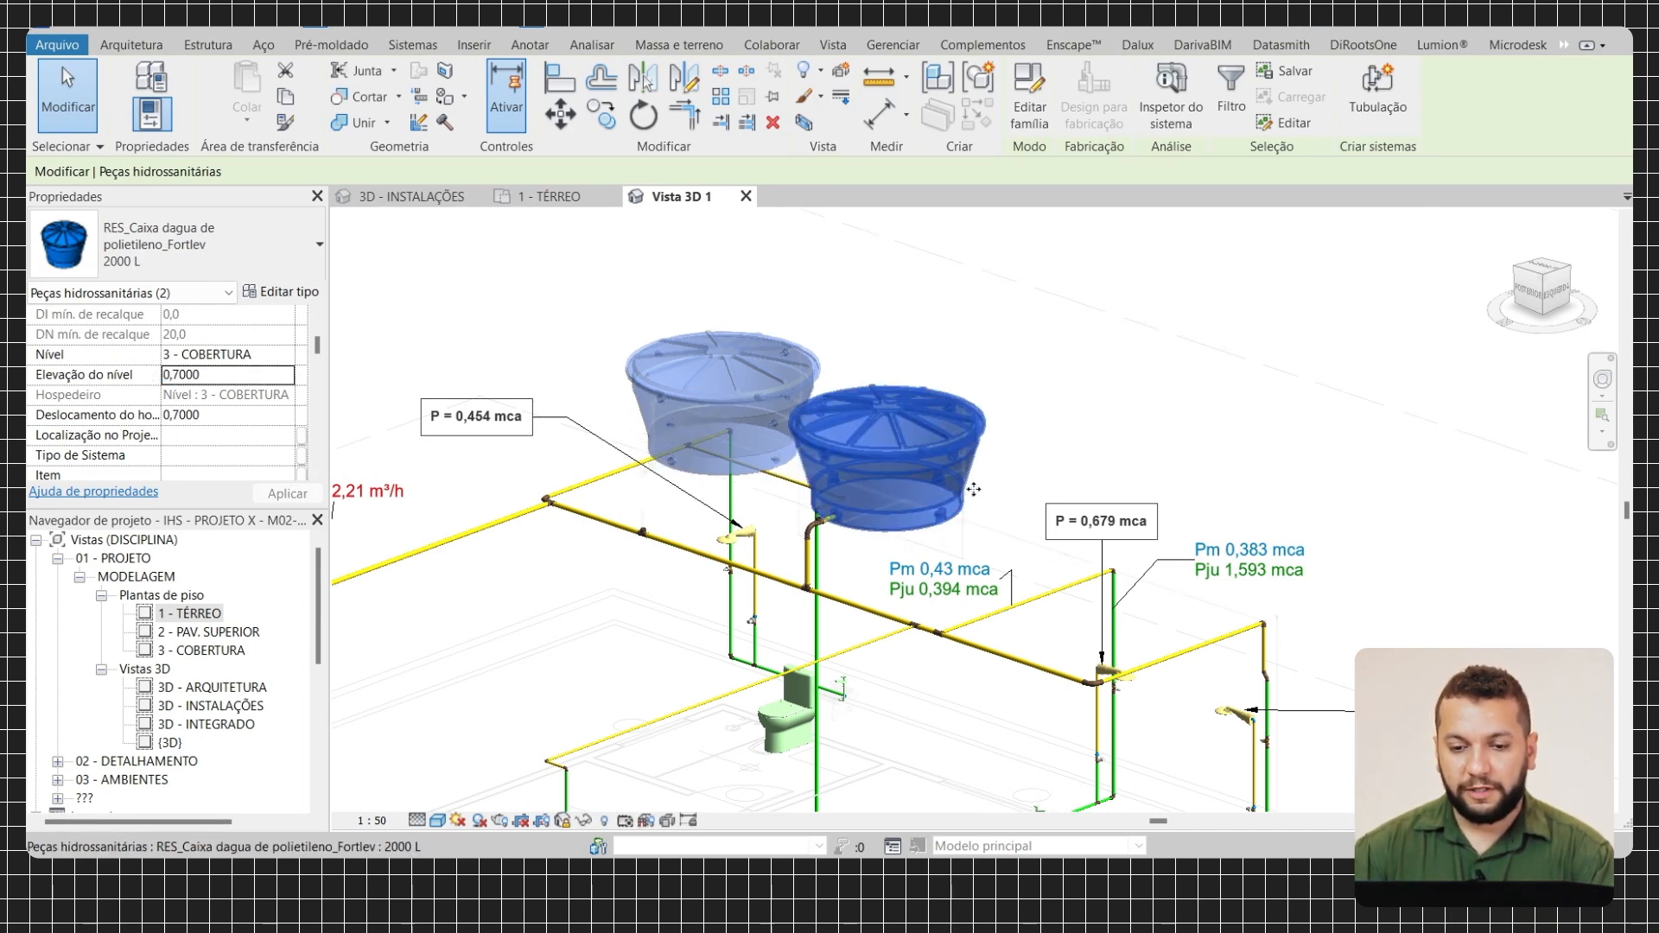
key(Escape)
Run the DarivaBIM pipe pressure calculation again for the raised water tanks and close the result dialog
scroll(1010, 573, down, 2)
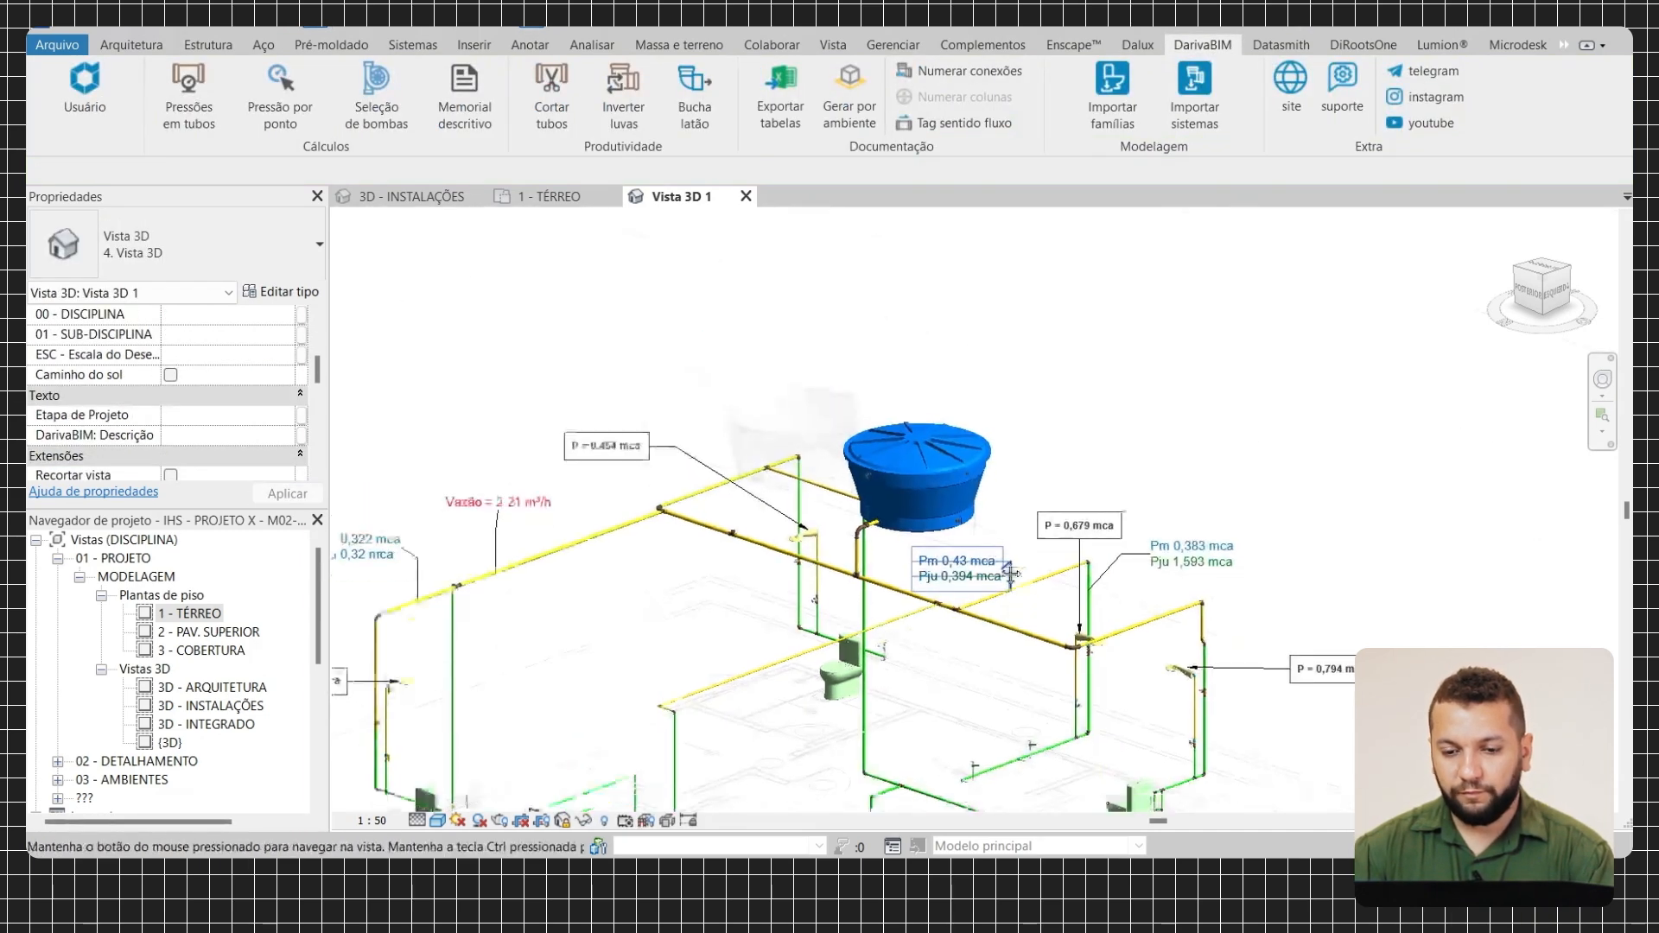
scroll(1011, 573, up, 5)
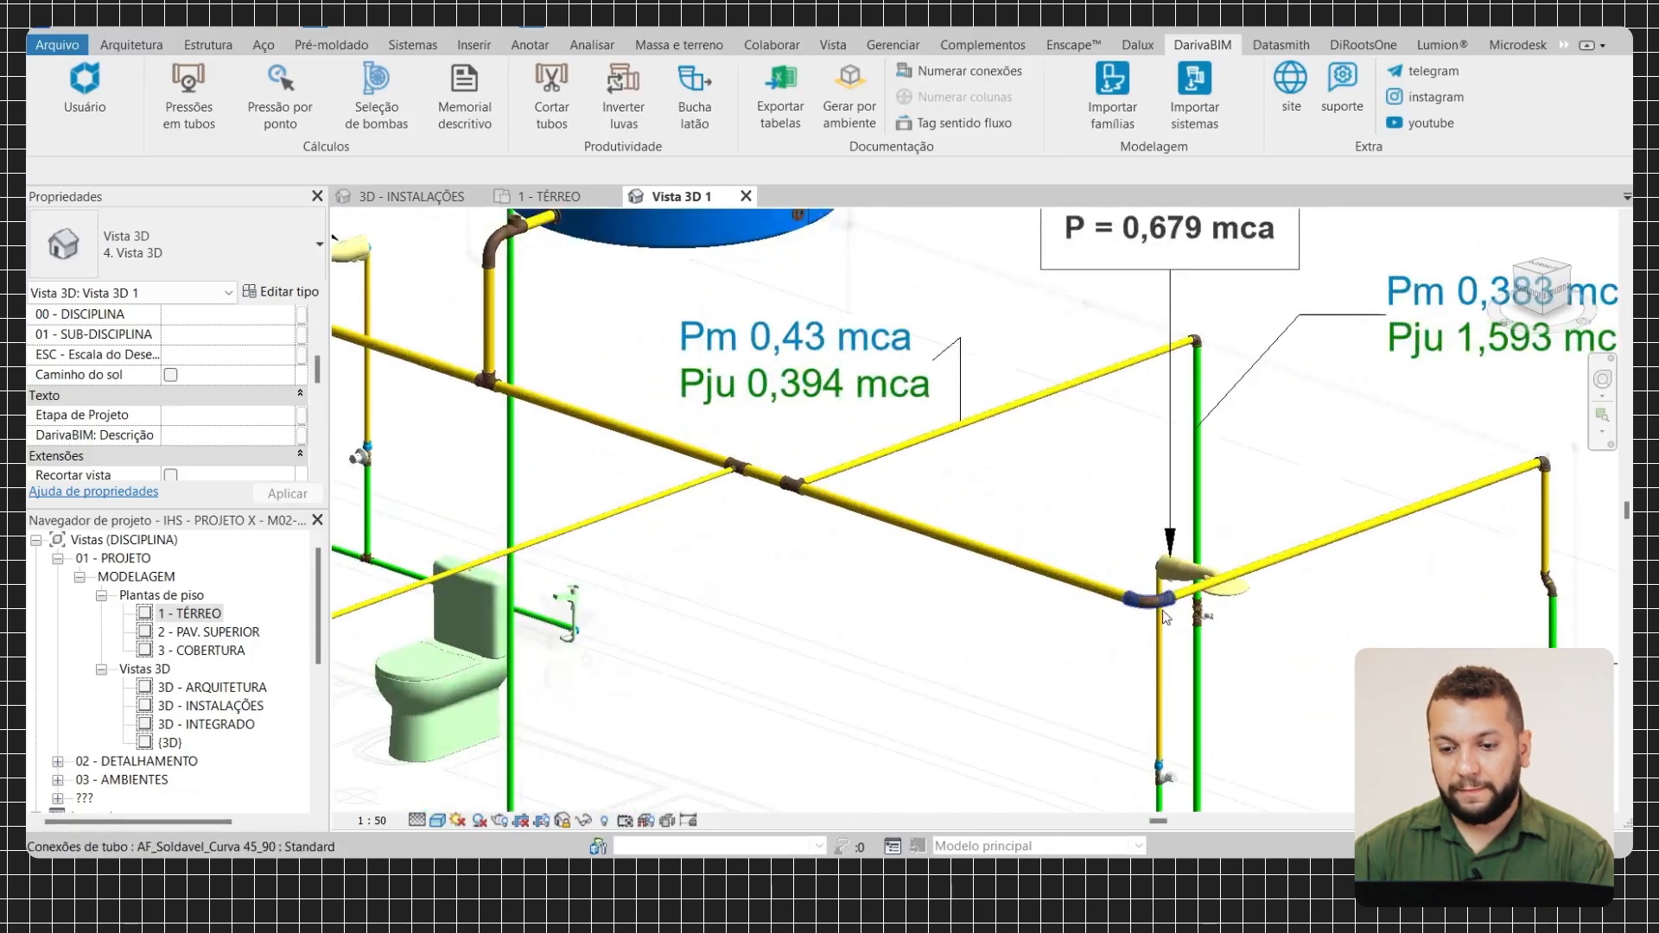
scroll(1115, 601, down, 3)
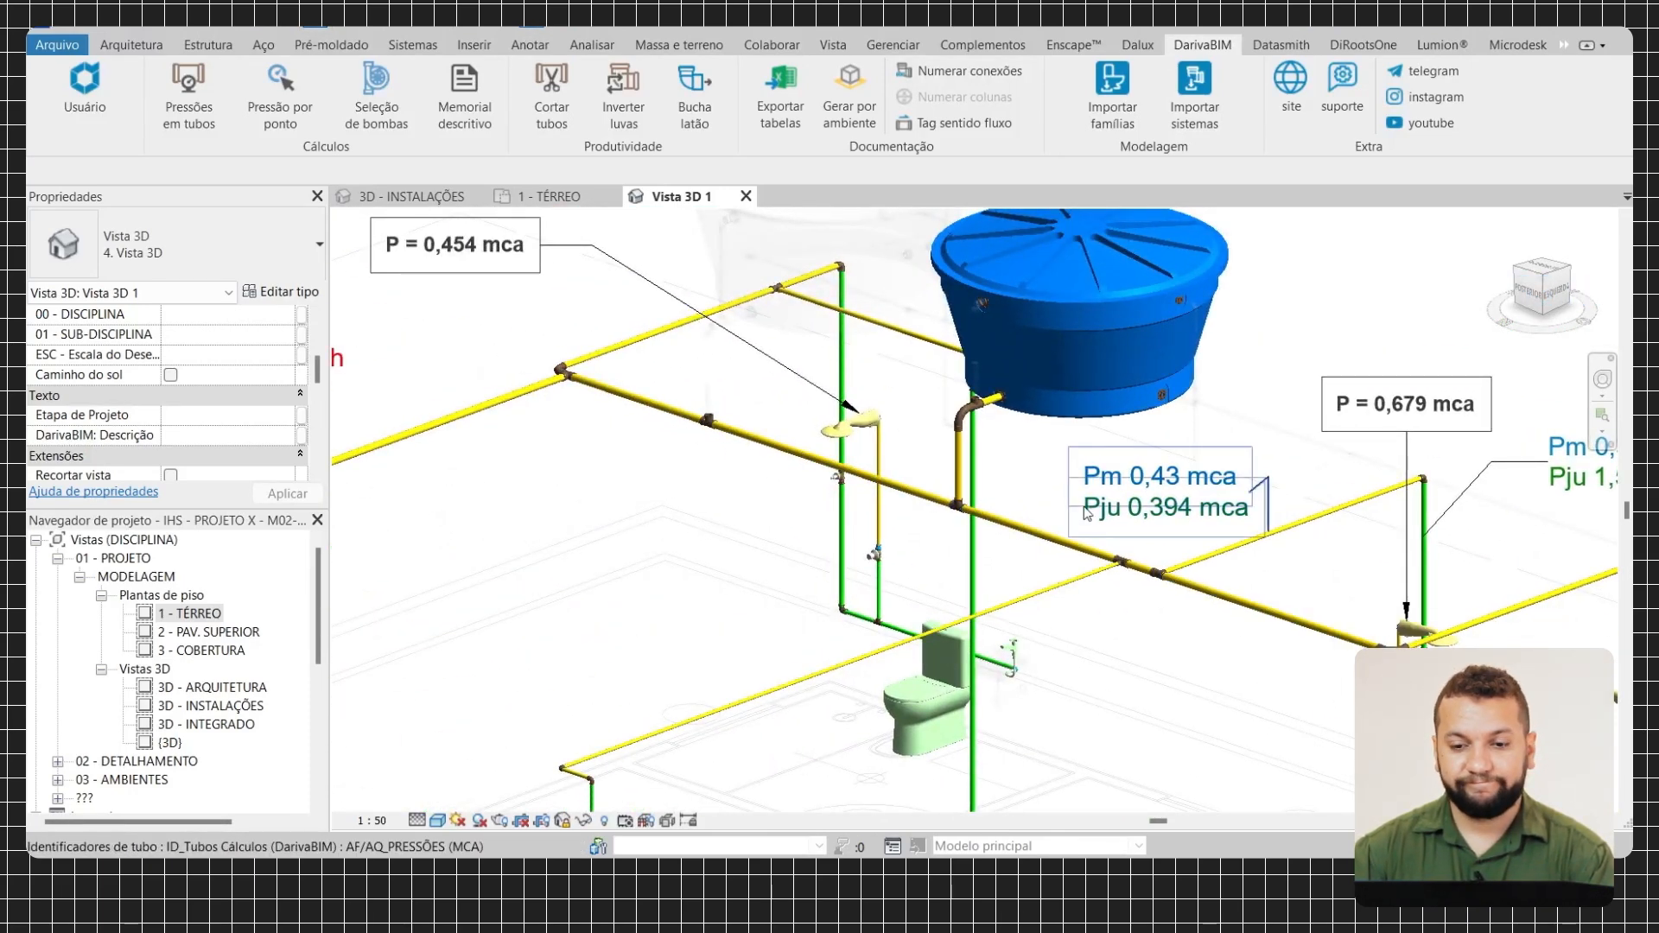
scroll(1076, 508, up, 2)
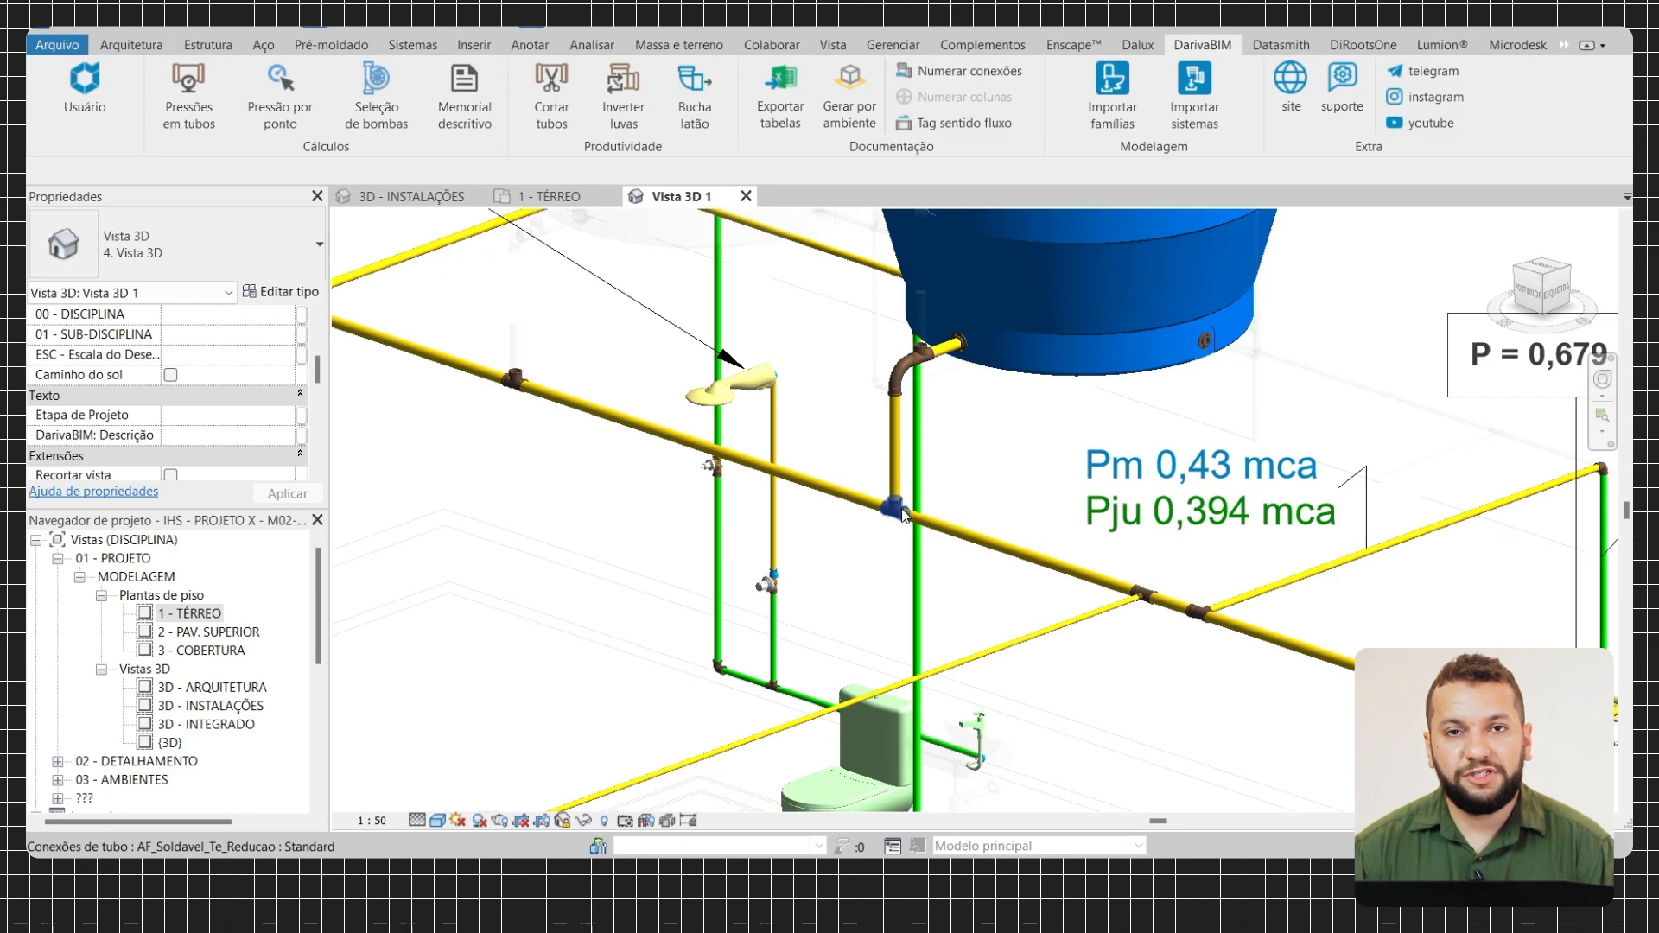
scroll(903, 516, down, 5)
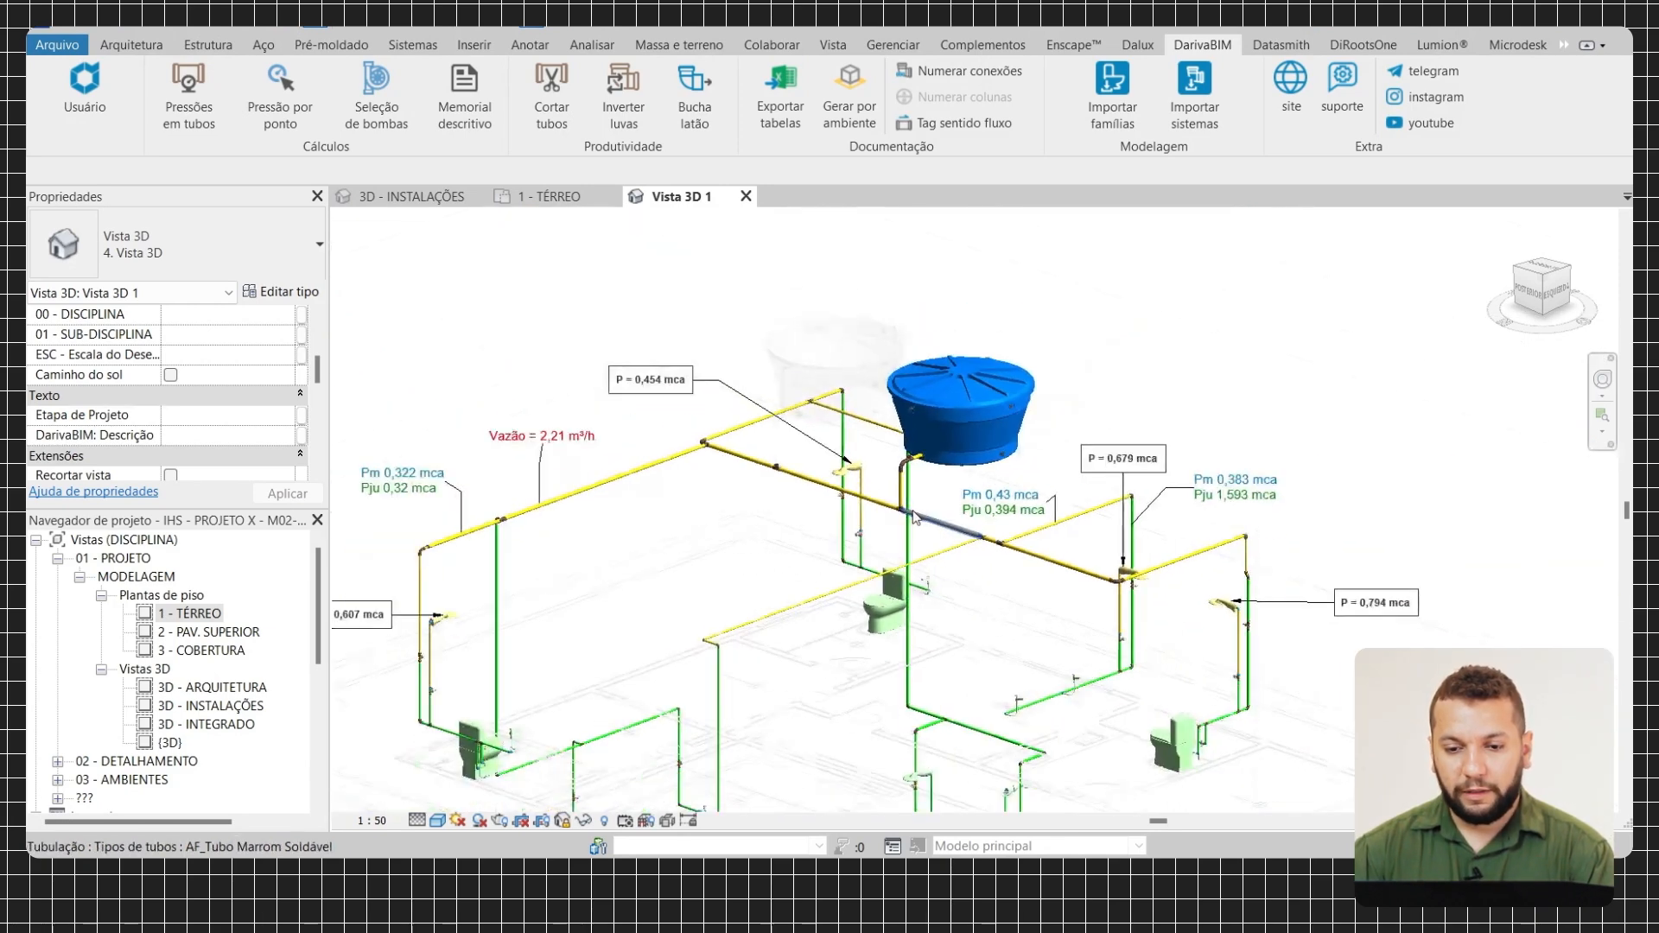
scroll(1035, 391, up, 3)
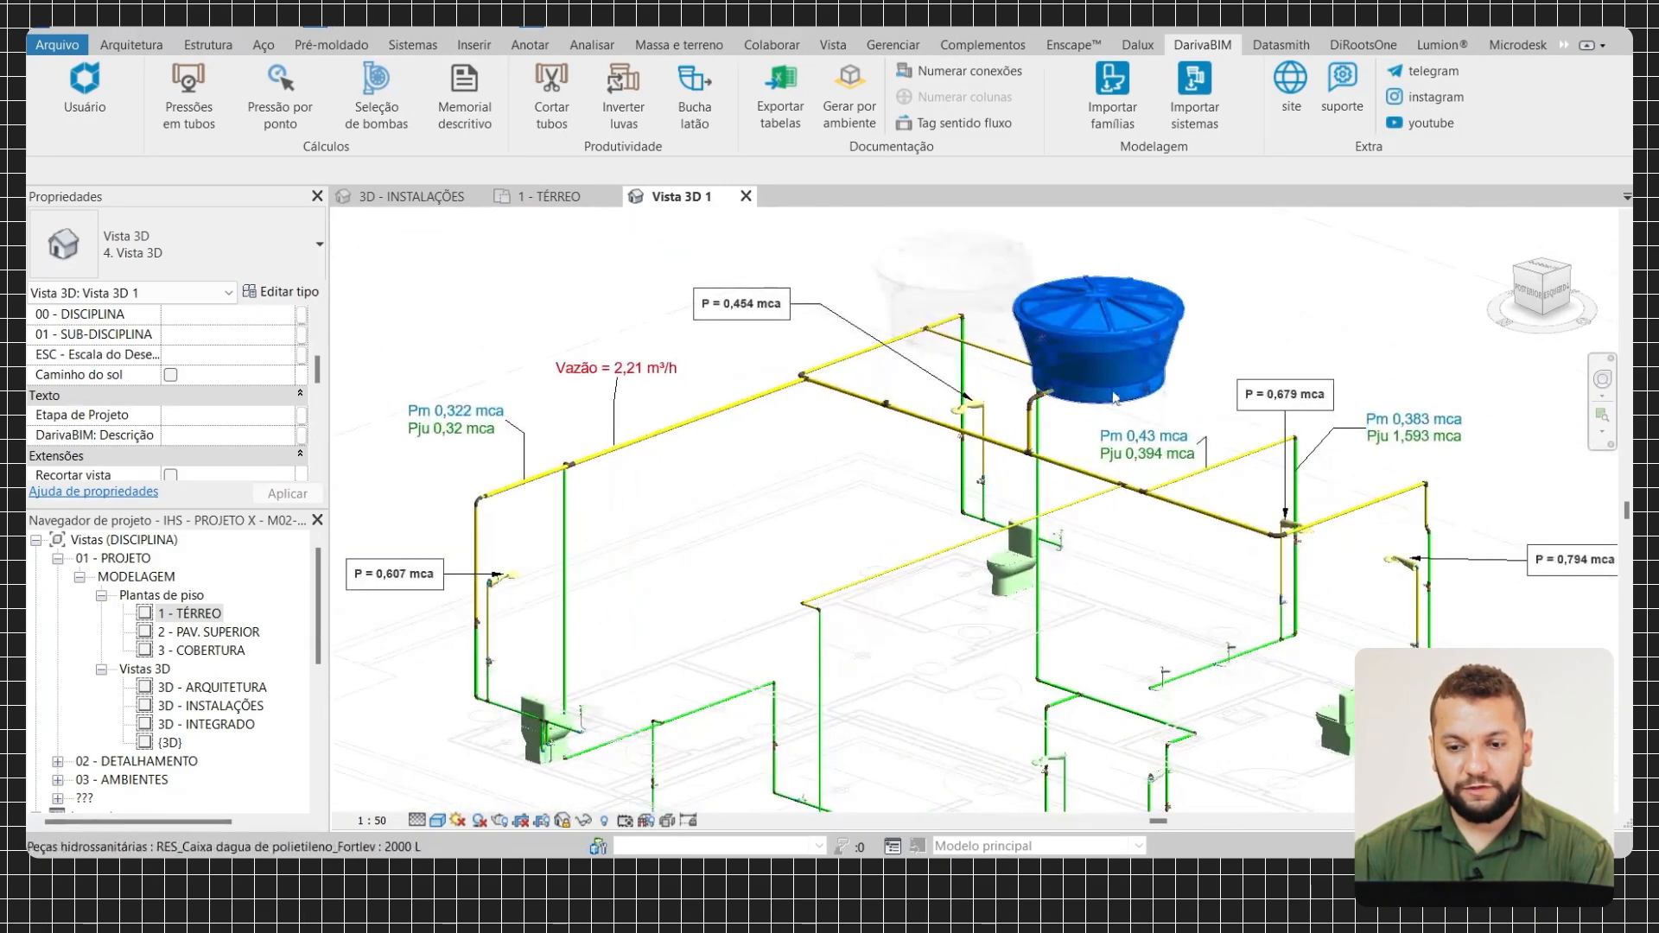
click(188, 95)
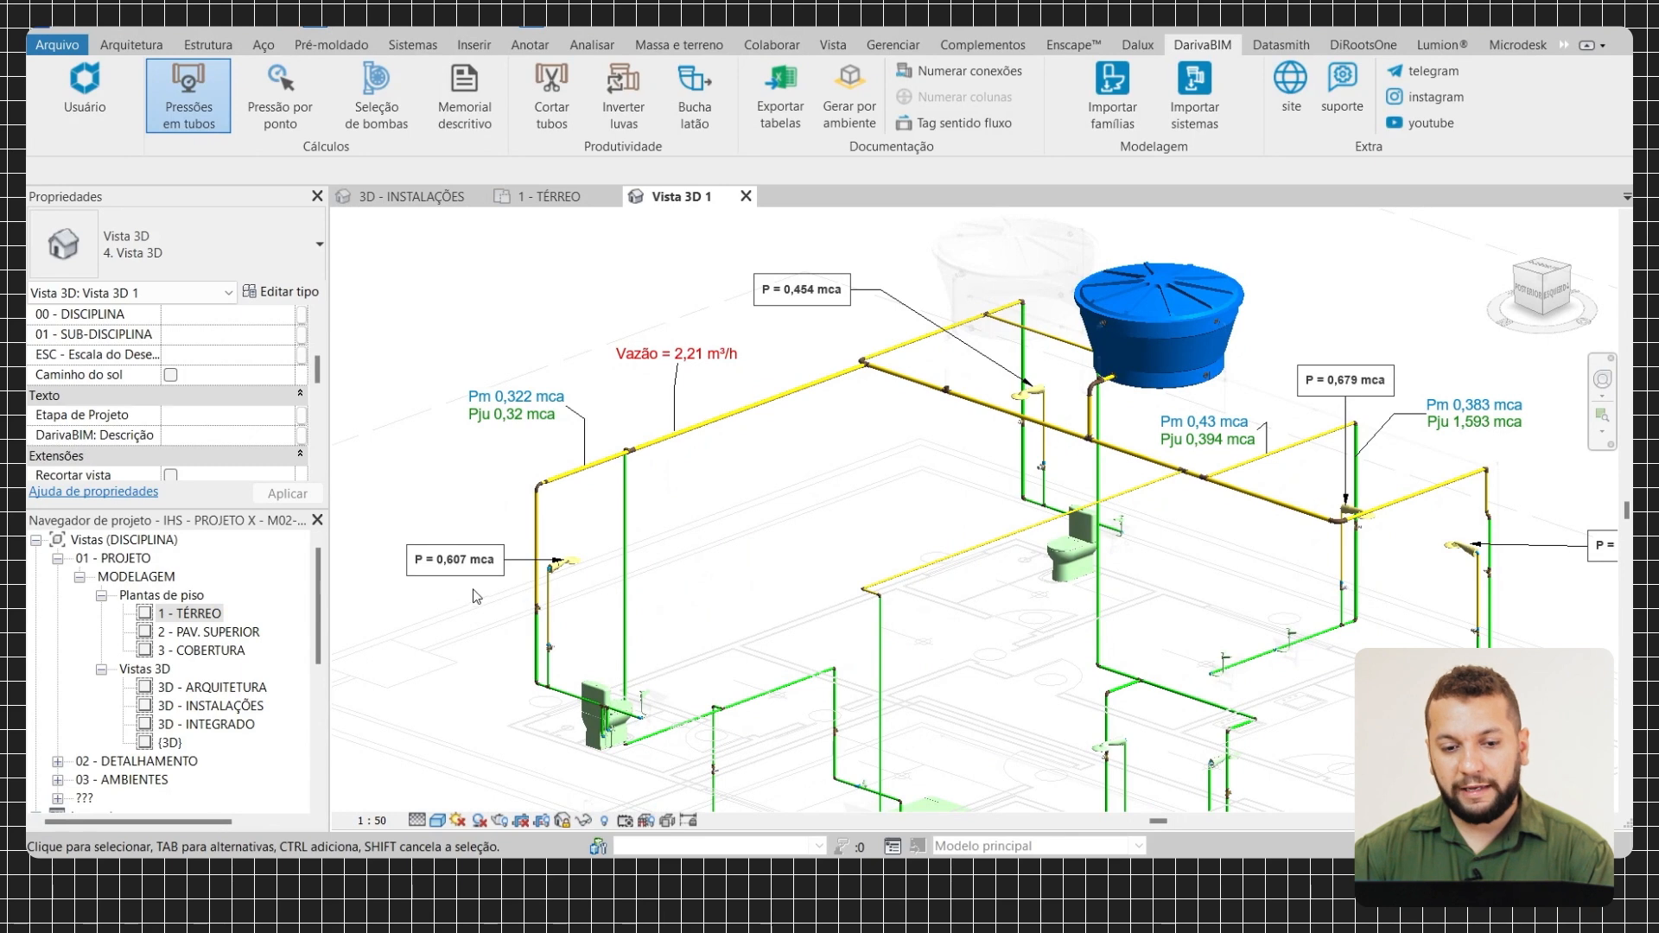
click(991, 316)
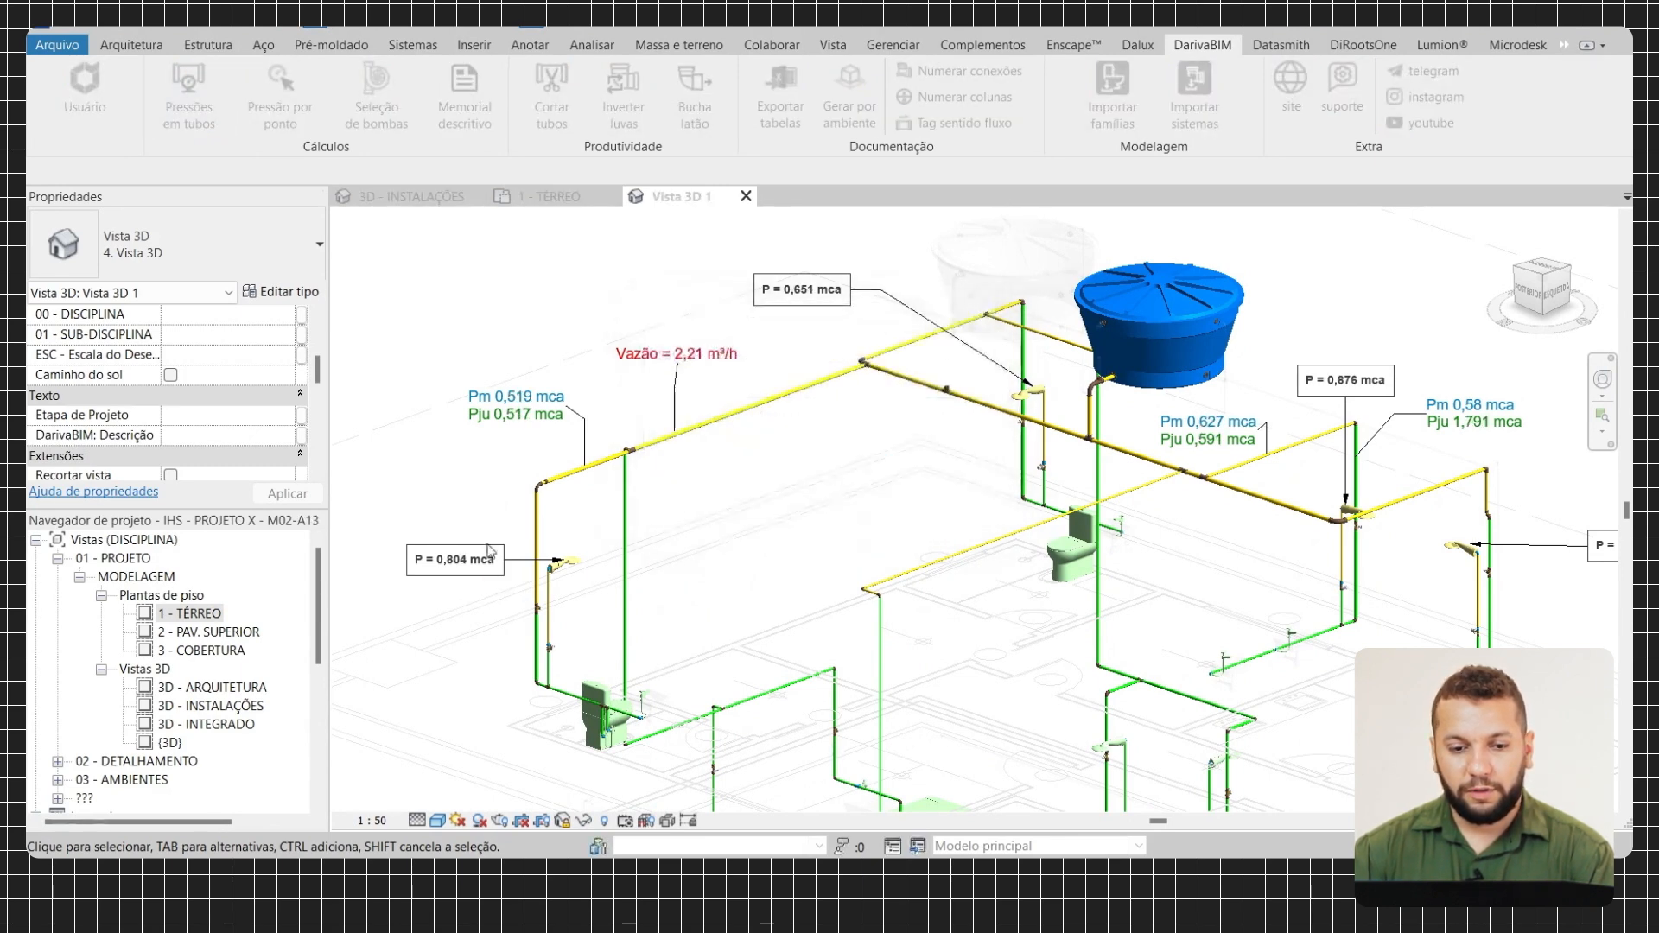
Review the recalculated pressure tags at each shower of the network
scroll(1301, 561, down, 2)
scroll(1301, 560, up, 4)
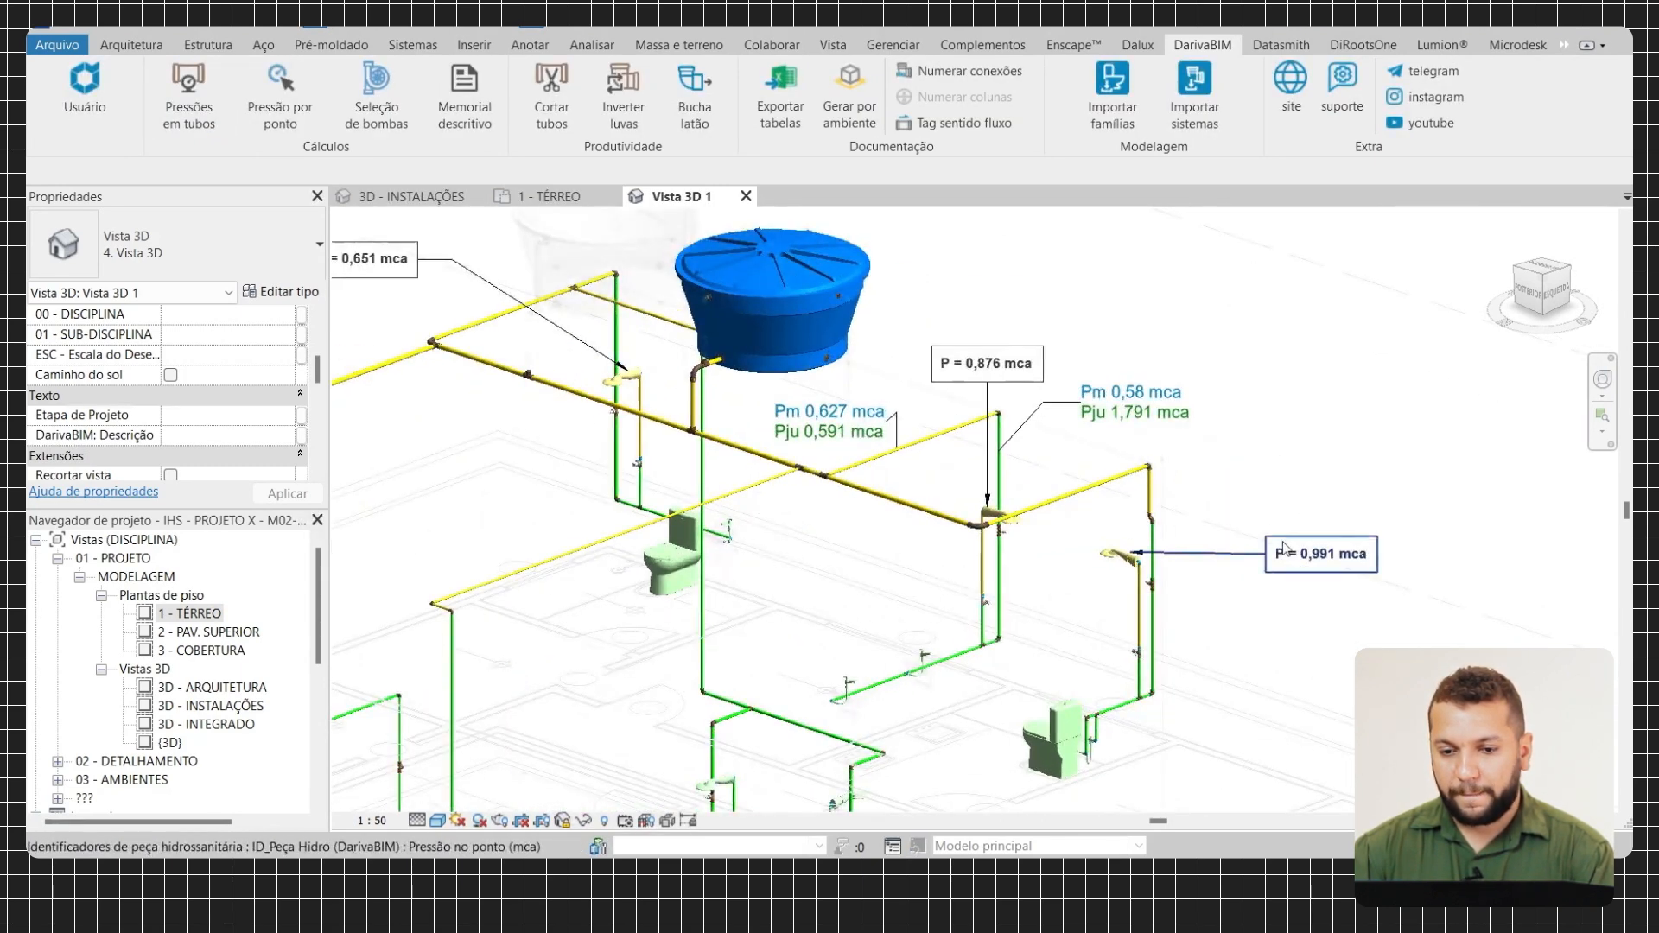
middle_drag(1283, 549, 1322, 557)
scroll(1164, 484, down, 1)
middle_drag(1164, 484, 1237, 482)
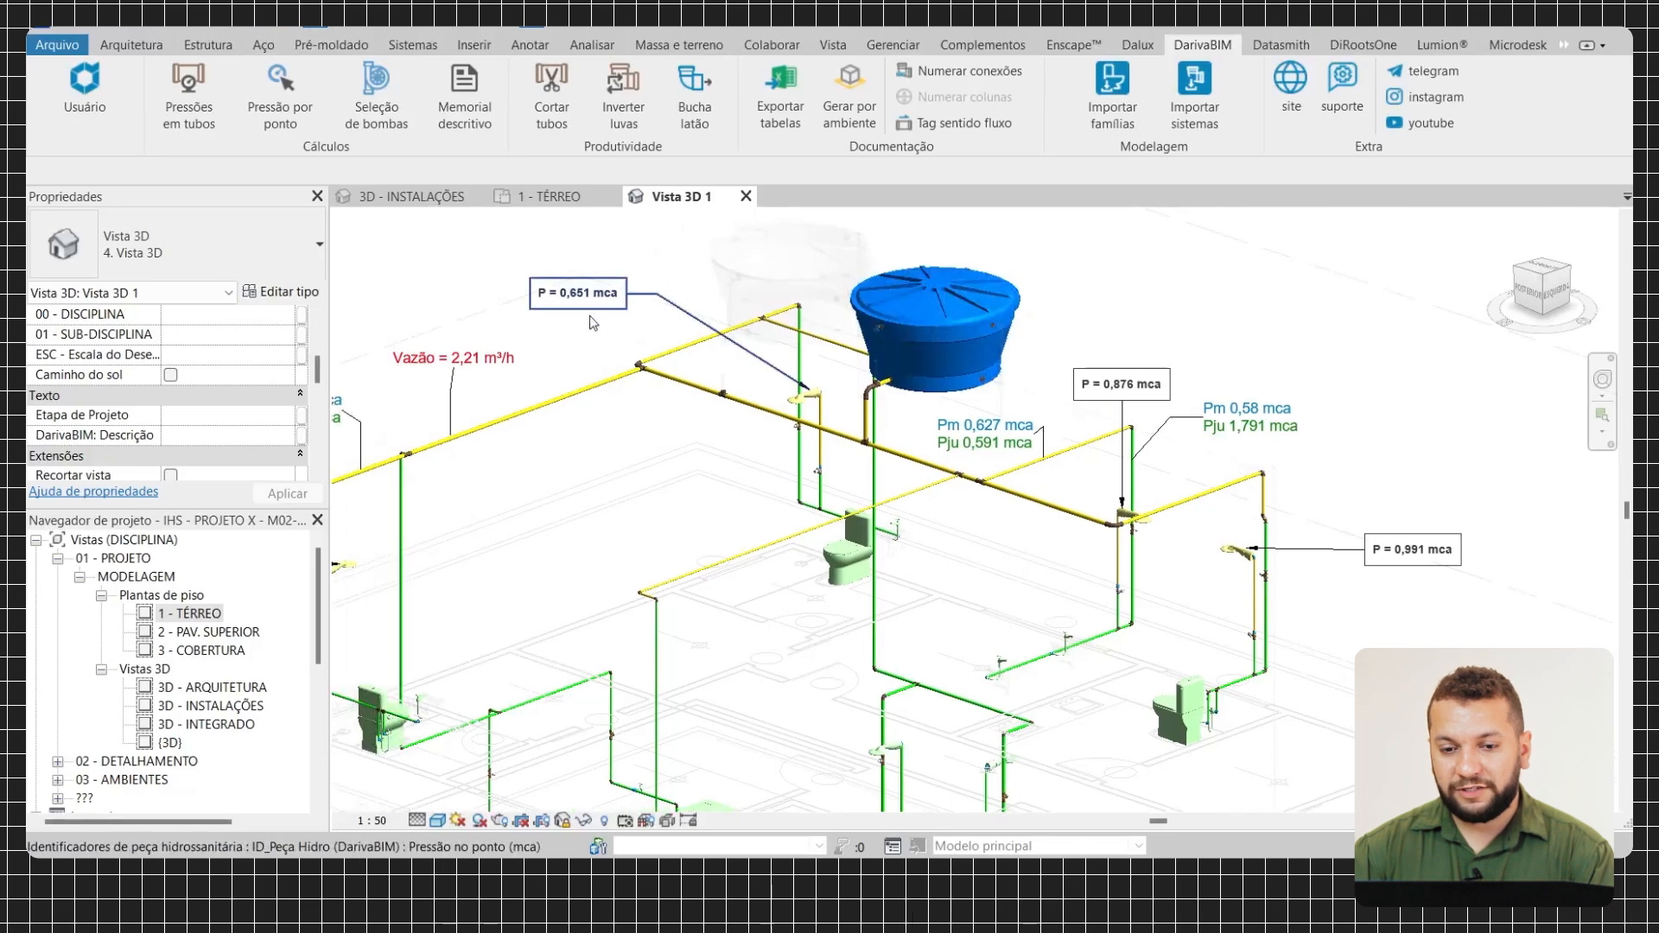
scroll(743, 368, up, 4)
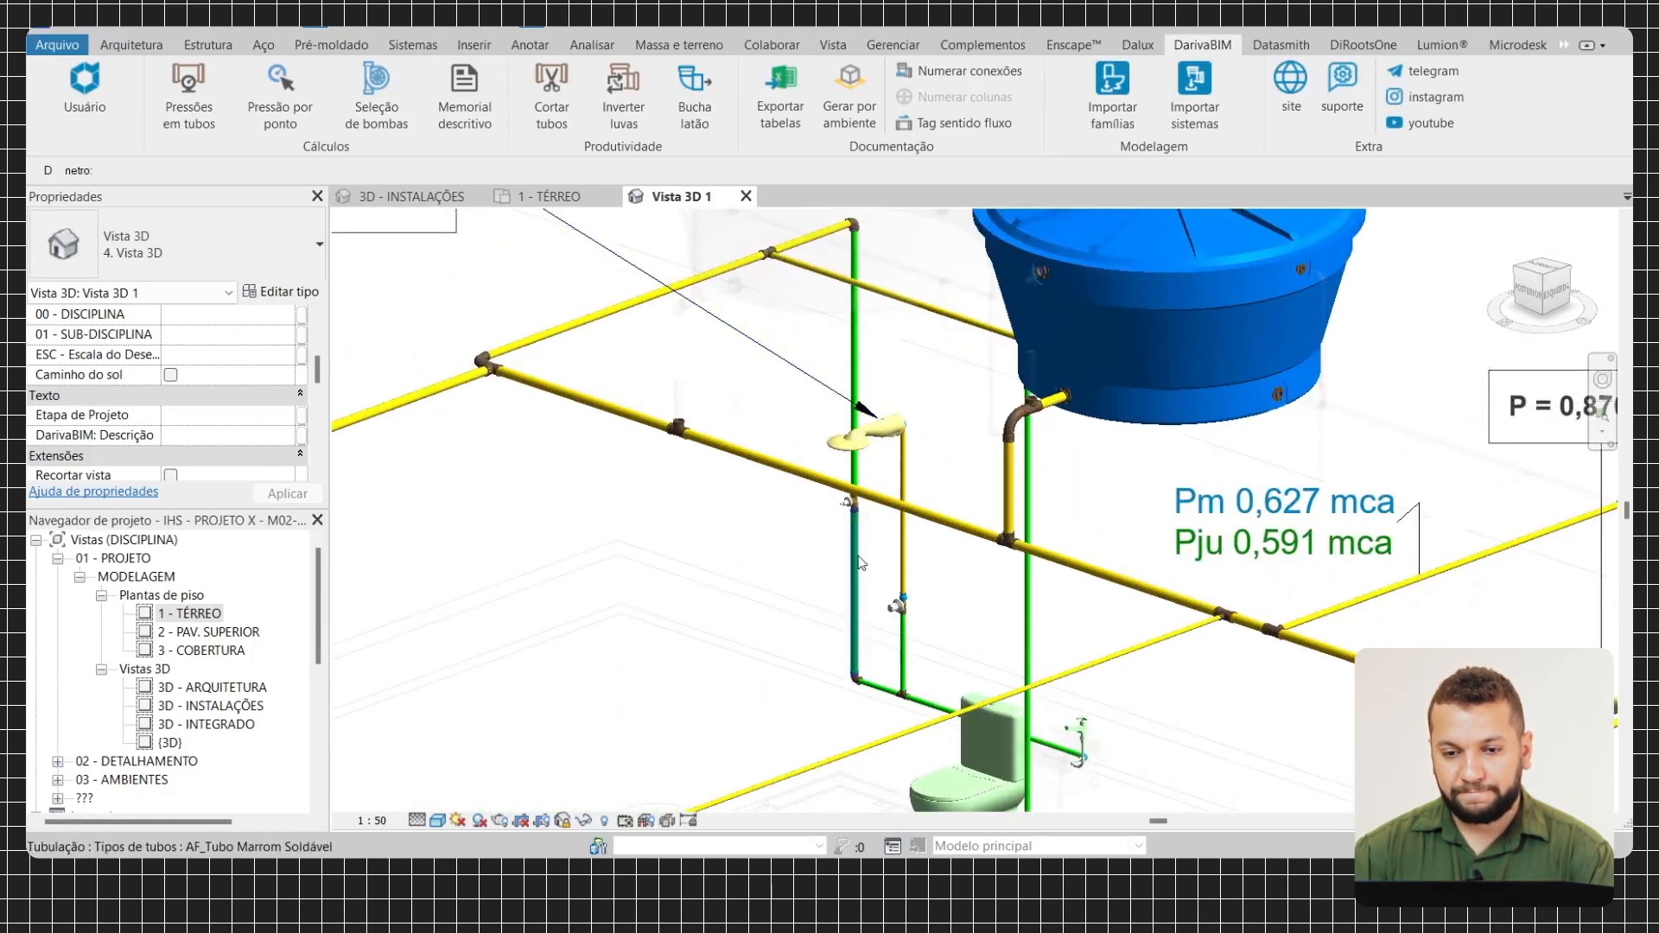
Inspect the supply of the shower beside the tank: its vertical pipe, the elbow above it and the connected horizontal pipes
click(858, 556)
scroll(845, 246, up, 2)
middle_drag(845, 247, 876, 372)
key(Escape)
drag(868, 308, 929, 393)
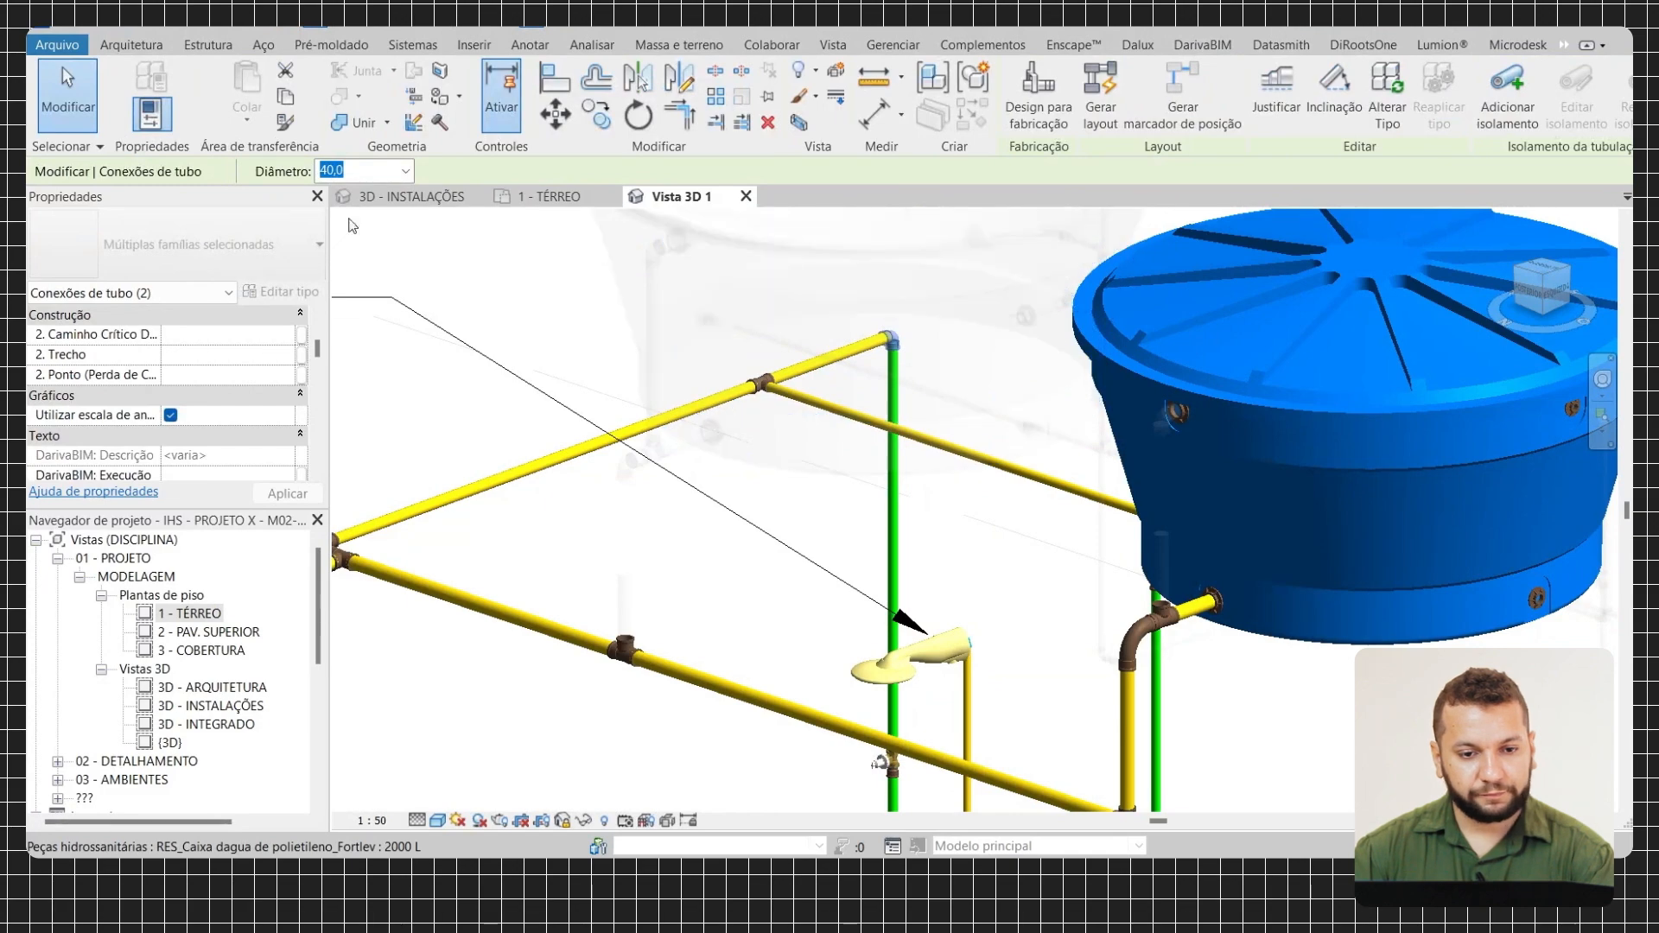
key(Escape)
scroll(858, 339, up, 5)
scroll(659, 438, down, 2)
middle_drag(414, 530, 923, 362)
scroll(923, 362, down, 3)
scroll(577, 474, up, 3)
scroll(1000, 389, down, 2)
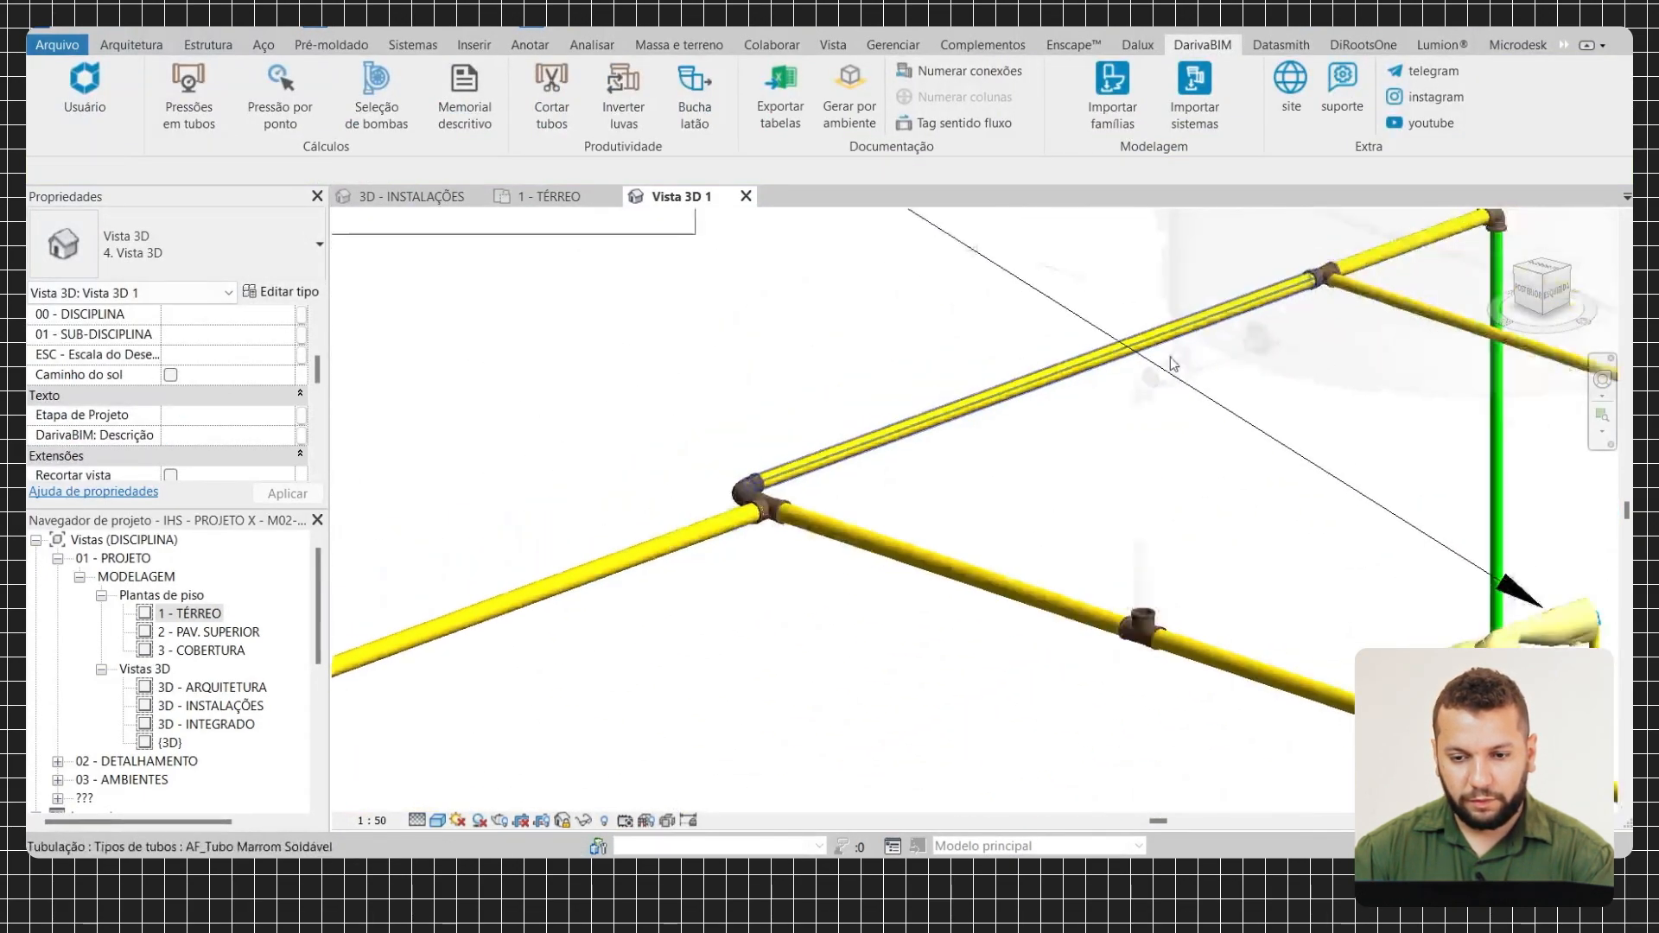
scroll(1173, 363, down, 3)
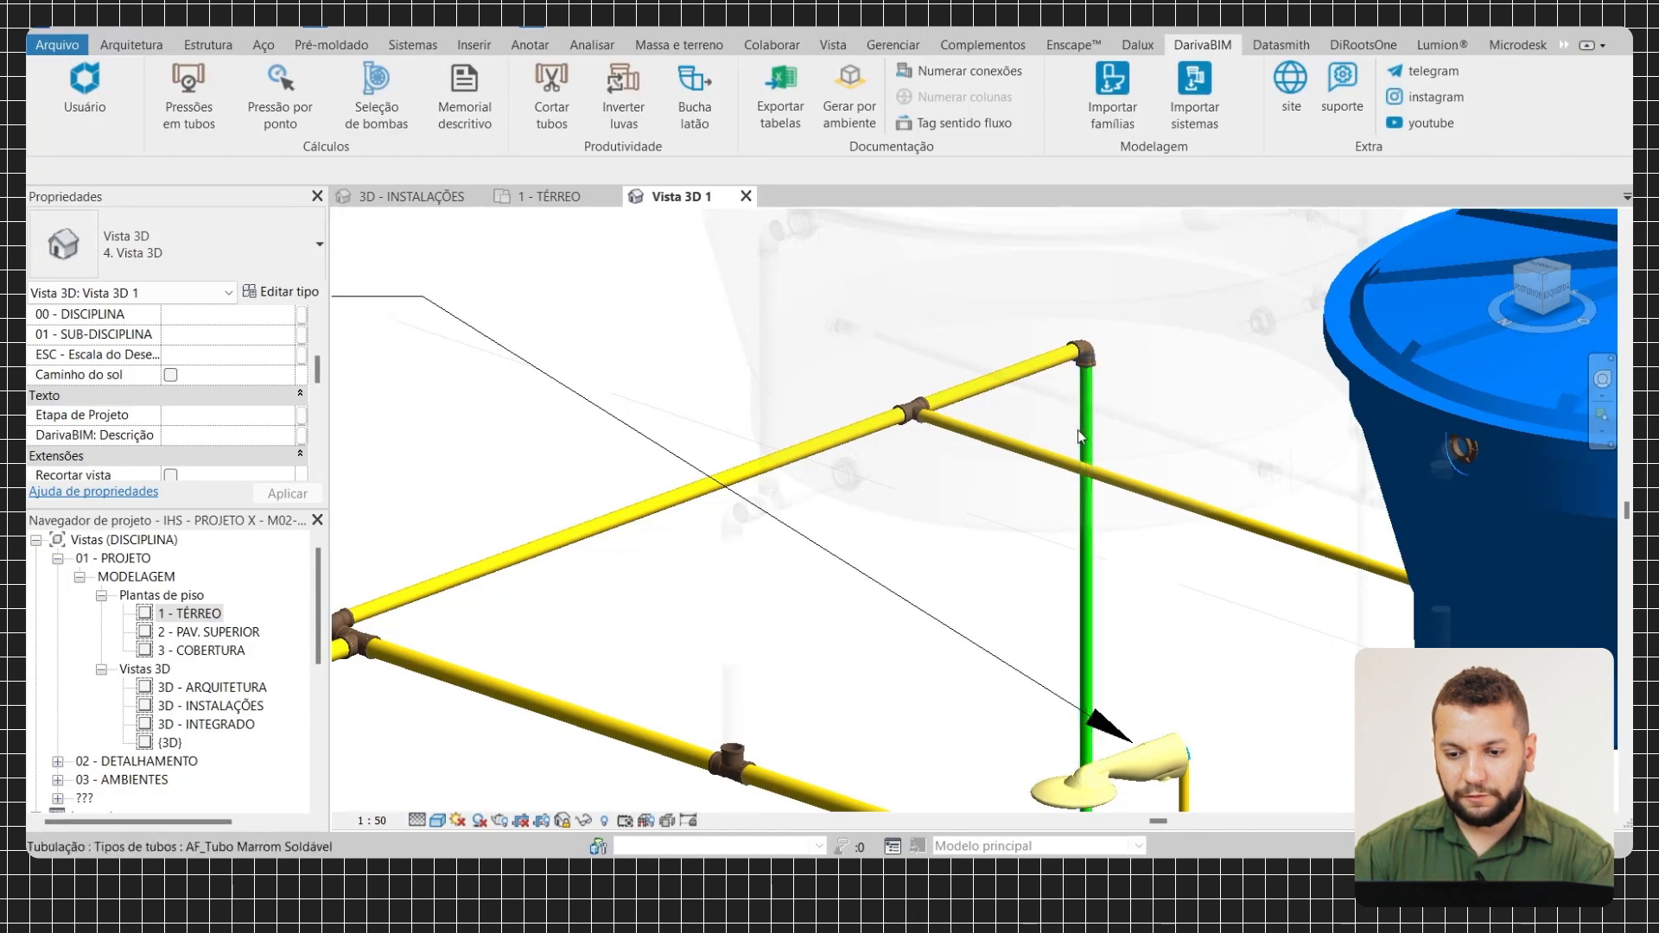
Examine the whole network and the main distribution run under the tank, including its tees, branches and pressure tags
scroll(1077, 430, down, 4)
middle_drag(1130, 510, 925, 442)
scroll(1041, 481, down, 1)
middle_drag(1041, 481, 912, 376)
scroll(1108, 526, down, 1)
middle_drag(1108, 525, 993, 429)
middle_drag(944, 482, 994, 533)
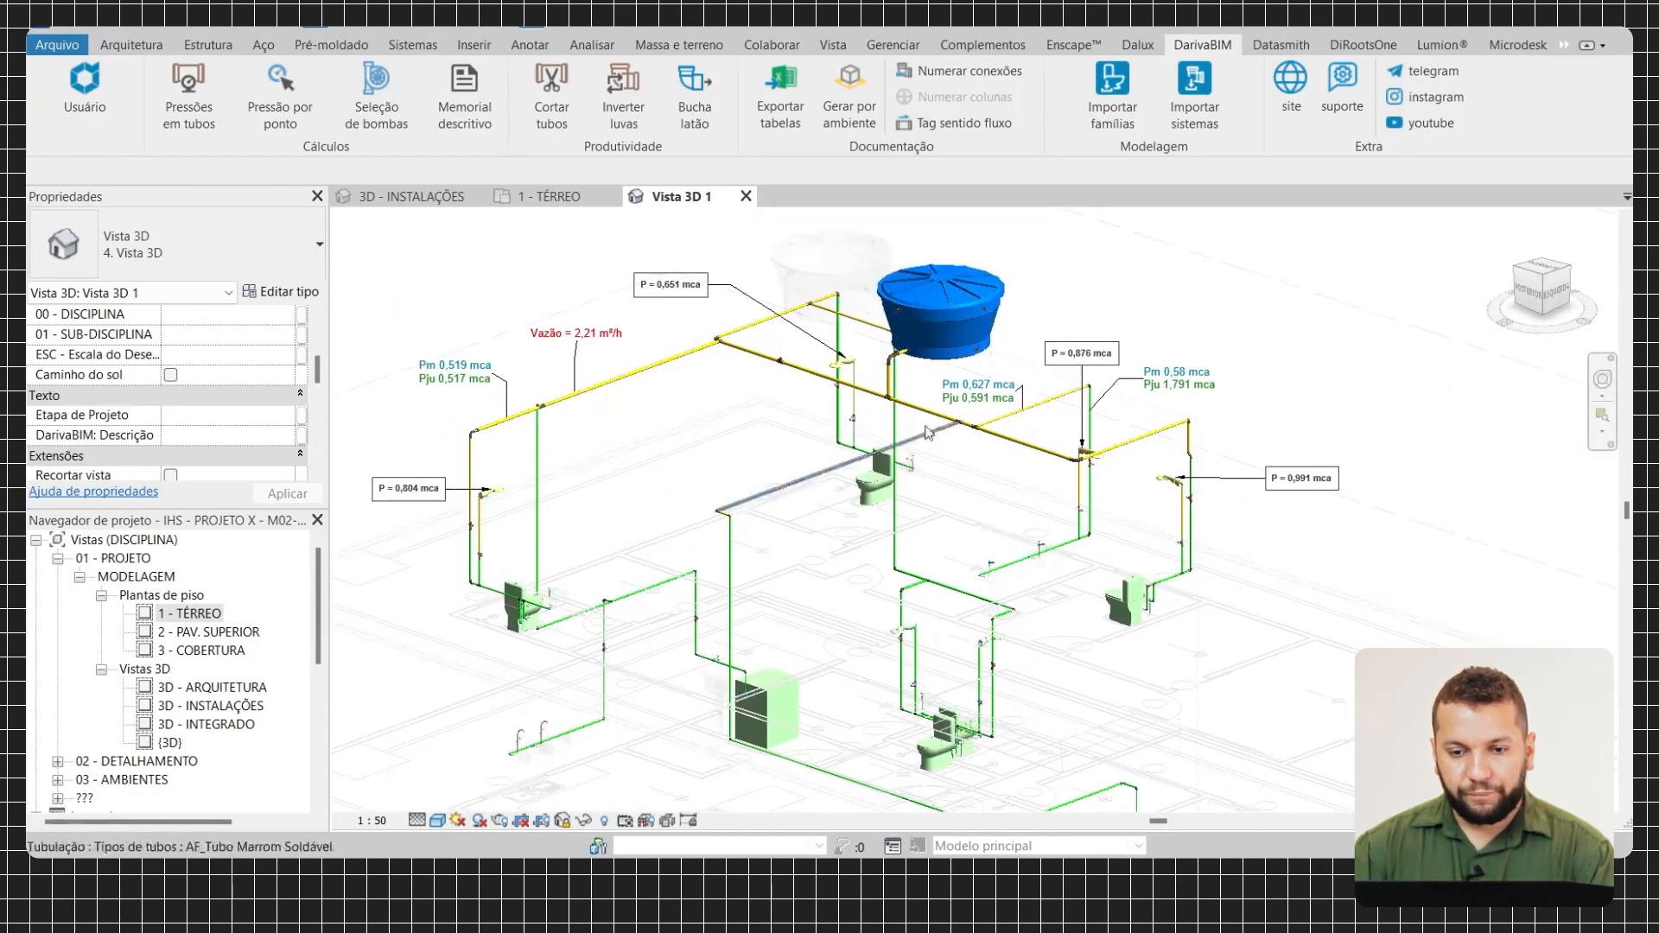
scroll(927, 432, up, 1)
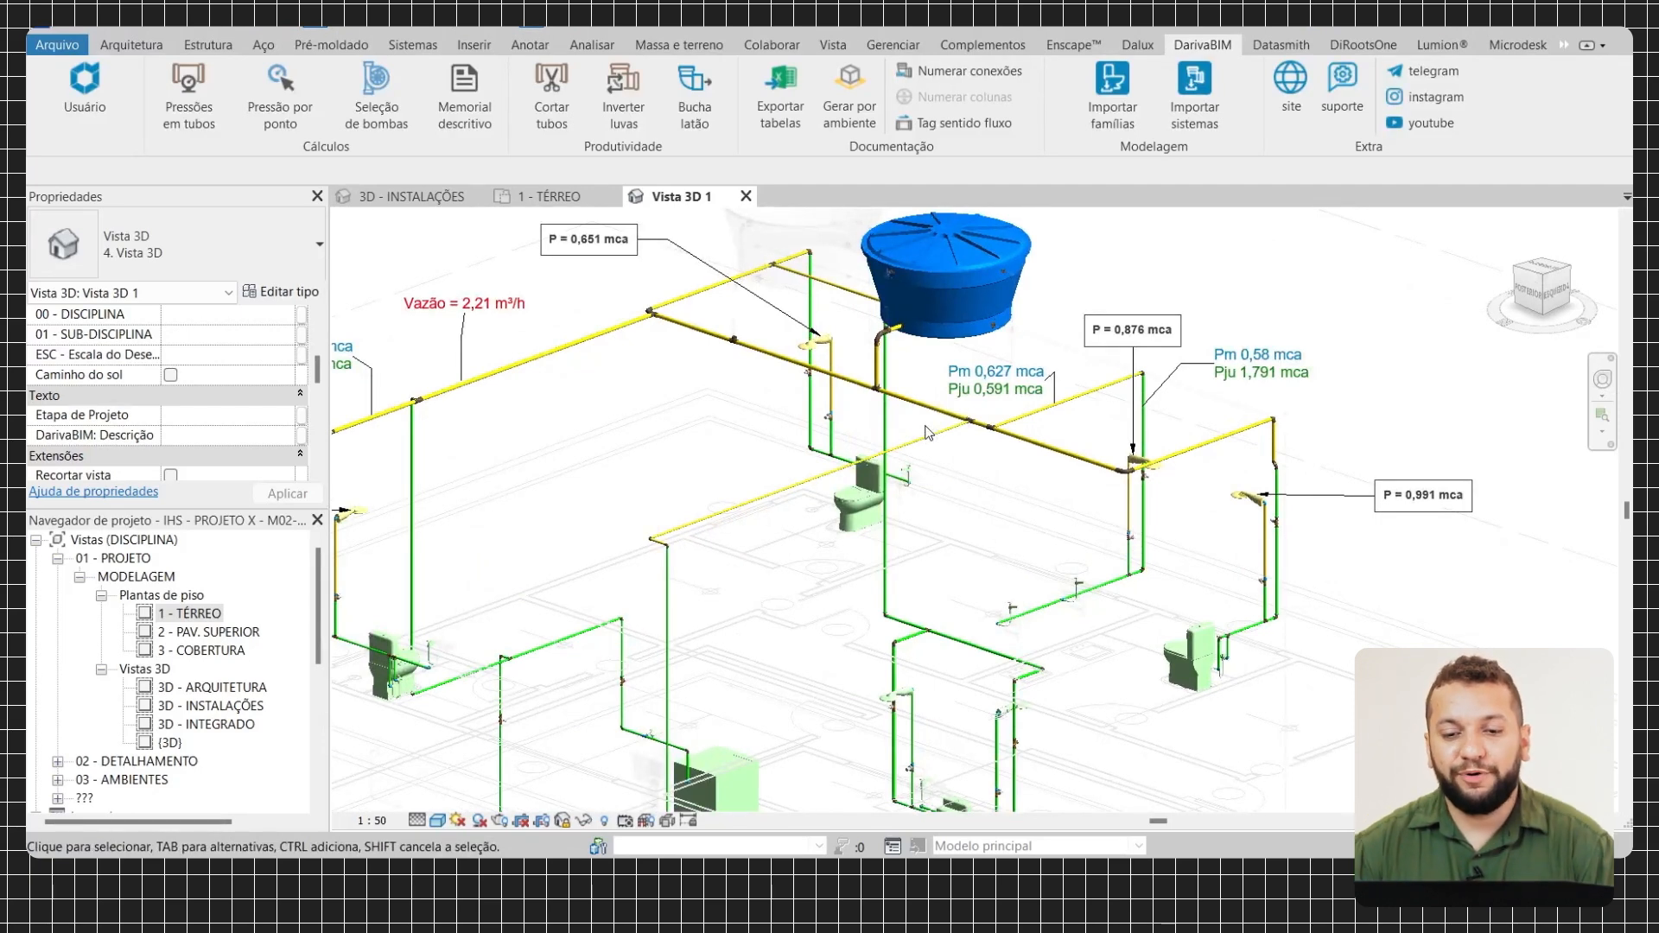
scroll(927, 432, up, 1)
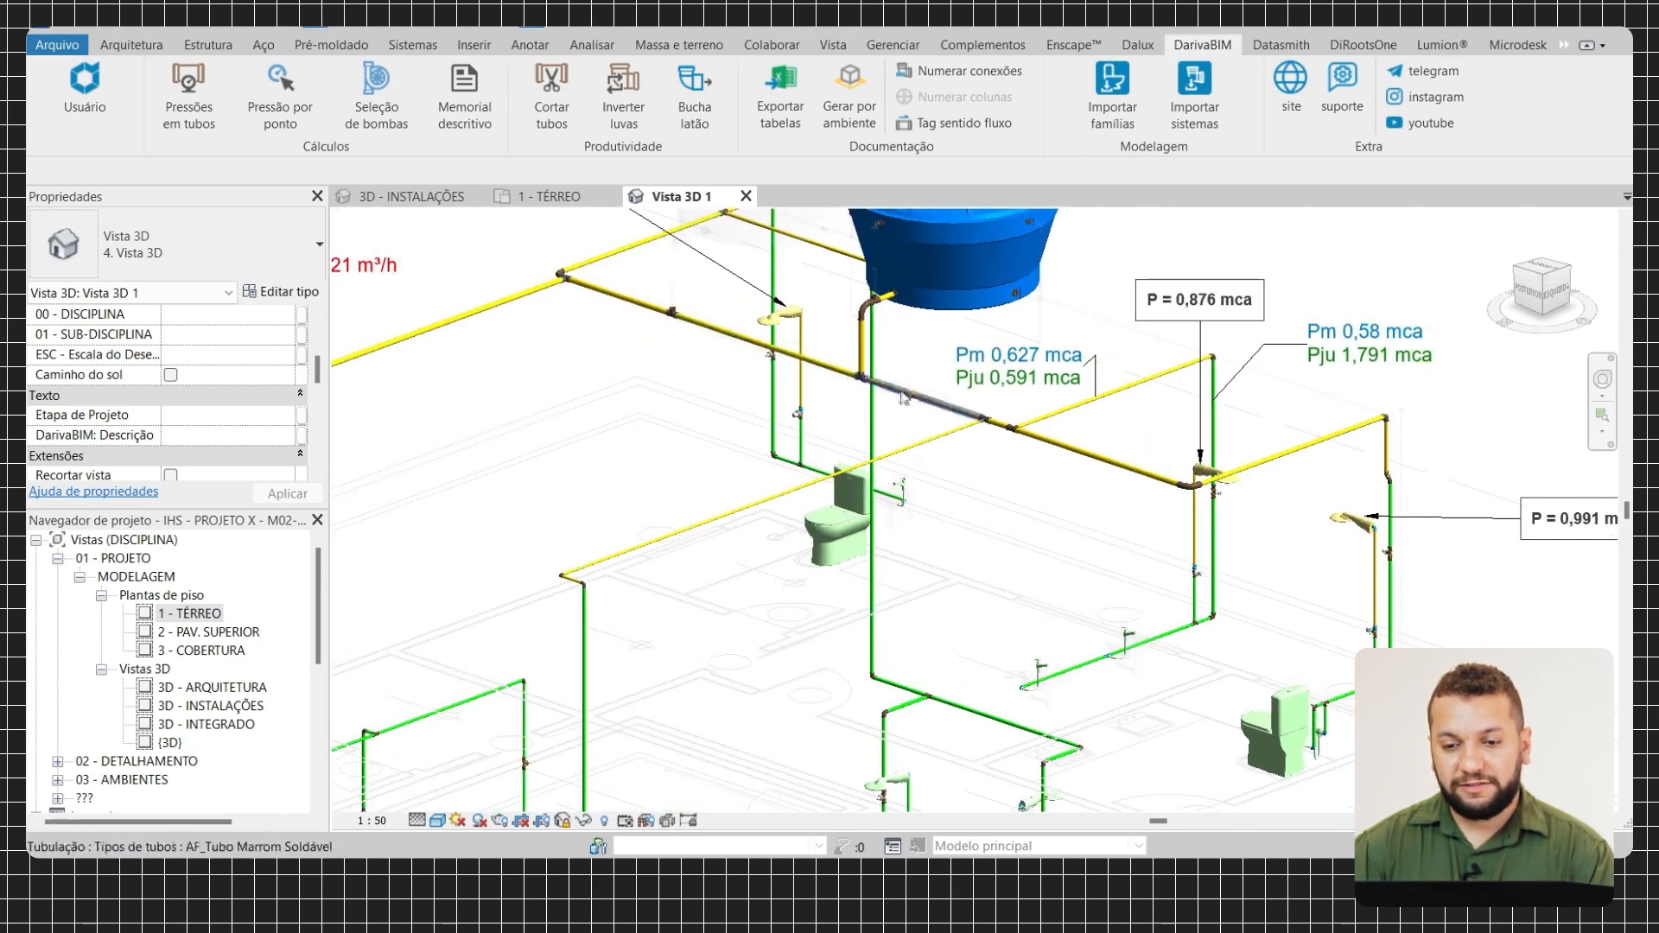
scroll(1013, 443, up, 1)
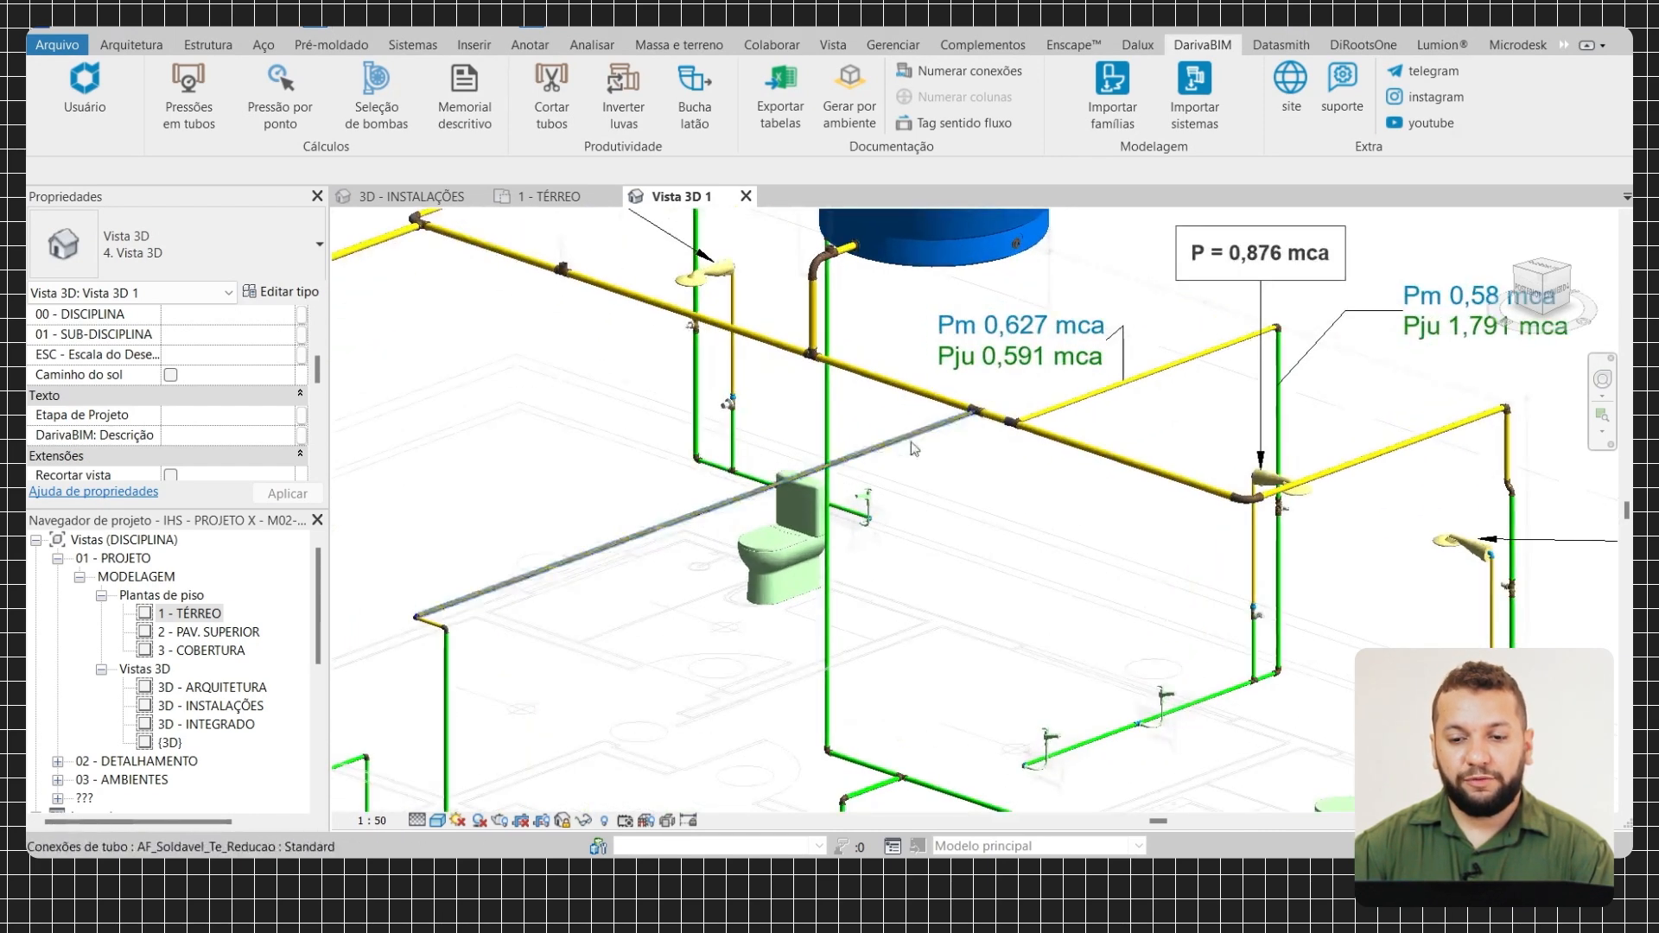
scroll(947, 443, down, 1)
middle_drag(990, 461, 1045, 464)
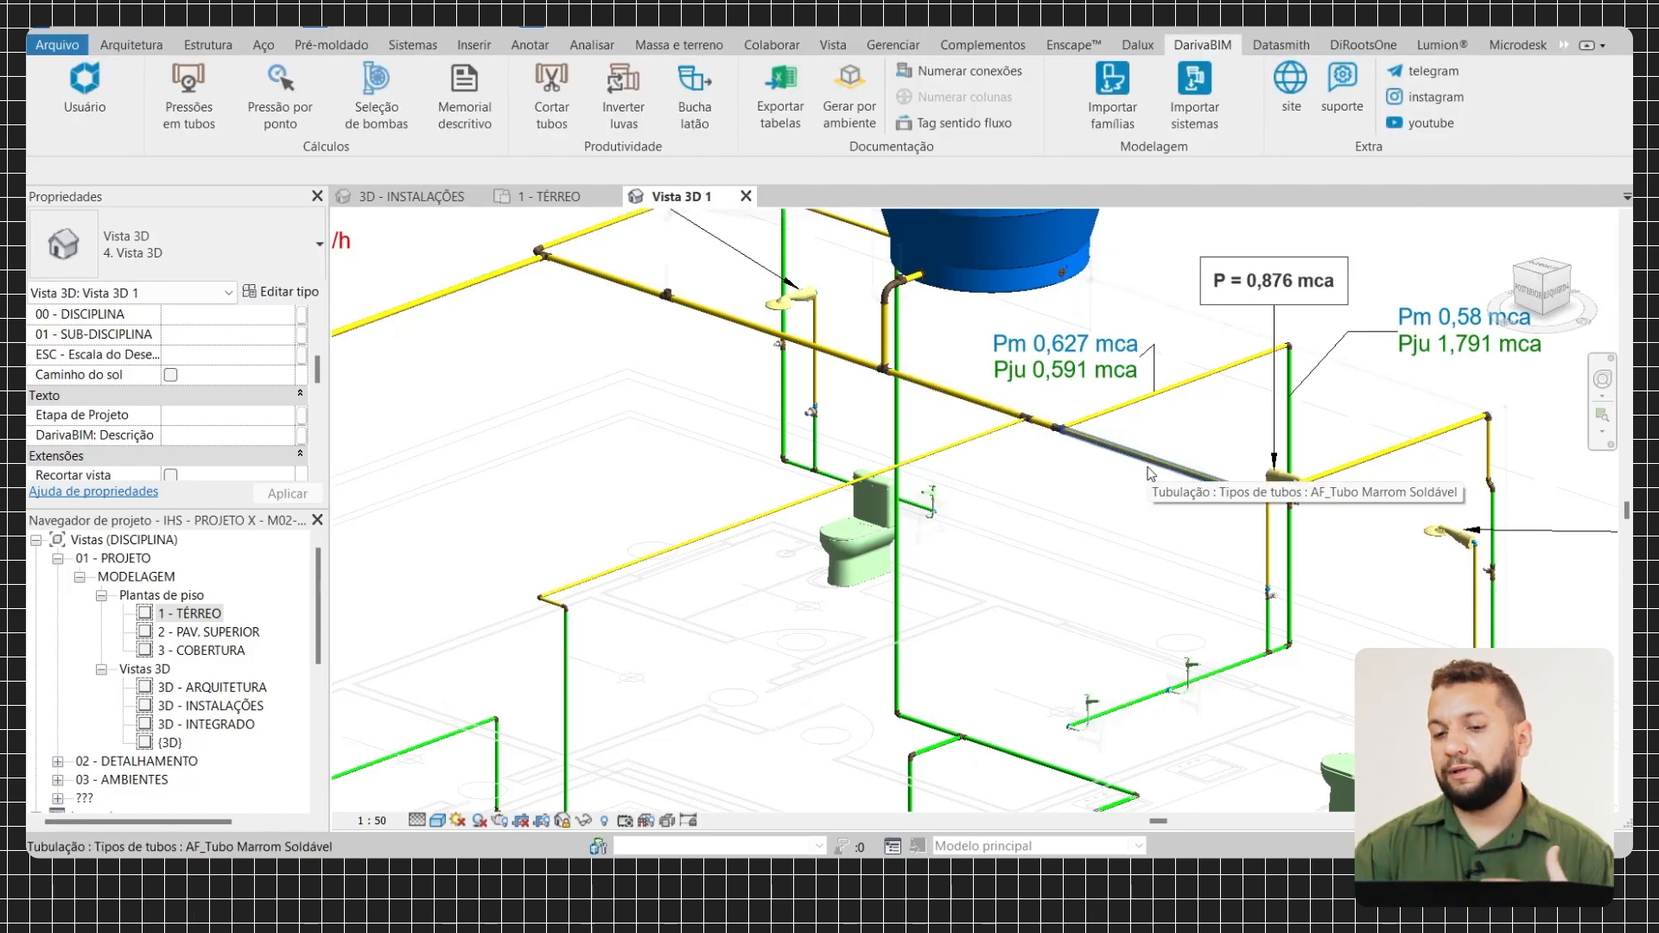
scroll(1139, 473, down, 5)
scroll(1107, 478, down, 1)
middle_drag(1106, 478, 926, 419)
scroll(894, 425, up, 2)
scroll(928, 480, down, 1)
middle_drag(927, 481, 1004, 481)
scroll(927, 453, up, 2)
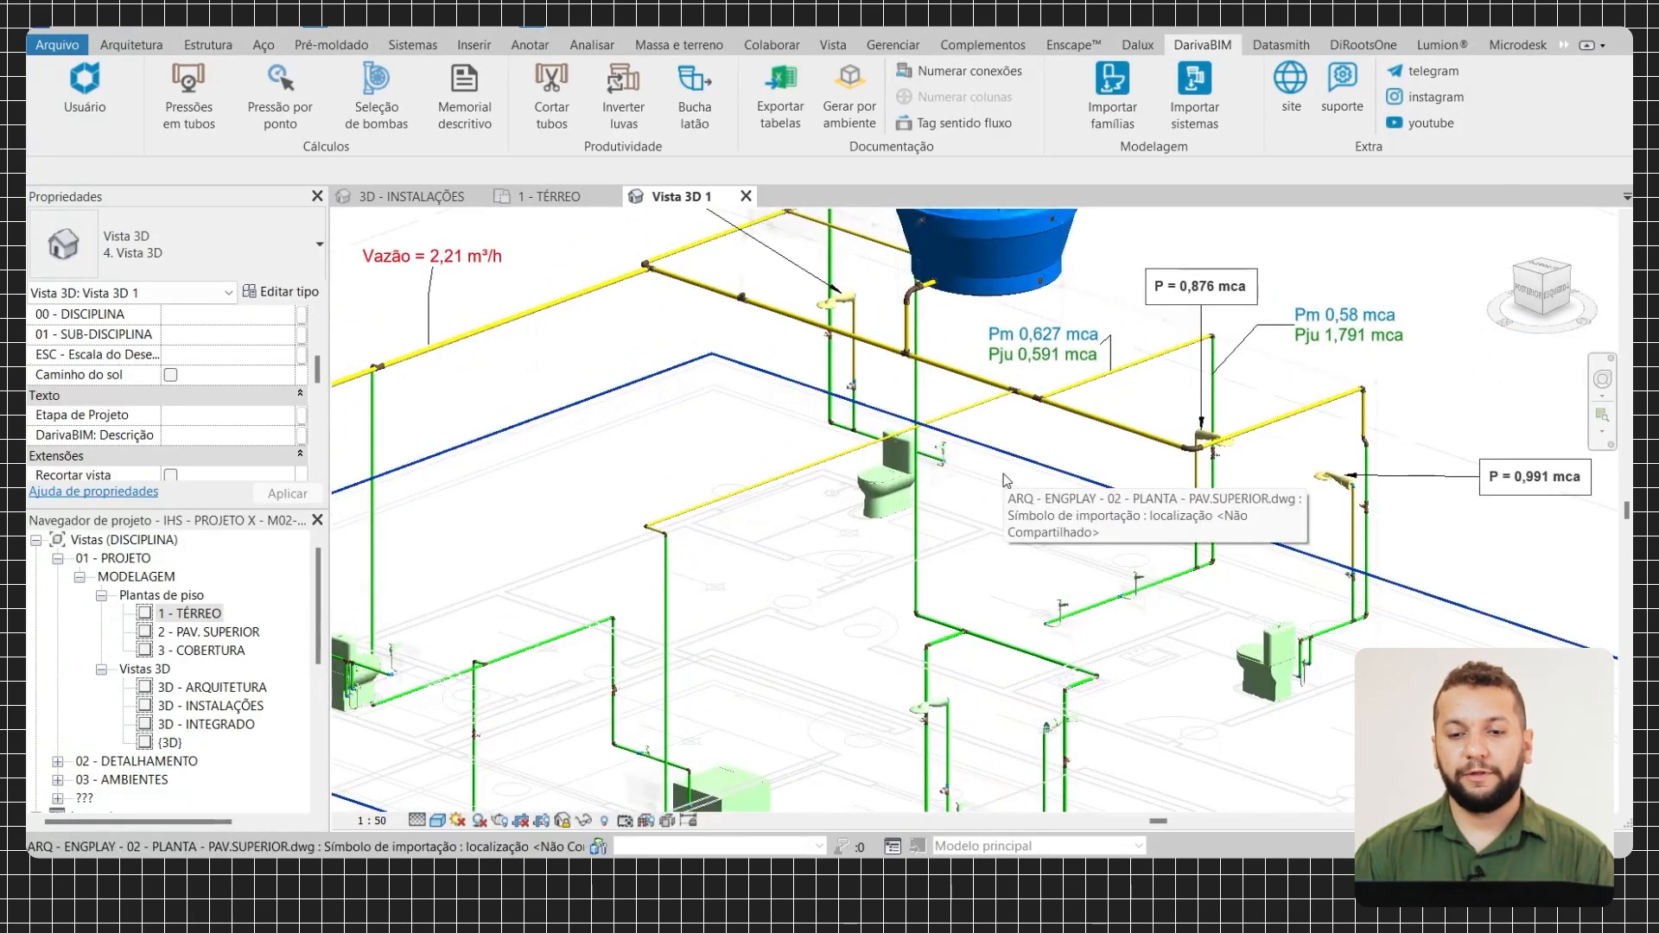
scroll(1003, 475, up, 2)
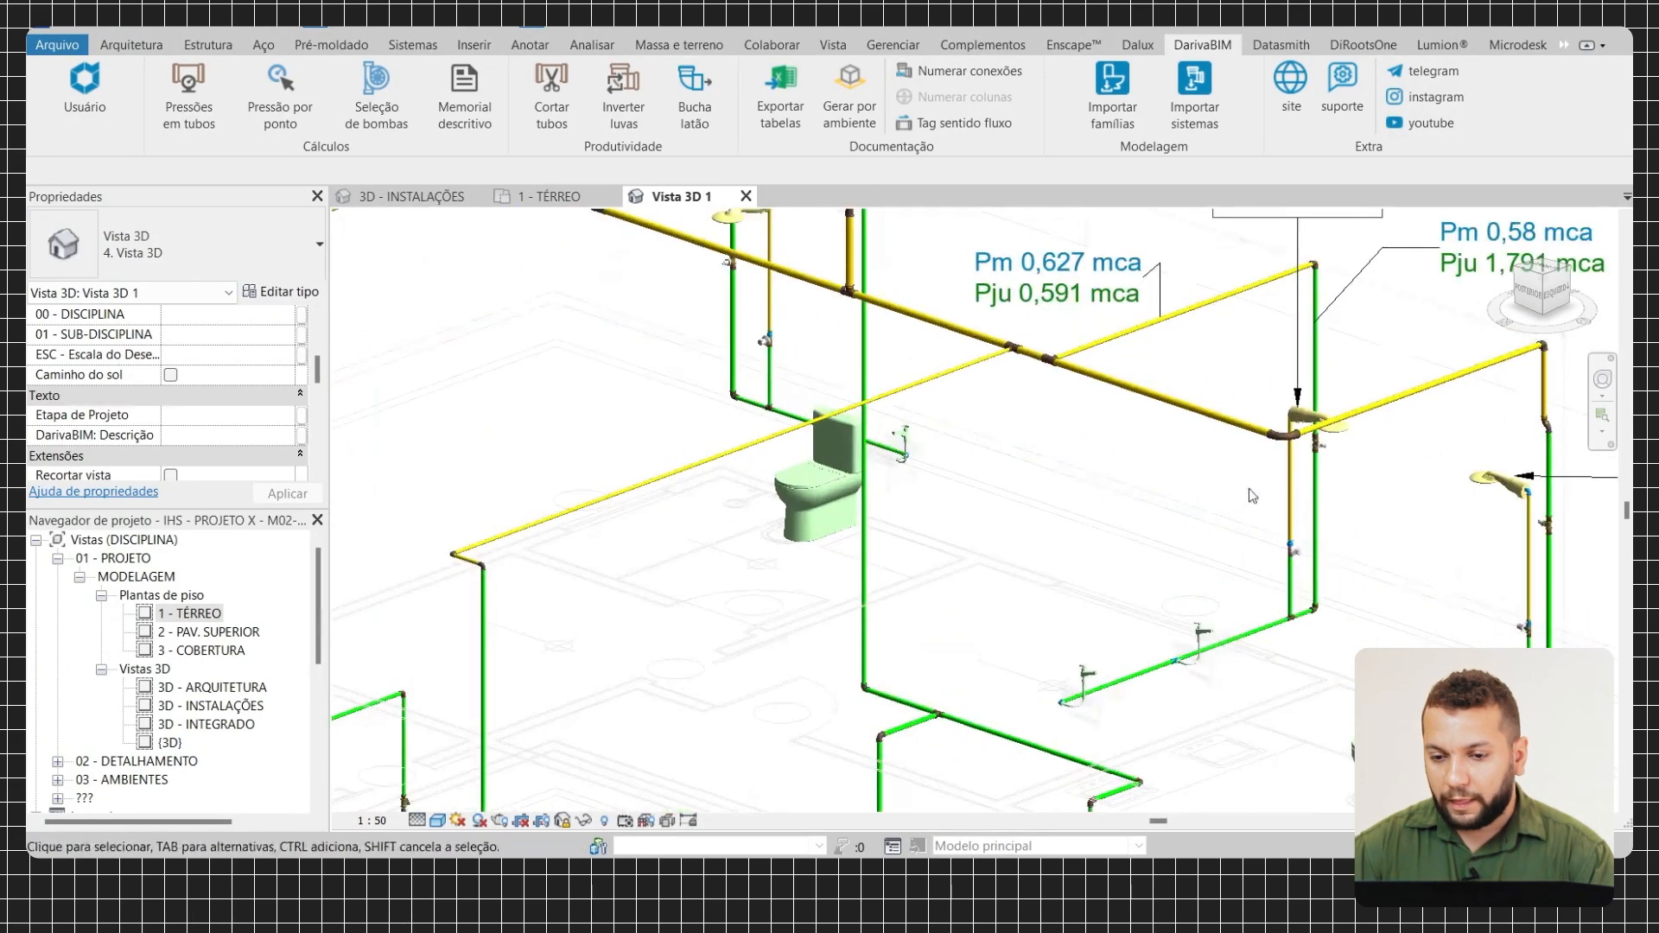
Set the diameter of the main distribution run, including the tank outlet pipes and their fittings, to 60
click(1284, 437)
middle_drag(1095, 424, 1209, 563)
scroll(602, 335, up, 1)
middle_drag(602, 335, 845, 470)
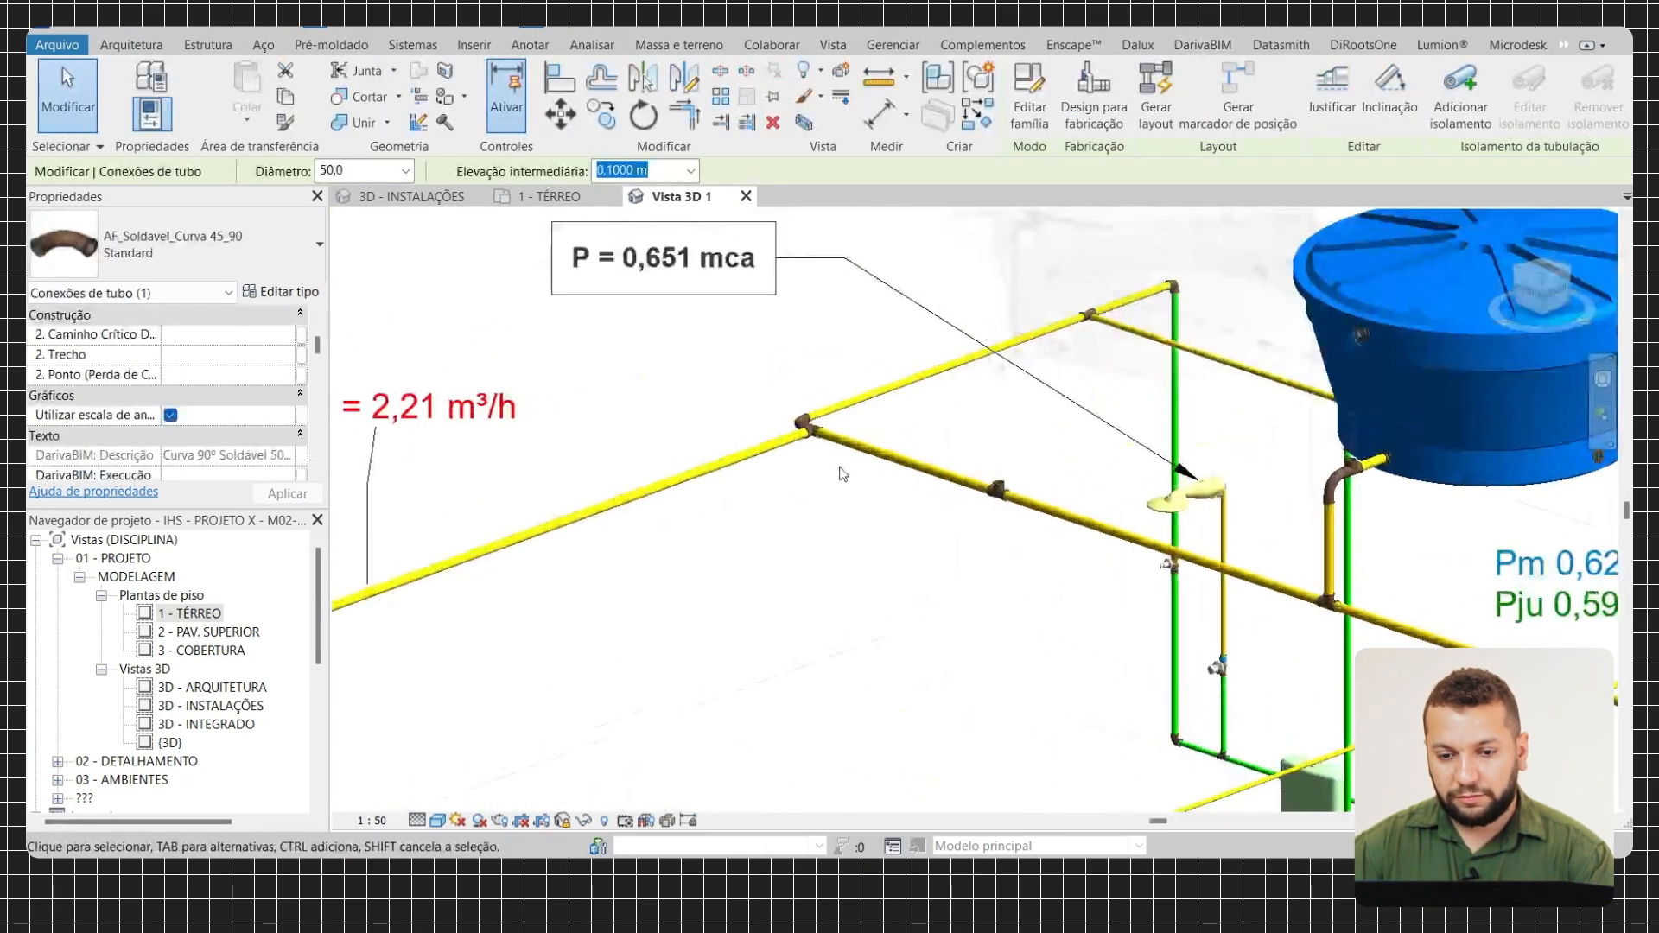
scroll(808, 423, up, 2)
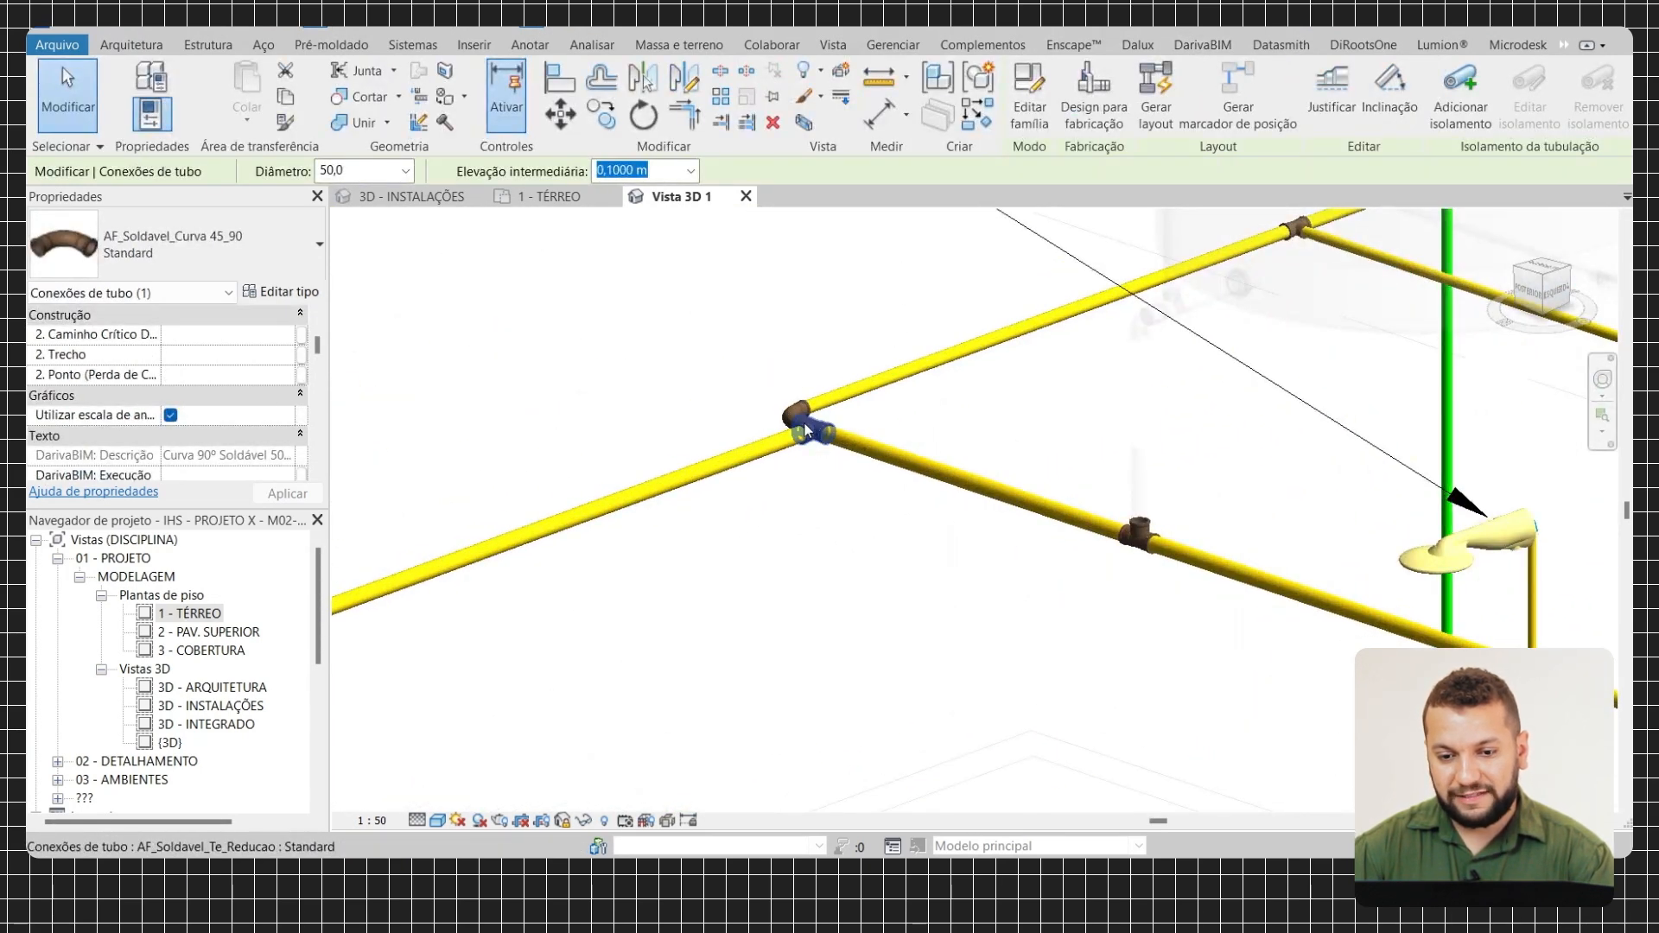
key(Tab)
click(805, 429)
scroll(1238, 517, down, 1)
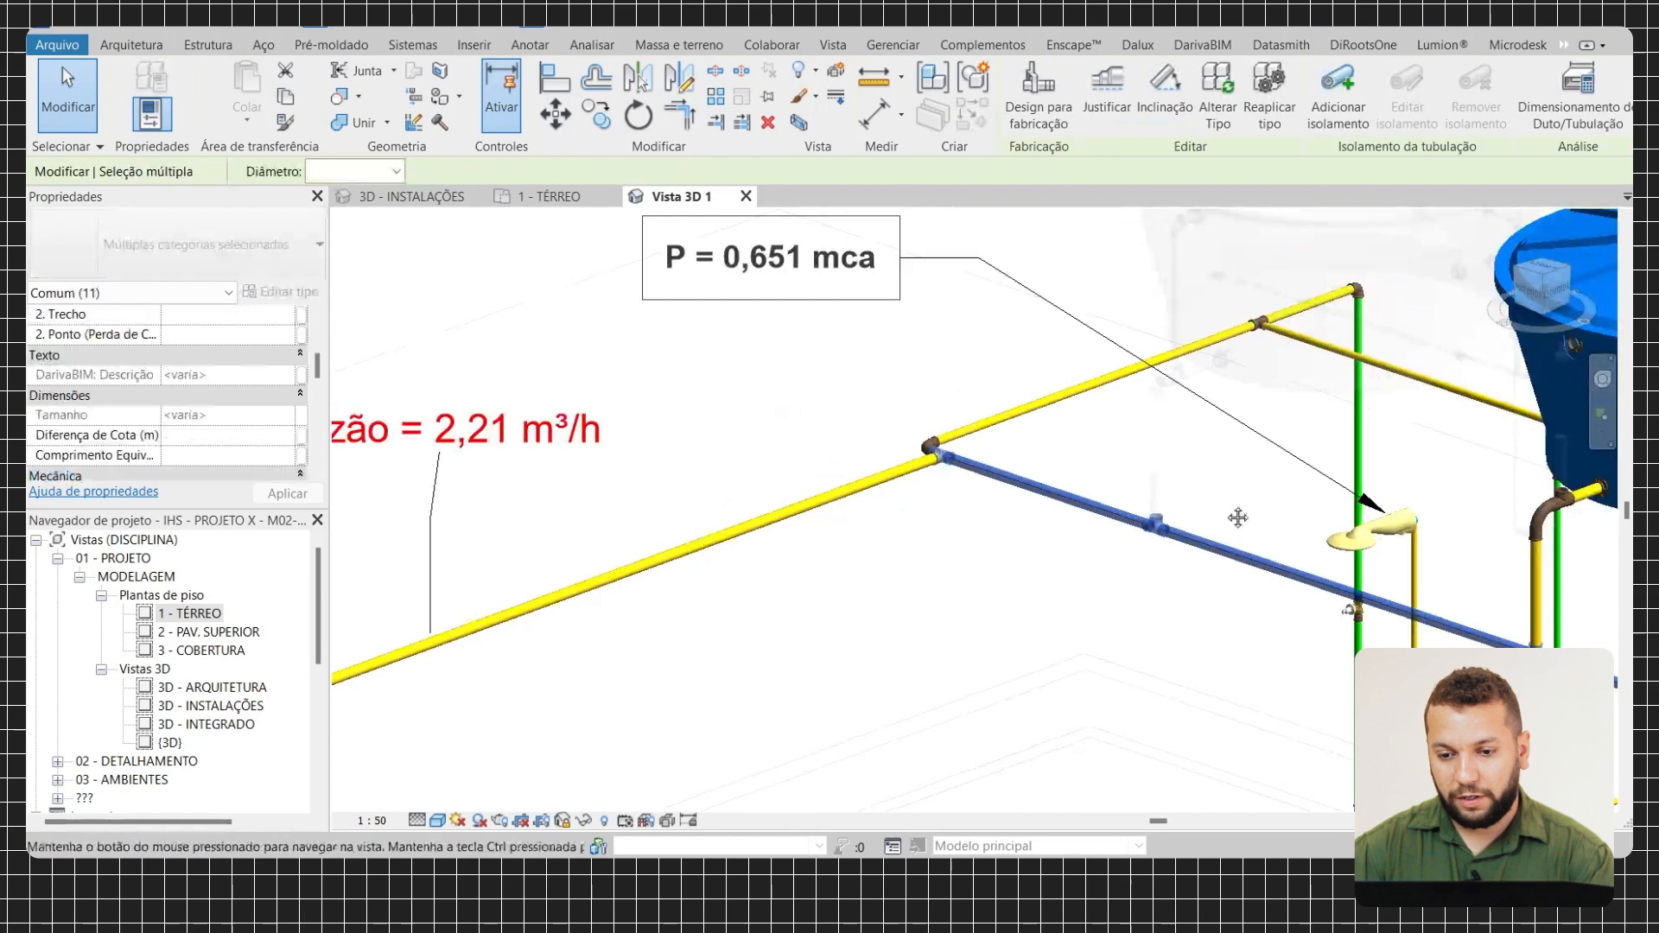
middle_drag(1238, 517, 799, 423)
scroll(1063, 464, up, 2)
ctrl+click(1109, 489)
ctrl+drag(1044, 298, 1108, 403)
ctrl+click(1110, 408)
ctrl+click(1188, 380)
click(396, 171)
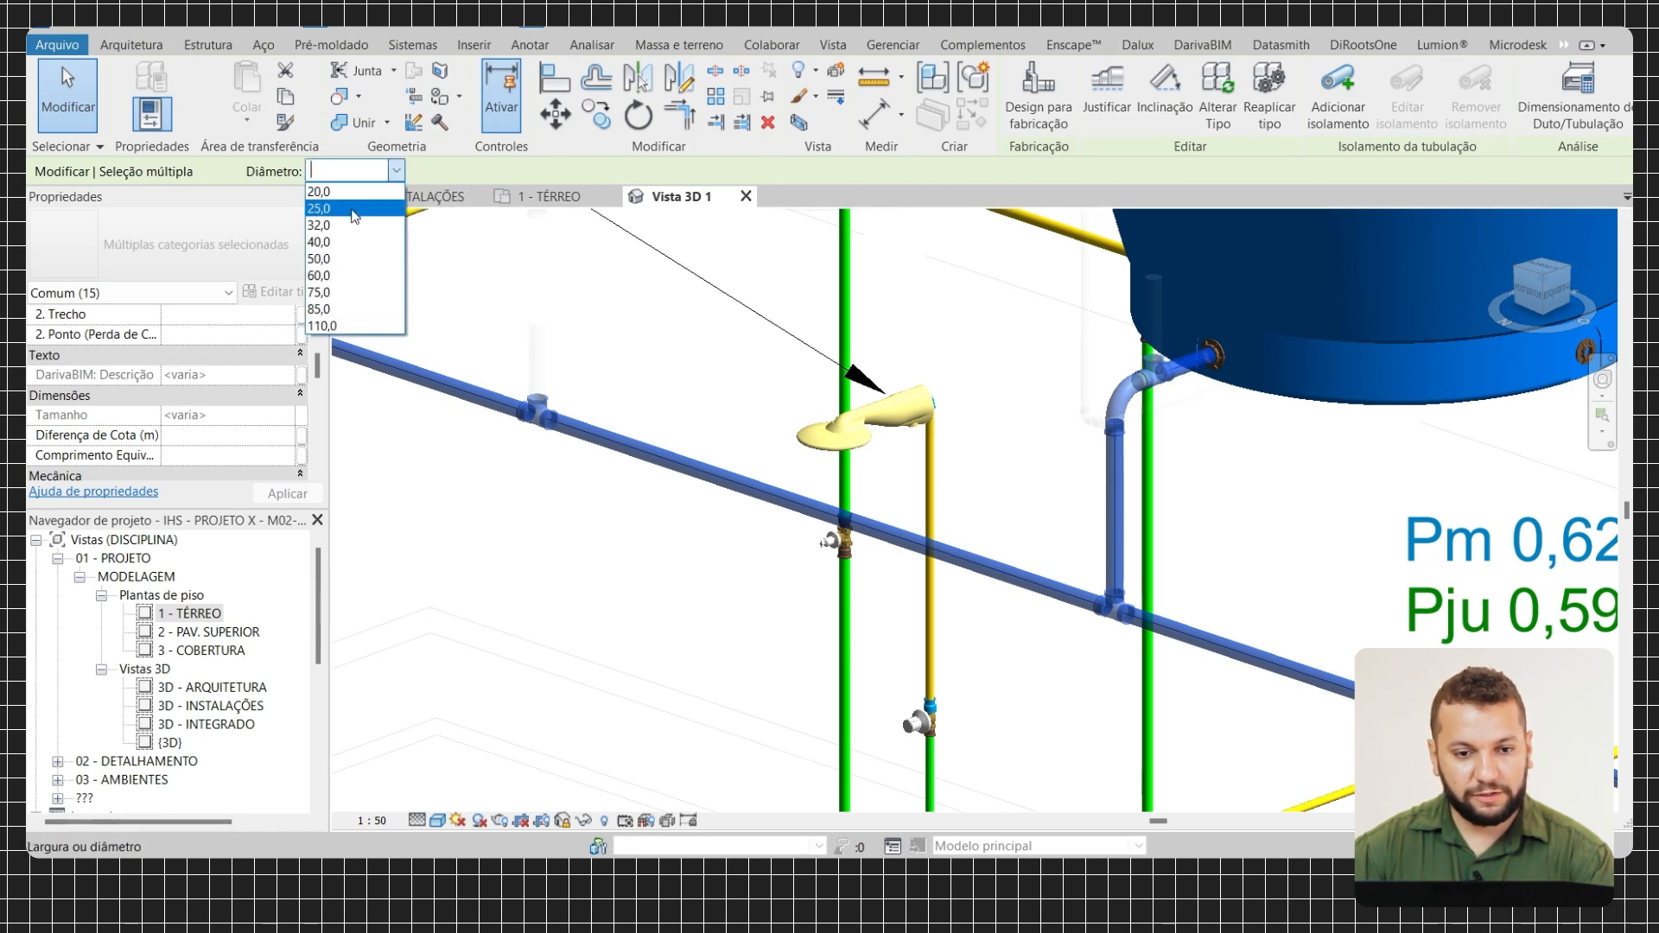
click(358, 276)
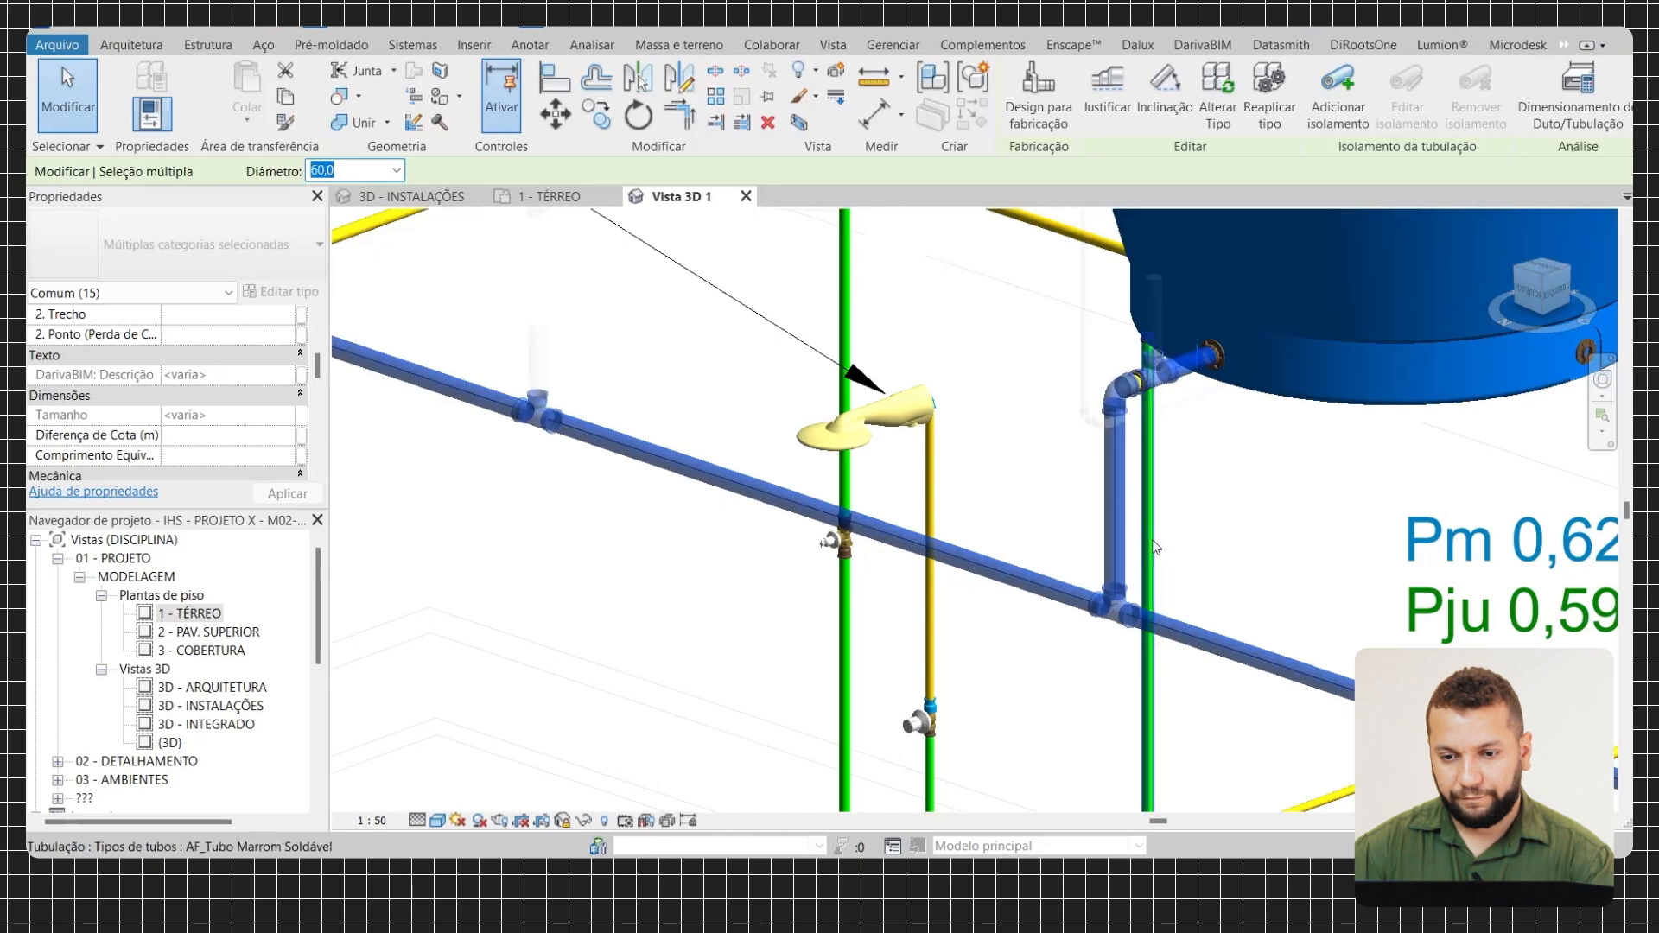
key(Escape)
Calculate the DarivaBIM pipe pressures for the enlarged main run and close the result dialog
scroll(1153, 424, down, 3)
scroll(1155, 423, down, 3)
middle_drag(1312, 484, 1041, 426)
scroll(1041, 426, down, 1)
middle_drag(735, 592, 1060, 515)
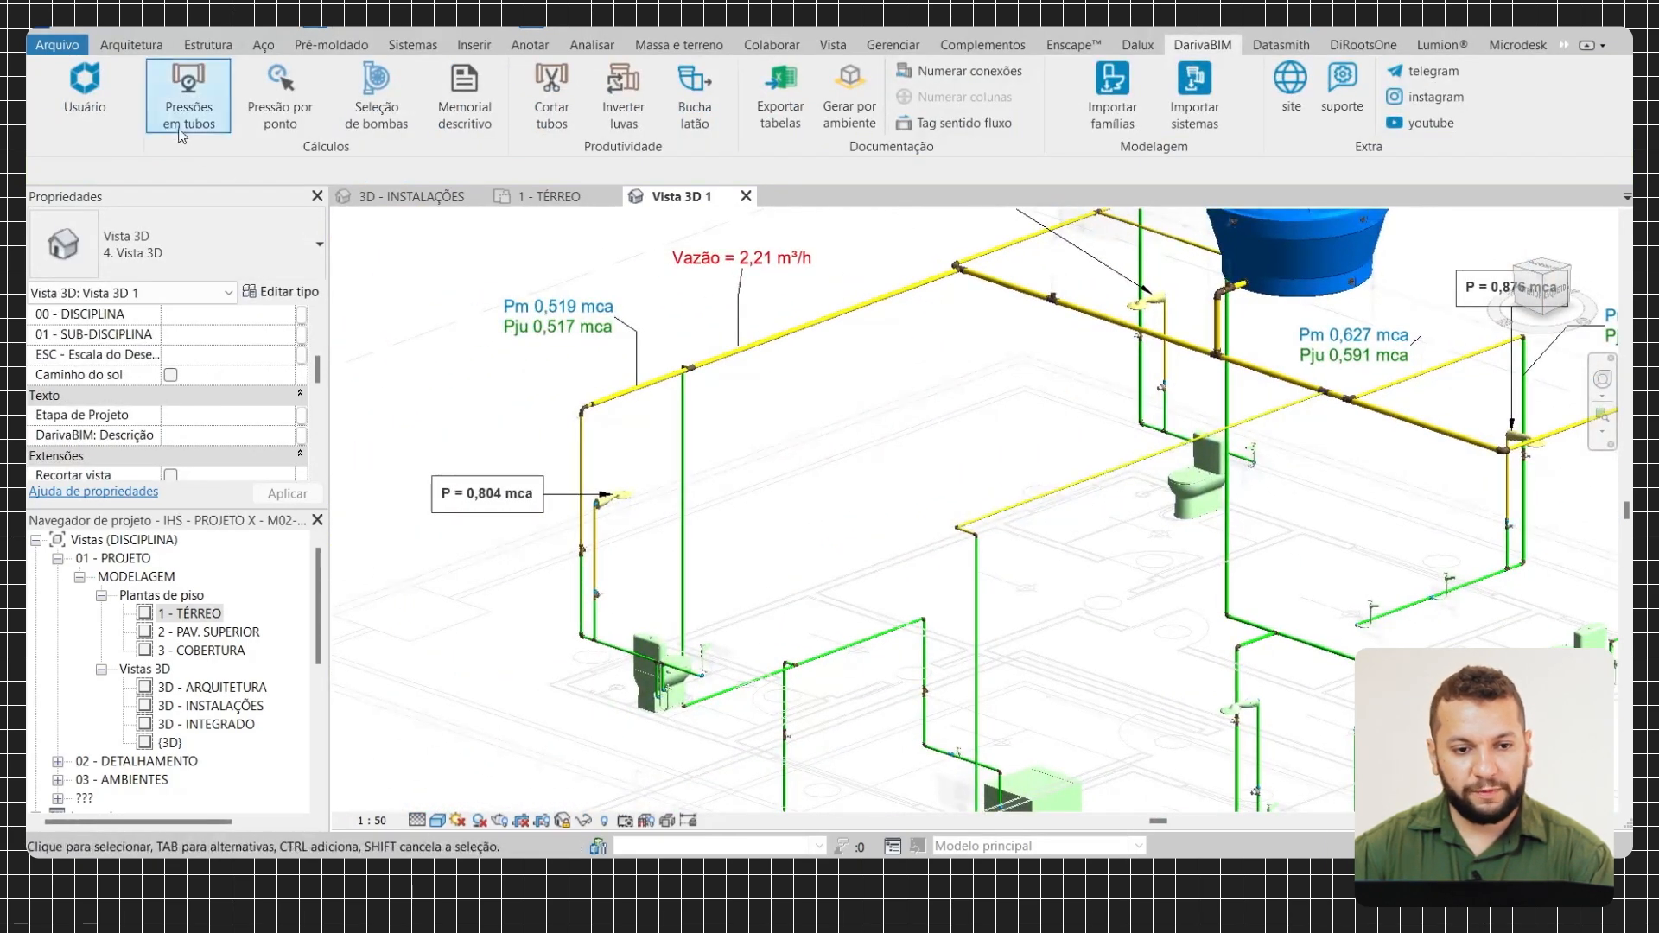
click(188, 95)
click(531, 322)
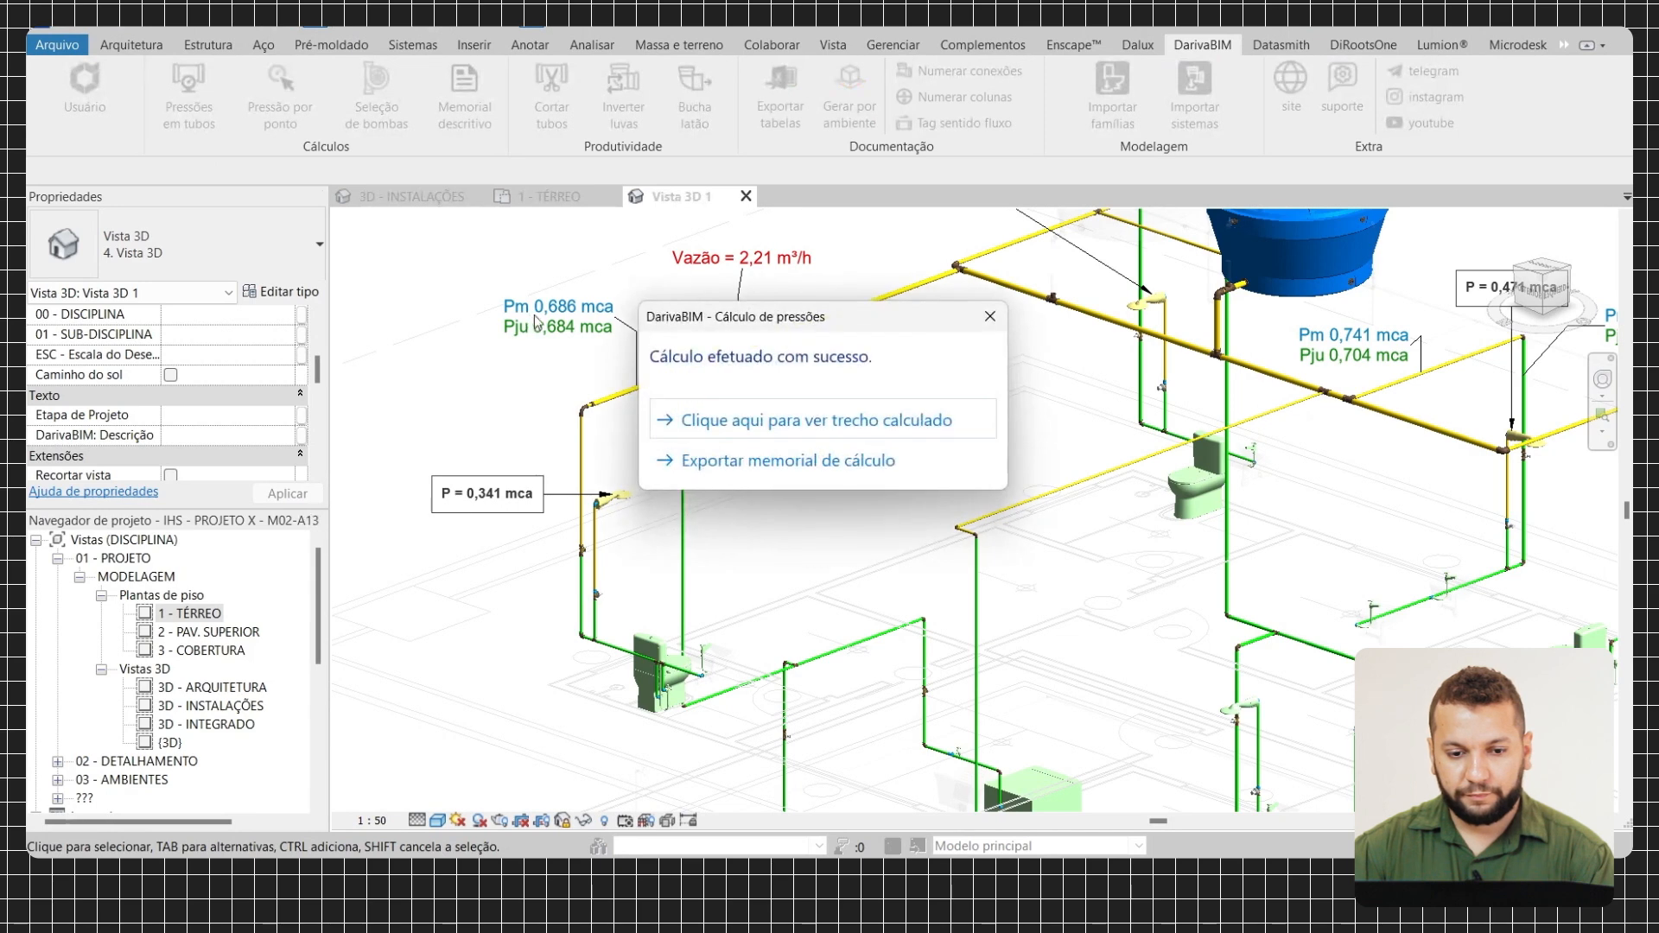
click(991, 318)
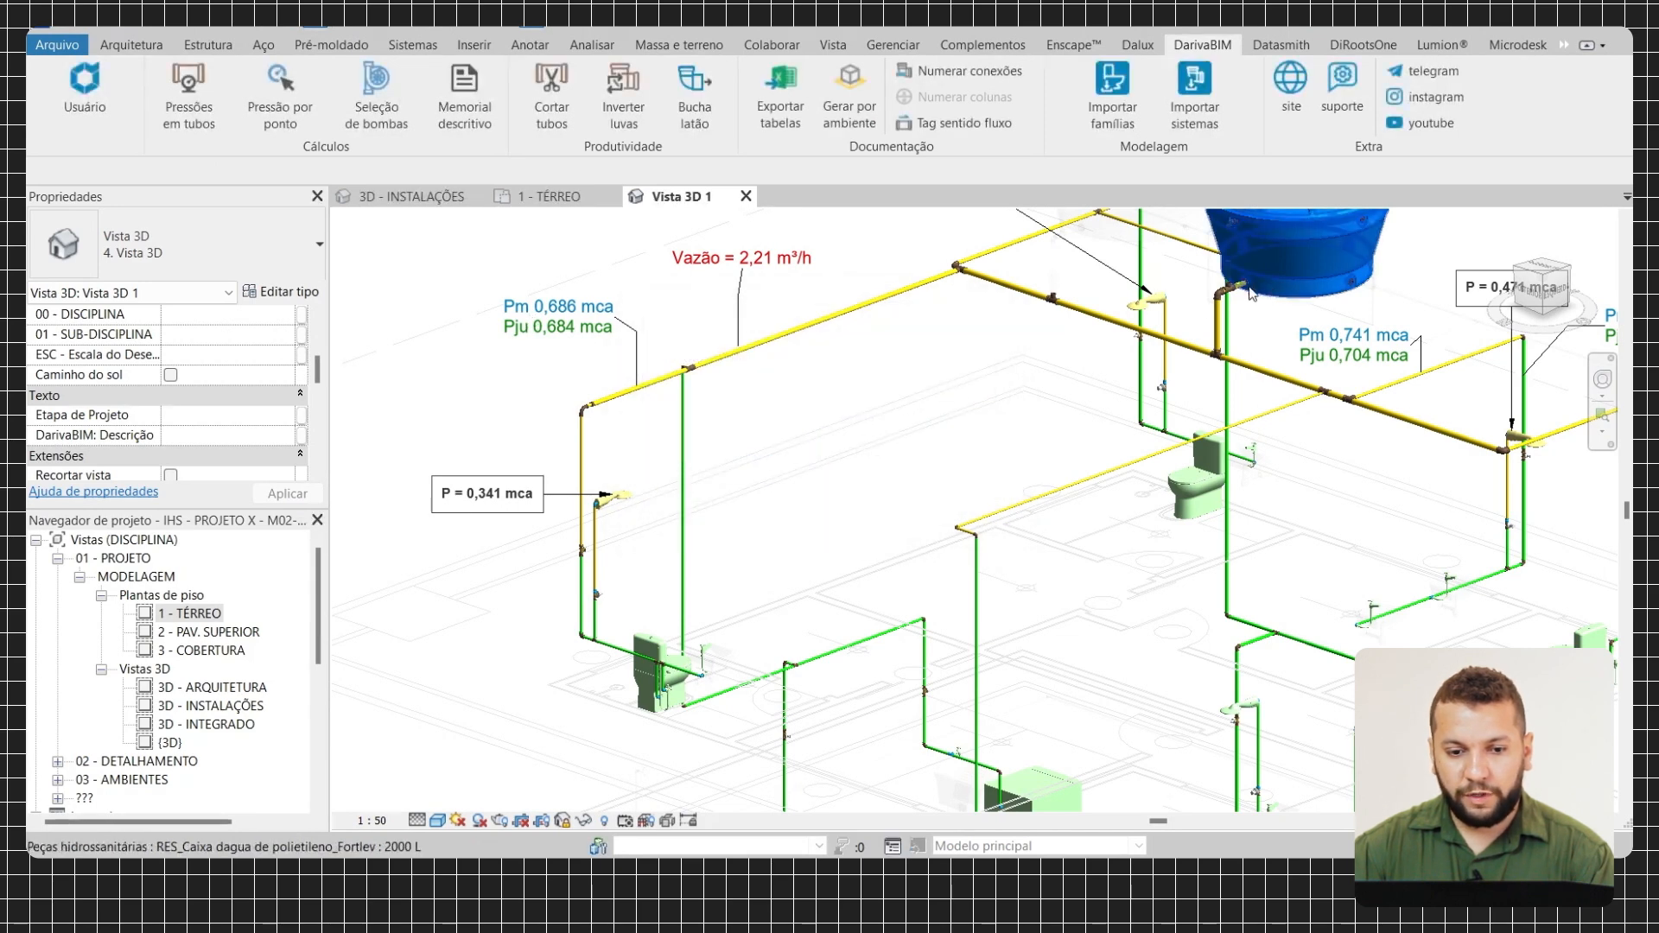
Inspect the fittings at the tank outlet and along the resized main run
scroll(1250, 294, up, 10)
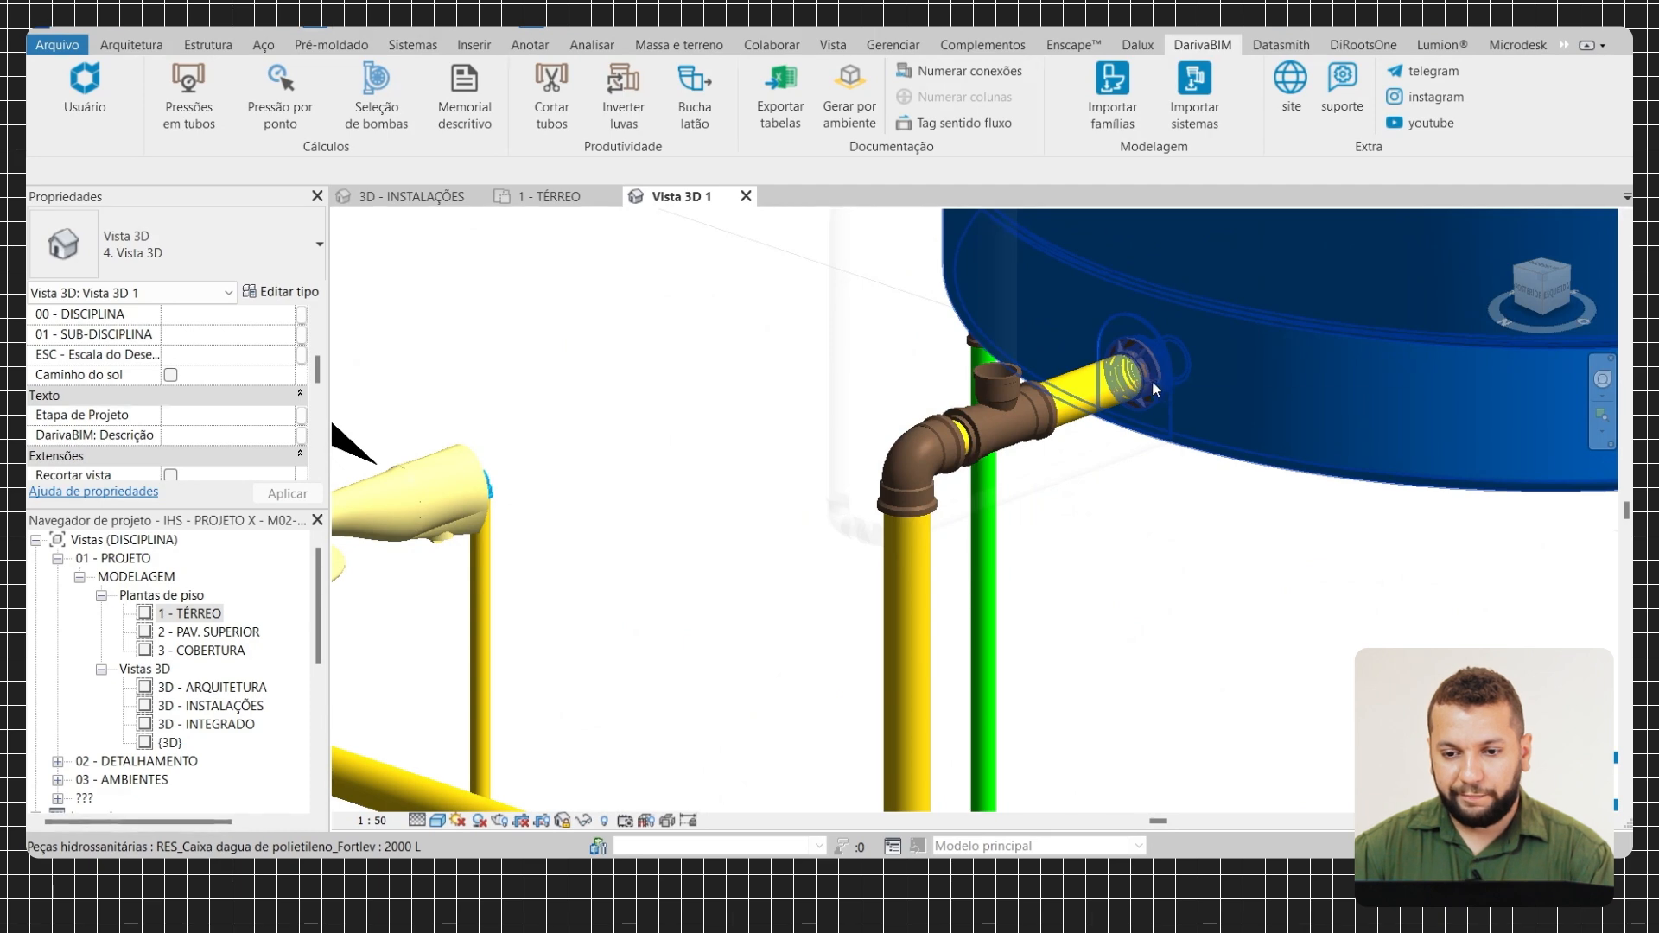
scroll(1149, 377, down, 6)
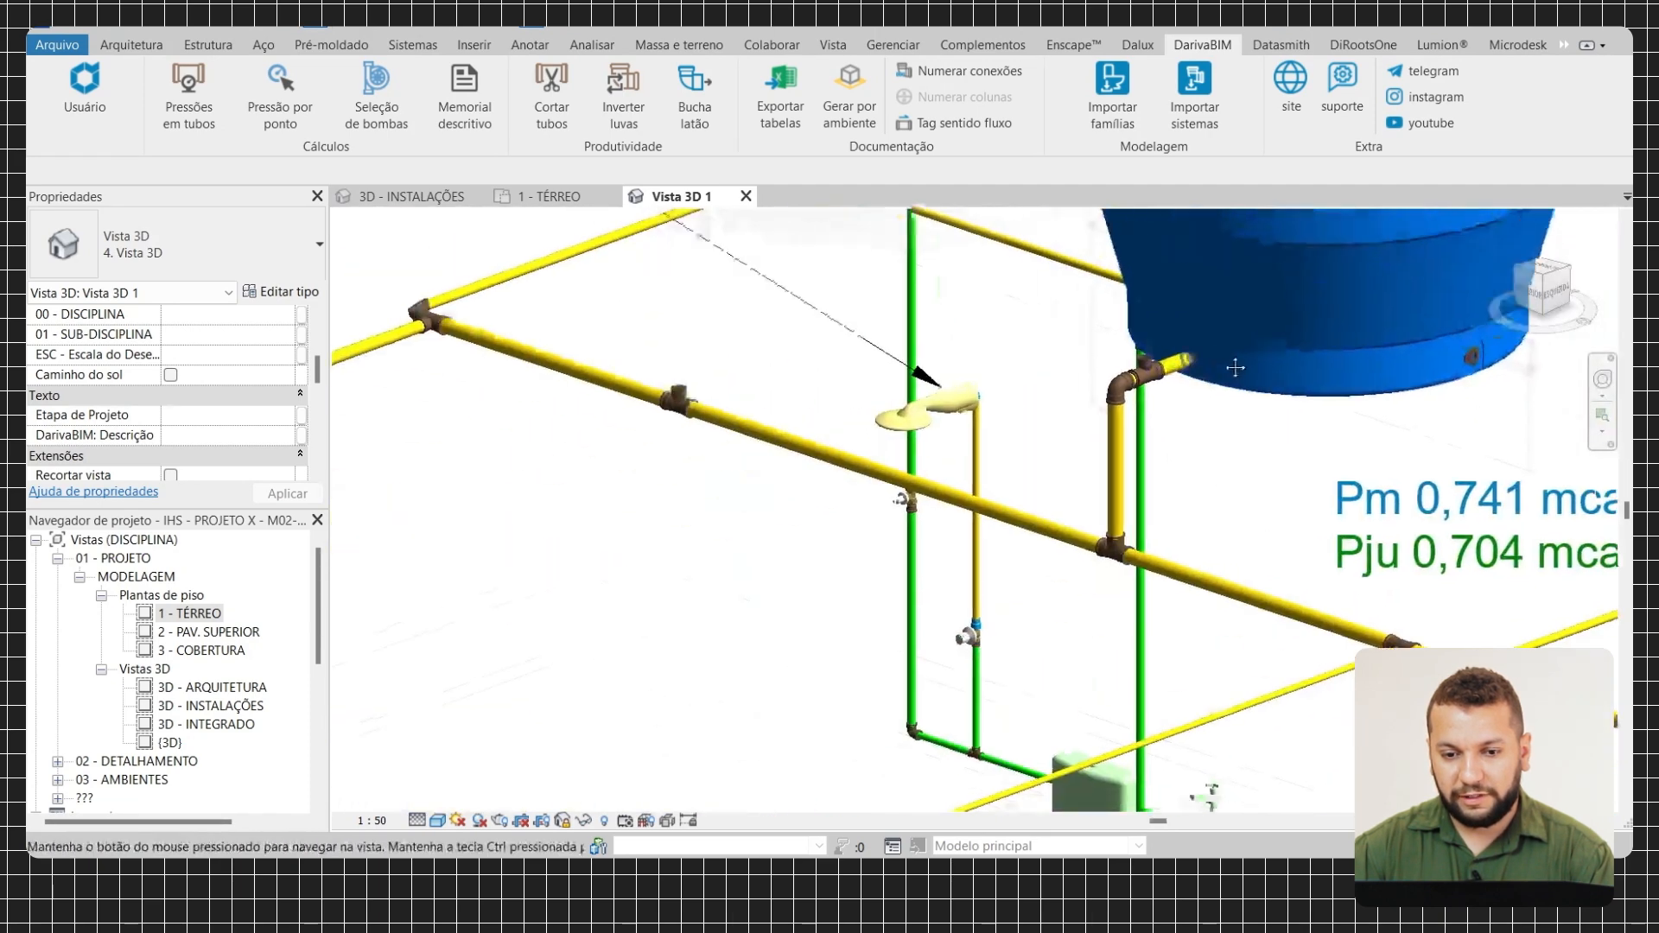
scroll(1235, 363, down, 4)
scroll(1133, 382, up, 6)
scroll(1133, 382, down, 8)
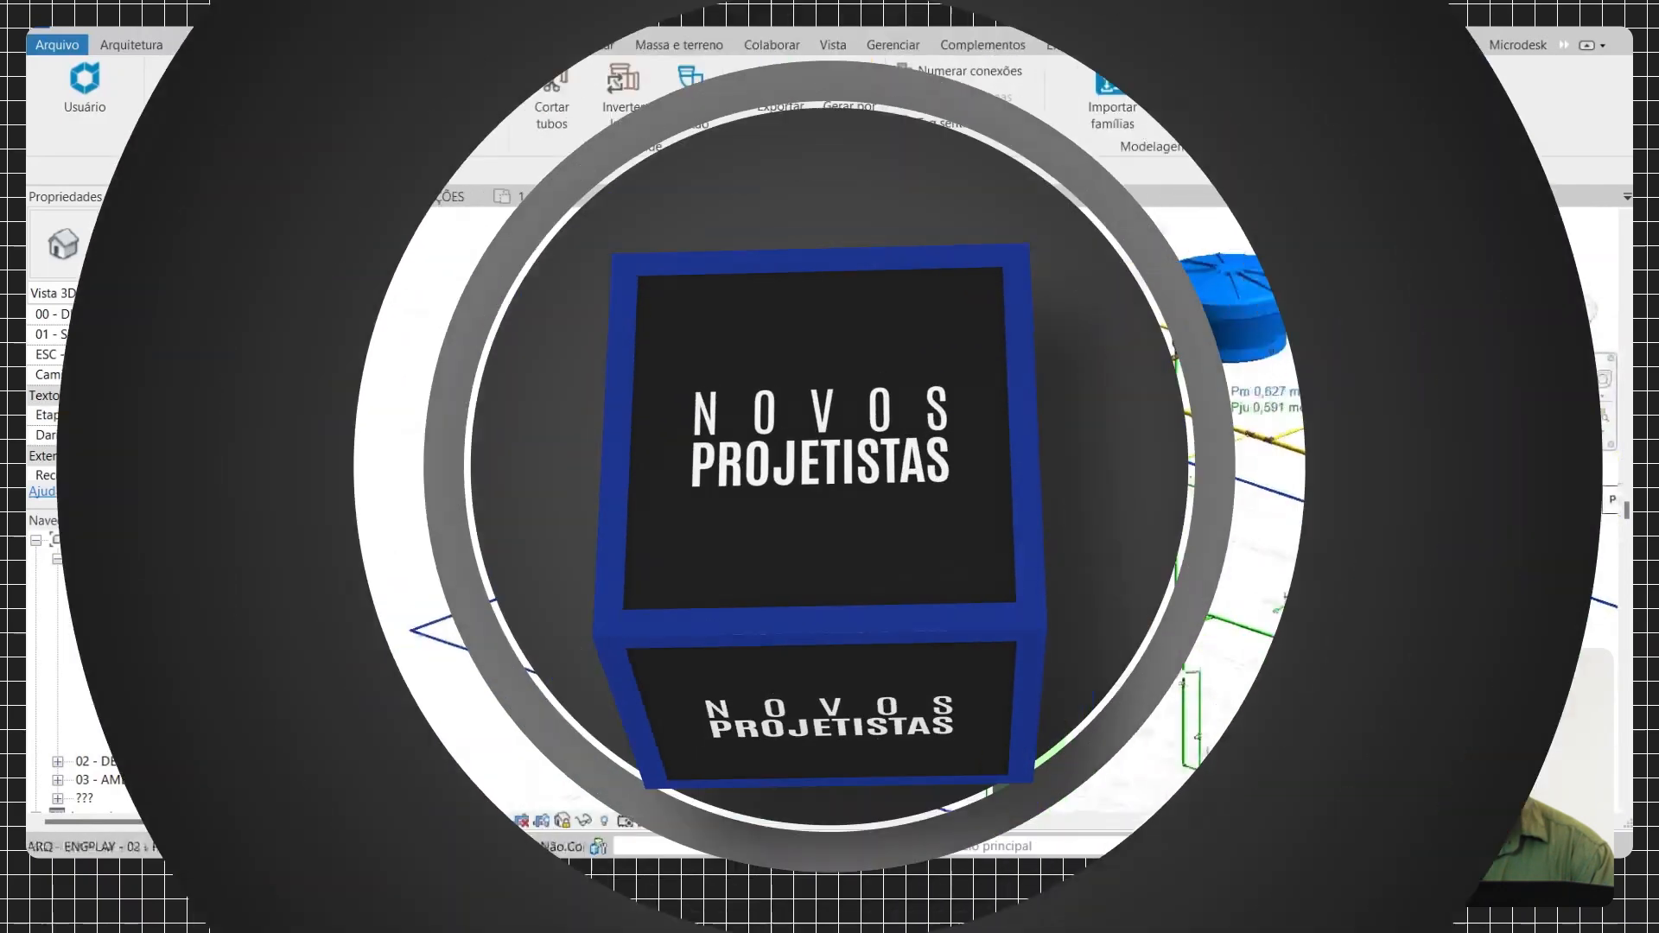
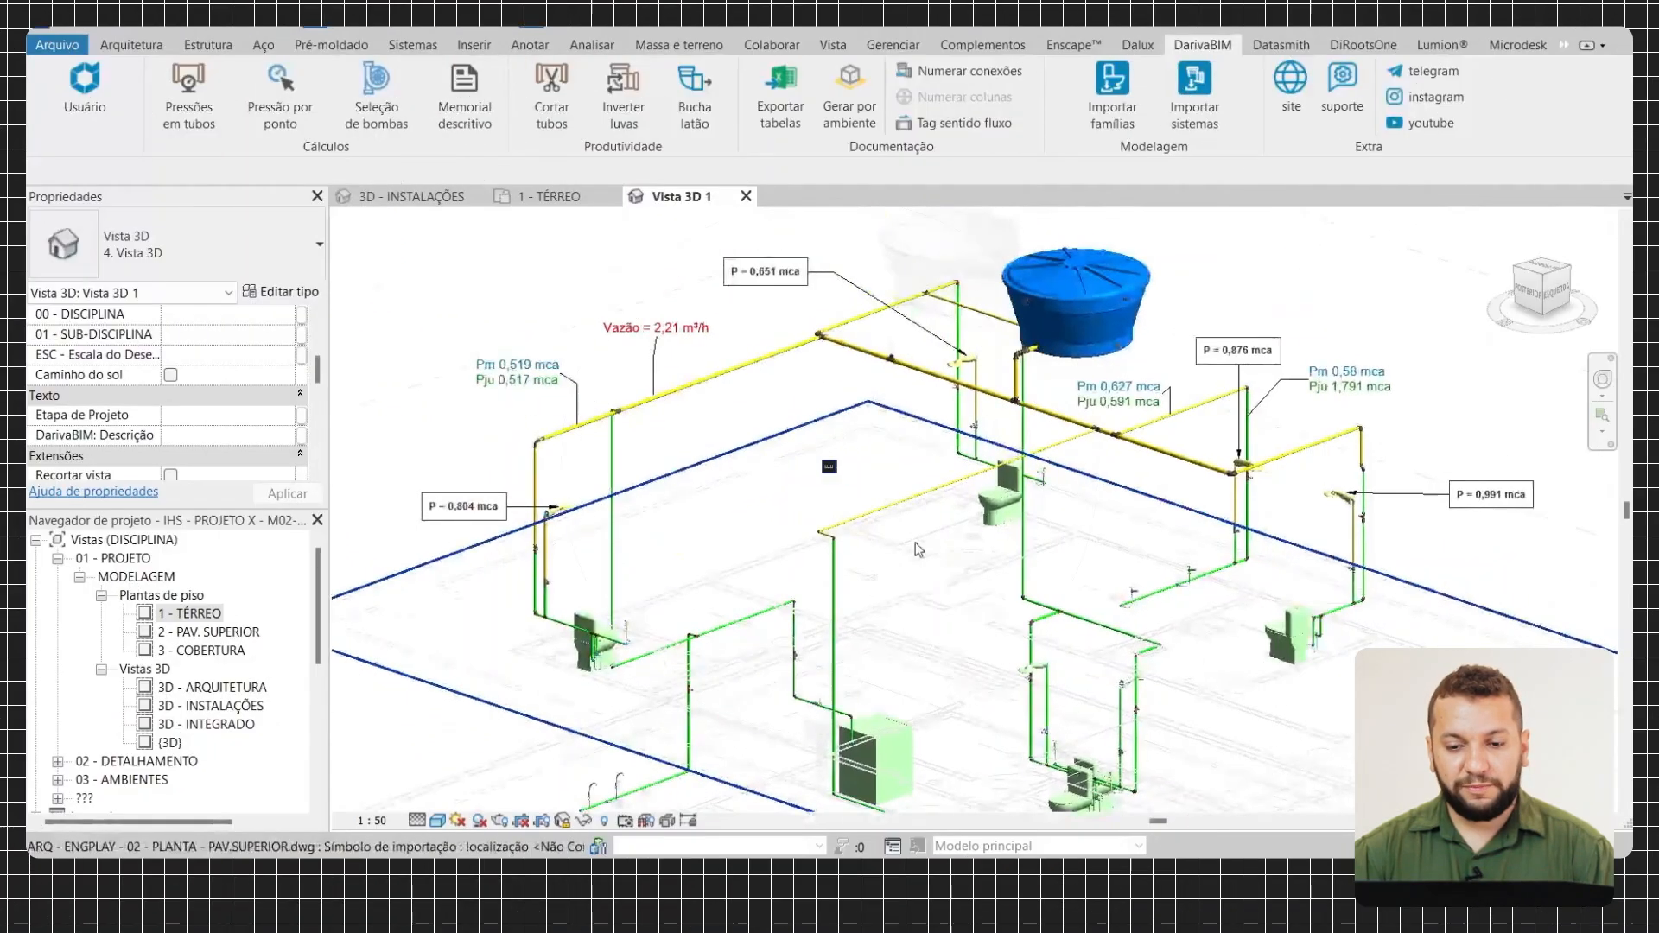
Run the DarivaBIM pipe pressure calculation once more and dismiss its result dialog
click(596, 429)
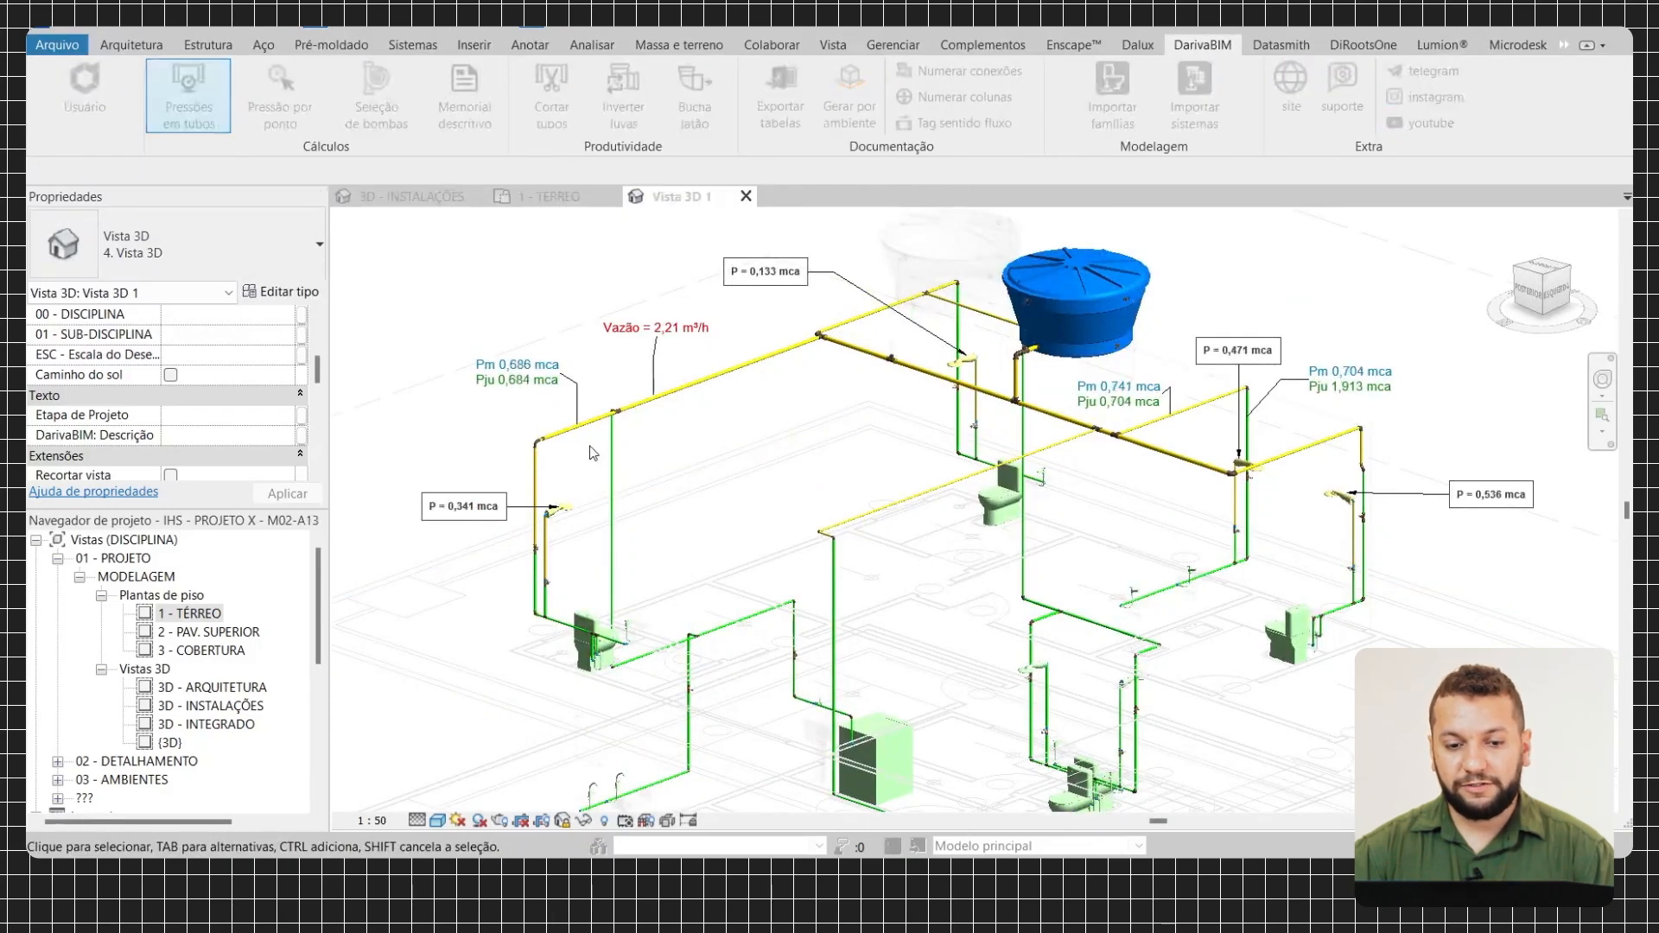
click(990, 317)
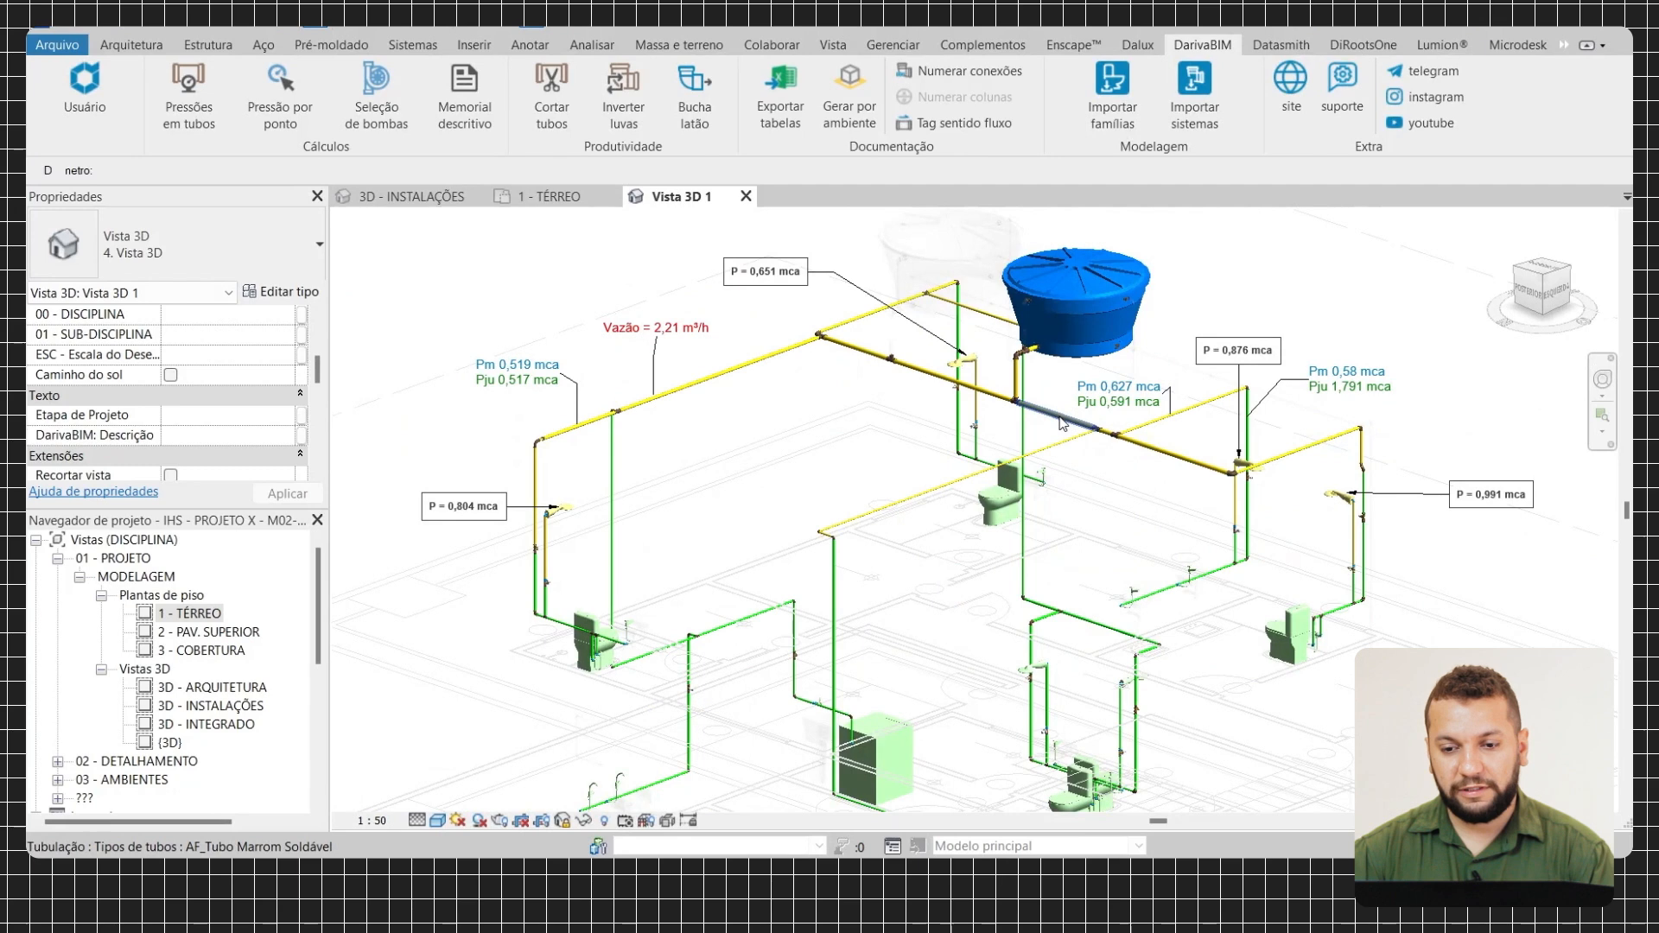
Undo the resize of the main run and check the diameter of its pipe beside the tank outlet
click(1063, 423)
scroll(1057, 416, up, 2)
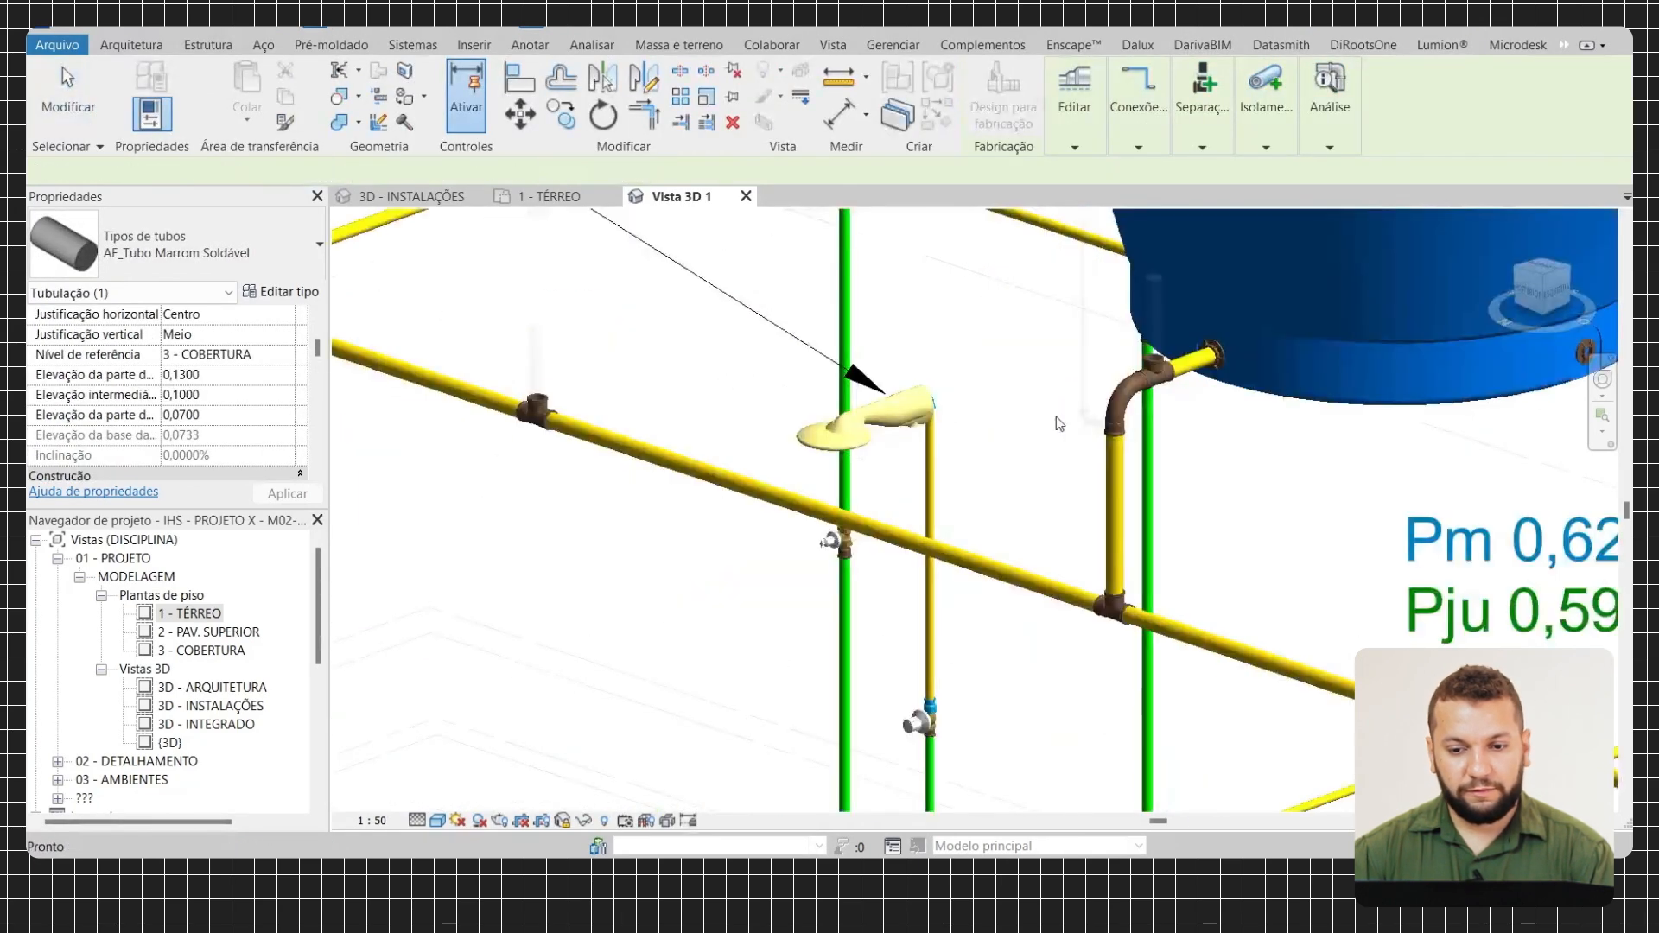
click(1202, 45)
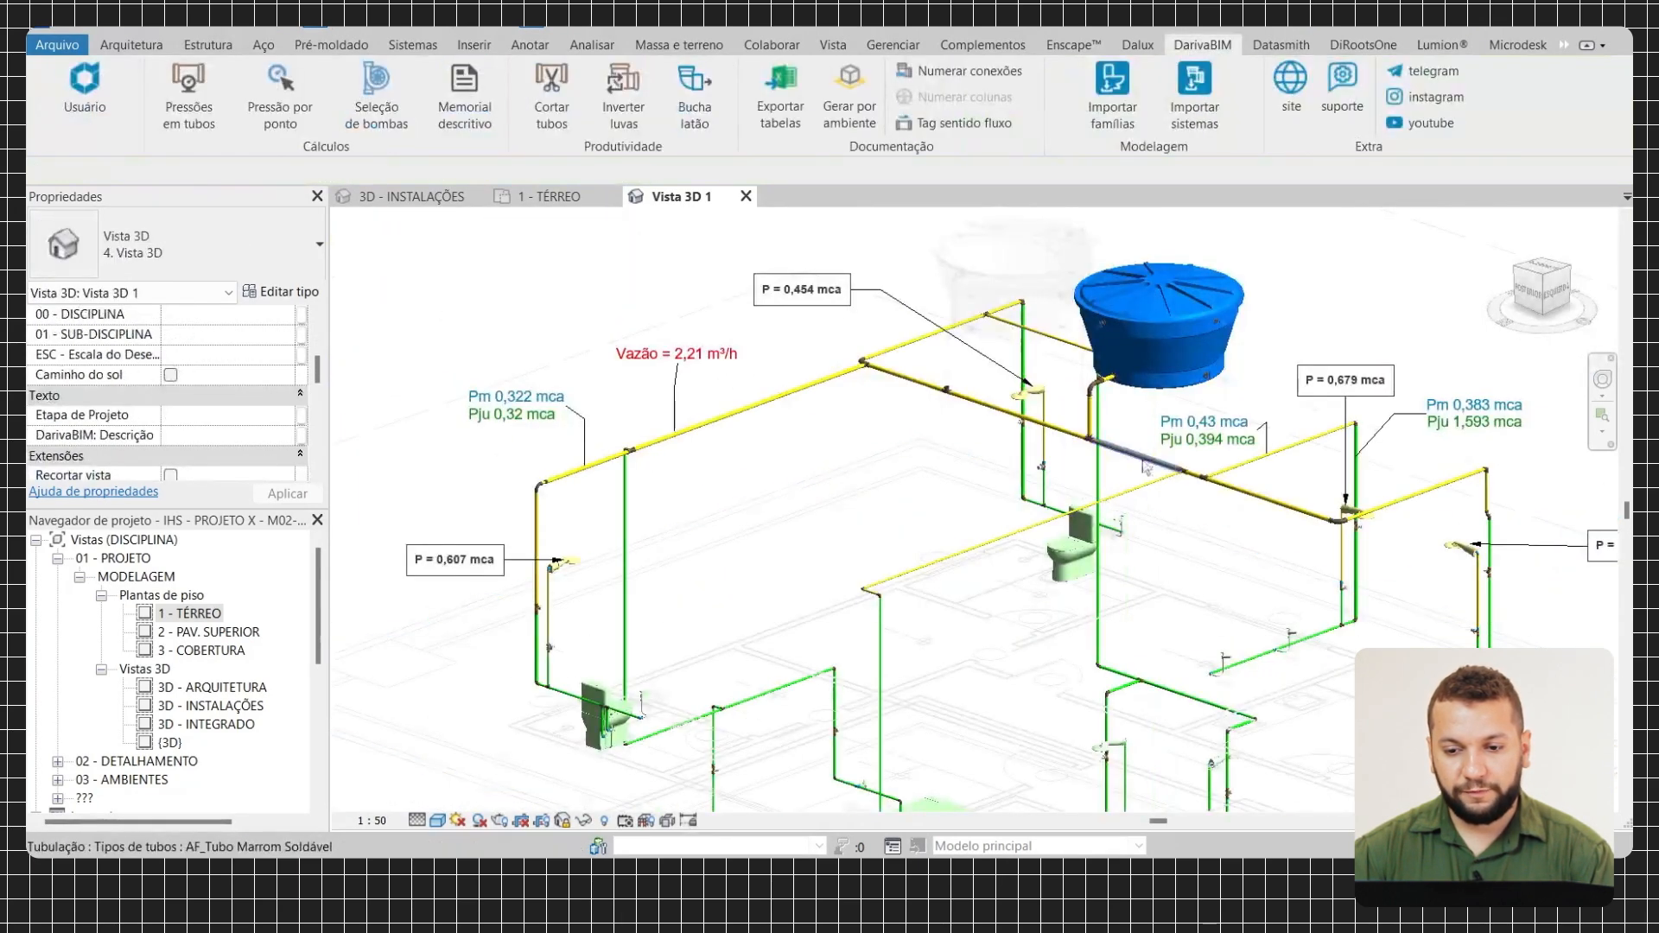
scroll(1124, 476, up, 3)
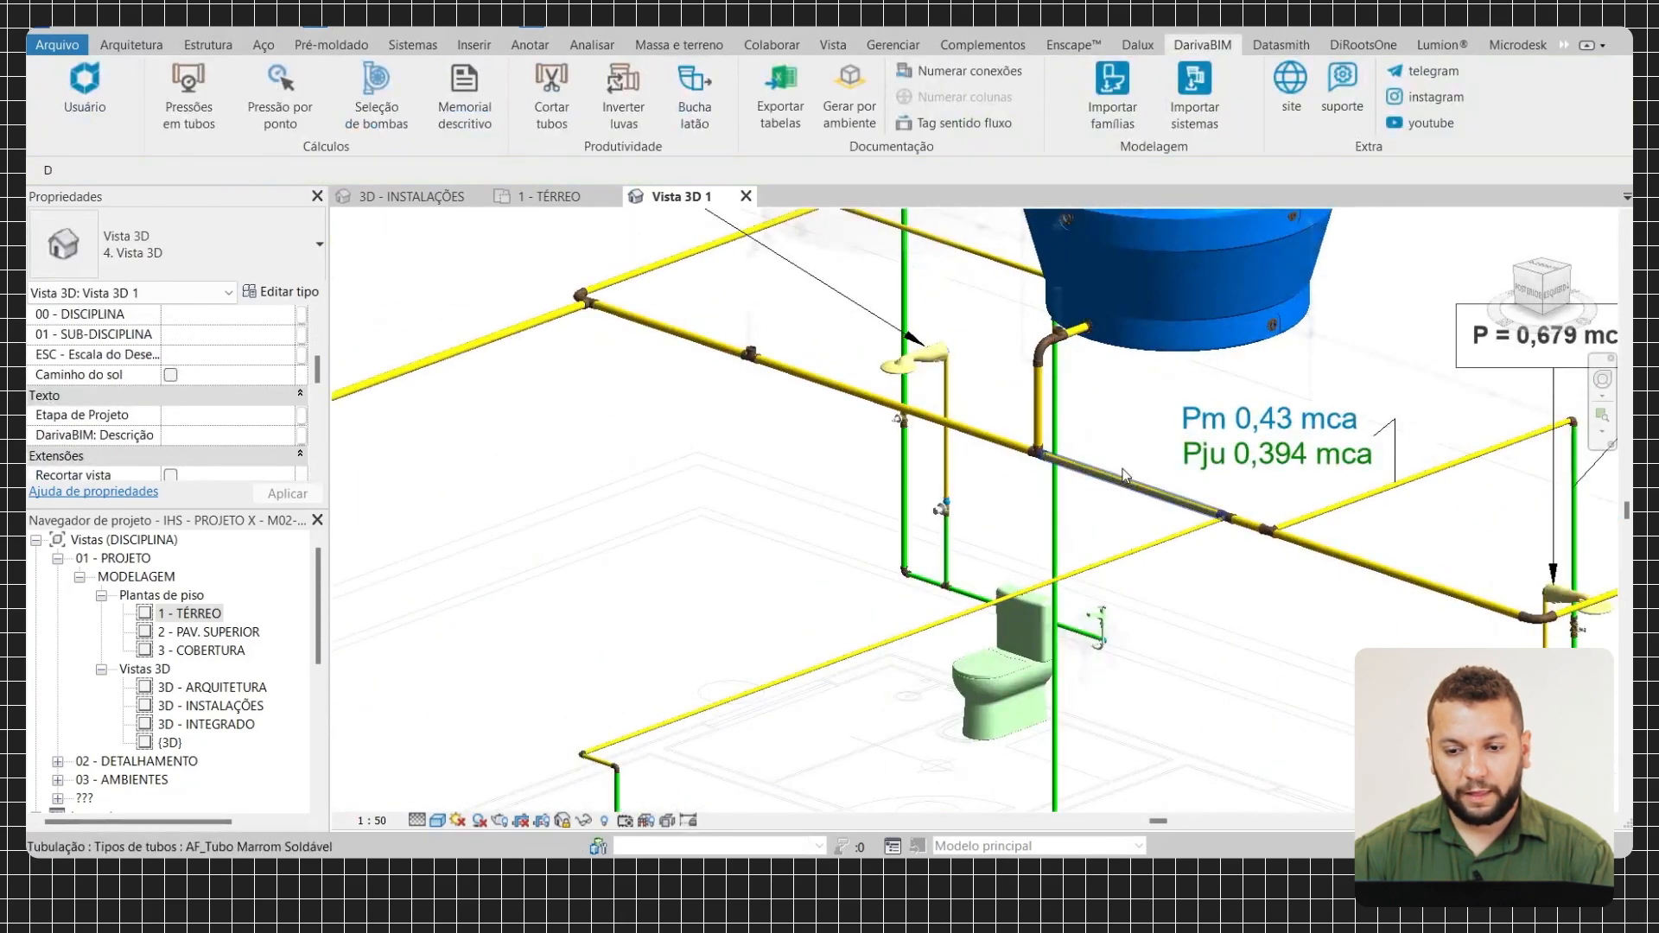
click(1124, 475)
scroll(864, 415, down, 5)
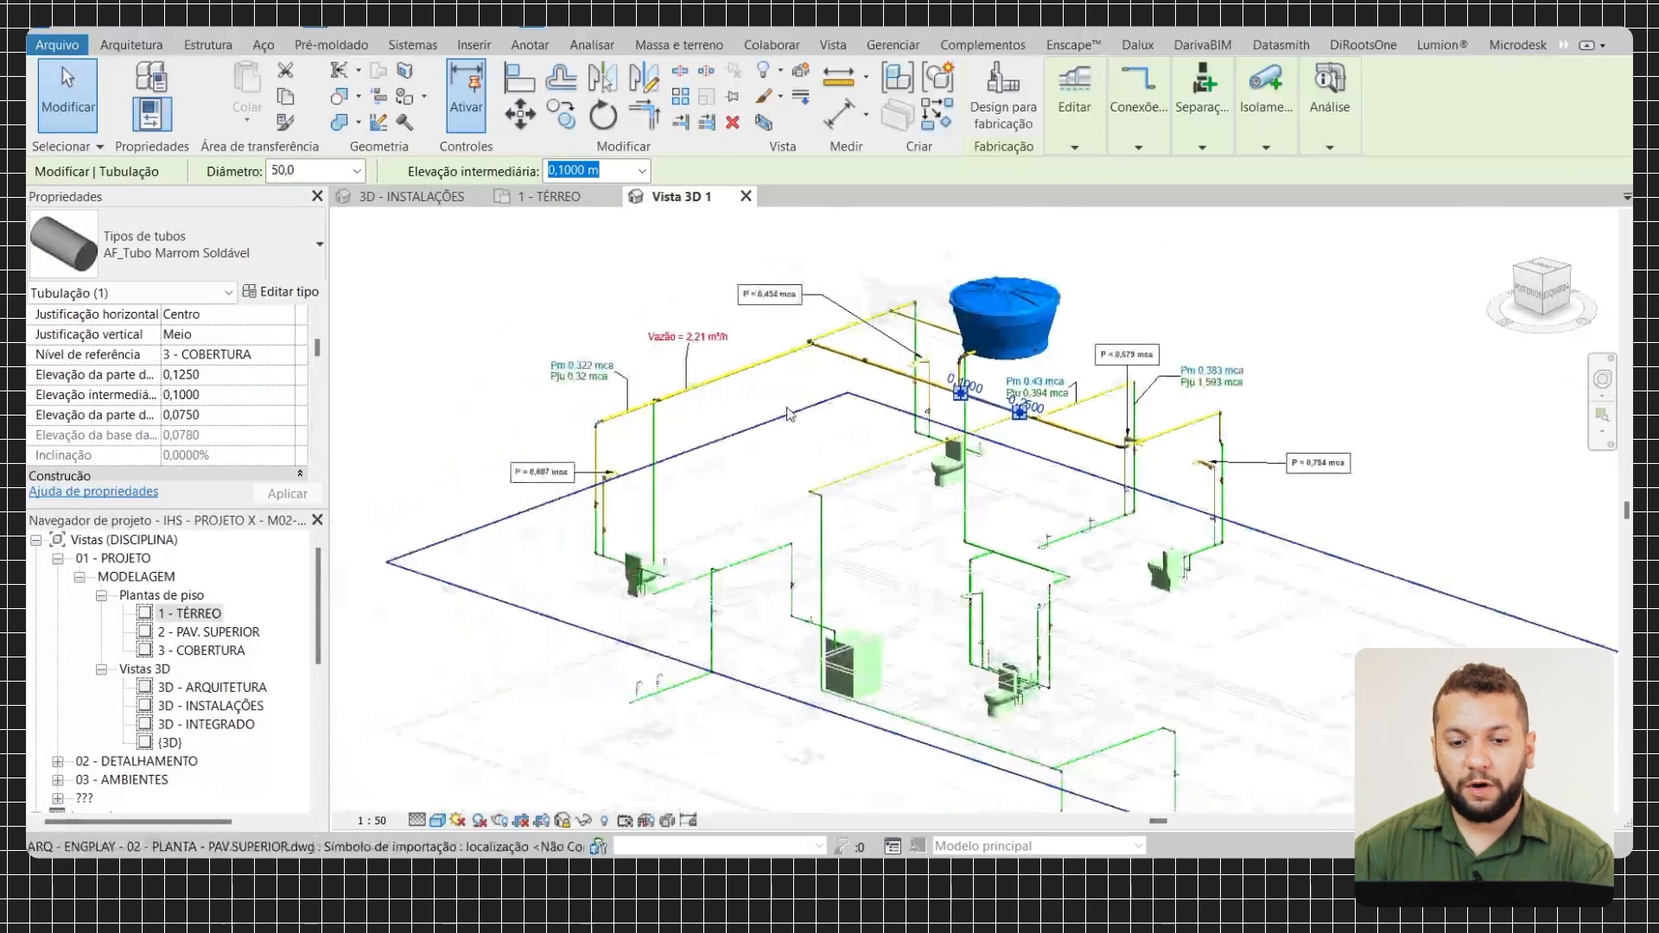
Recalculate the pipe pressures for the restored main run with DarivaBIM and close the result dialog
click(752, 381)
click(199, 108)
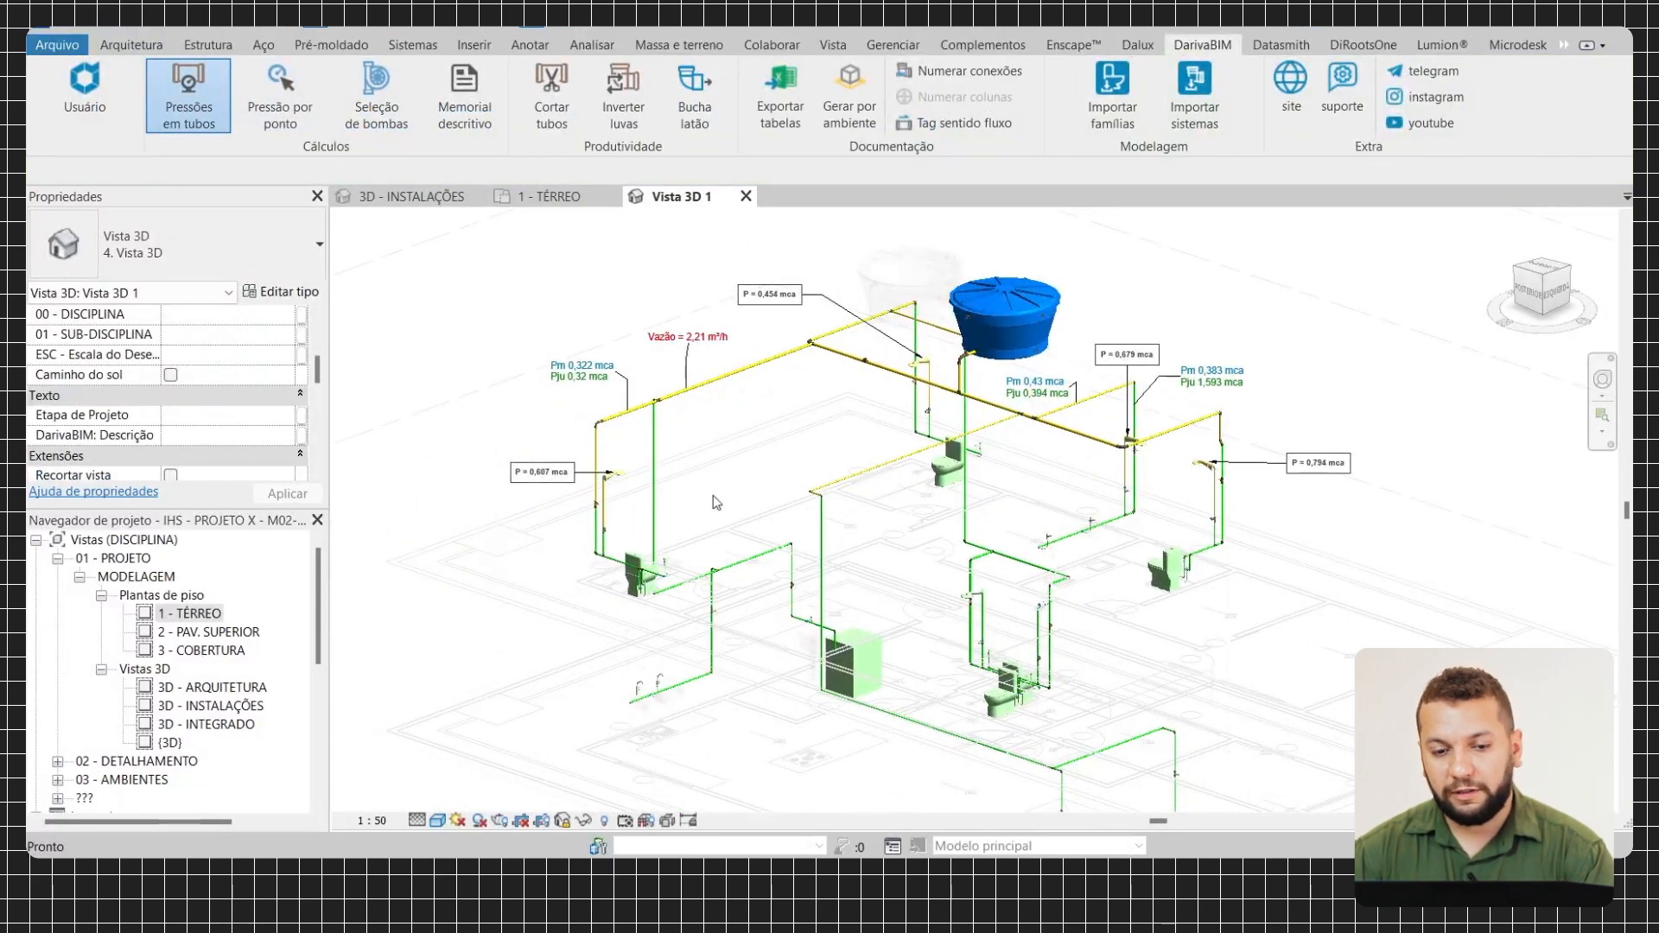
click(988, 316)
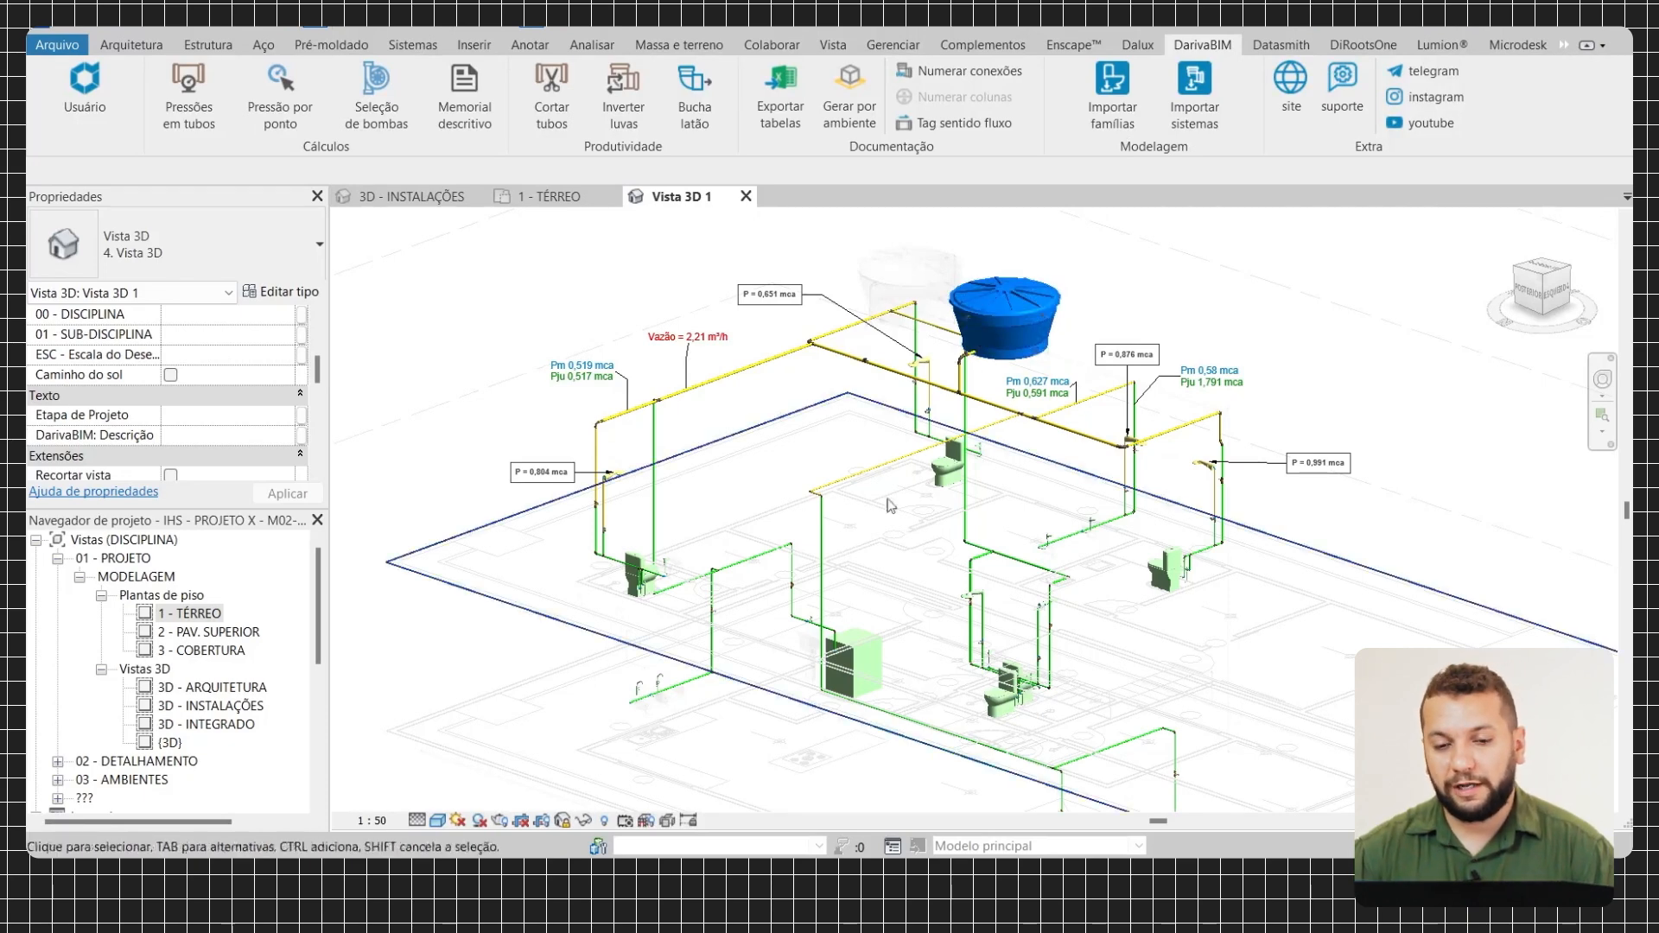
Review the final pressure tags at the showers and along the pipes across the whole network
scroll(895, 524, up, 3)
middle_drag(970, 493, 916, 496)
scroll(899, 490, down, 2)
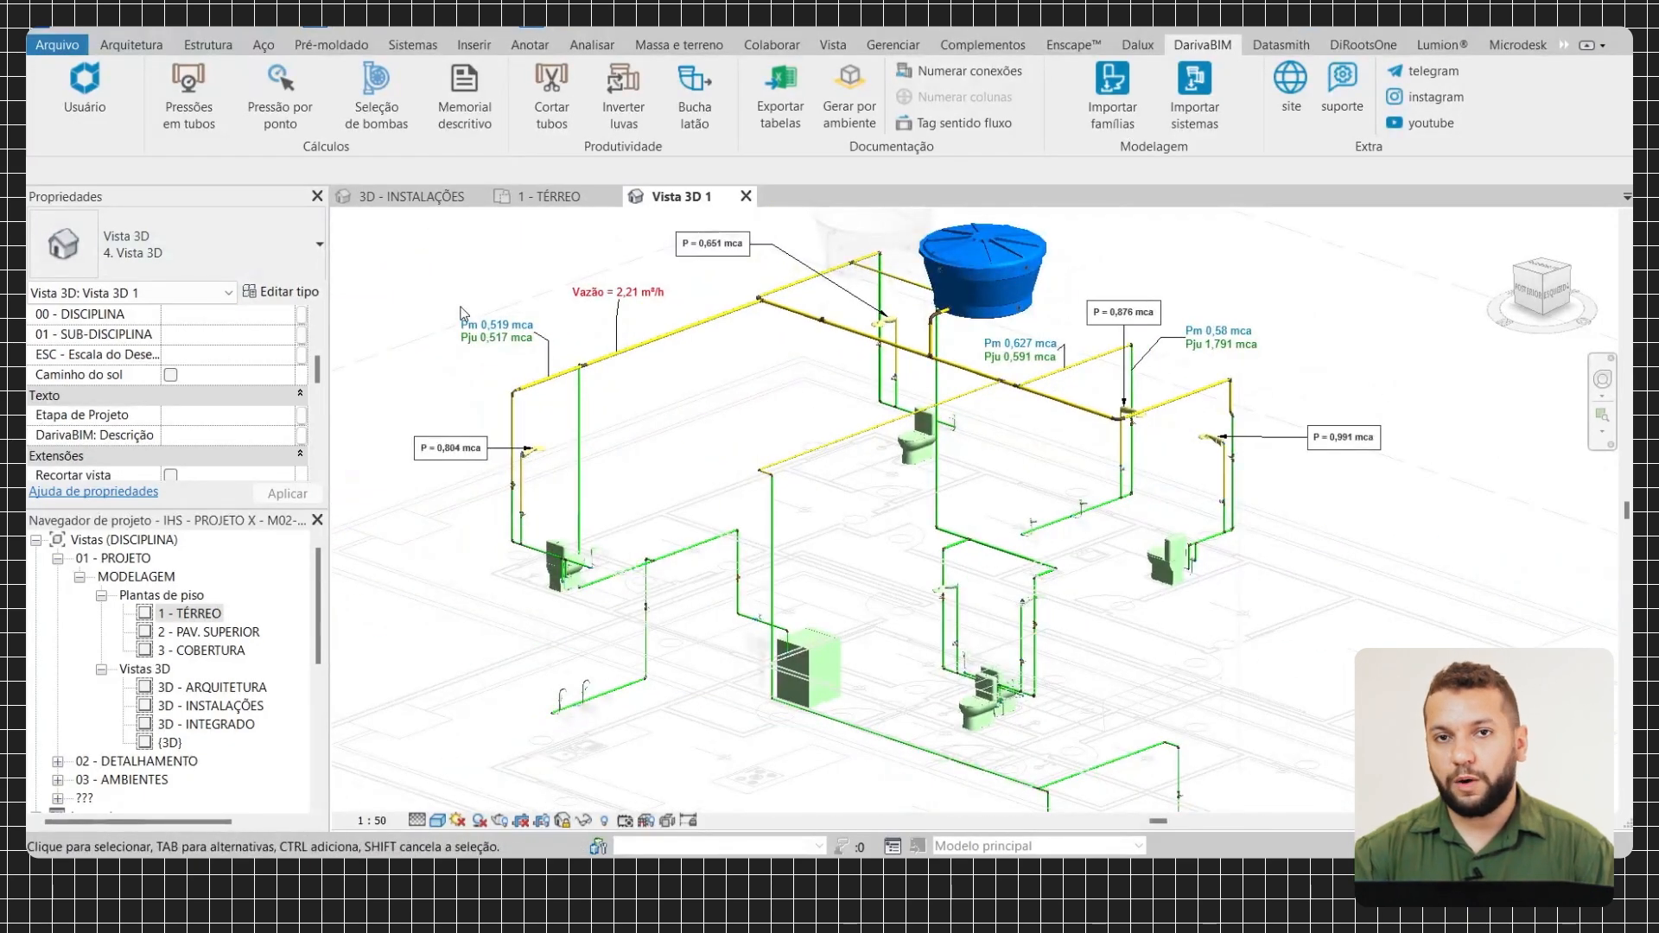
scroll(618, 476, down, 2)
middle_drag(626, 484, 541, 473)
scroll(704, 490, up, 3)
middle_drag(750, 491, 919, 334)
scroll(820, 496, down, 2)
middle_drag(973, 227, 765, 531)
scroll(717, 505, up, 3)
middle_drag(717, 506, 851, 550)
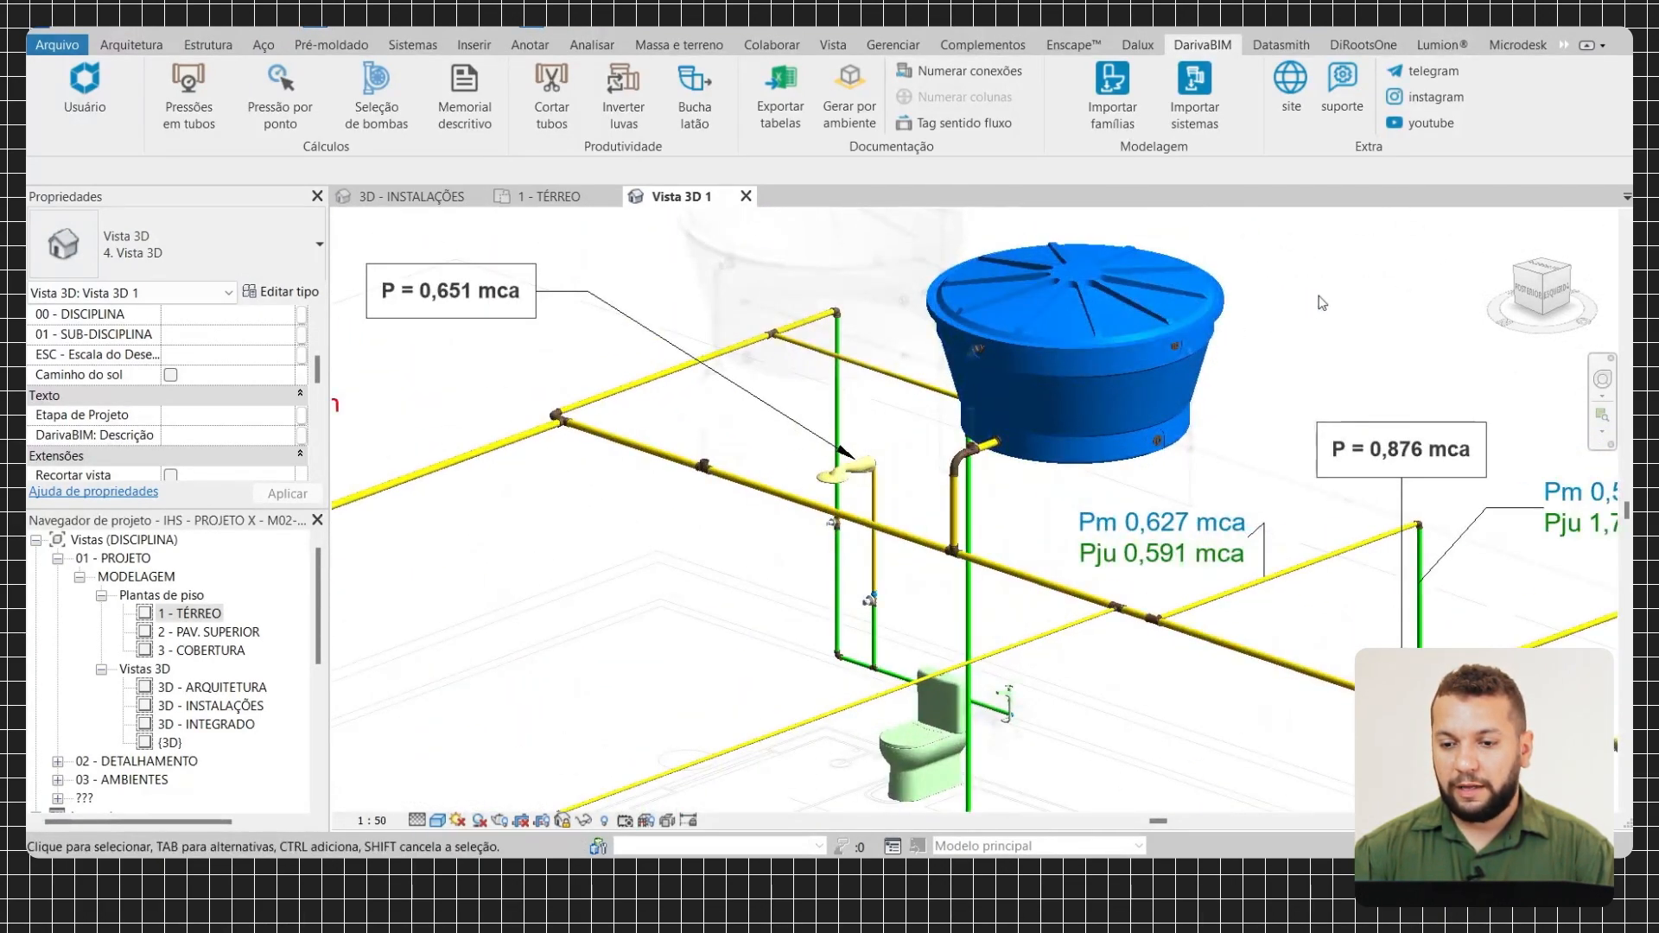
scroll(853, 551, down, 3)
scroll(1043, 373, up, 2)
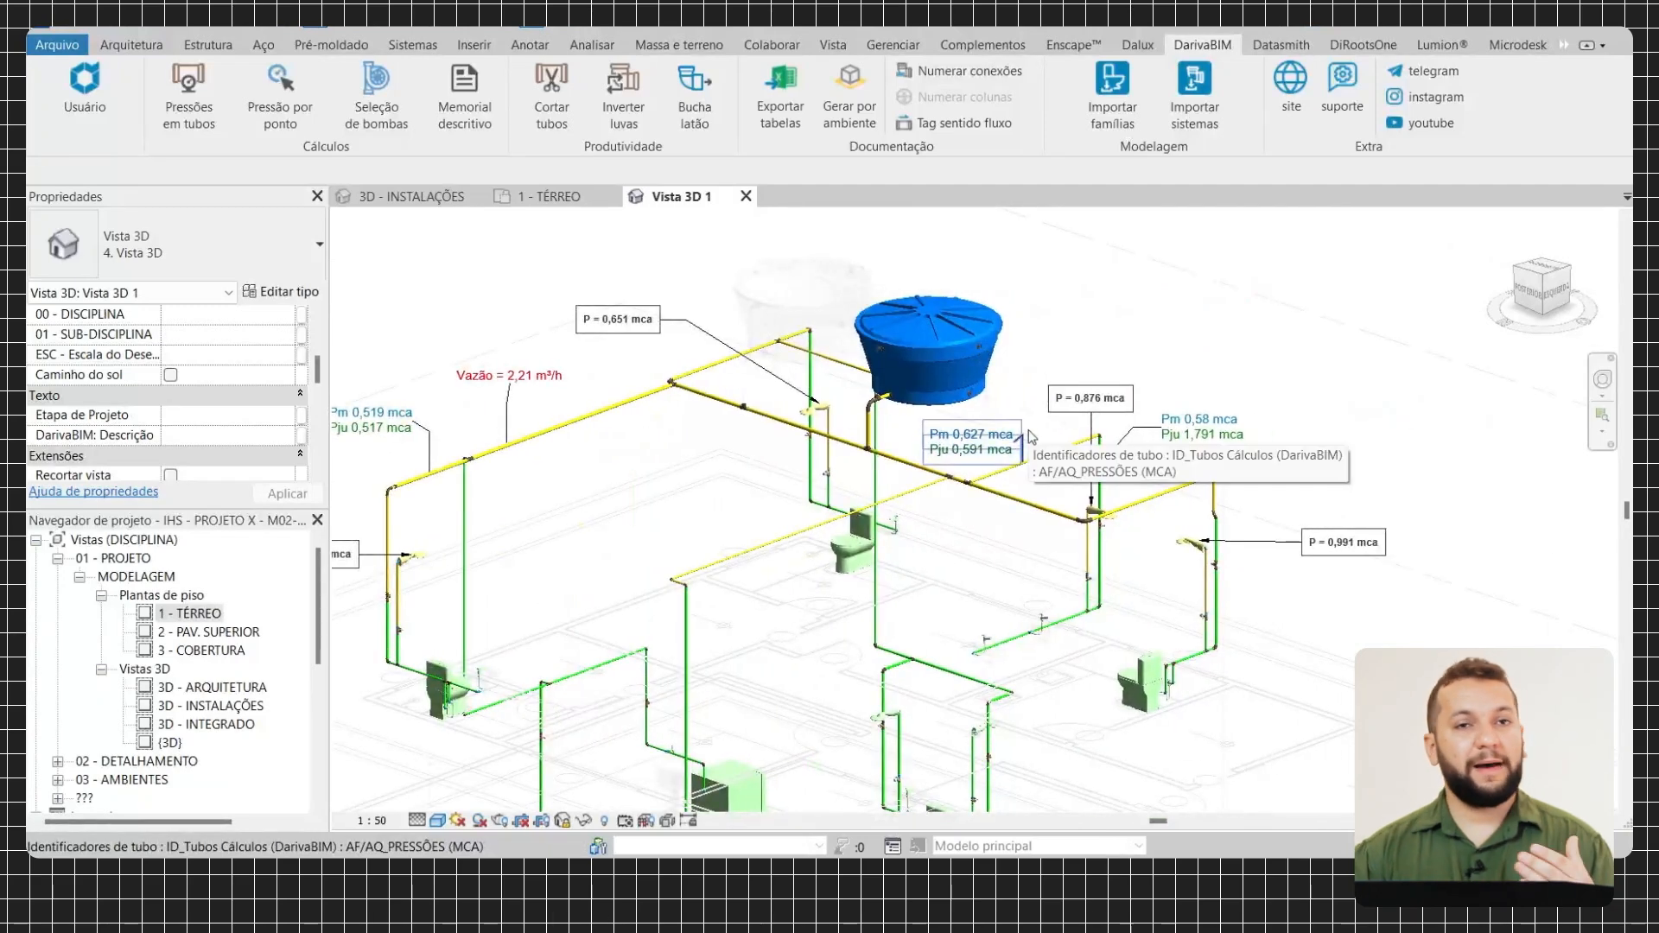
scroll(1280, 579, down, 1)
scroll(1367, 576, up, 4)
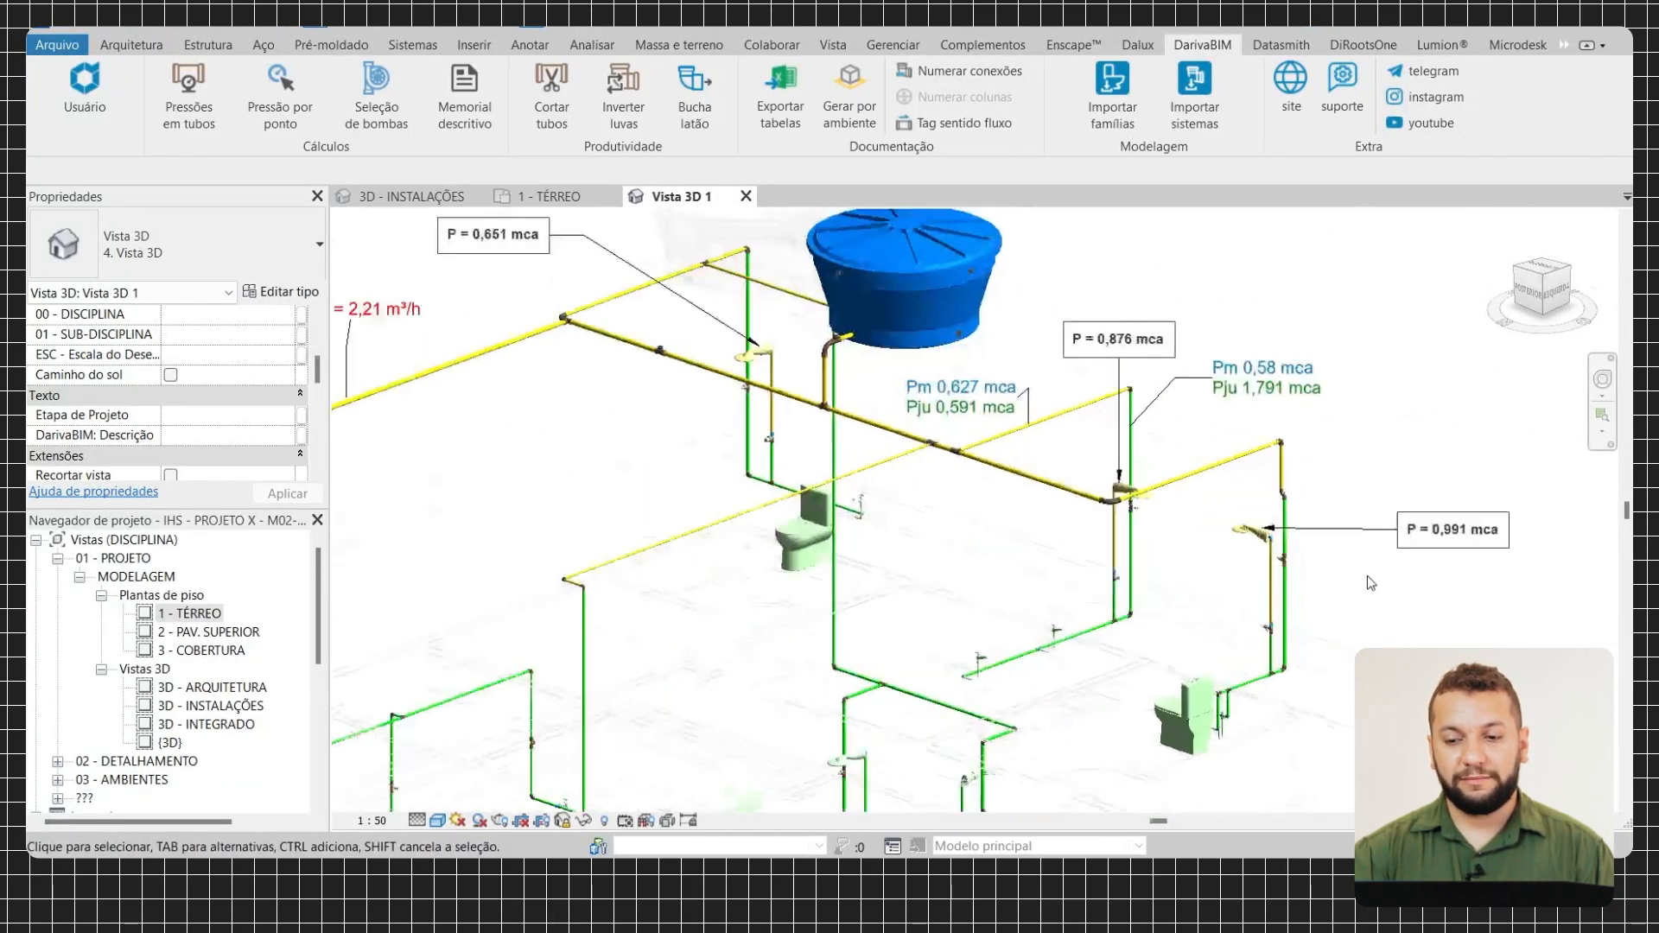
scroll(1478, 540, down, 3)
scroll(1193, 412, up, 4)
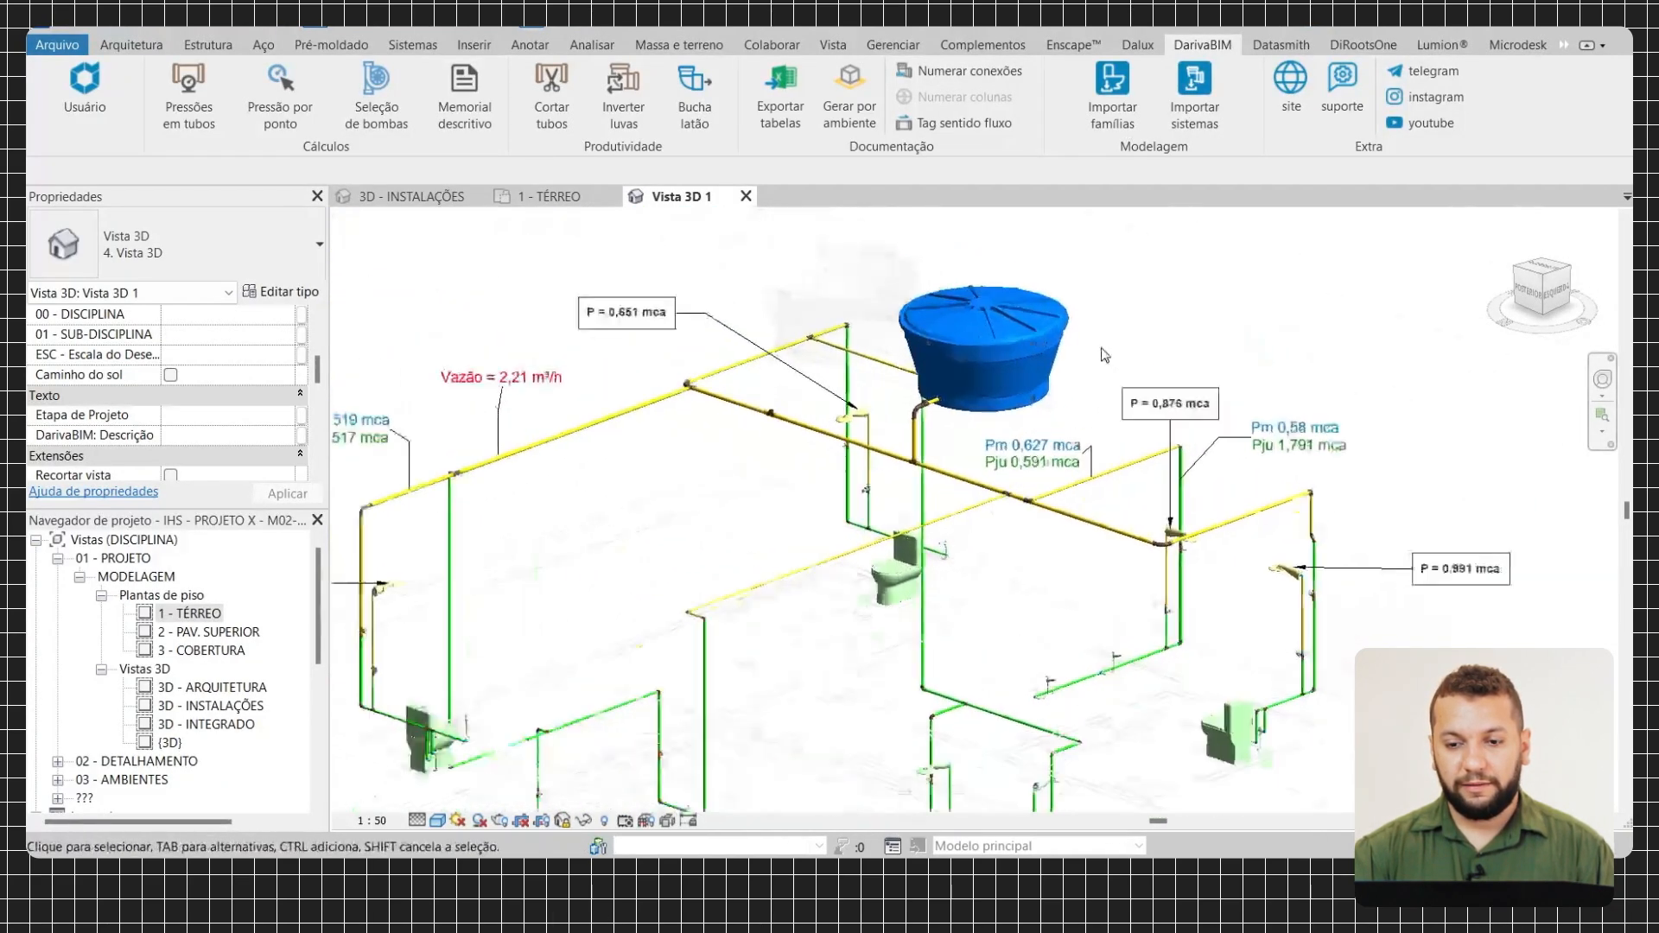
scroll(1192, 412, down, 2)
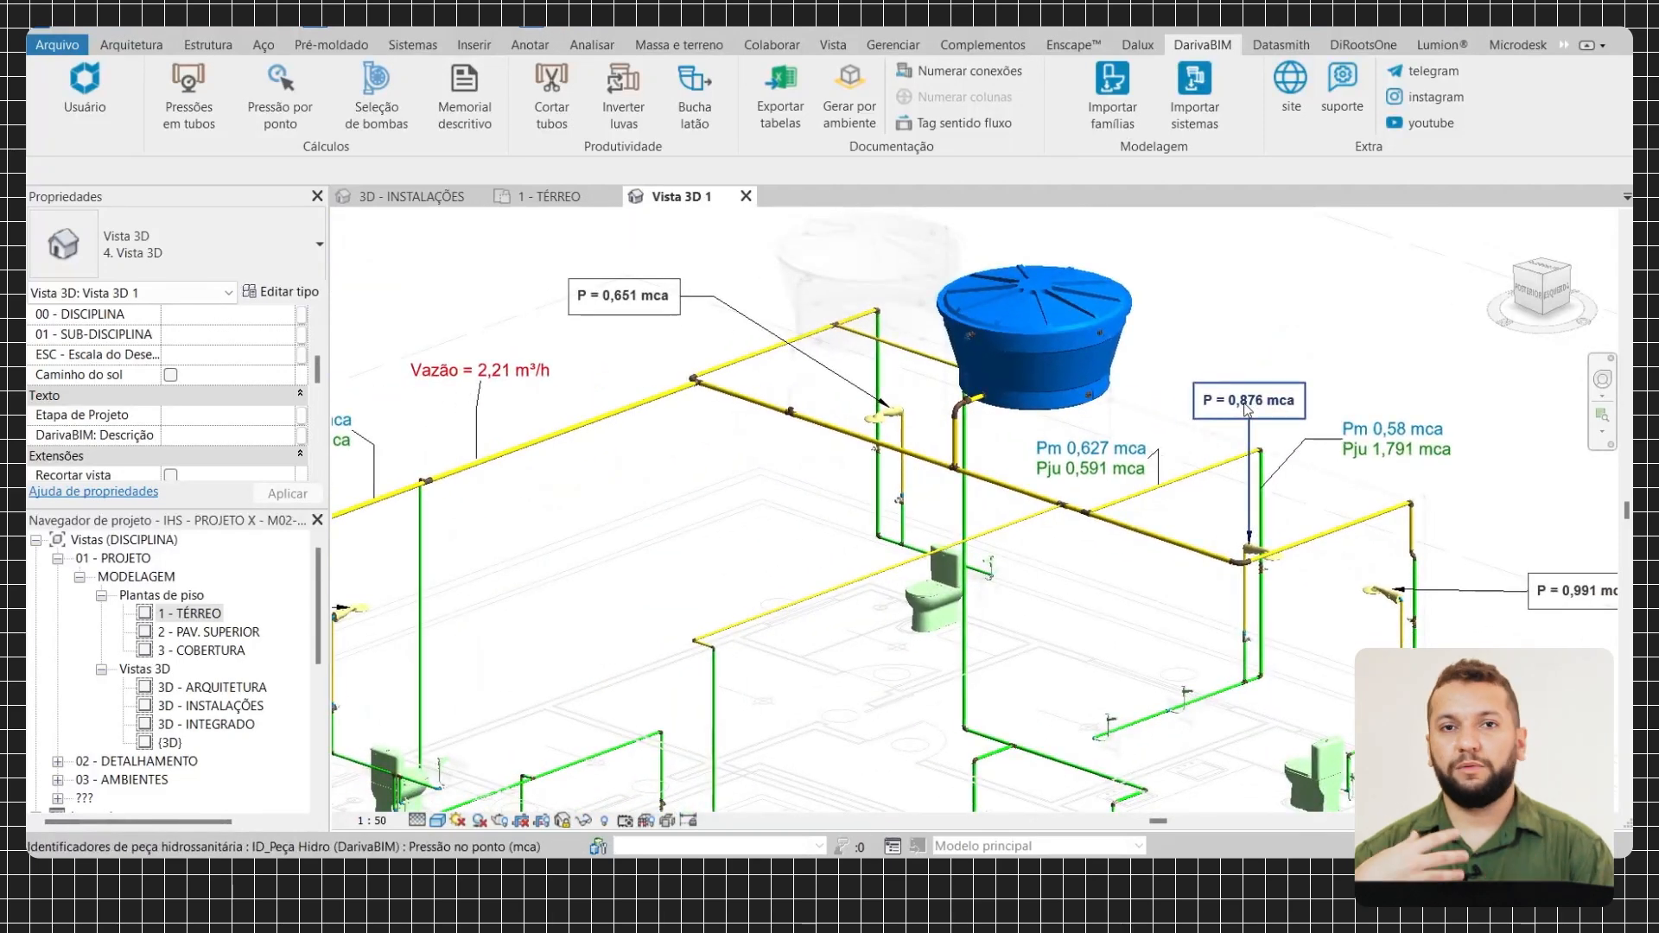